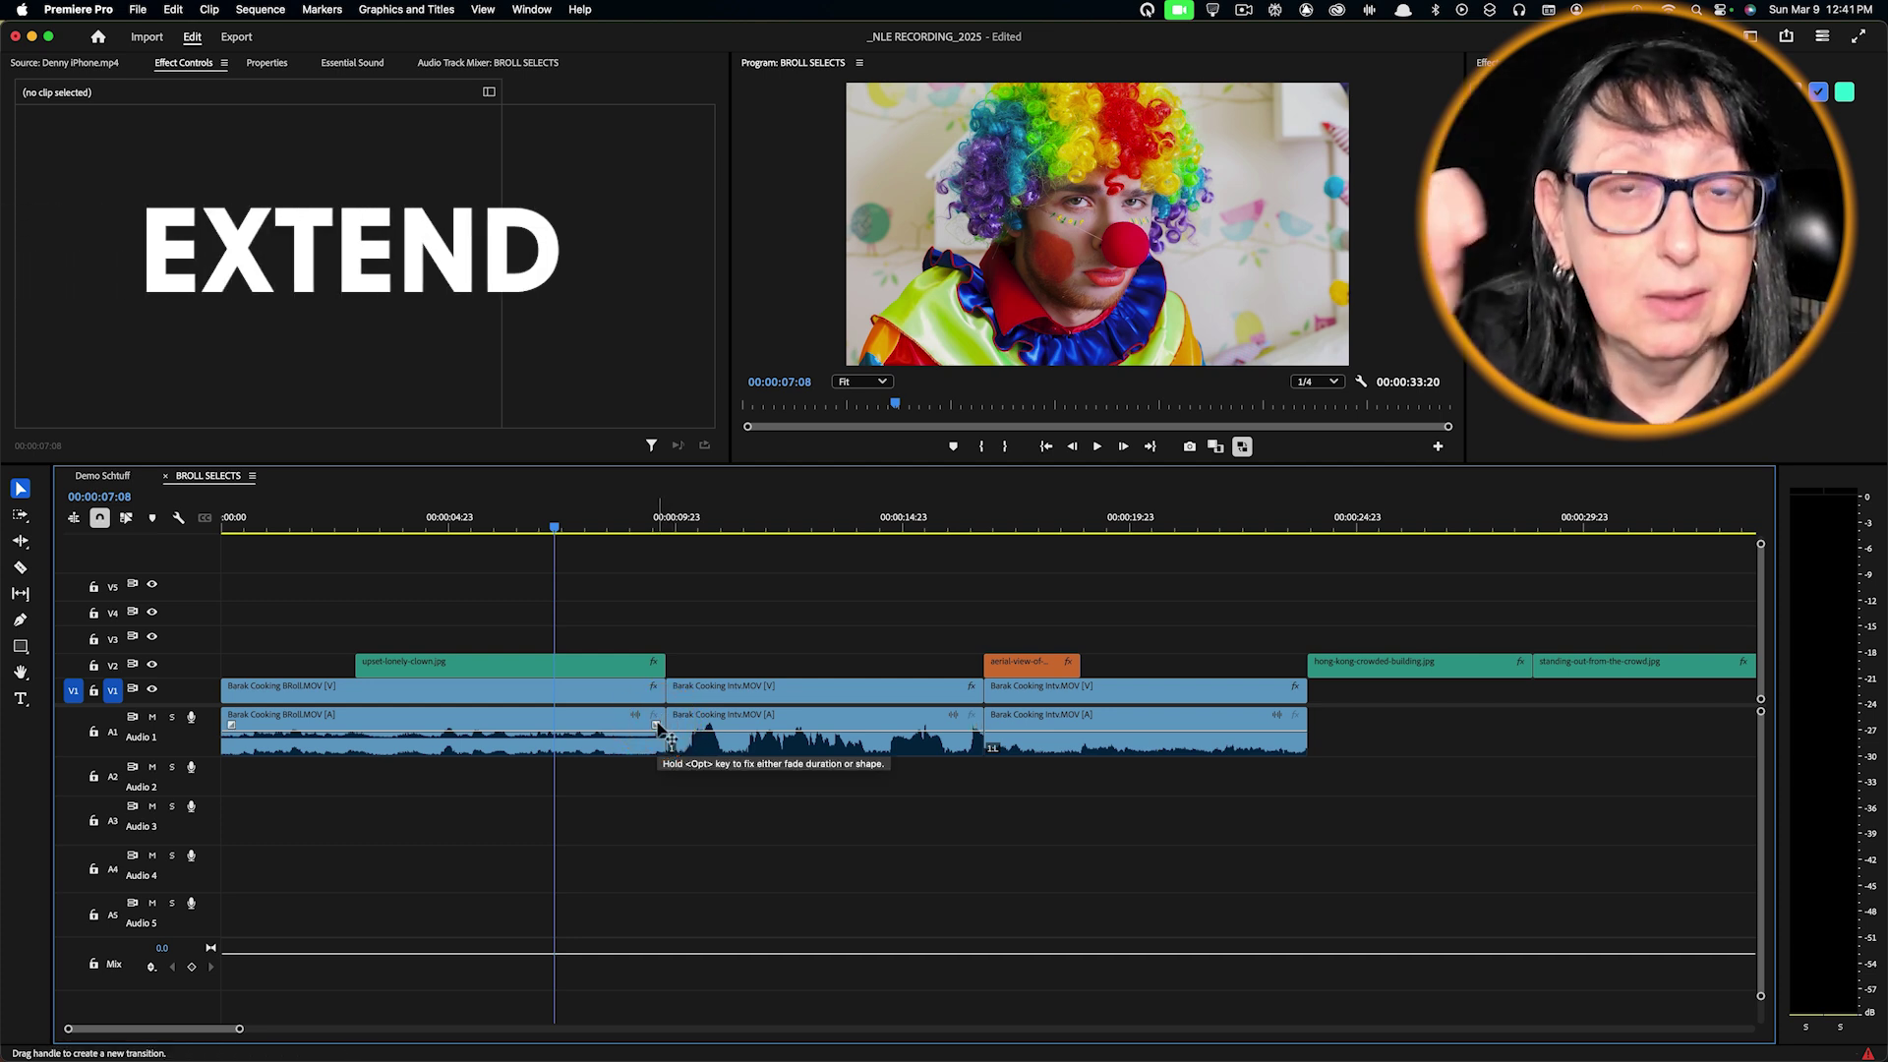
Open the keyboard shortcuts editor, examine the current layout's editing shortcuts, and close it
left_click(623, 651)
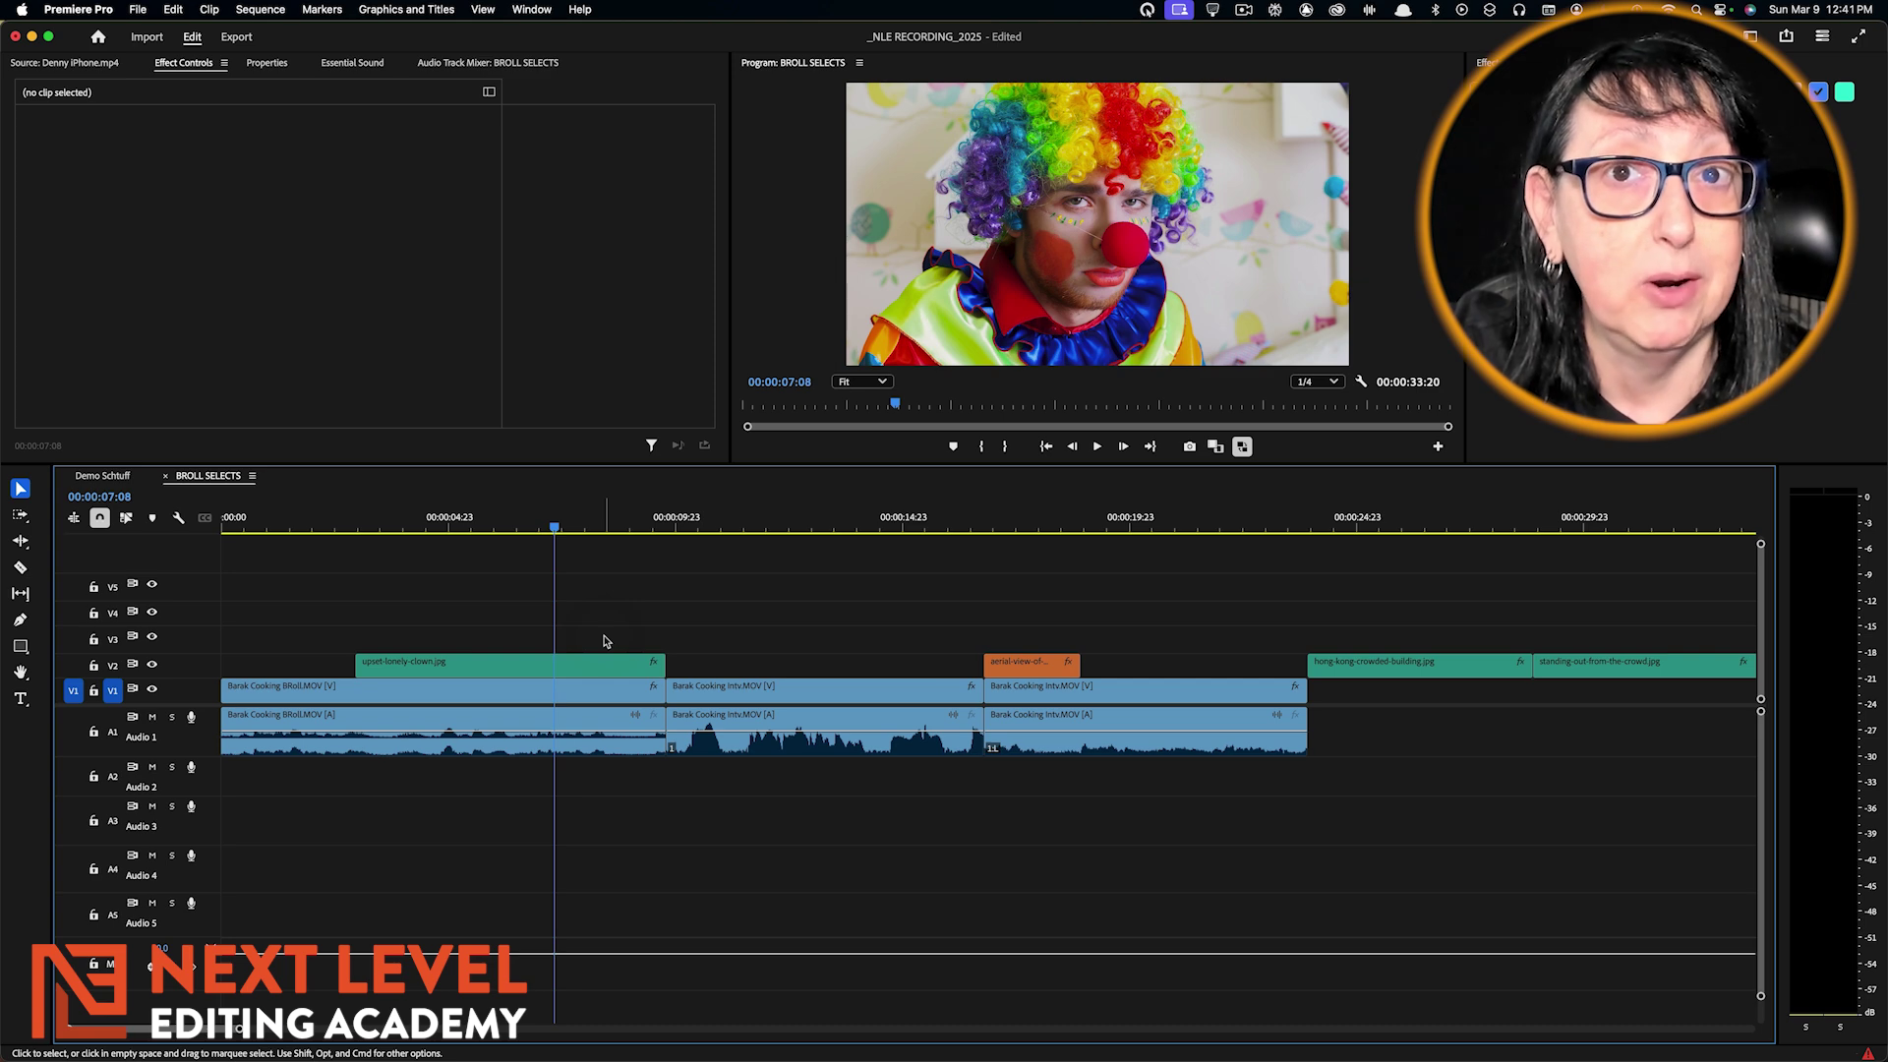
left_click(144, 9)
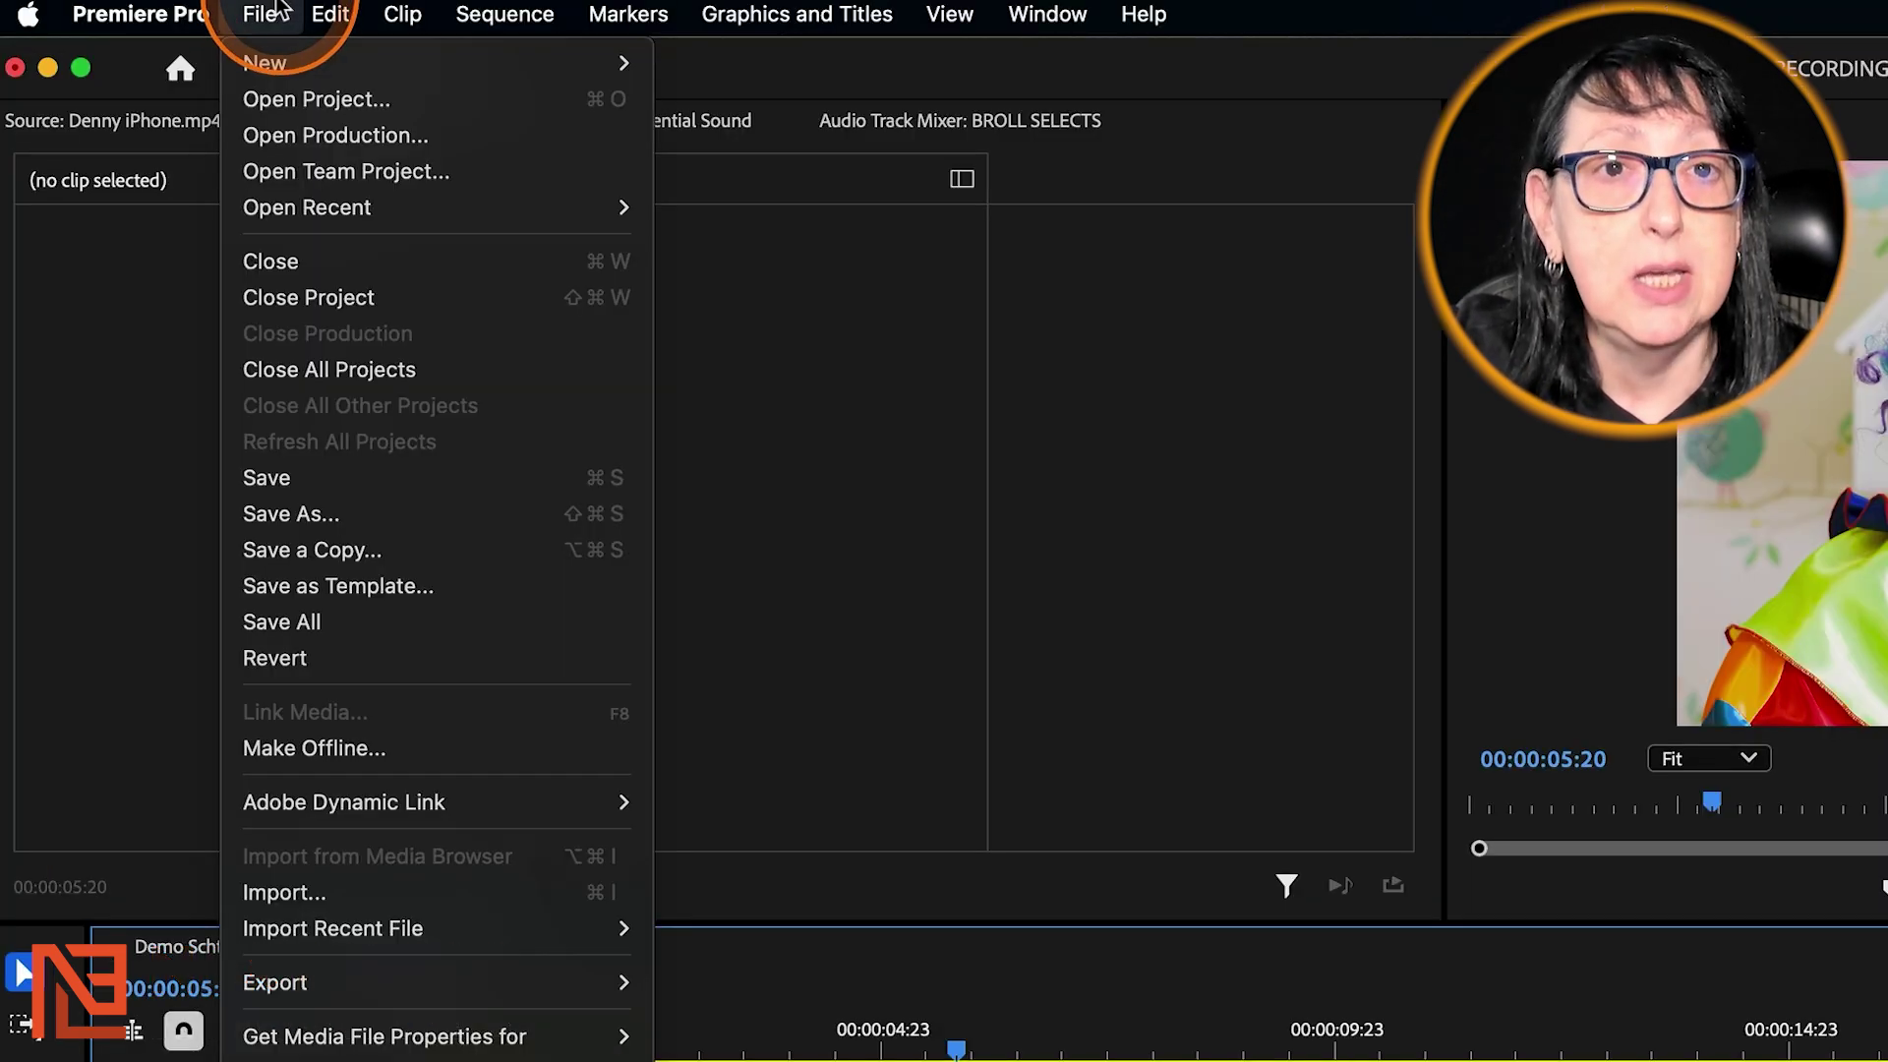
mouse_move(148, 14)
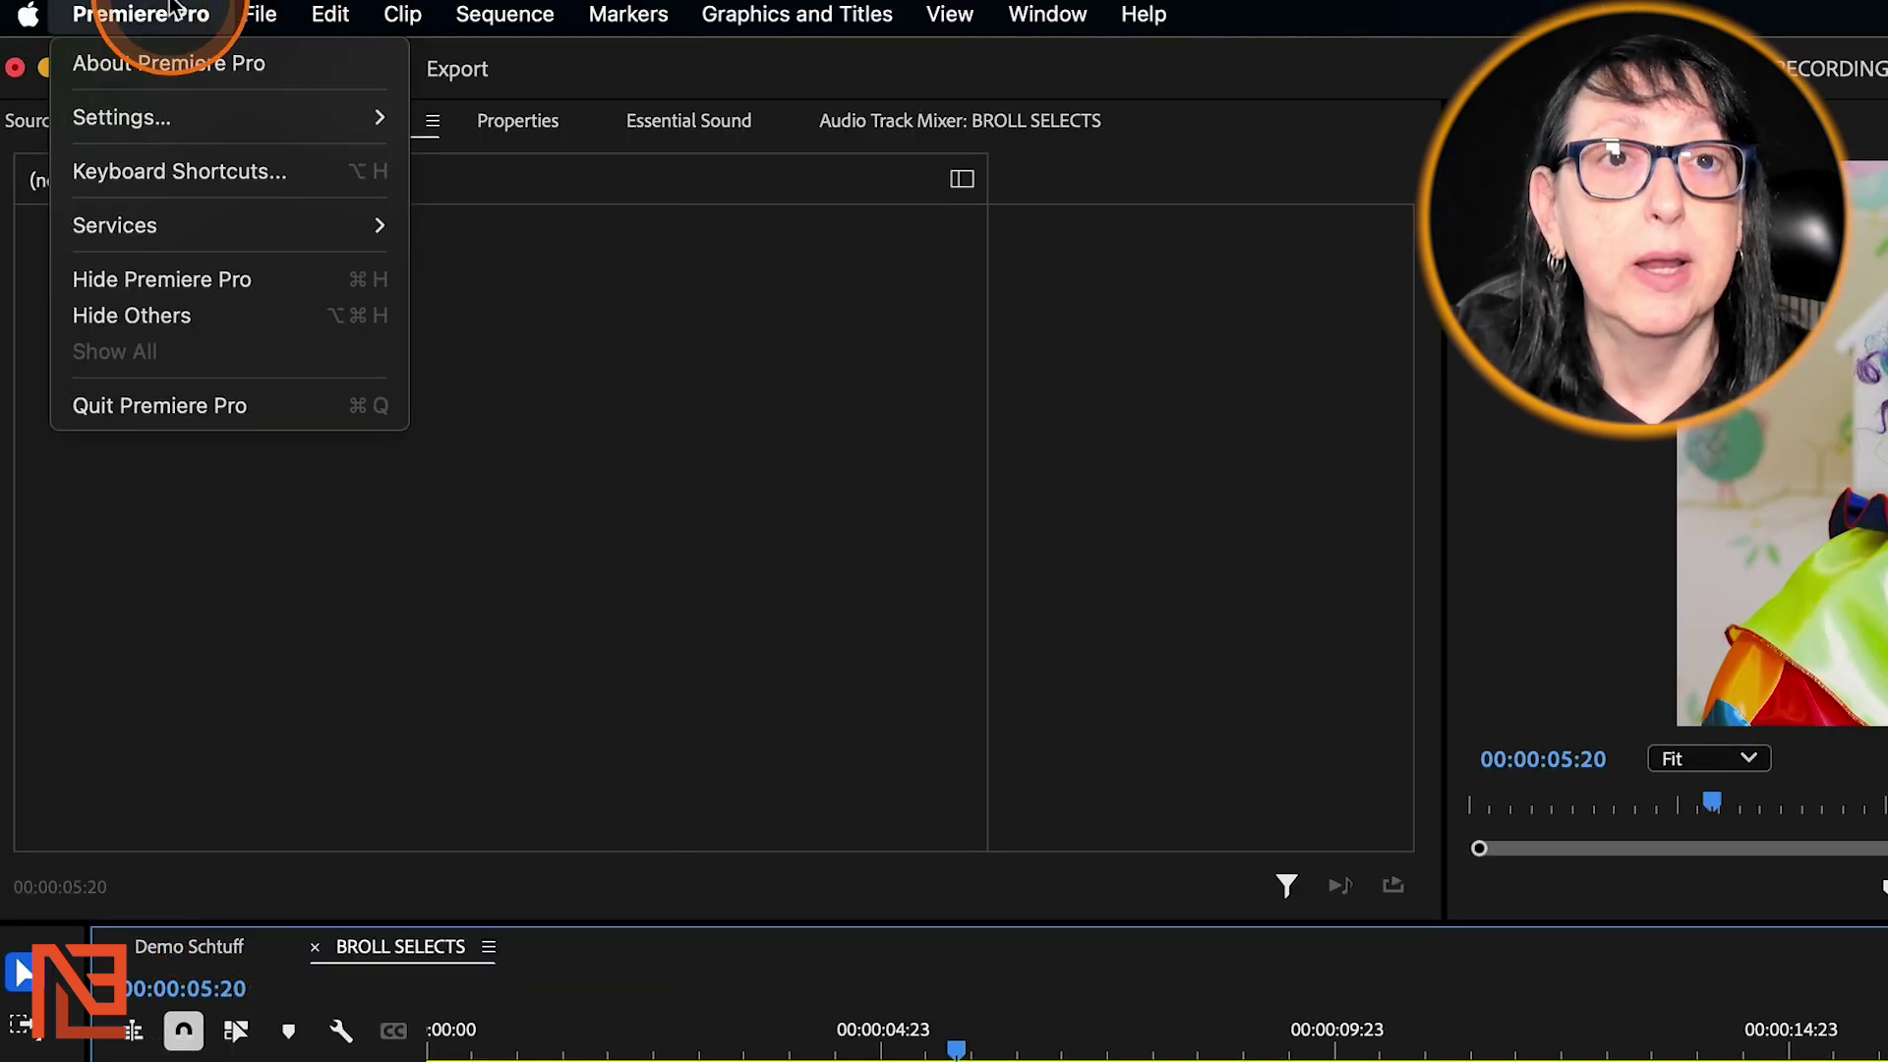
left_click(178, 187)
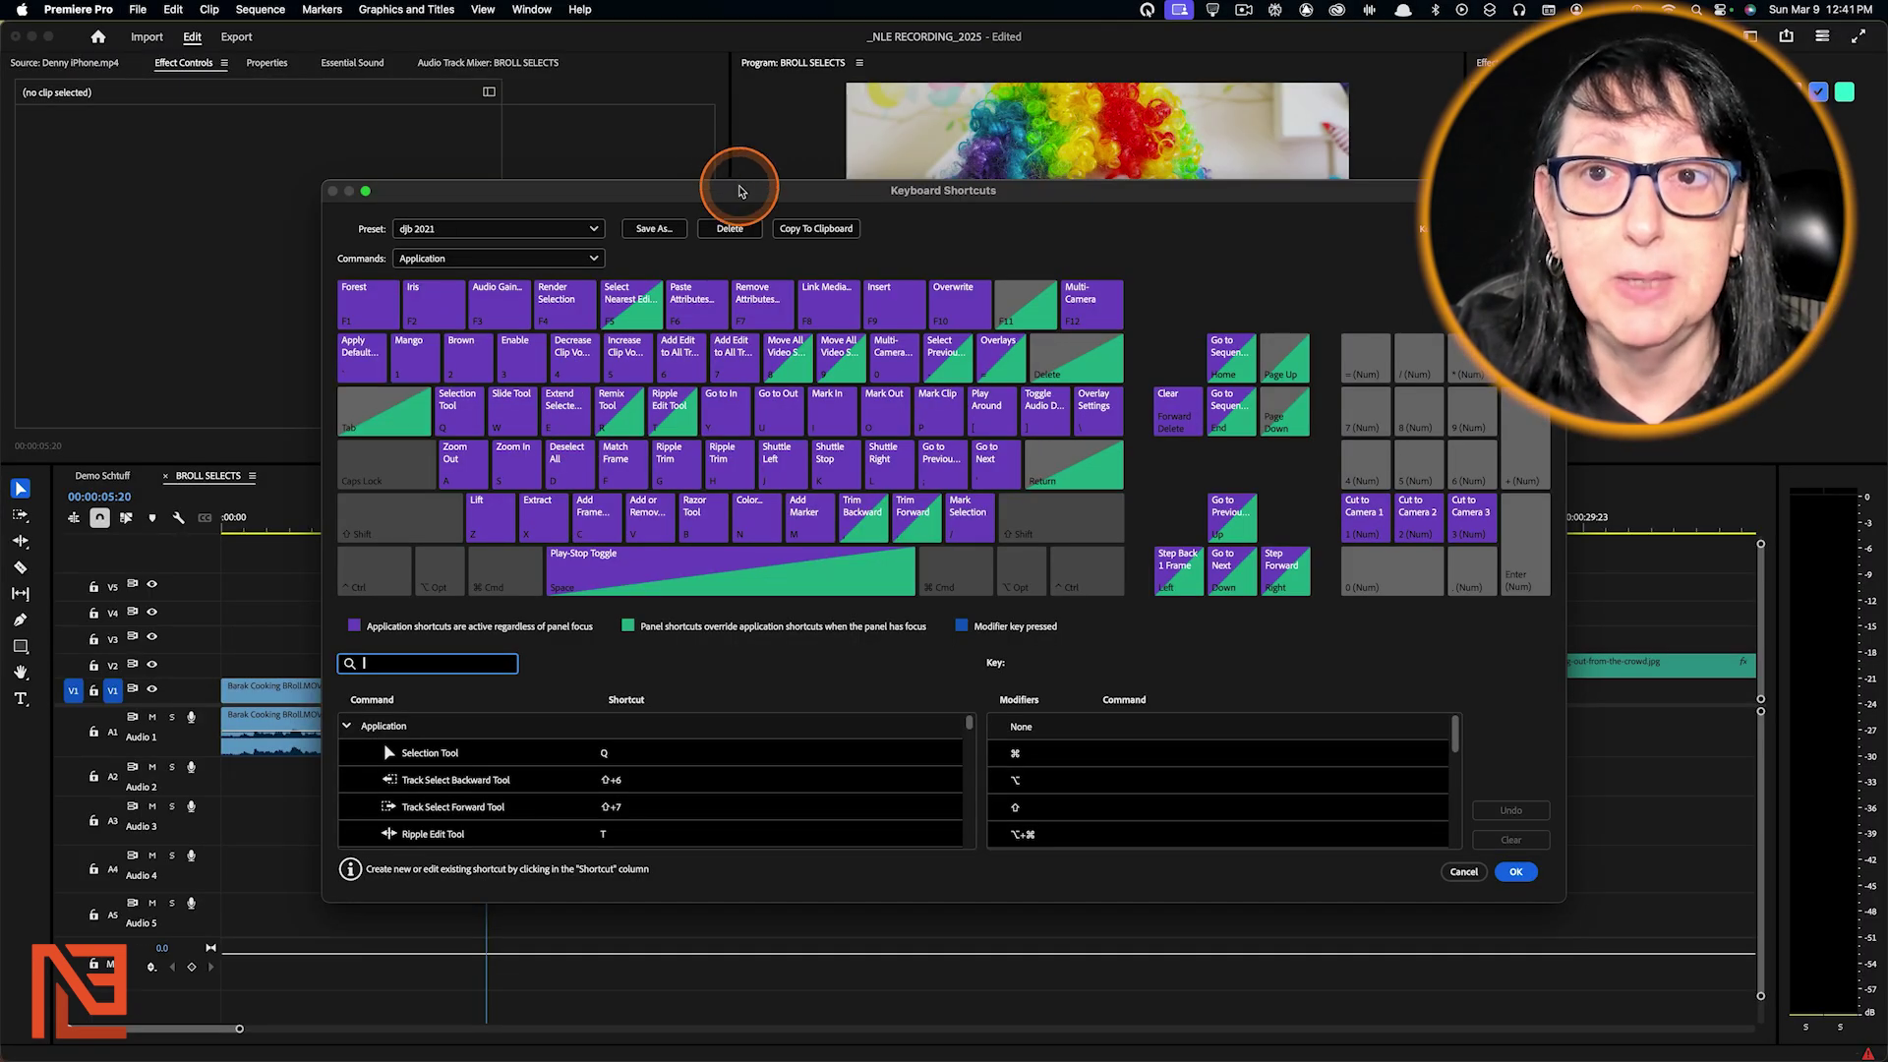
left_click_drag(743, 205, 609, 148)
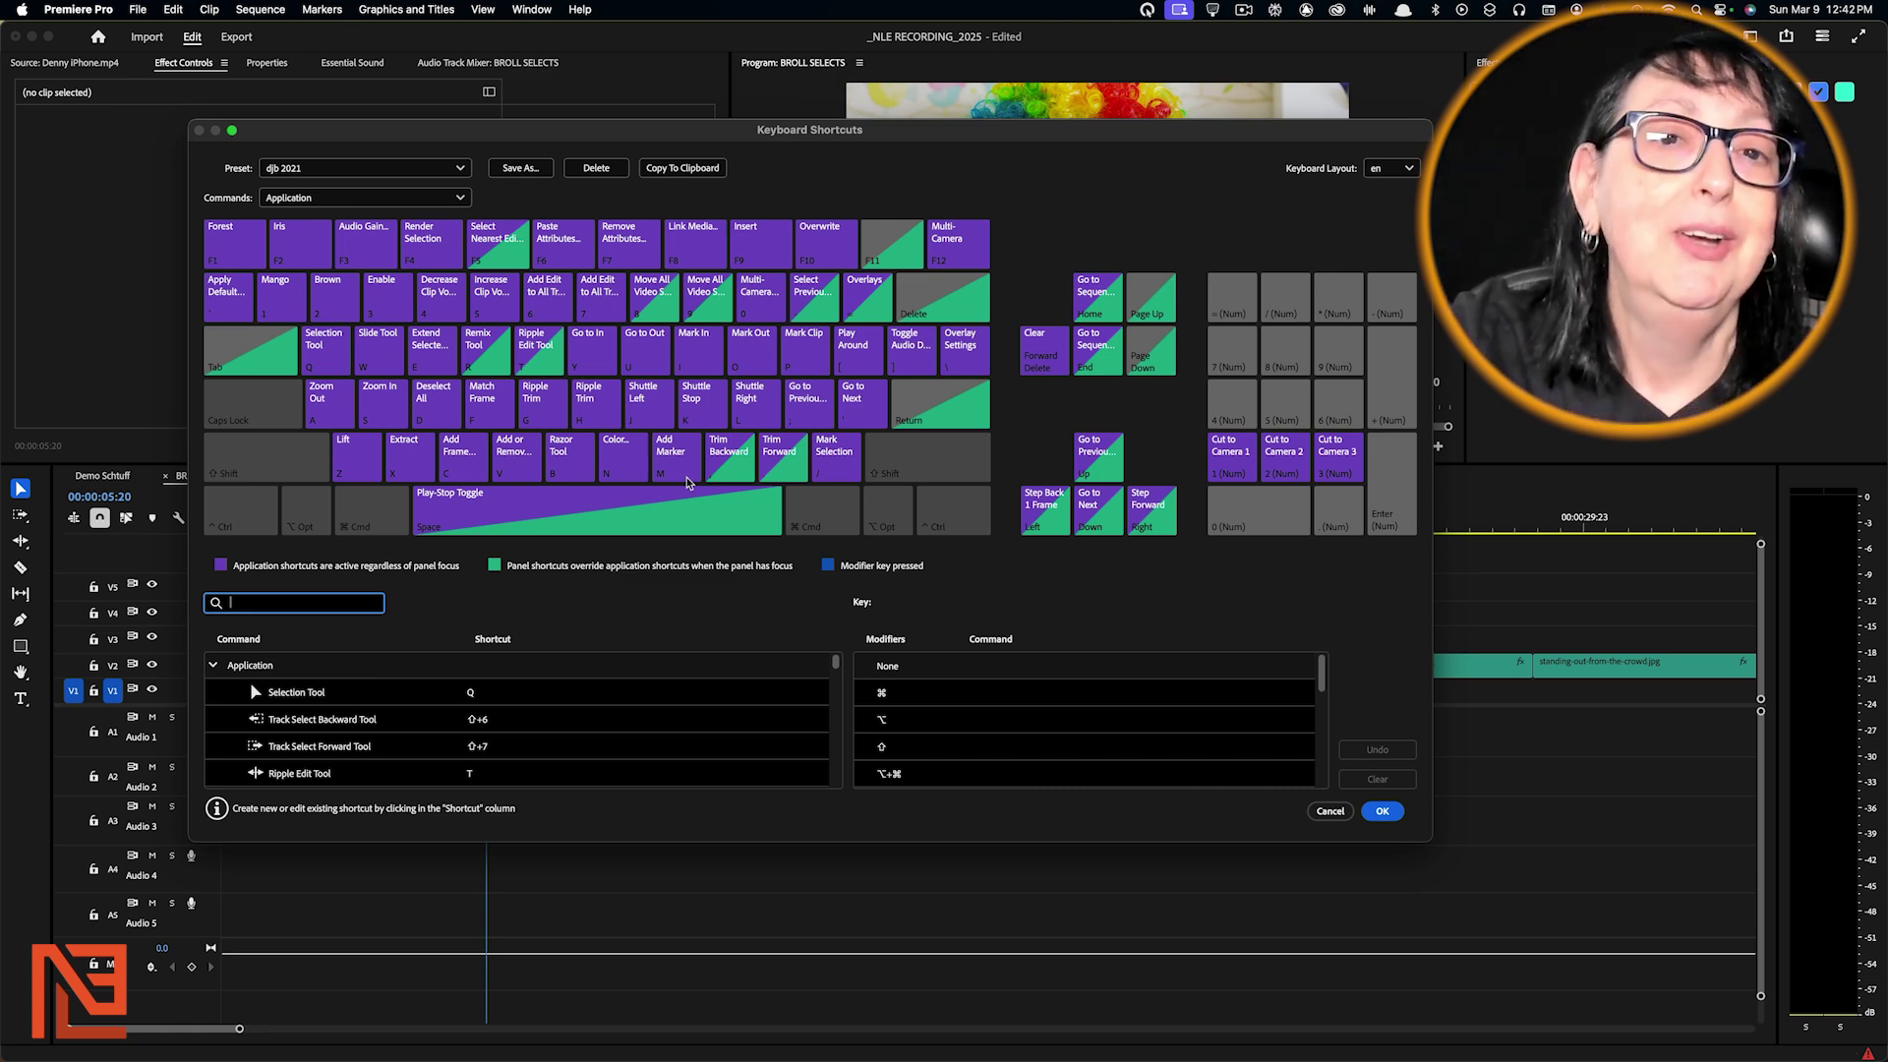
type("`1")
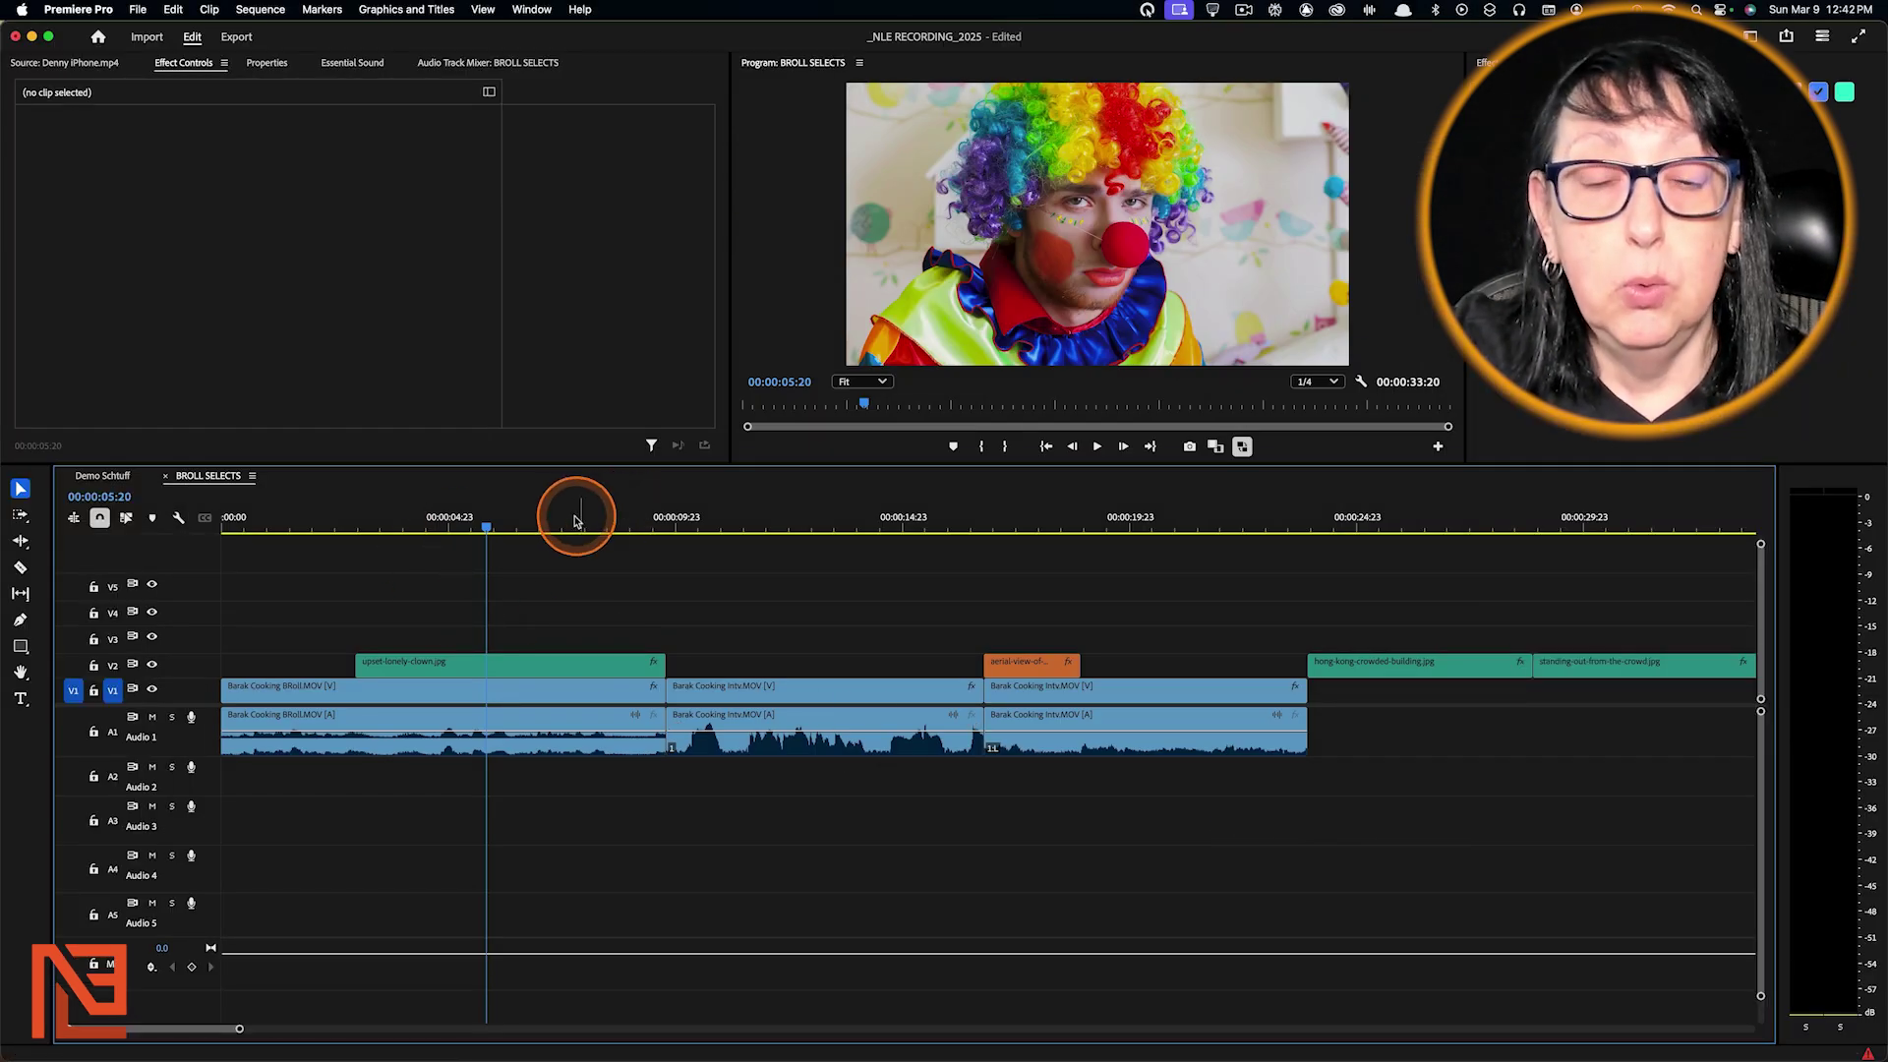
Scrub the playhead back and forth between the clown image and the start of Barak Cooking Intv.MOV to examine the cut
left_click(534, 523)
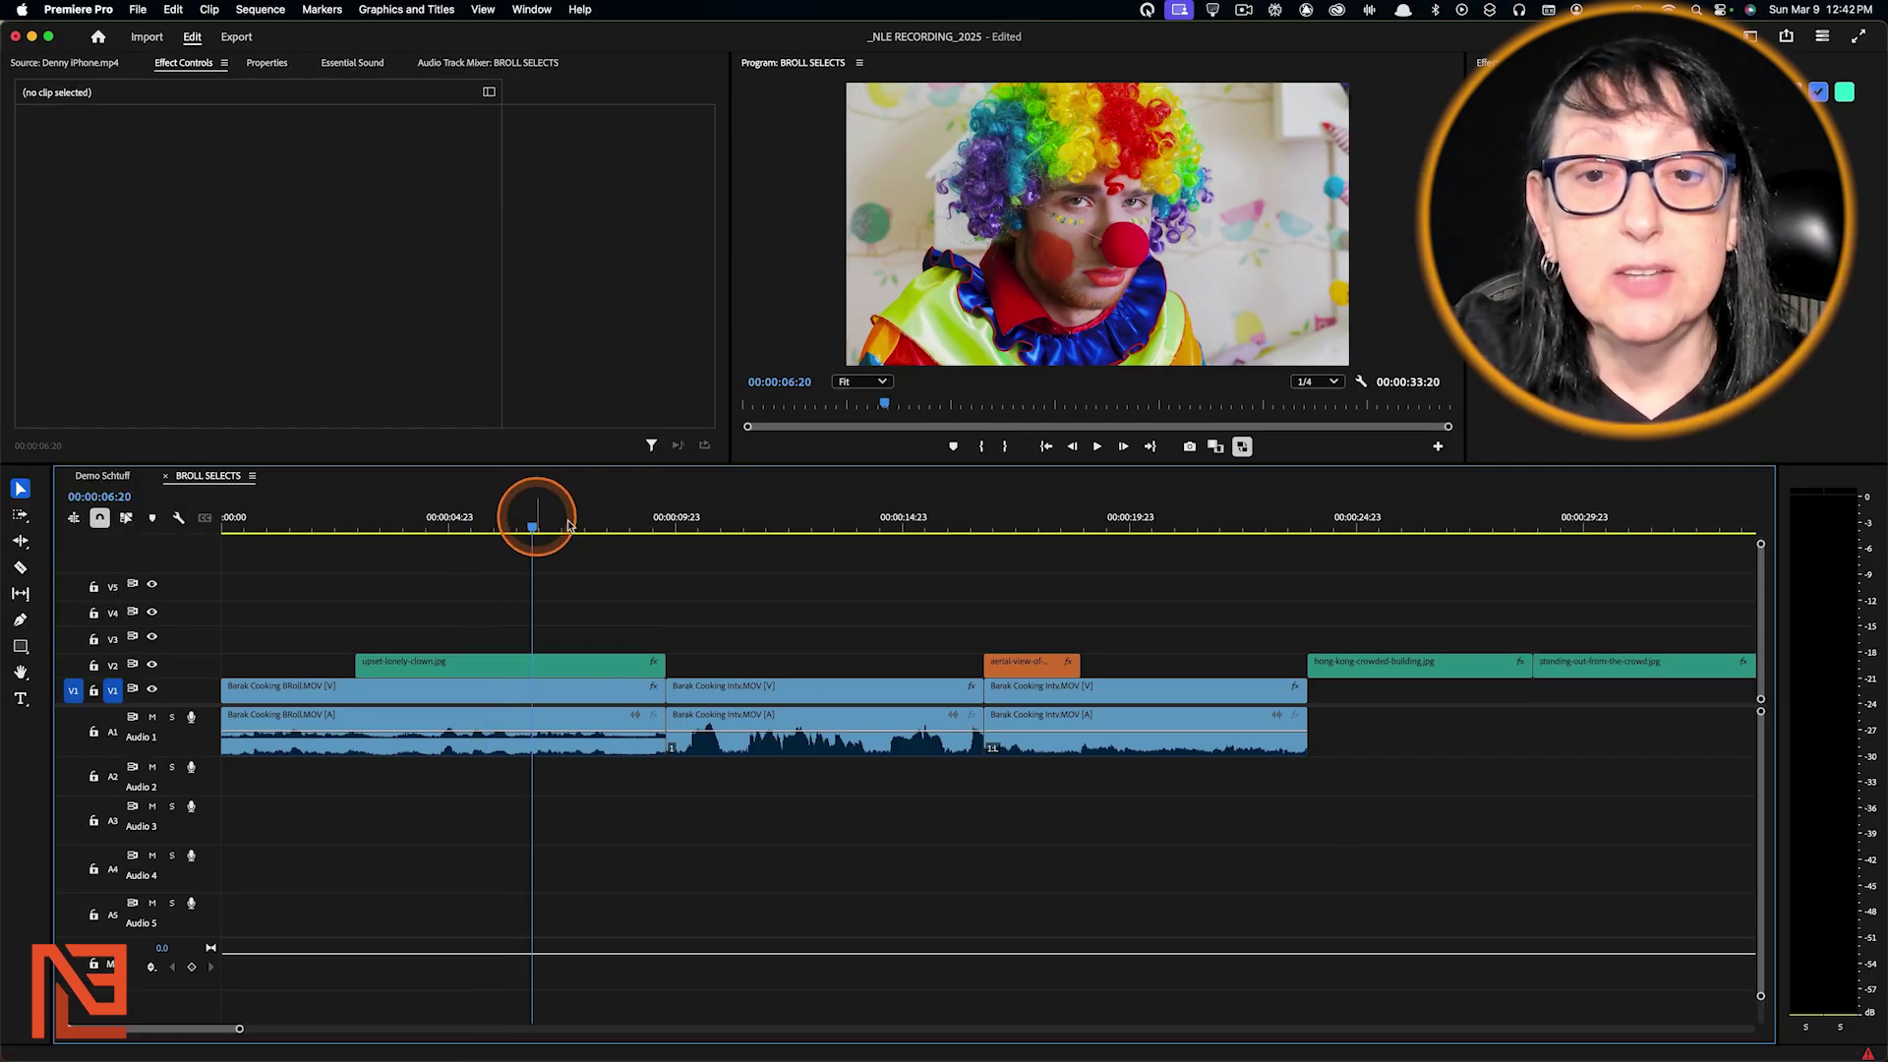
left_click(712, 527)
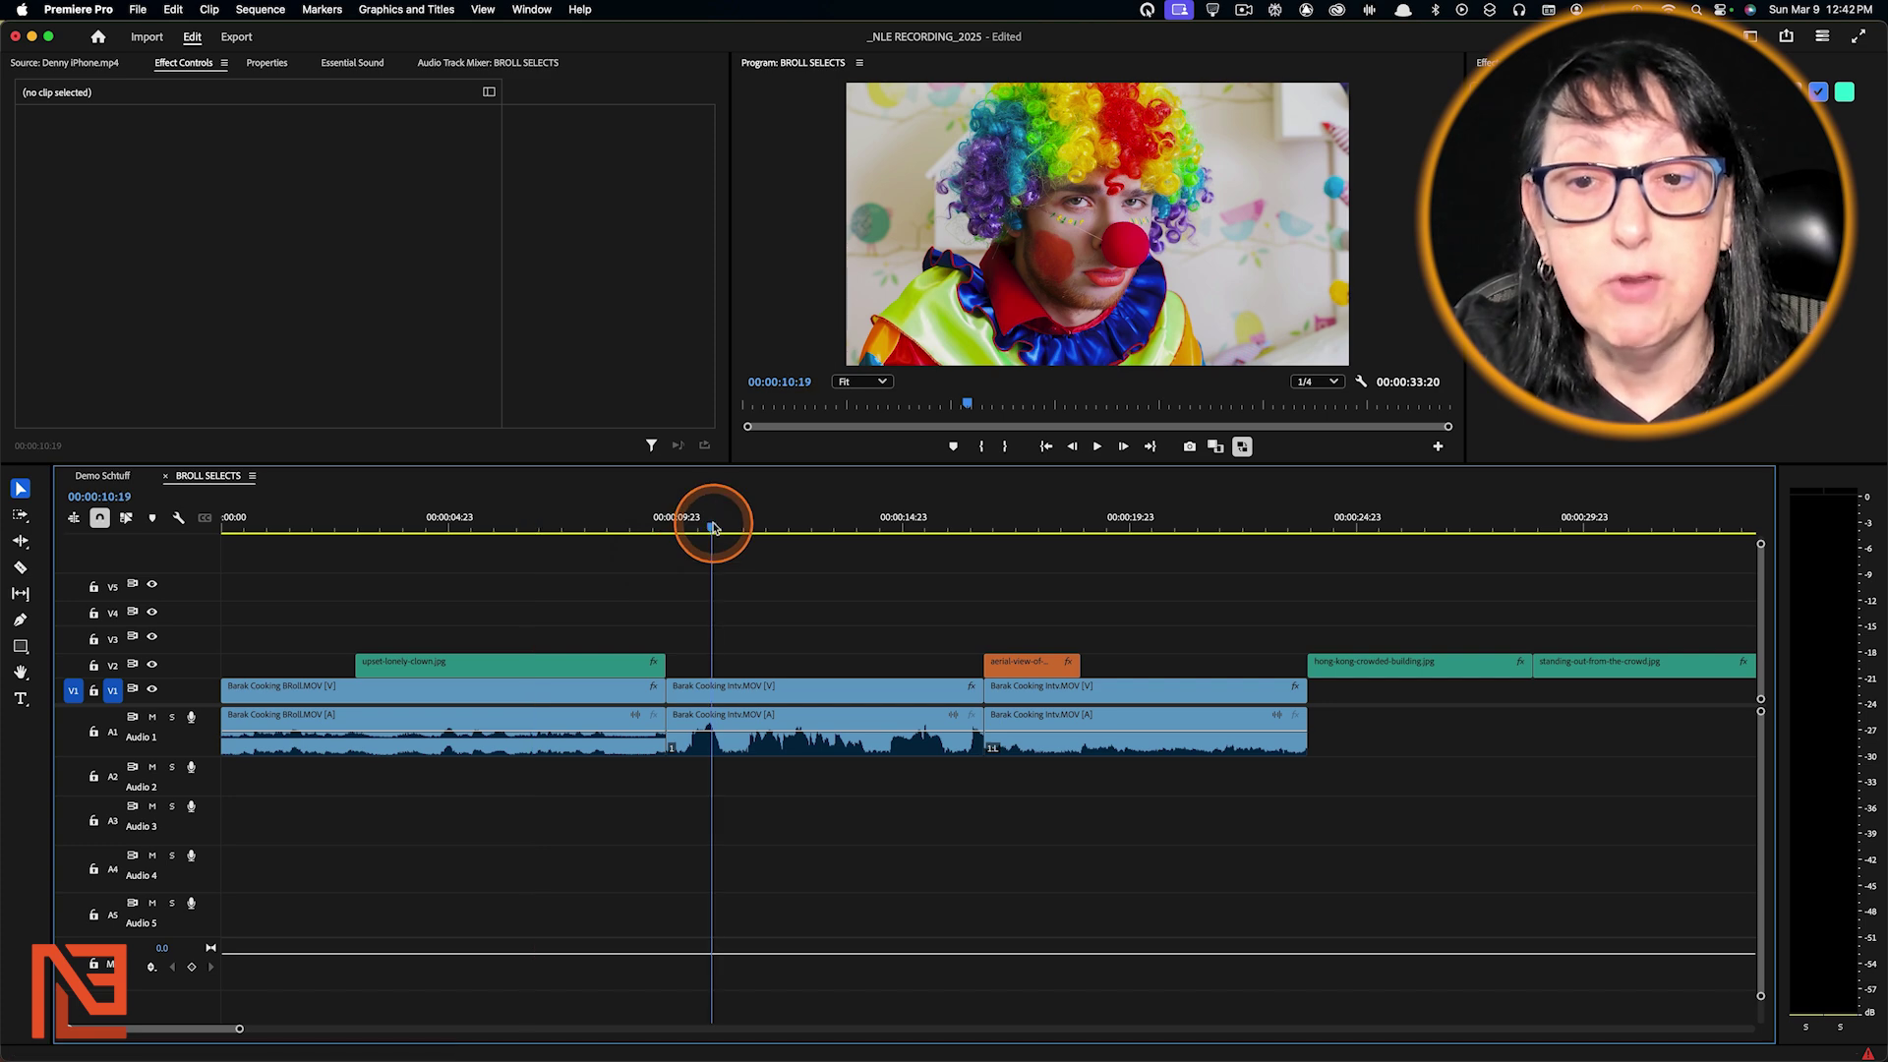
left_click(535, 514)
left_click(742, 508)
left_click(558, 510)
left_click(702, 508)
left_click(566, 509)
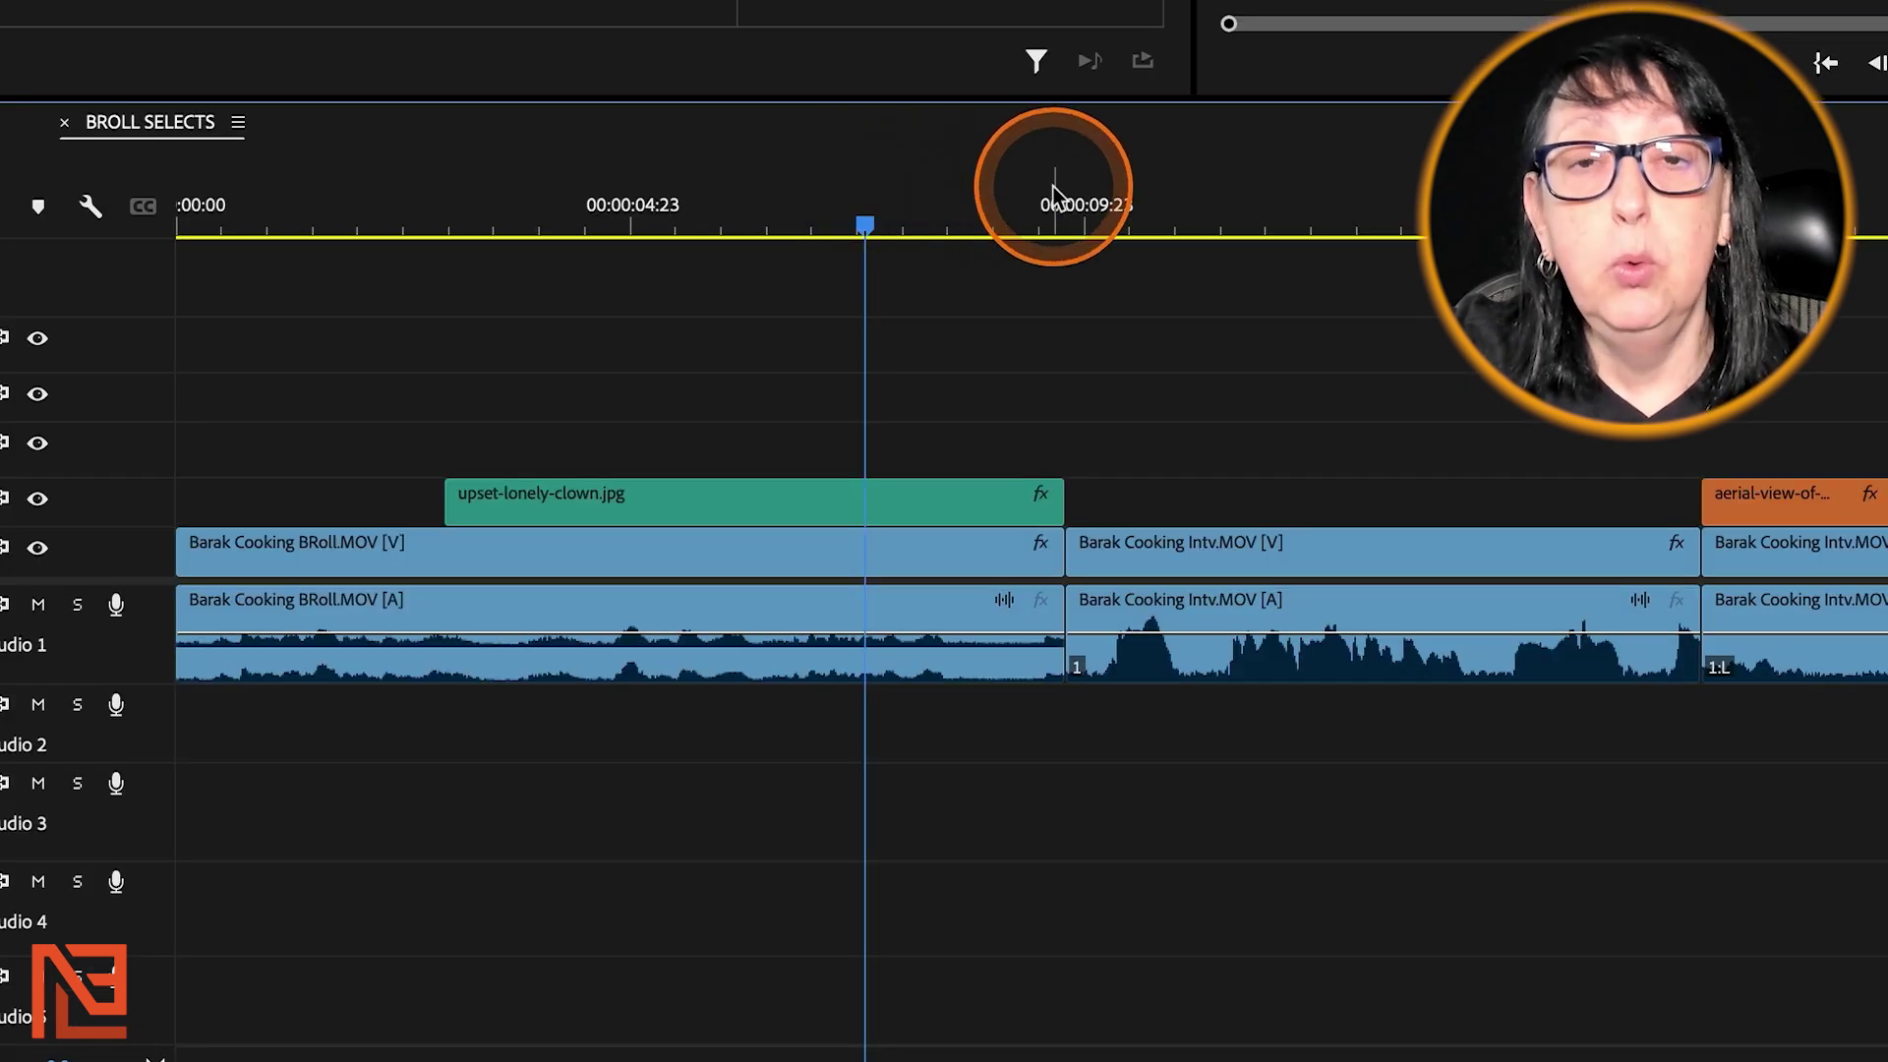
left_click(1226, 207)
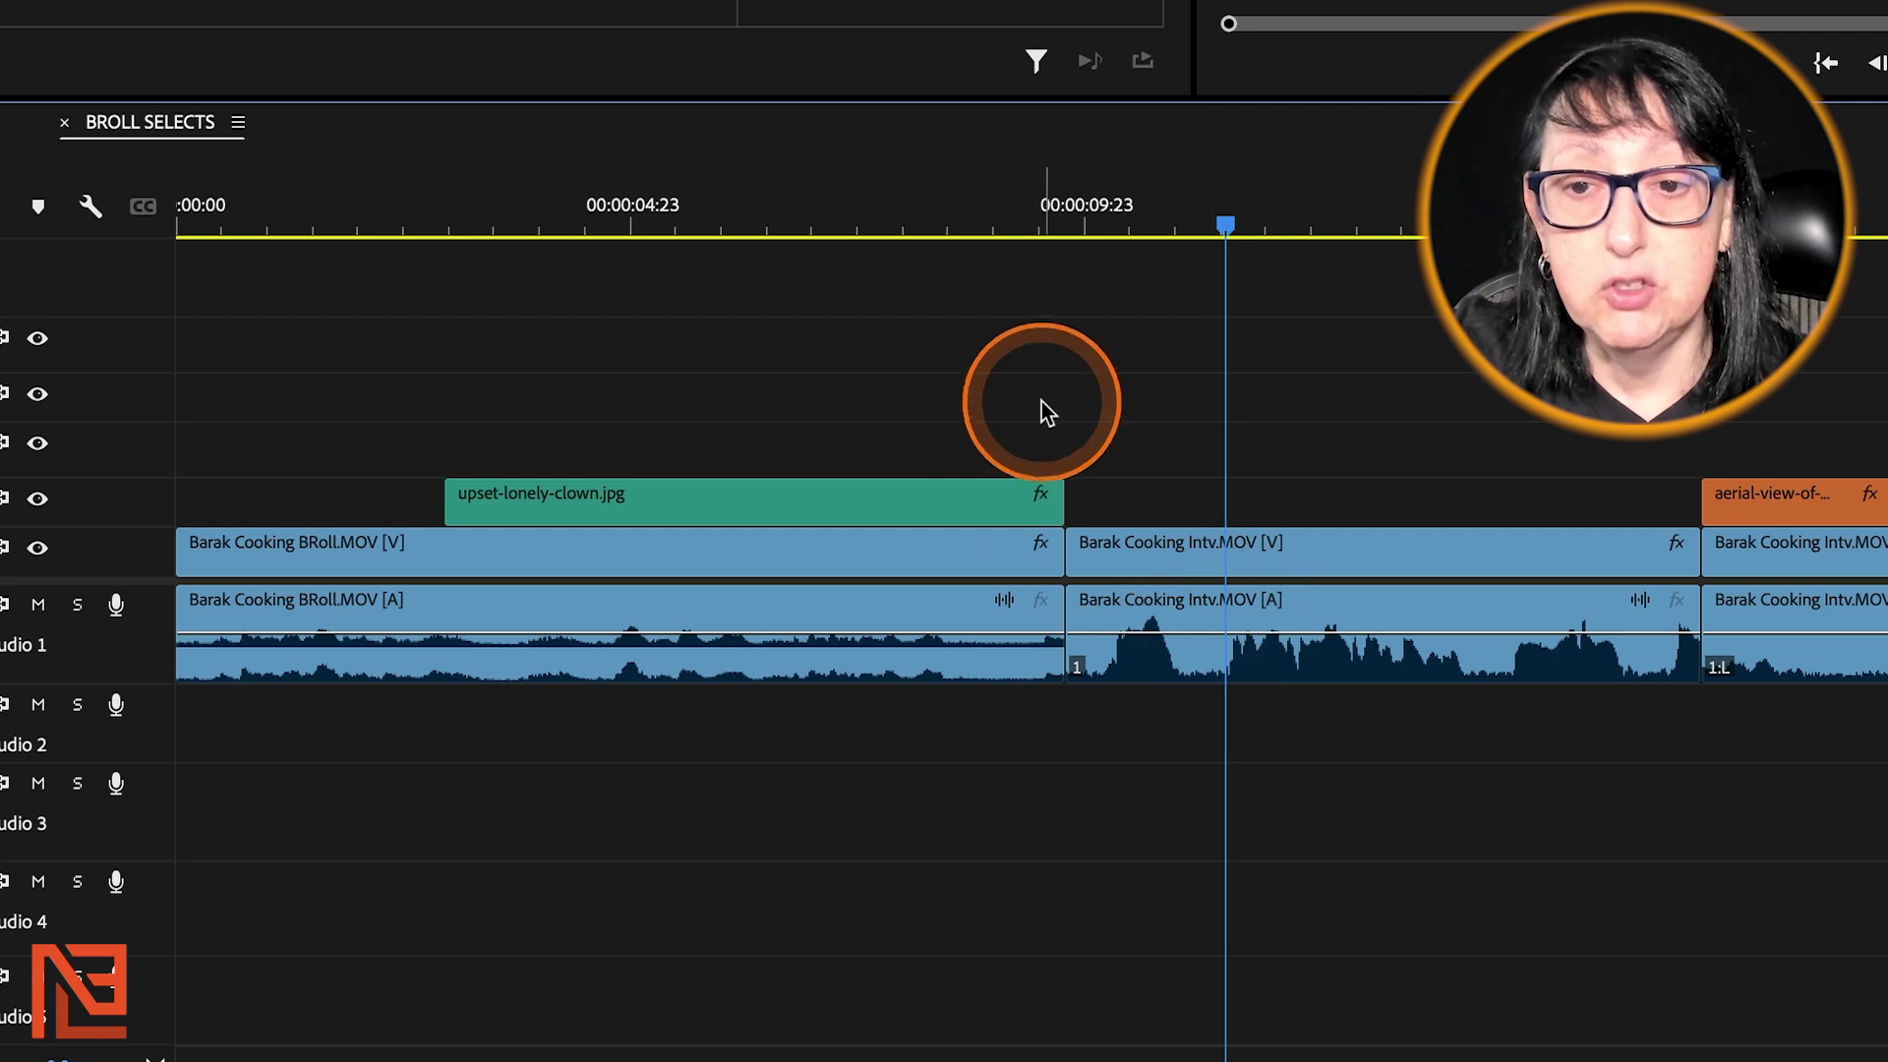
left_click_drag(870, 211, 1144, 245)
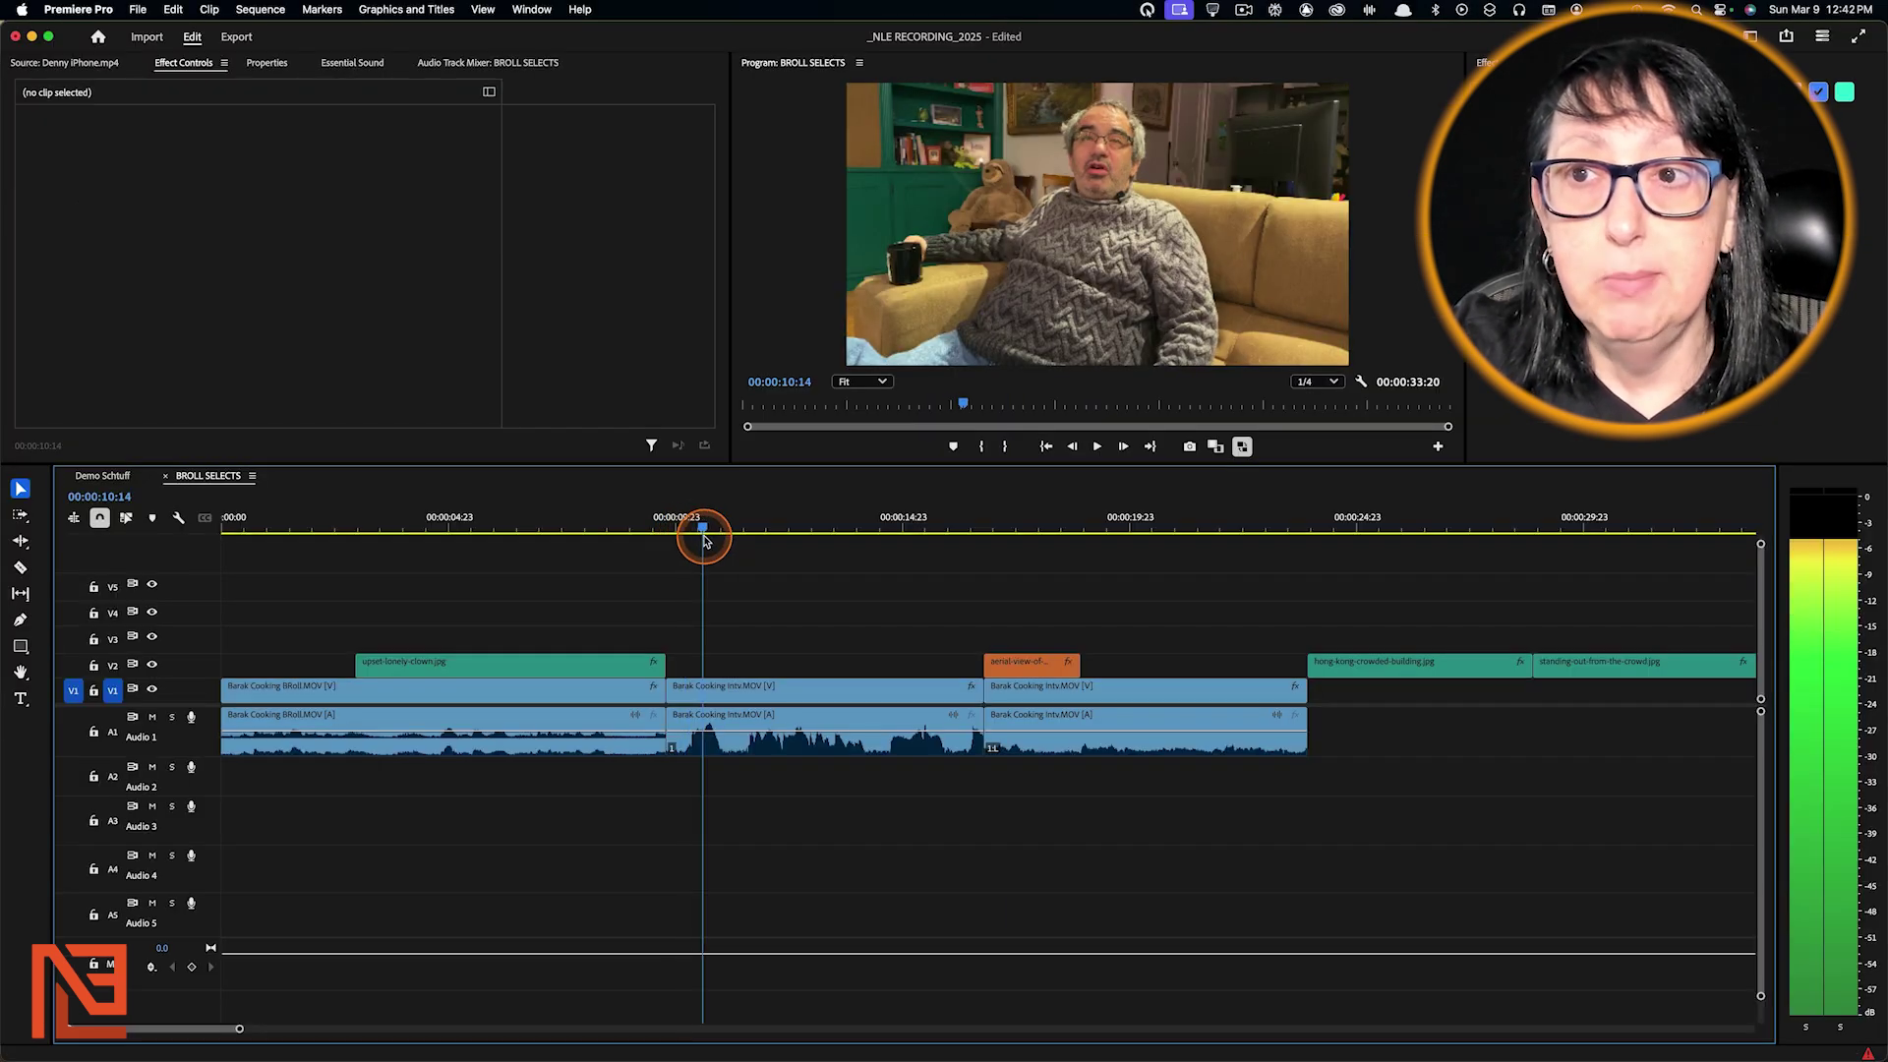
left_click_drag(705, 540, 747, 551)
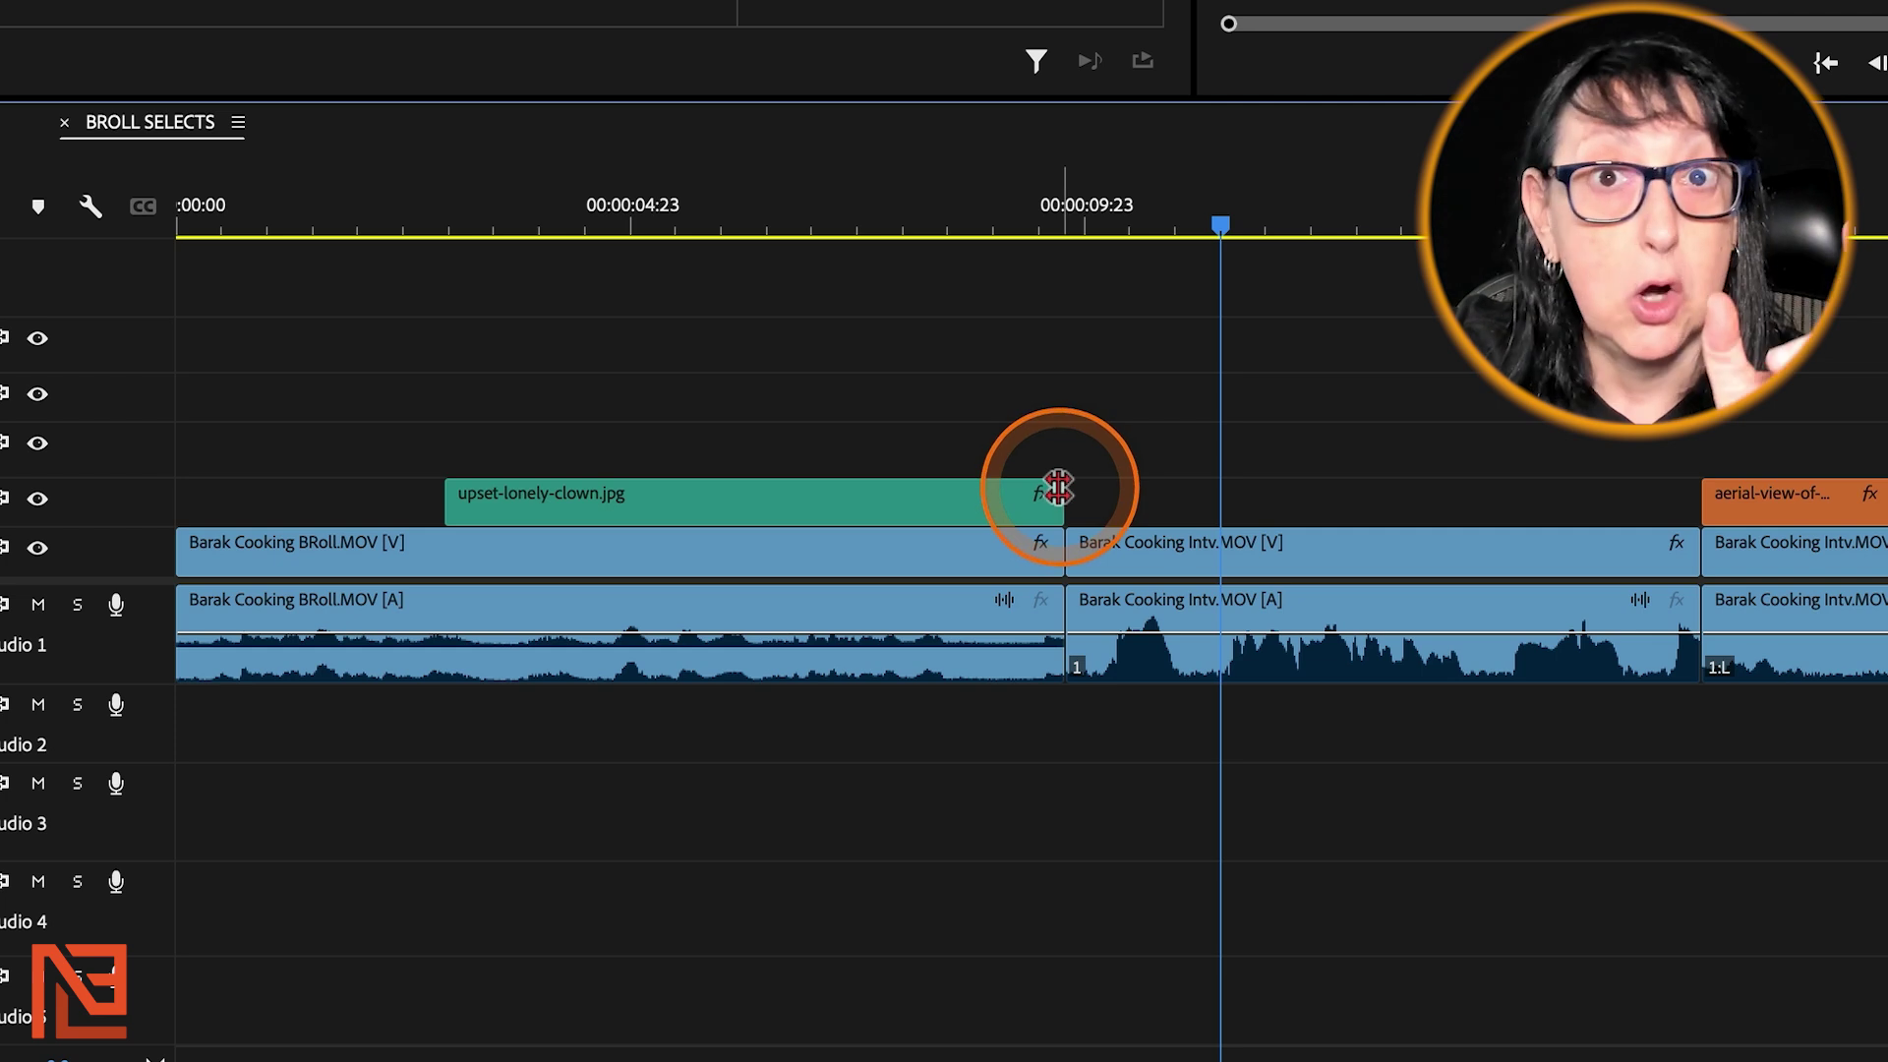
Extend the end of upset-lonely-clown.jpg to the playhead at about 11.4 seconds, over the interview clip, and play back the edit
mouse_move(1130, 647)
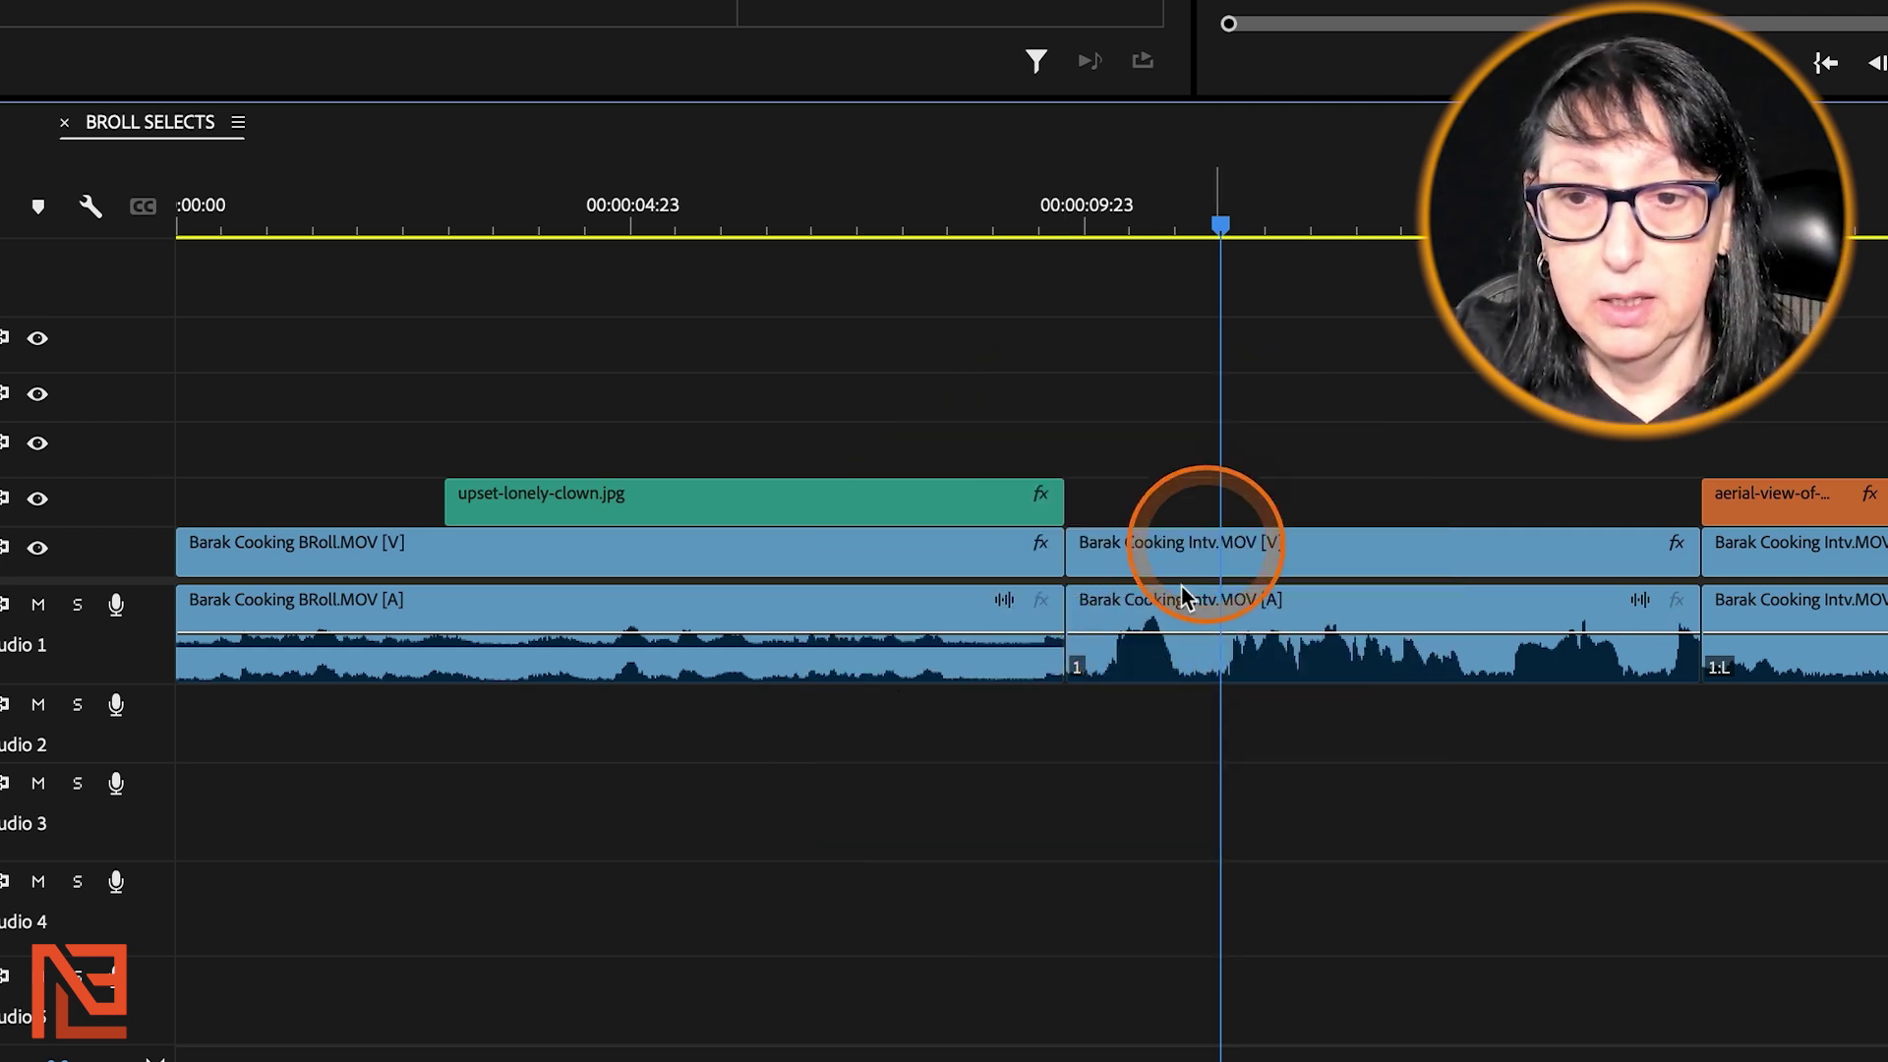
left_click(1068, 499)
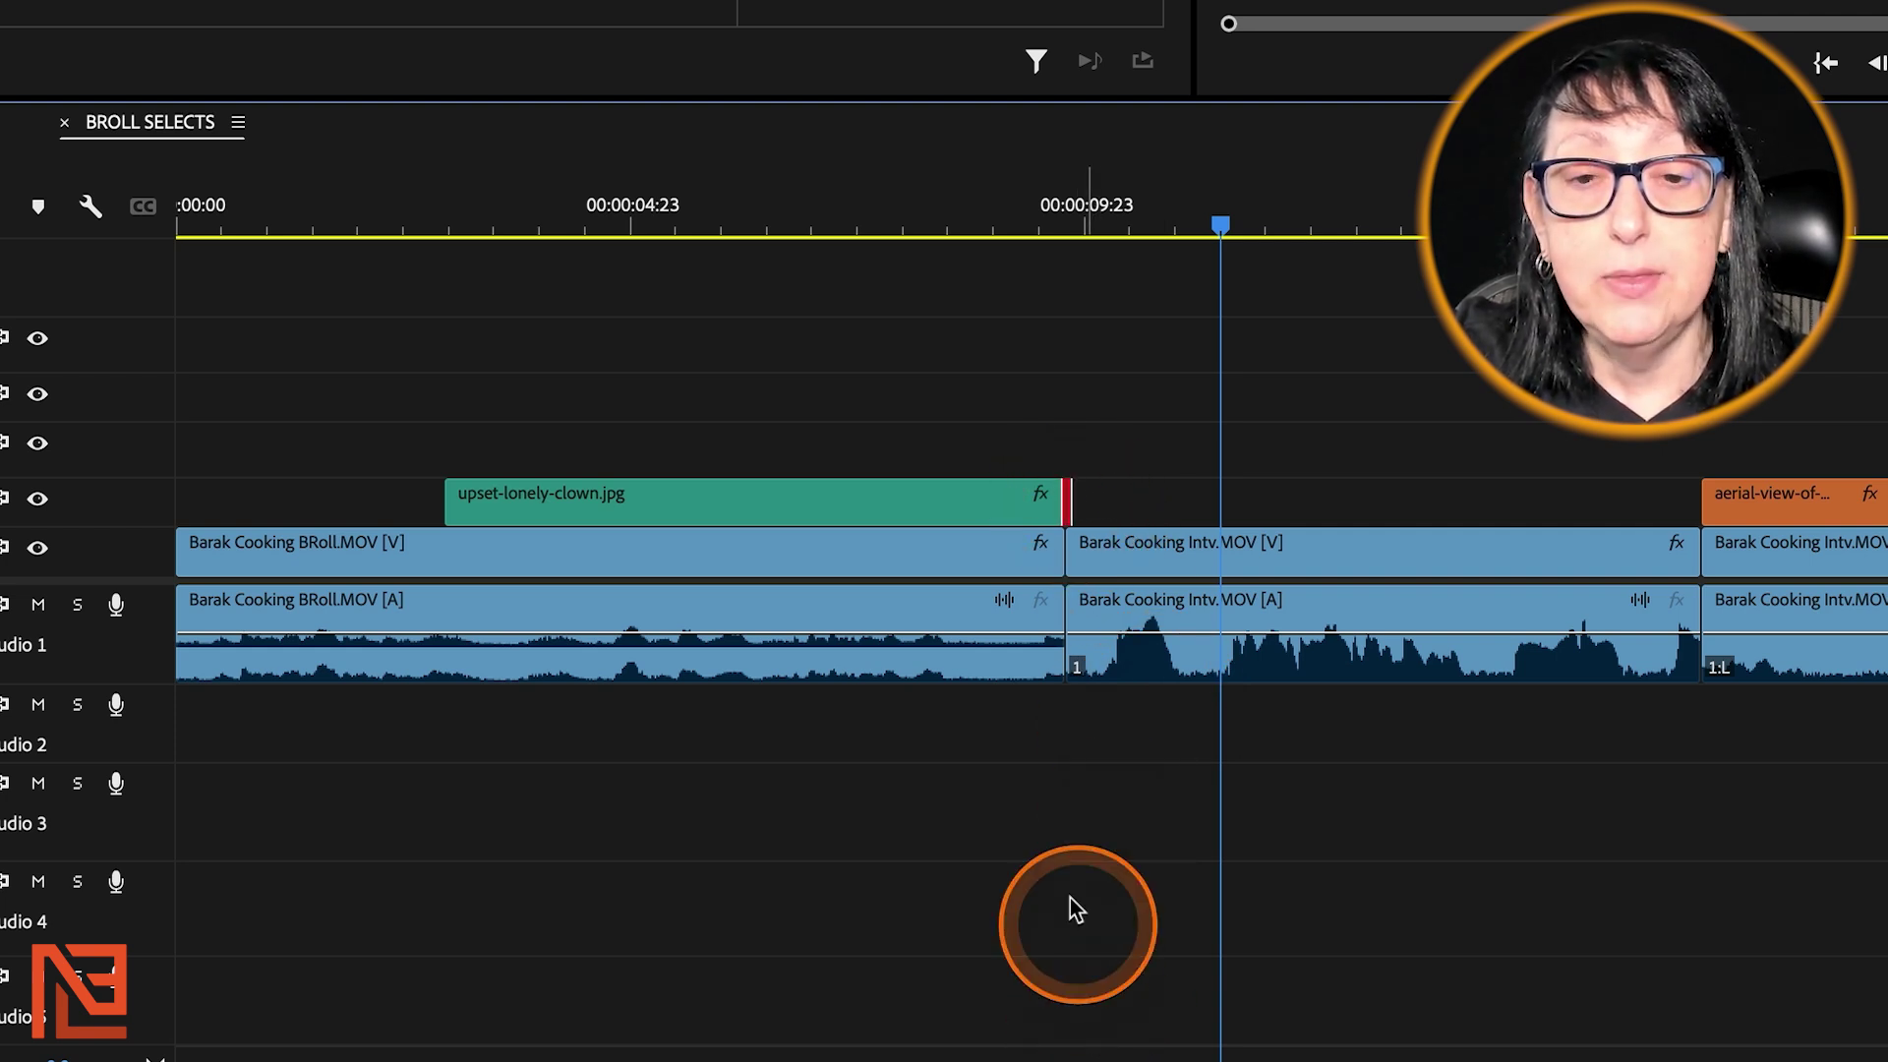
left_click(758, 221)
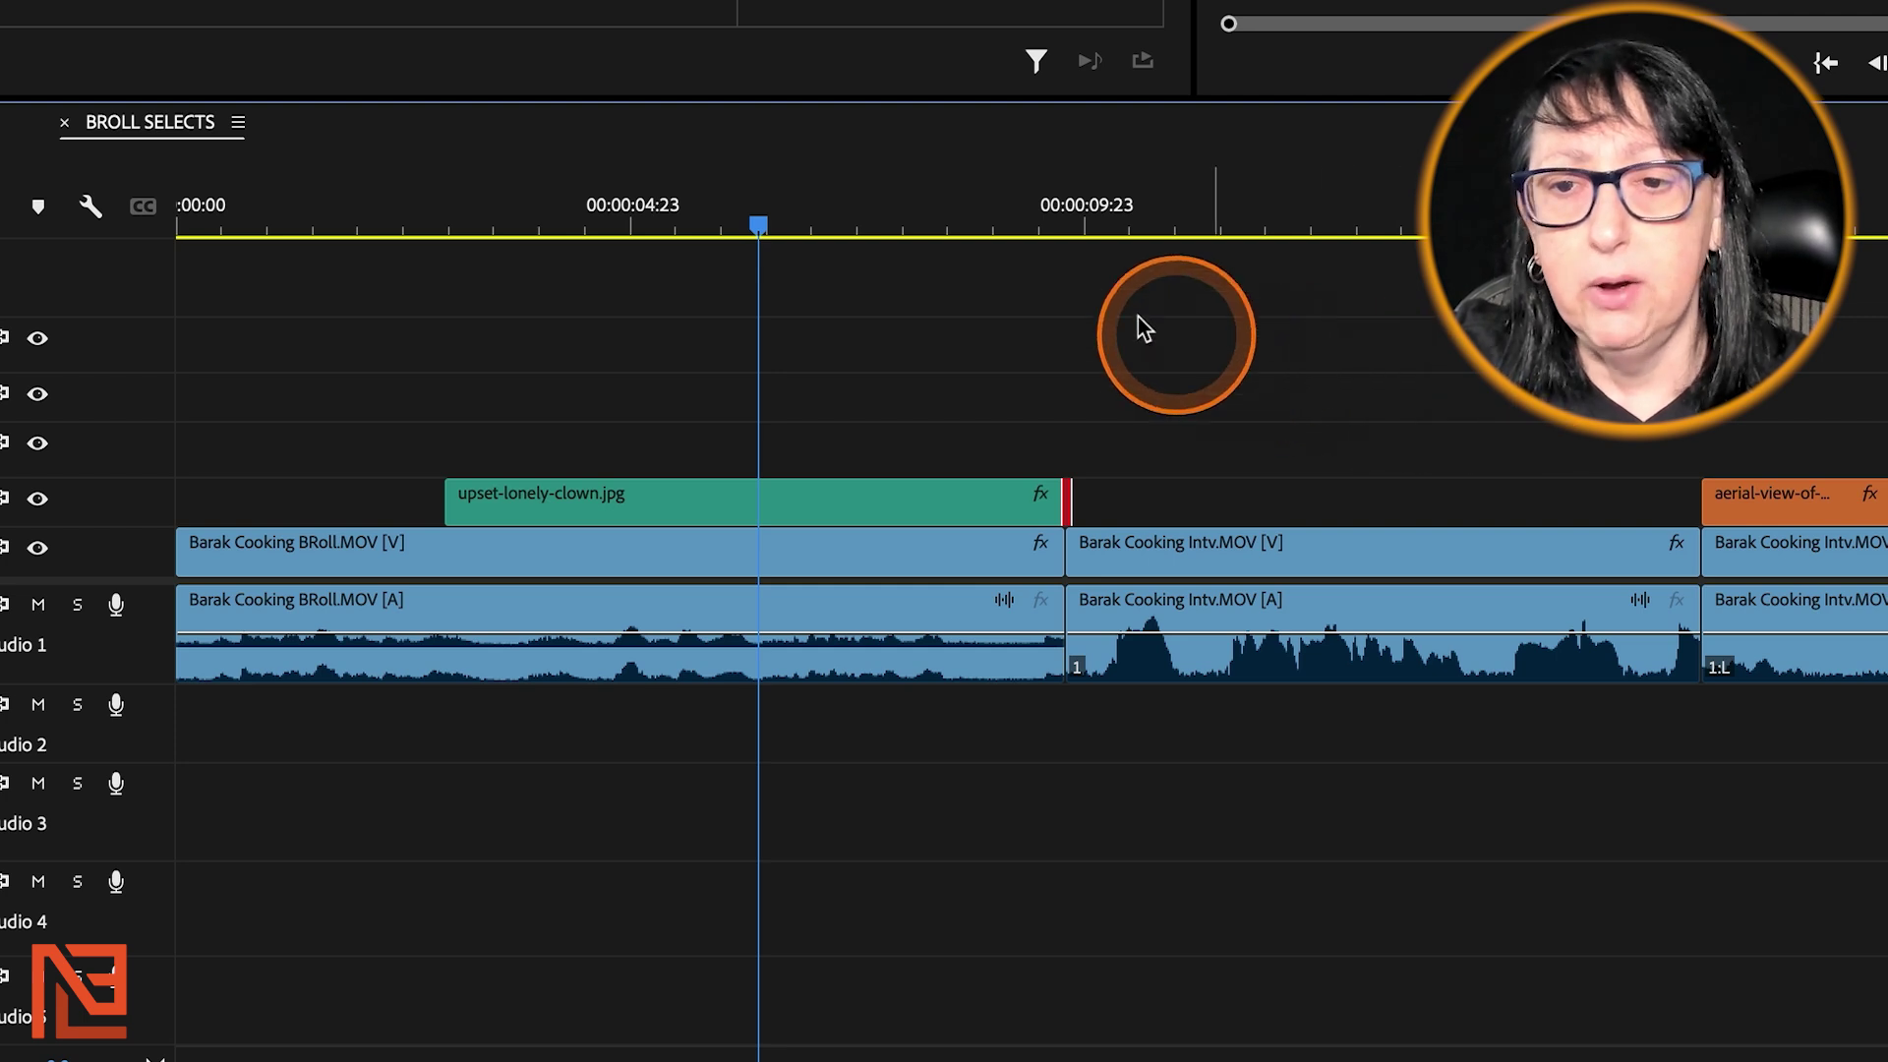
left_click(1200, 224)
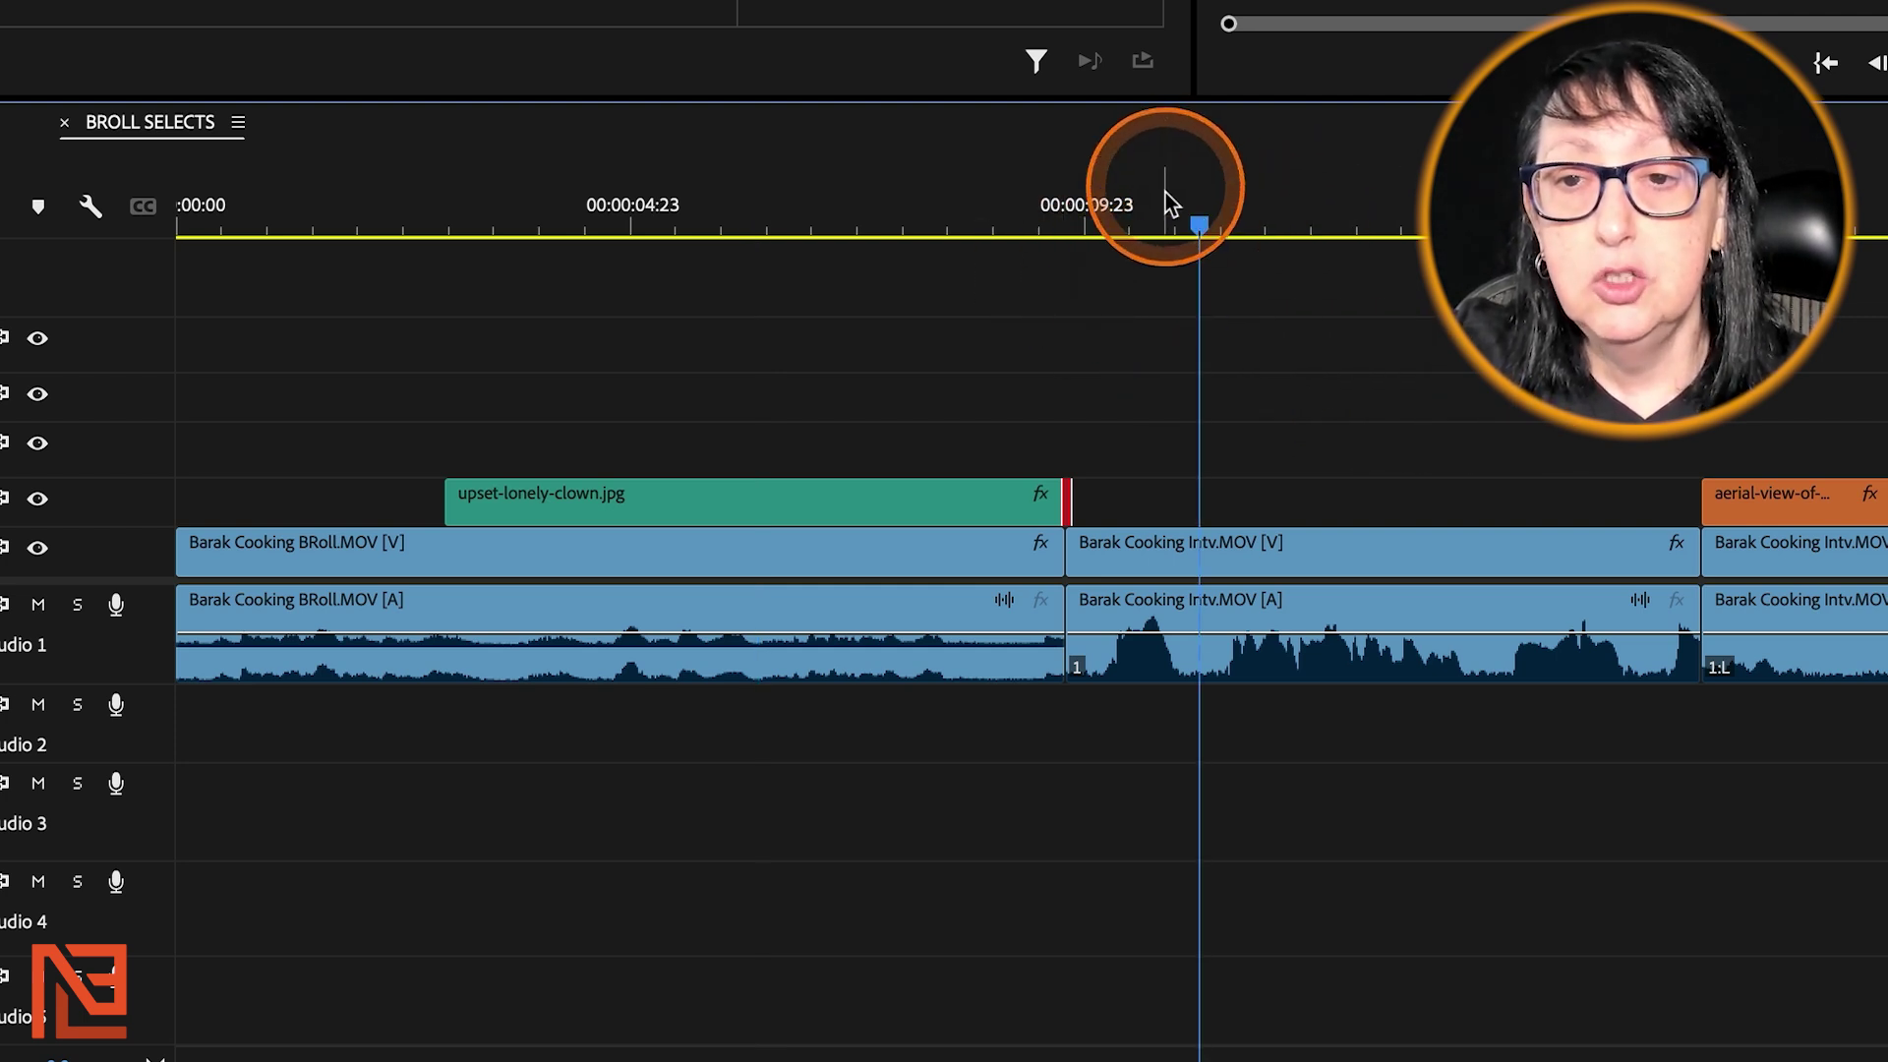
left_click(1221, 227)
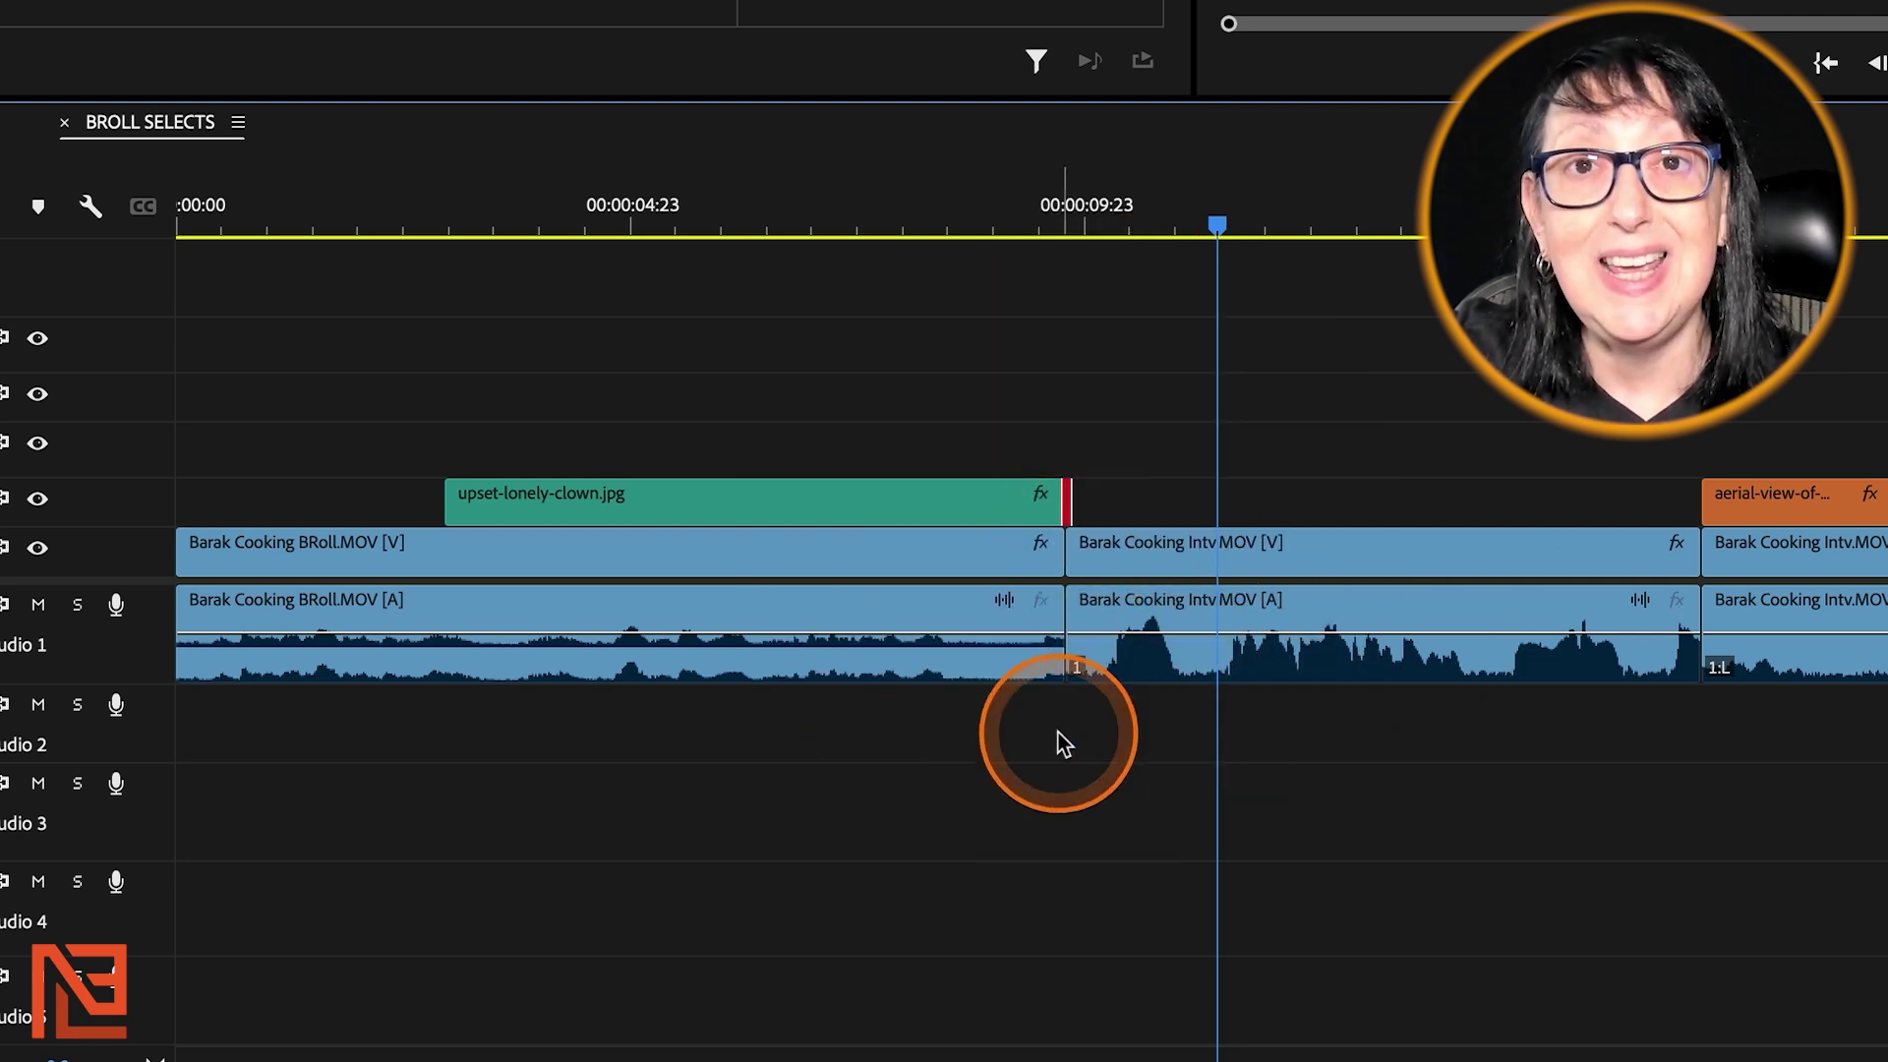
key("e")
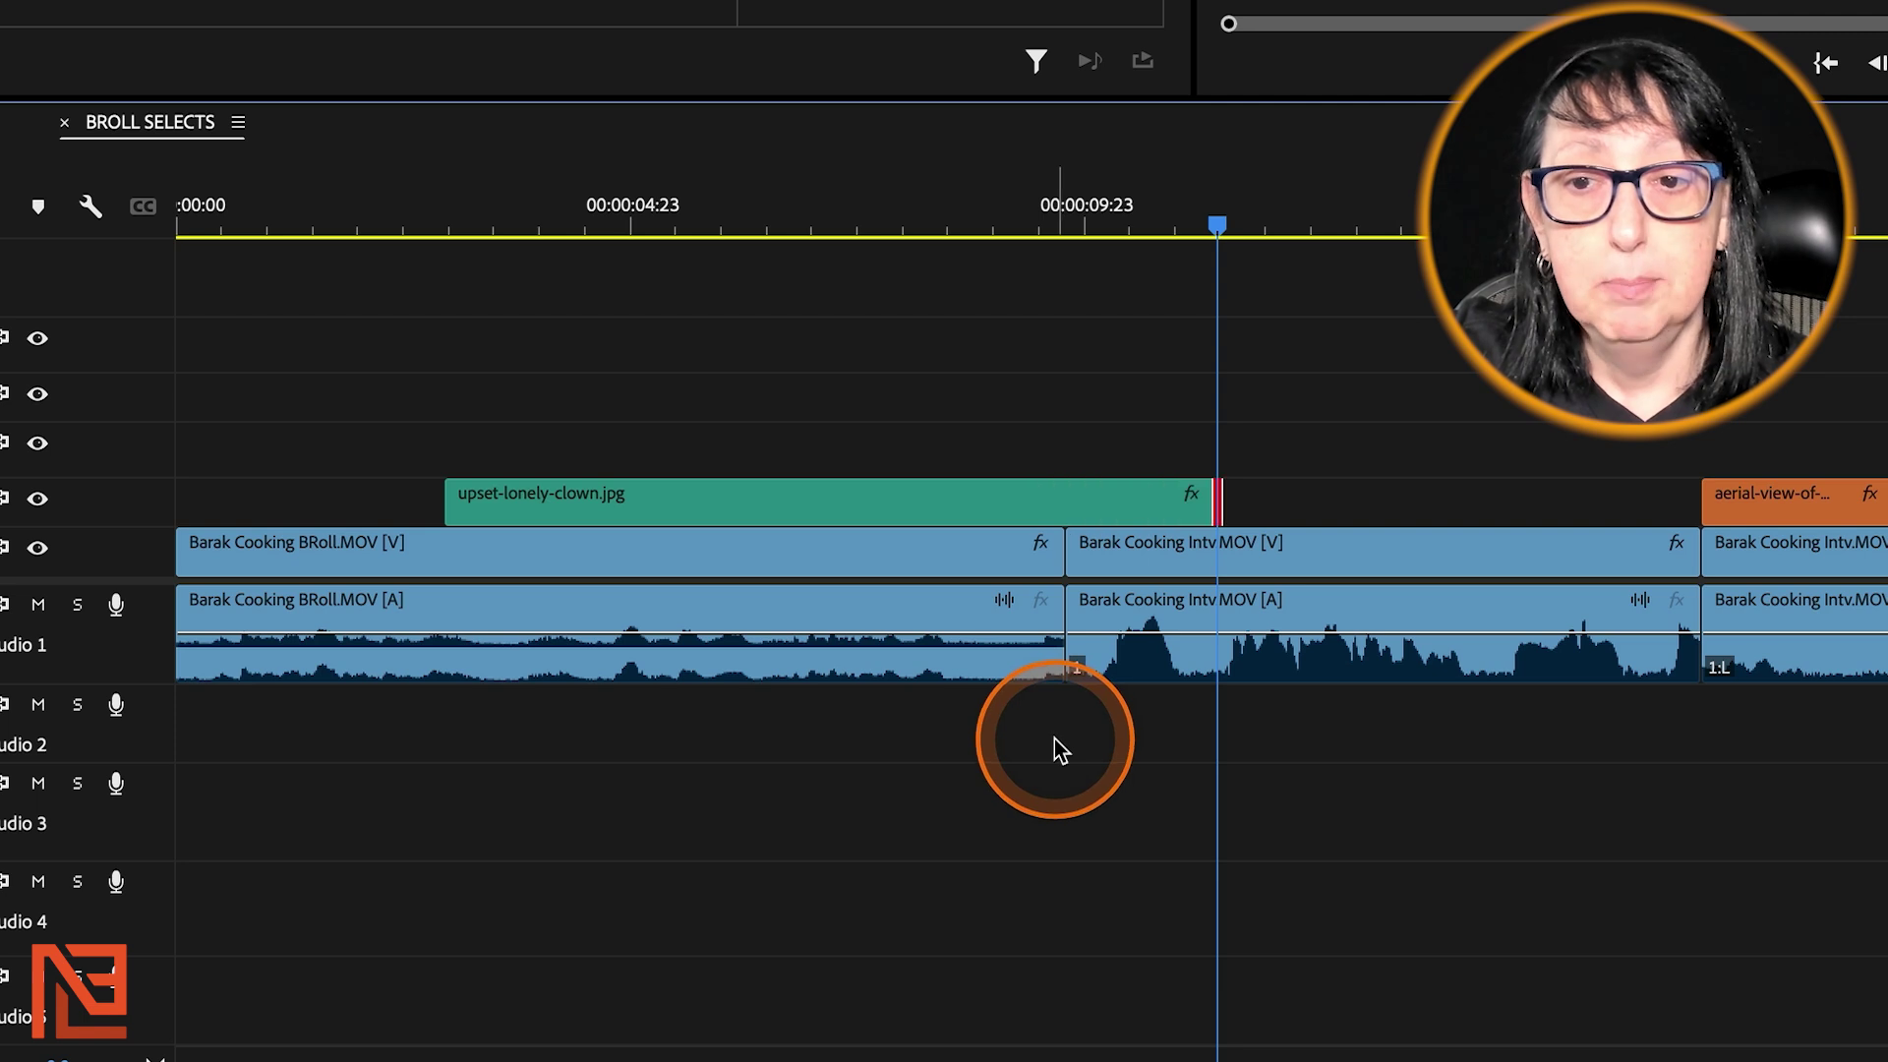
left_click(959, 219)
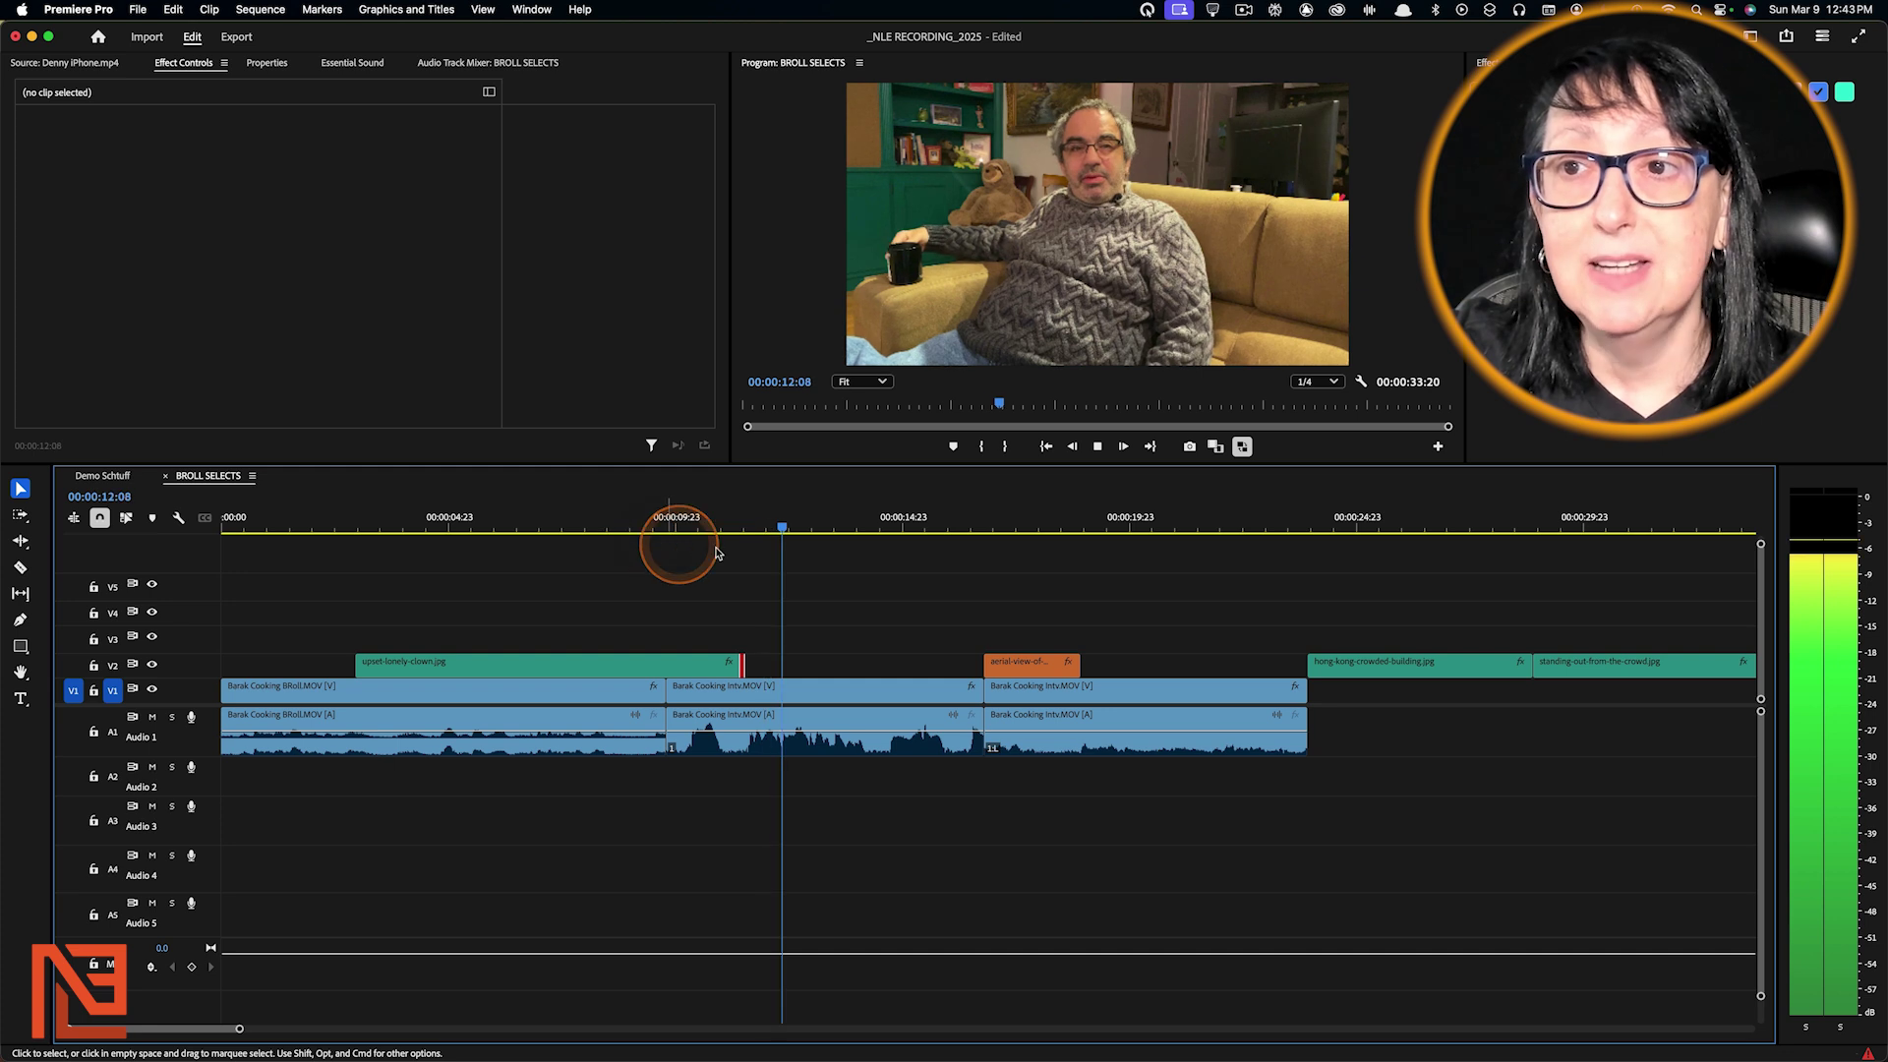
key("space")
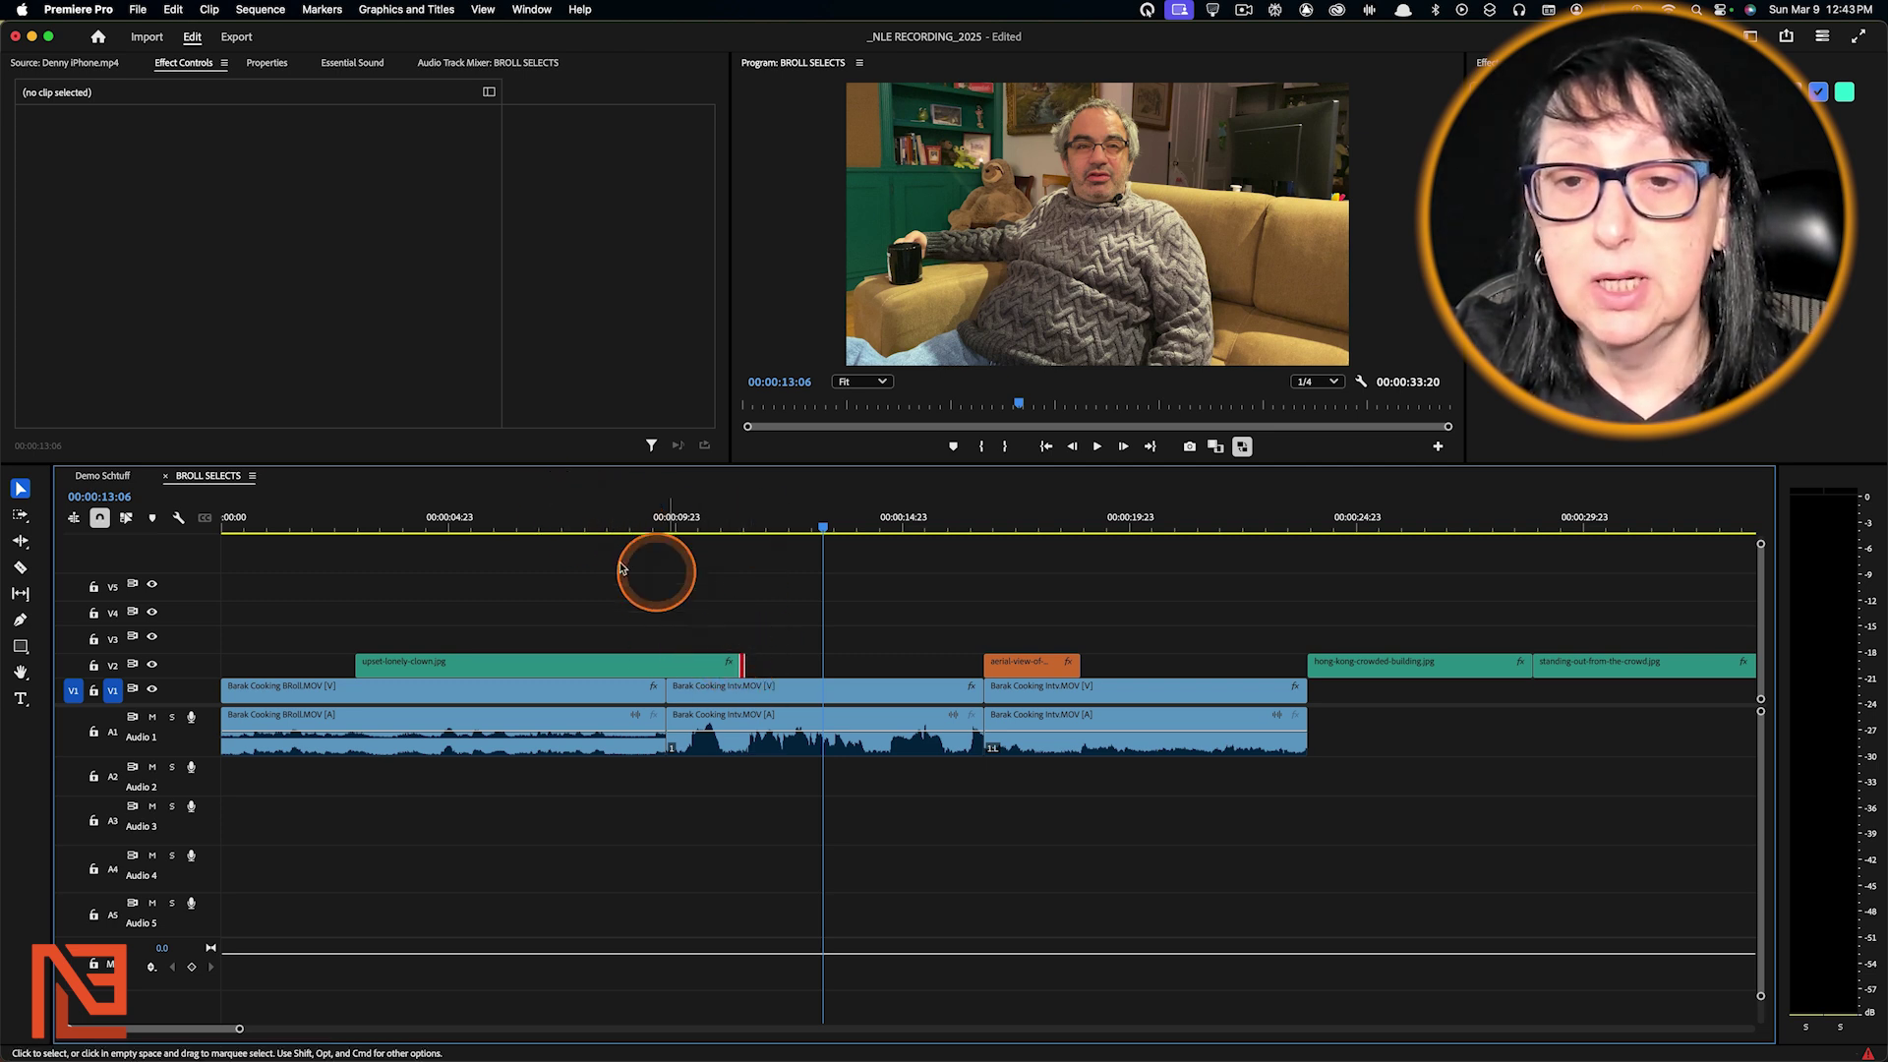
Retrim the end of upset-lonely-clown.jpg to playhead positions at about 6.5, 11 and 7.3 seconds in turn
left_click(518, 516)
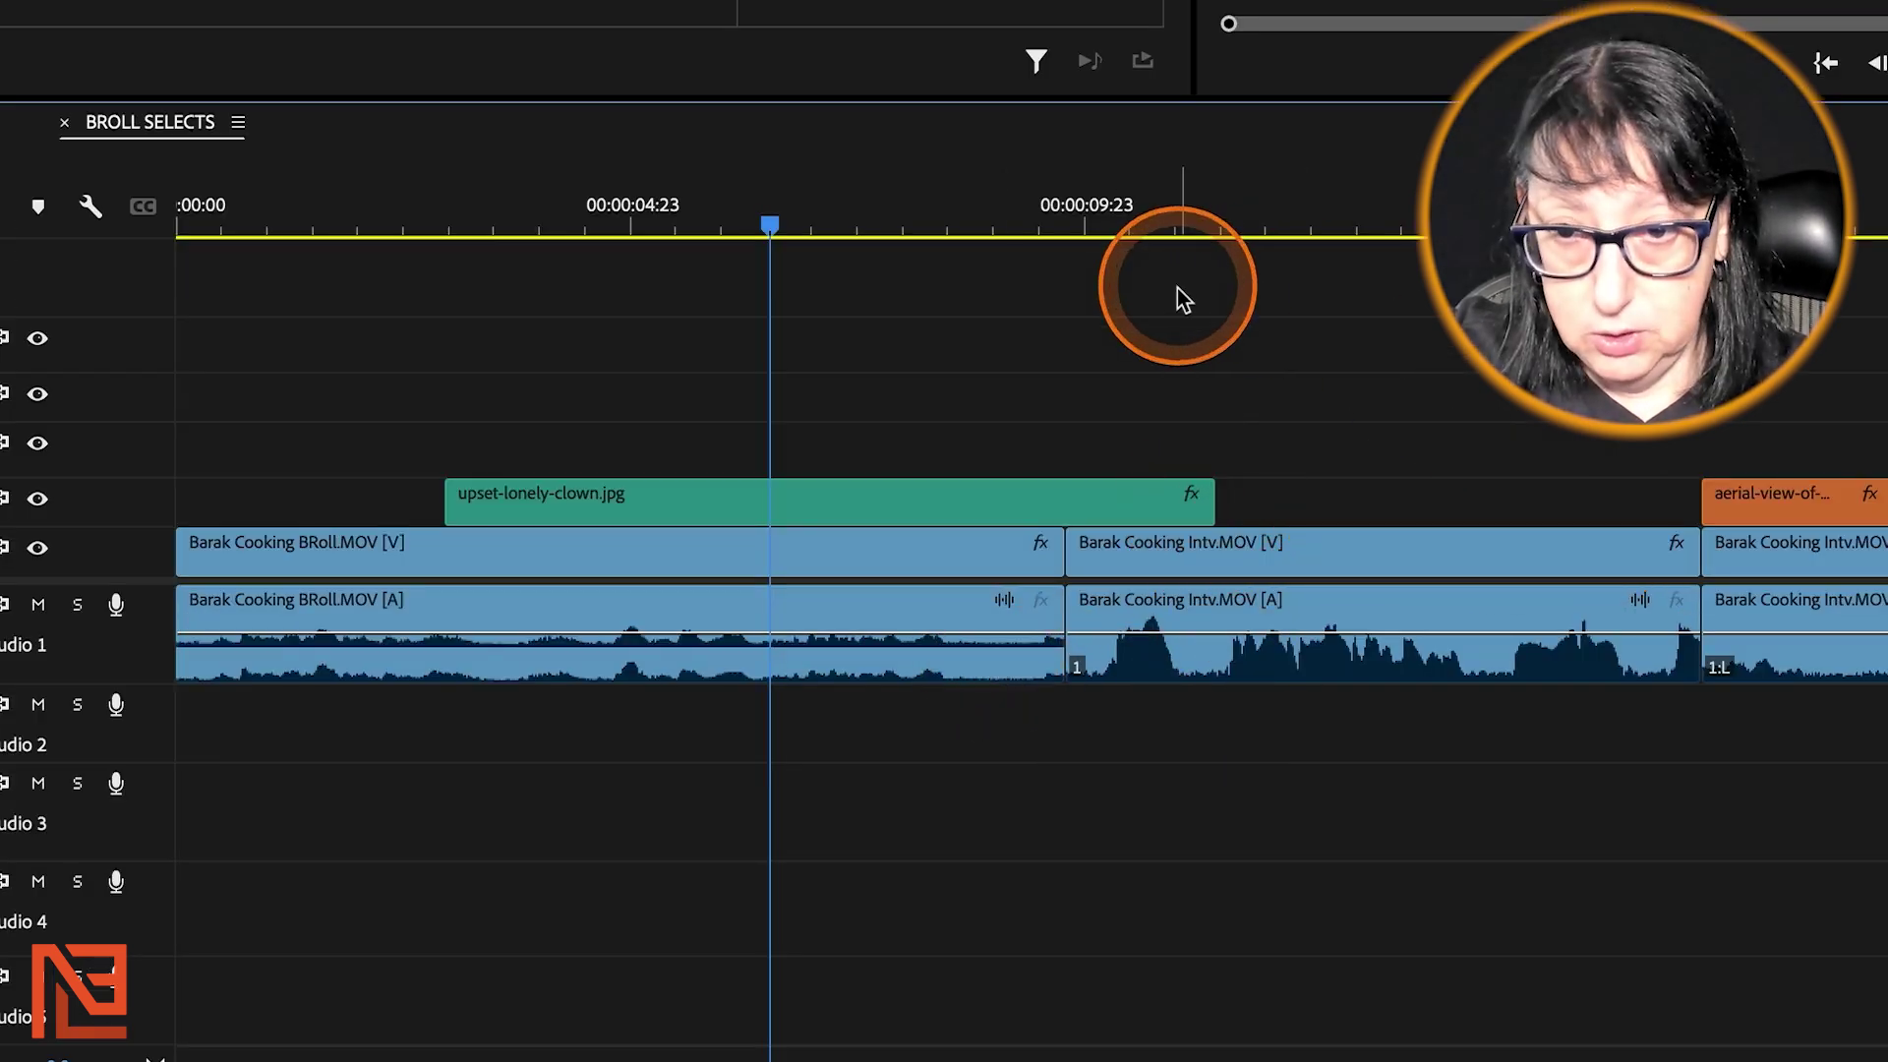
left_click(1212, 490)
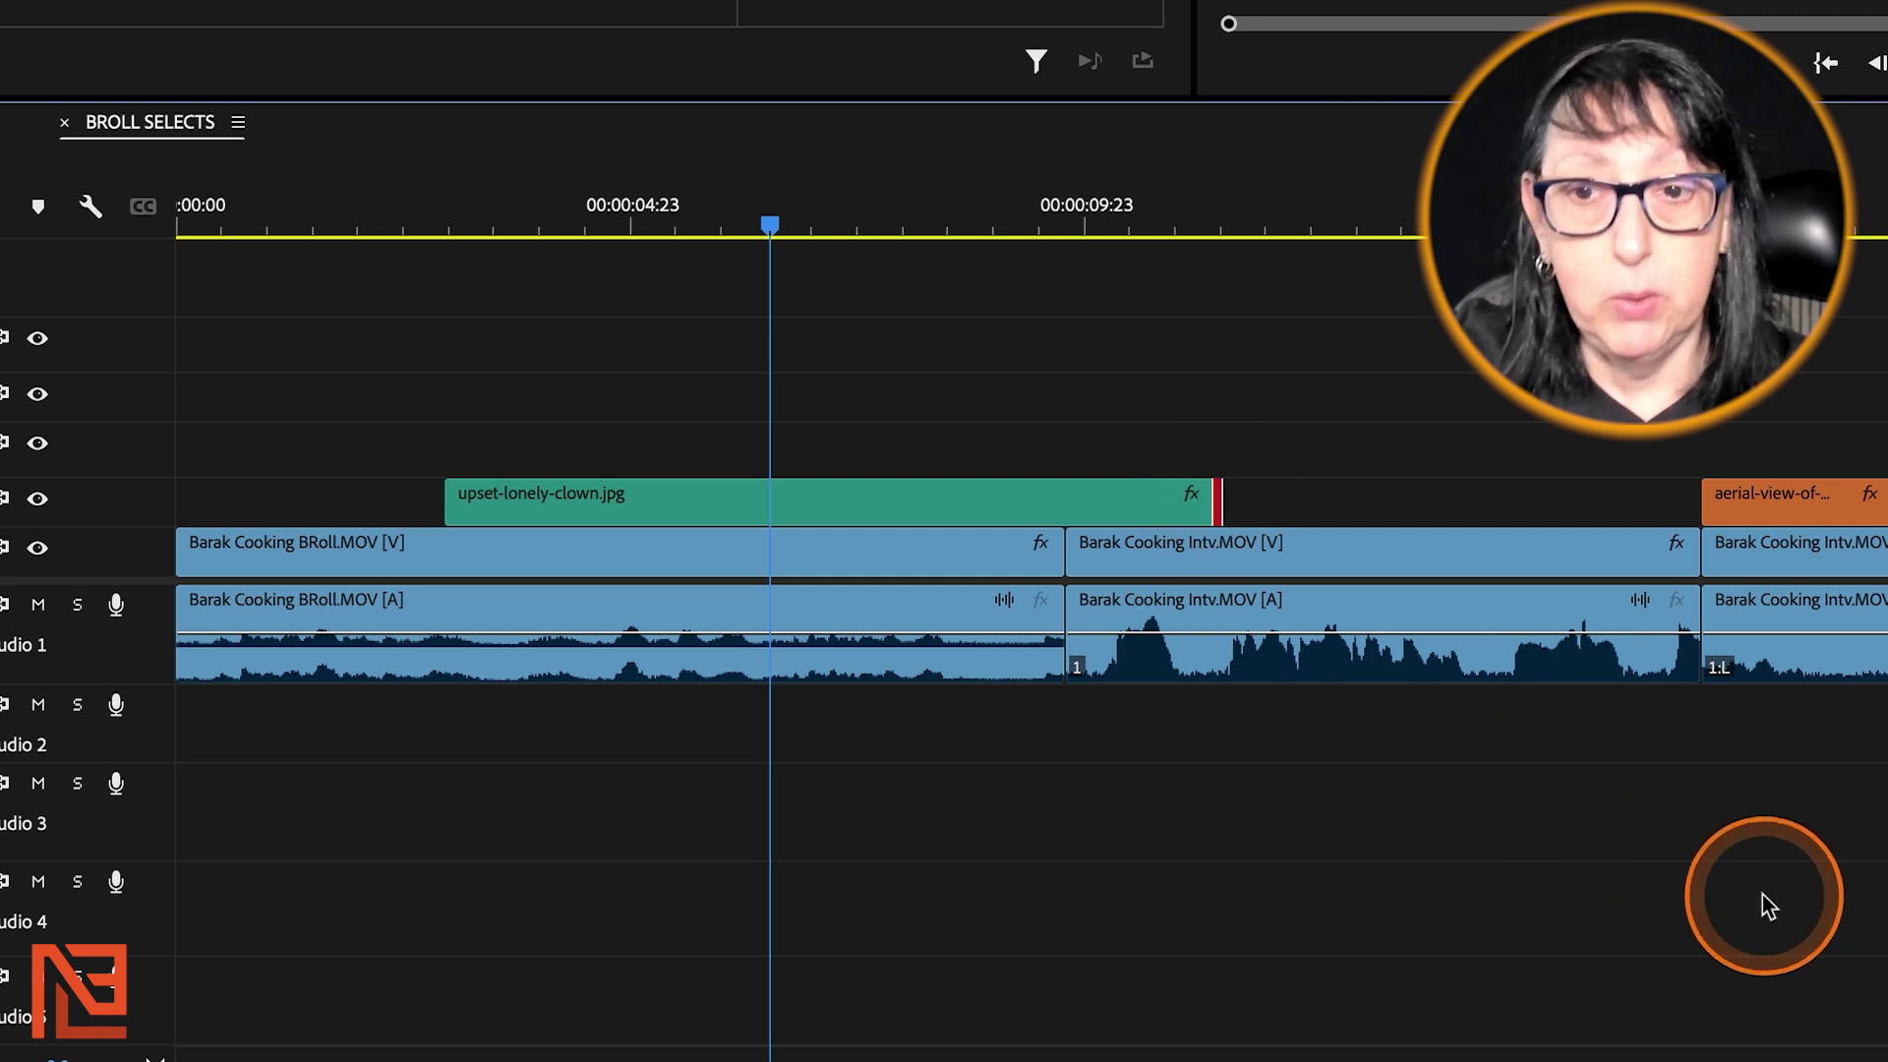
key("e")
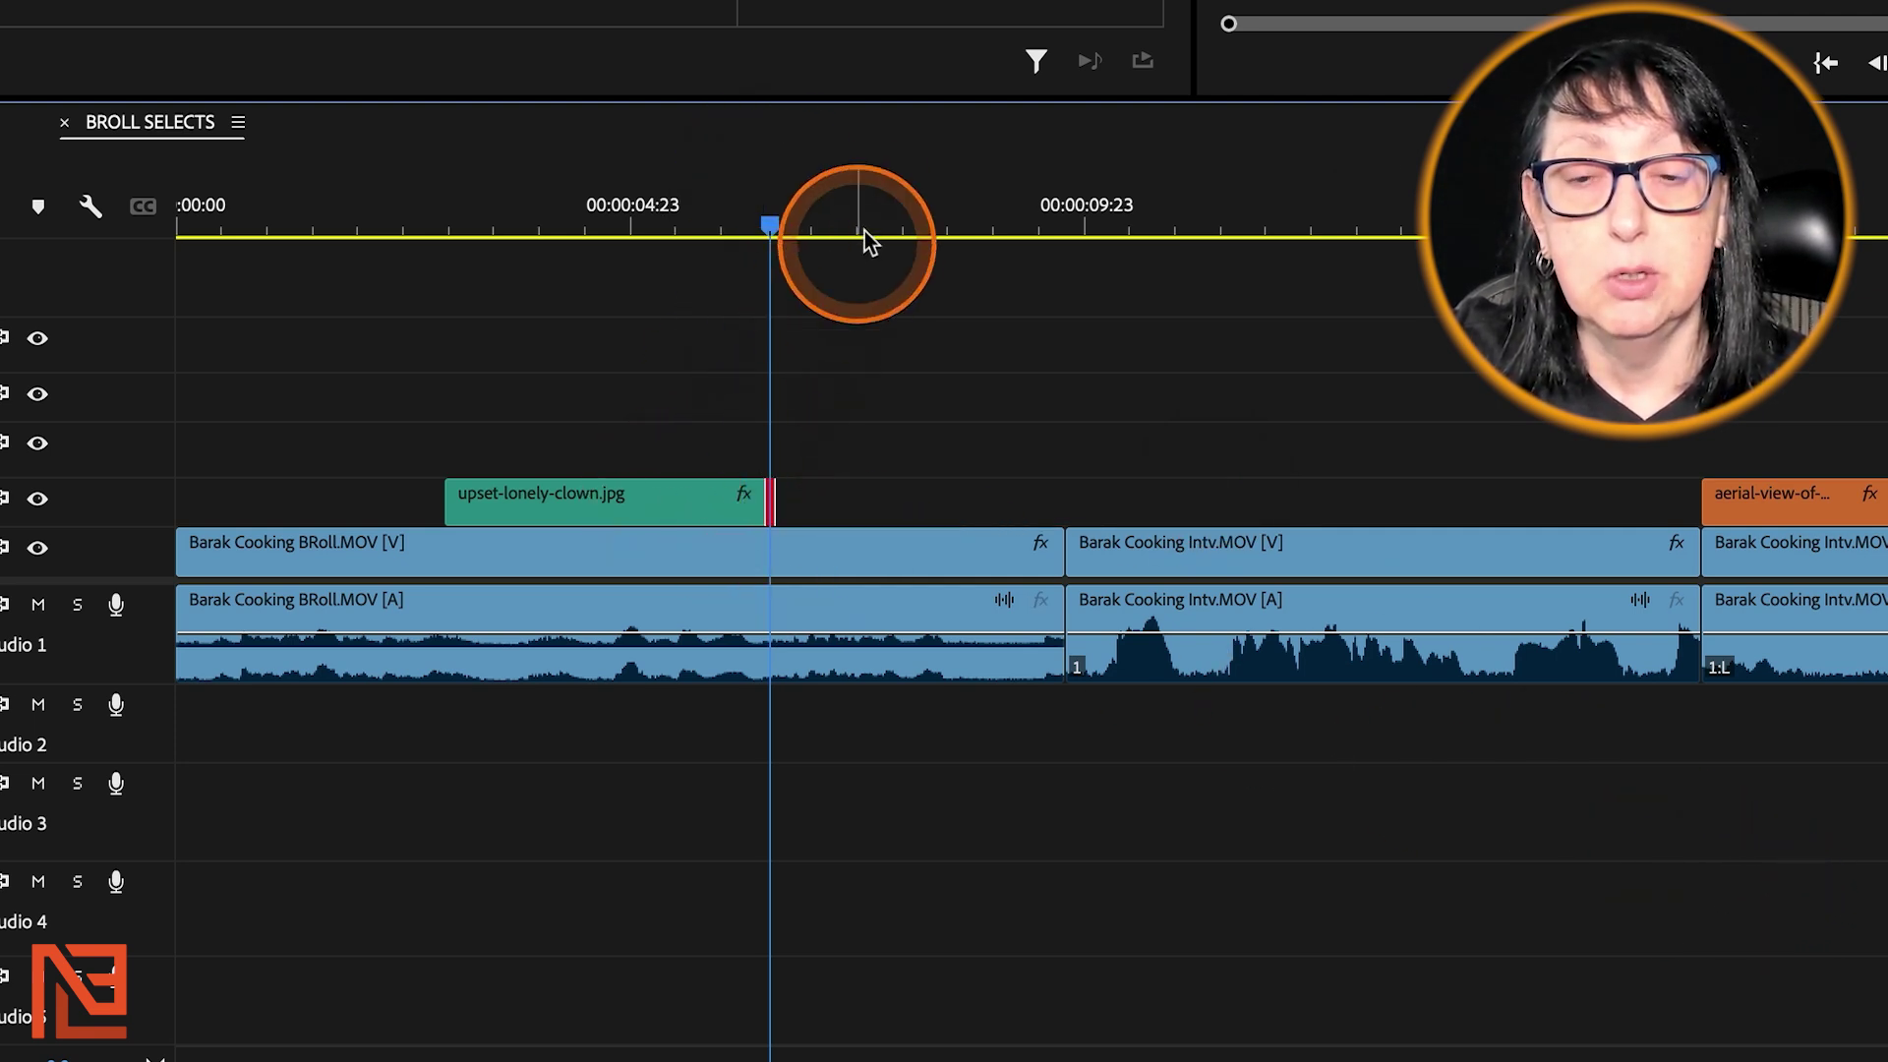
left_click(1180, 226)
key("e")
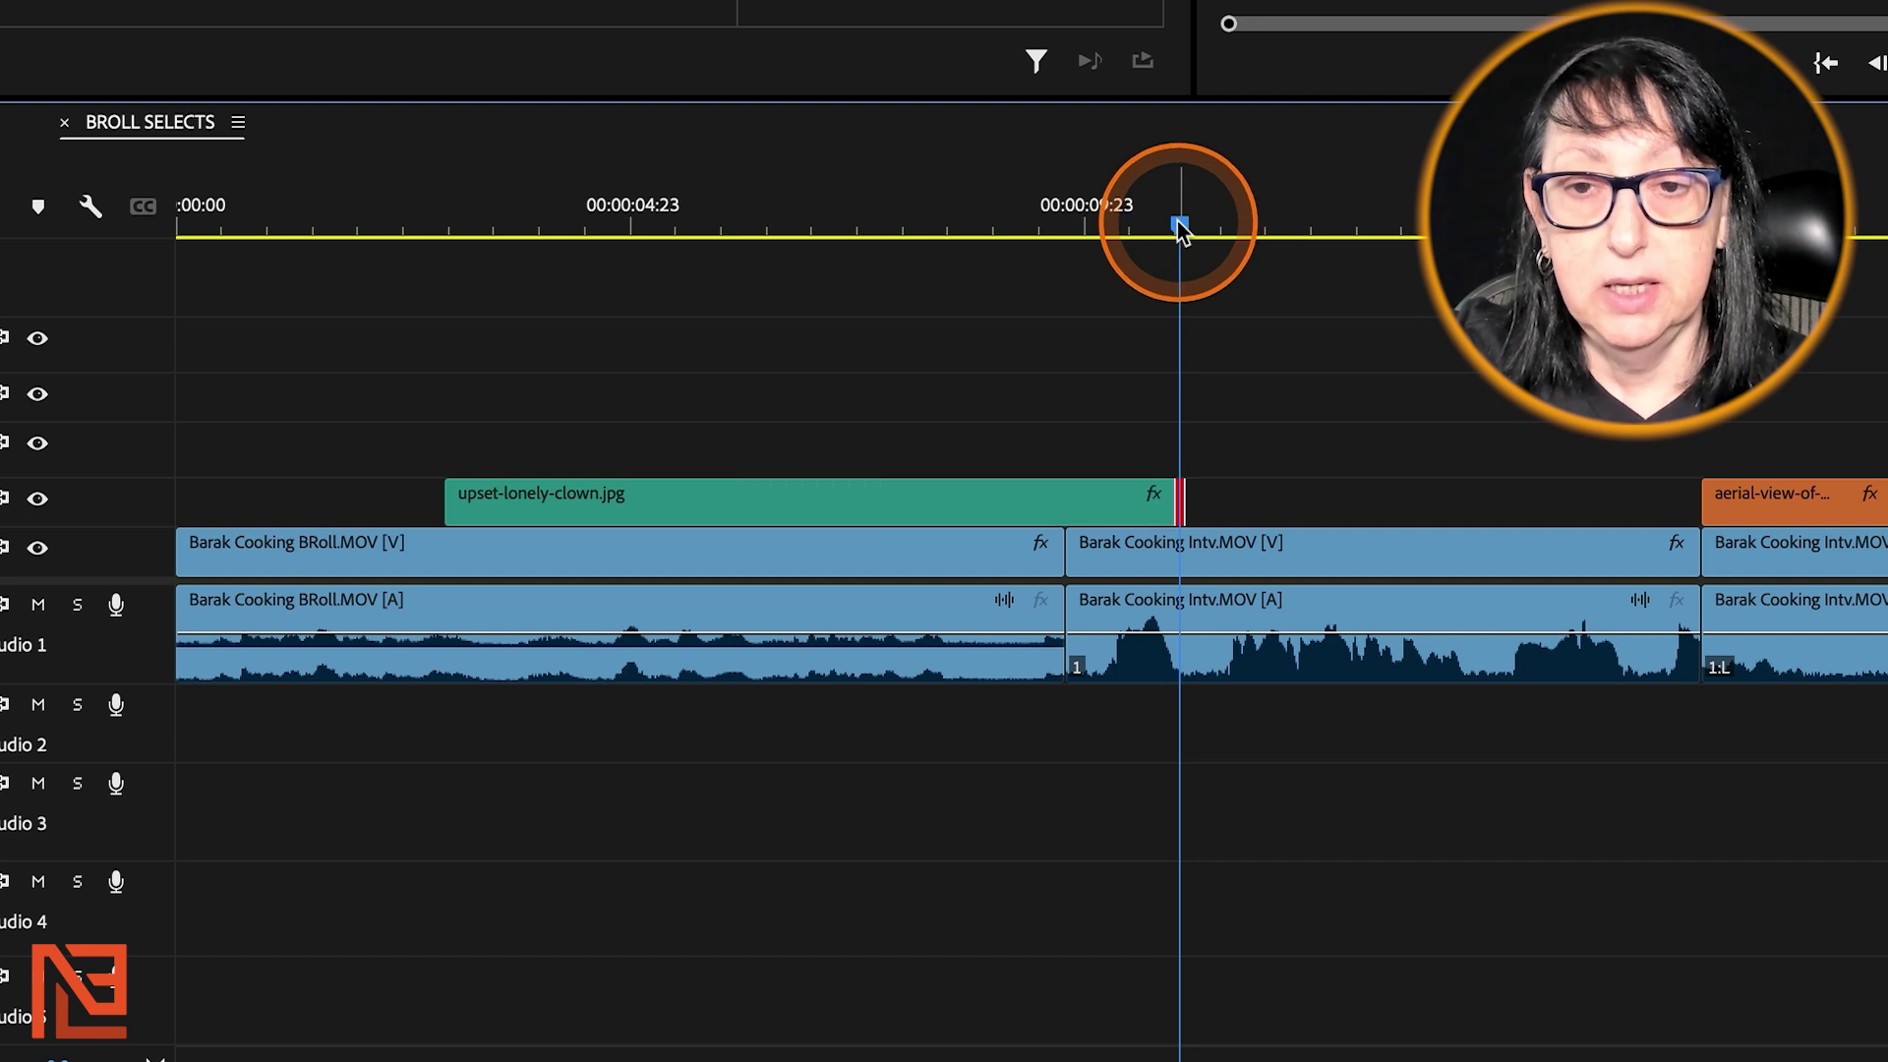
left_click(847, 224)
key("e")
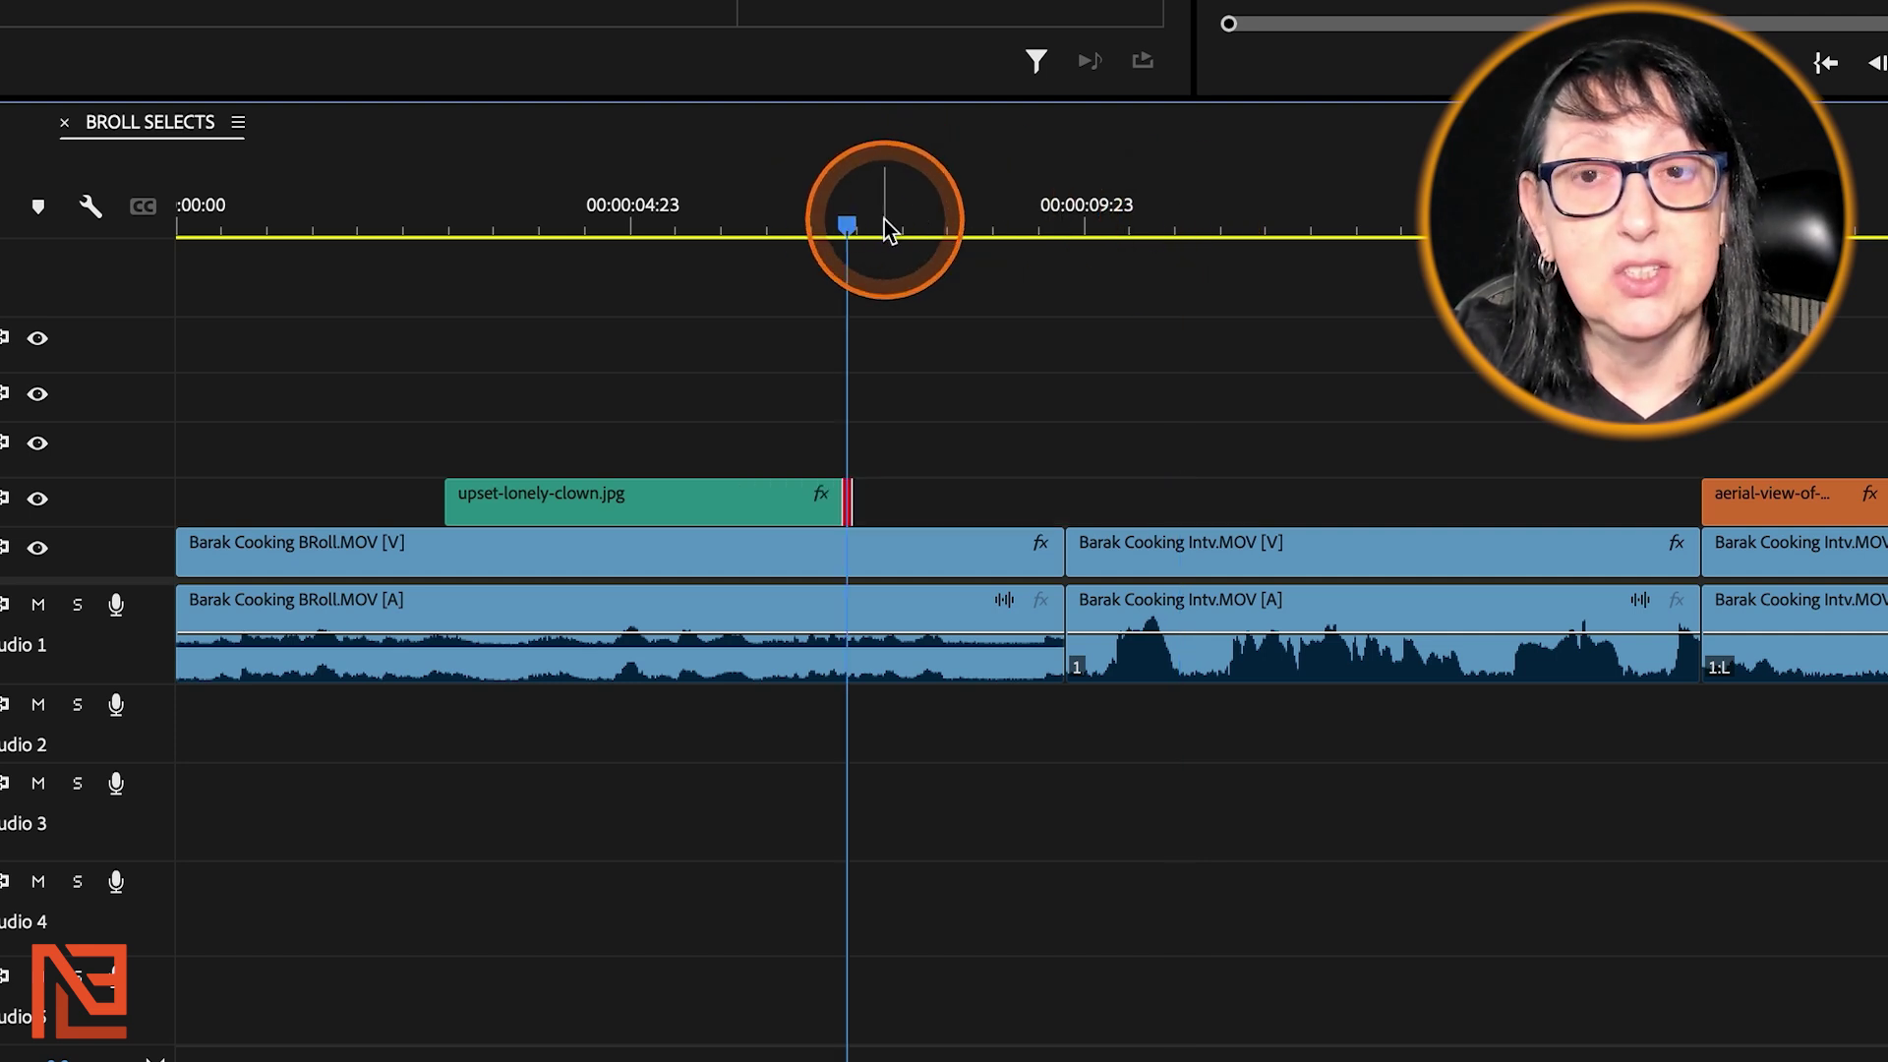
Retrim the clown image's end to about 11.8, 10.3 and 11.3 seconds, finishing flush with the cut between the BRoll and Intv clips
left_click(1251, 202)
key("e")
left_click(1119, 188)
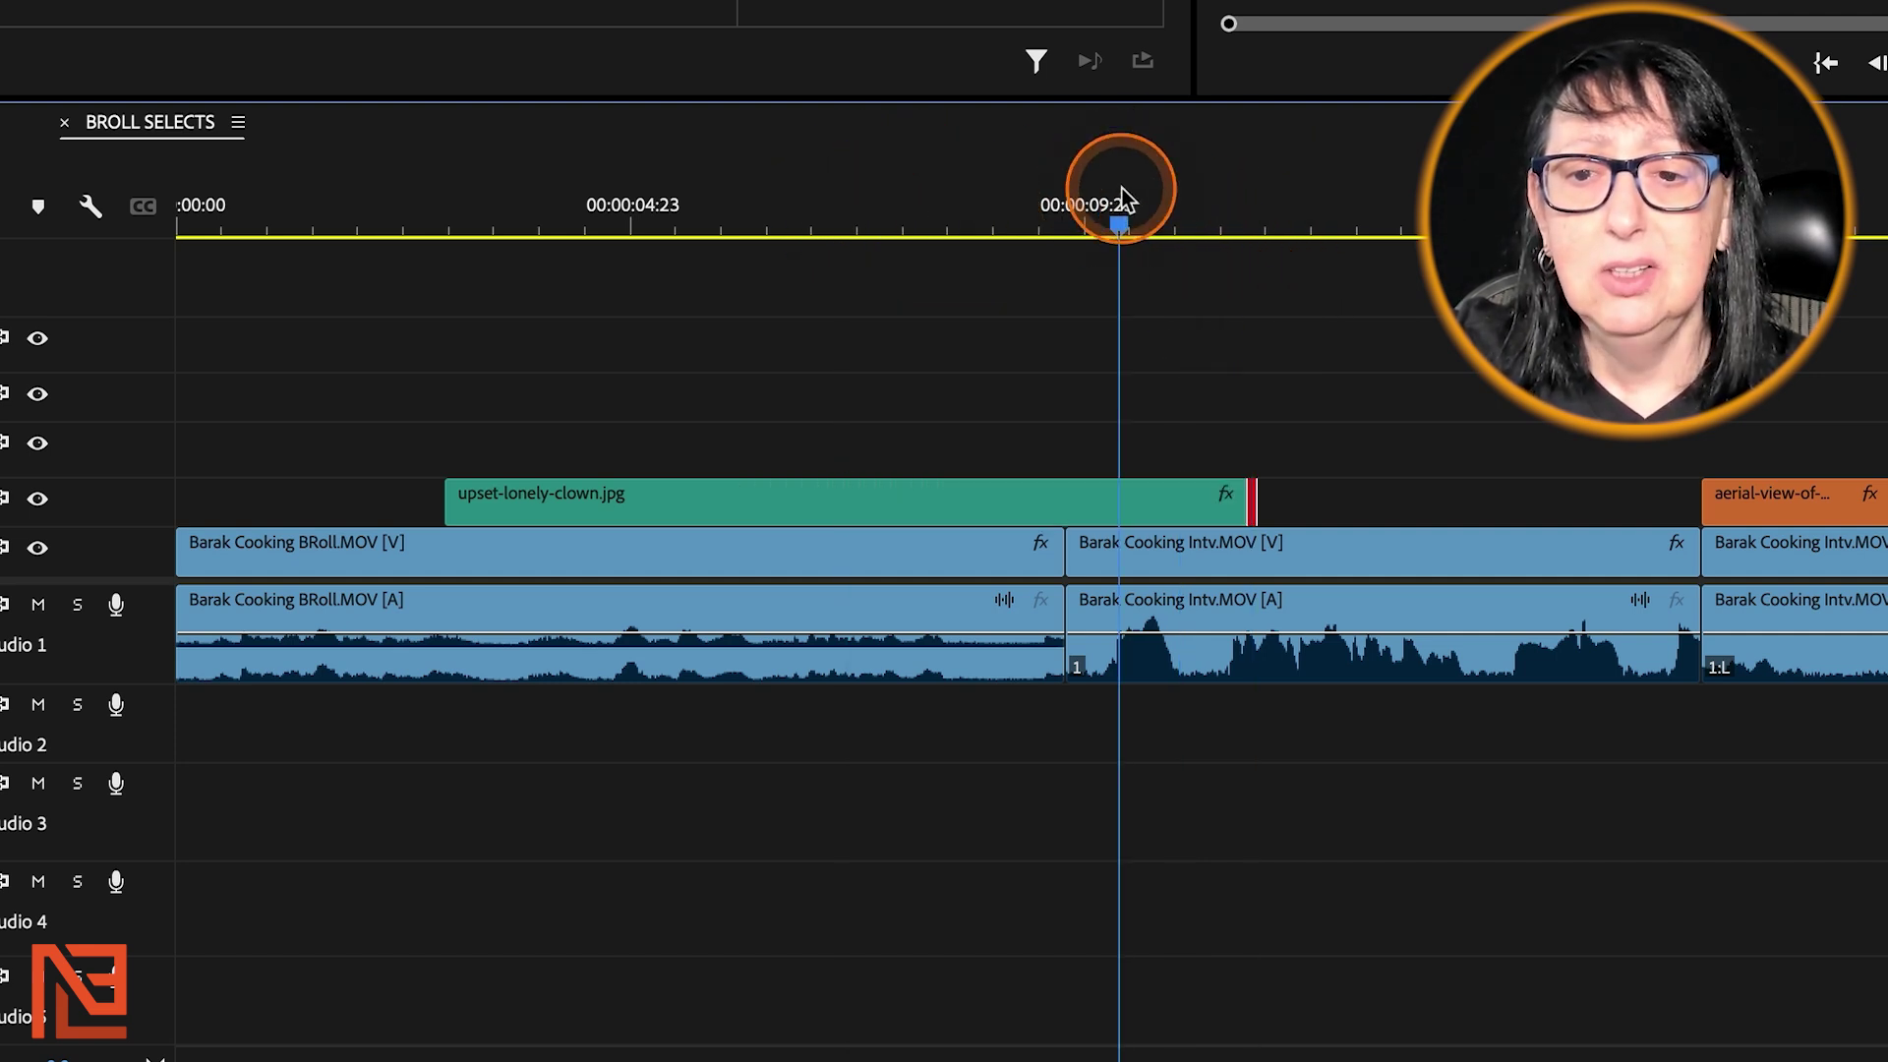
key("e")
left_click(1206, 181)
key("e")
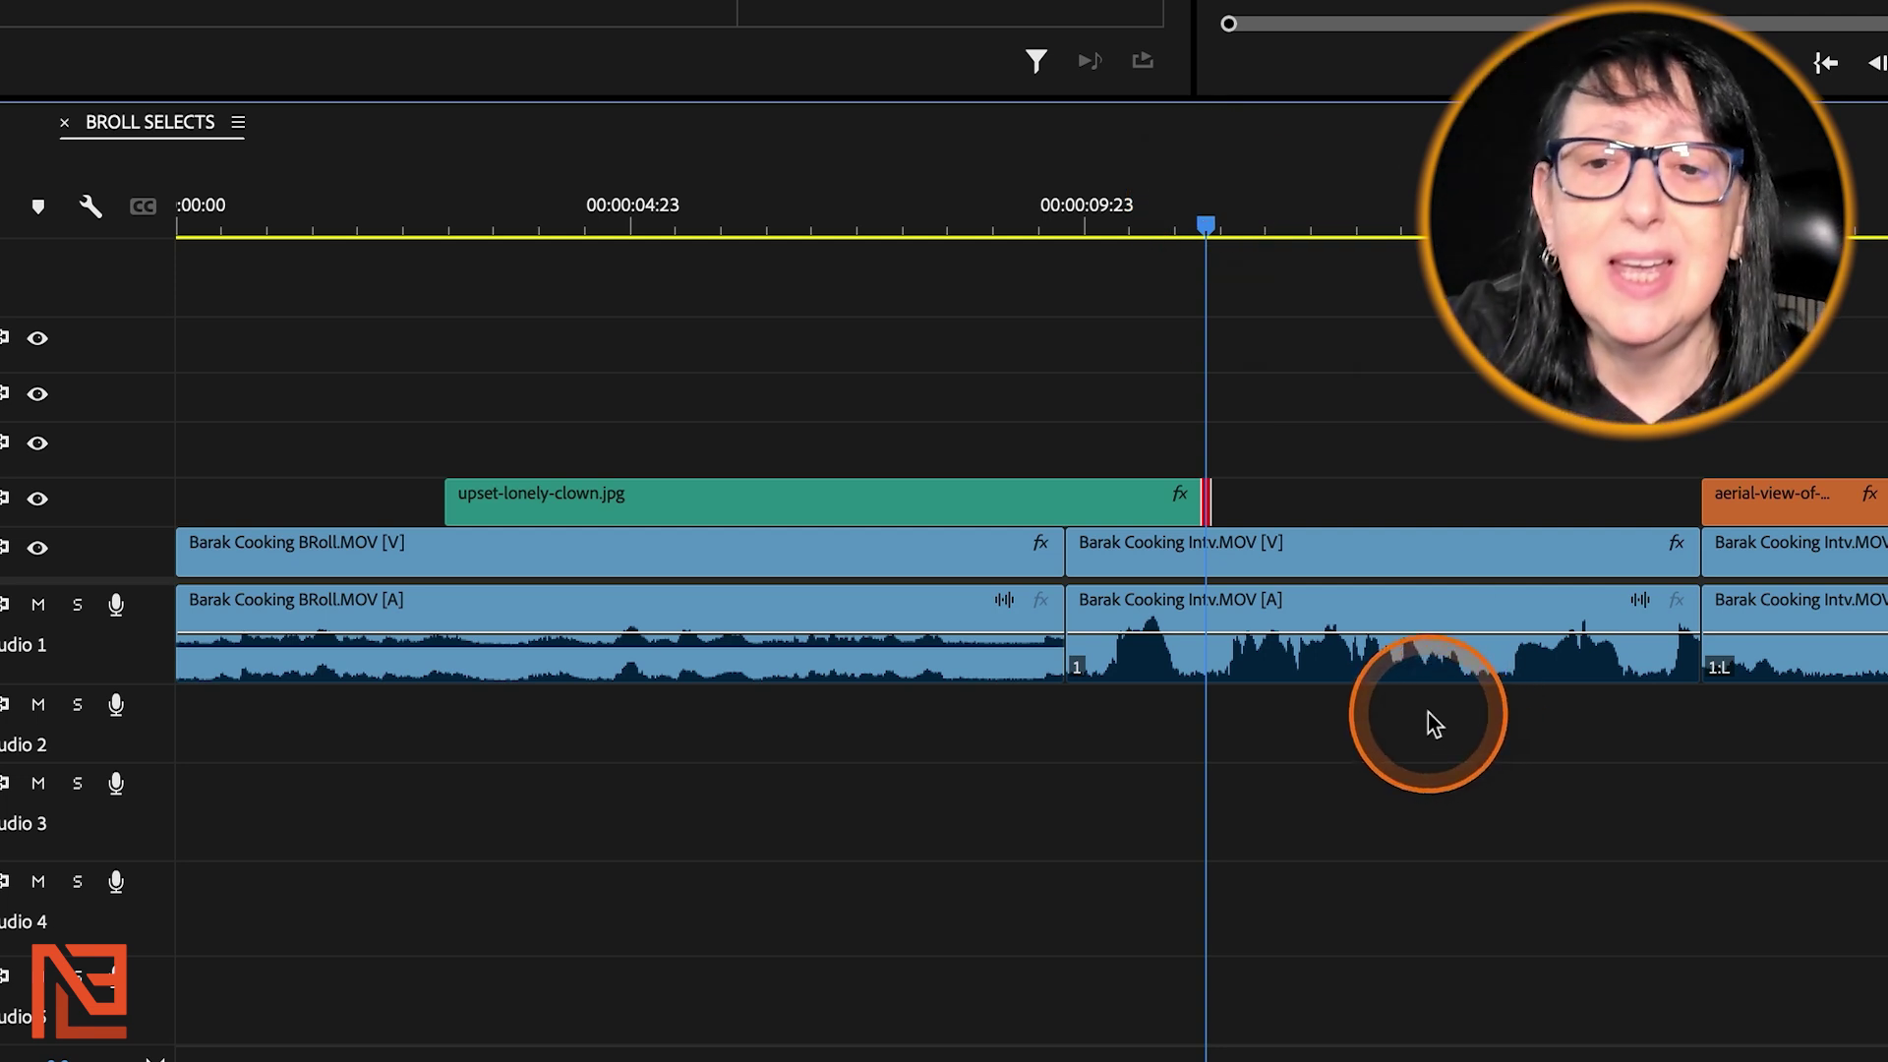
left_click(1077, 204)
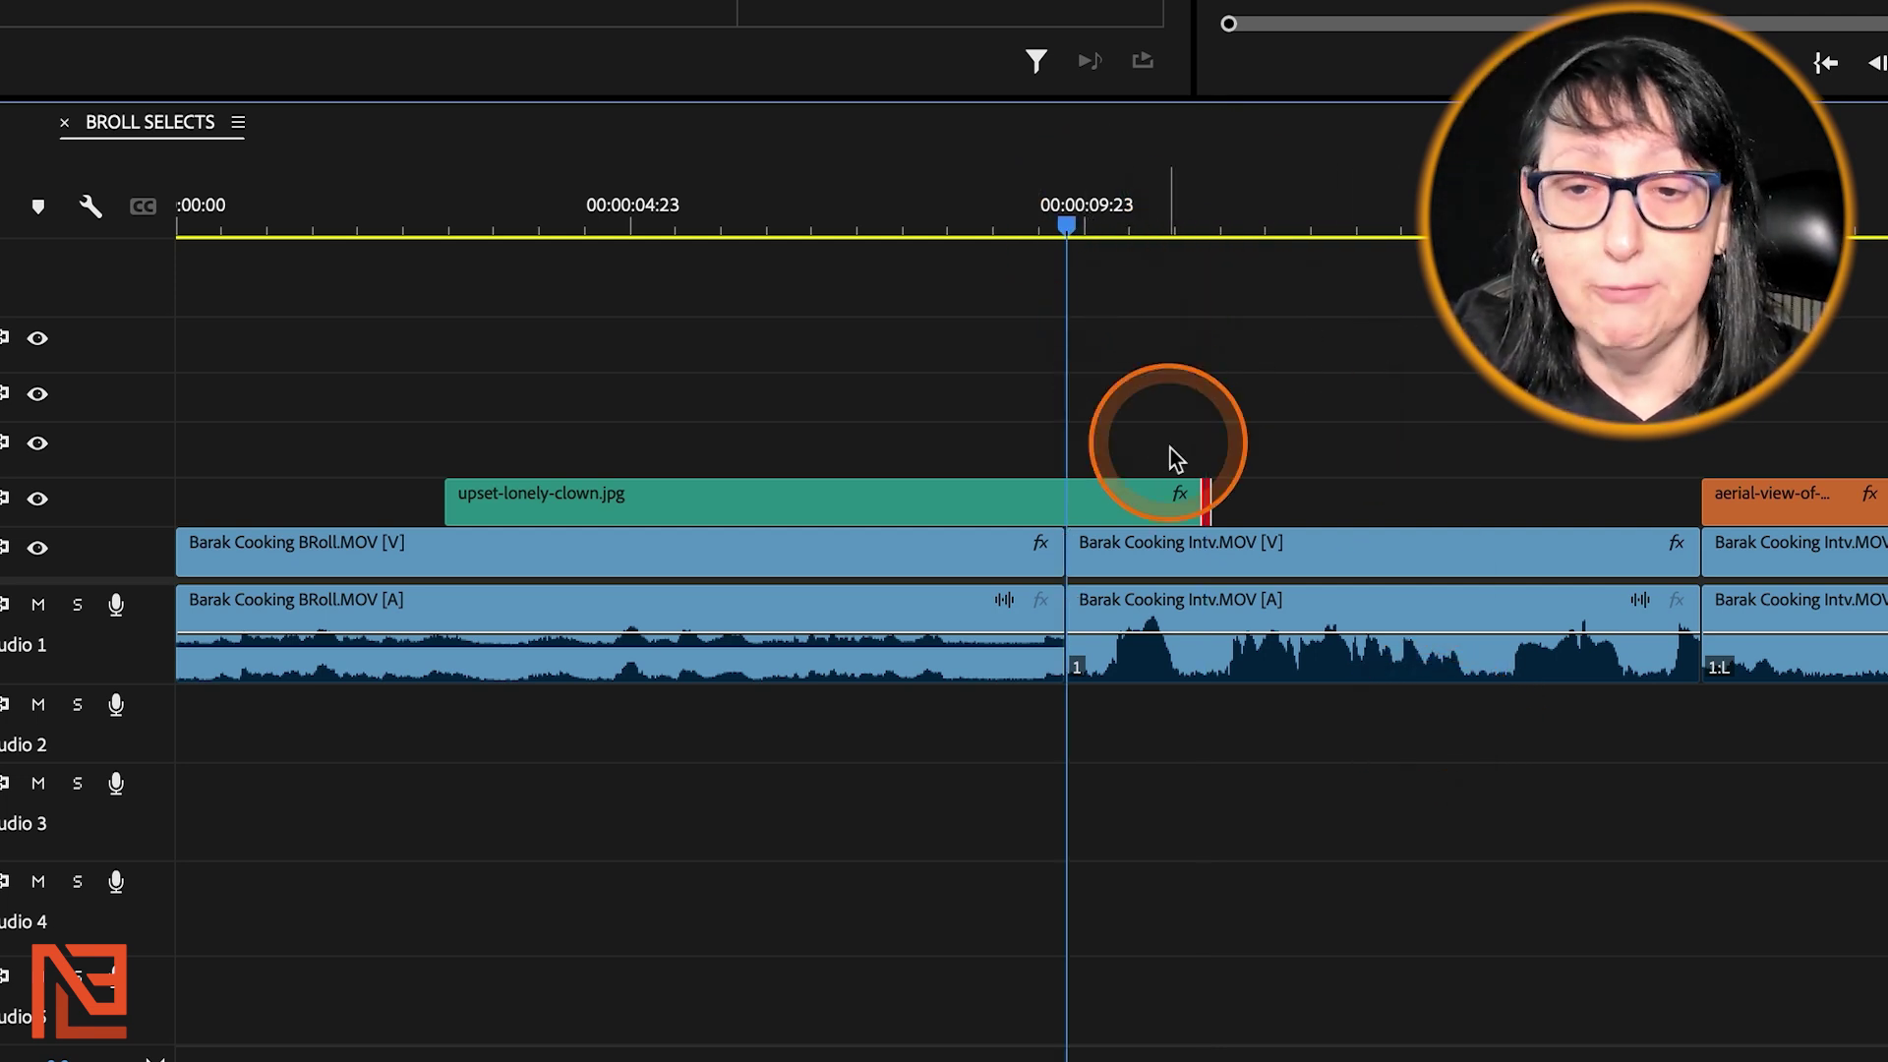
key("e")
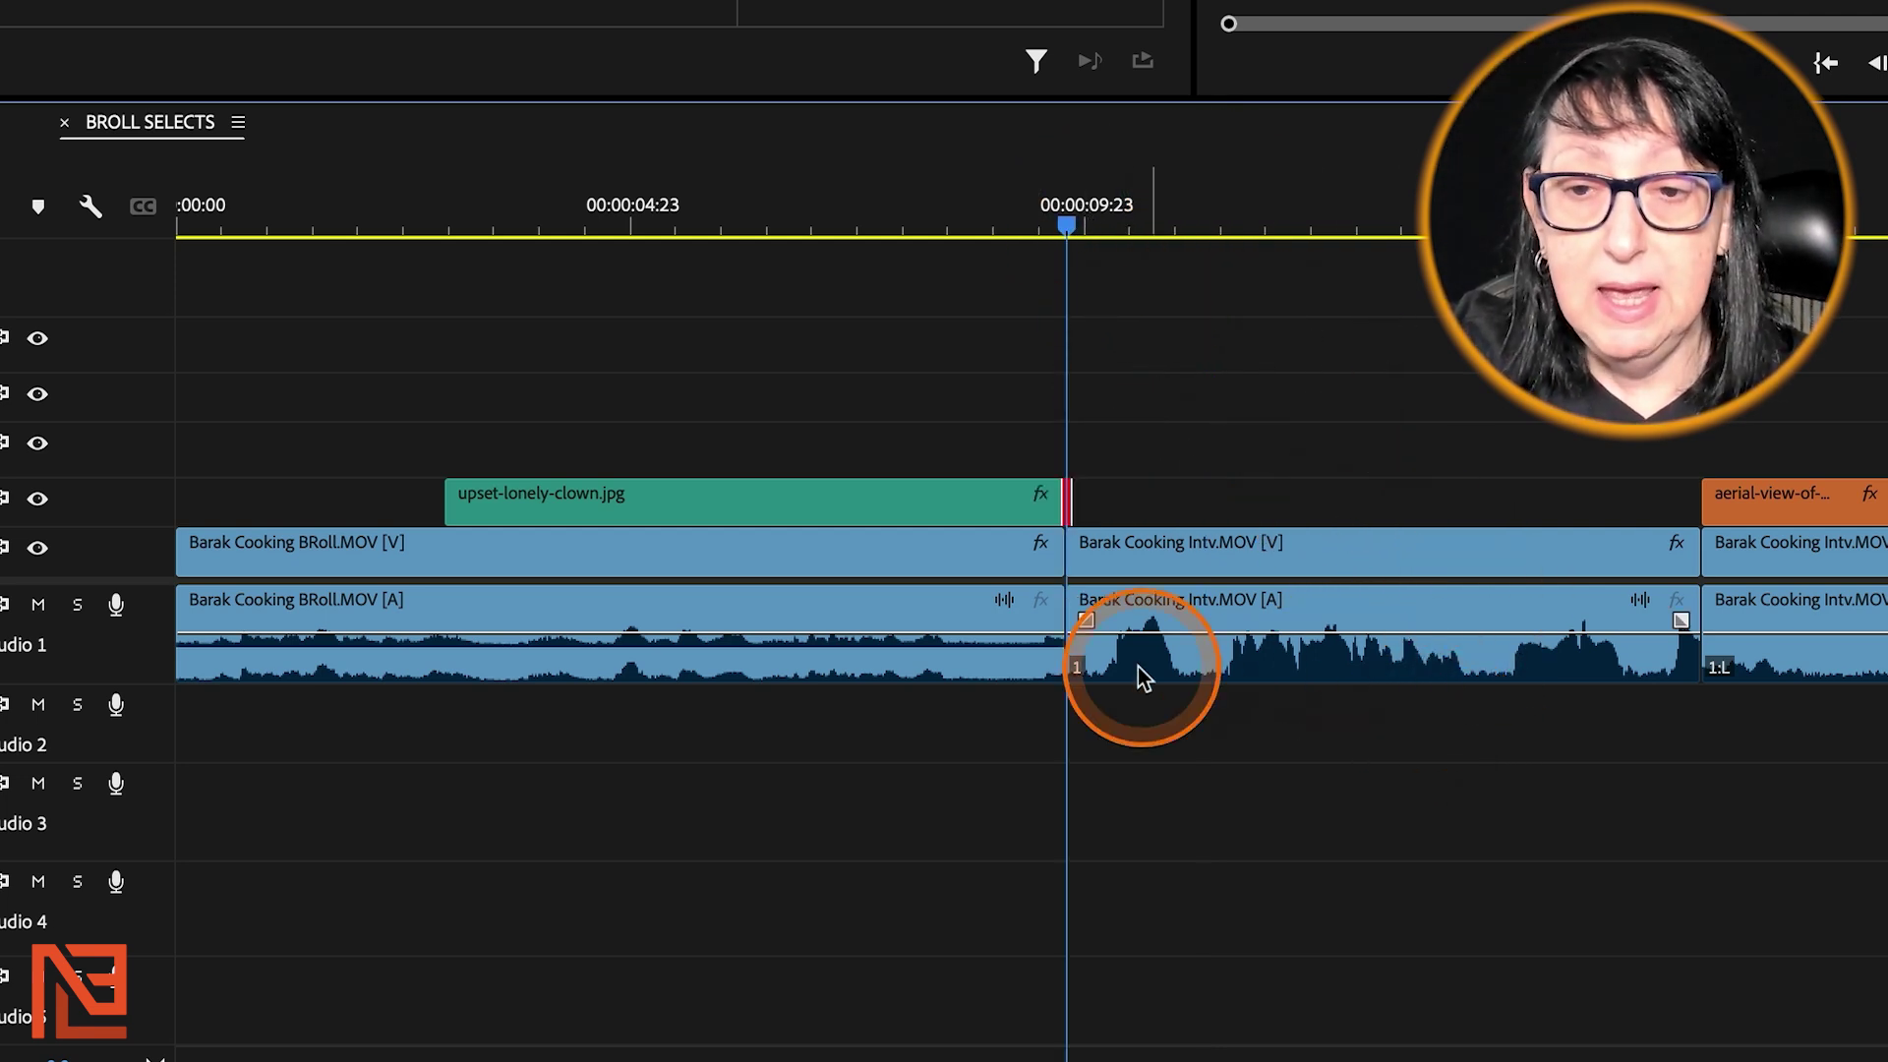
Try extending the clown image's end and the BRoll-to-Intv cut on V1 and A1 together to about 11.5 seconds, and undo it
left_click(1050, 600, "shift")
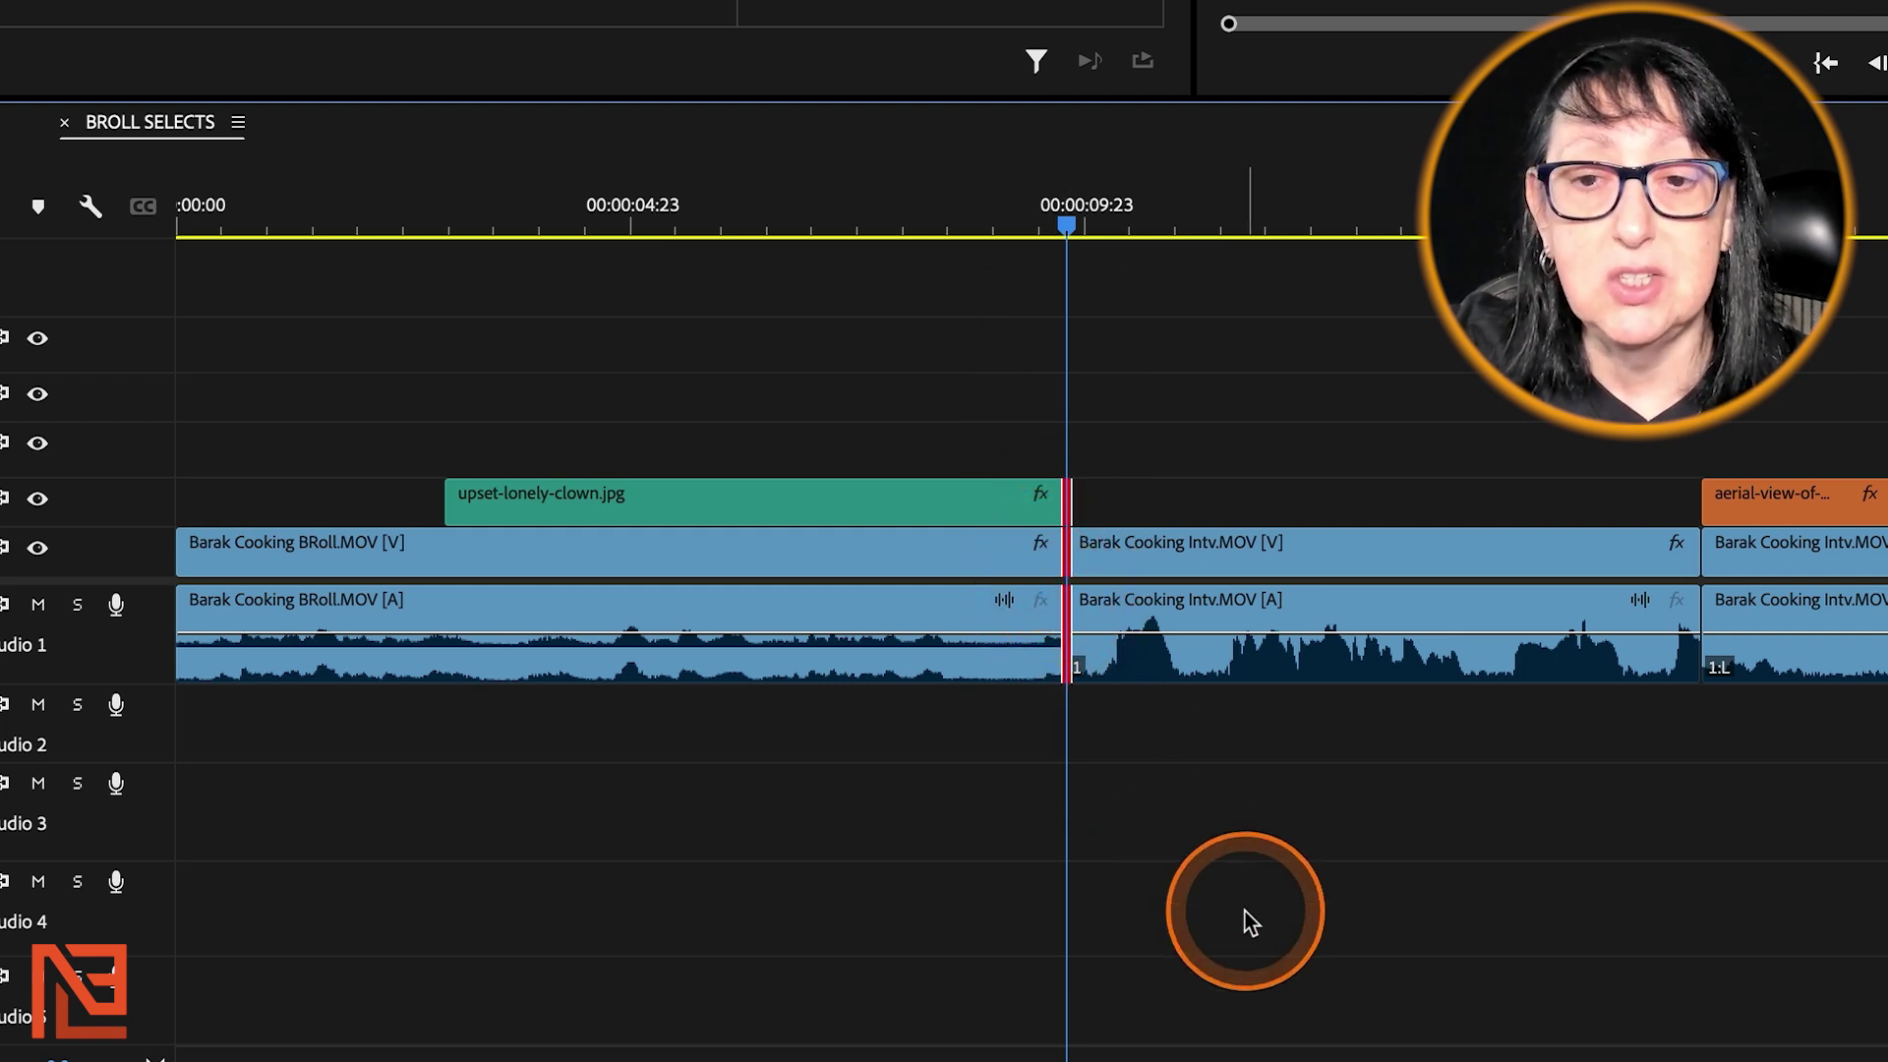
left_click(1230, 228)
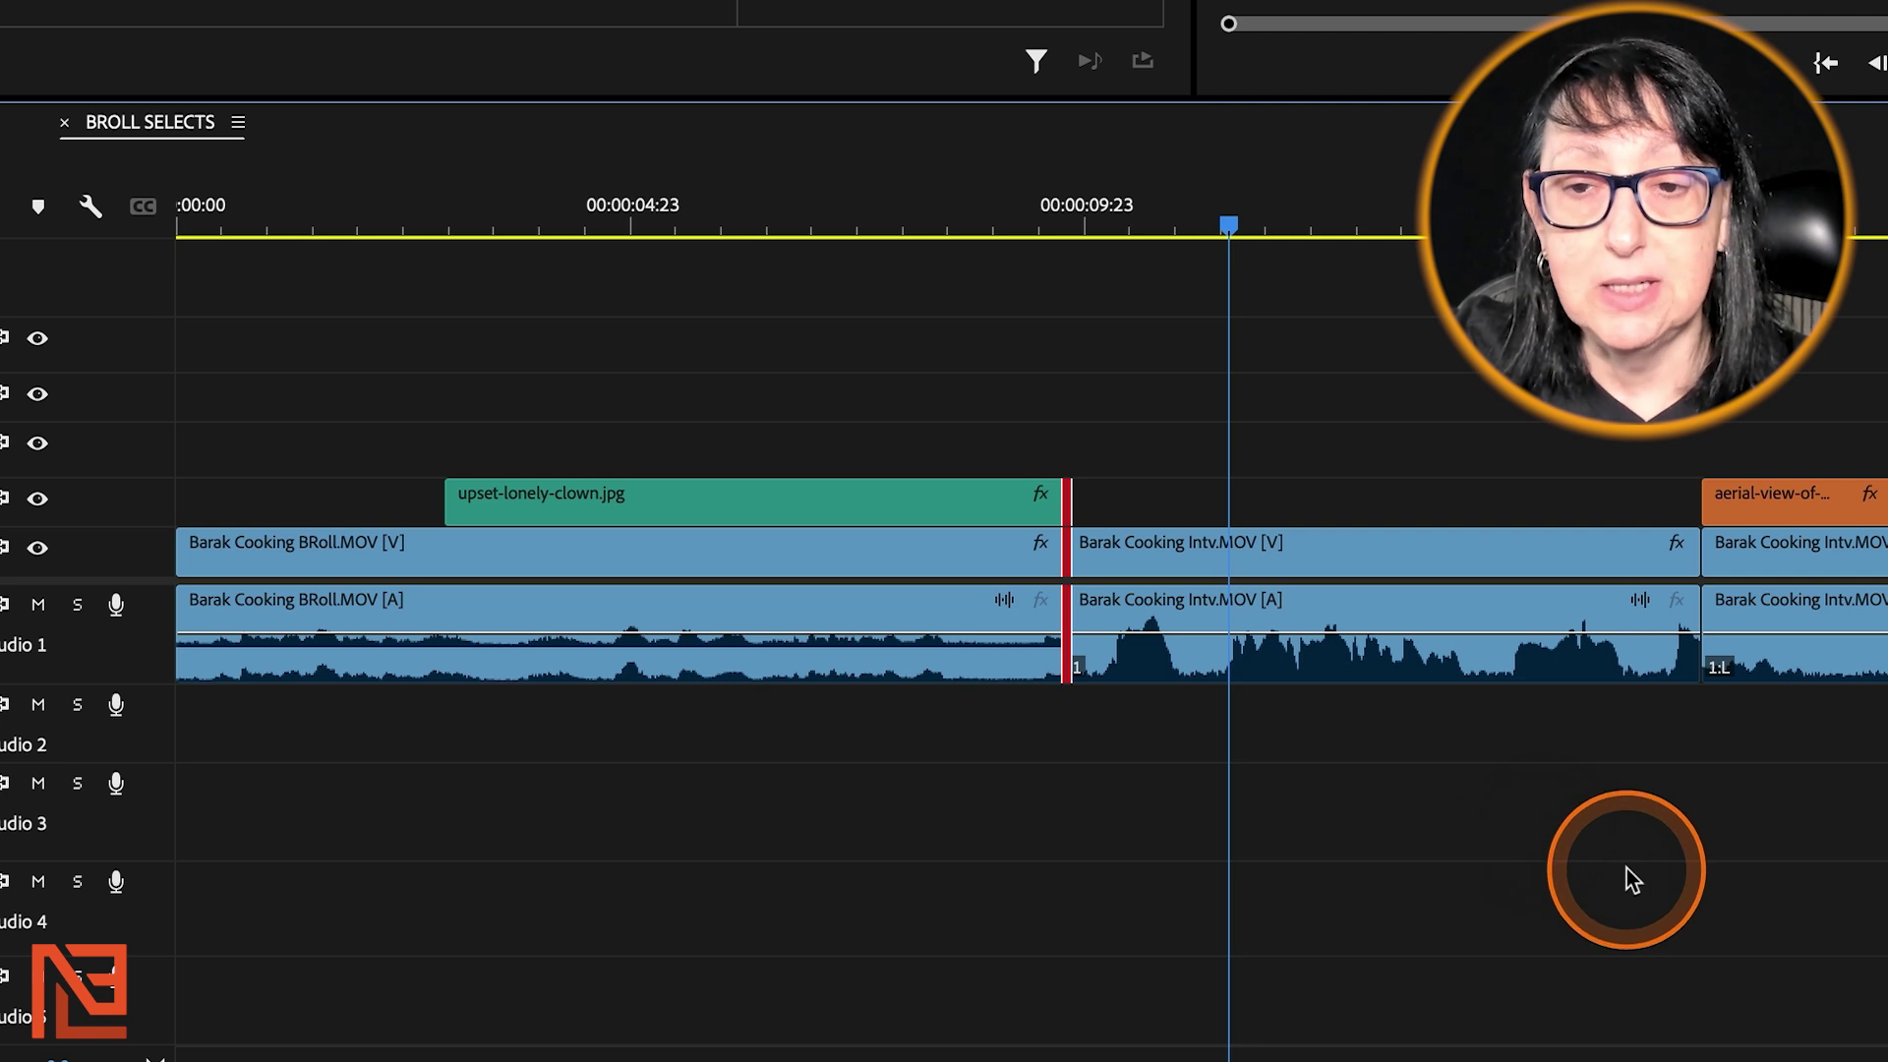
key("e")
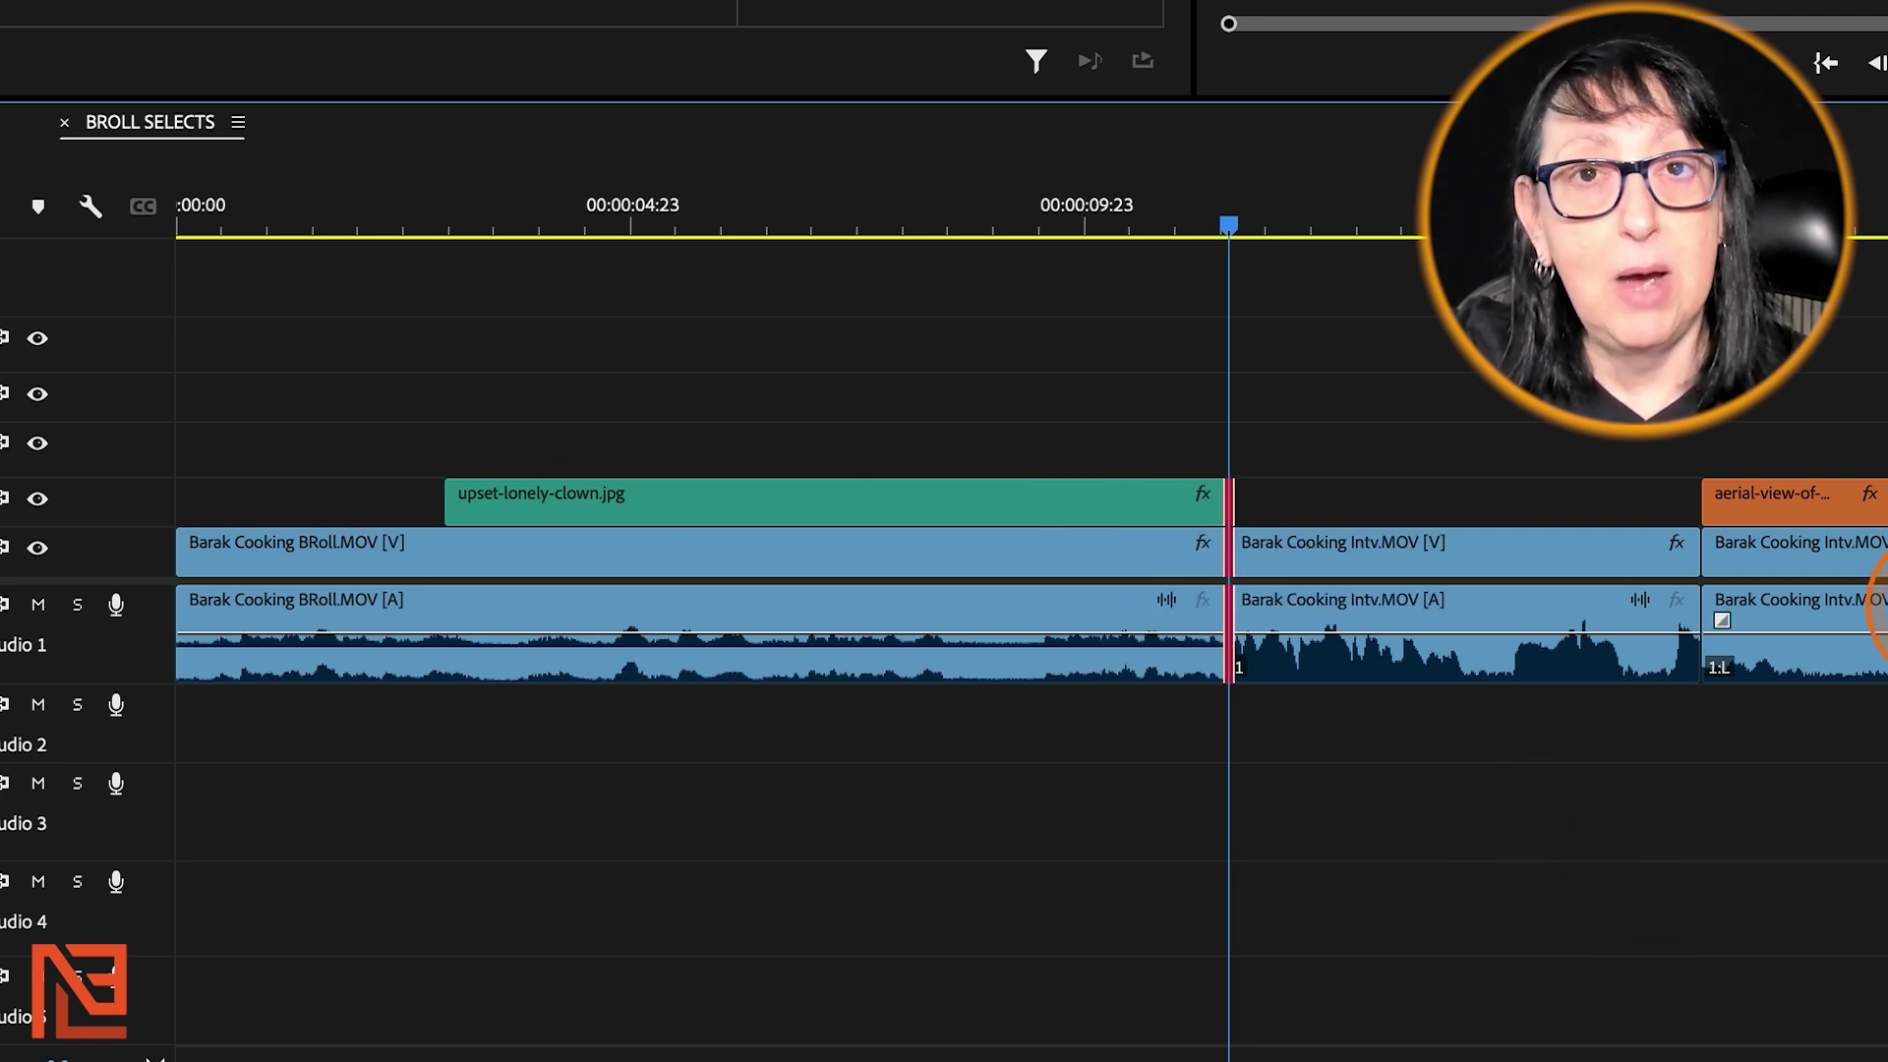
key("ctrl+z")
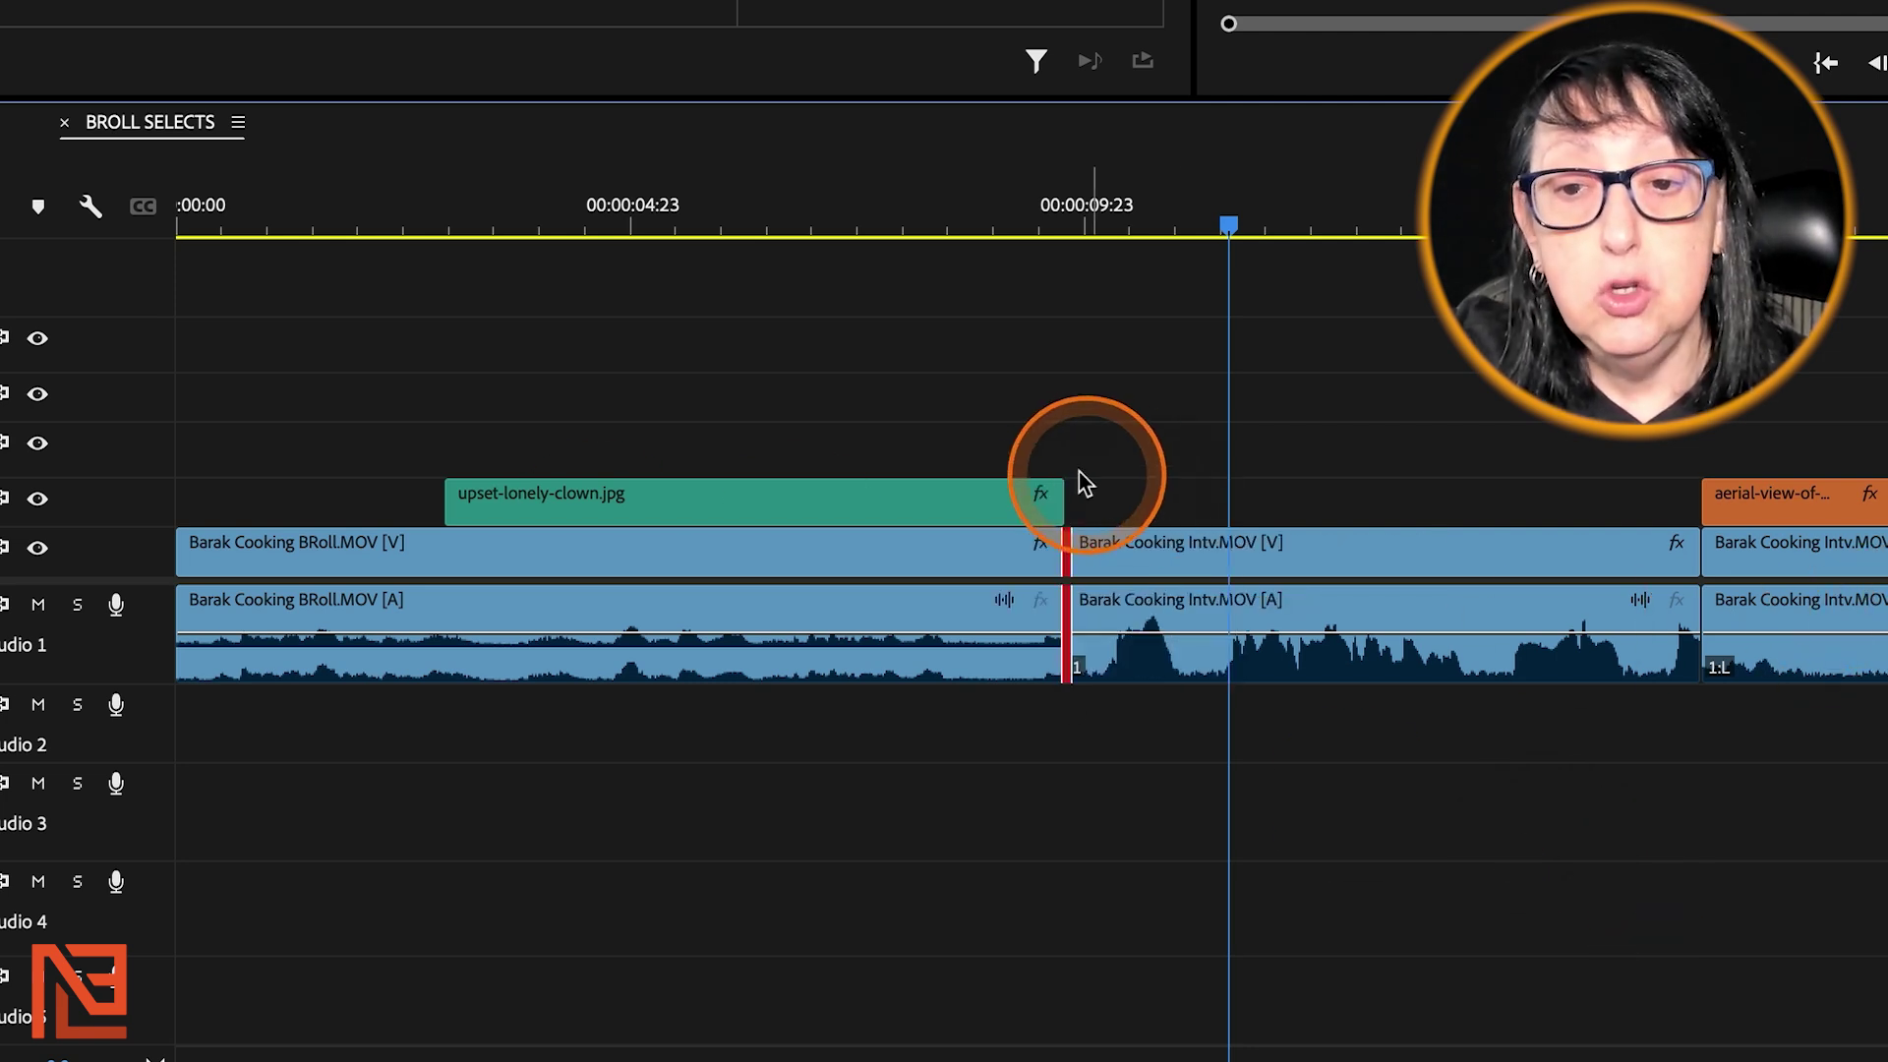
Extend the clown image's end to the playhead, and roll the BRoll-to-Intv video and audio cut to the same point
key("e")
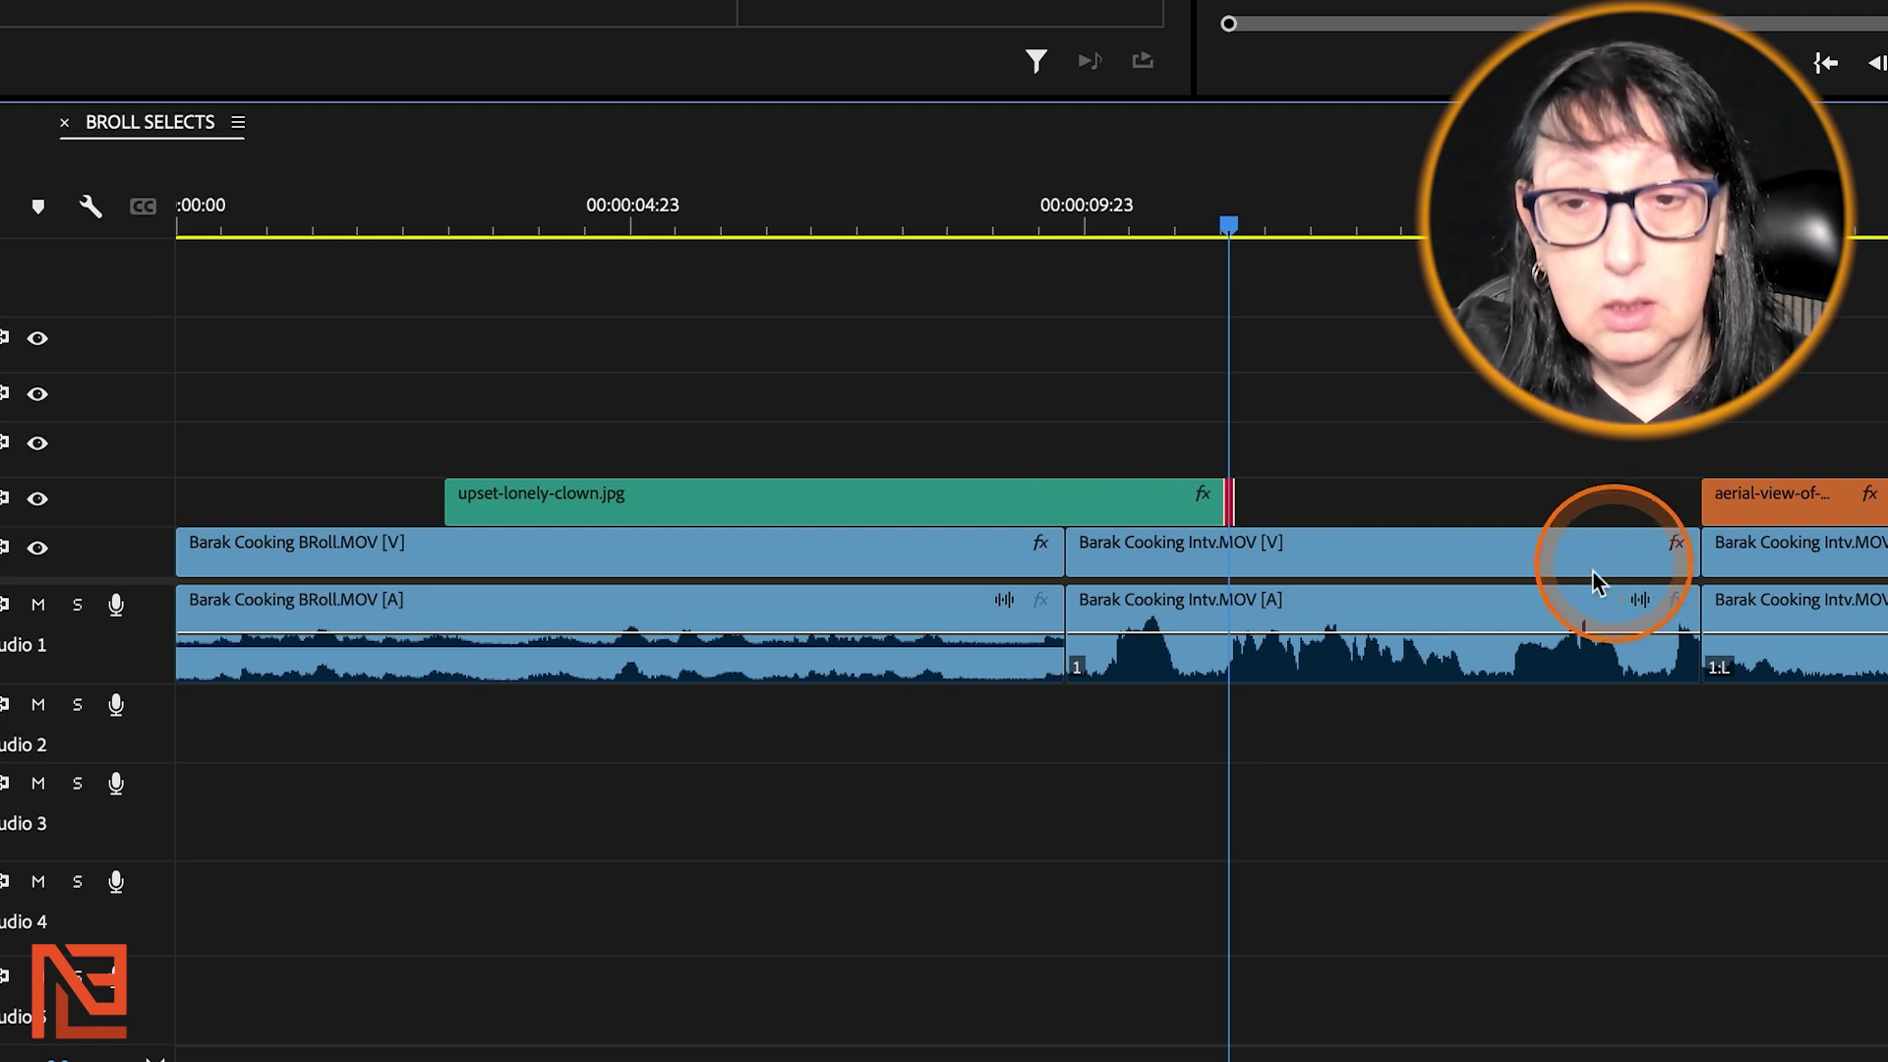
left_click(1052, 582)
key("e")
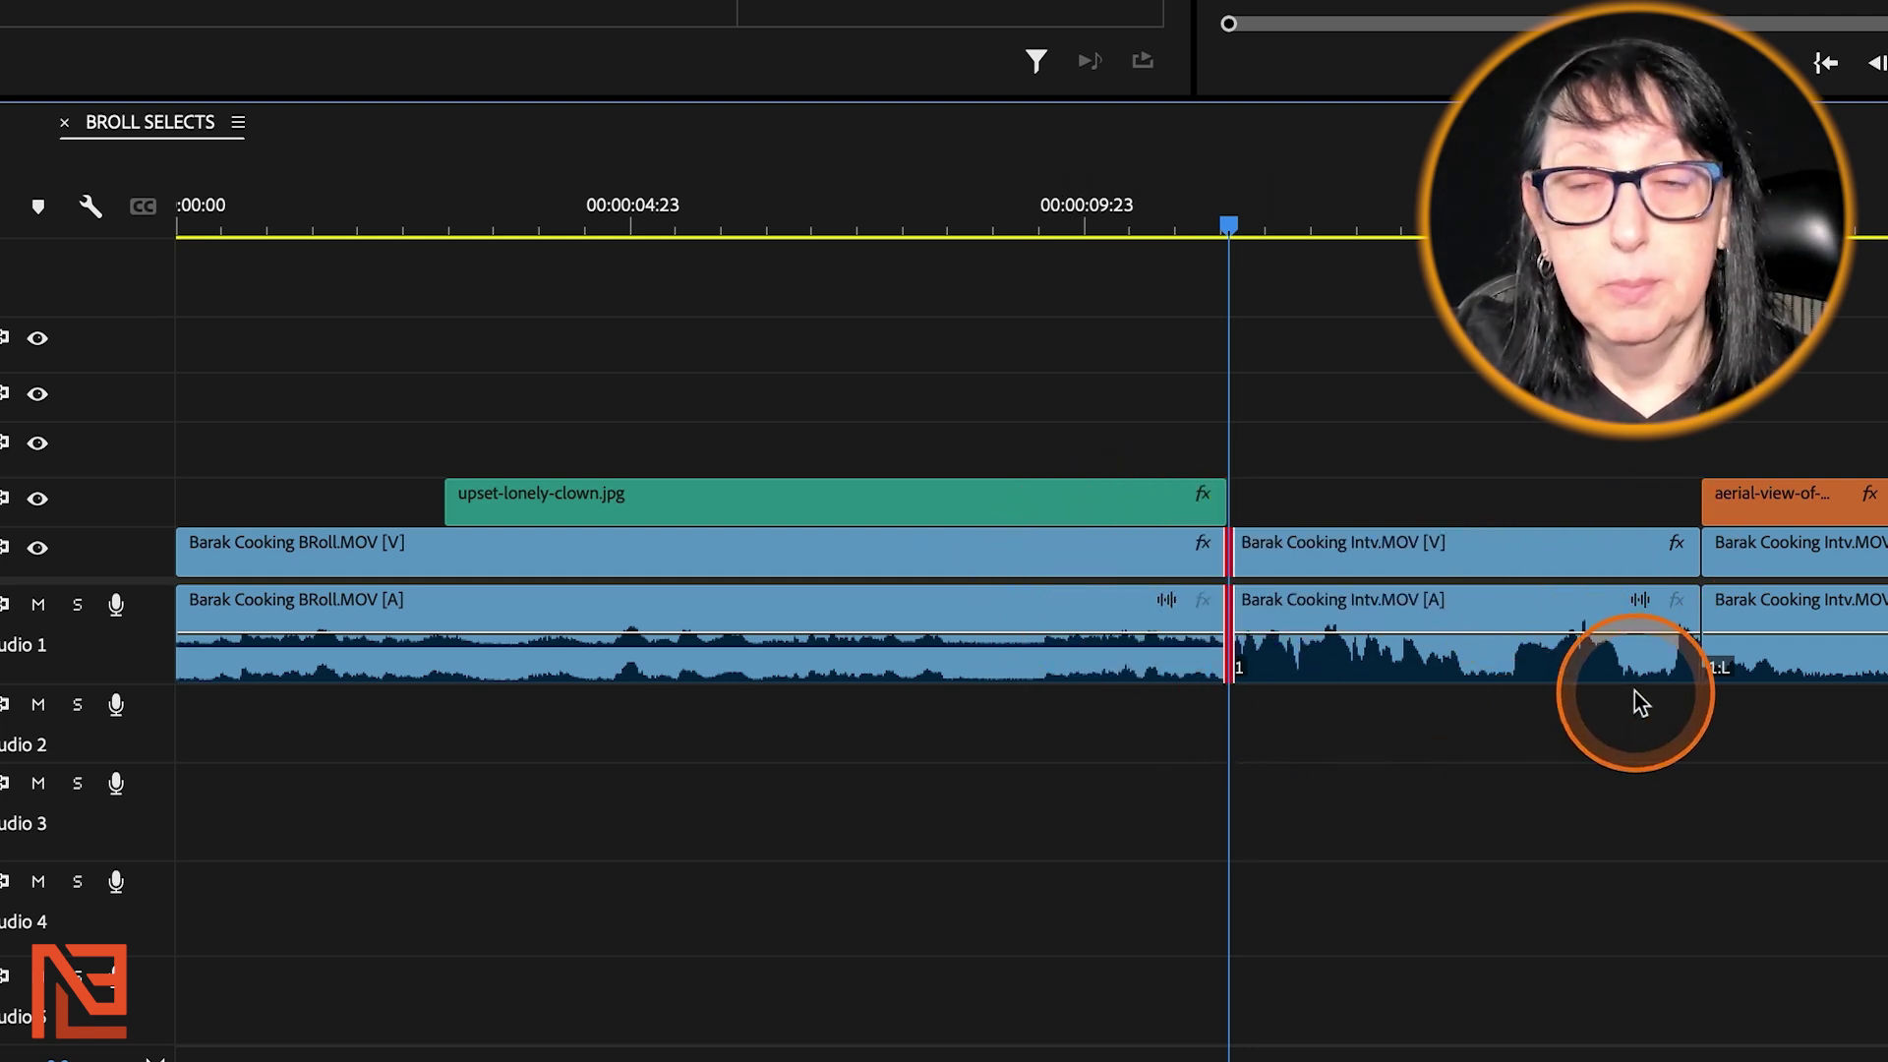
Undo the roll of the BRoll-to-Intv video and audio cut, and park the playhead at 00:00:10:03
key("ctrl+z")
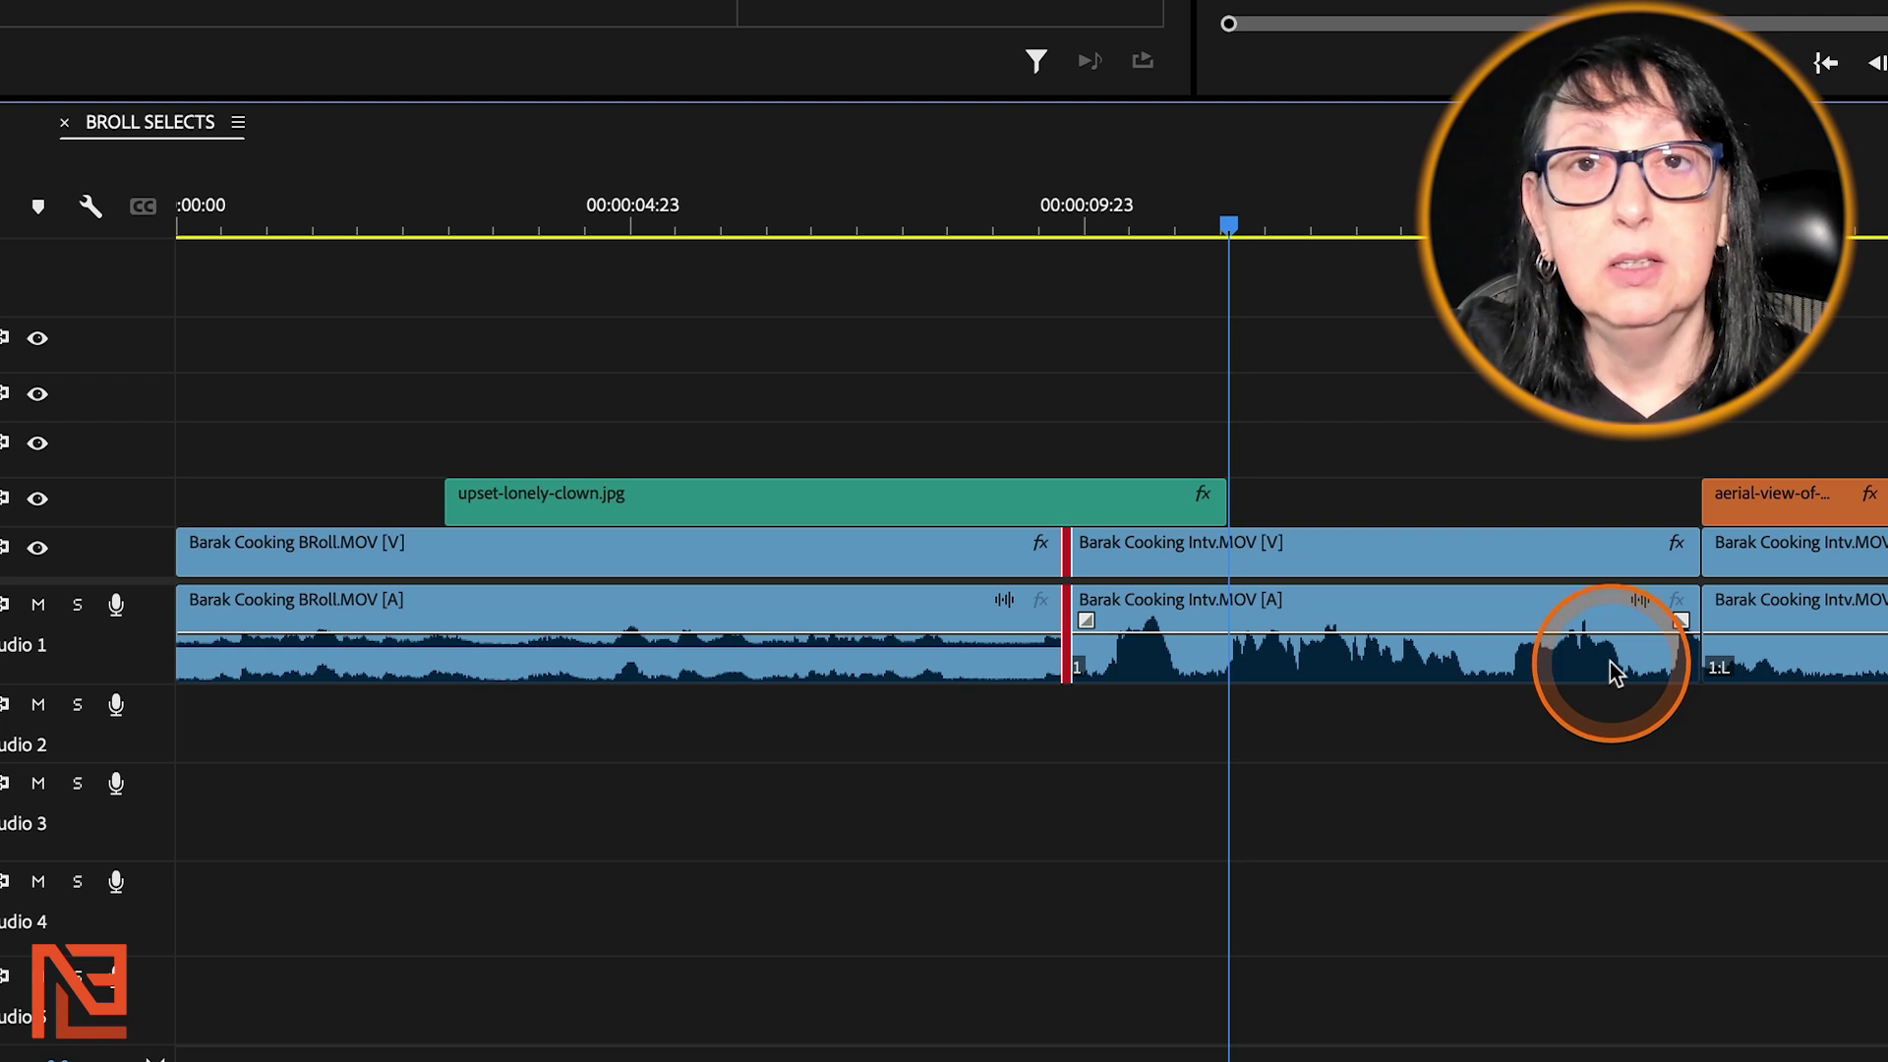
key("ctrl+z")
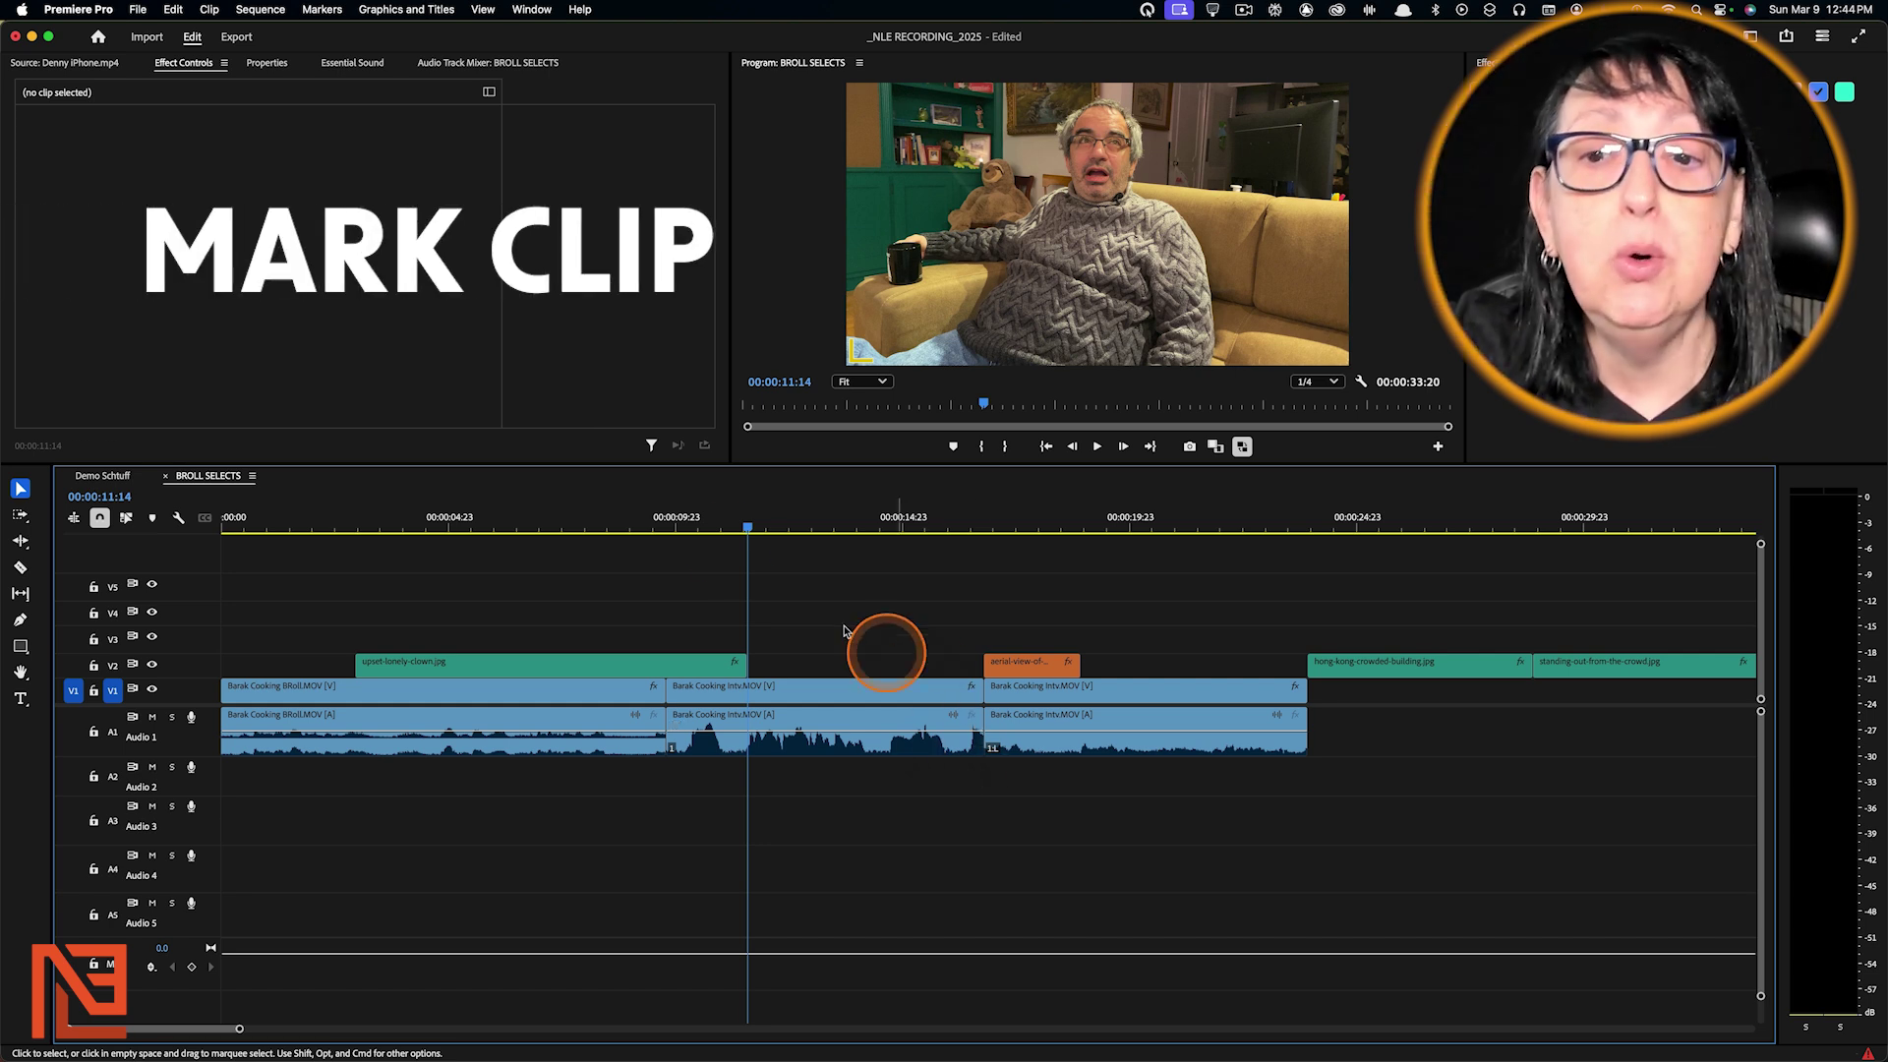
left_click(683, 528)
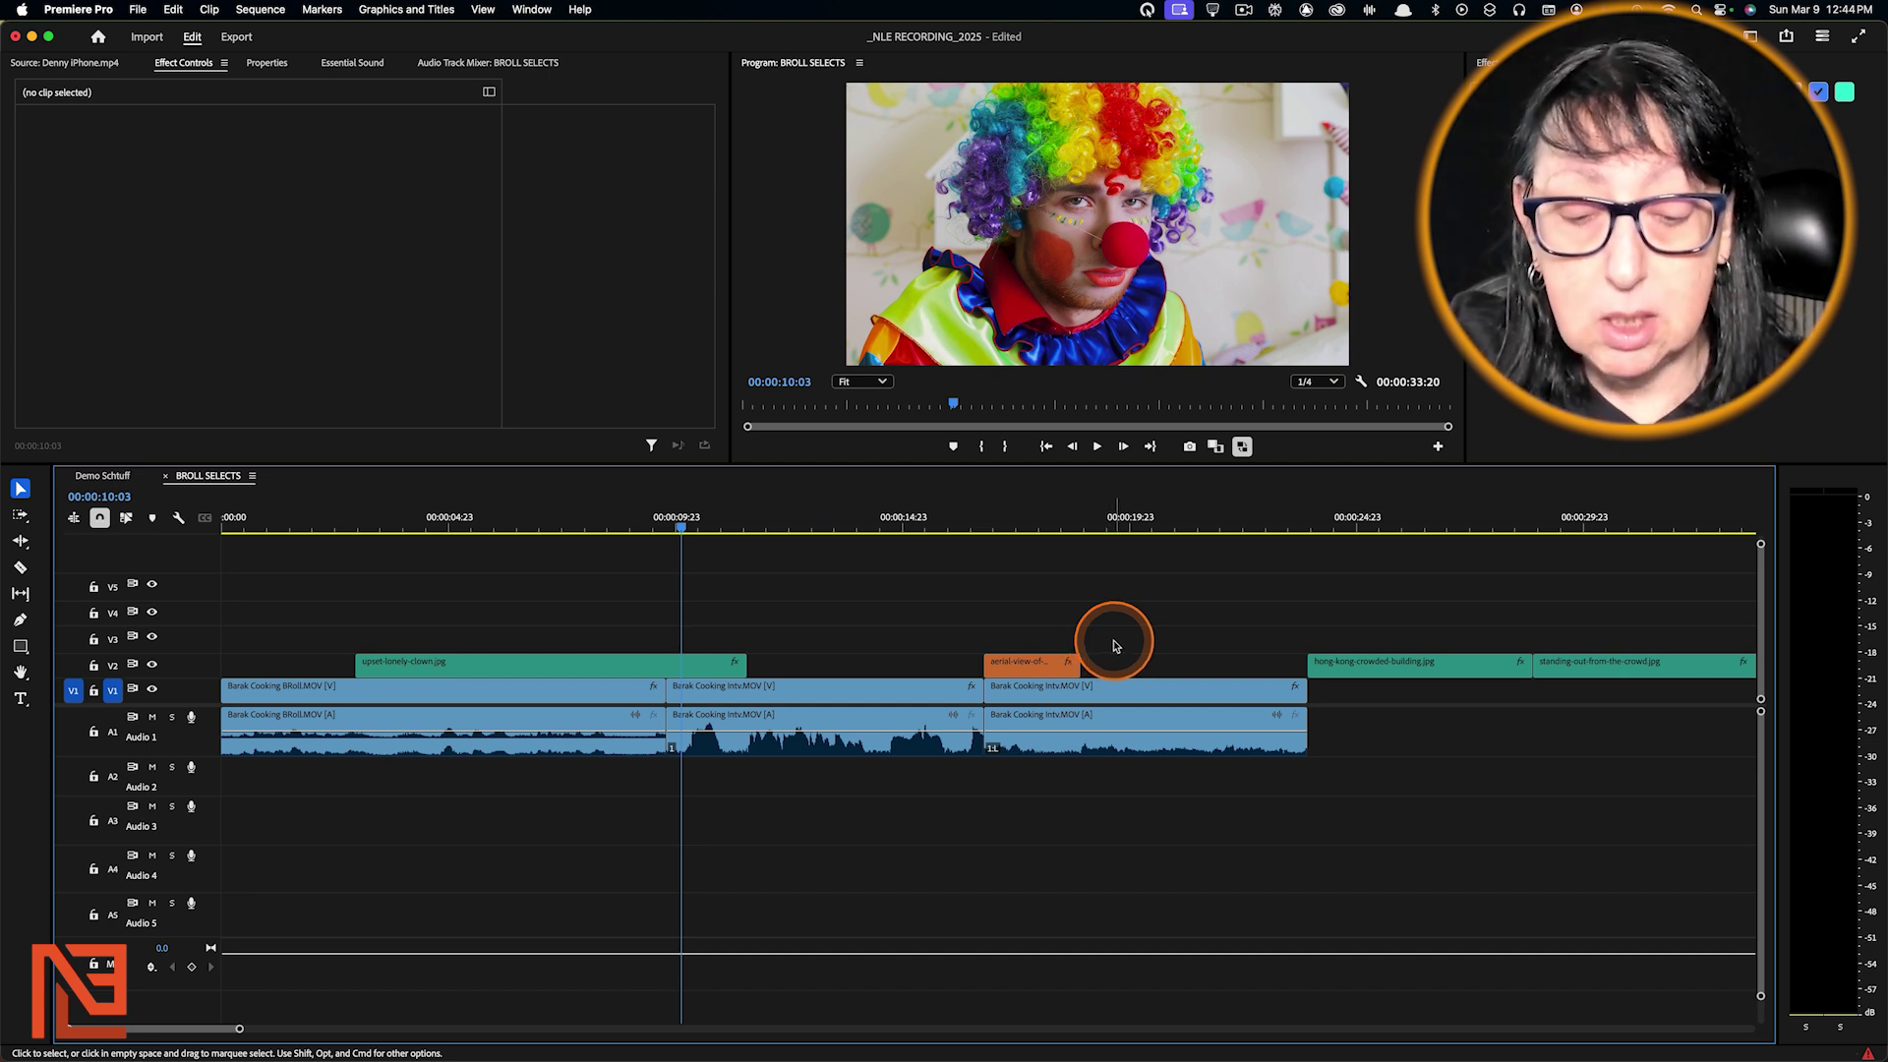
Open the keyboard shortcut settings and display the Adobe Premiere Pro Default preset
left_click(138, 8)
mouse_move(78, 9)
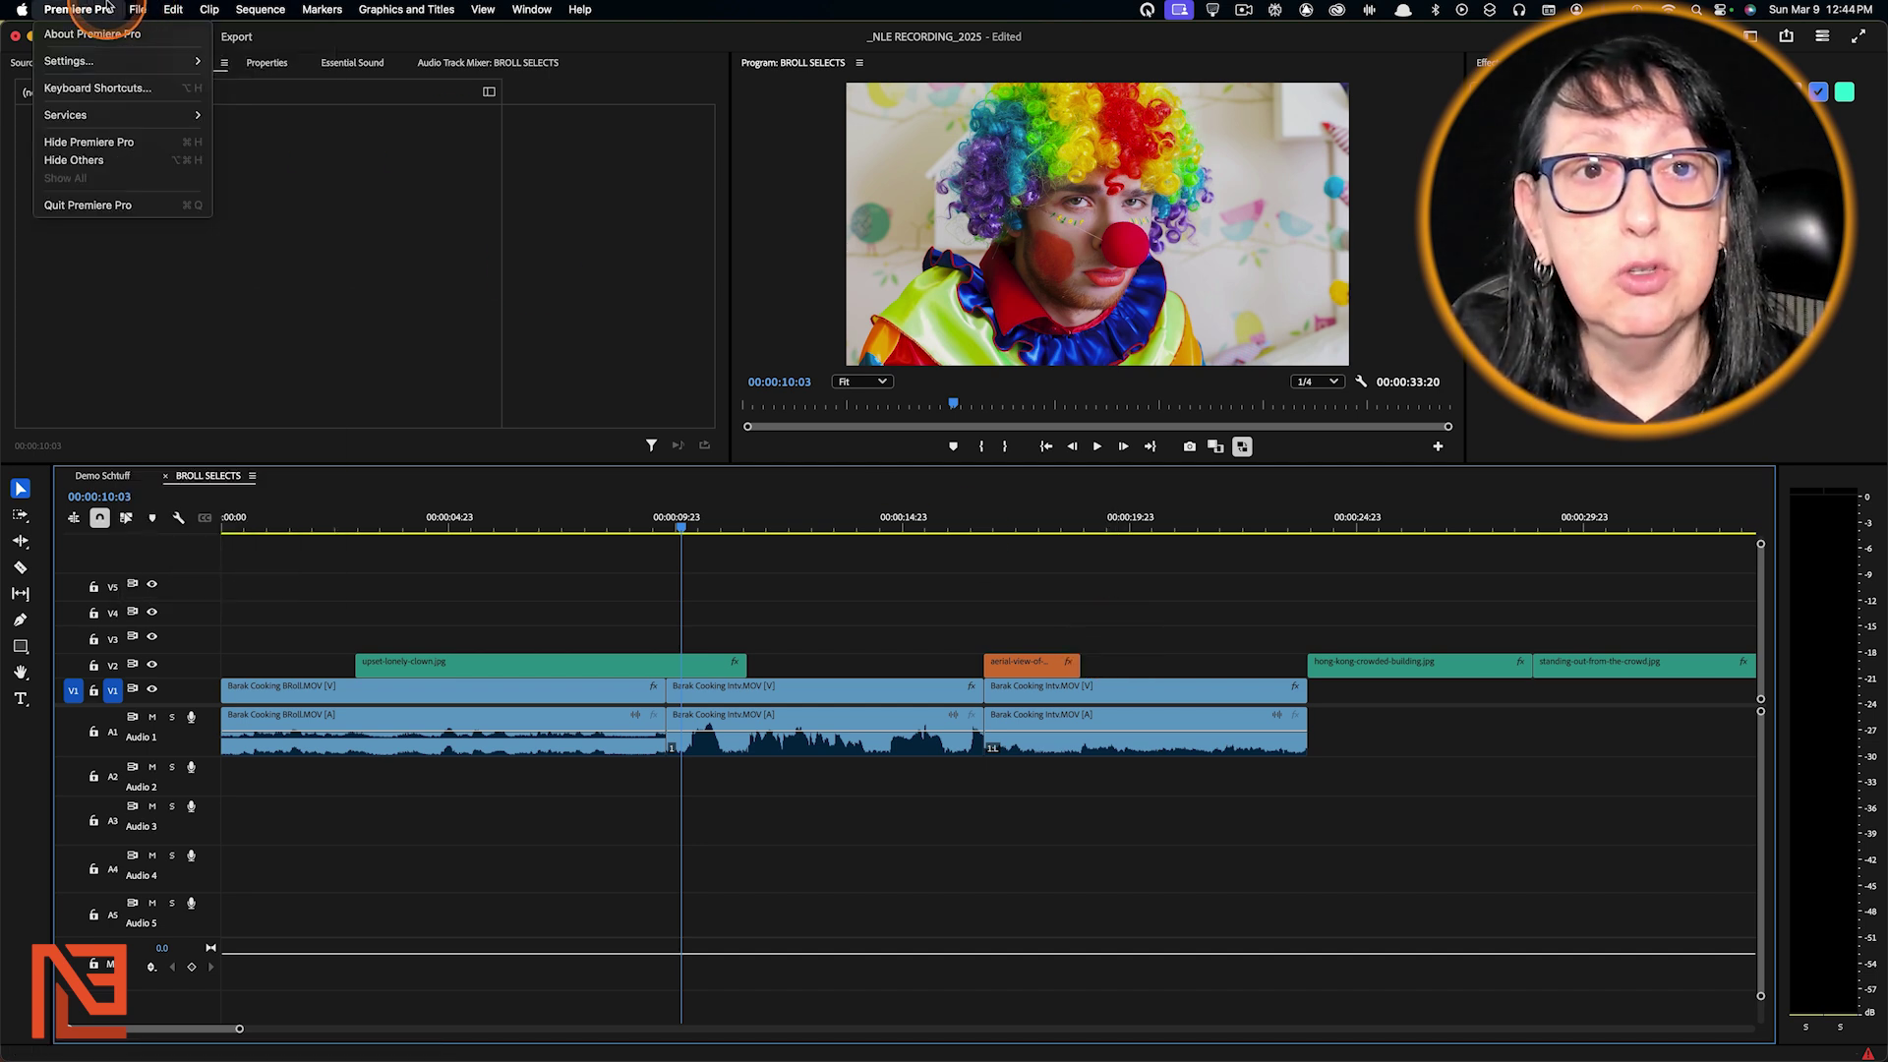
left_click(98, 89)
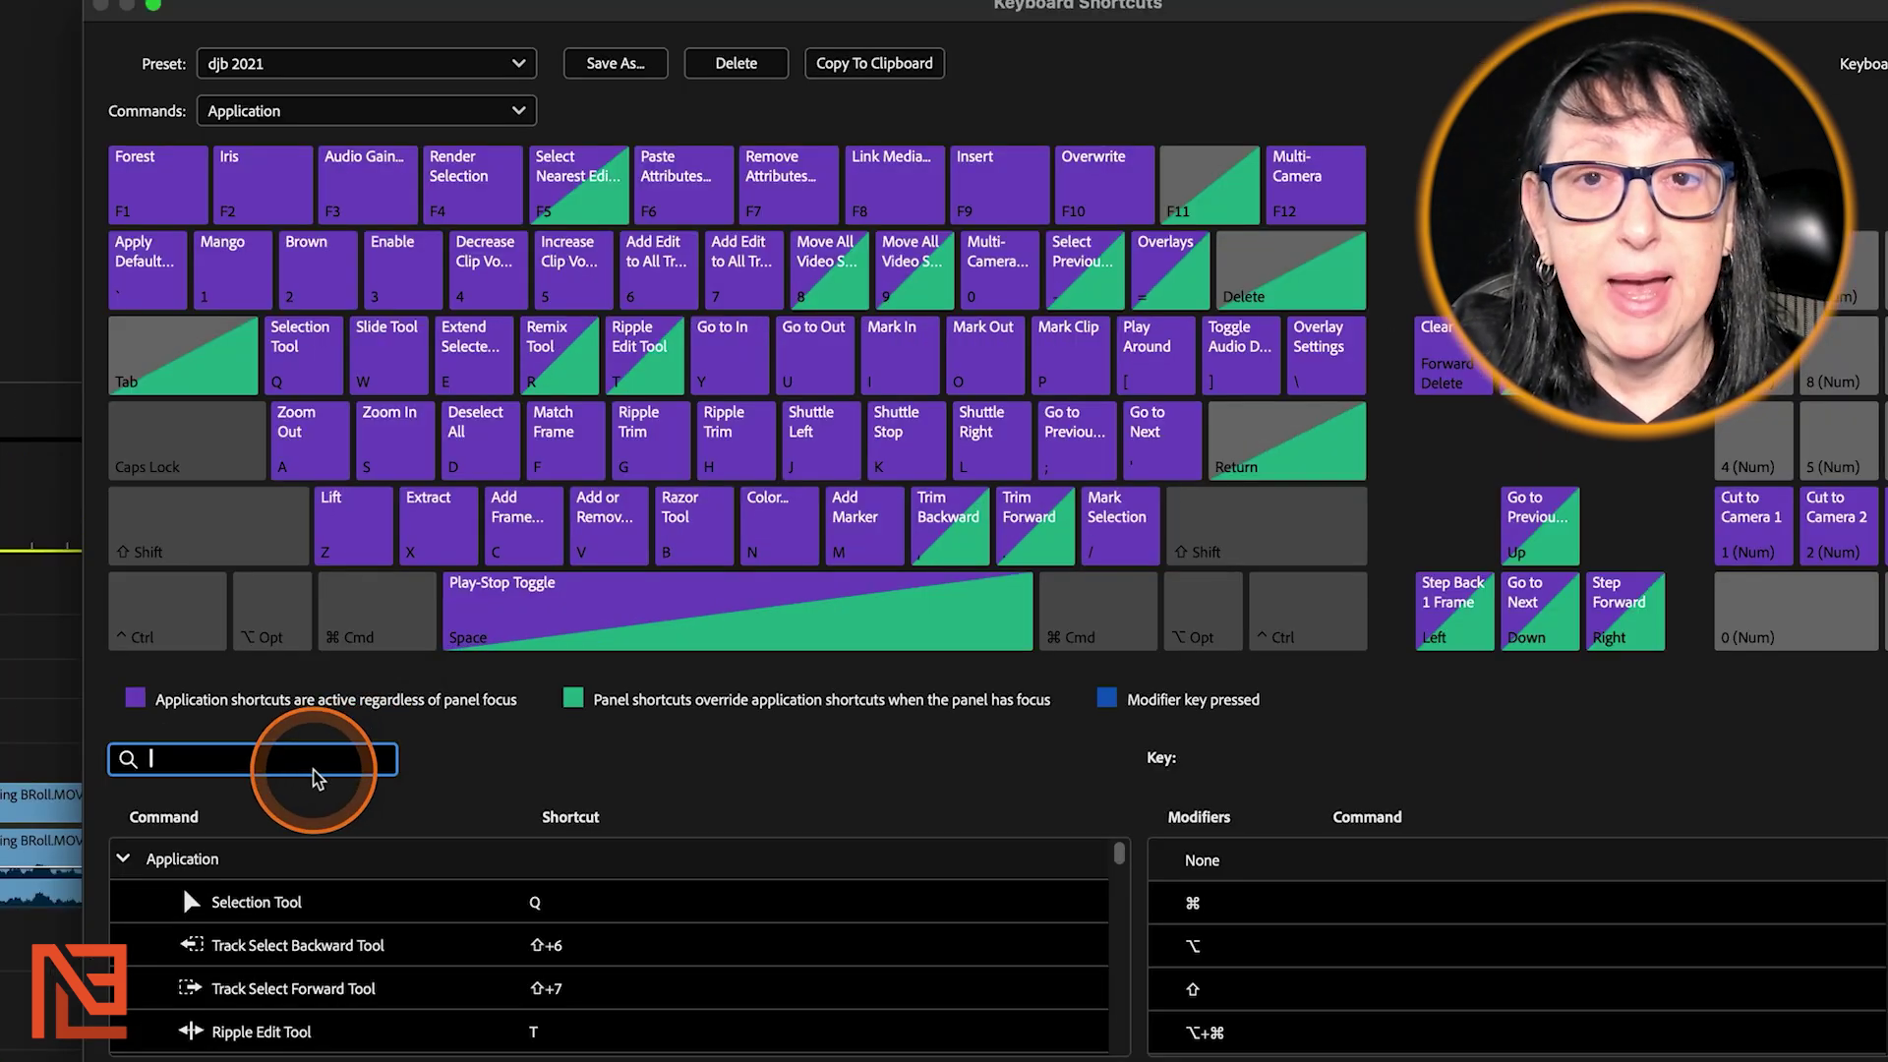
left_click(370, 65)
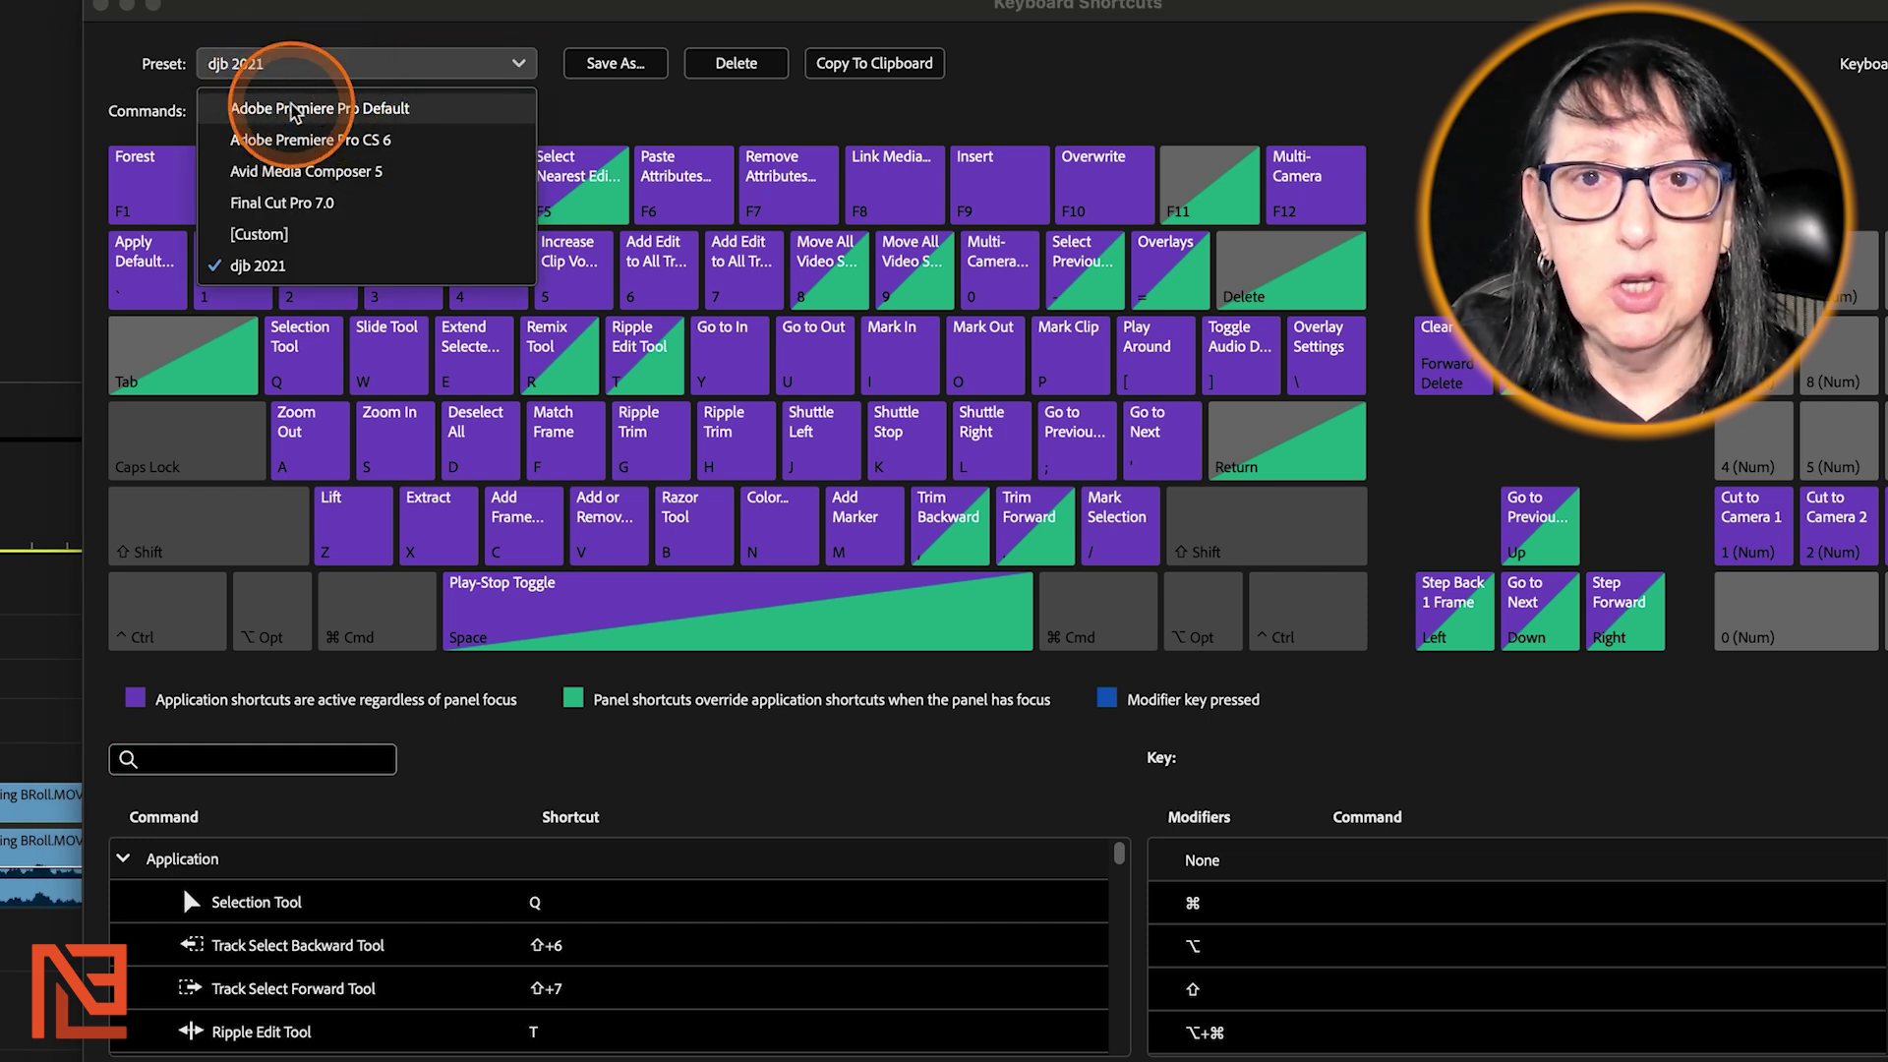
left_click(320, 108)
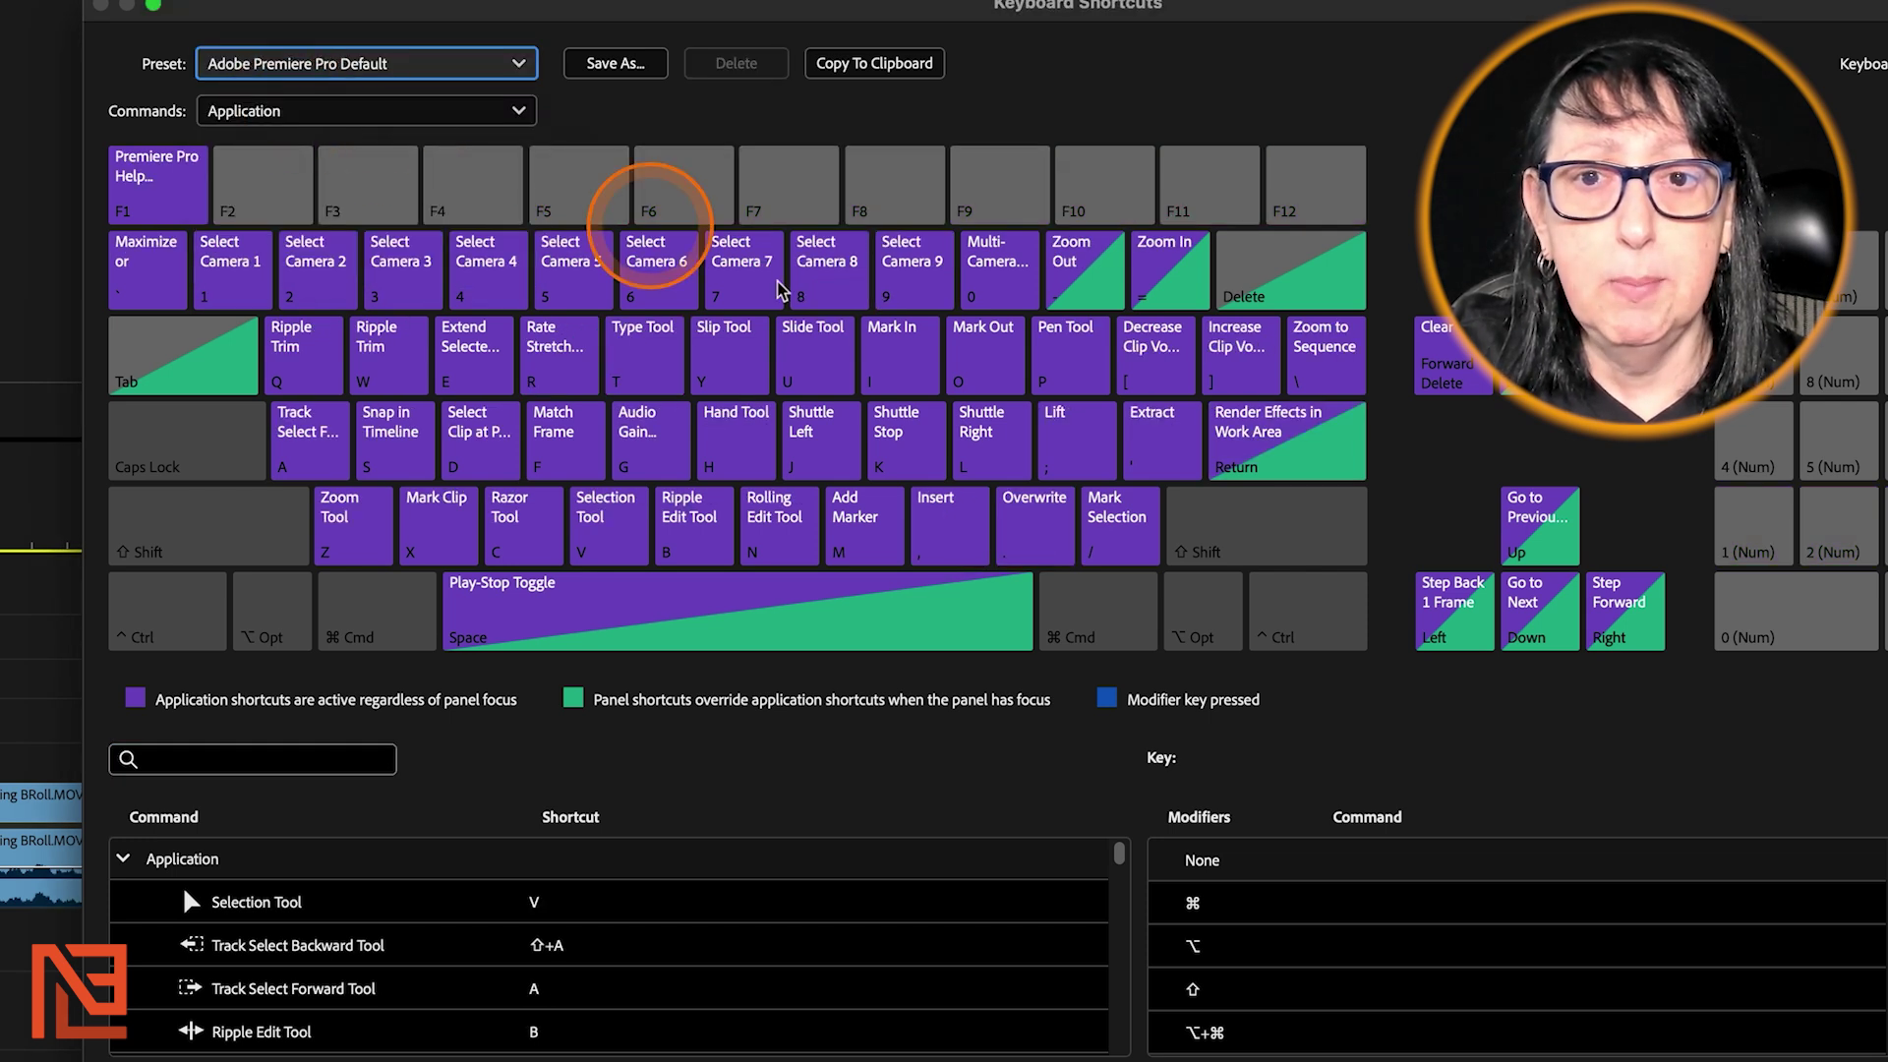
Search the shortcut commands for "mark clip" to check its assigned key in the default preset
left_click(302, 763)
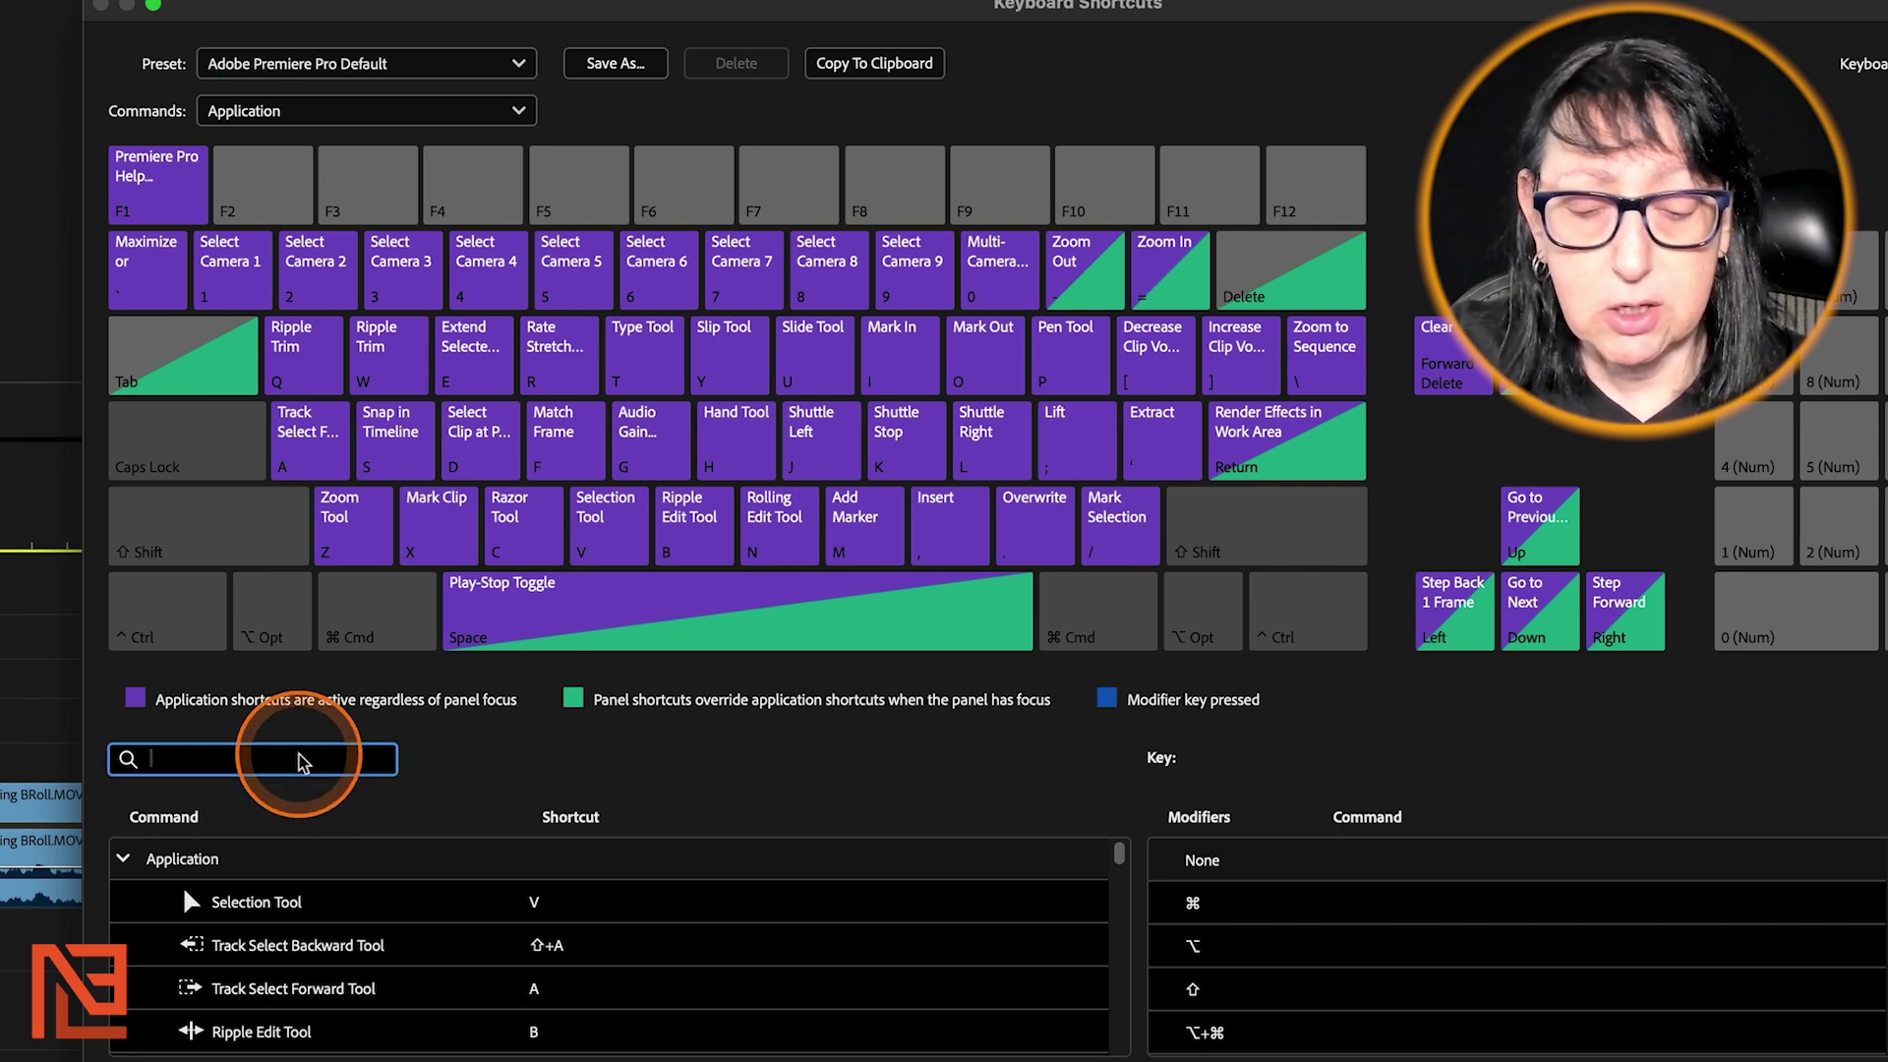
type("mark")
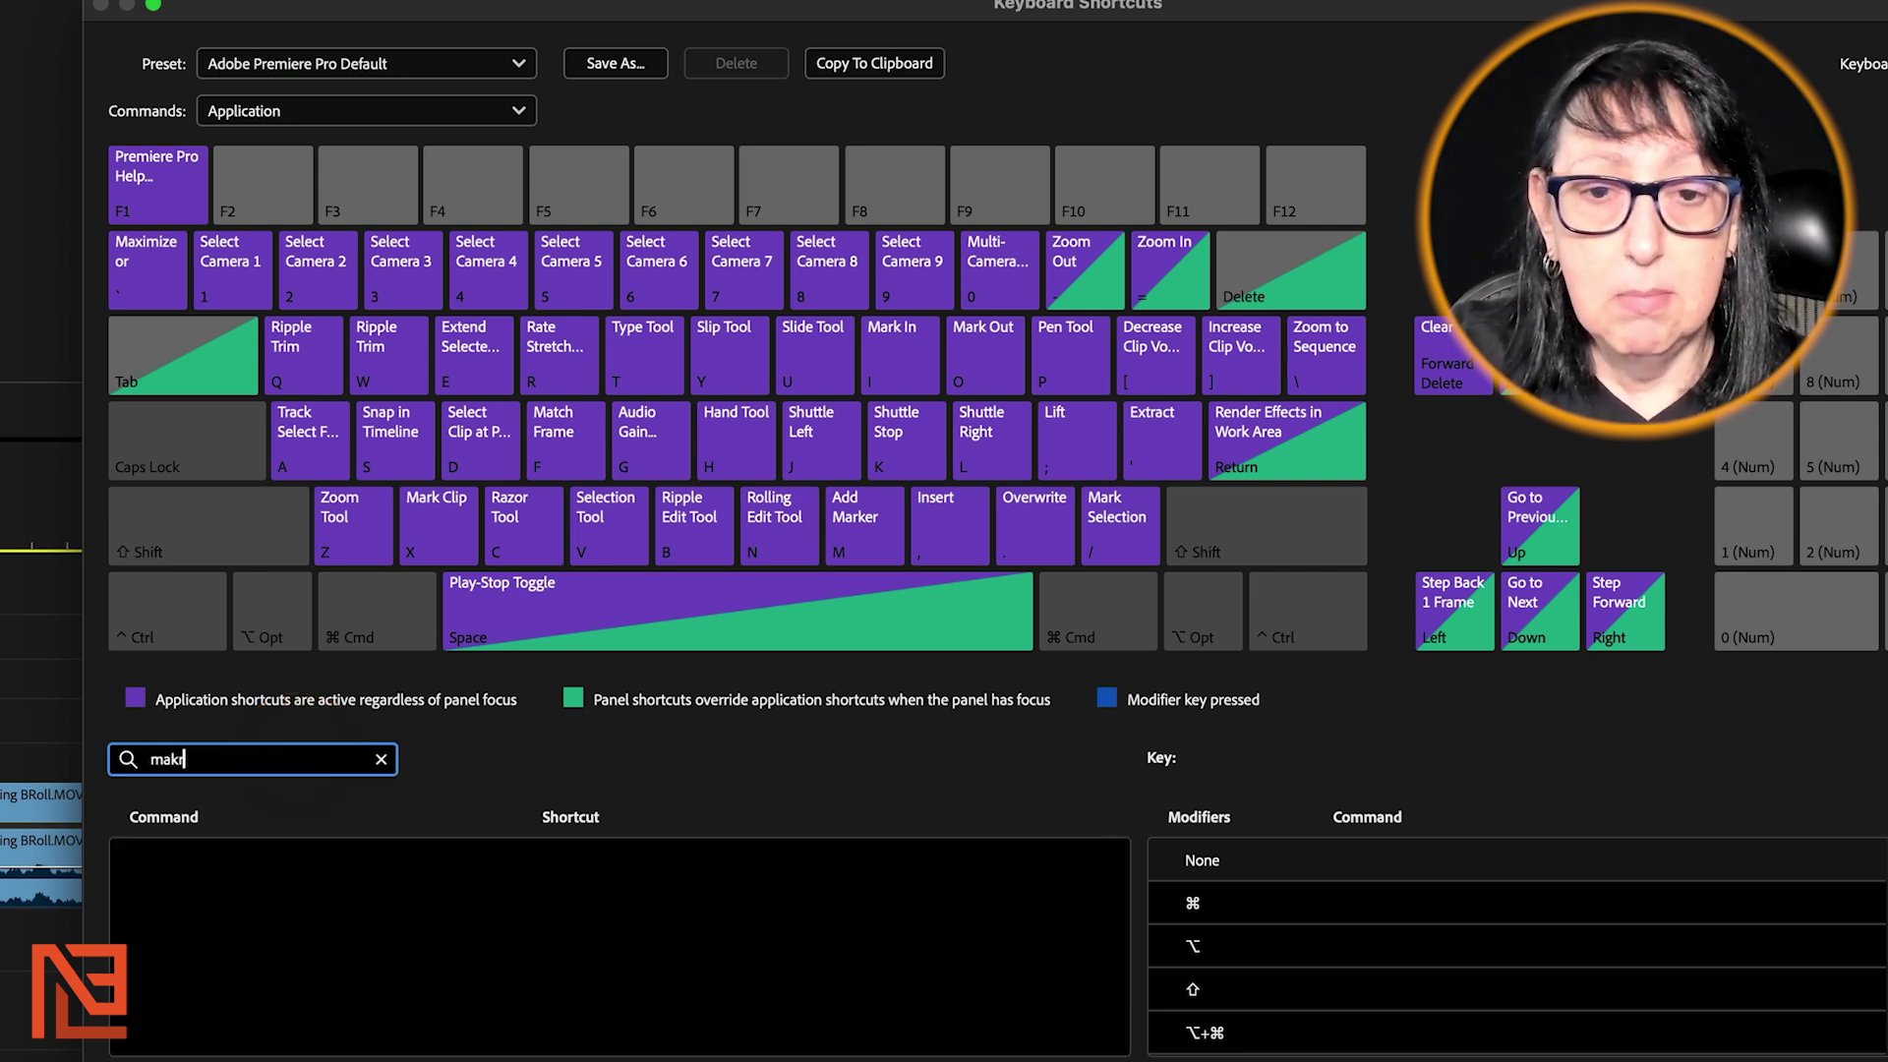
type(" clip")
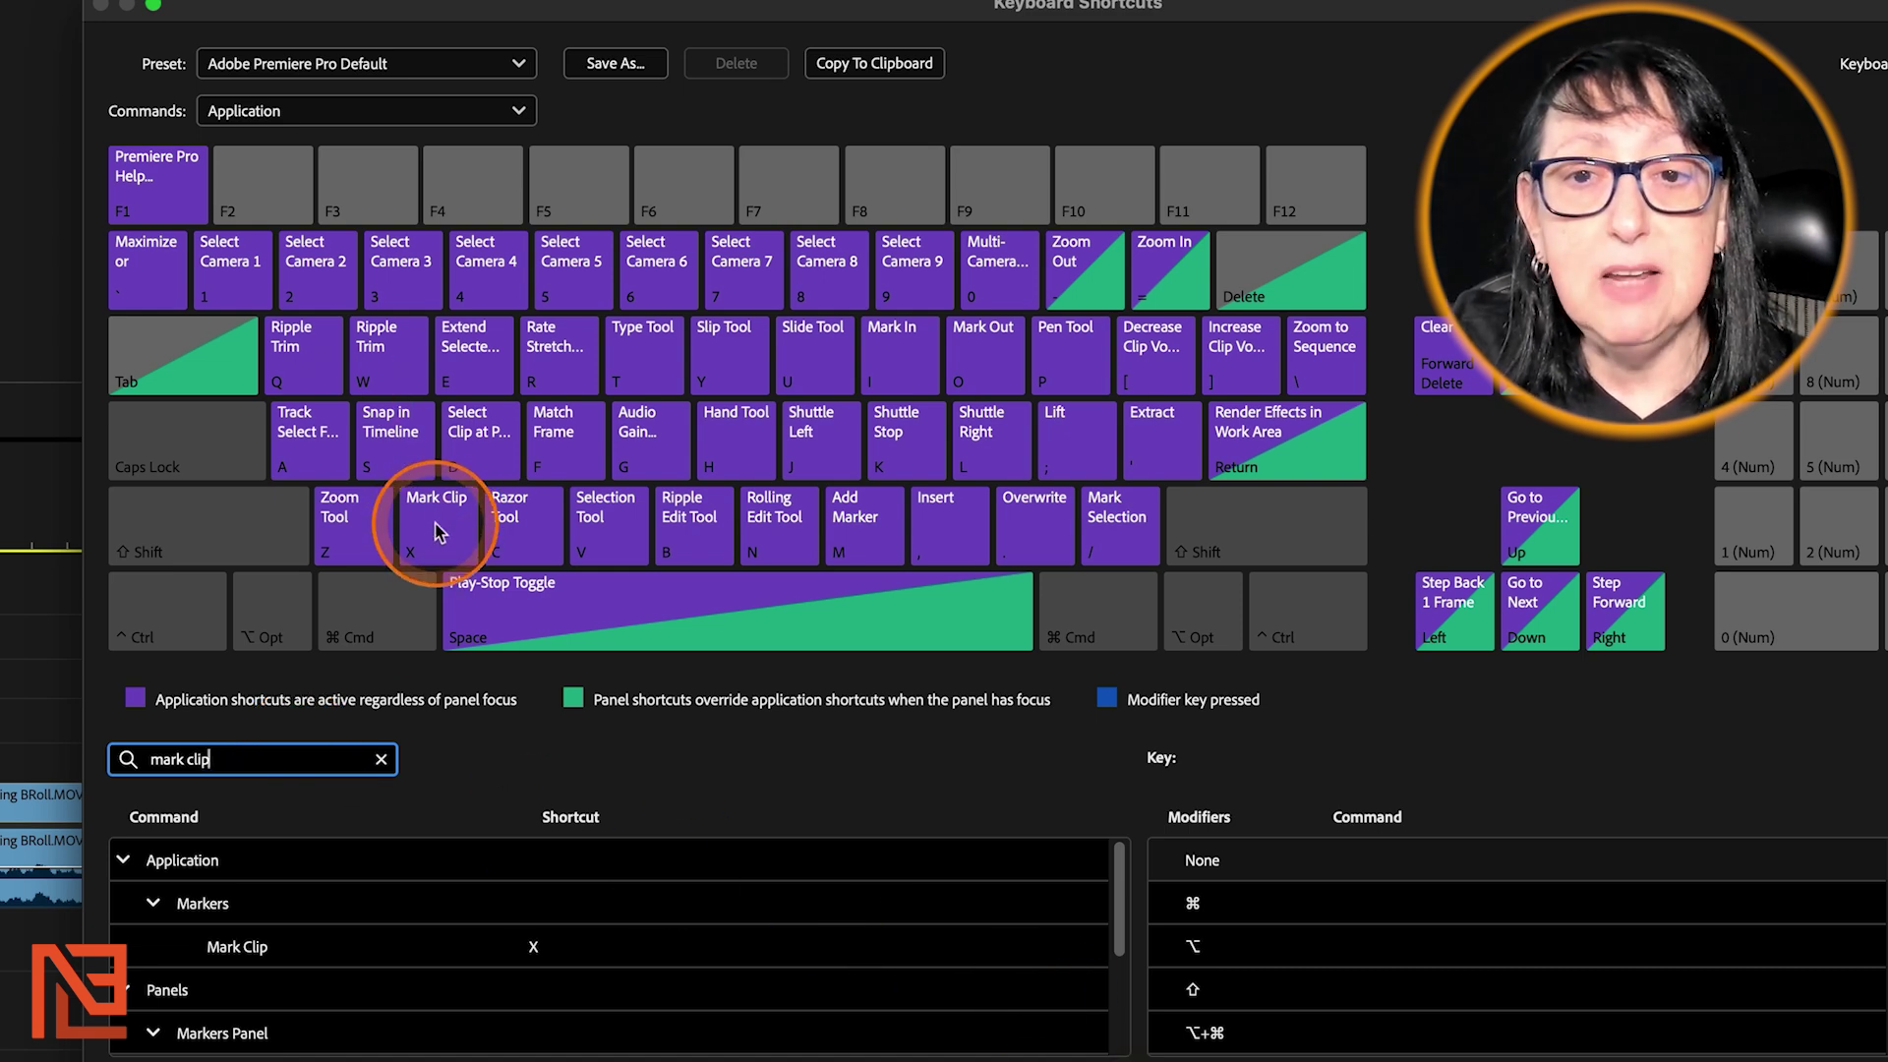
type("1")
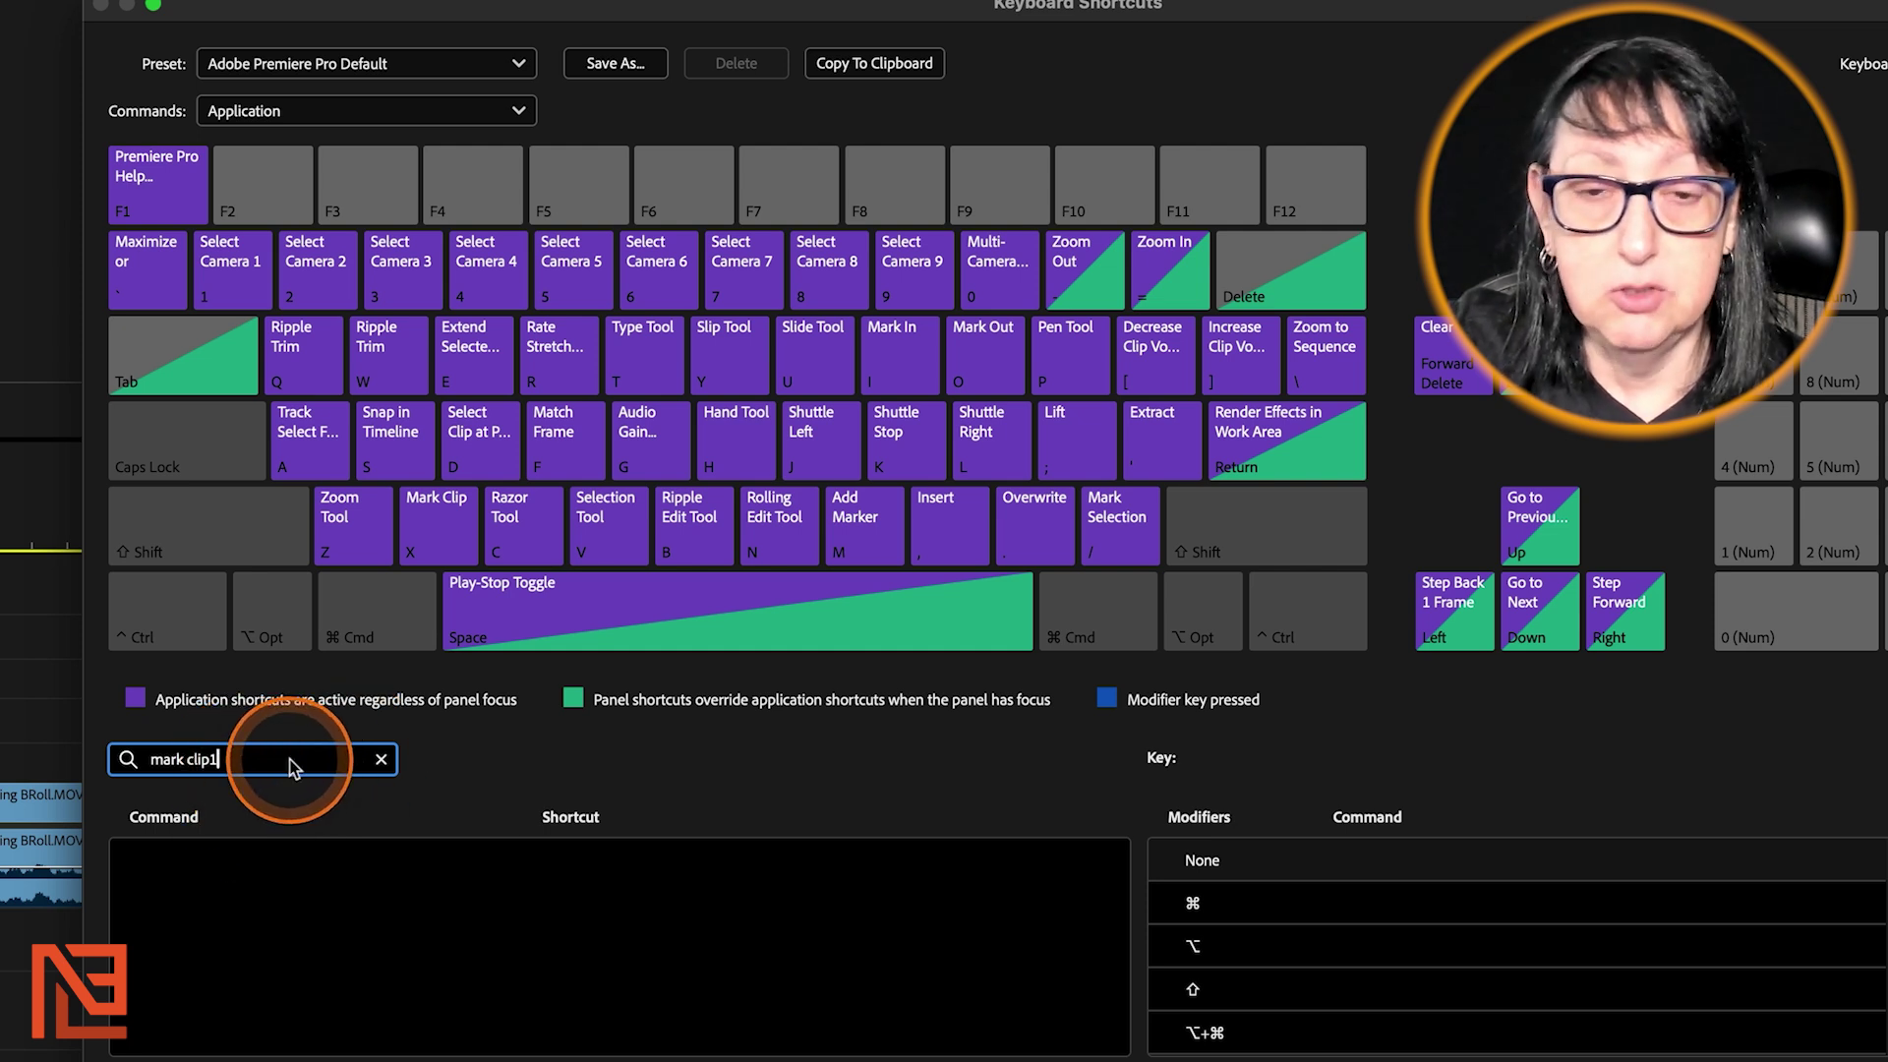
key("BackSpace")
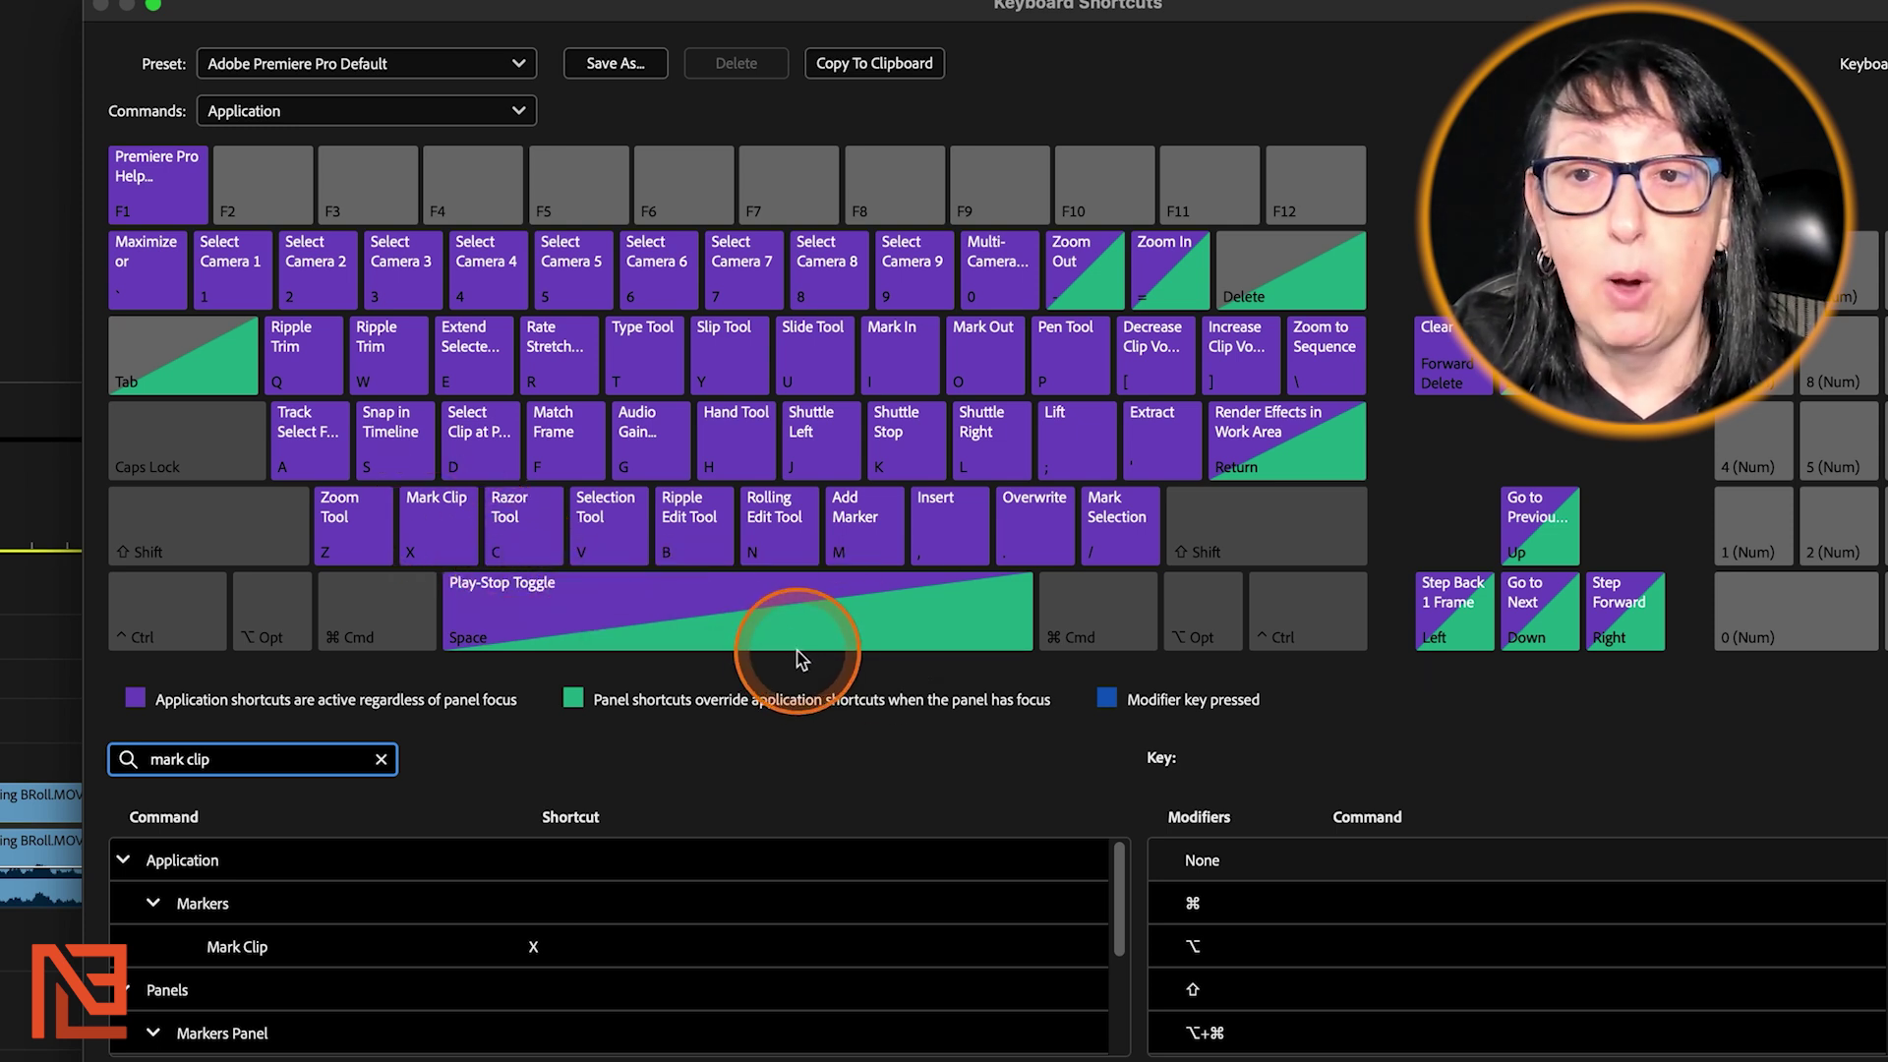
Restore the djb 2021 shortcut preset and close the keyboard shortcut settings
left_click(315, 64)
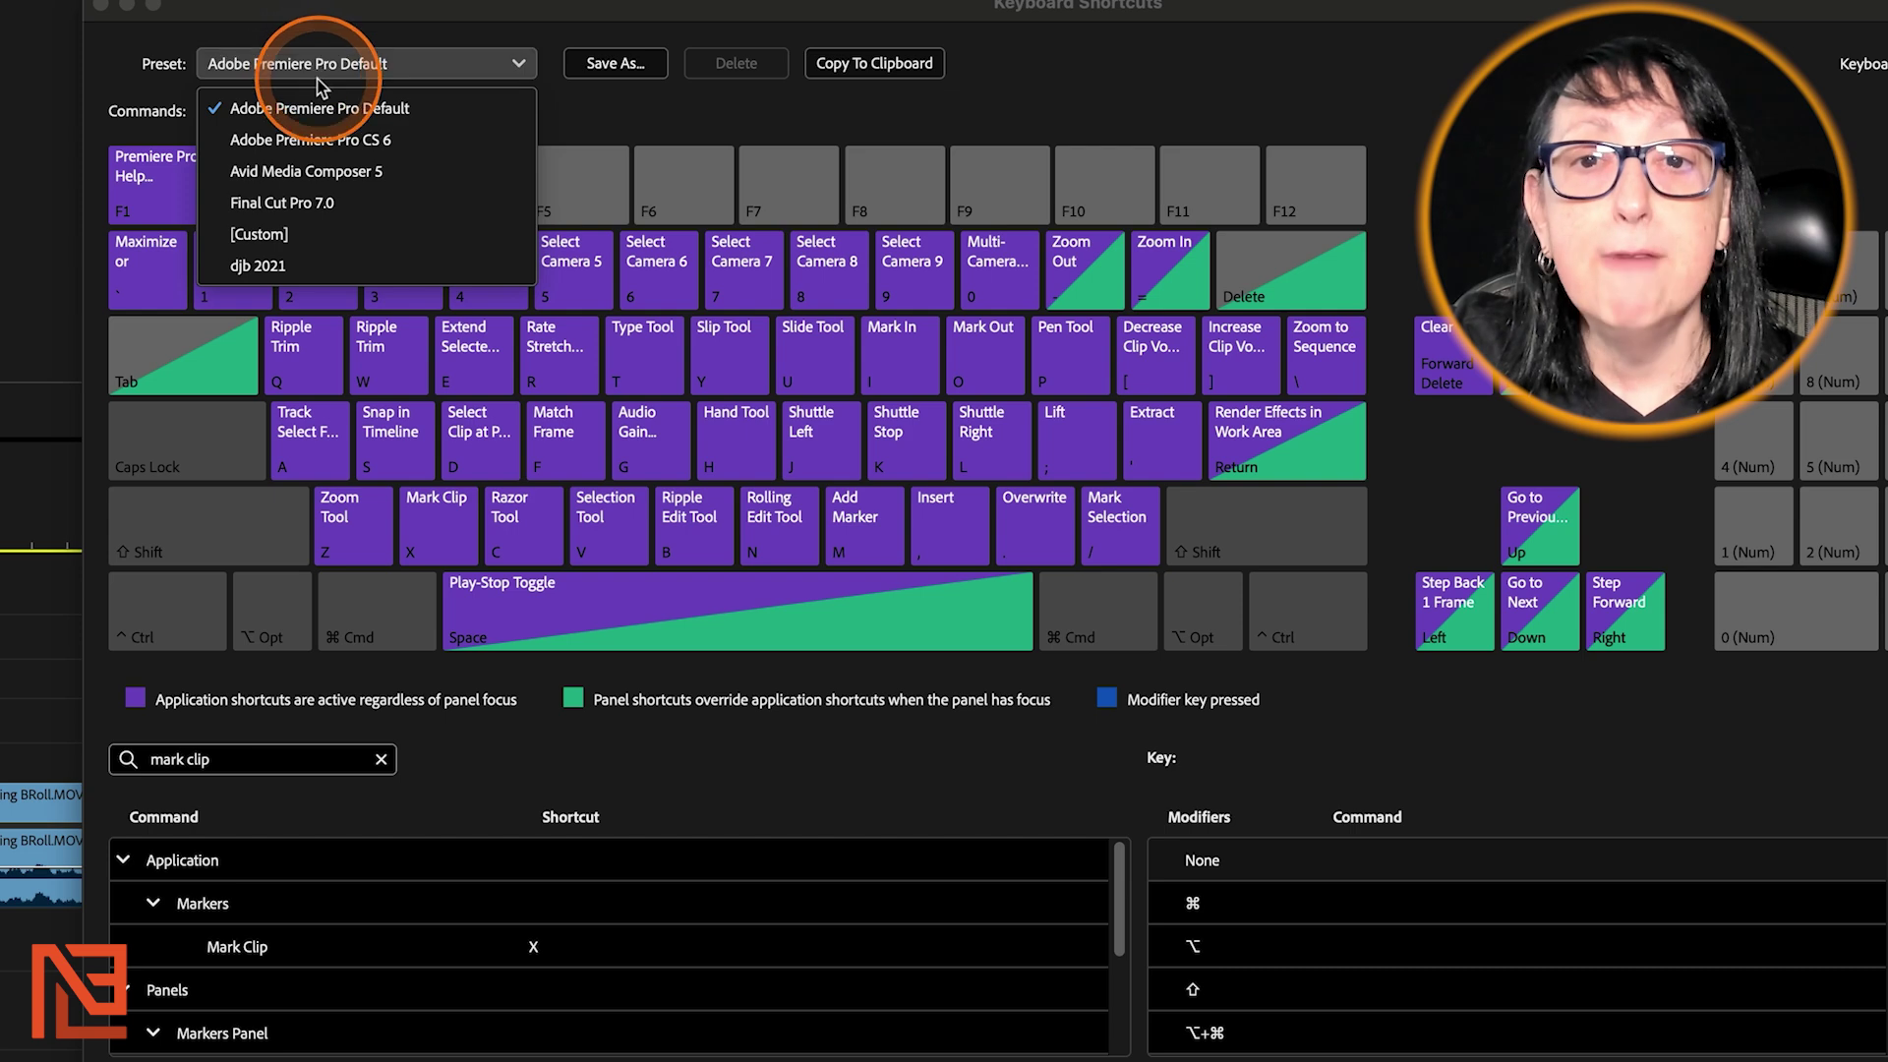
left_click(257, 265)
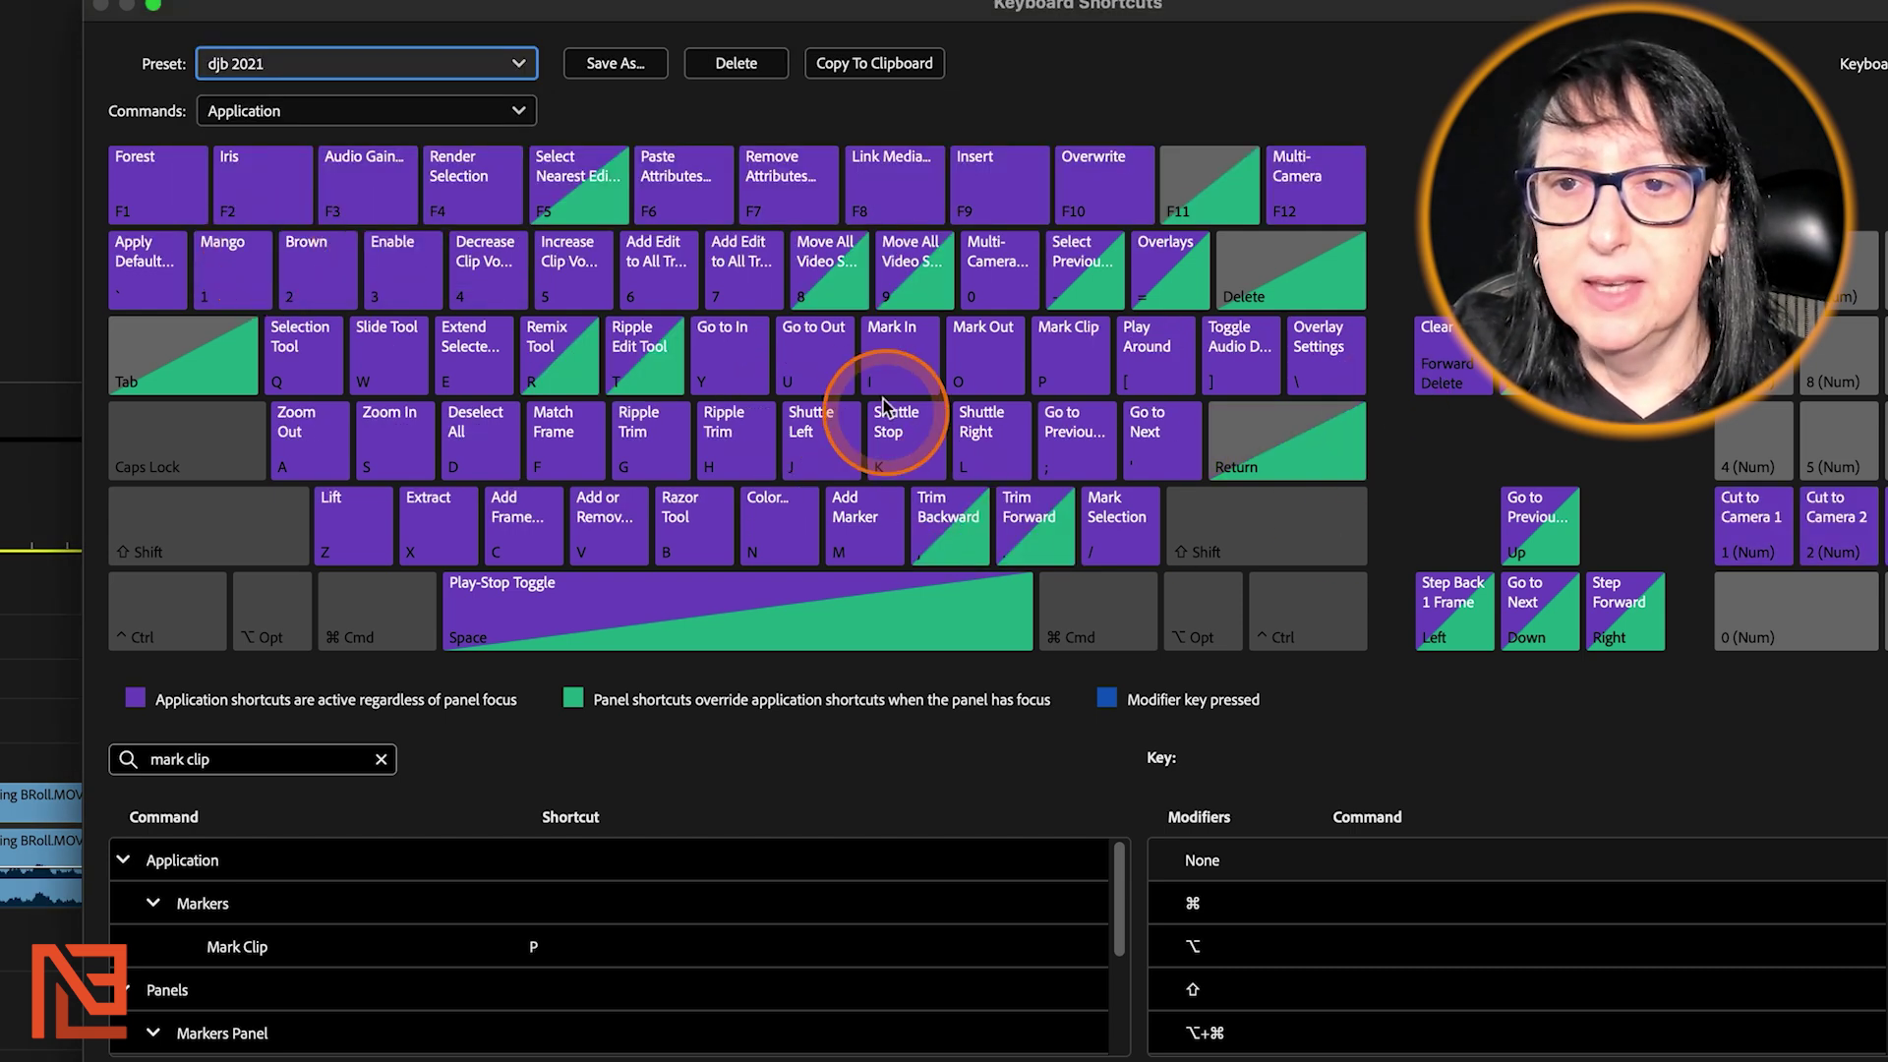
key("1")
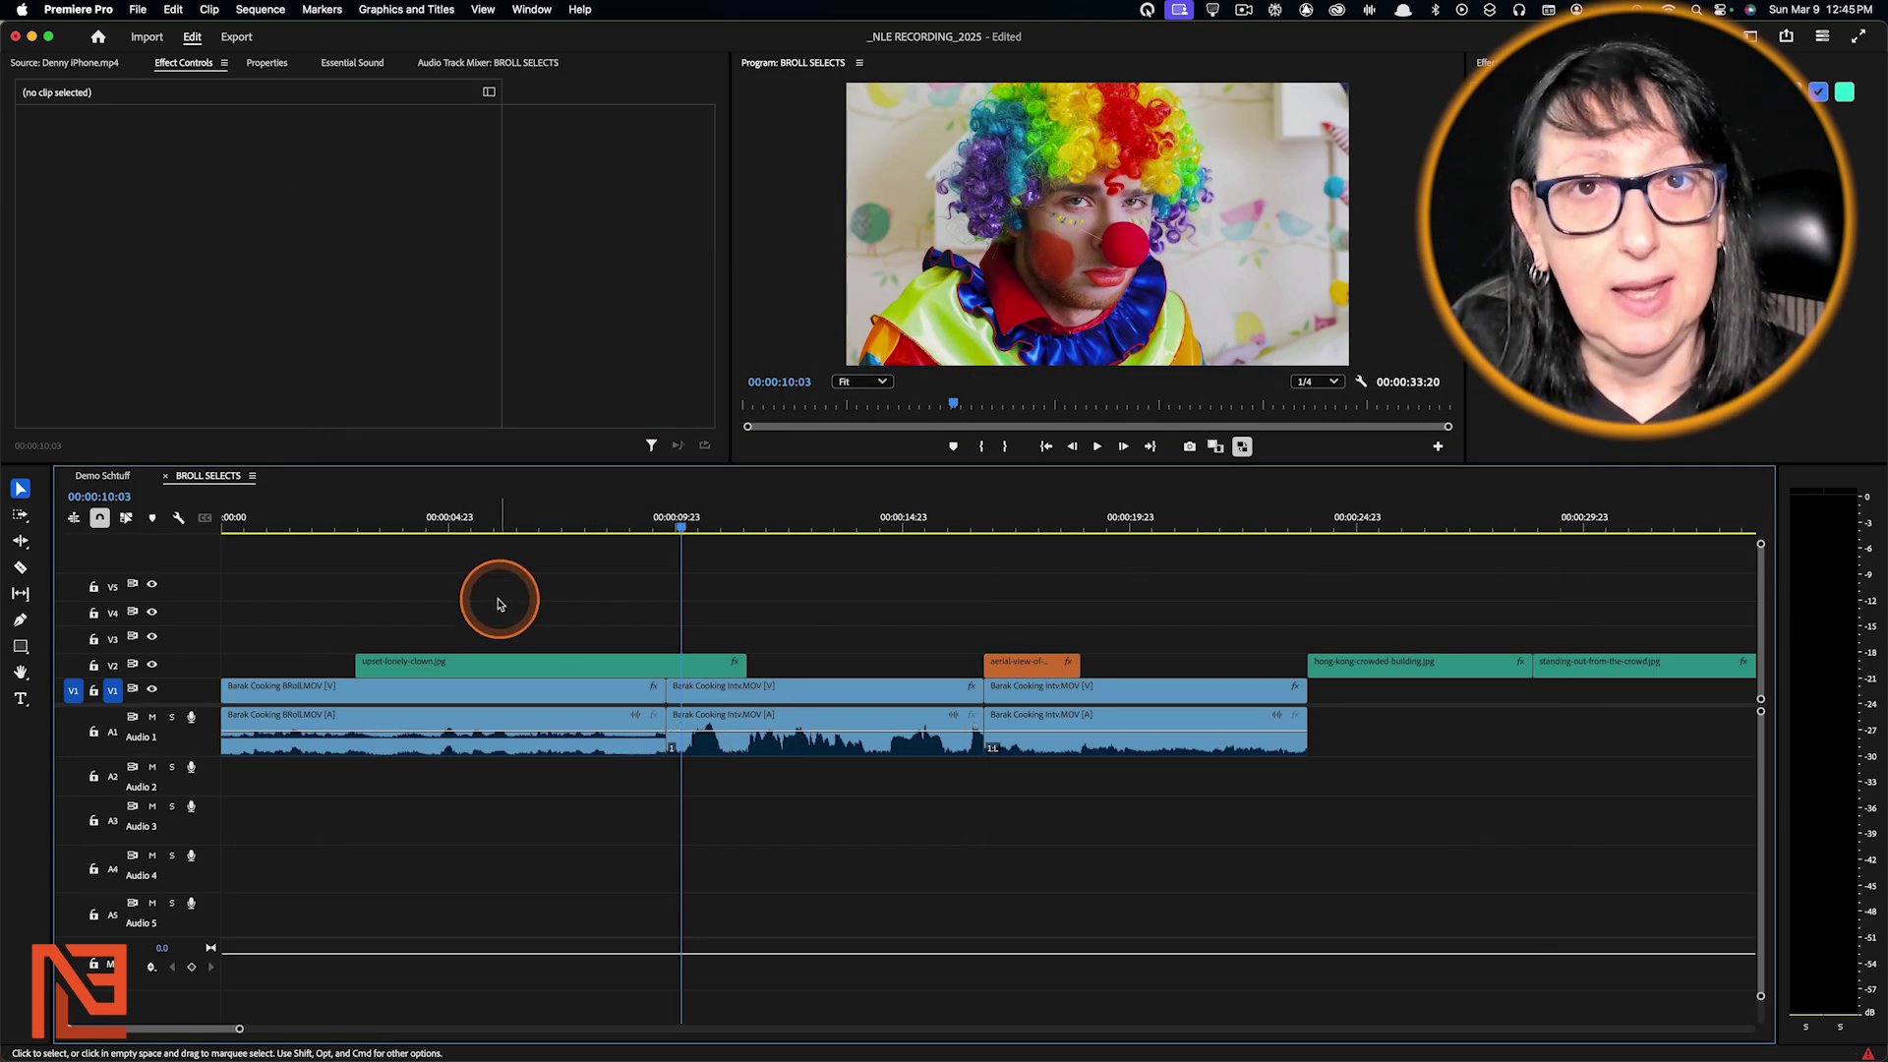
Target only video track V2, with V1 untargeted, and place the playhead over the clown image at 00:00:06:14
left_click(492, 528)
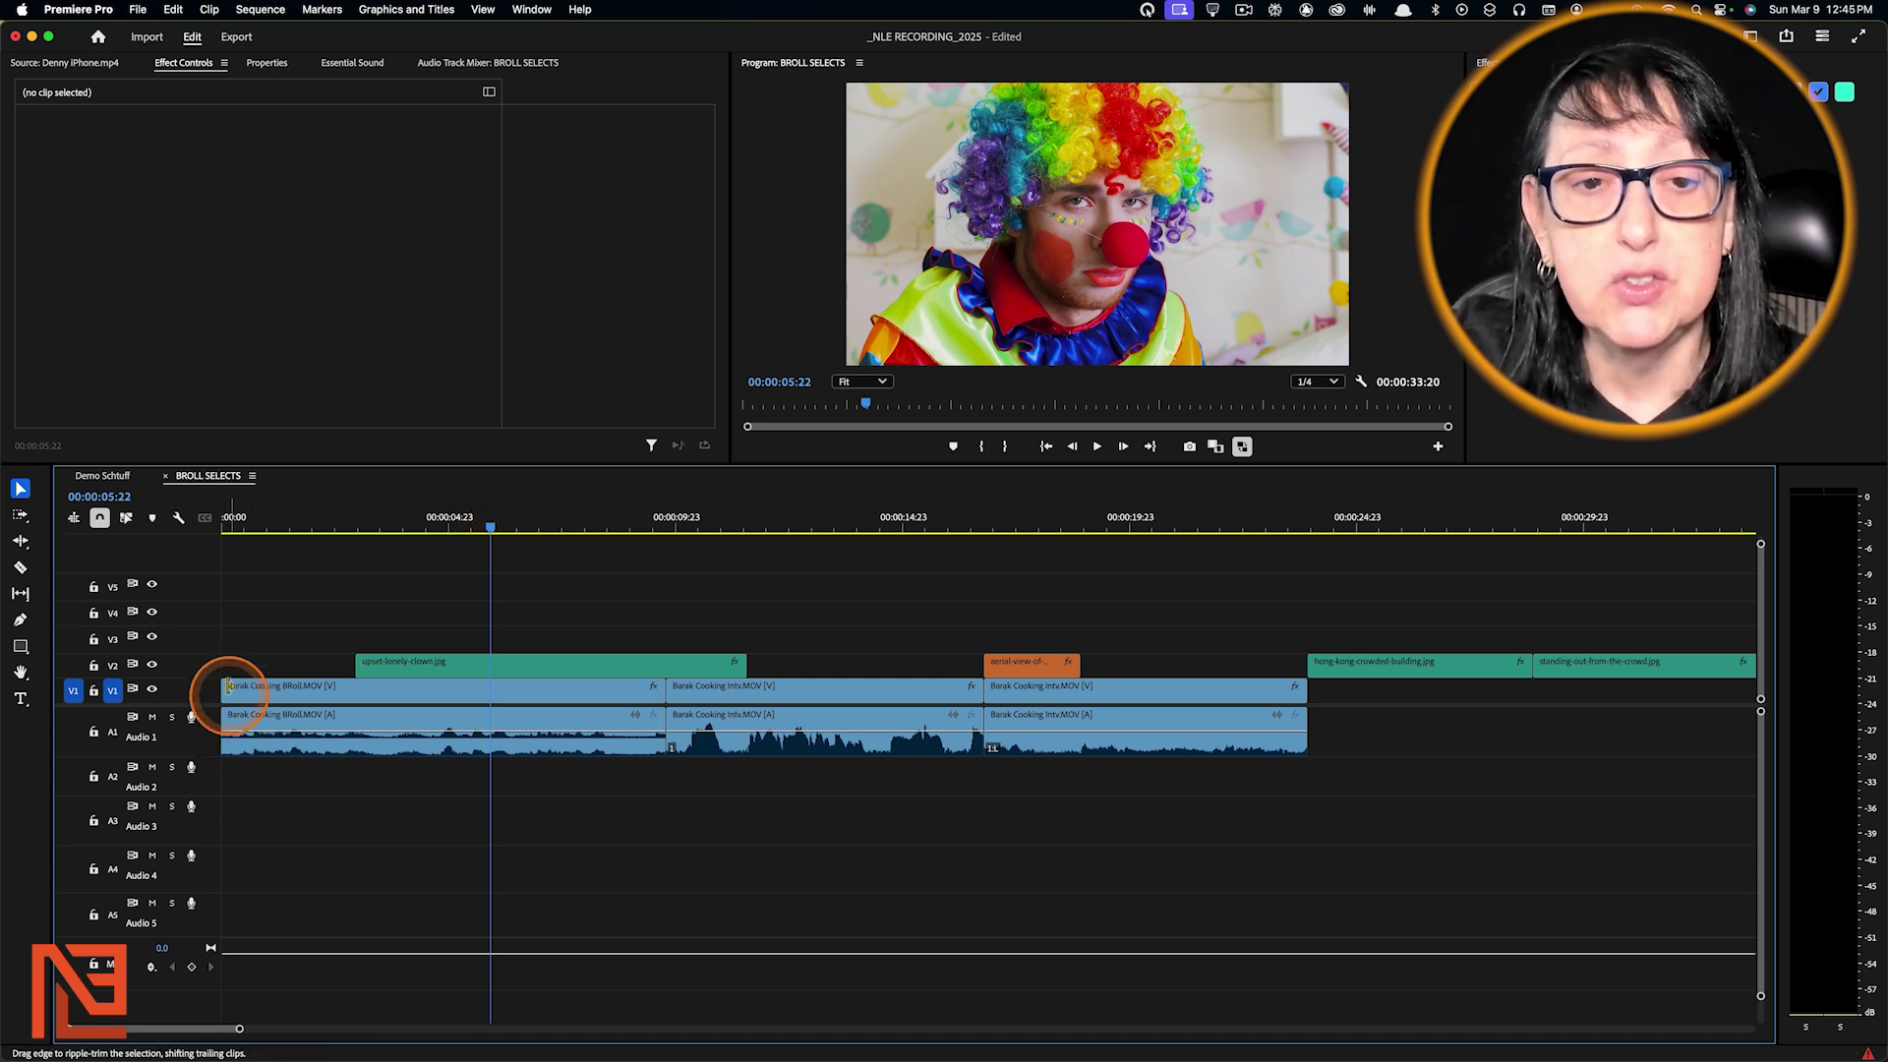
left_click(112, 665)
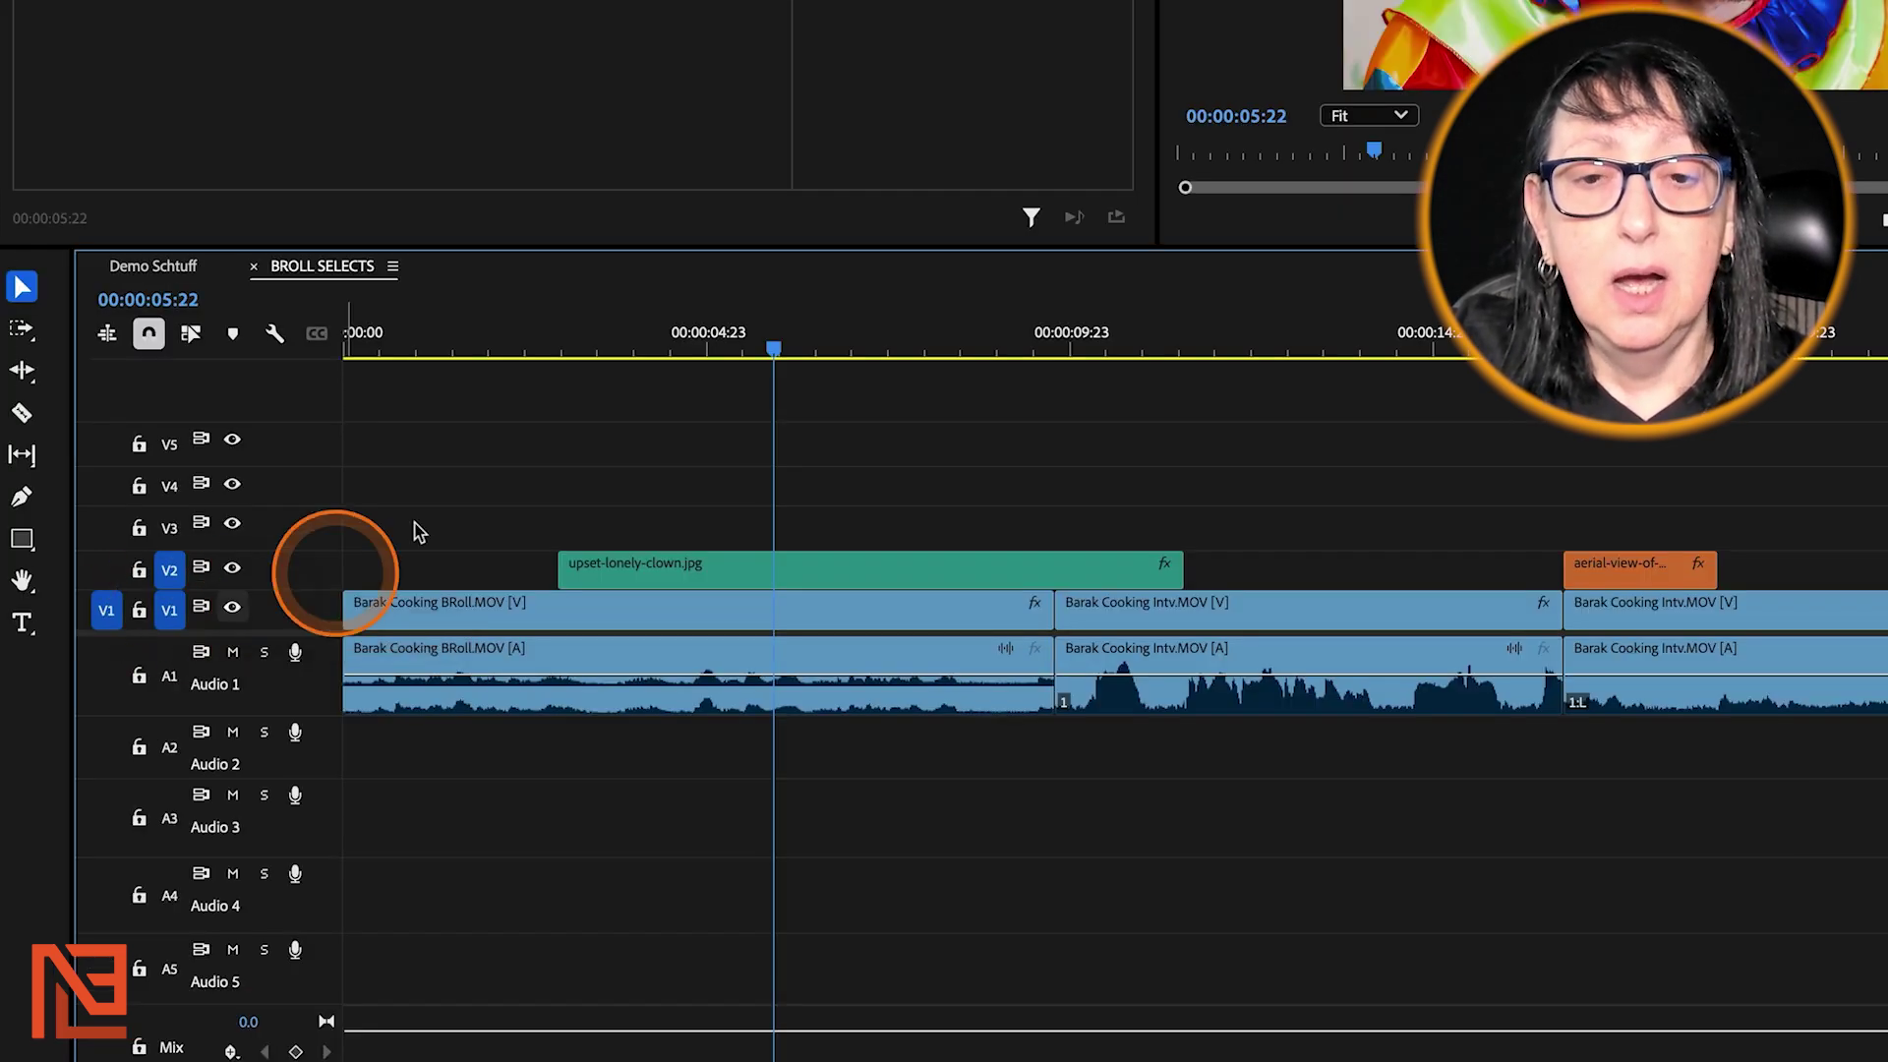
left_click_drag(581, 337, 1003, 352)
left_click_drag(909, 399, 747, 443)
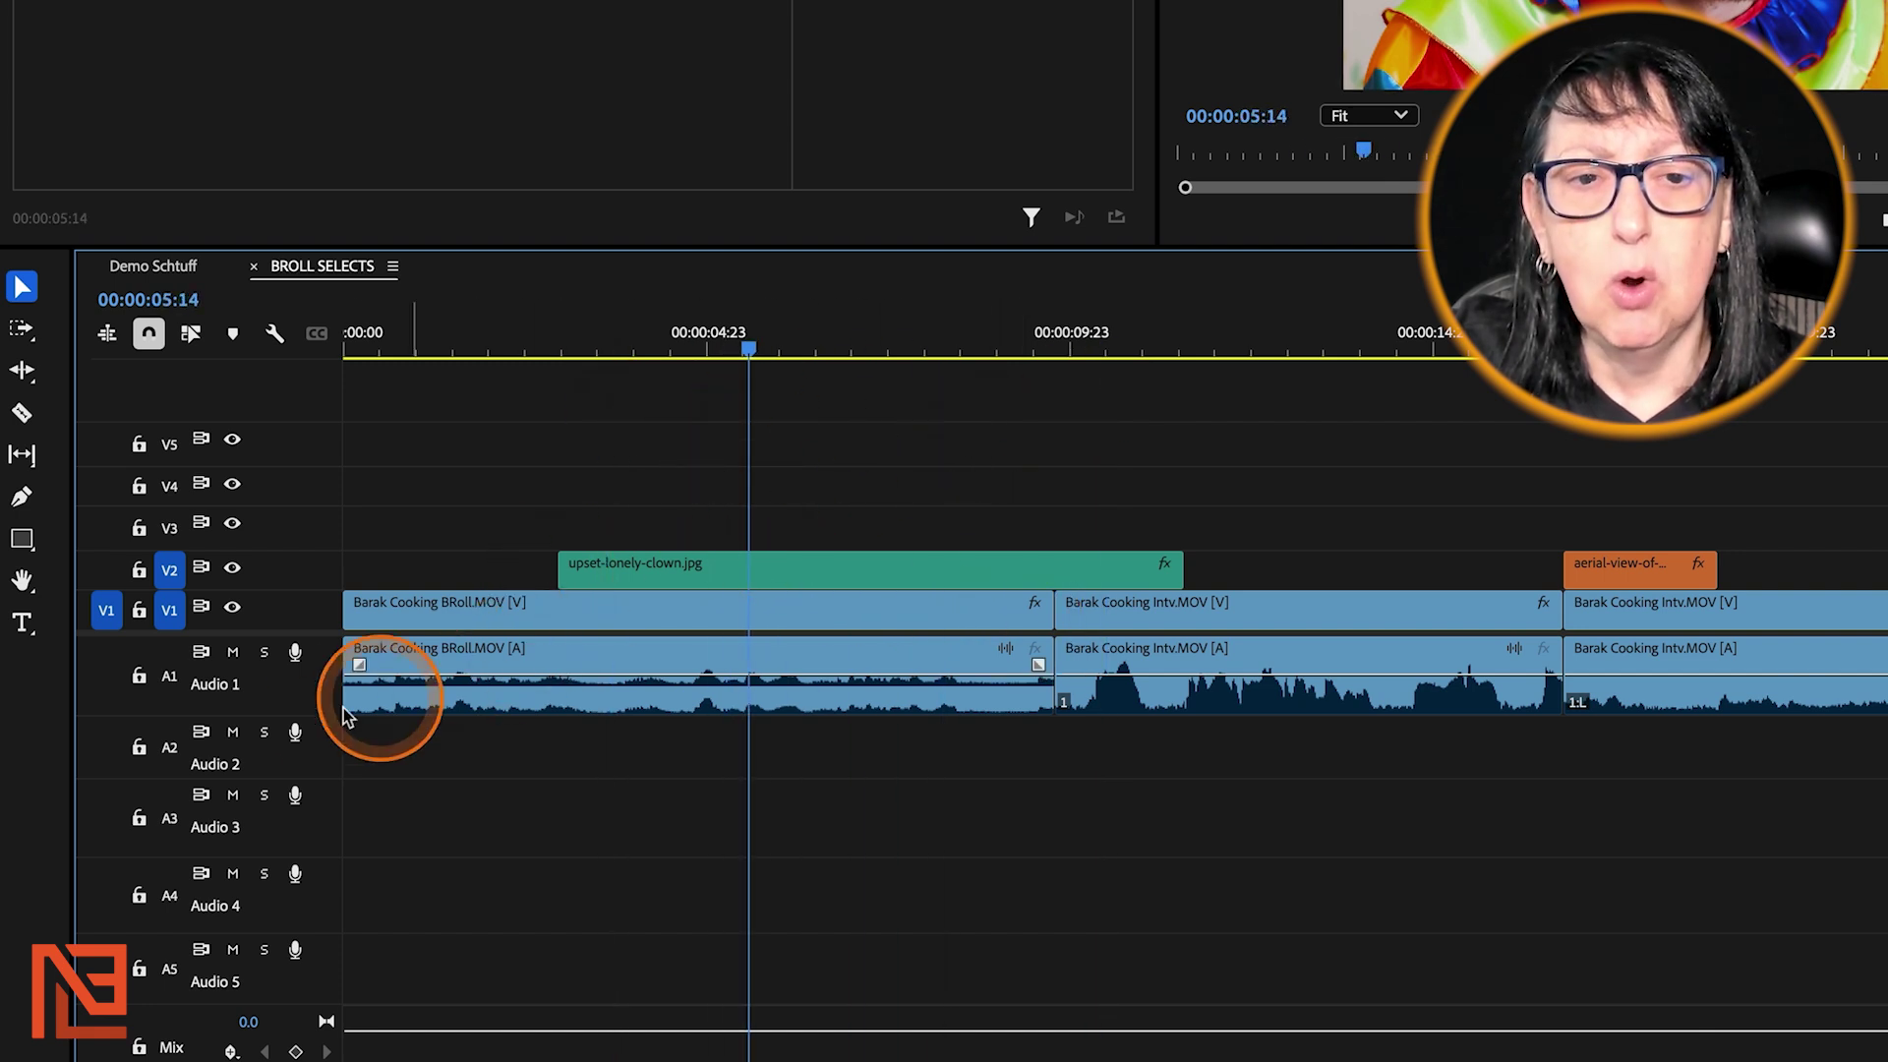
left_click(169, 610)
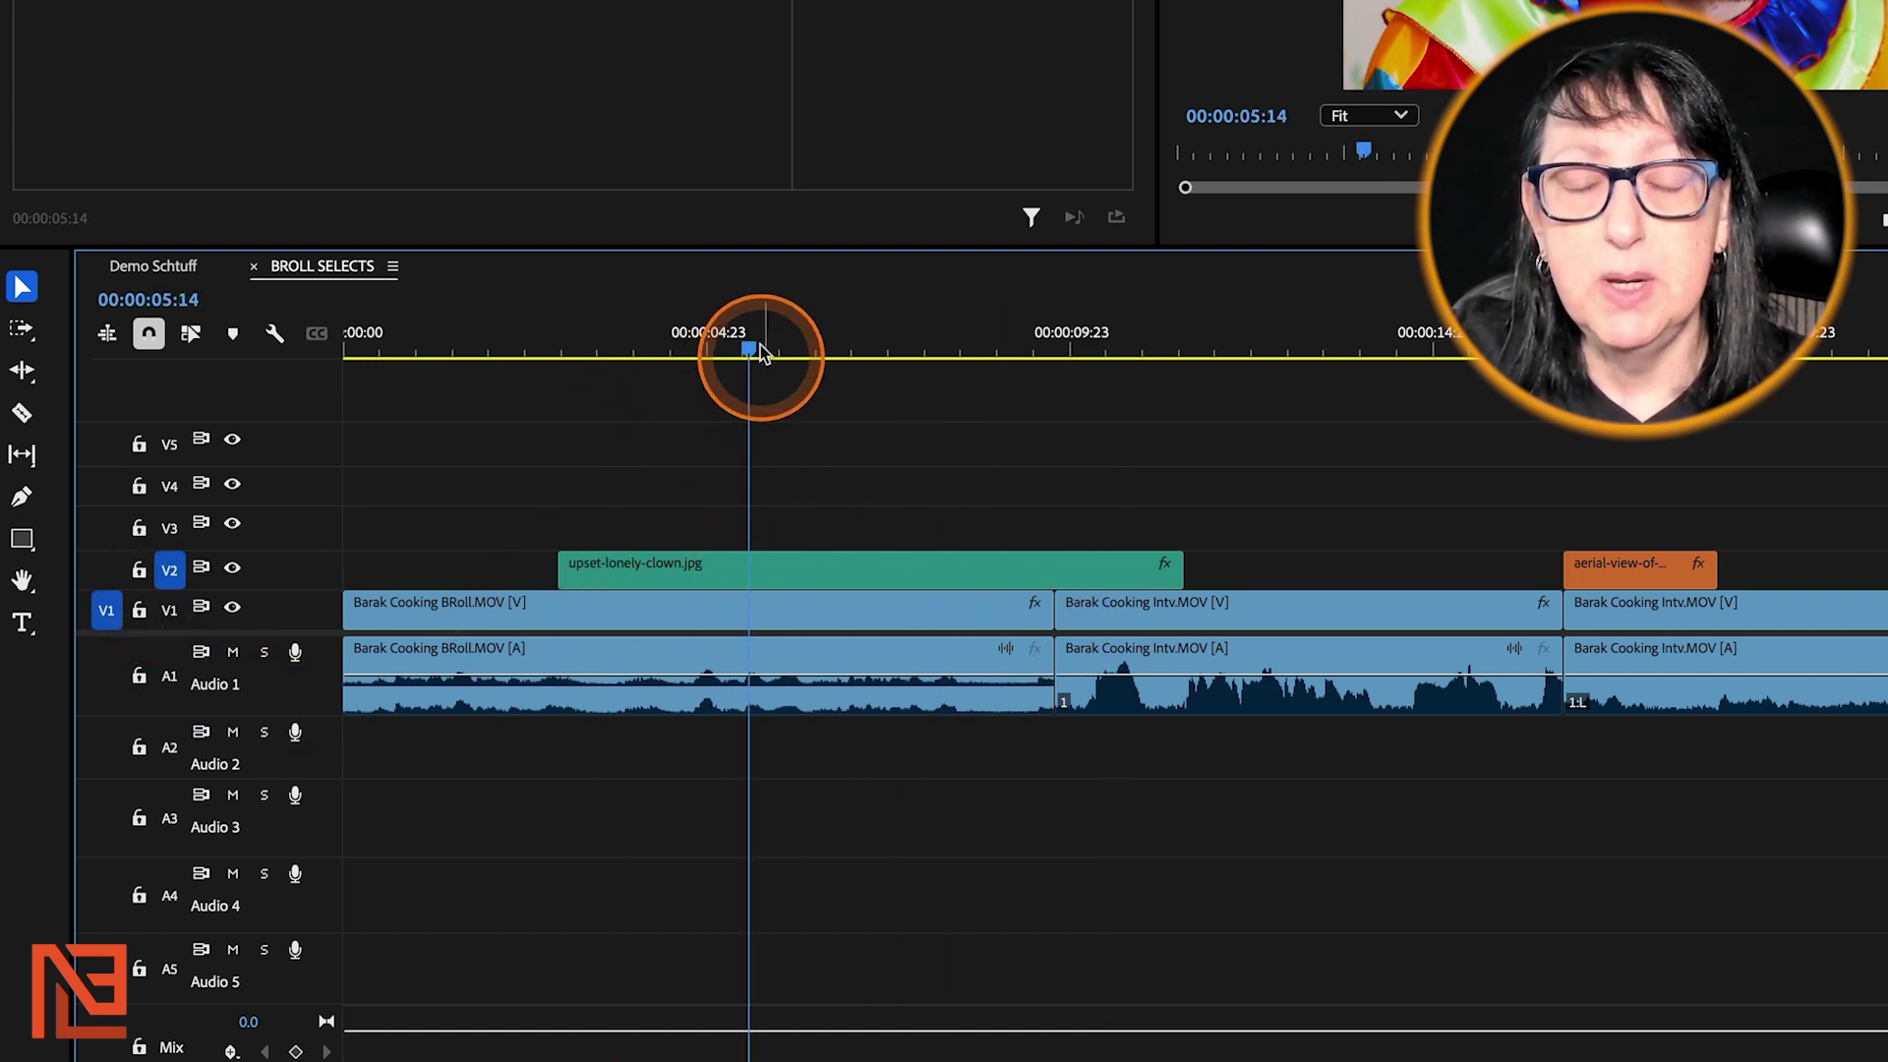
left_click(826, 324)
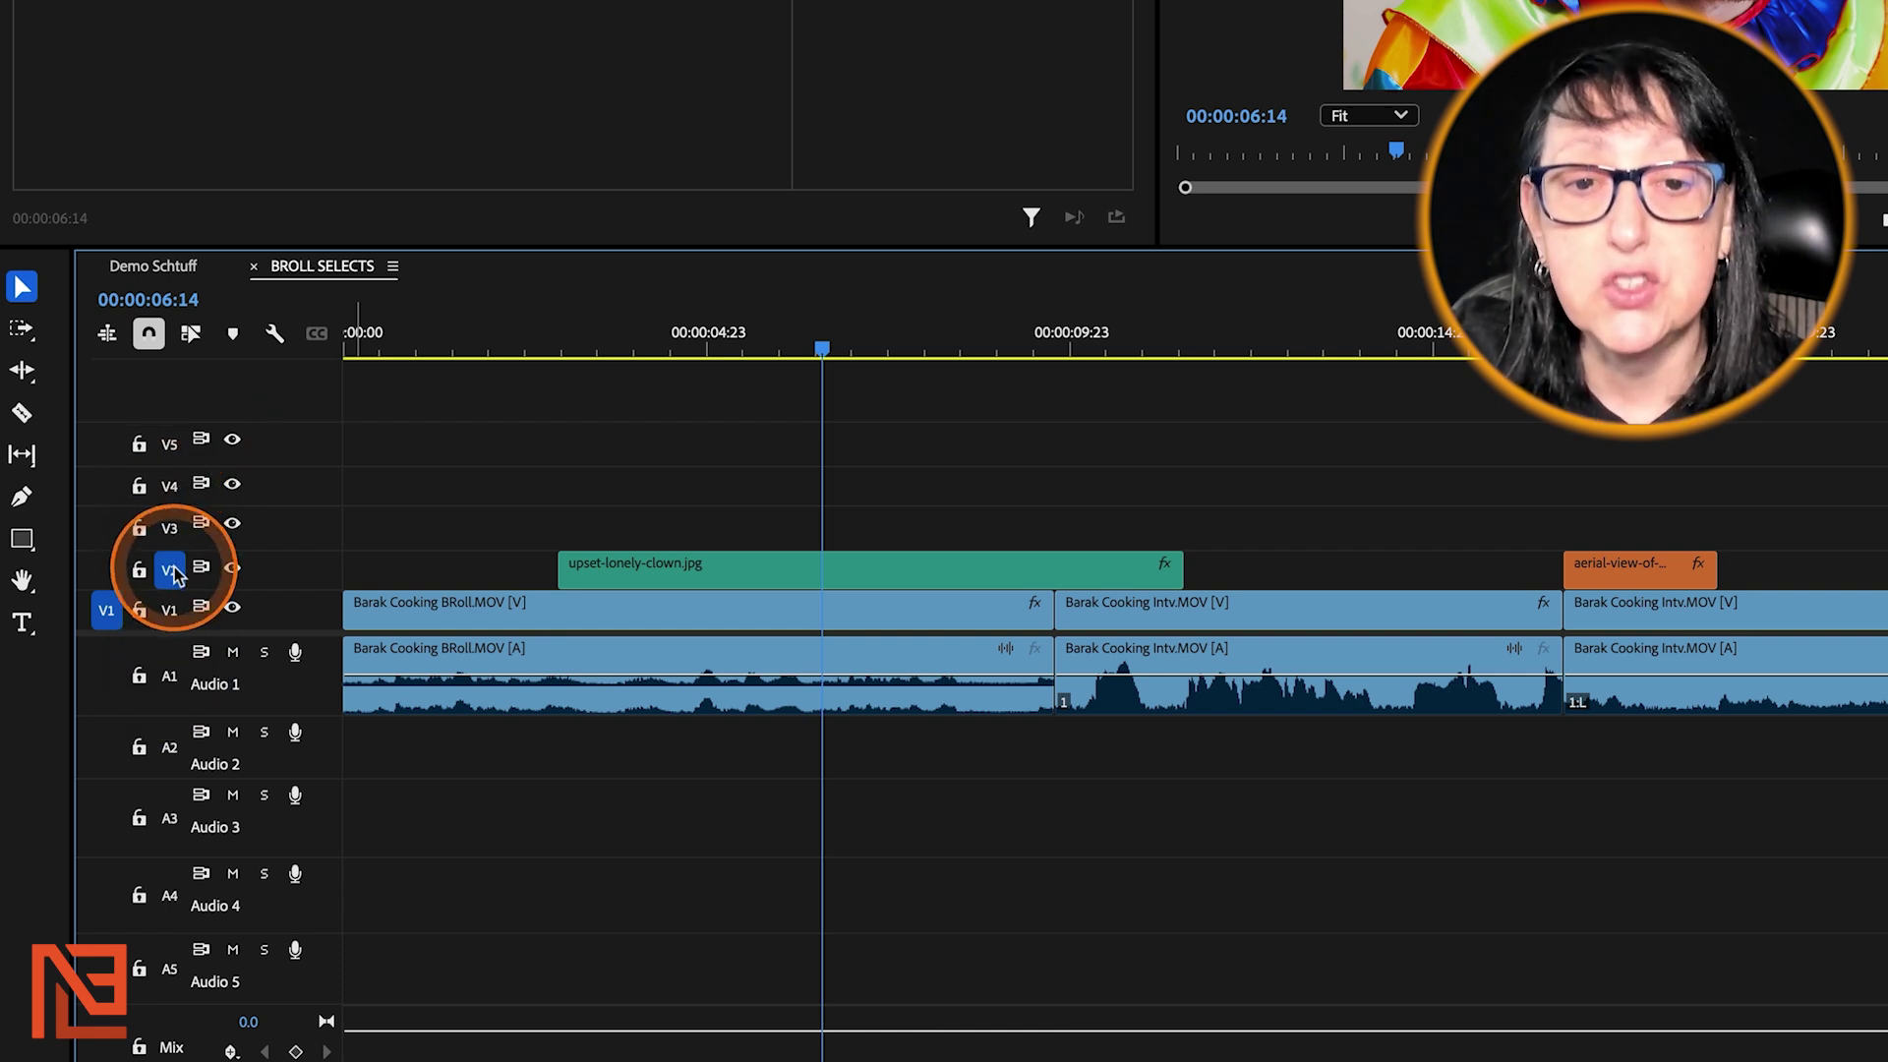
Switch track targeting from V2 to V1 and back to V2
left_click(169, 610)
left_click(169, 570)
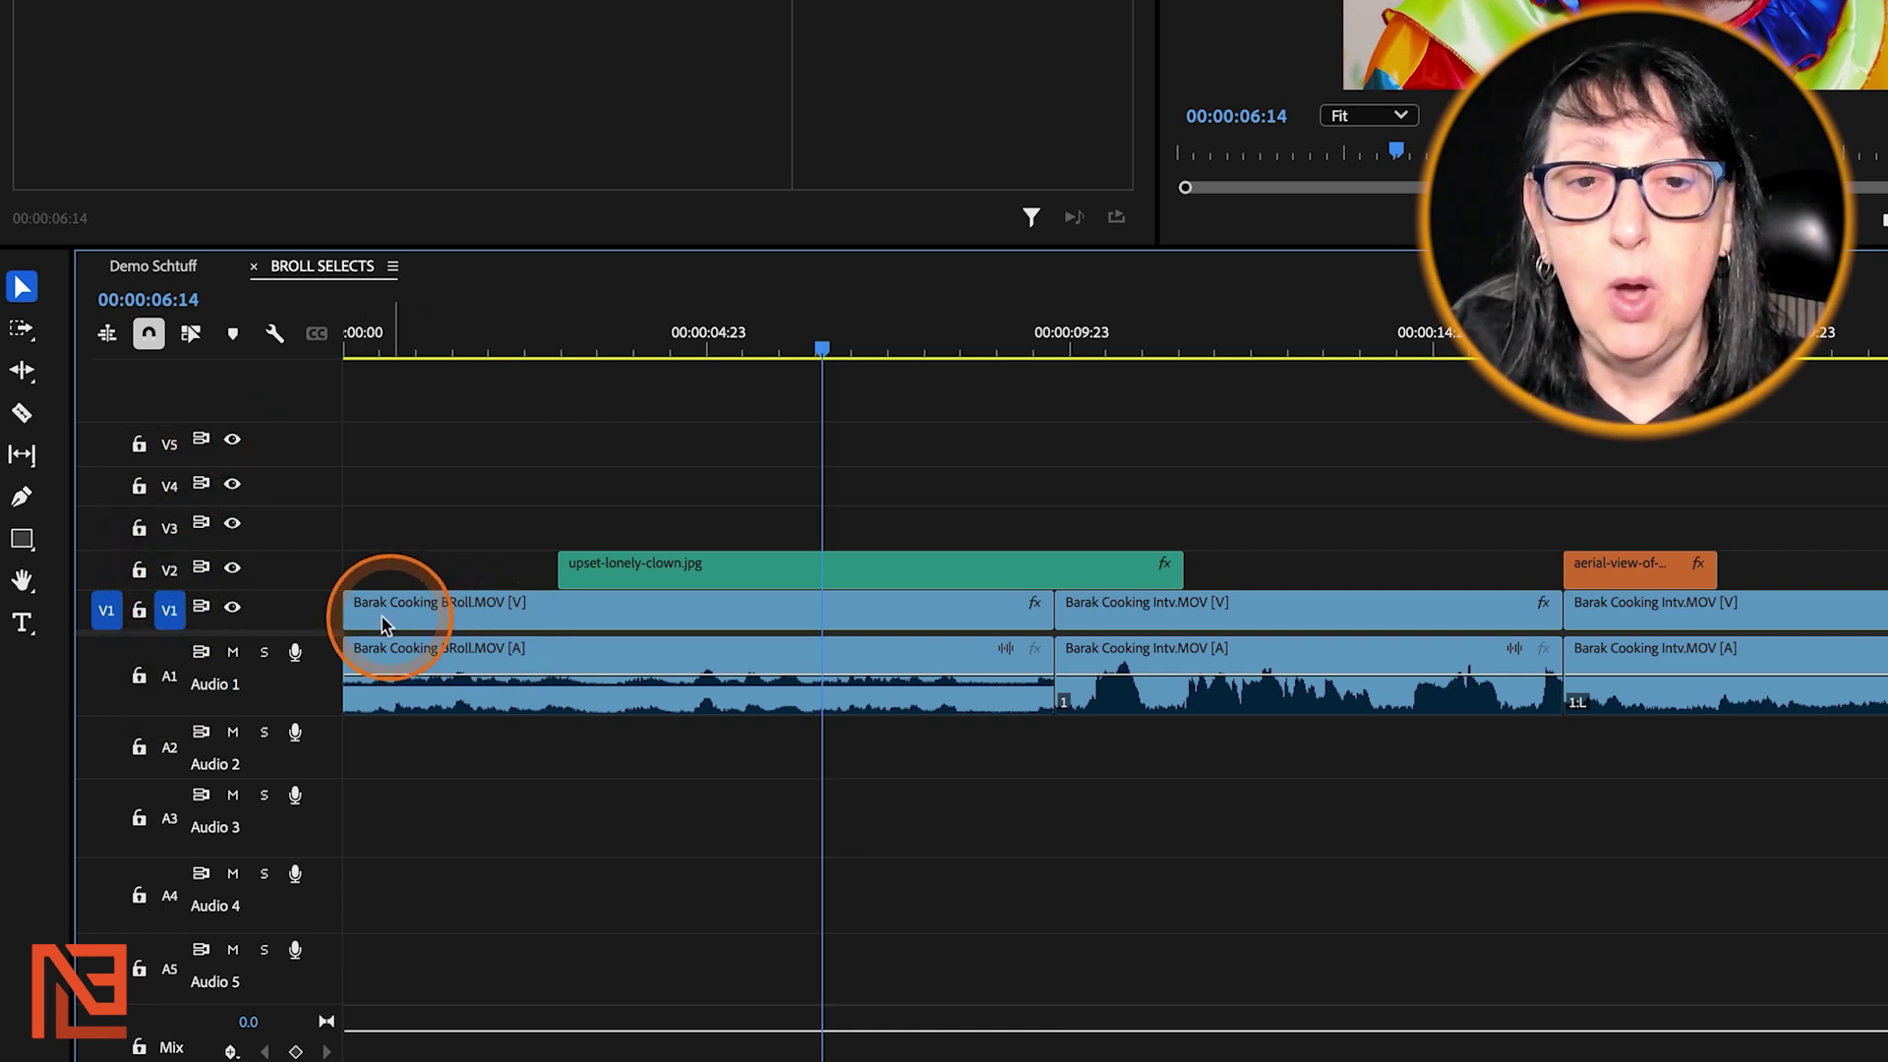
left_click(169, 570)
left_click(169, 610)
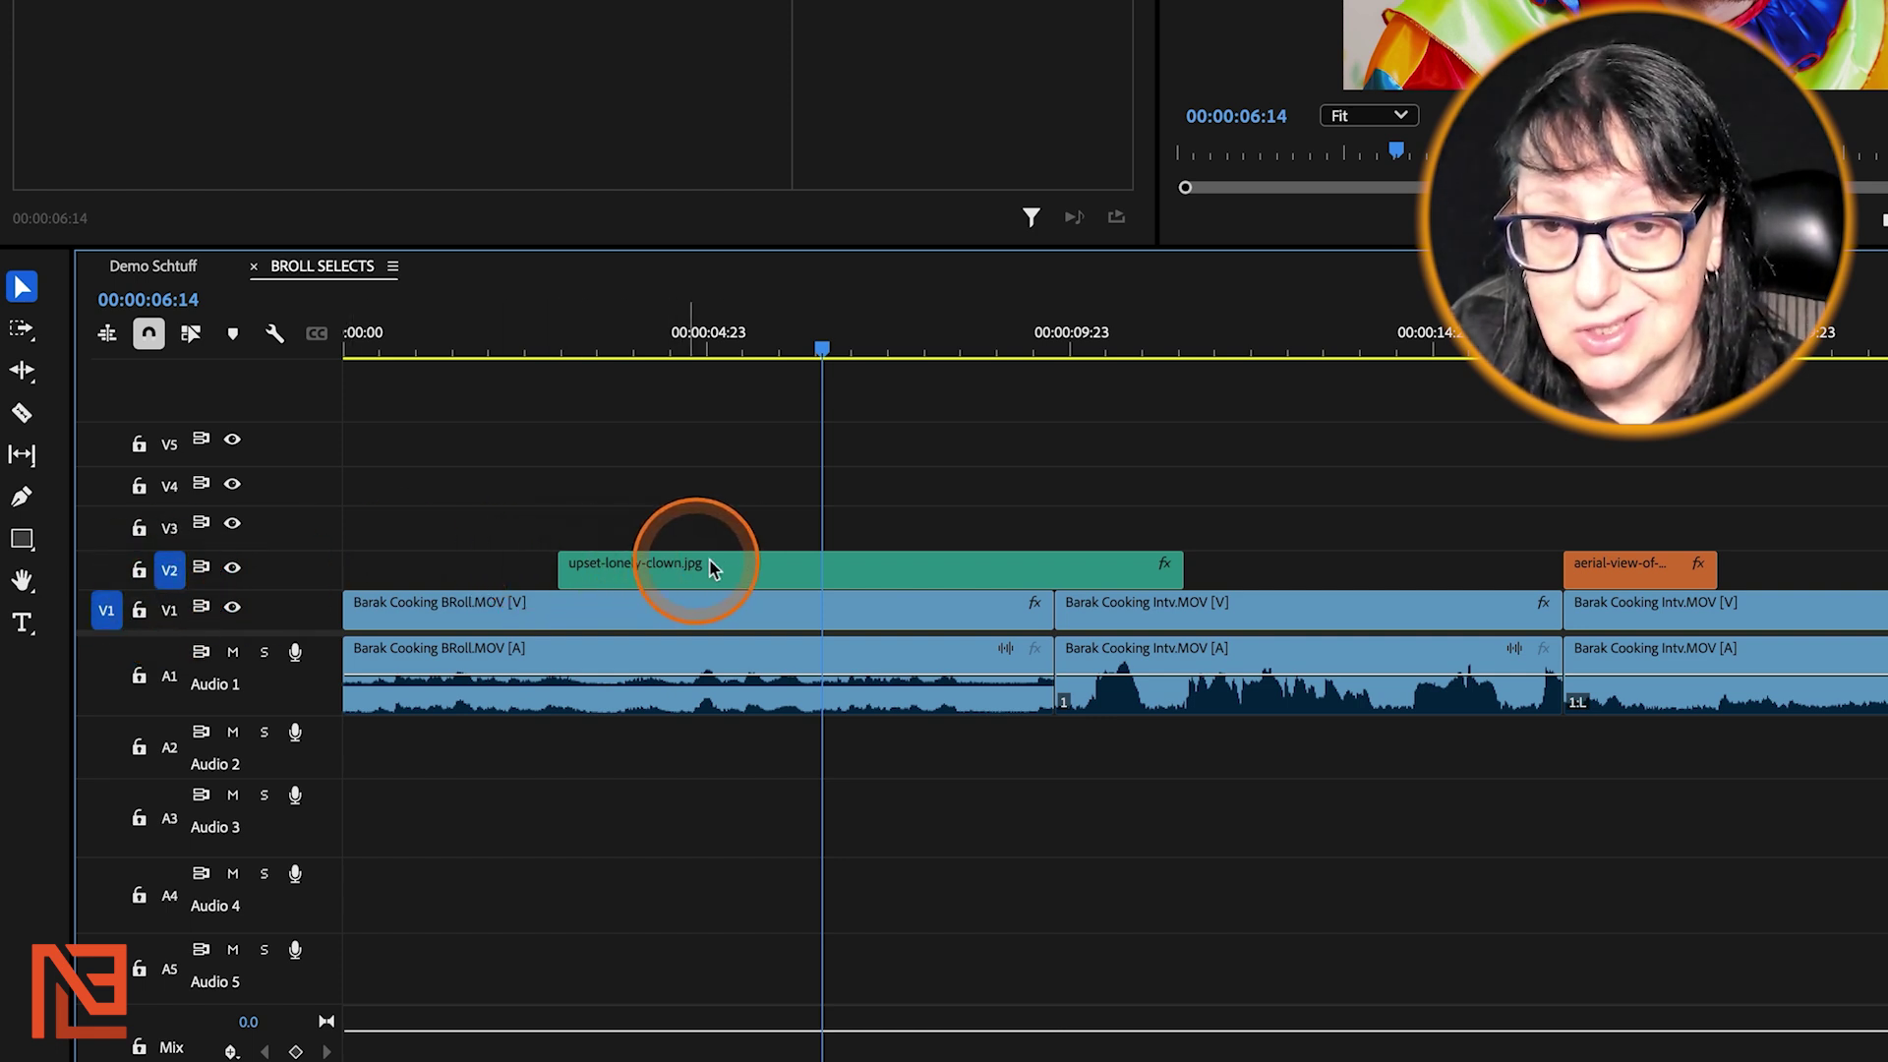
Mark upset-lonely-clown.jpg as the In-to-Out range with the playhead at 00:00:07:01, and move the playhead to 00:00:03:08
left_click(855, 332)
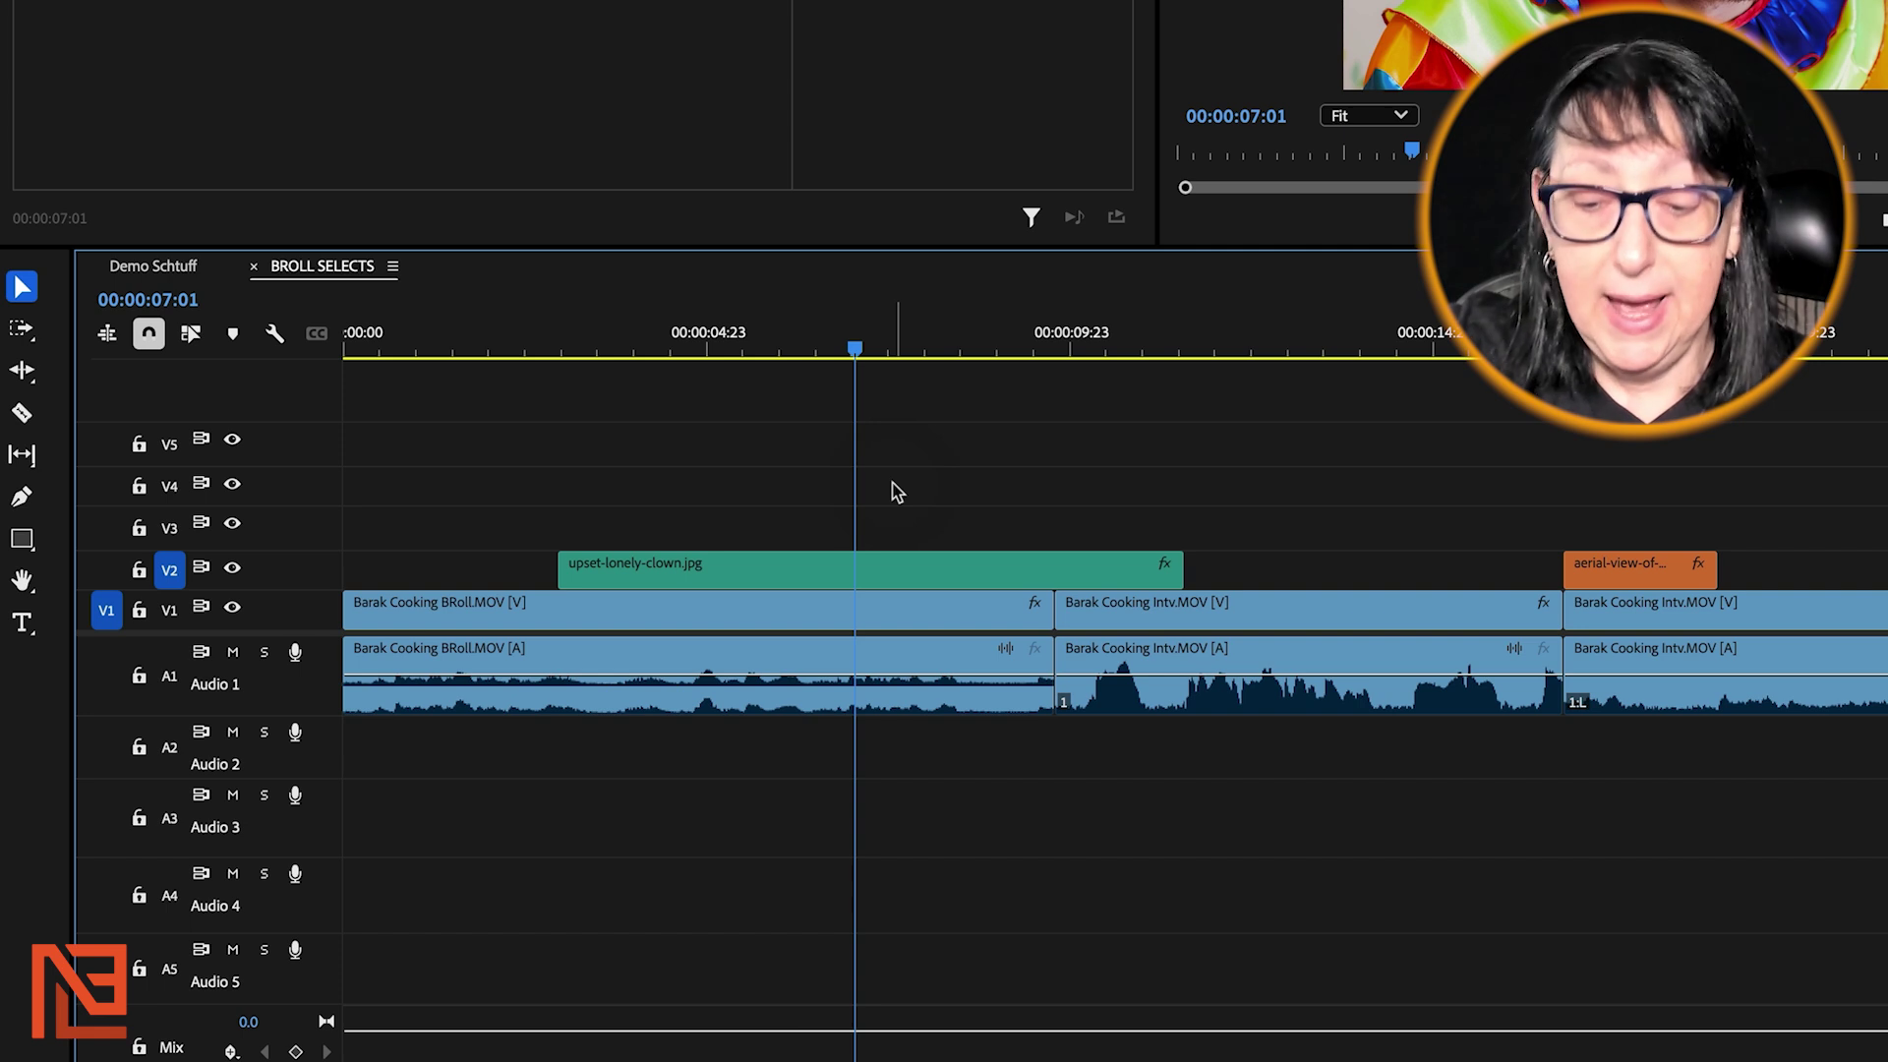
key("x")
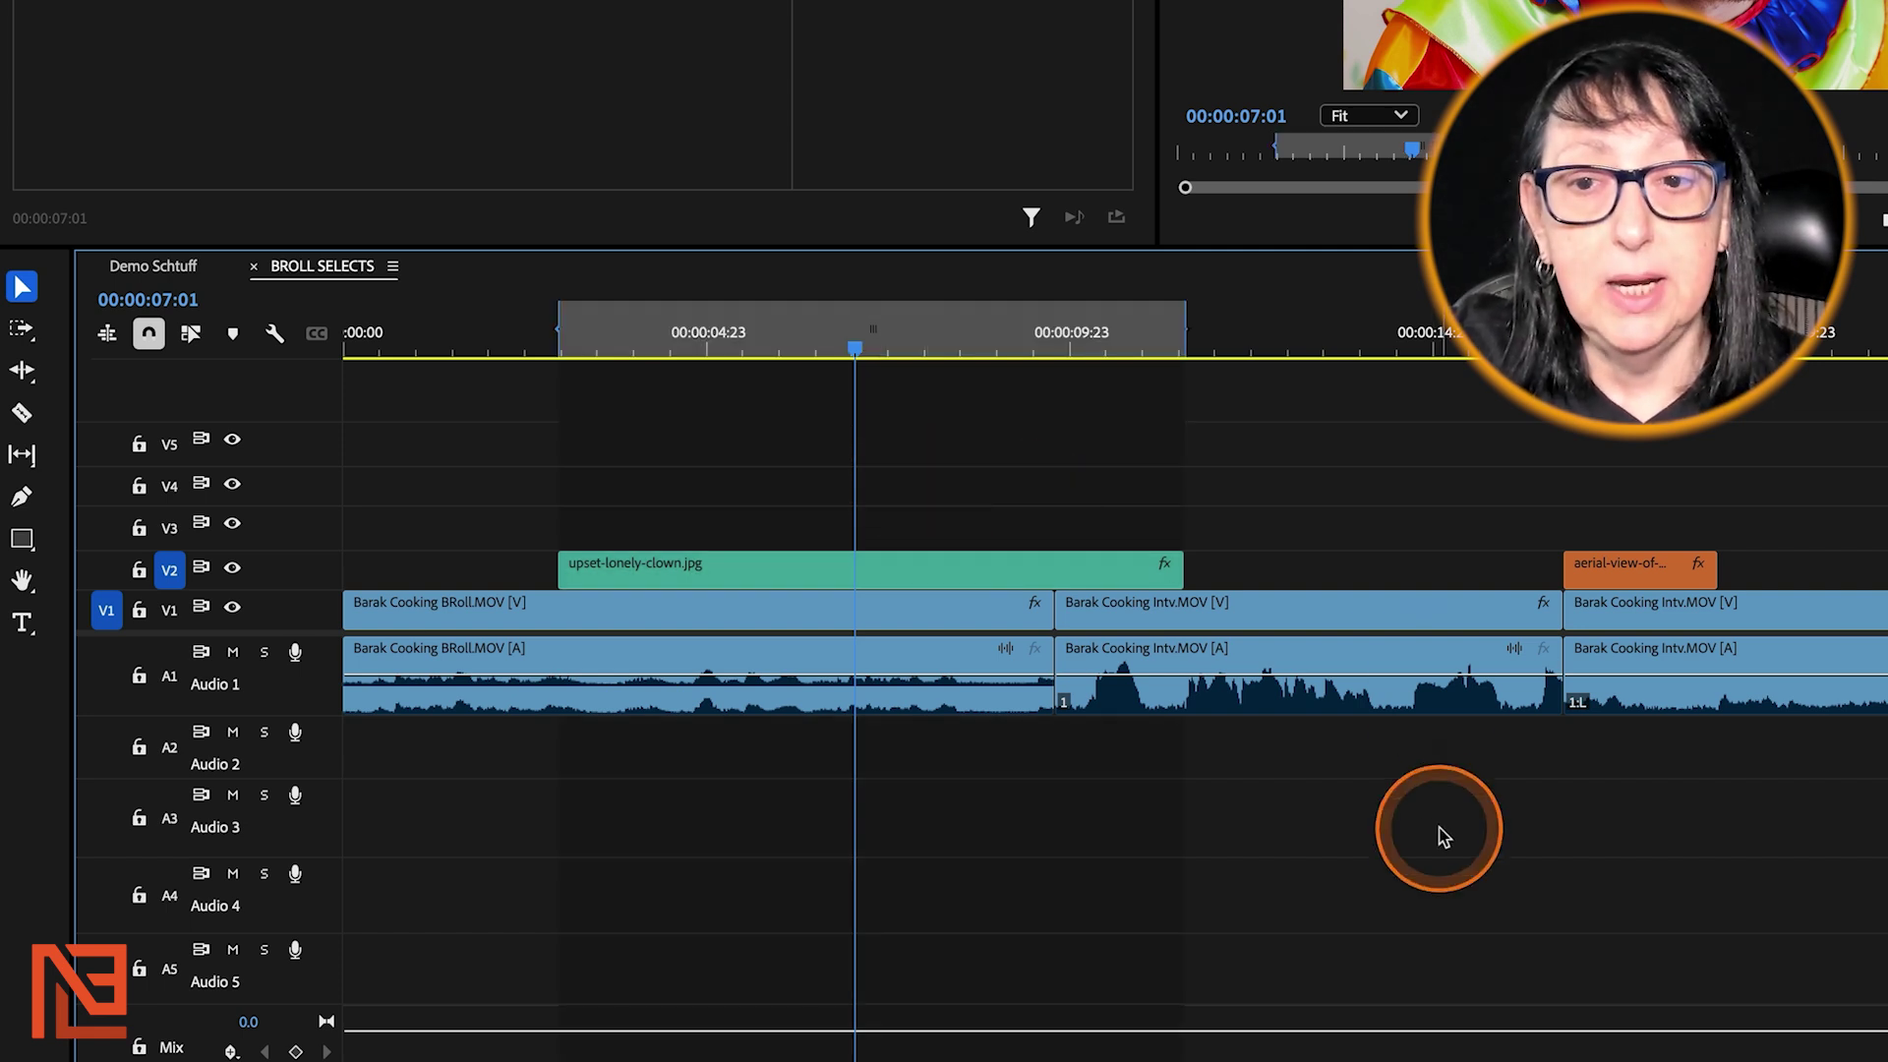
left_click(587, 340)
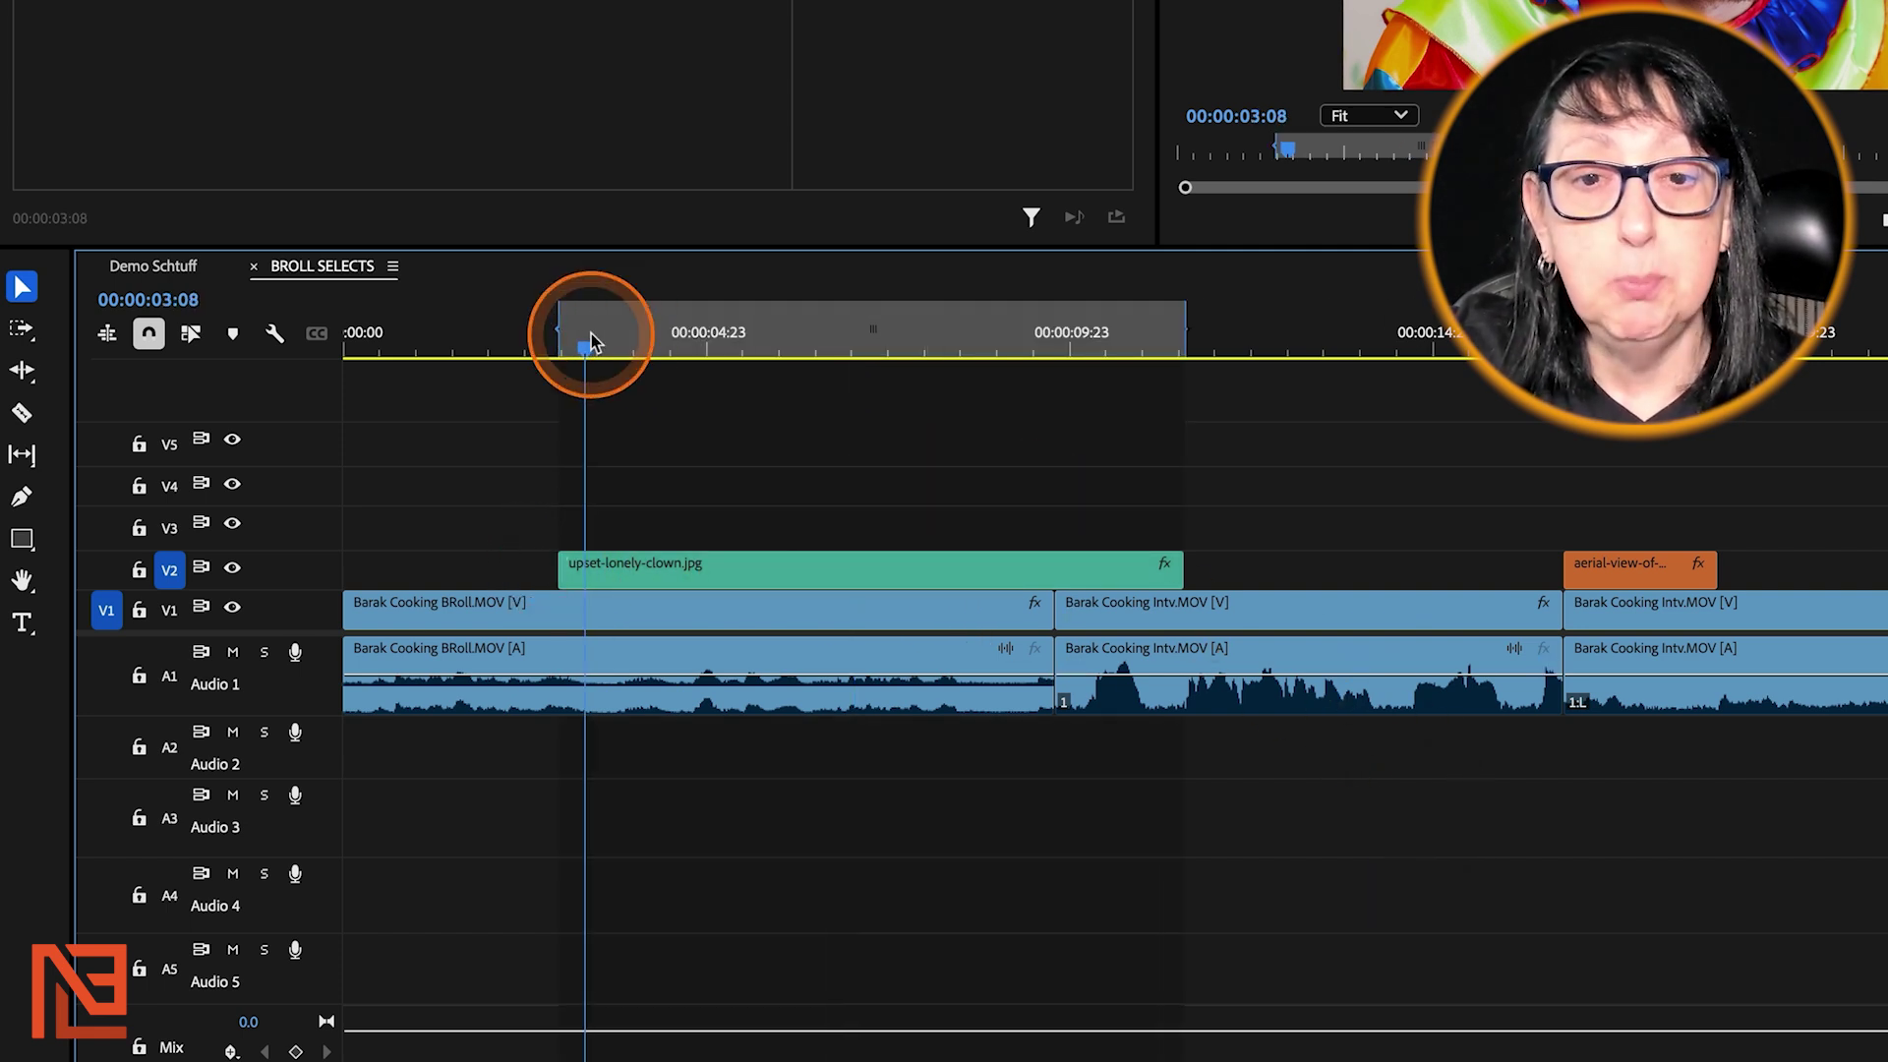
Jump to the marked range's In and Out points, and scrub back through the clown image to 00:00:06:22
key("shift+i")
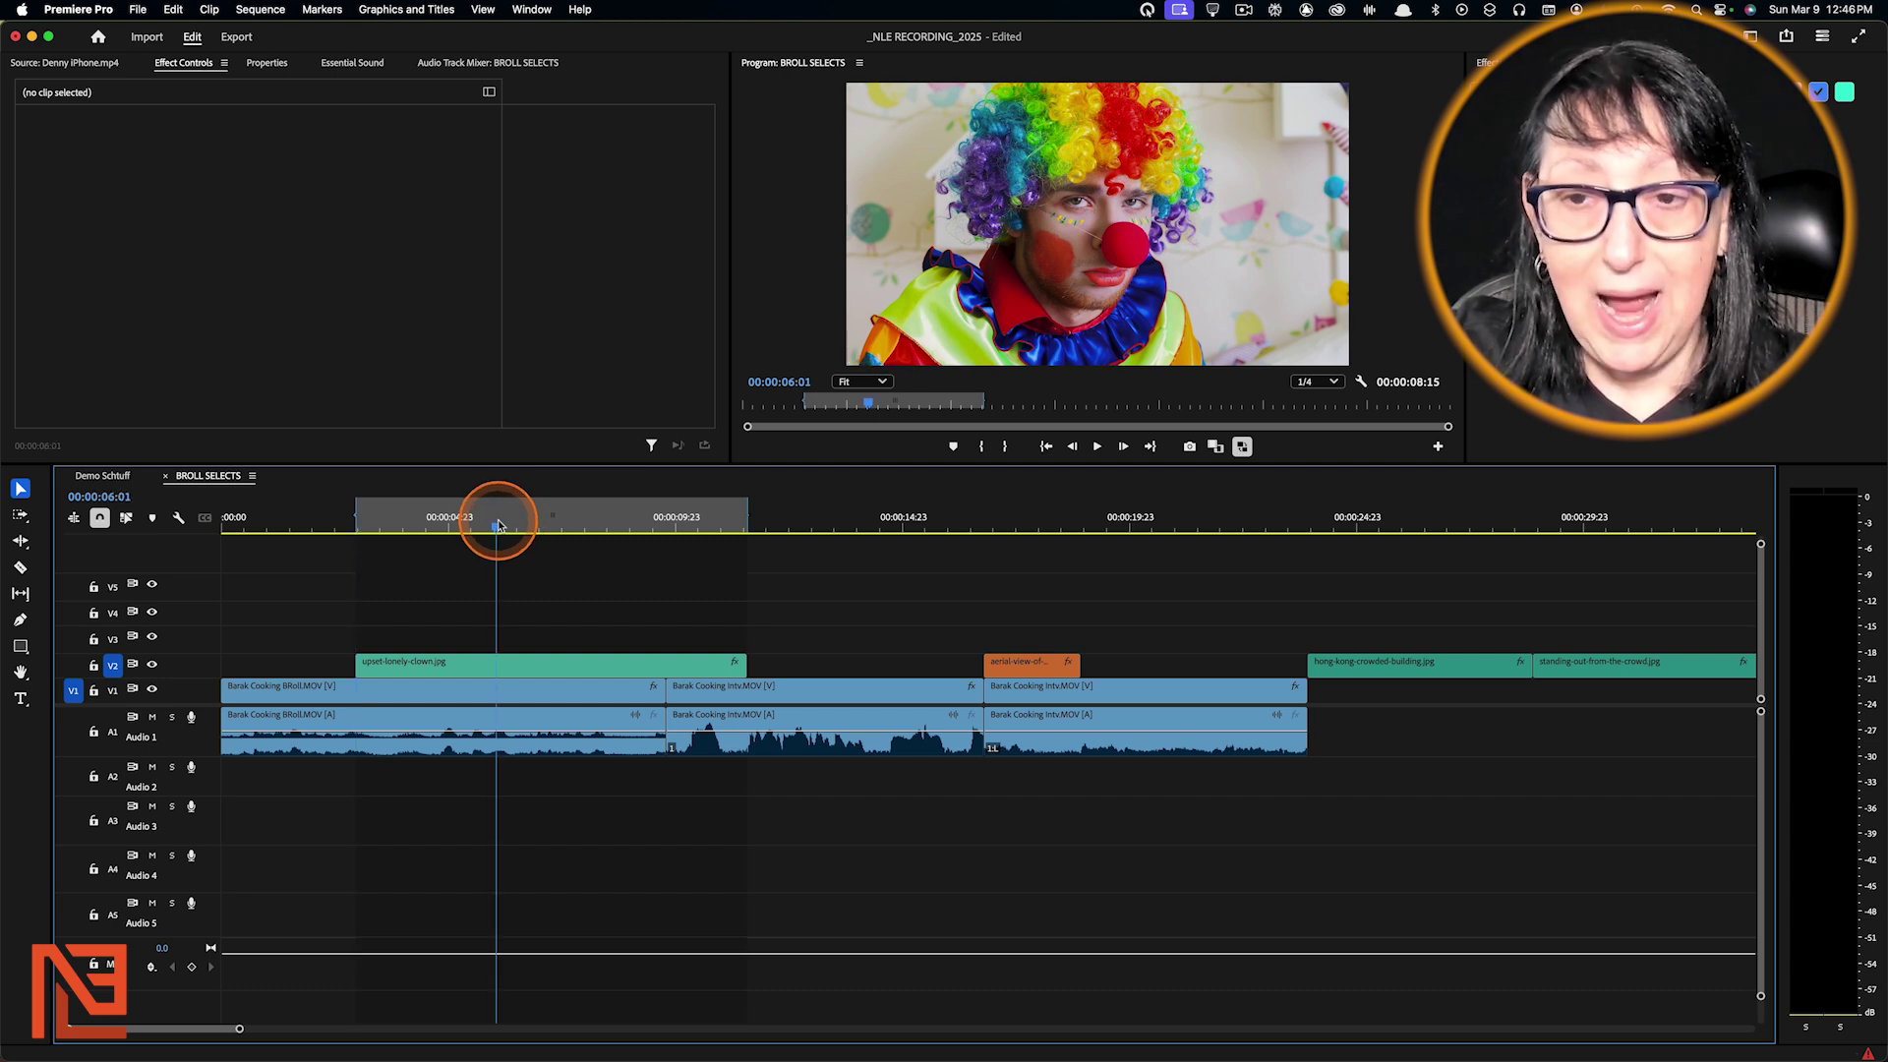
key("shift+o")
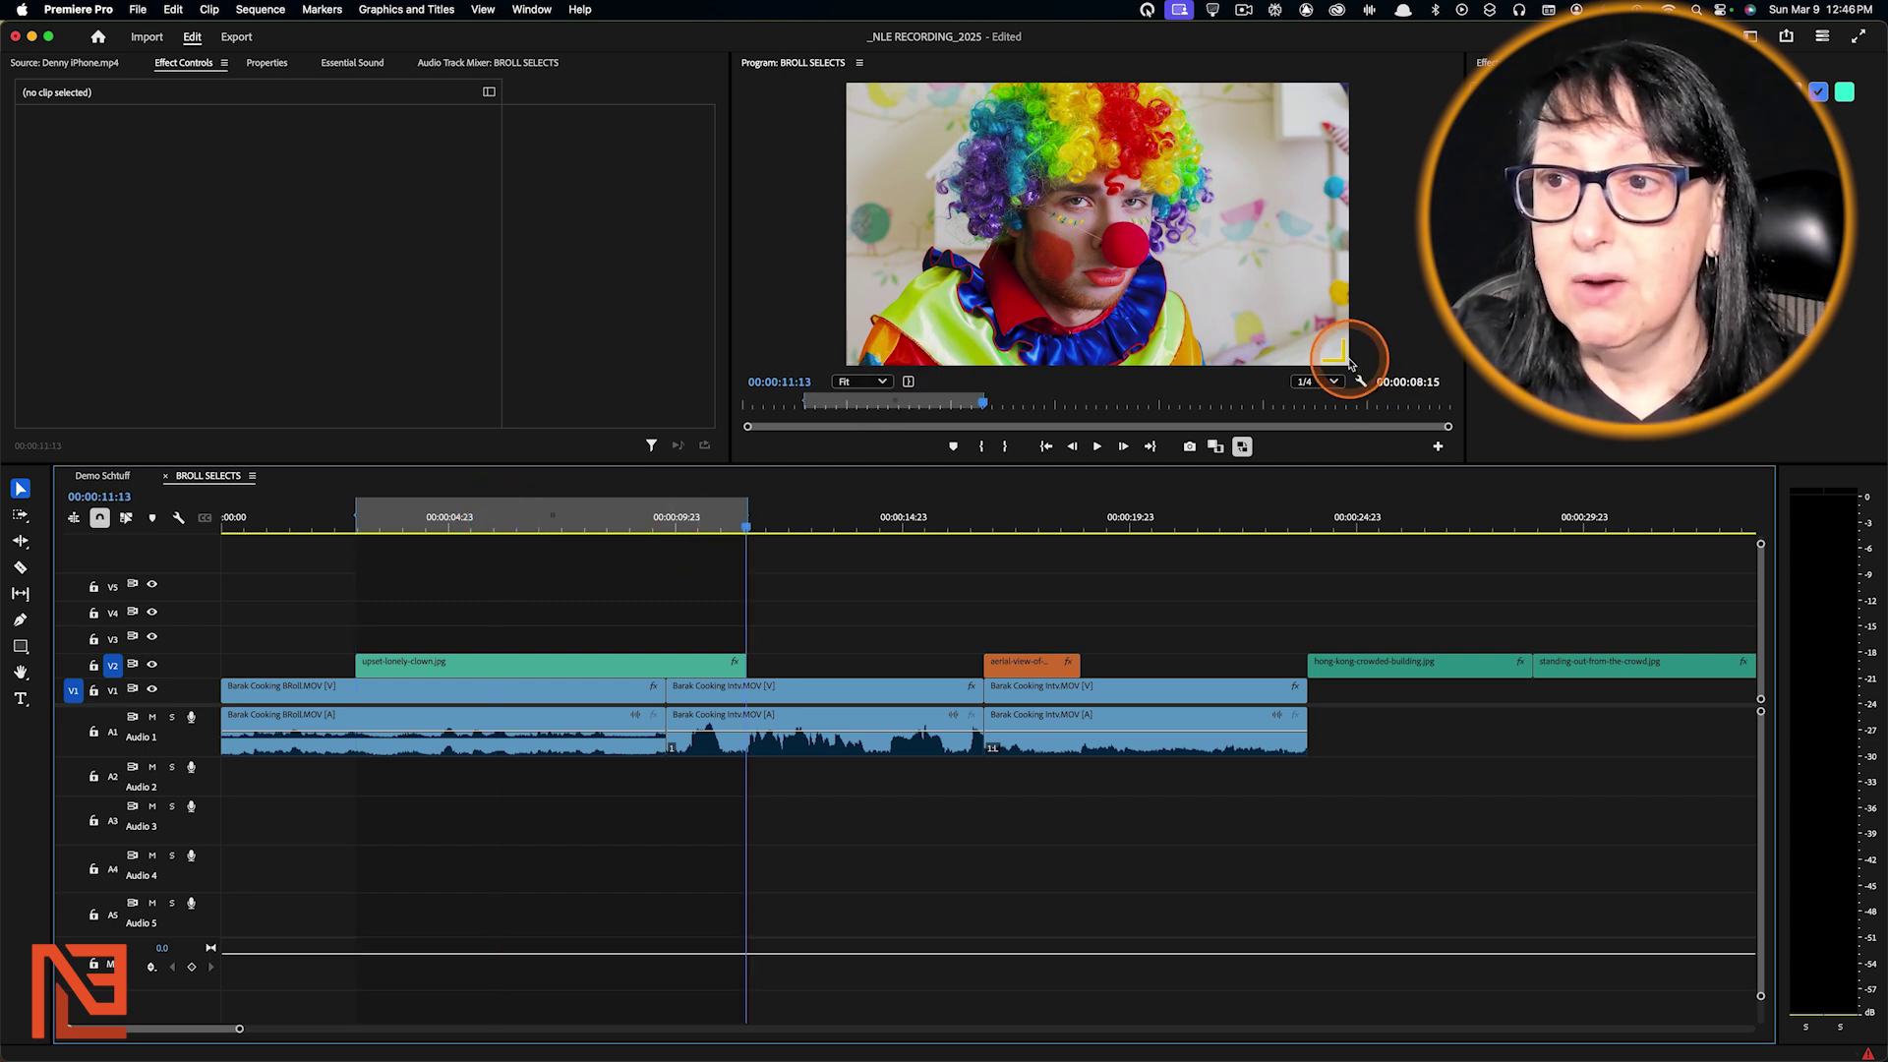
left_click(636, 524)
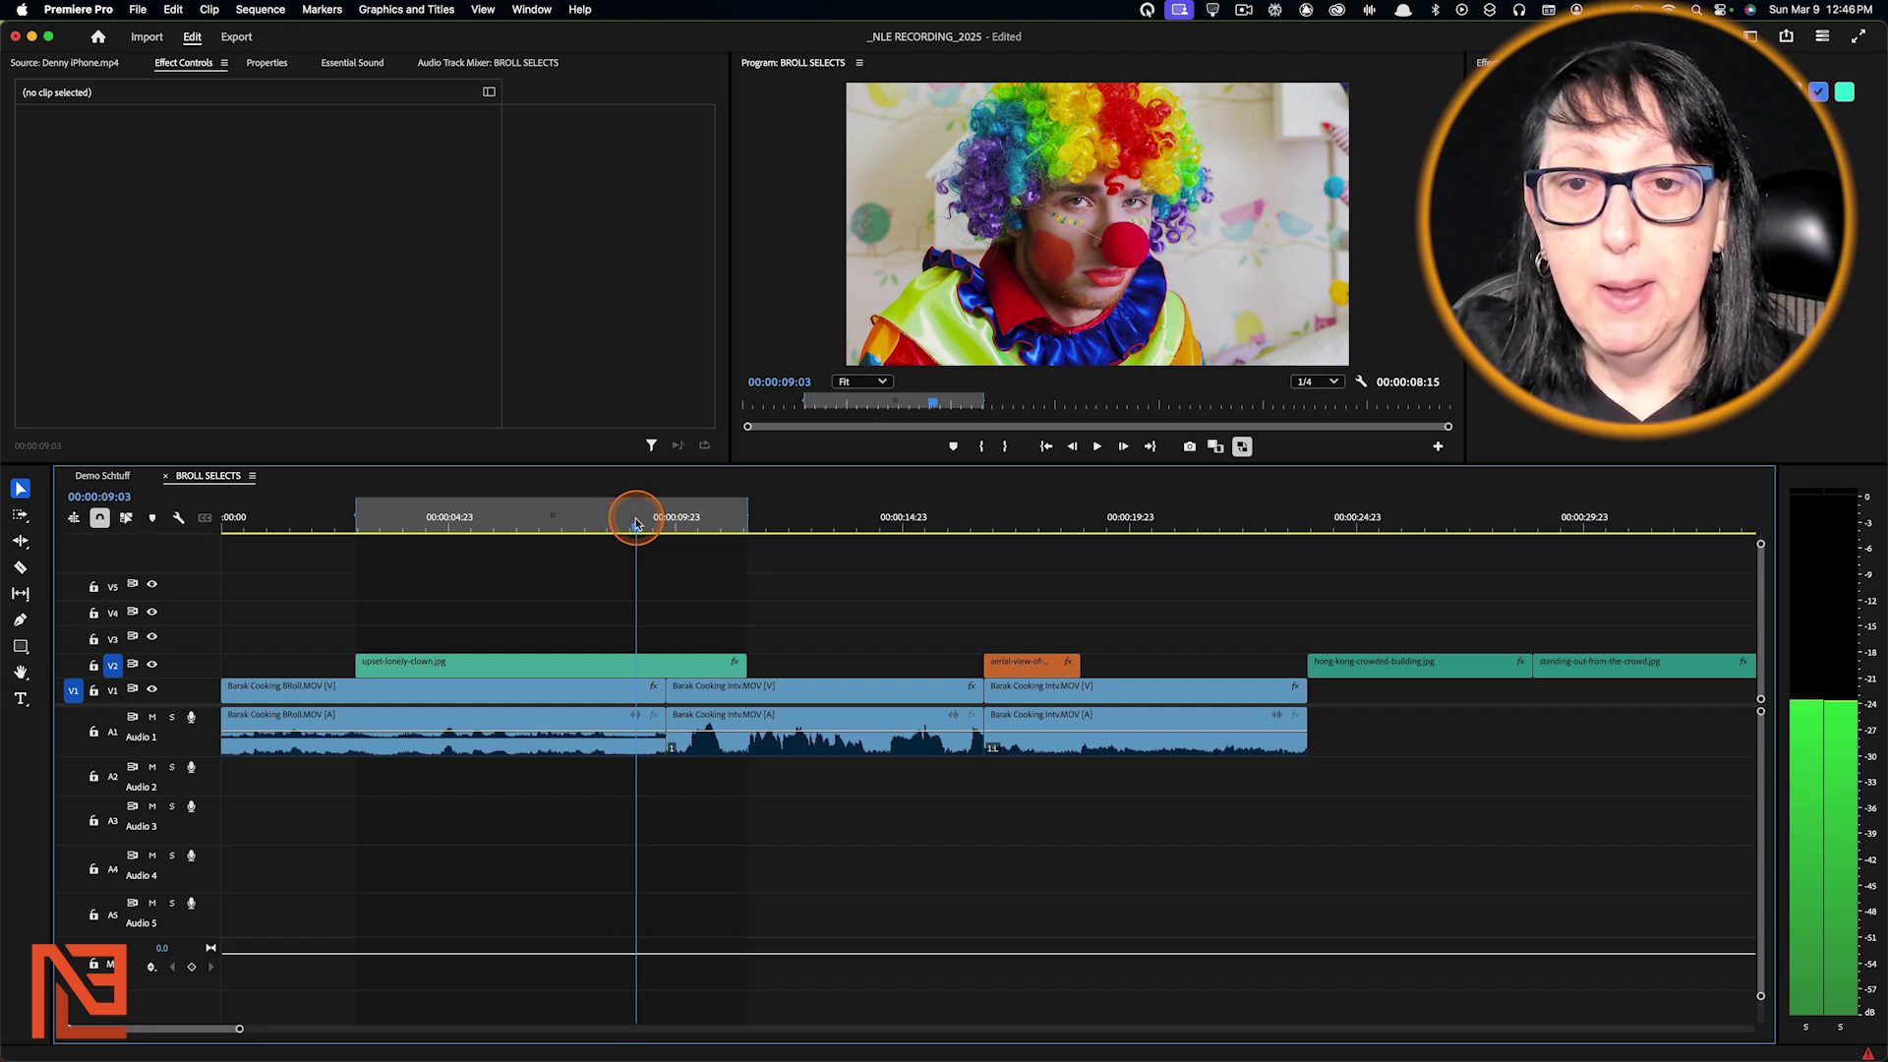
left_click_drag(636, 524, 568, 527)
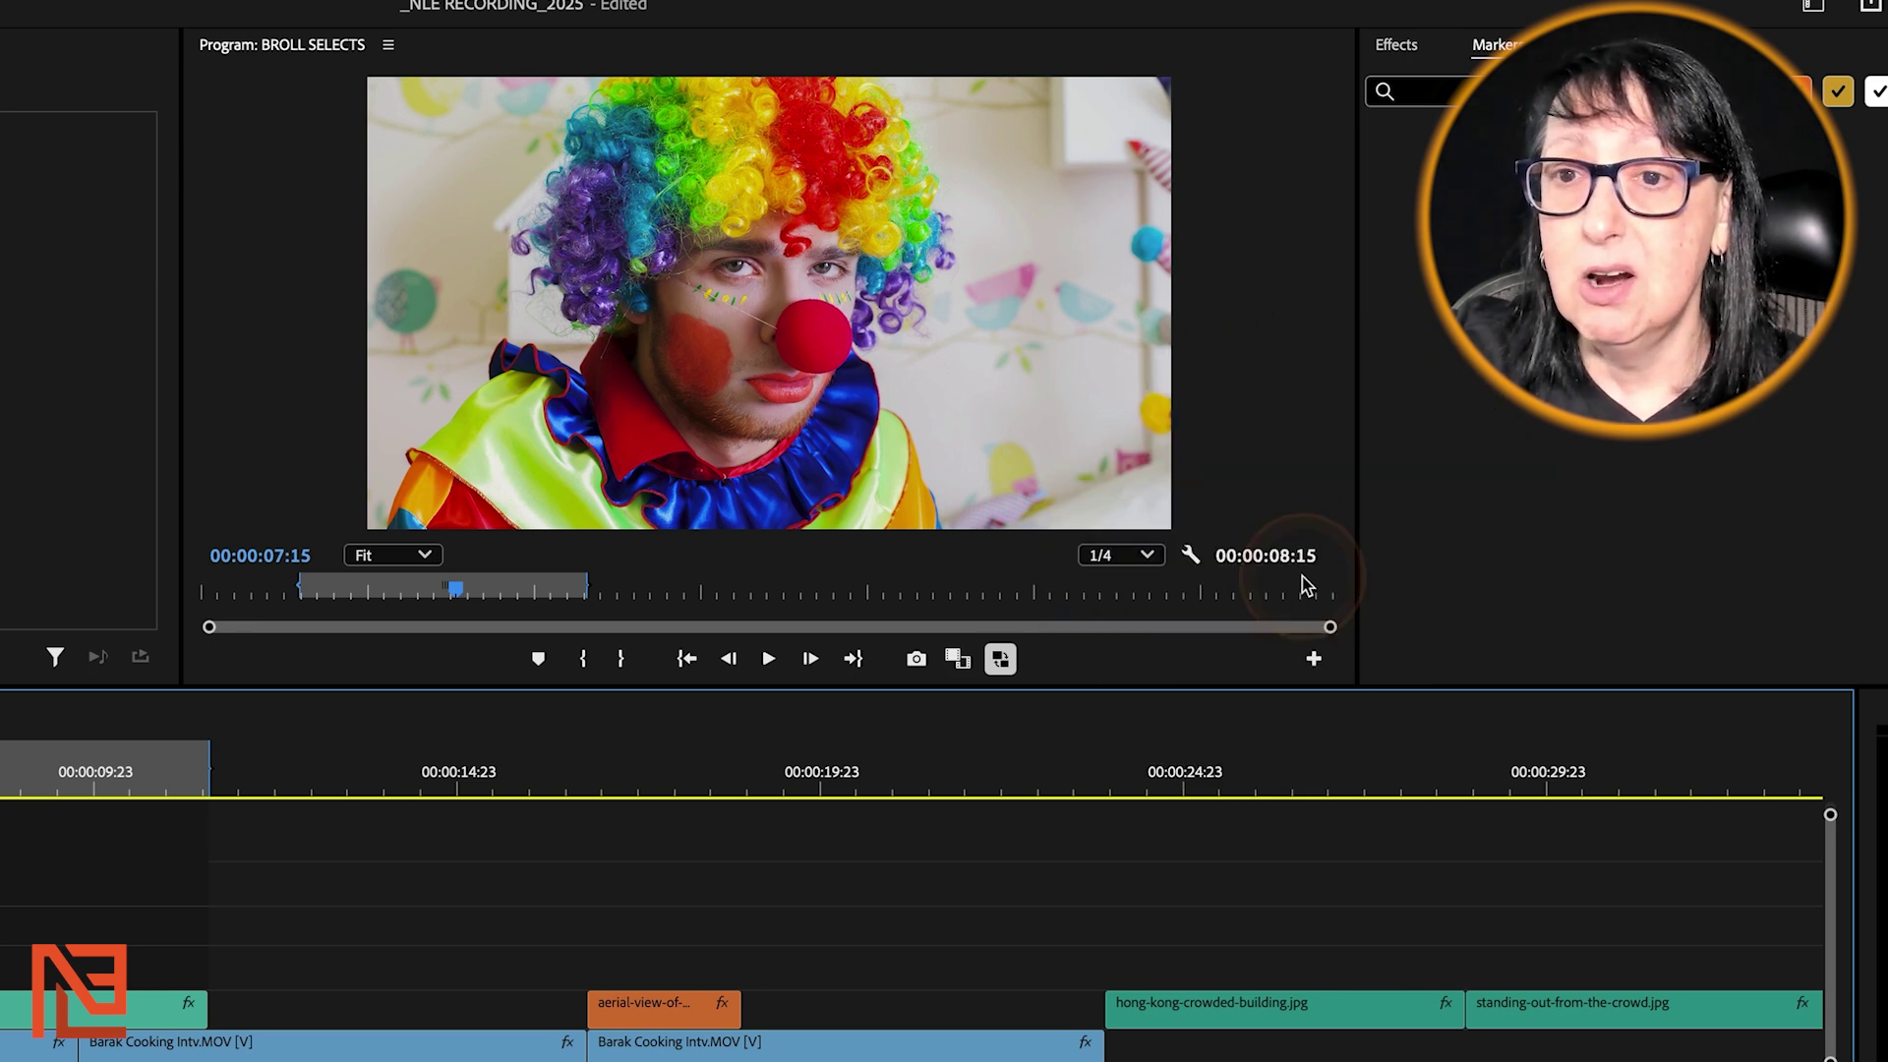
left_click(0, 774)
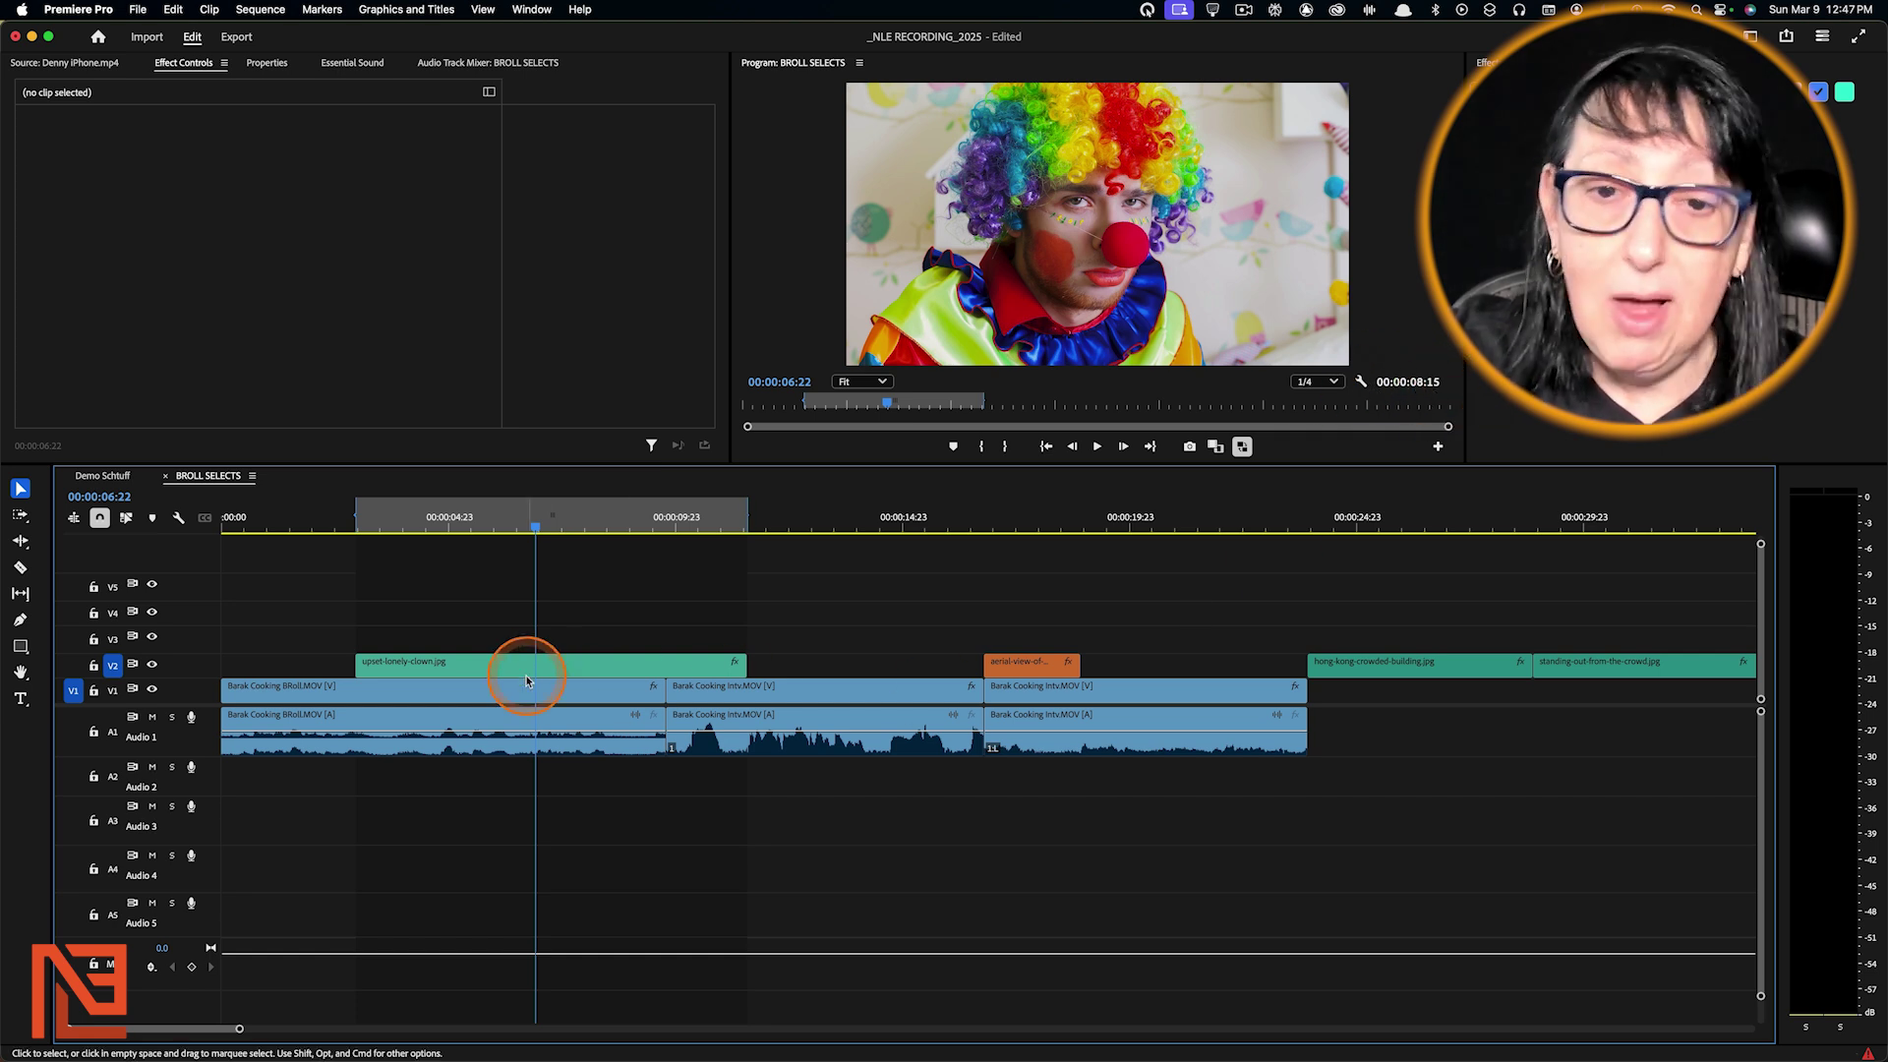
Delete the upset-lonely-clown.jpg clip from V2, and undo the deletion
left_click(596, 665)
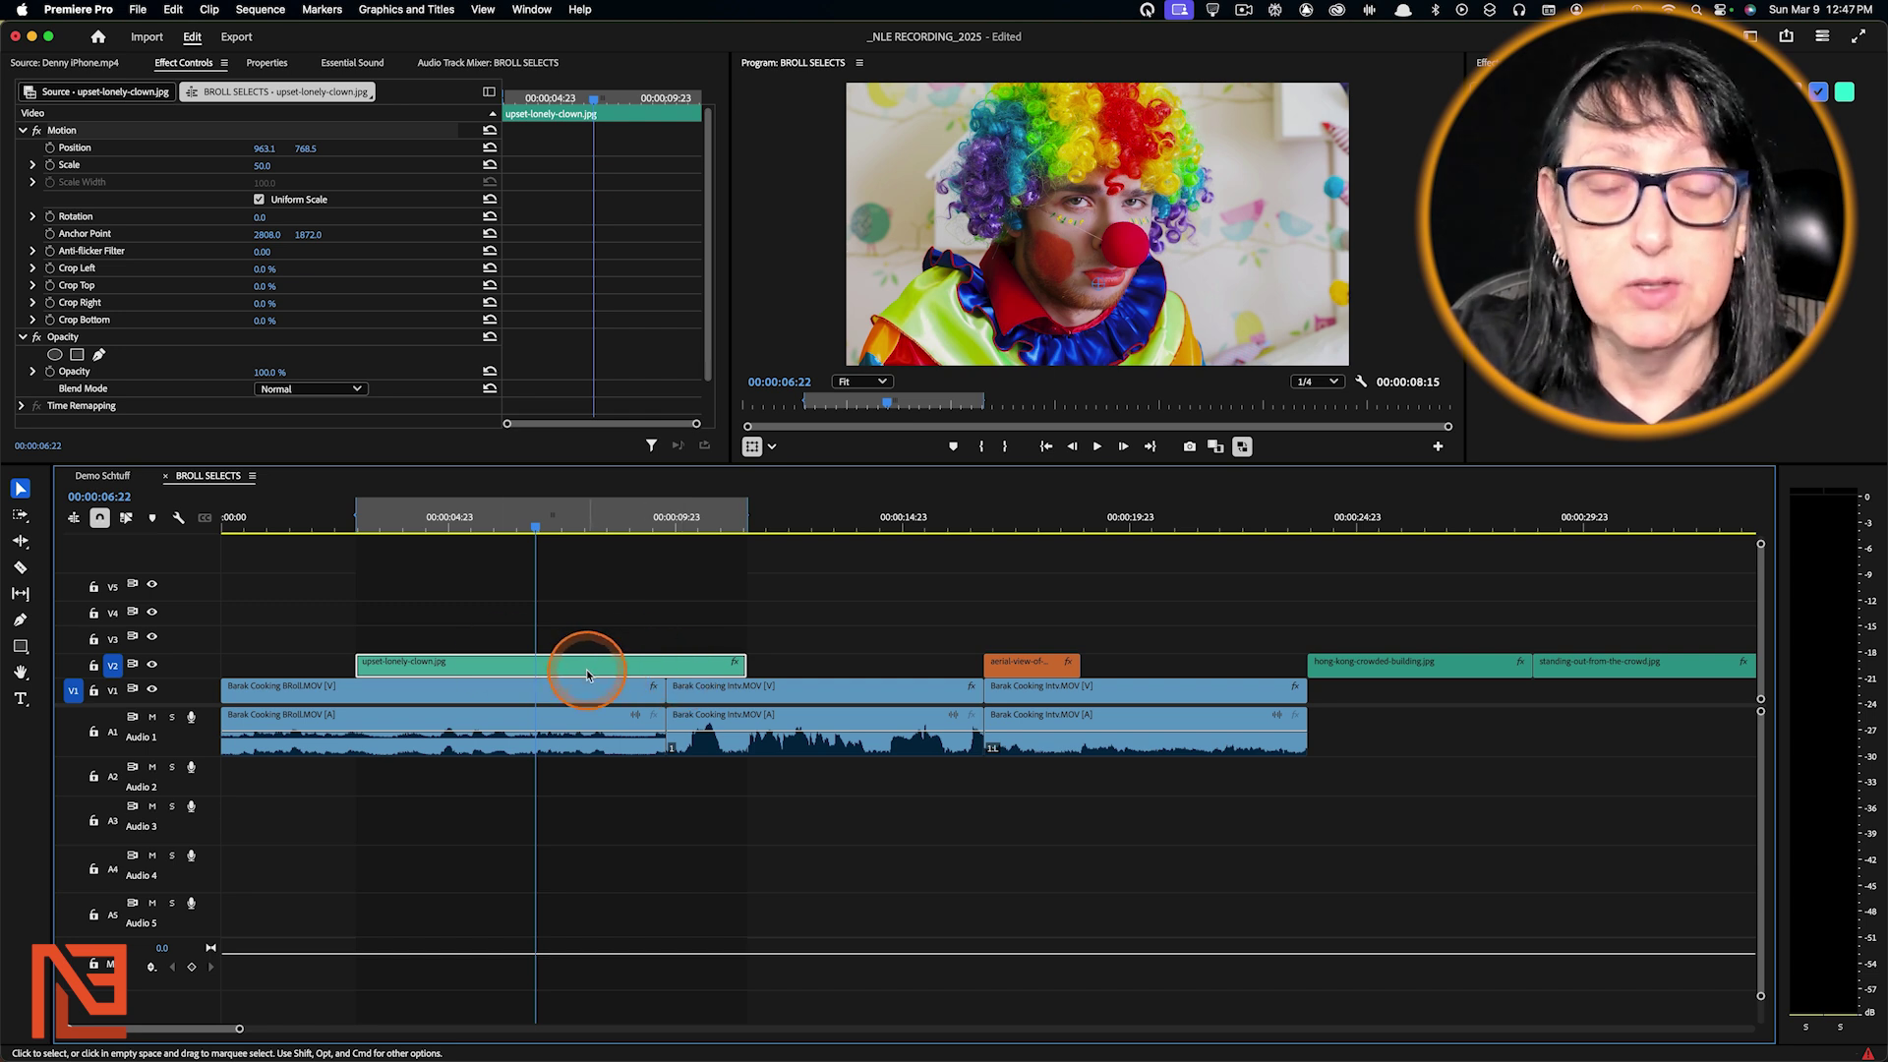
key("Delete")
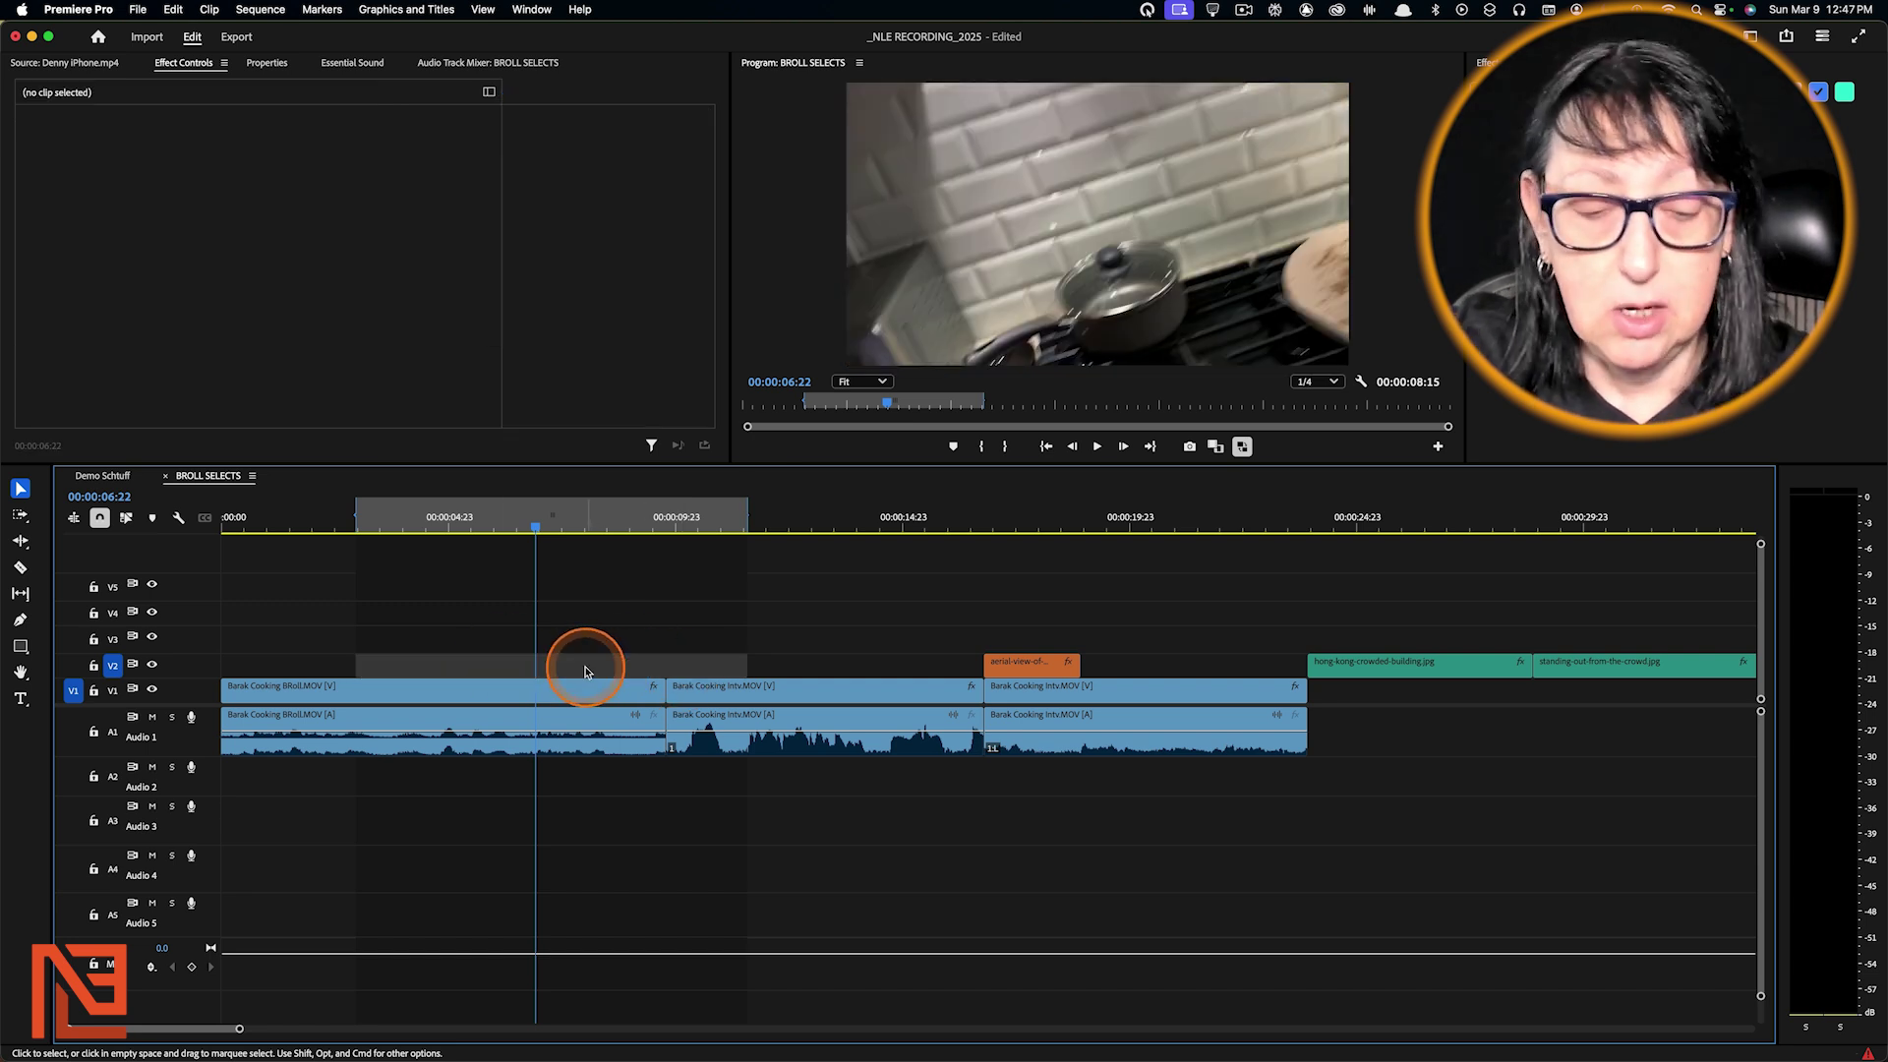
key("super+z")
Place the playhead at 00:00:07:09 and lift the marked clown image range from V2, leaving a gap
left_click(557, 513)
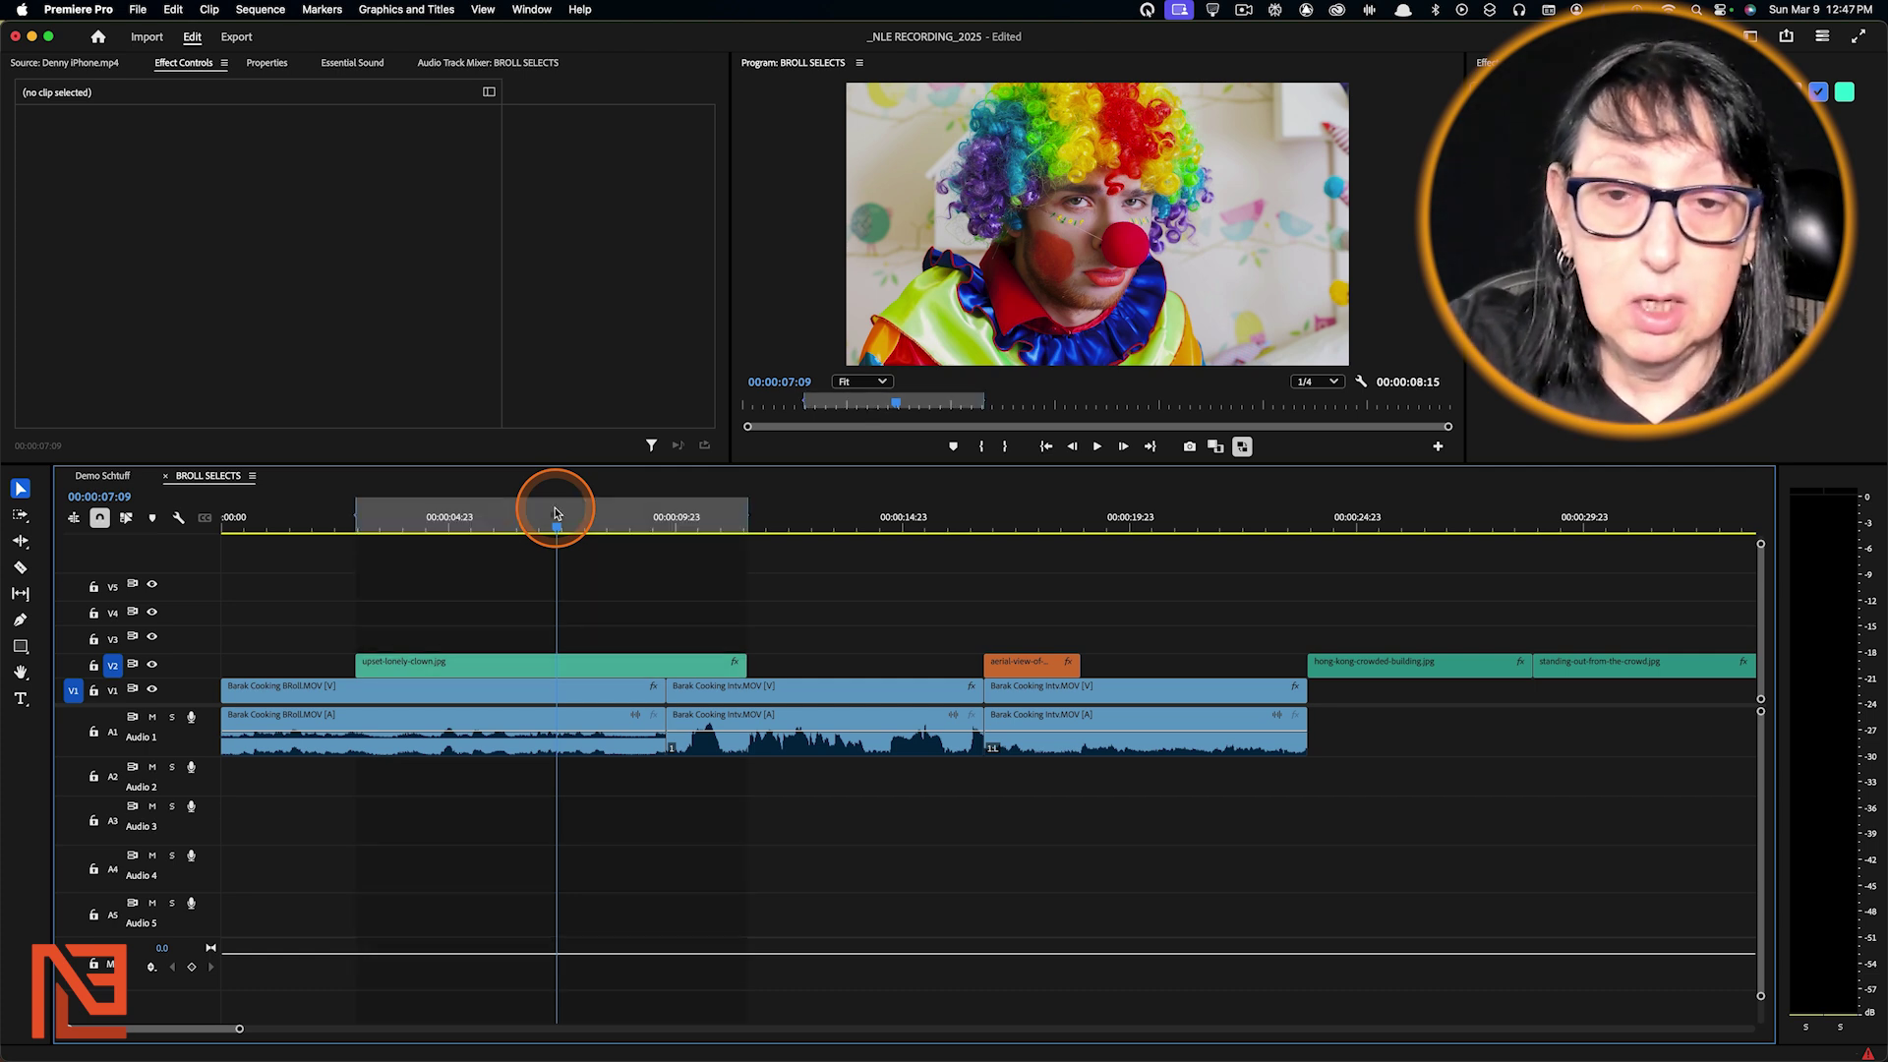
key(";")
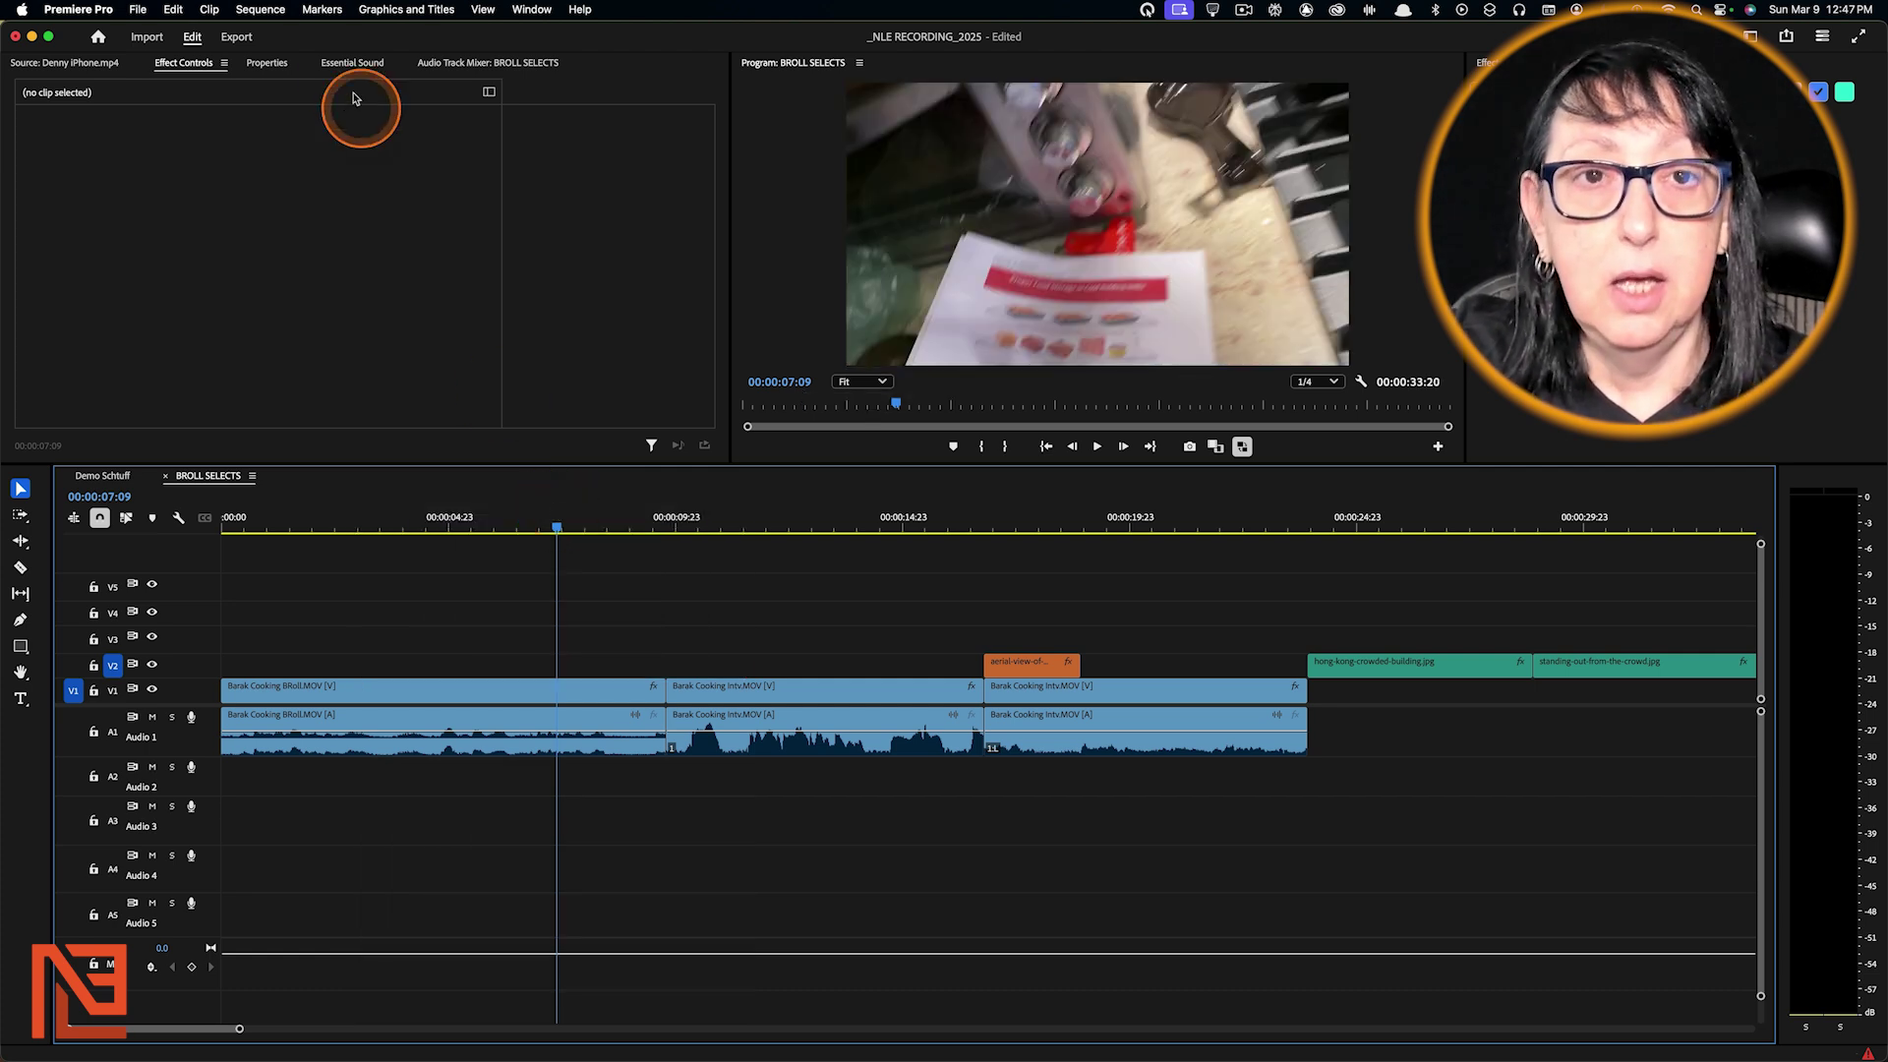
Open the keyboard shortcuts editor and search its commands for "lift"
left_click(96, 9)
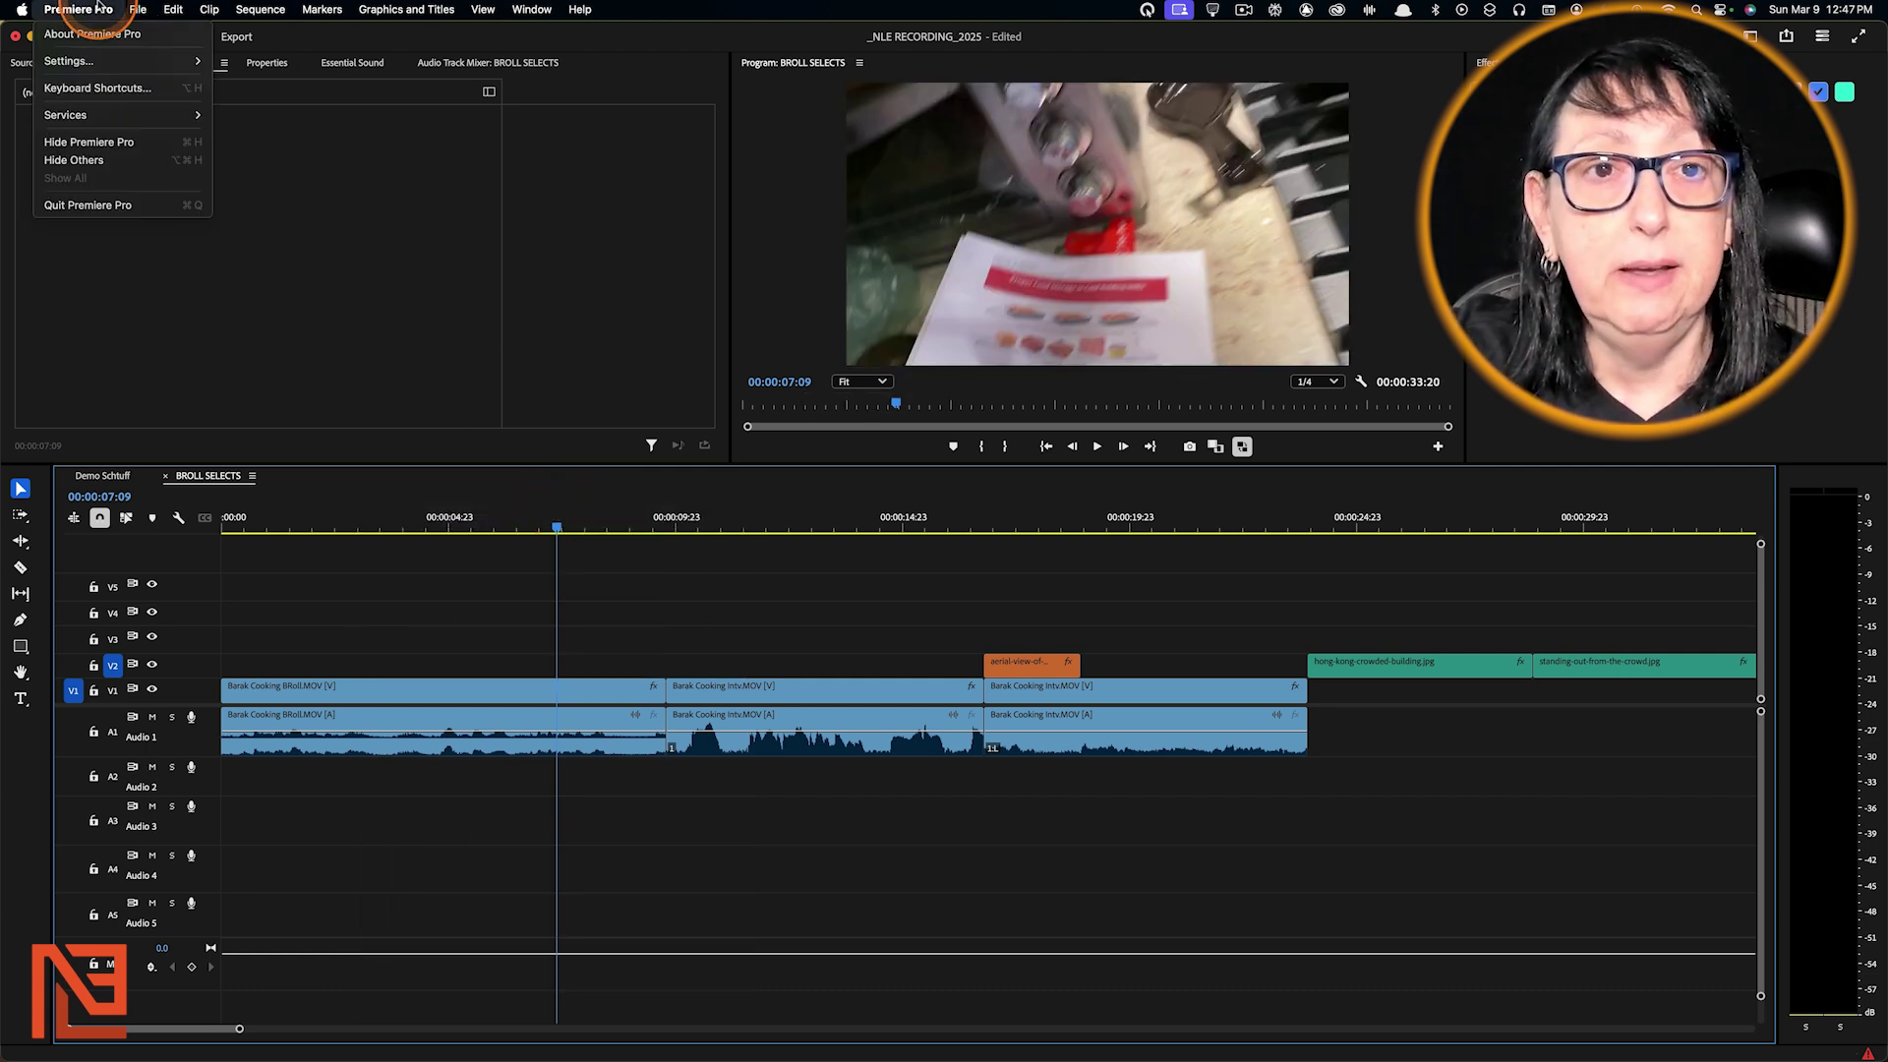
left_click(106, 91)
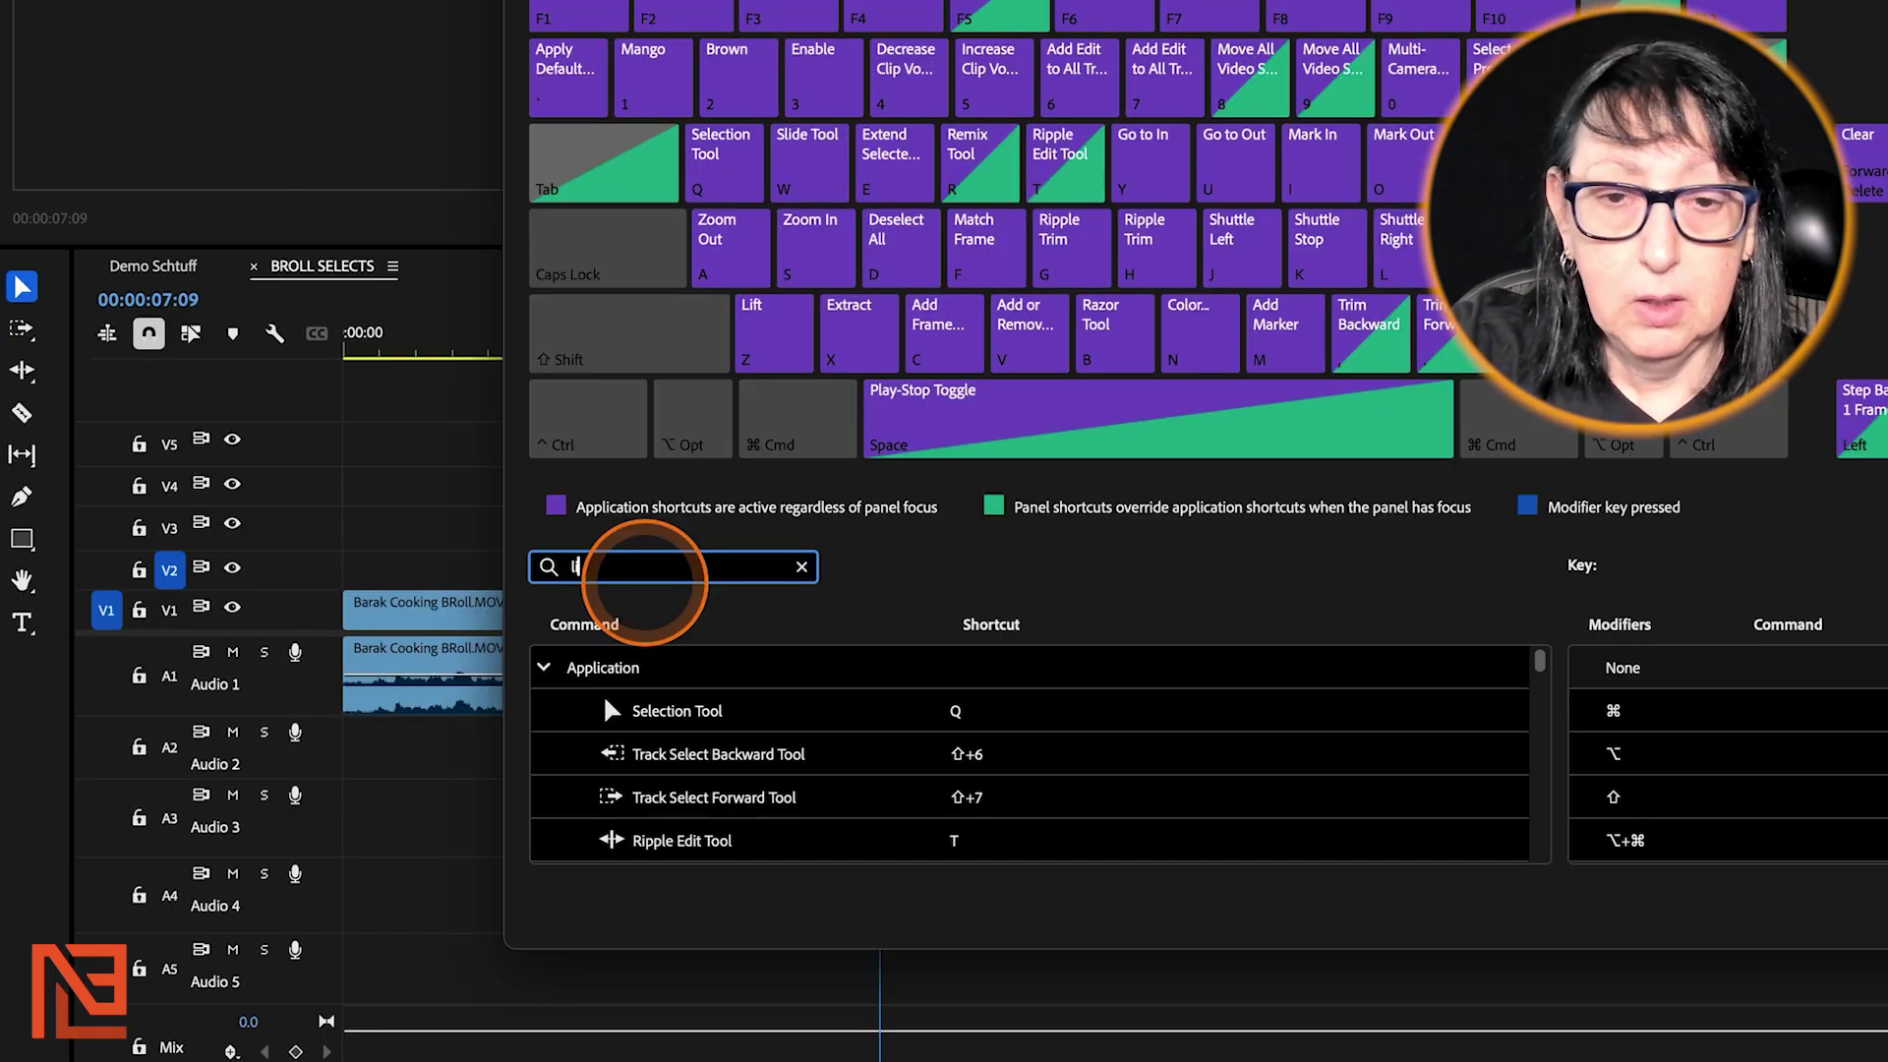
type("lif")
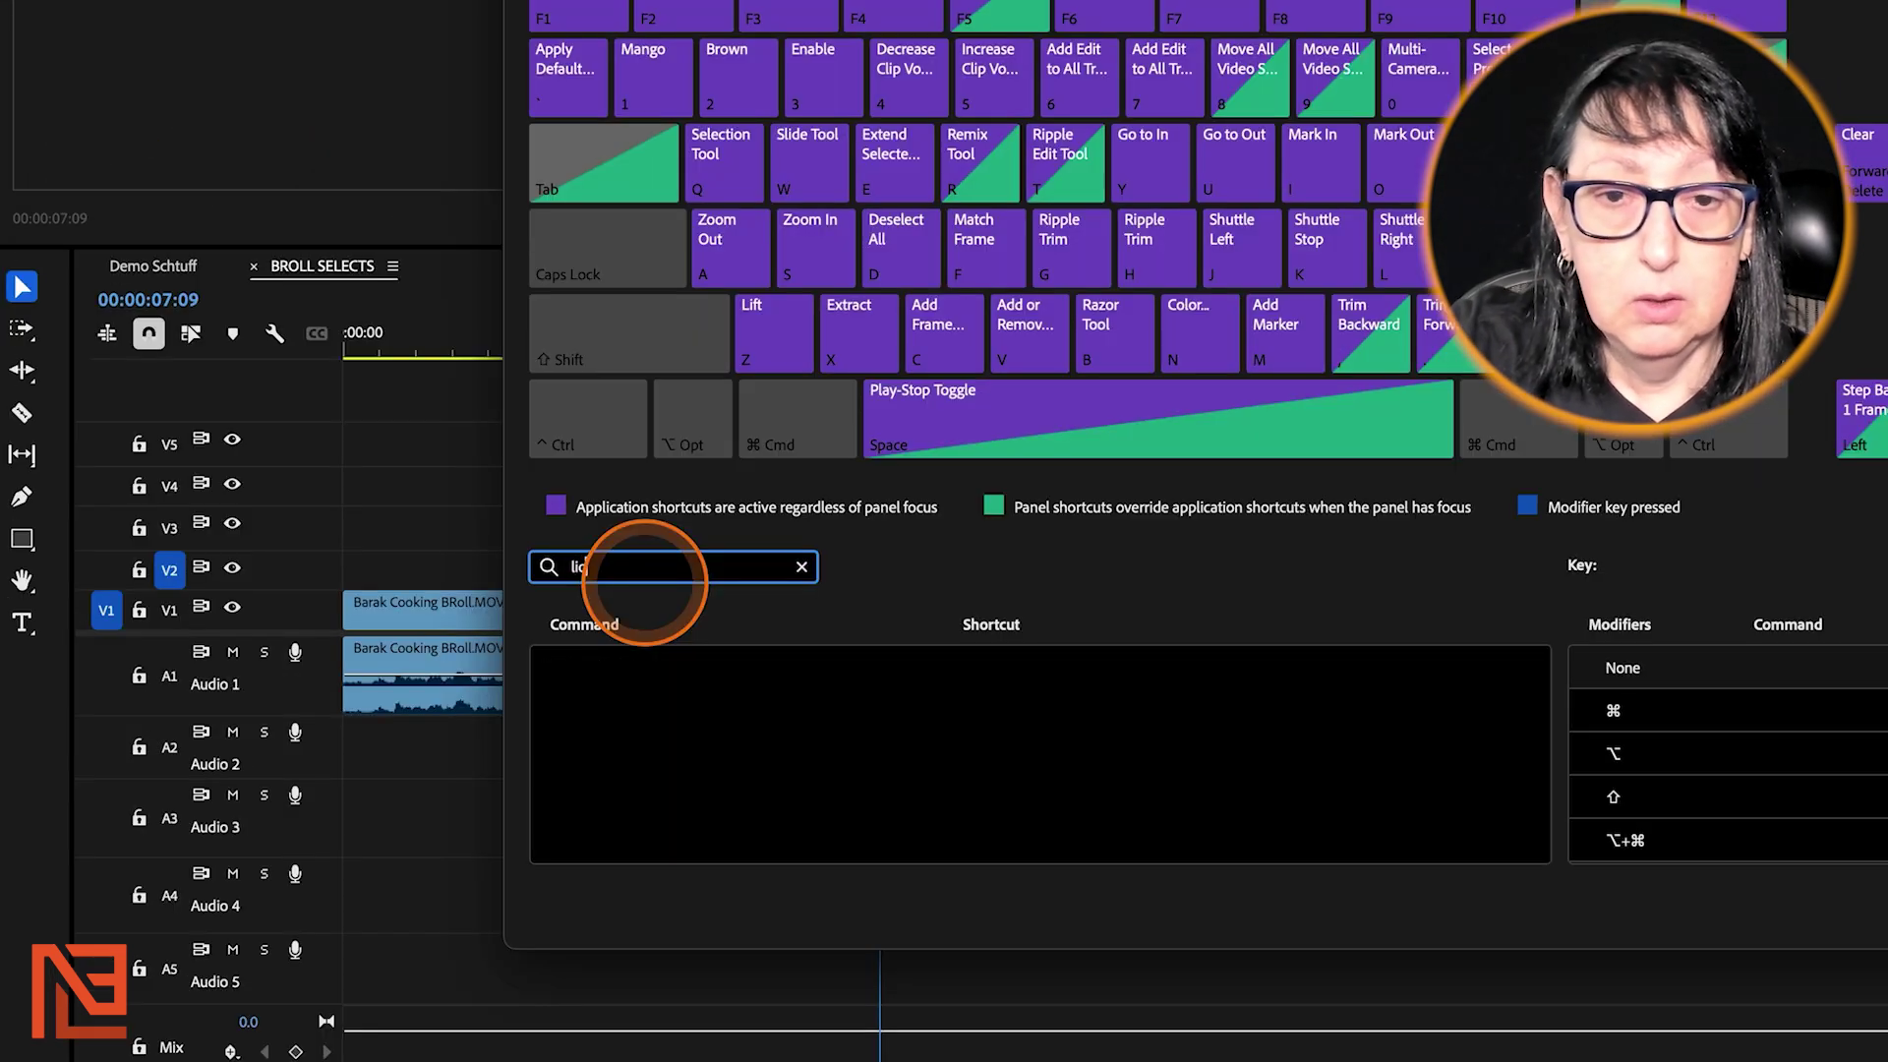
type("t")
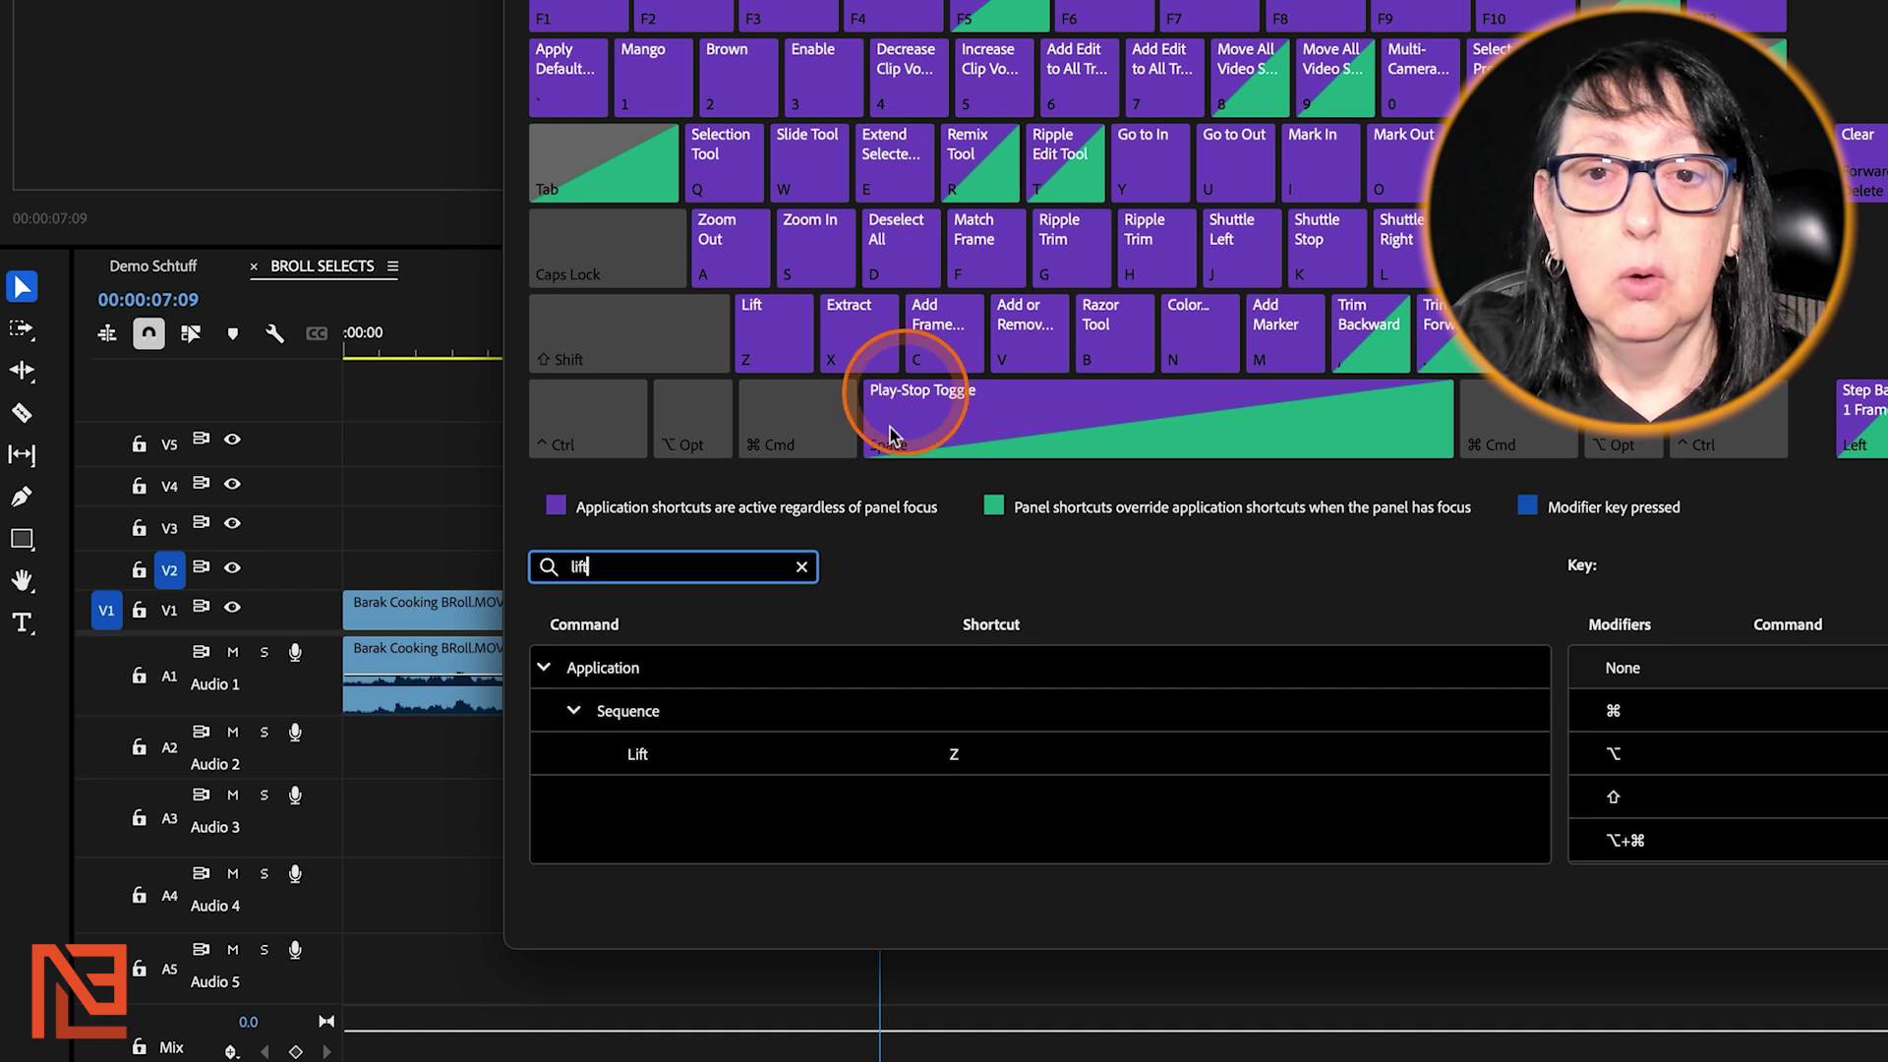
Search the shortcut commands for "ext", and replace the search with "ripple d"
double_click(721, 564)
type("extra")
key("BackSpace")
key("BackSpace")
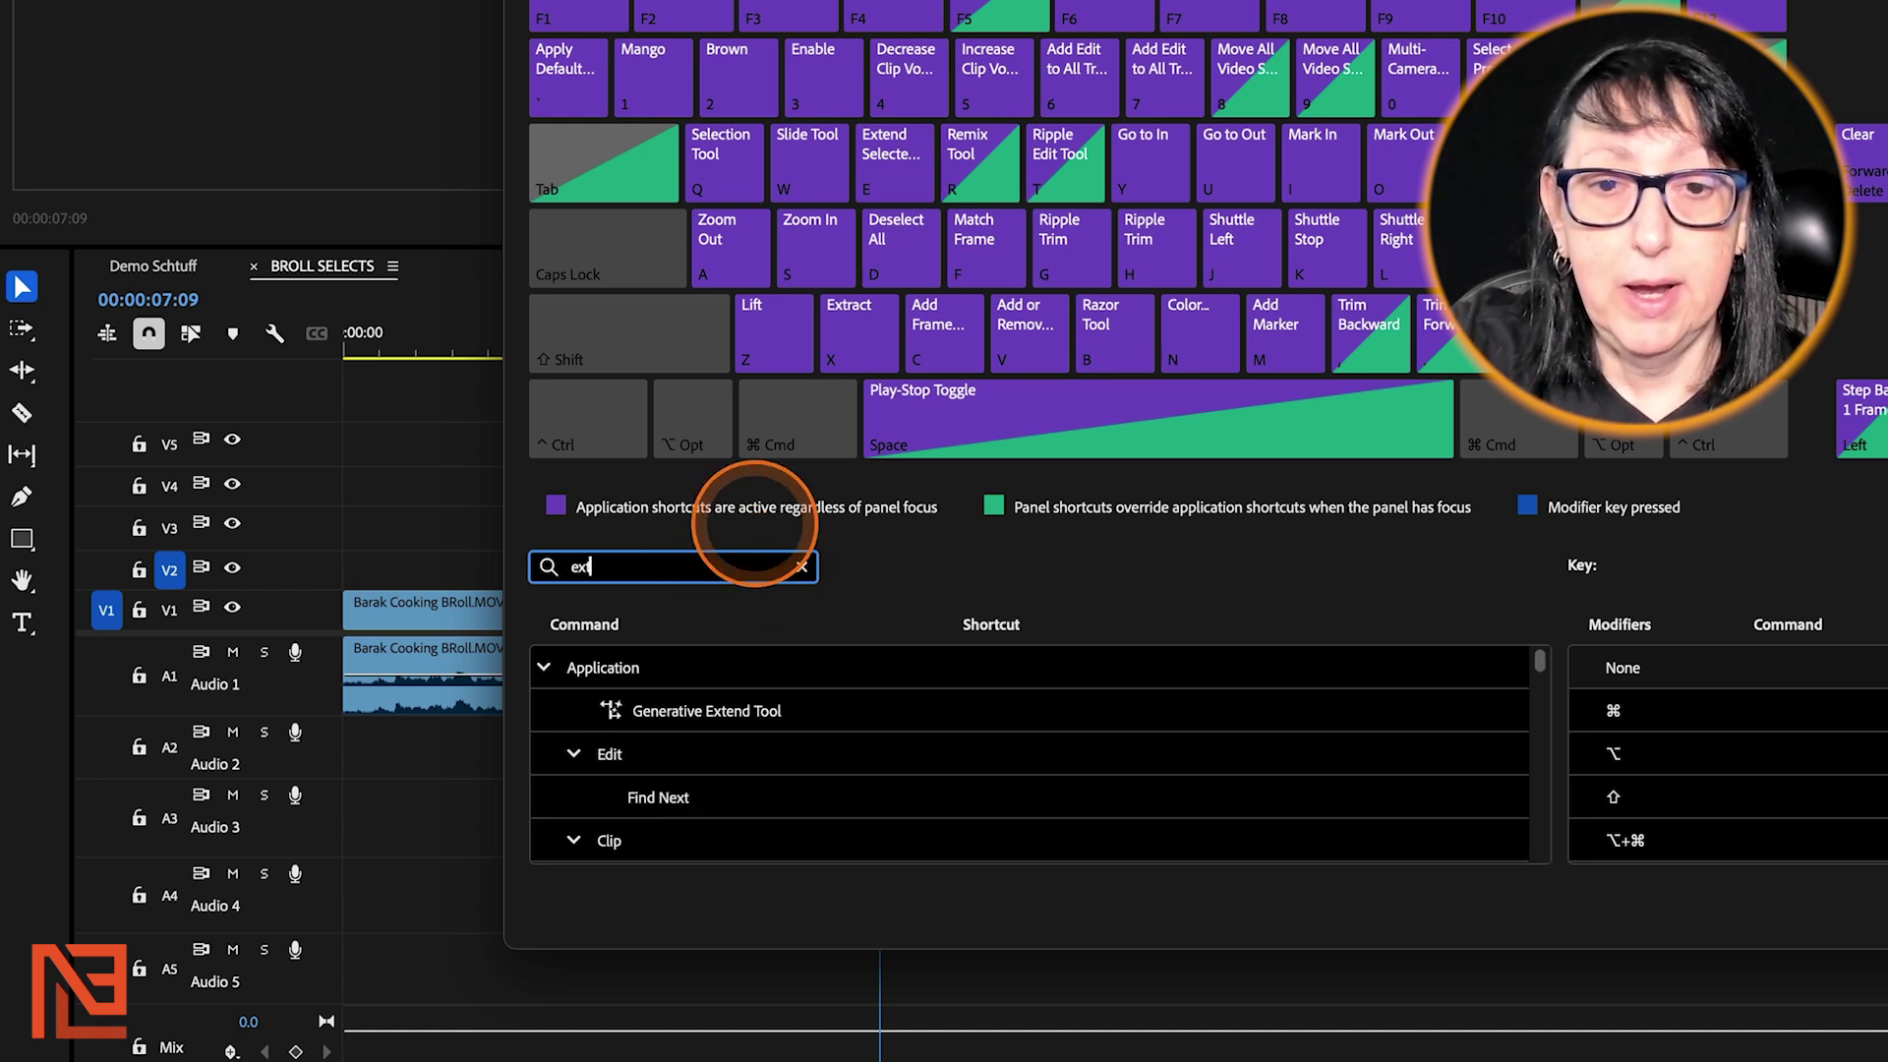
double_click(612, 565)
type("ripple d")
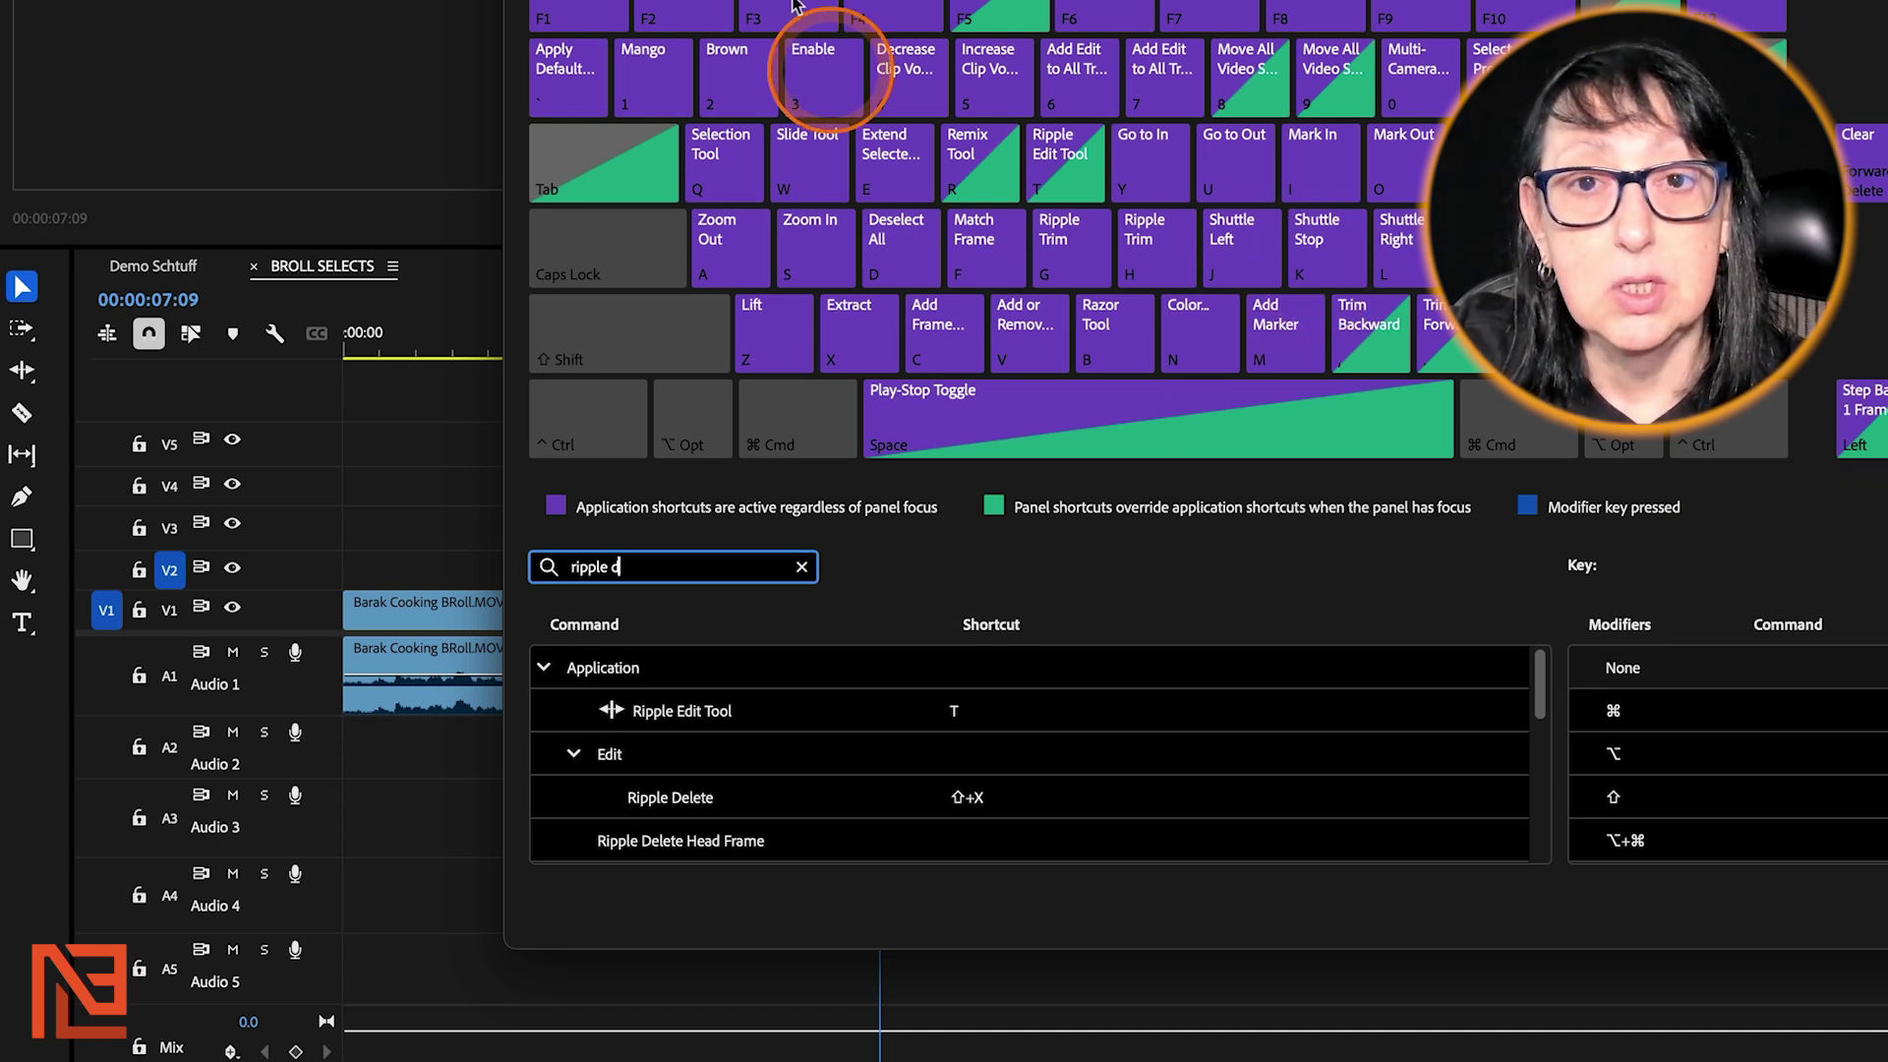
Switch from the custom keyboard layout preset to another one and search its commands for "ripple"
left_click(836, 1)
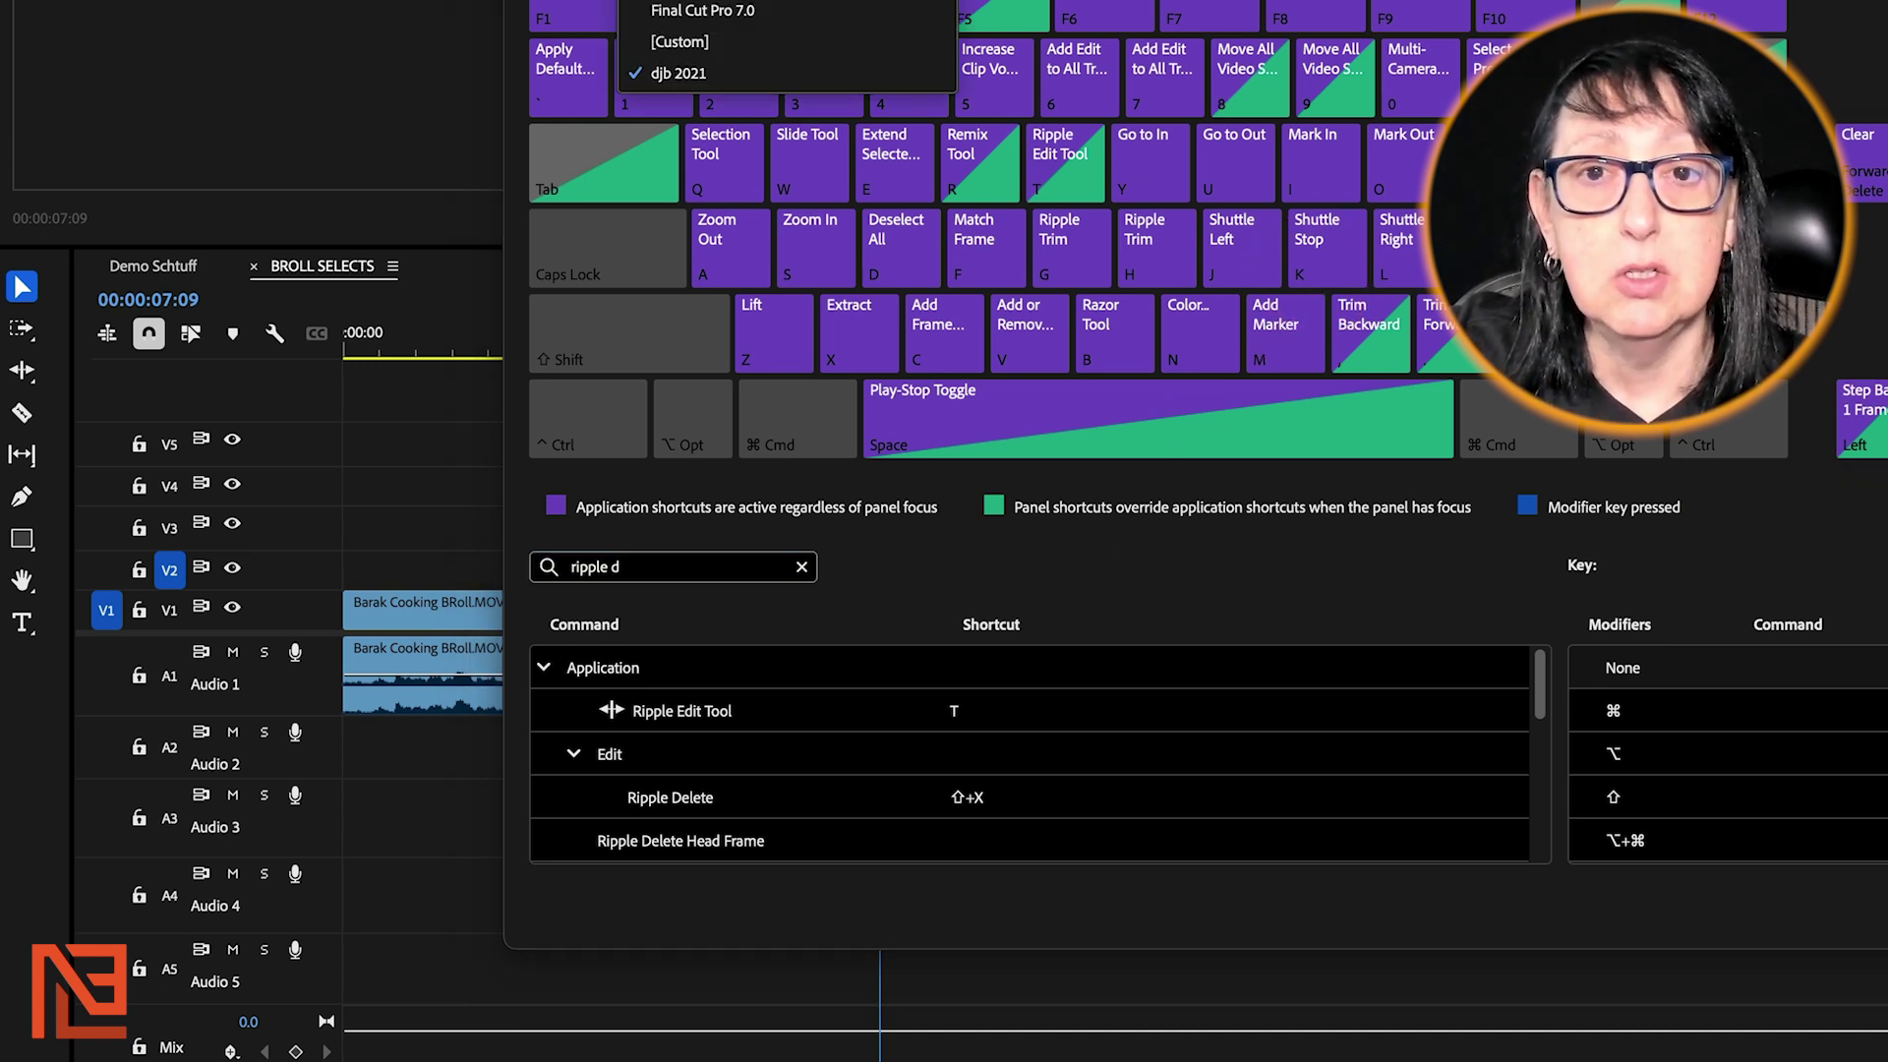
left_click(688, 0)
left_click(667, 570)
key("BackSpace")
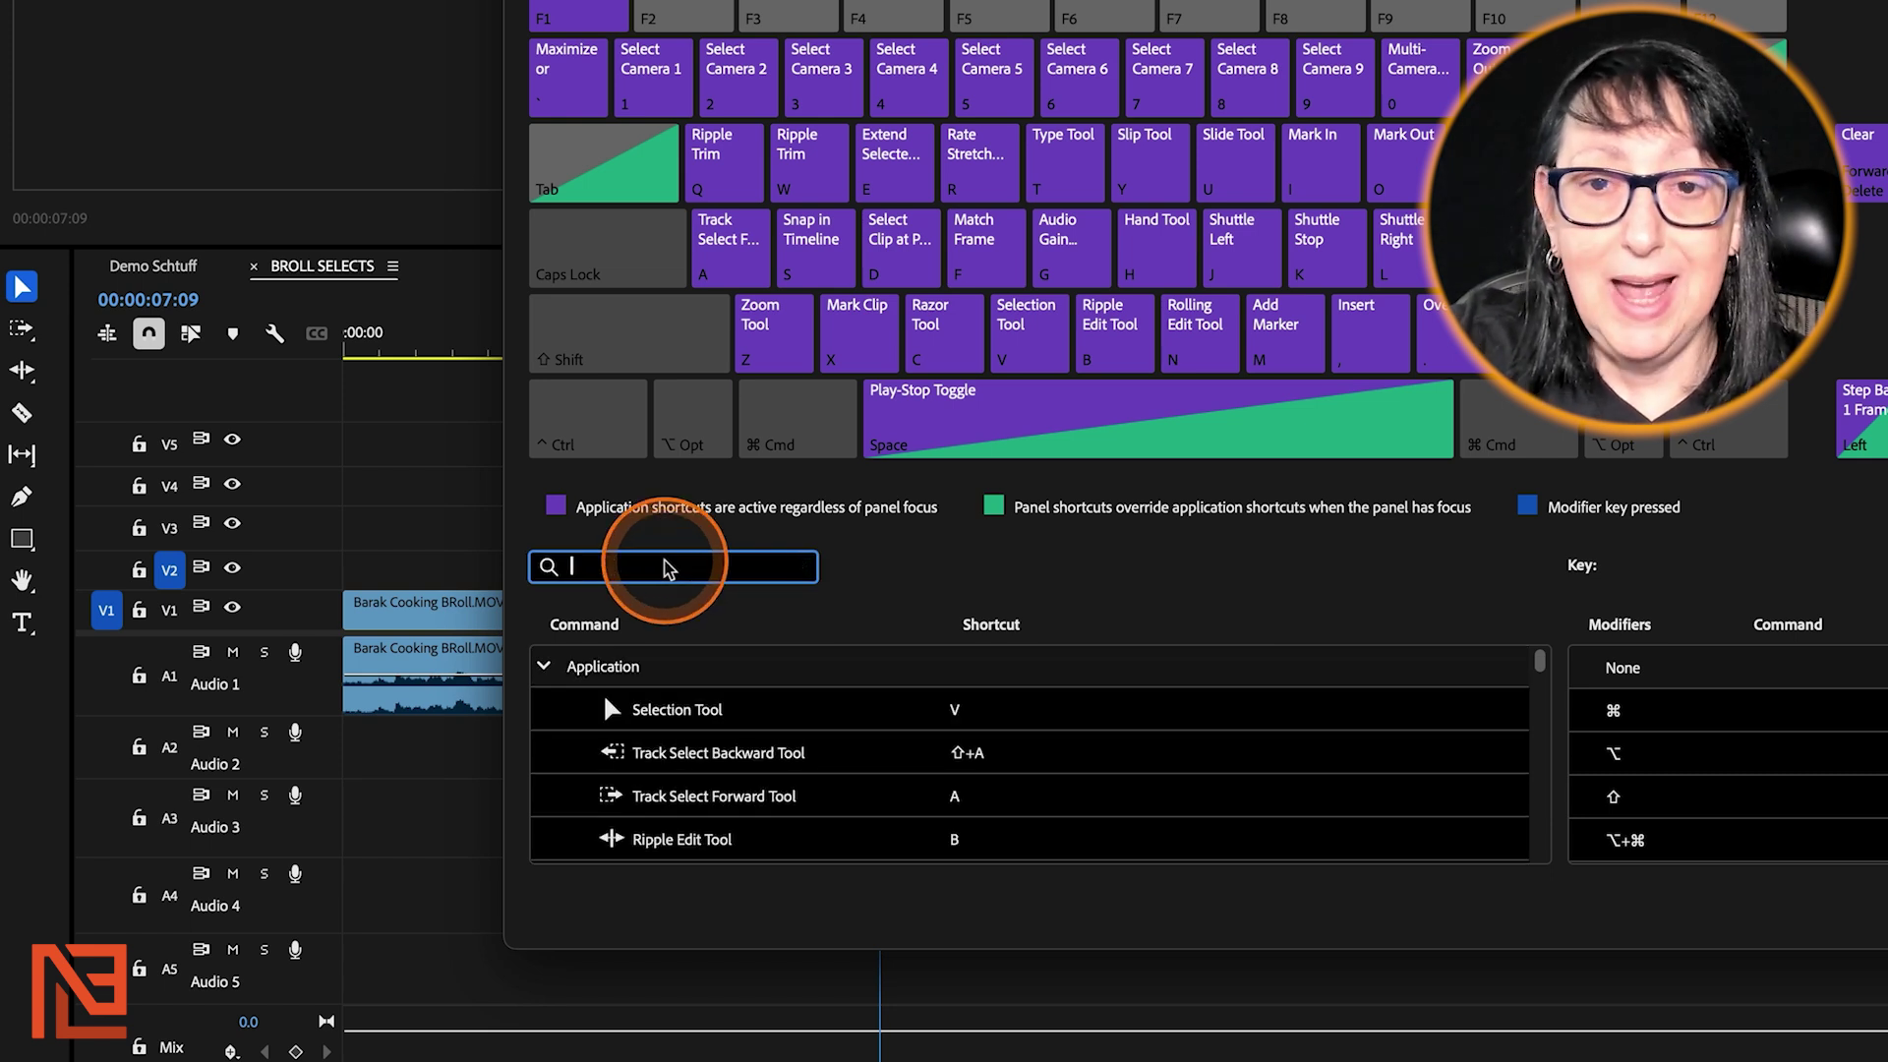
type("rippl")
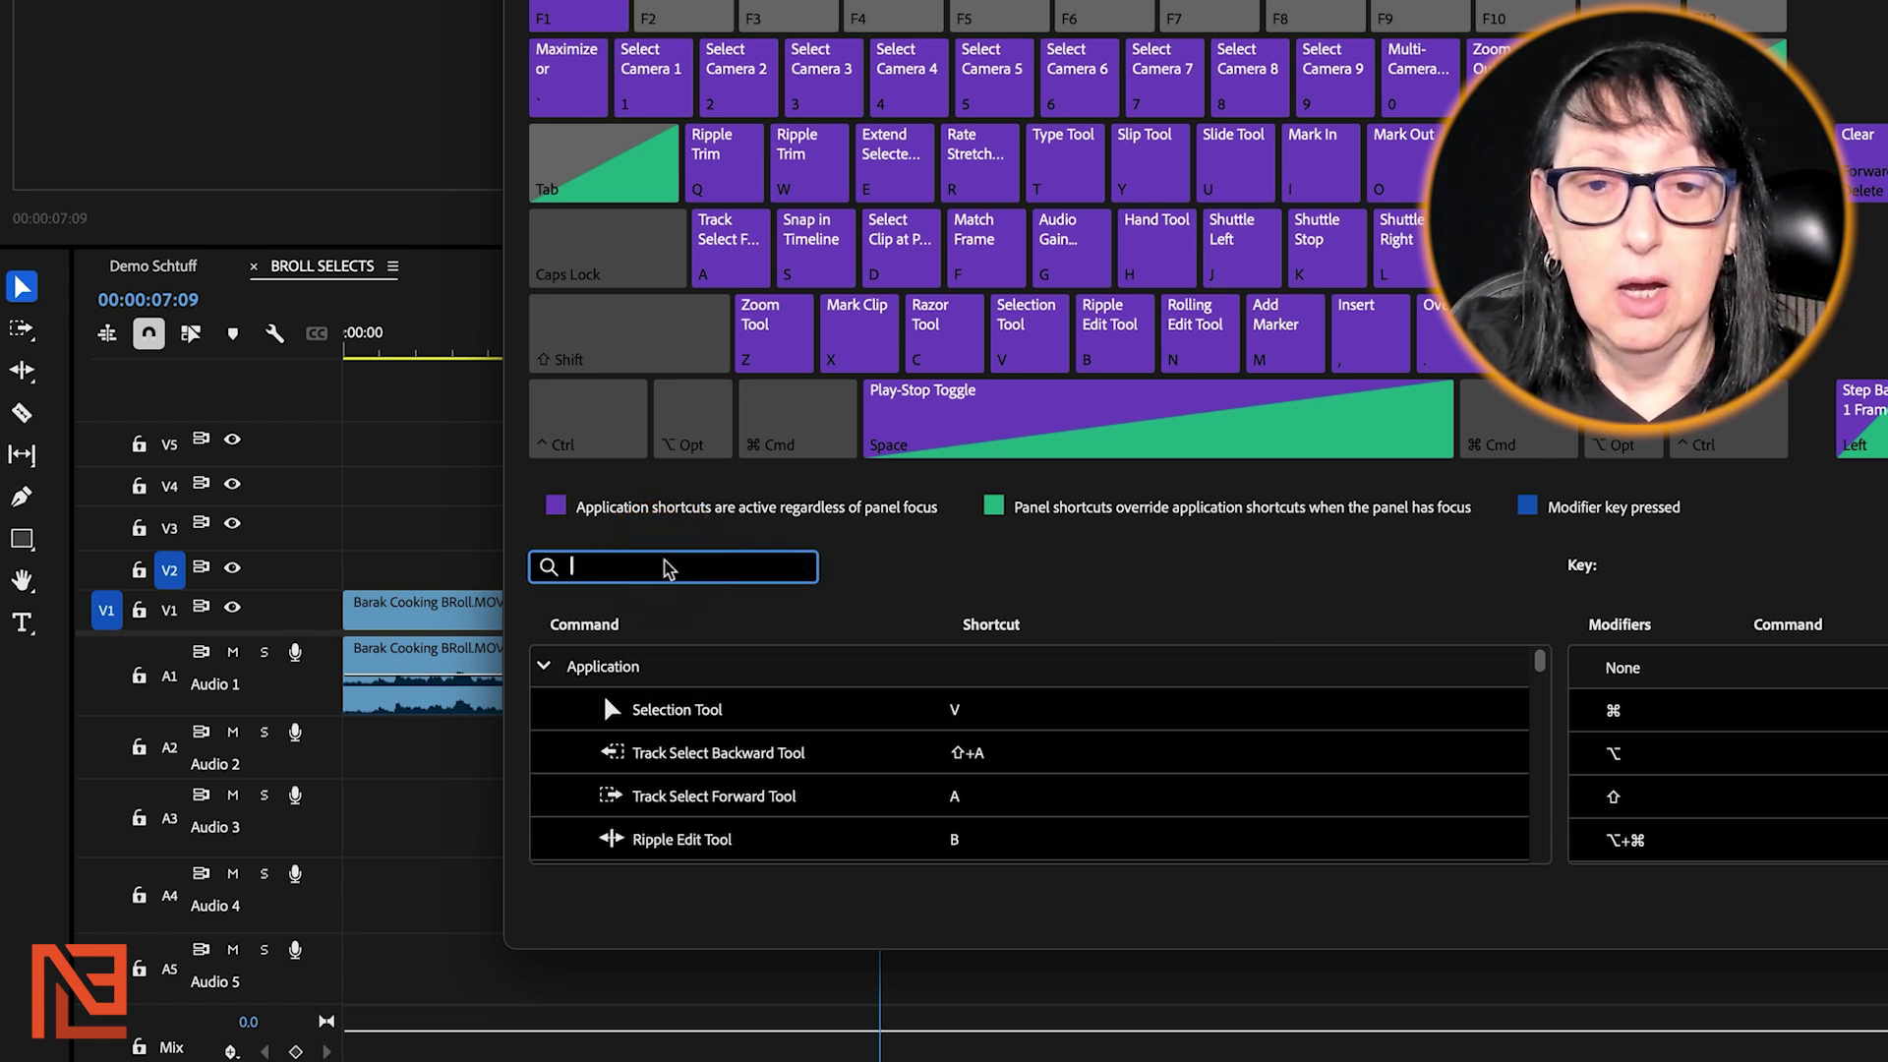
type("e")
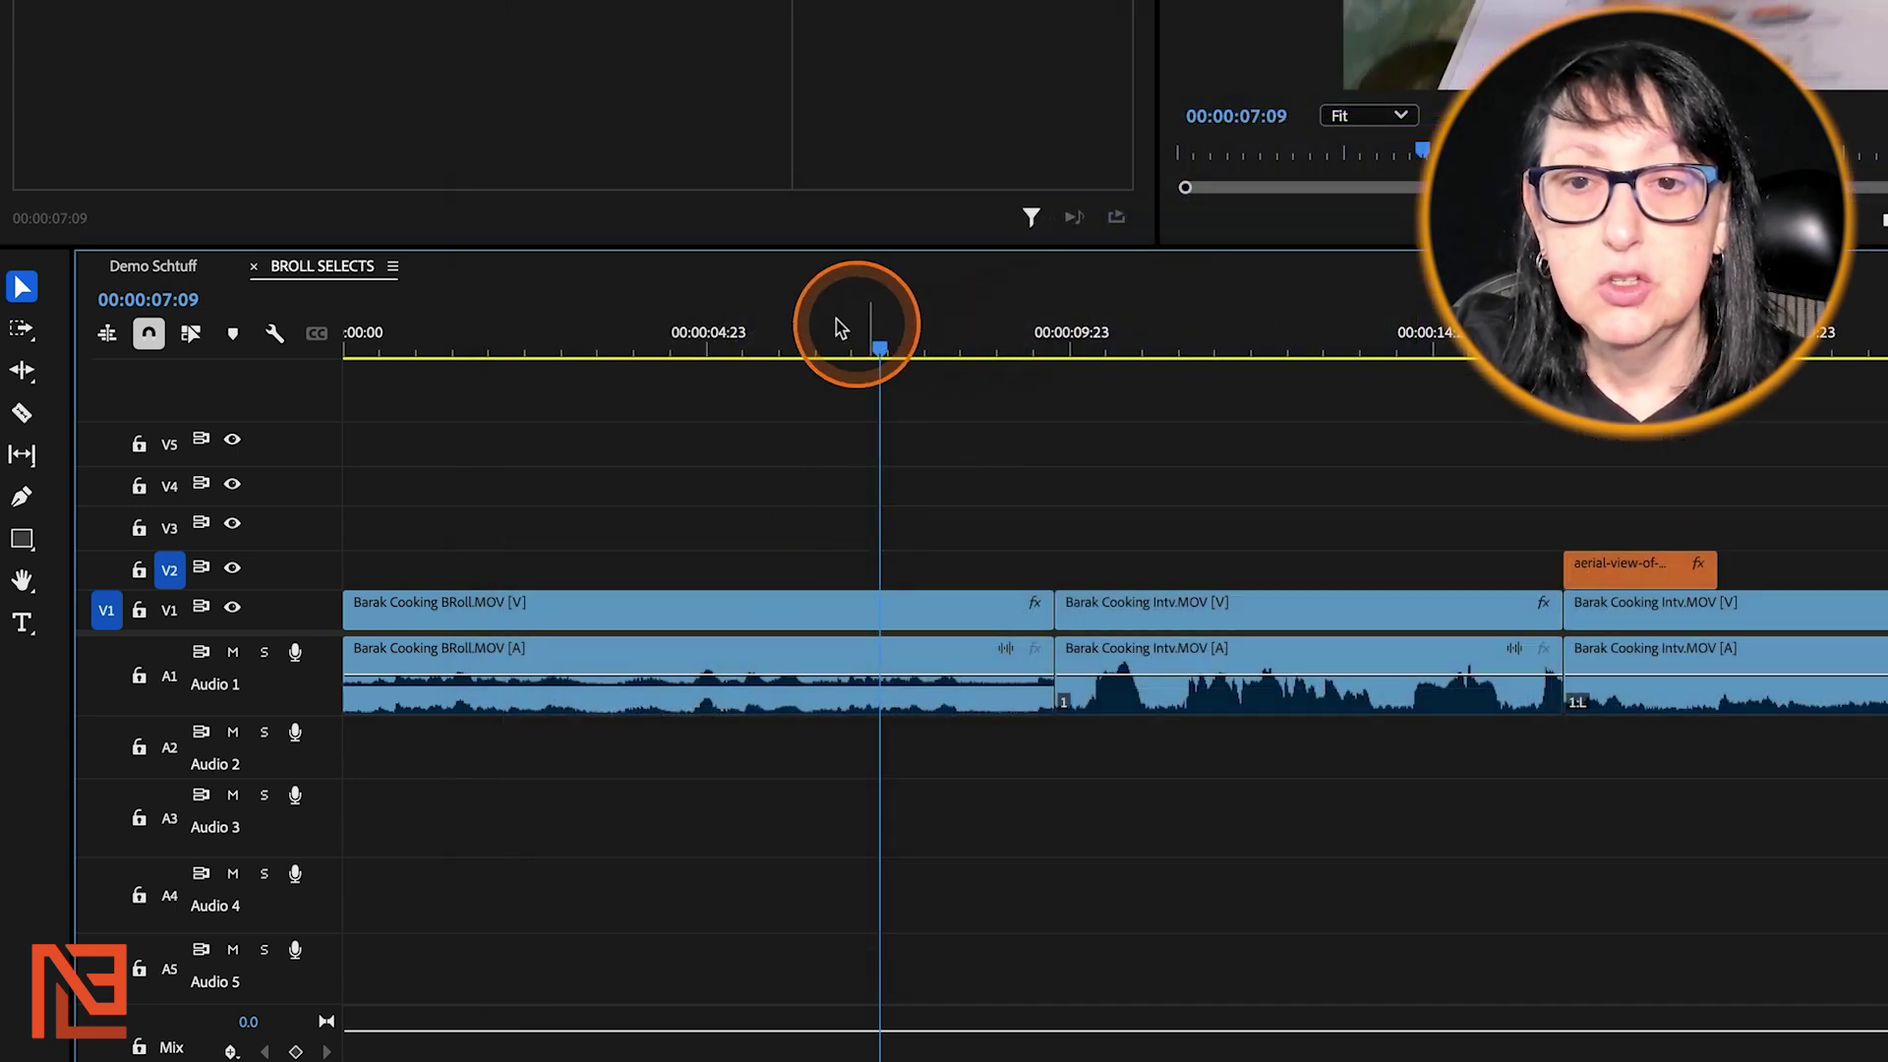
Restore the lifted upset-lonely-clown.jpg clip, and clear the sequence's In and Out points with the playhead at 00:00:12:08
left_click(834, 319)
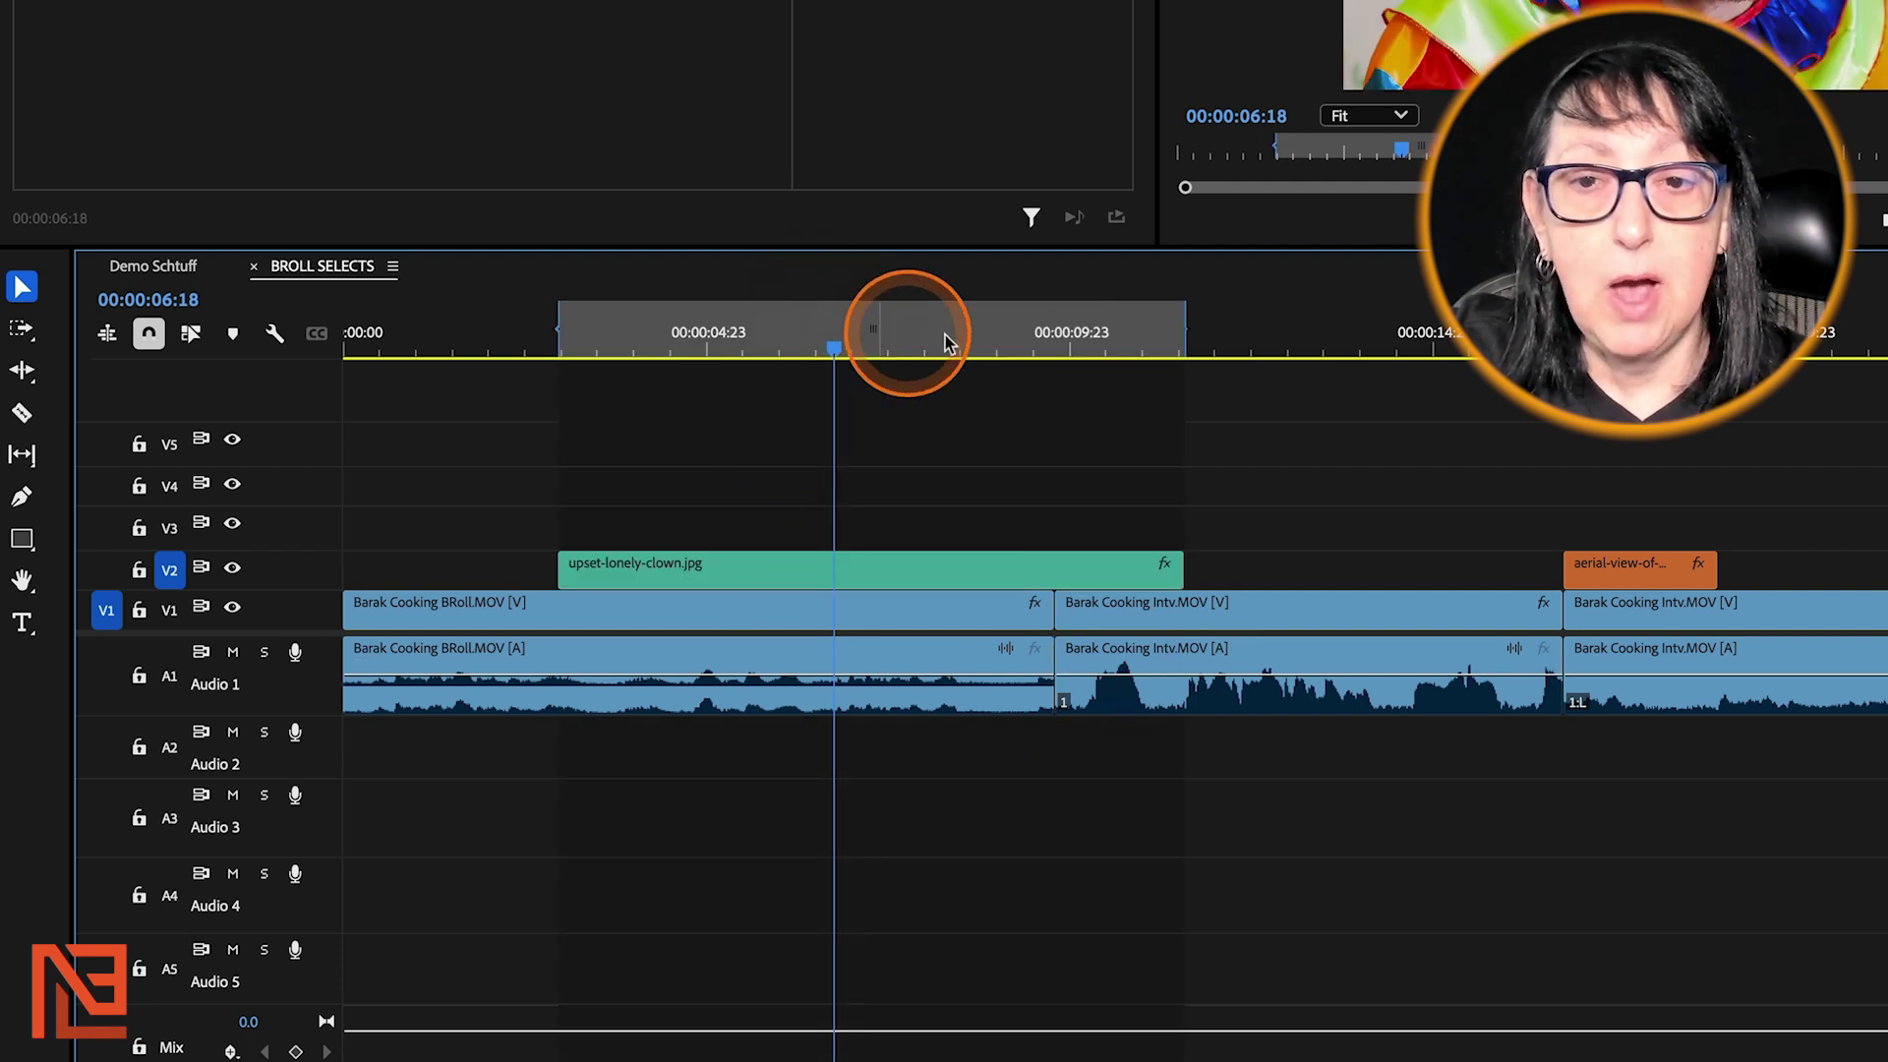
left_click(1236, 350)
key("alt+x")
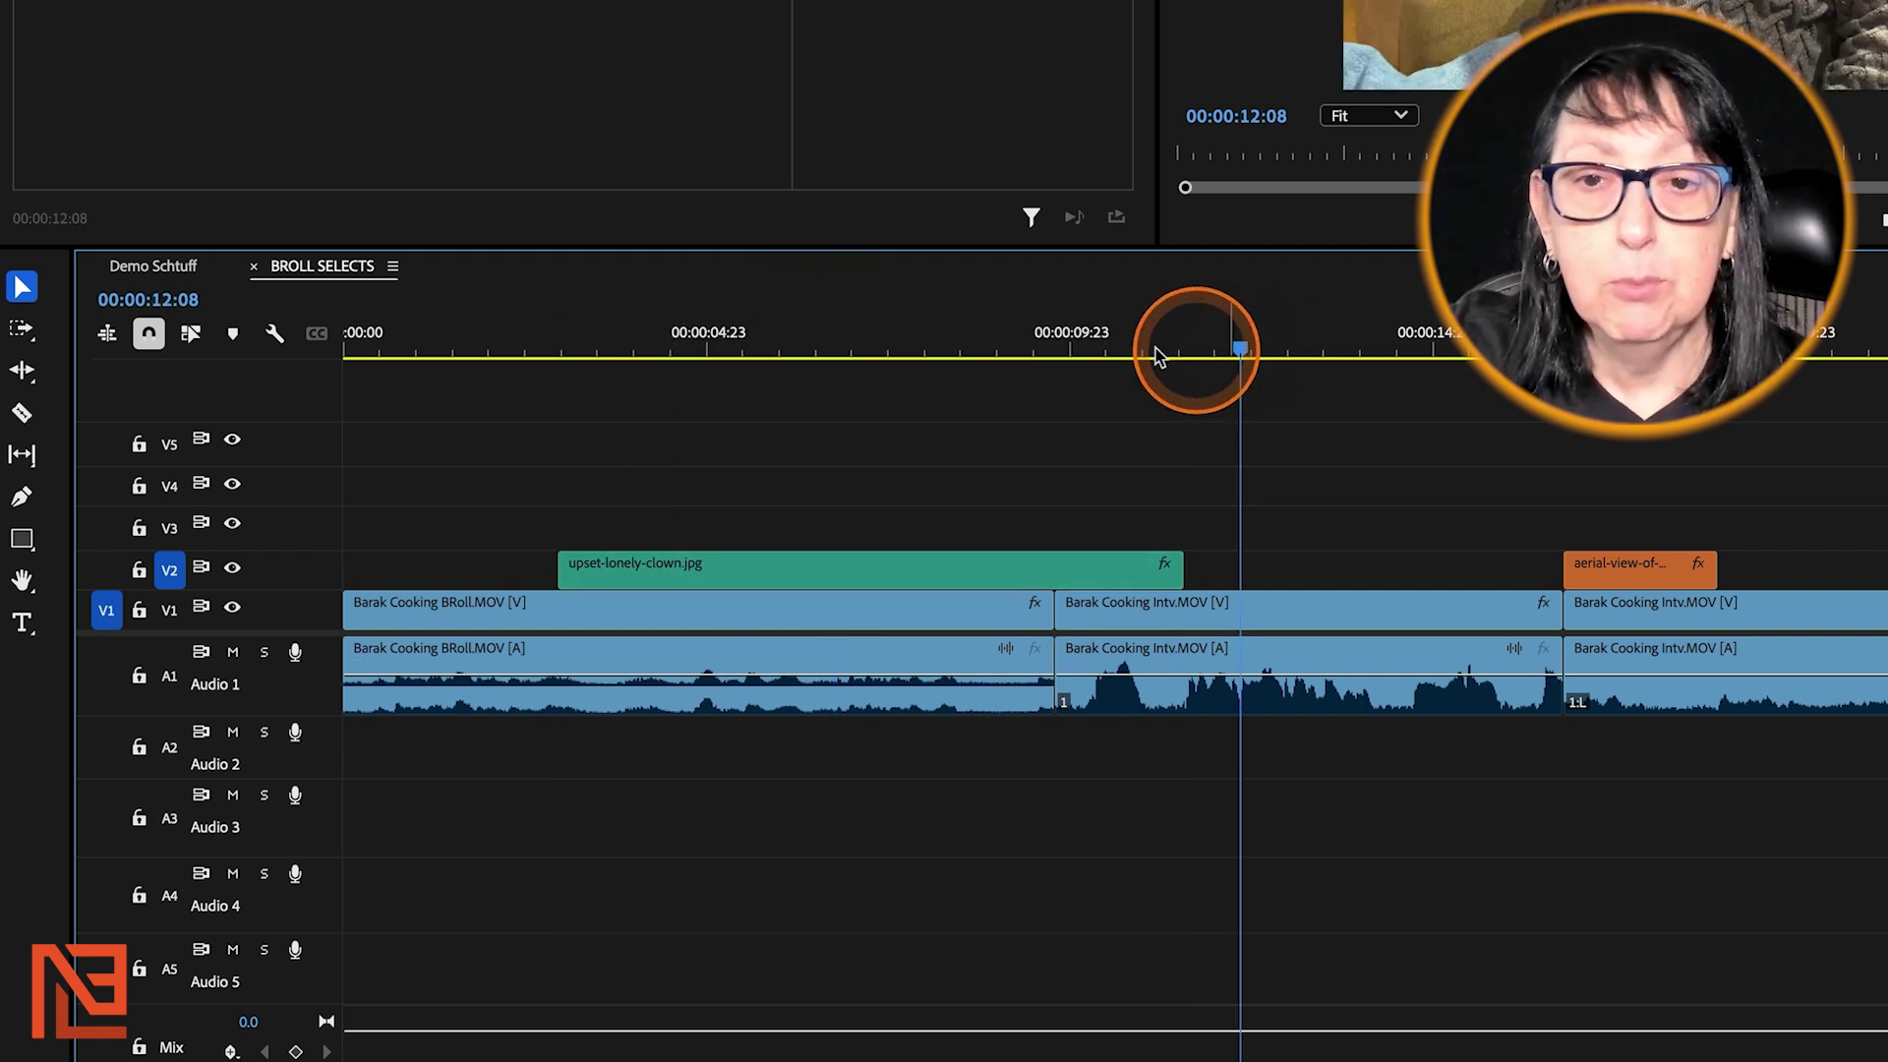
Mark upset-lonely-clown.jpg with the playhead at 00:00:04:23, and try extracting the marked range before undoing the extraction
left_click(892, 346)
left_click(607, 603)
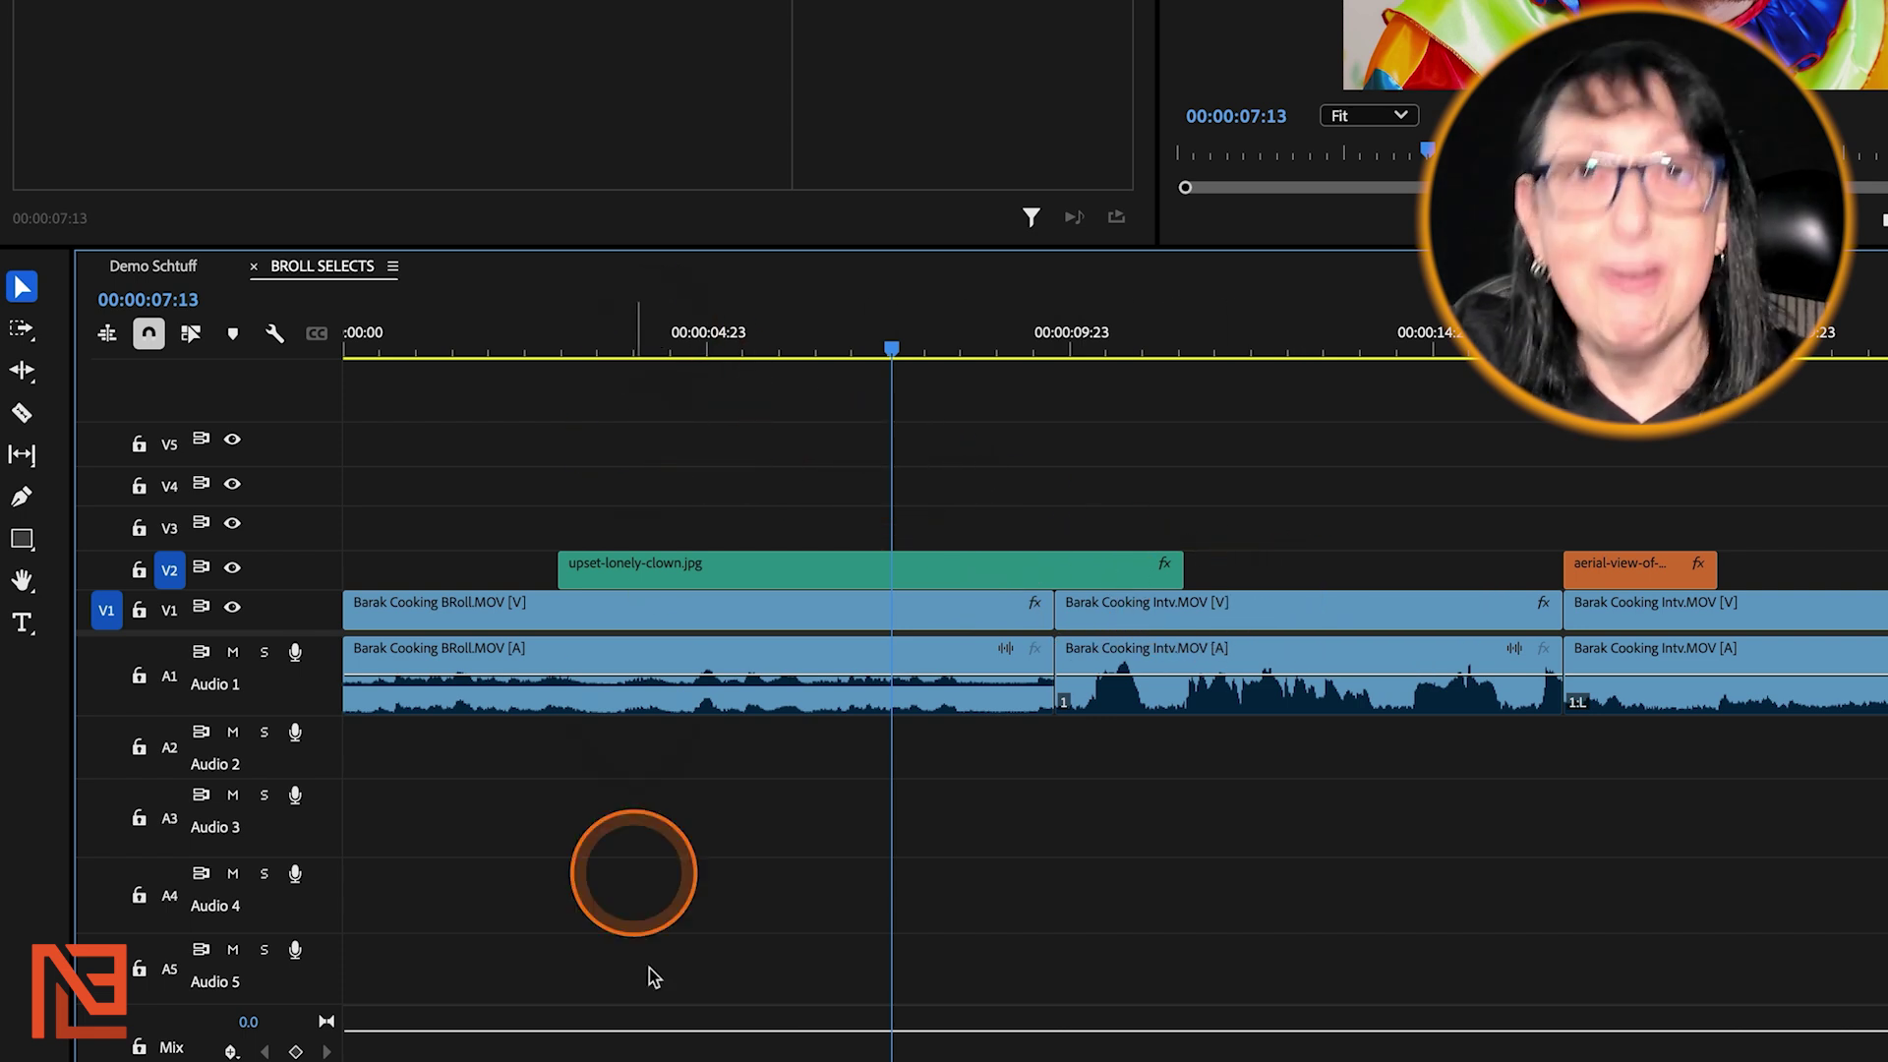
left_click_drag(588, 340, 707, 374)
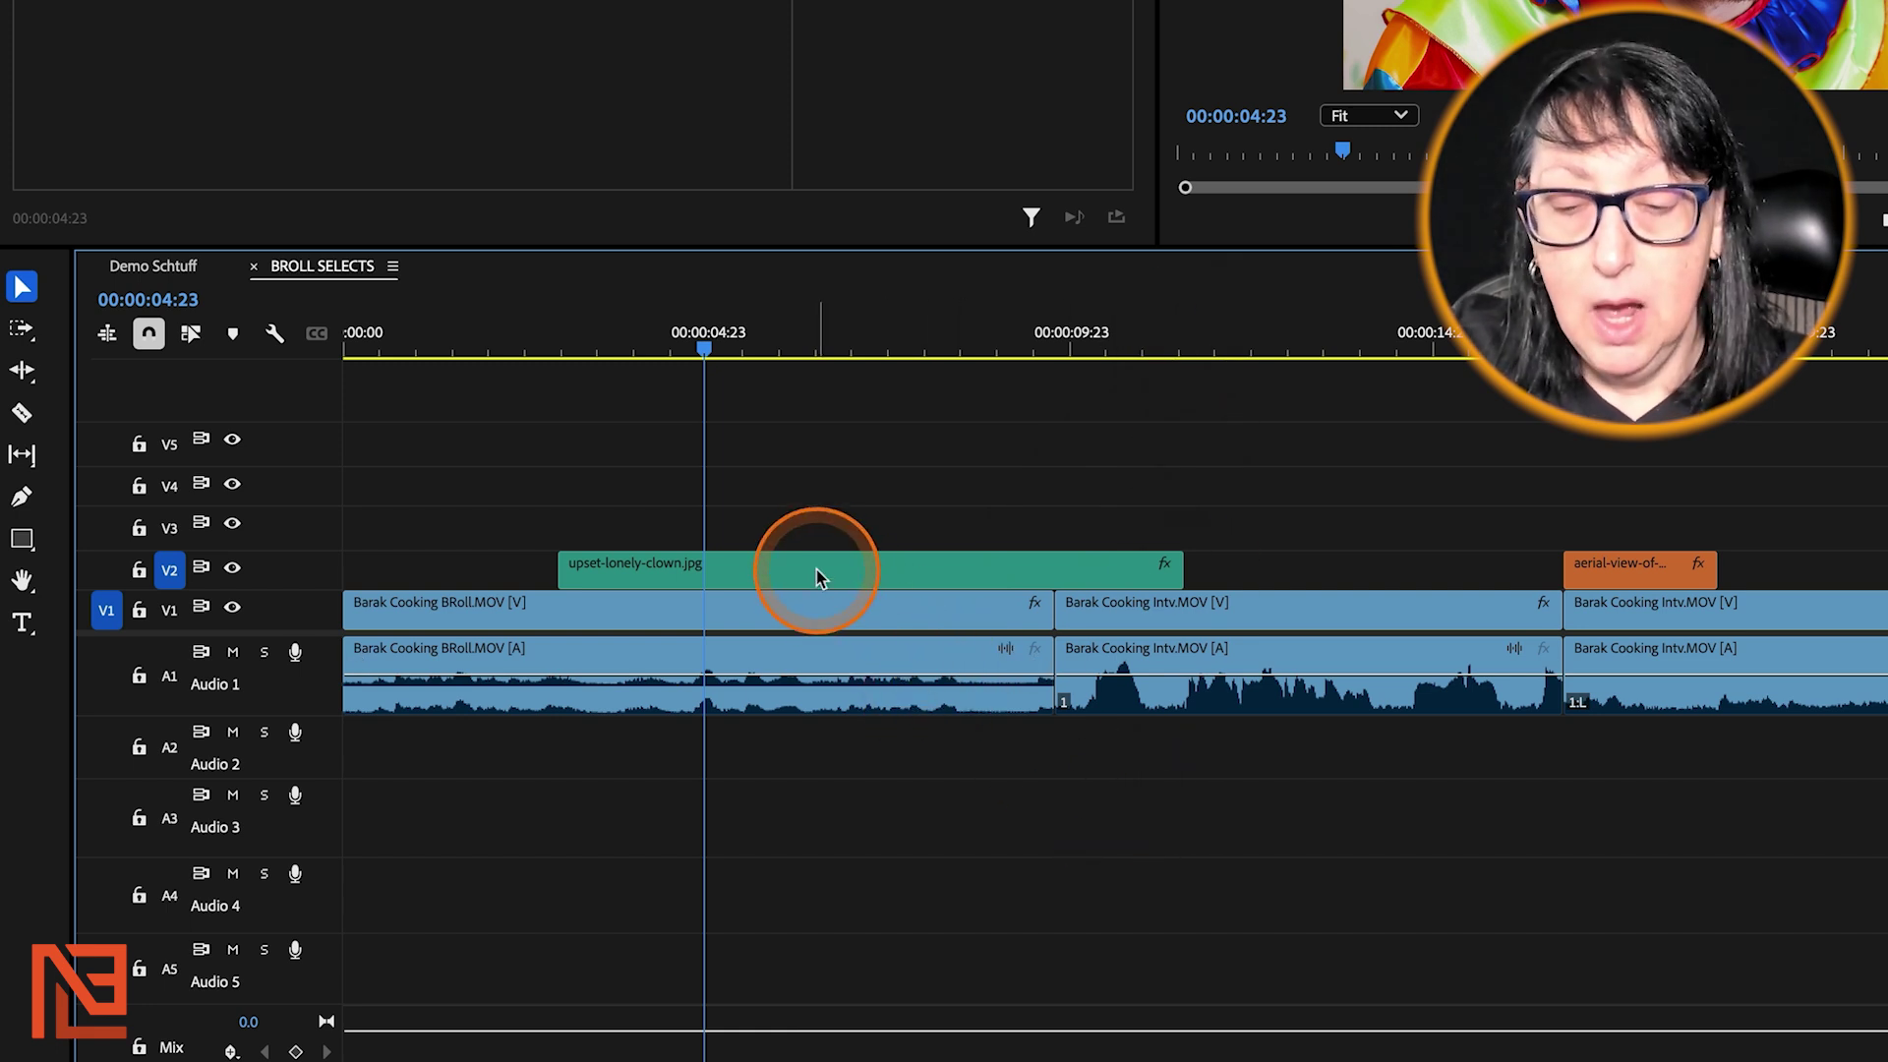
key("x")
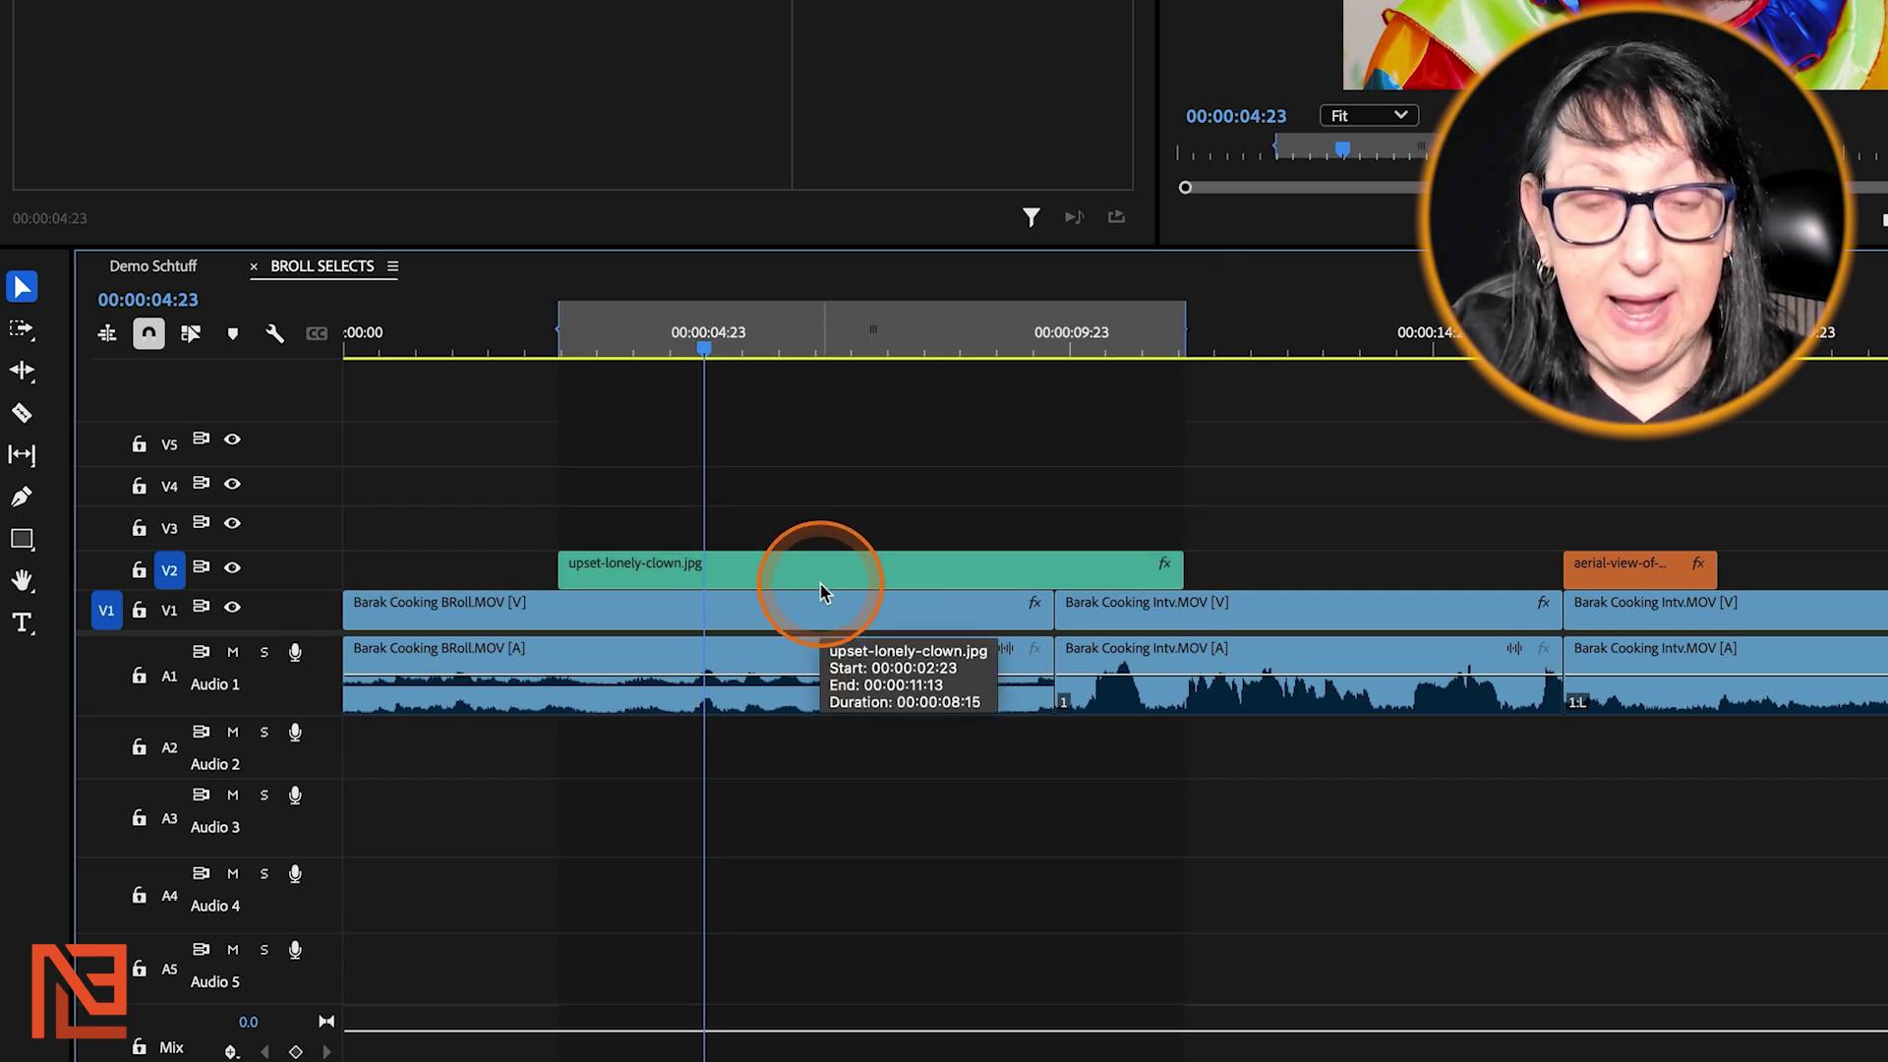
key("apostrophe")
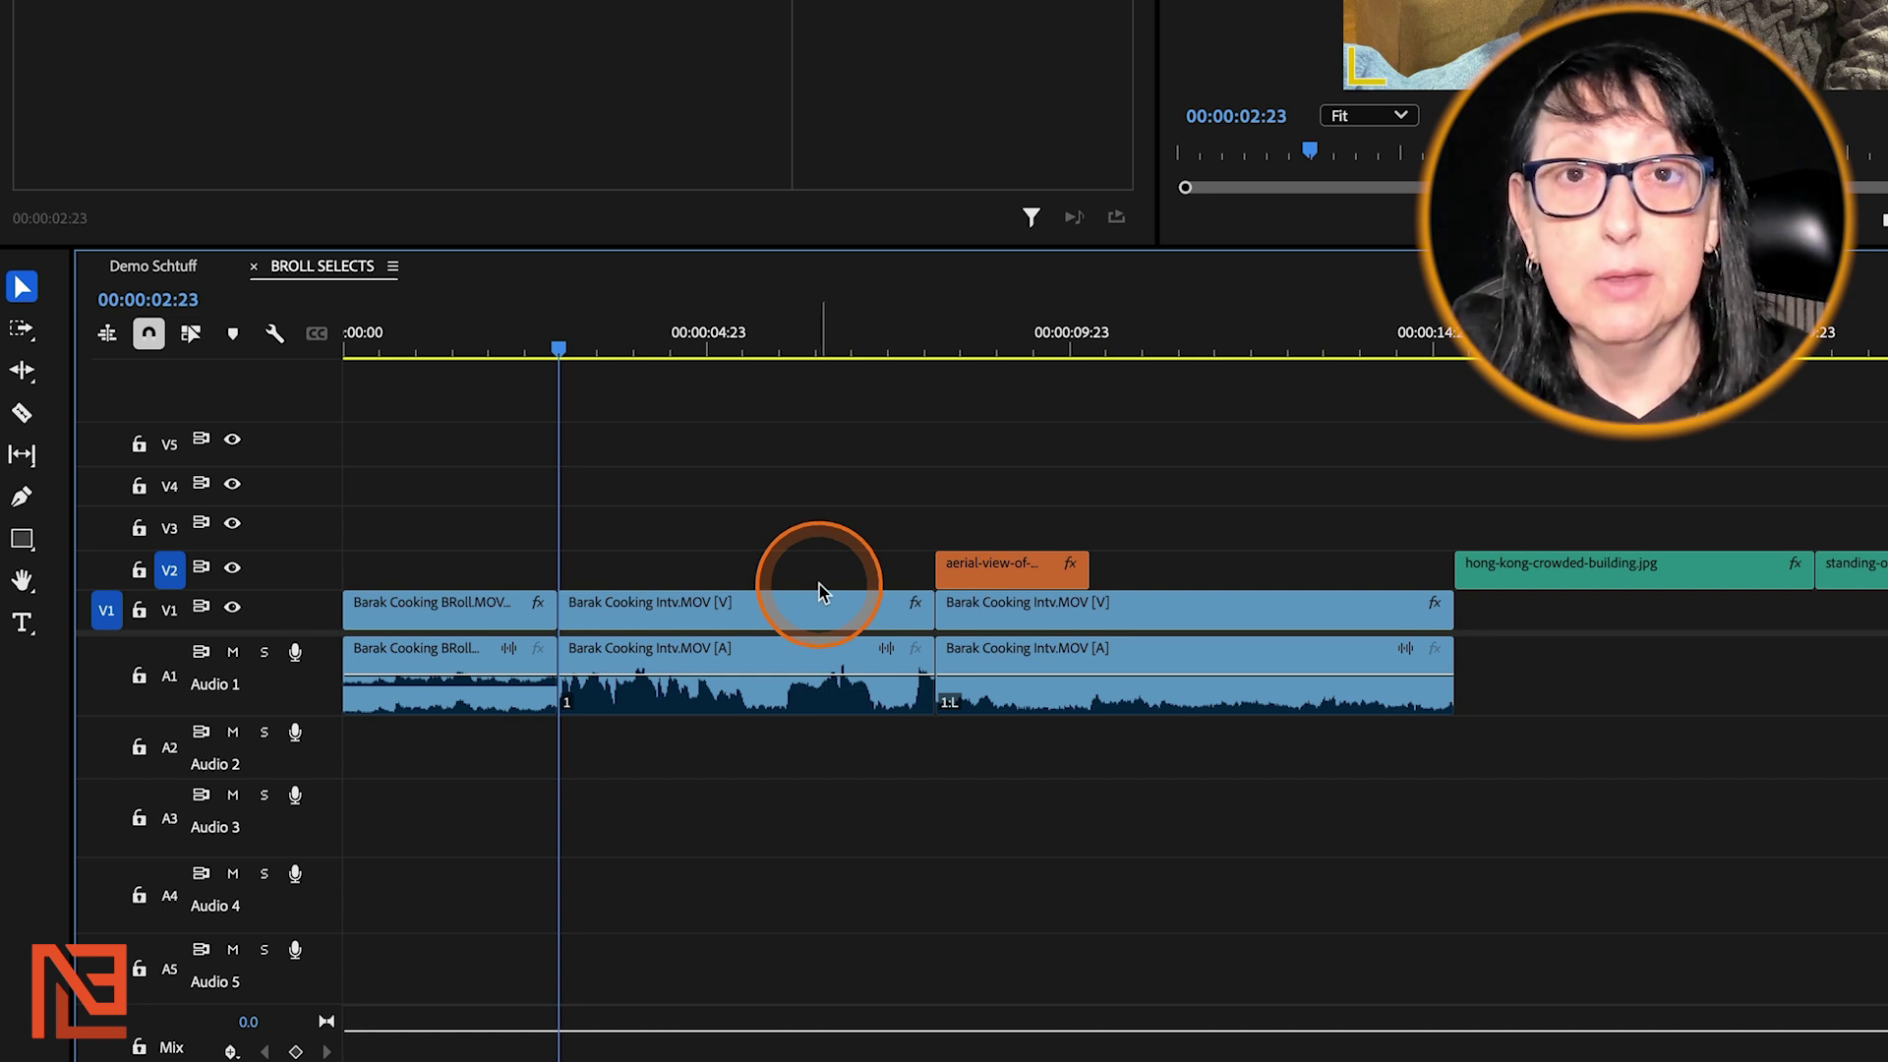
key("ctrl+z")
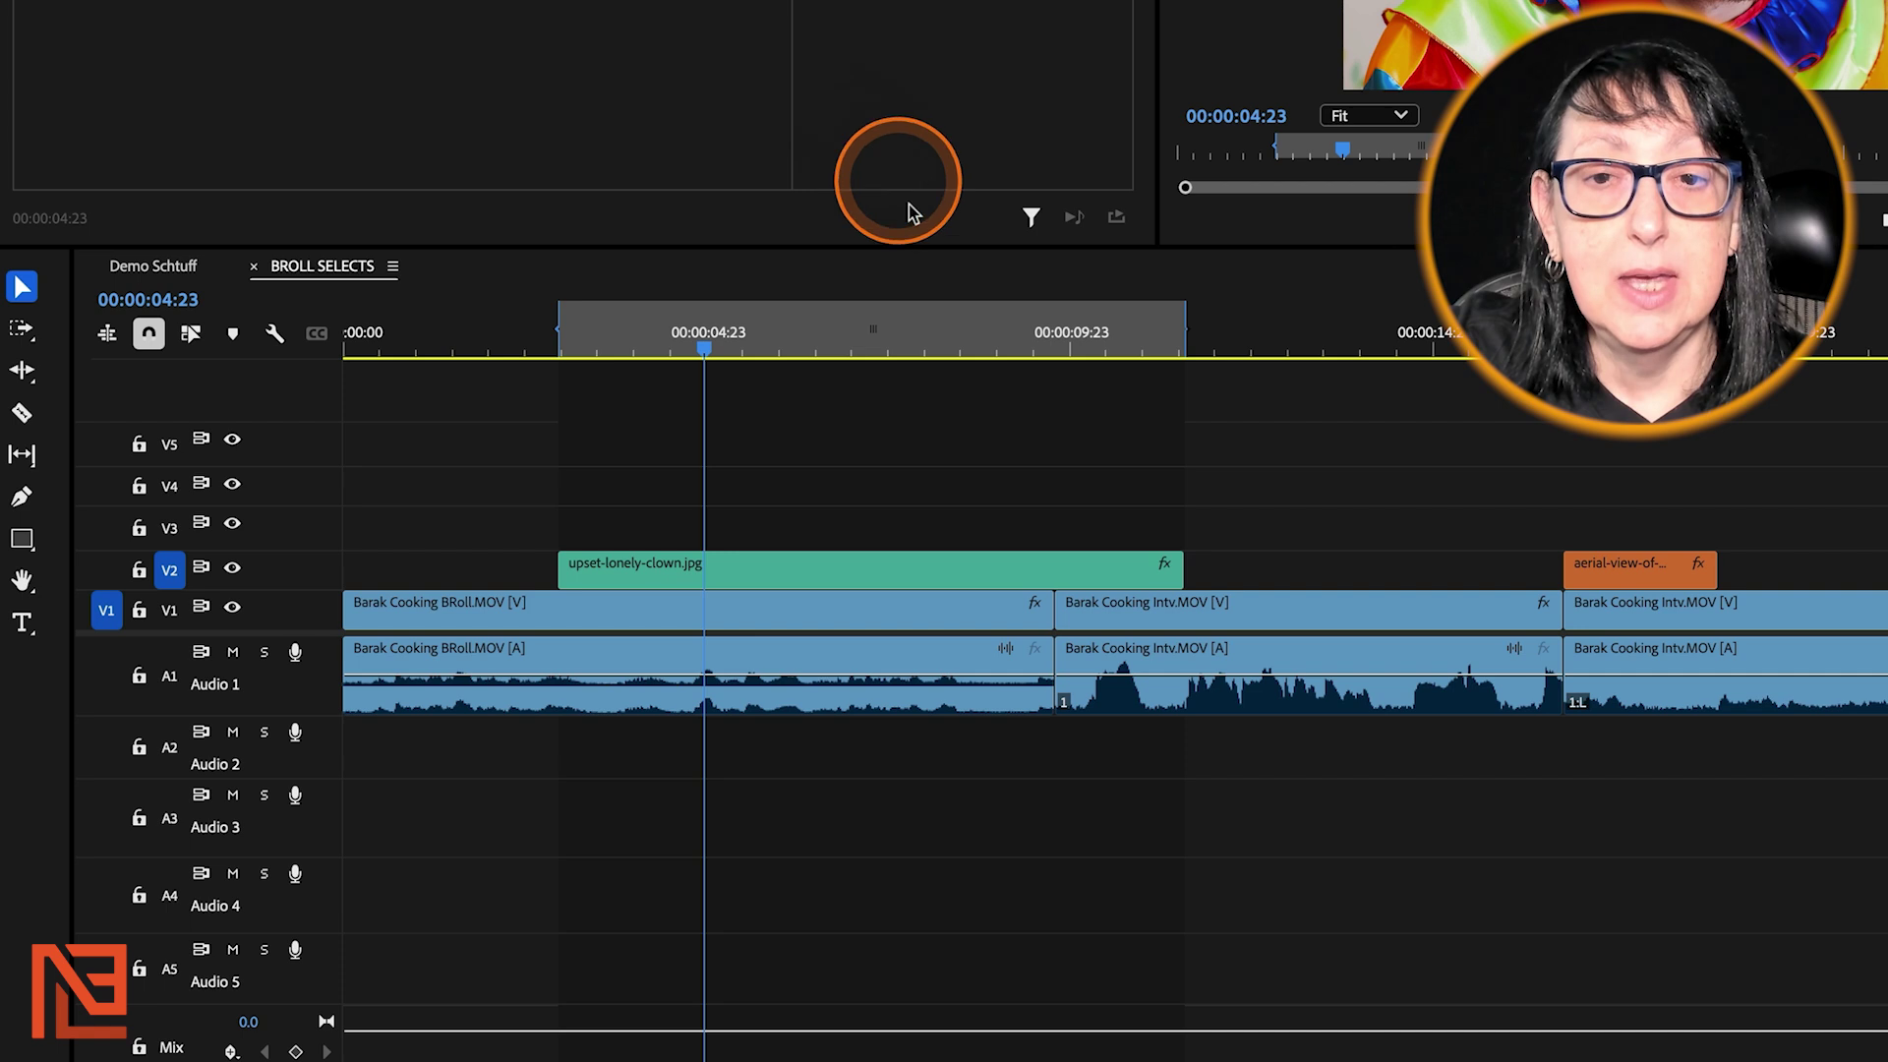
Look up the "extract" command's shortcut in the custom keyboard layout and in another preset, and close the shortcuts editor without saving
key("super+alt+k")
type("extract")
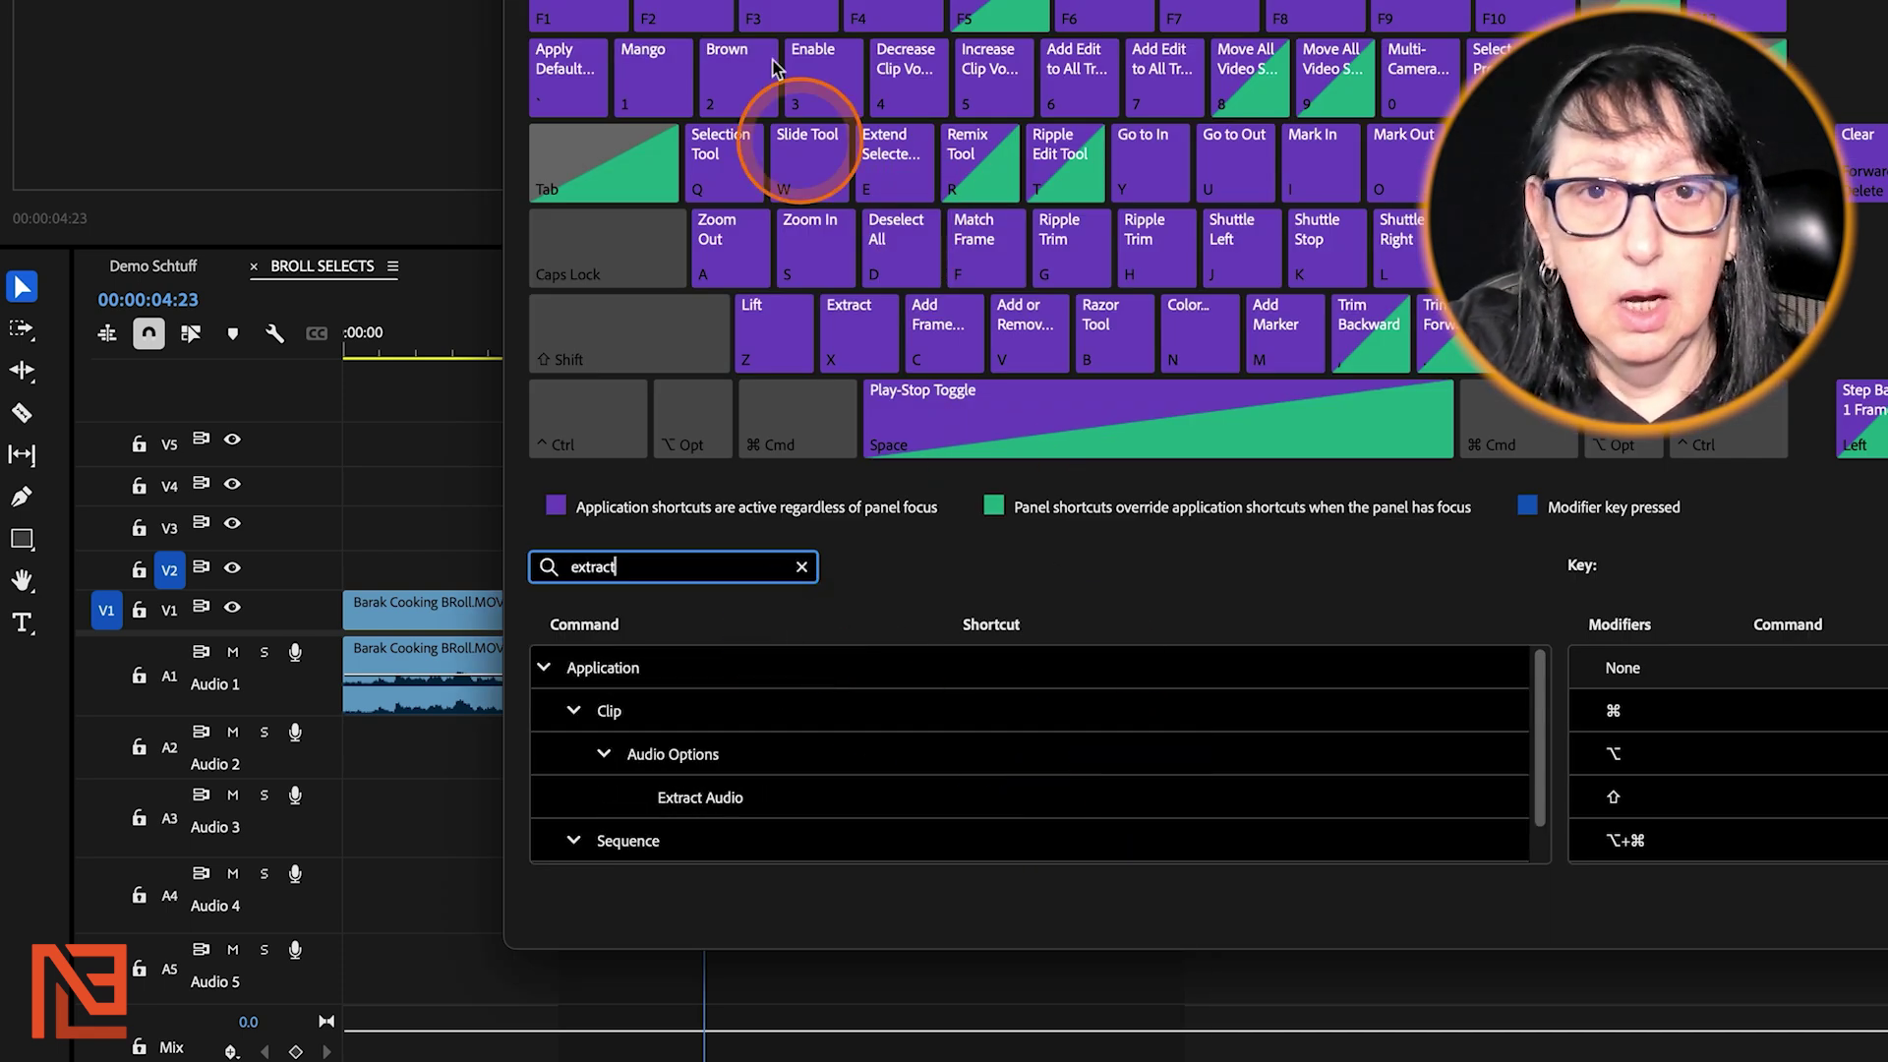
left_click(787, 1)
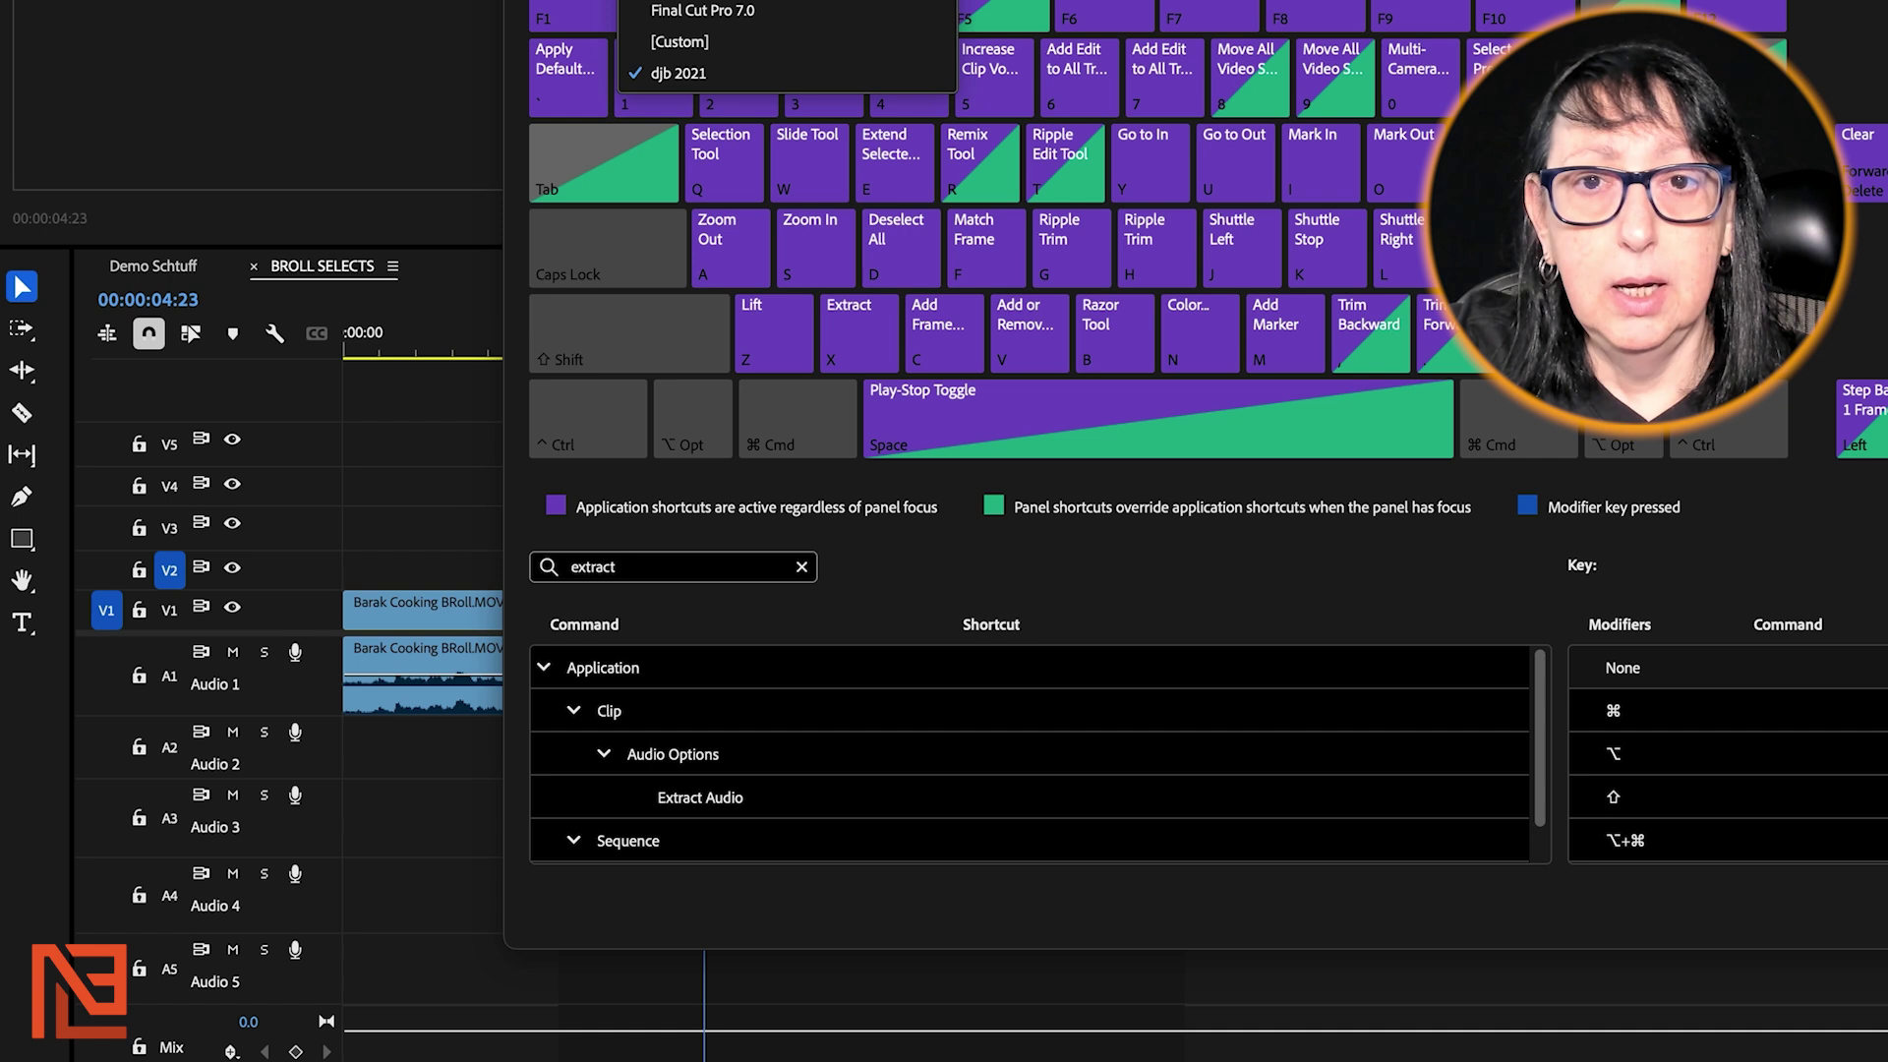
left_click(679, 0)
left_click(708, 574)
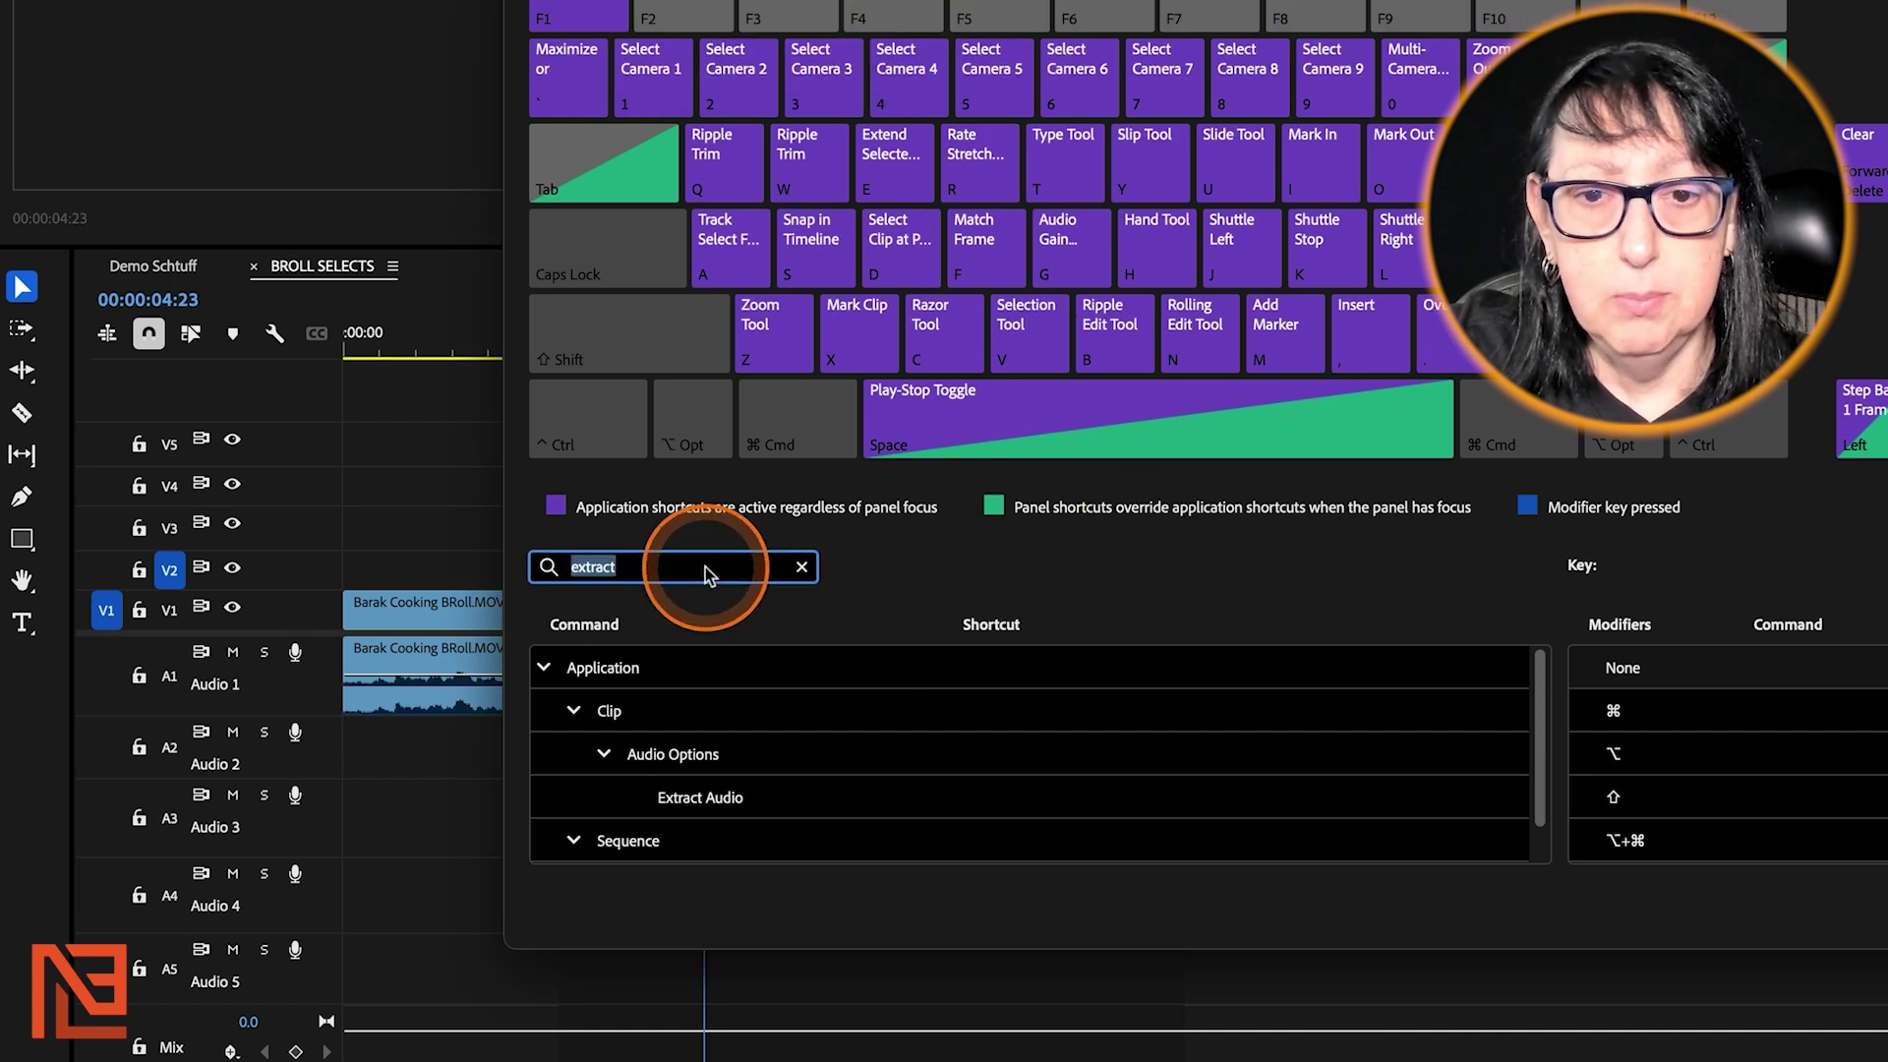
type("extract")
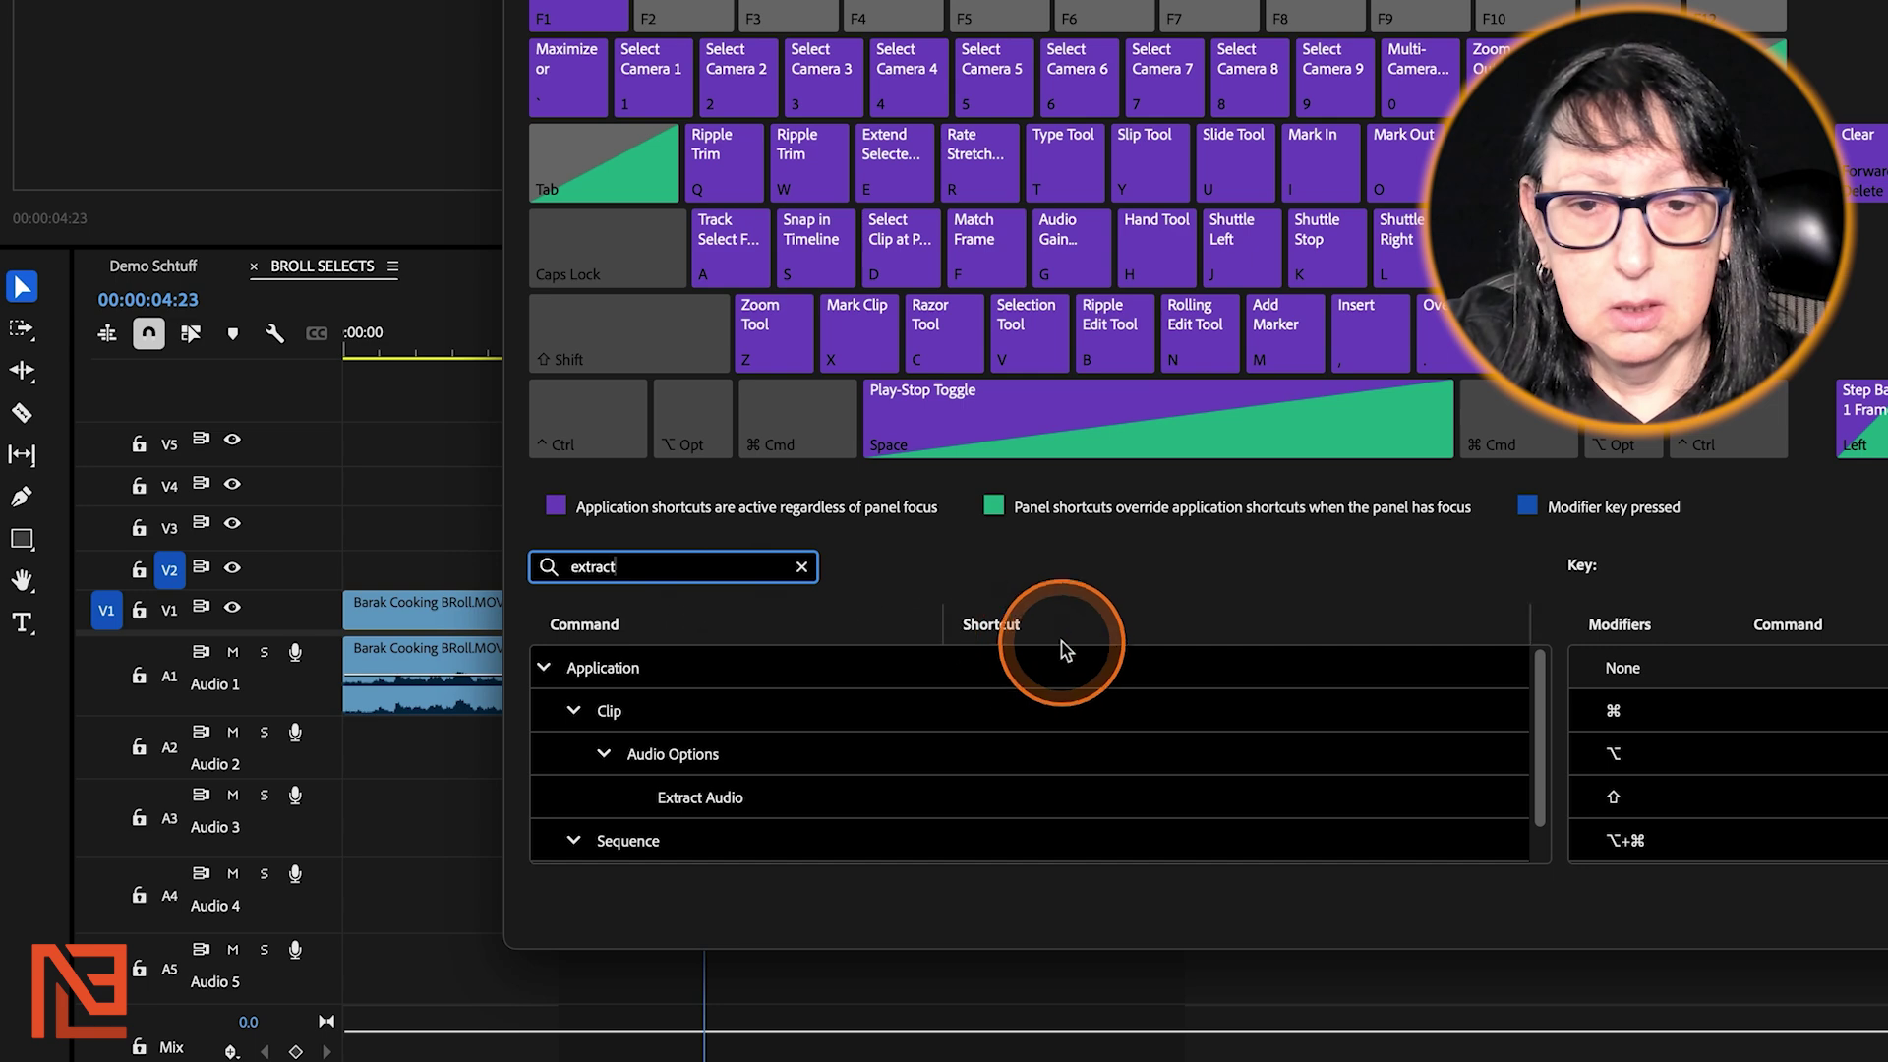
scroll(1090, 791, "down", 1)
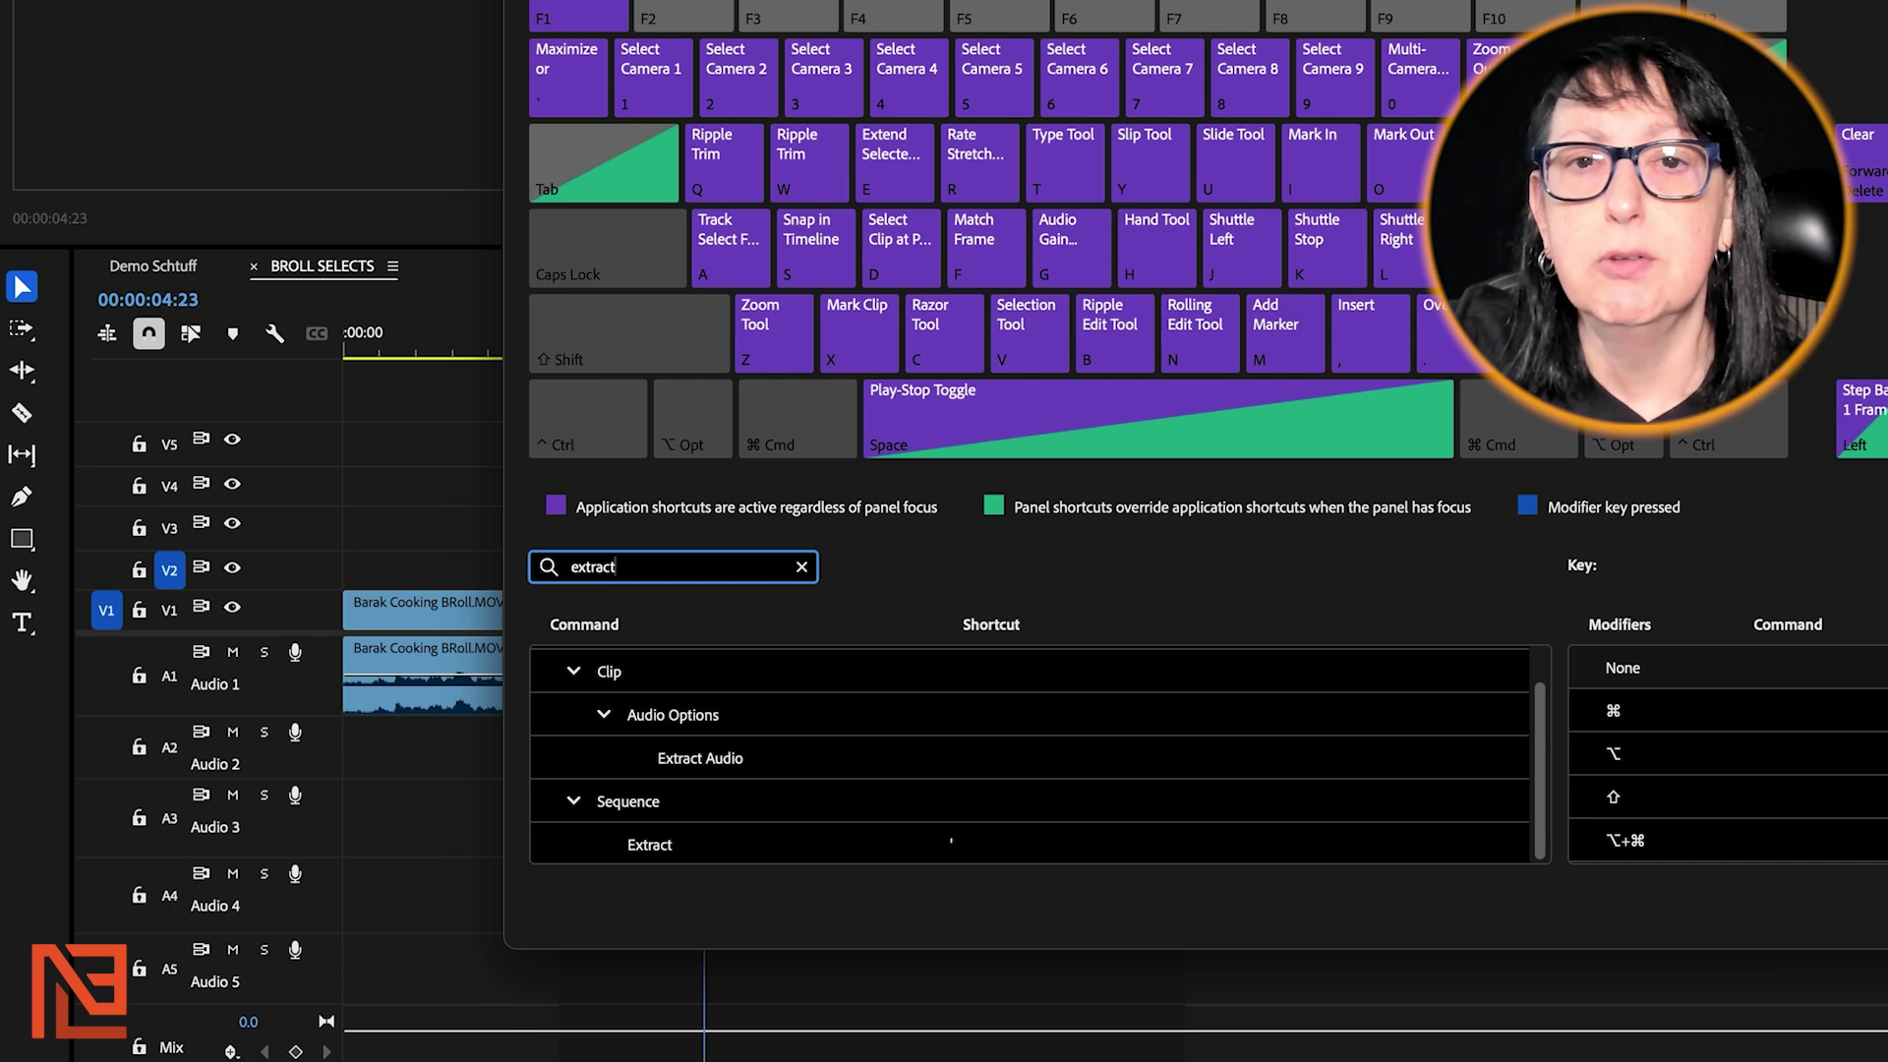
key("Escape")
left_click(868, 518)
Extract the marked upset-lonely-clown.jpg range with the playhead at 00:00:05:03, and undo the extraction
left_click_drag(705, 350, 720, 323)
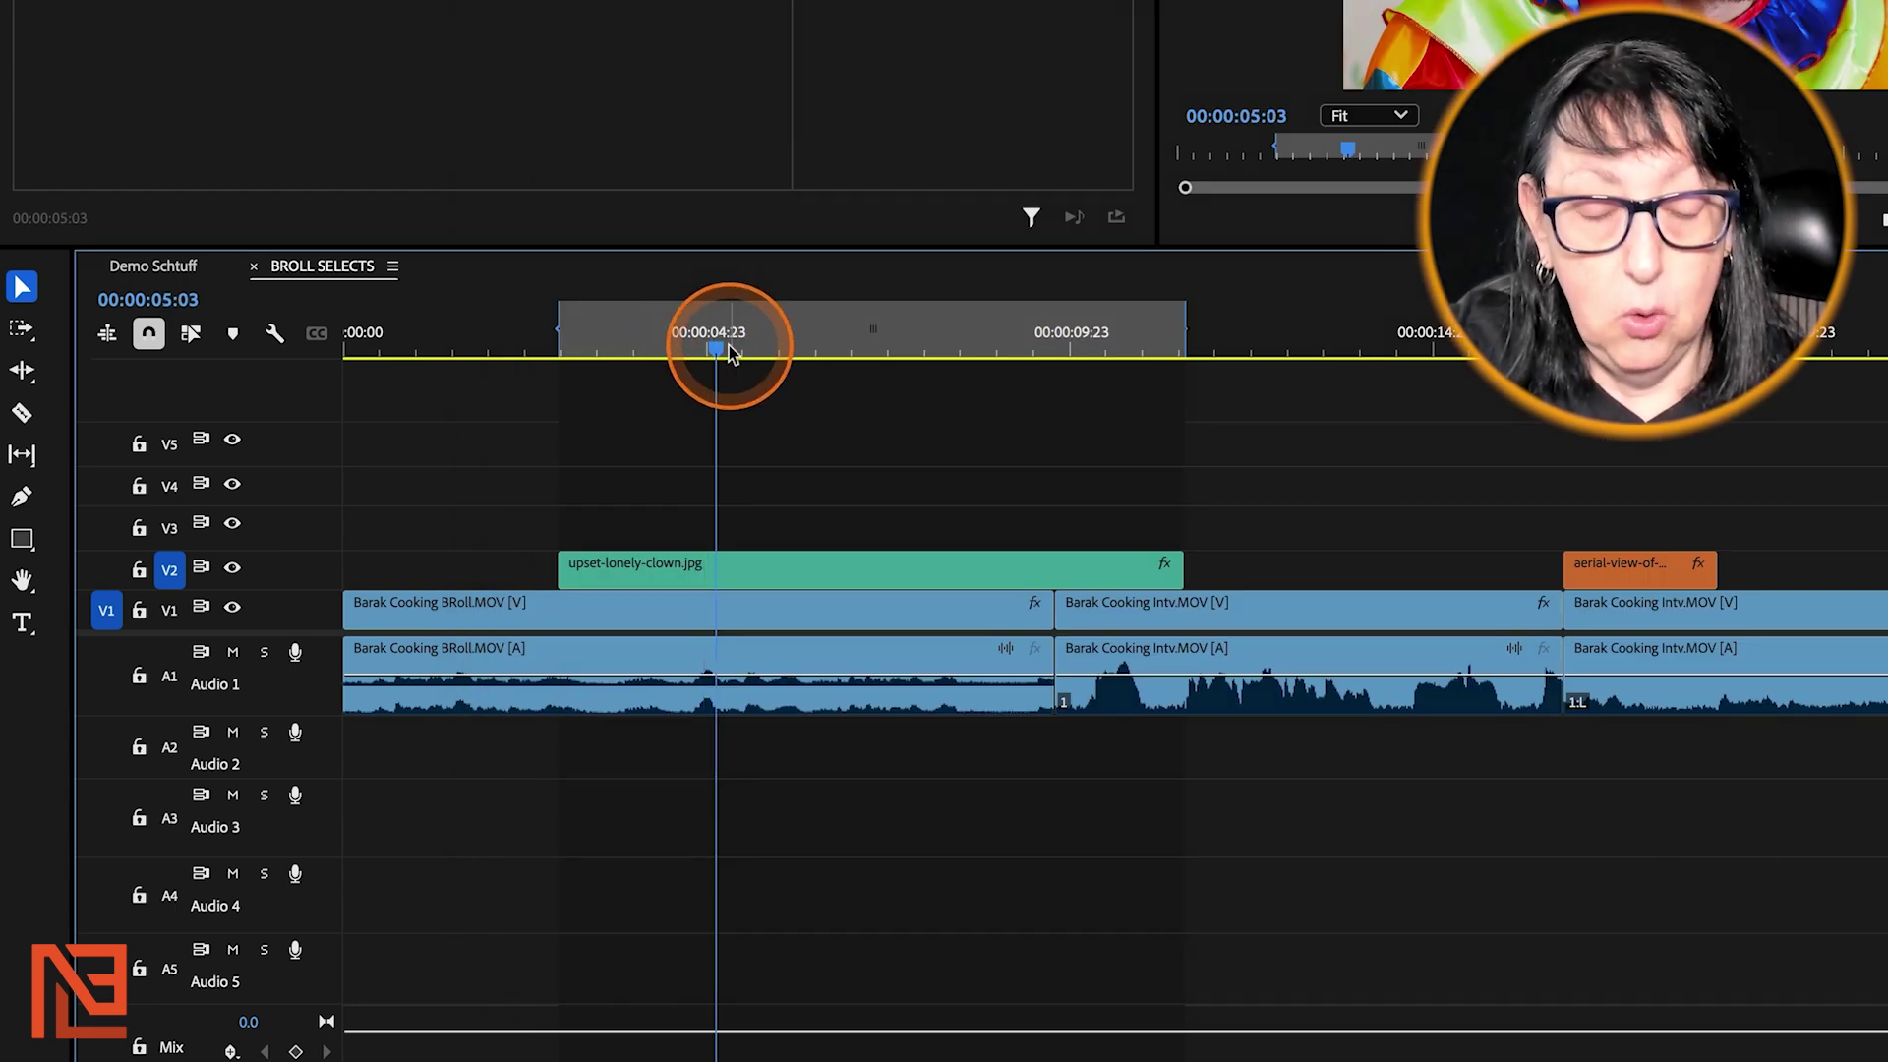
key("apostrophe")
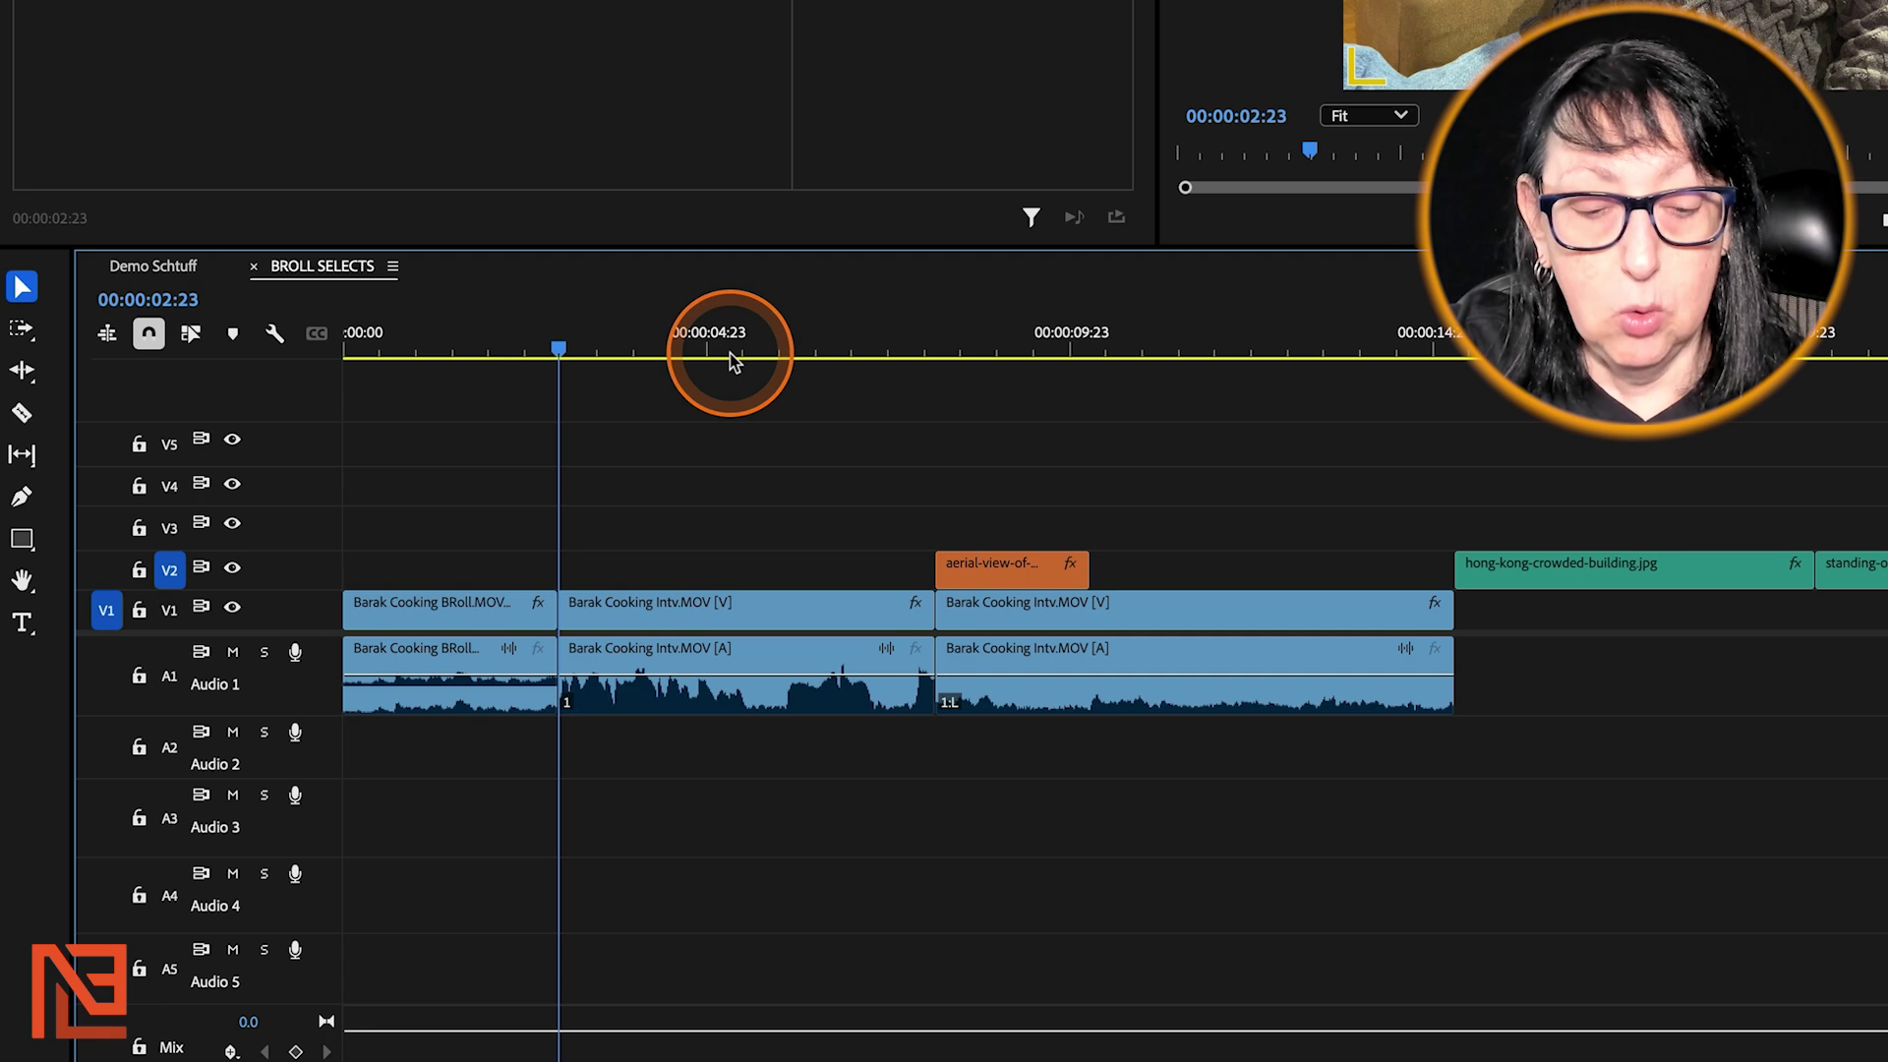
key("ctrl+z")
Clear the sequence's In and Out points, and mark upset-lonely-clown.jpg again with the playhead at 00:00:04:18
left_click(752, 348)
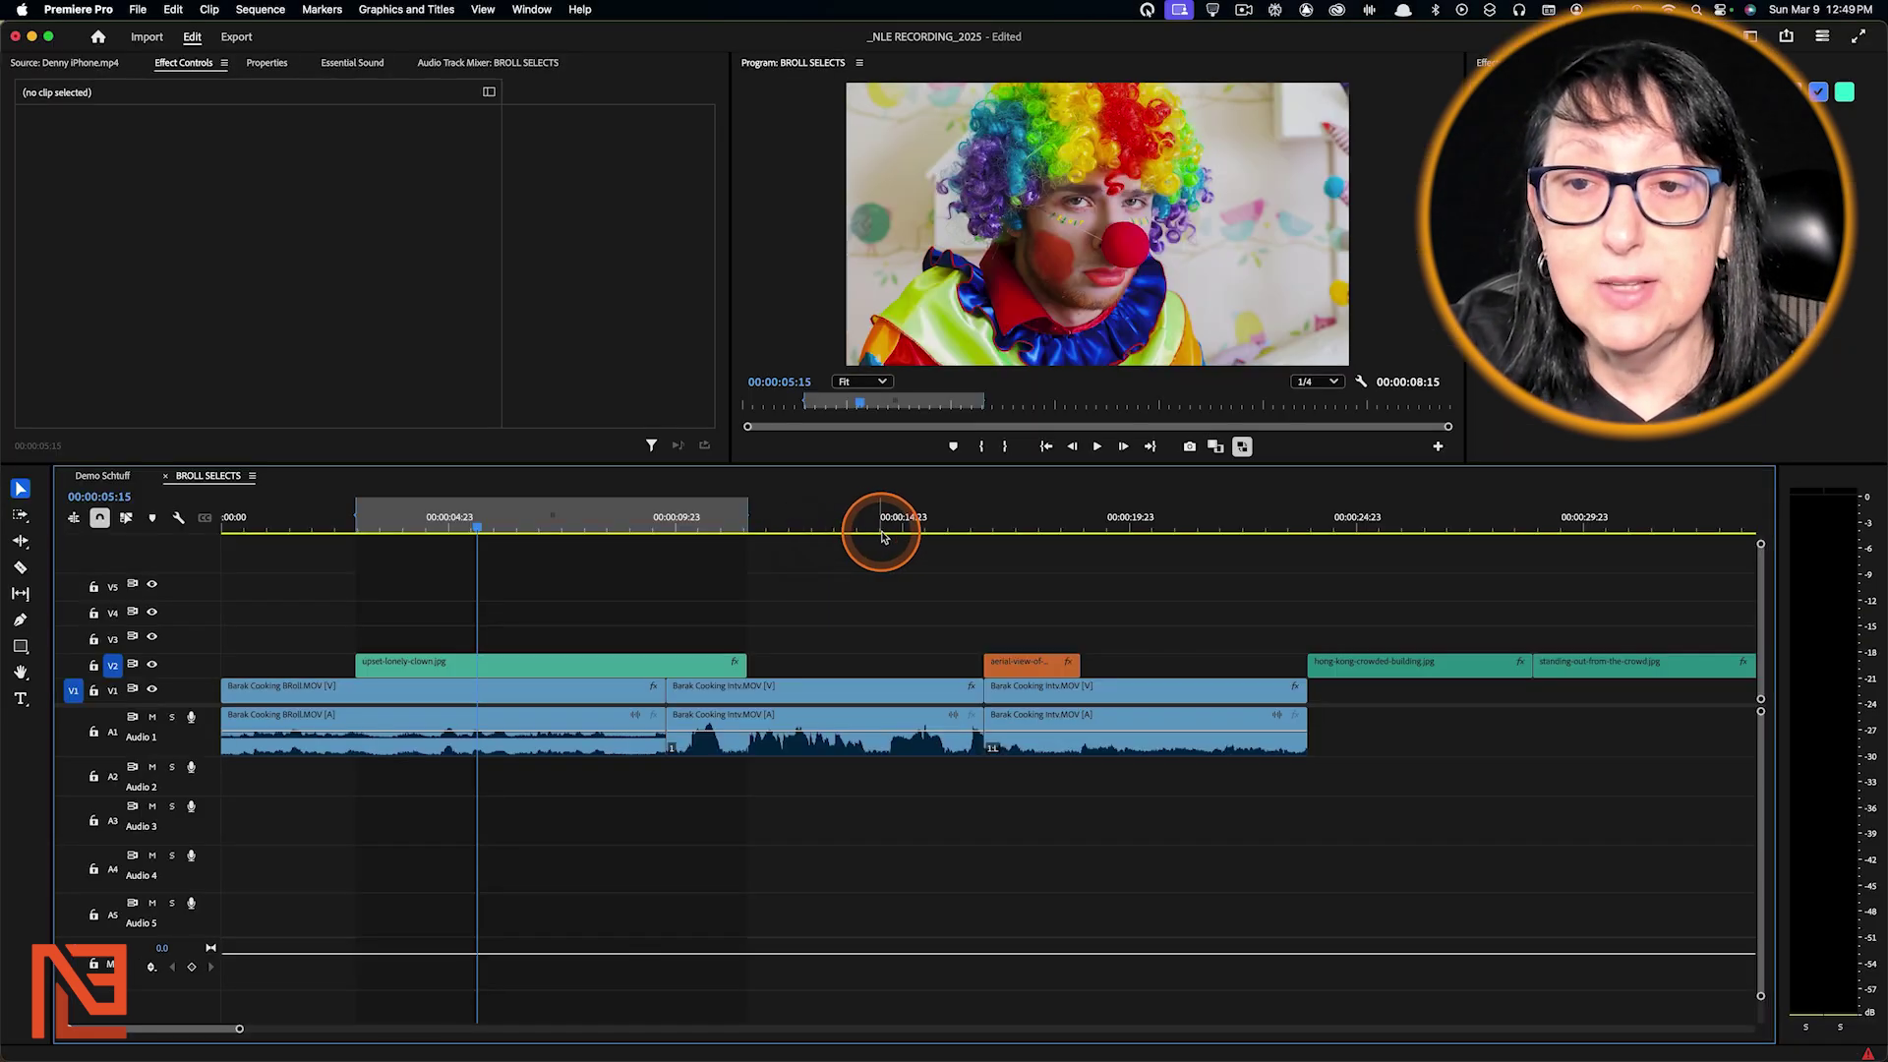
left_click(1398, 352)
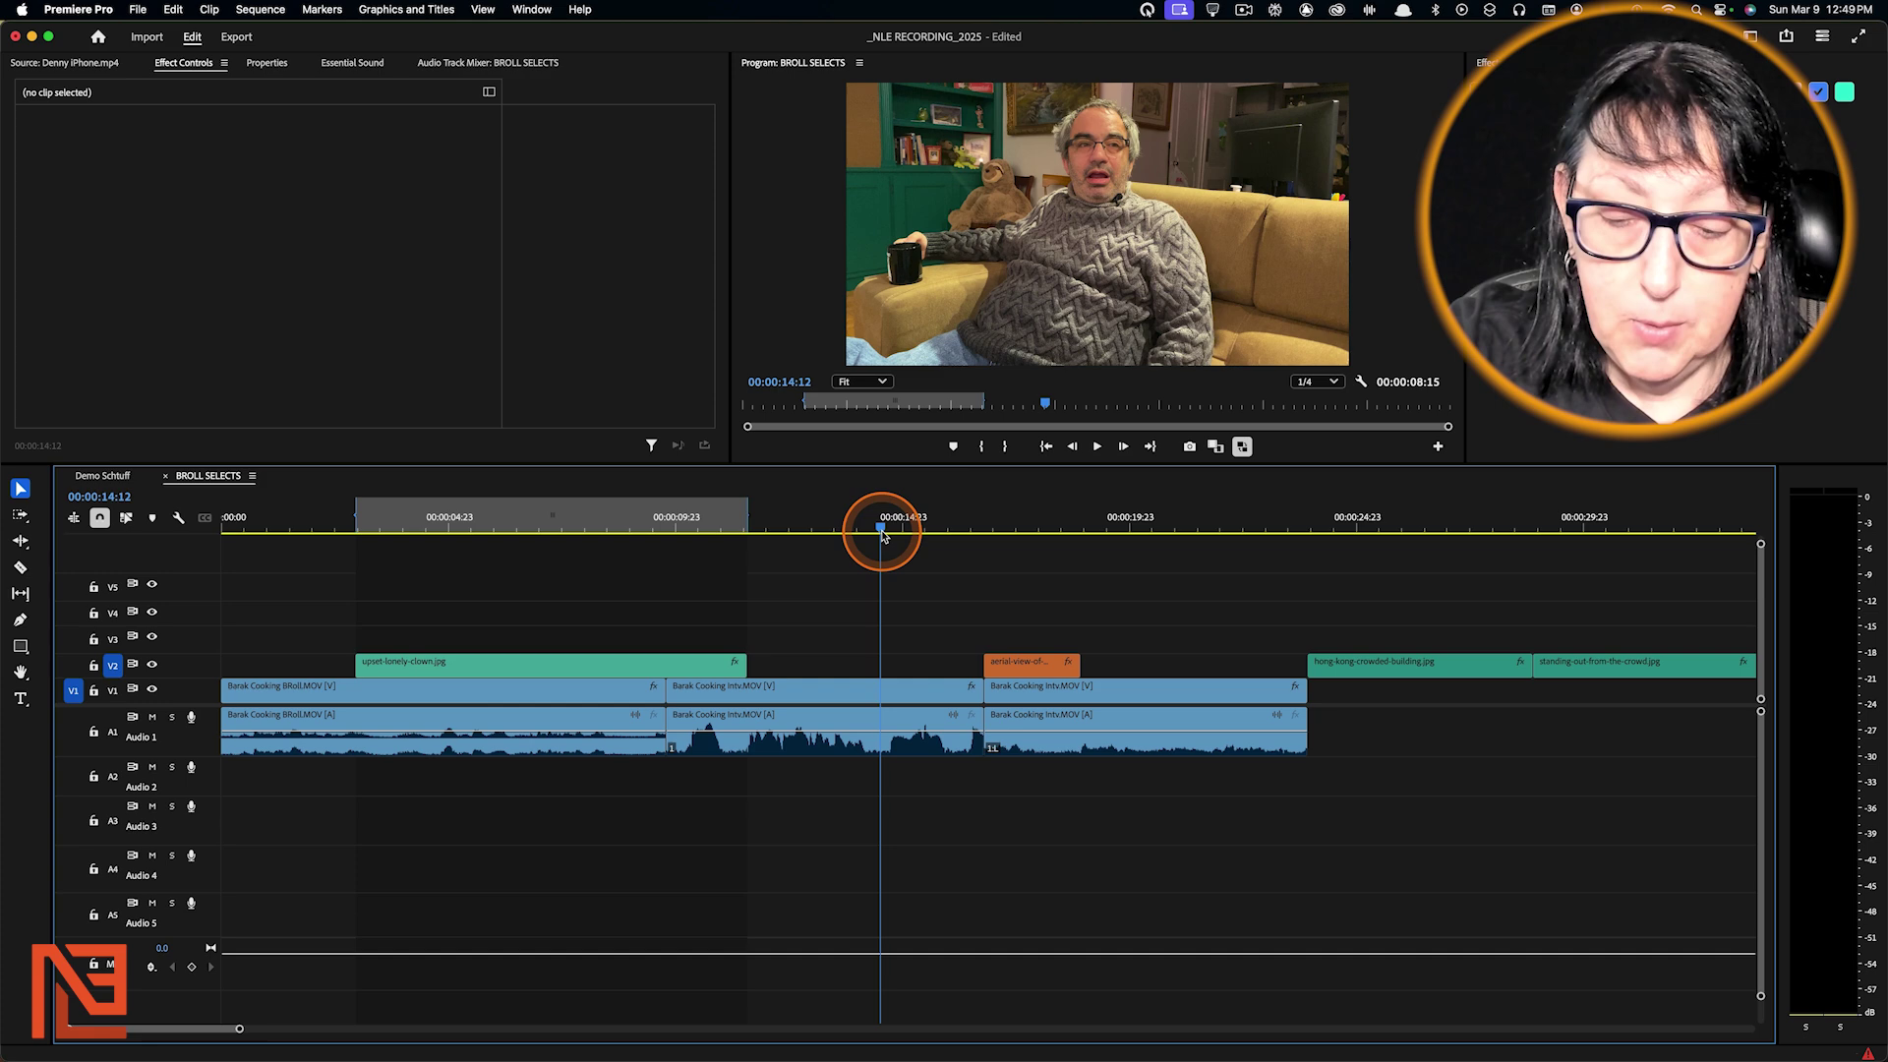
key("alt+x")
left_click_drag(1231, 536, 438, 528)
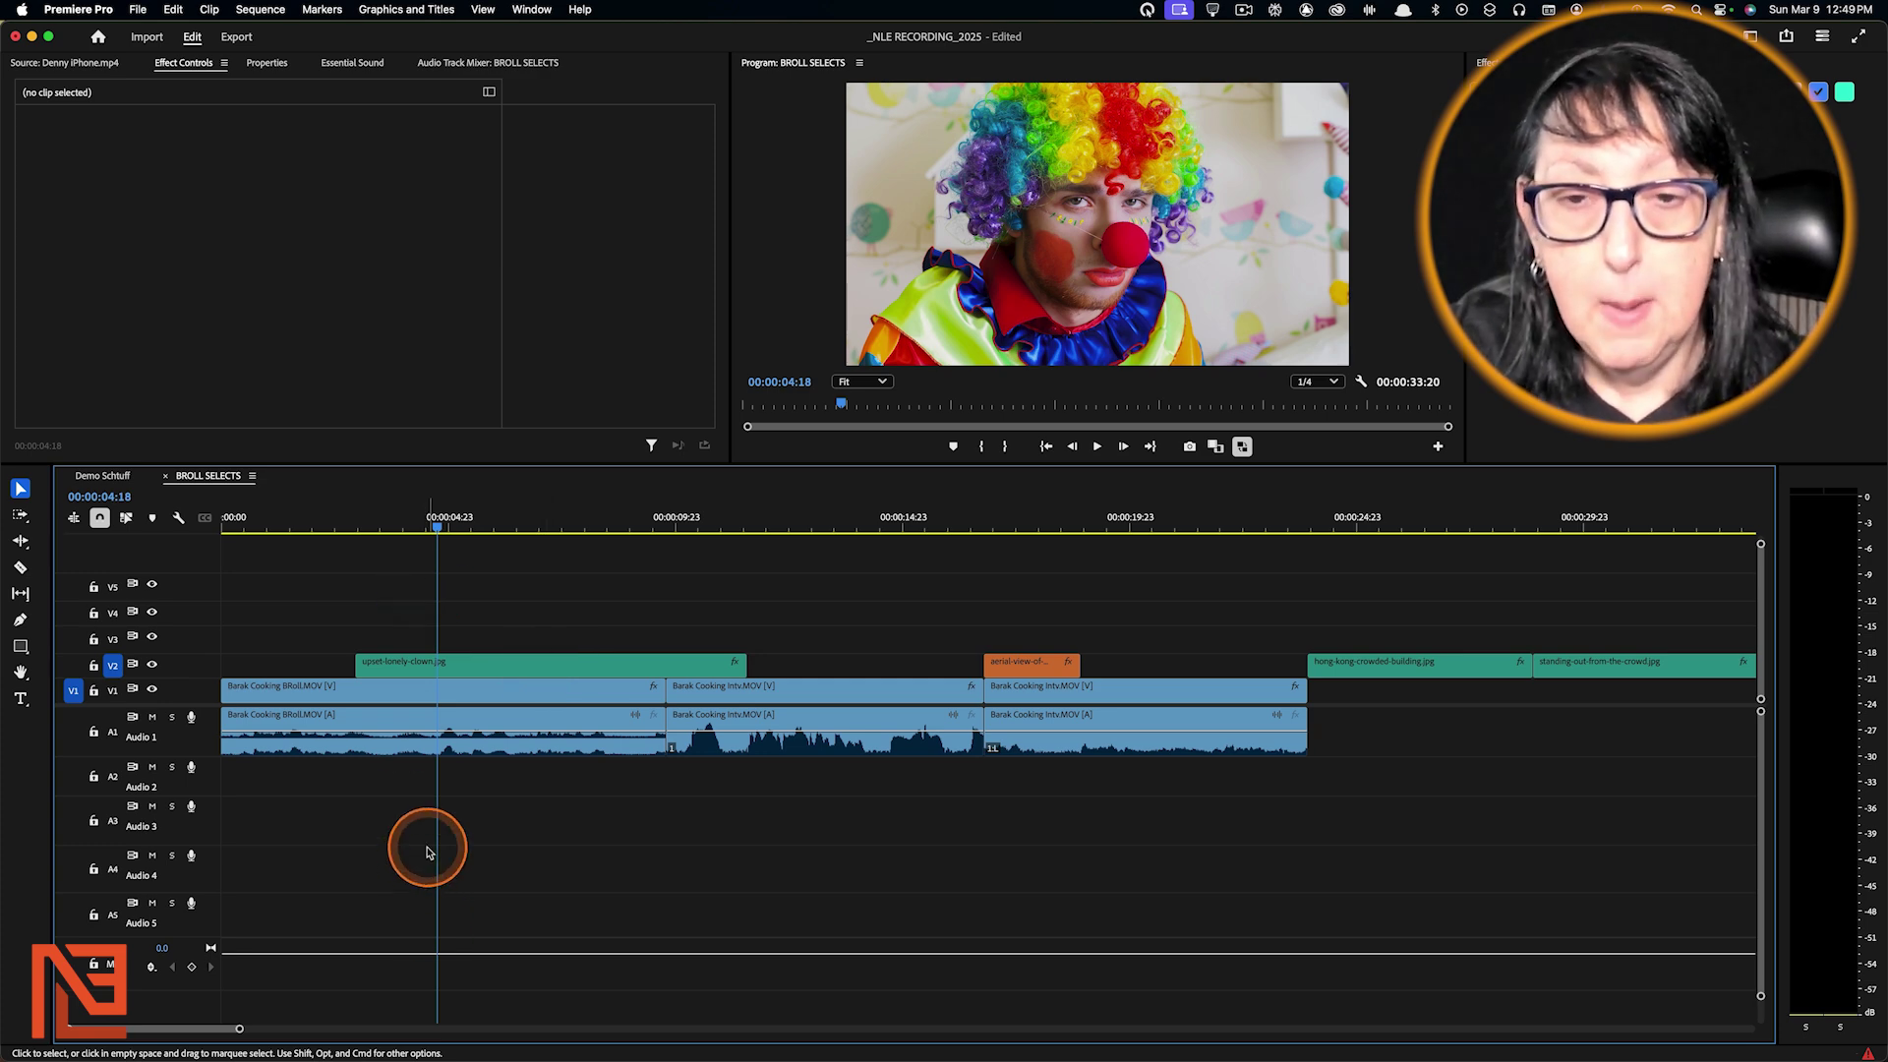
key("x")
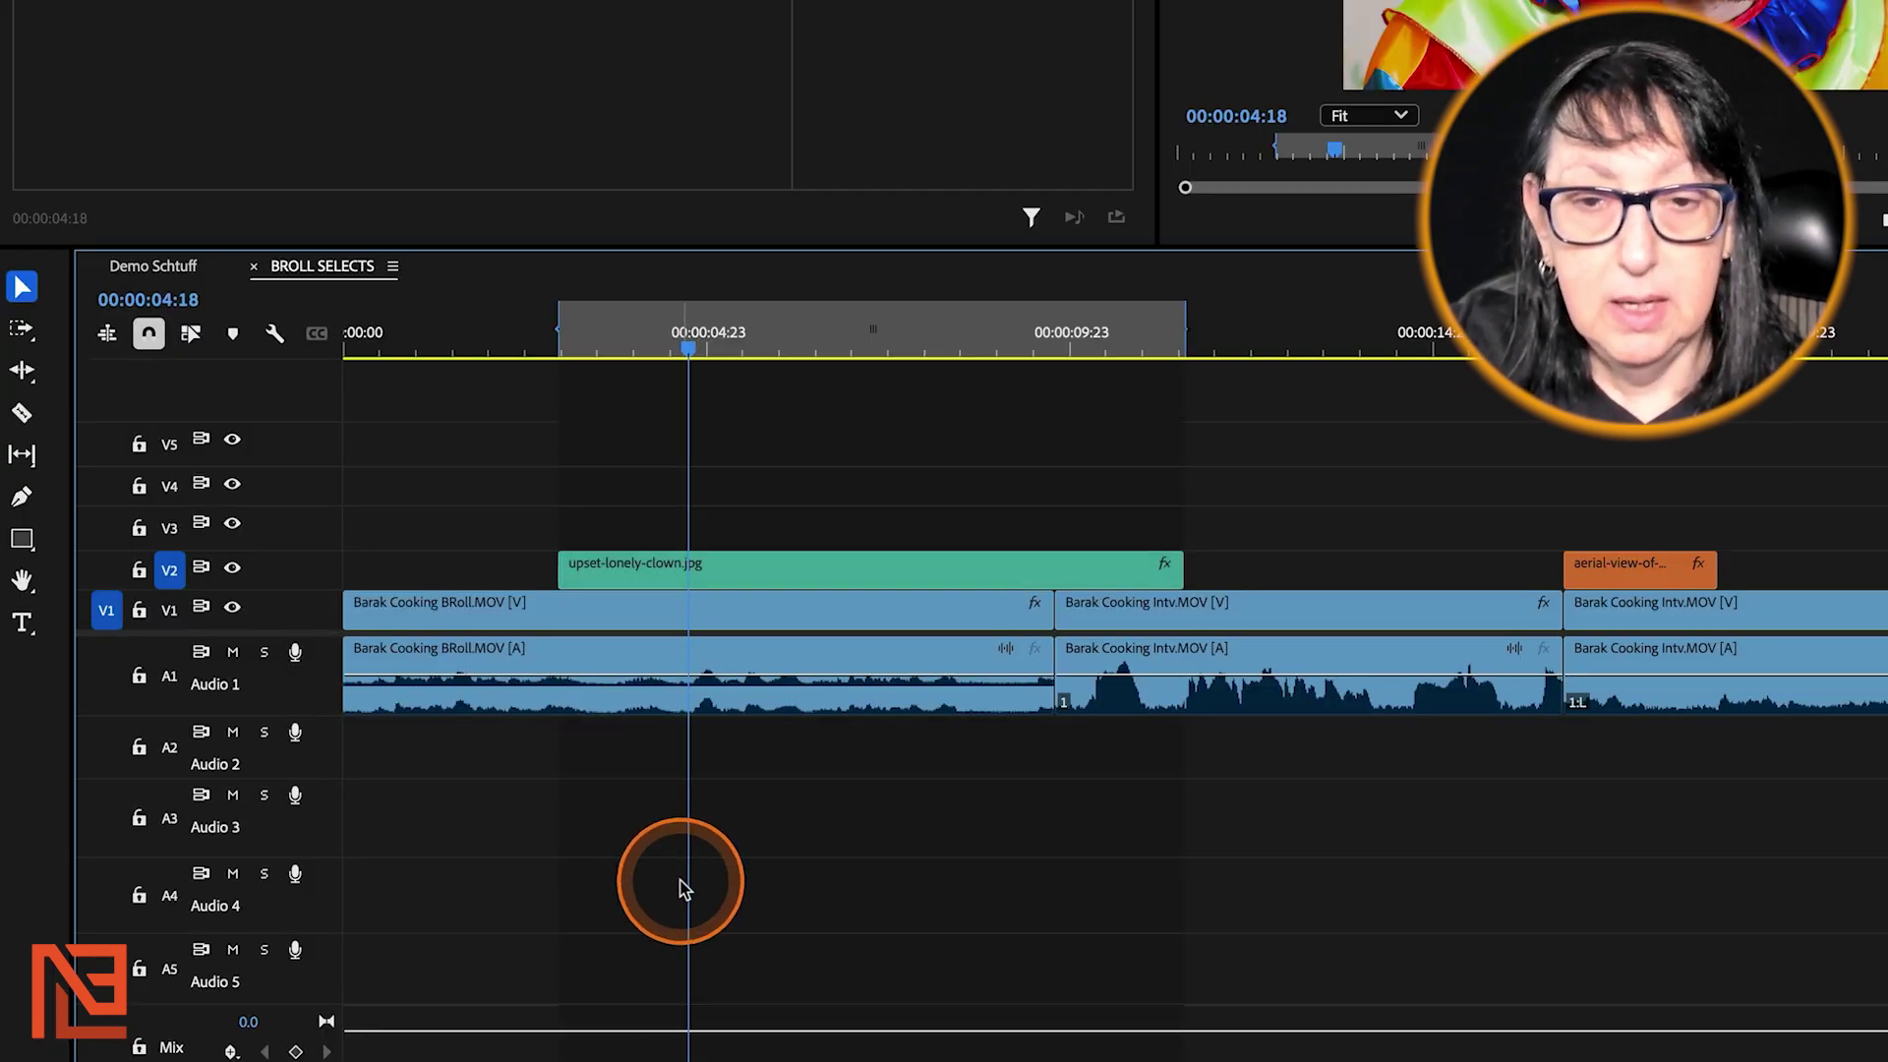
Extract the marked clown image range from all tracks and undo it, repeating the extract and undo three times
key("apostrophe")
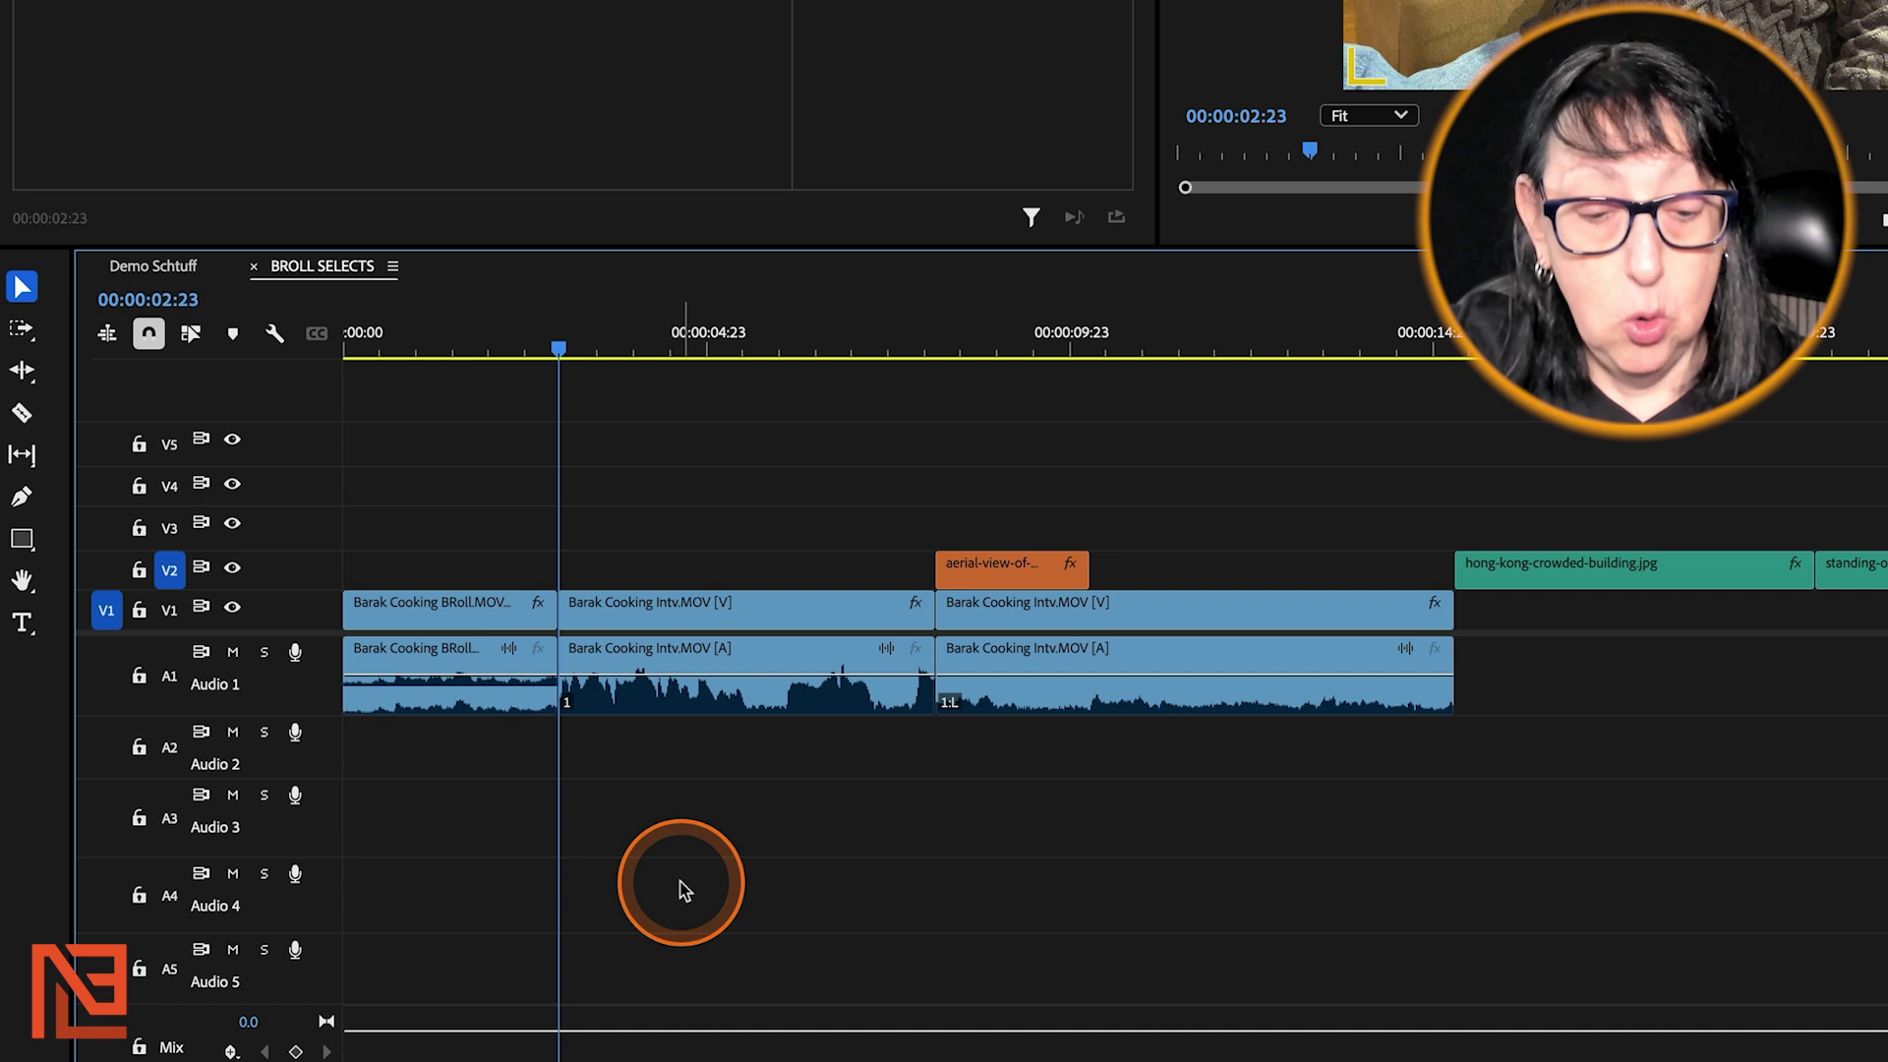
key("ctrl+z")
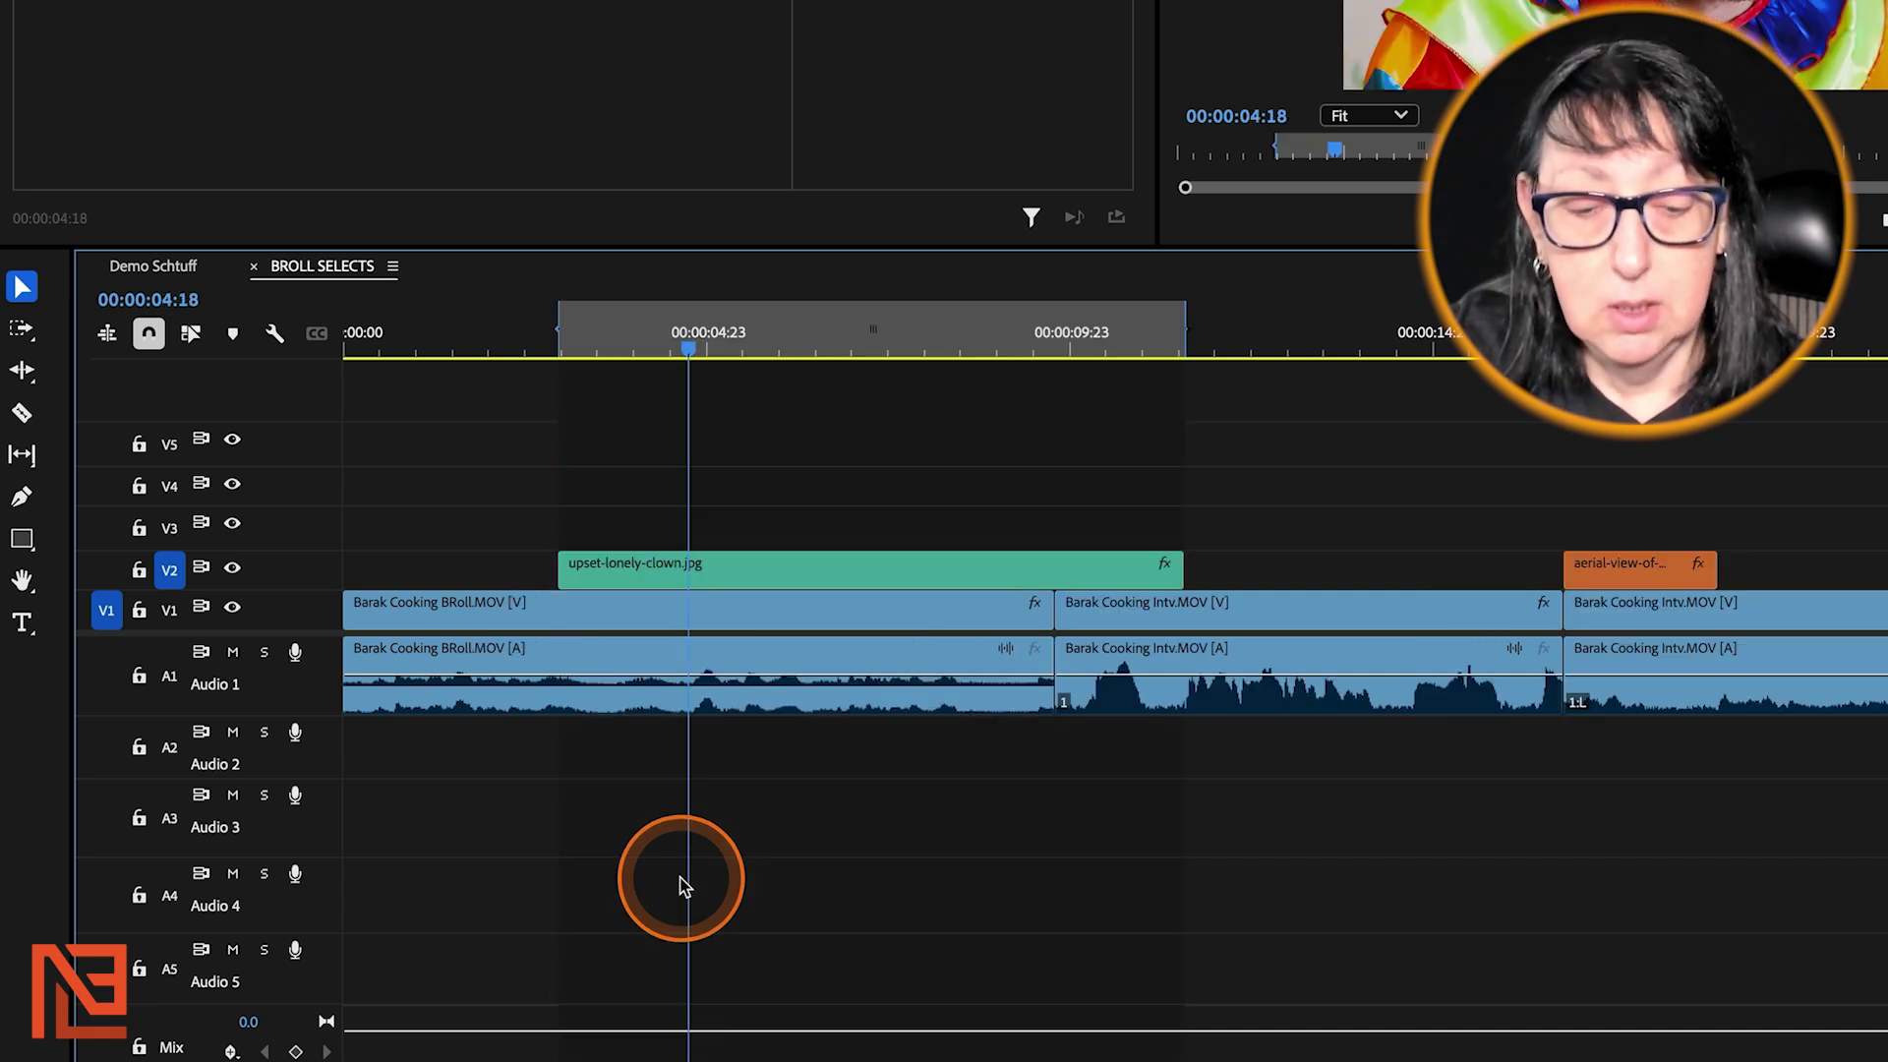
key("apostrophe")
key("ctrl+z")
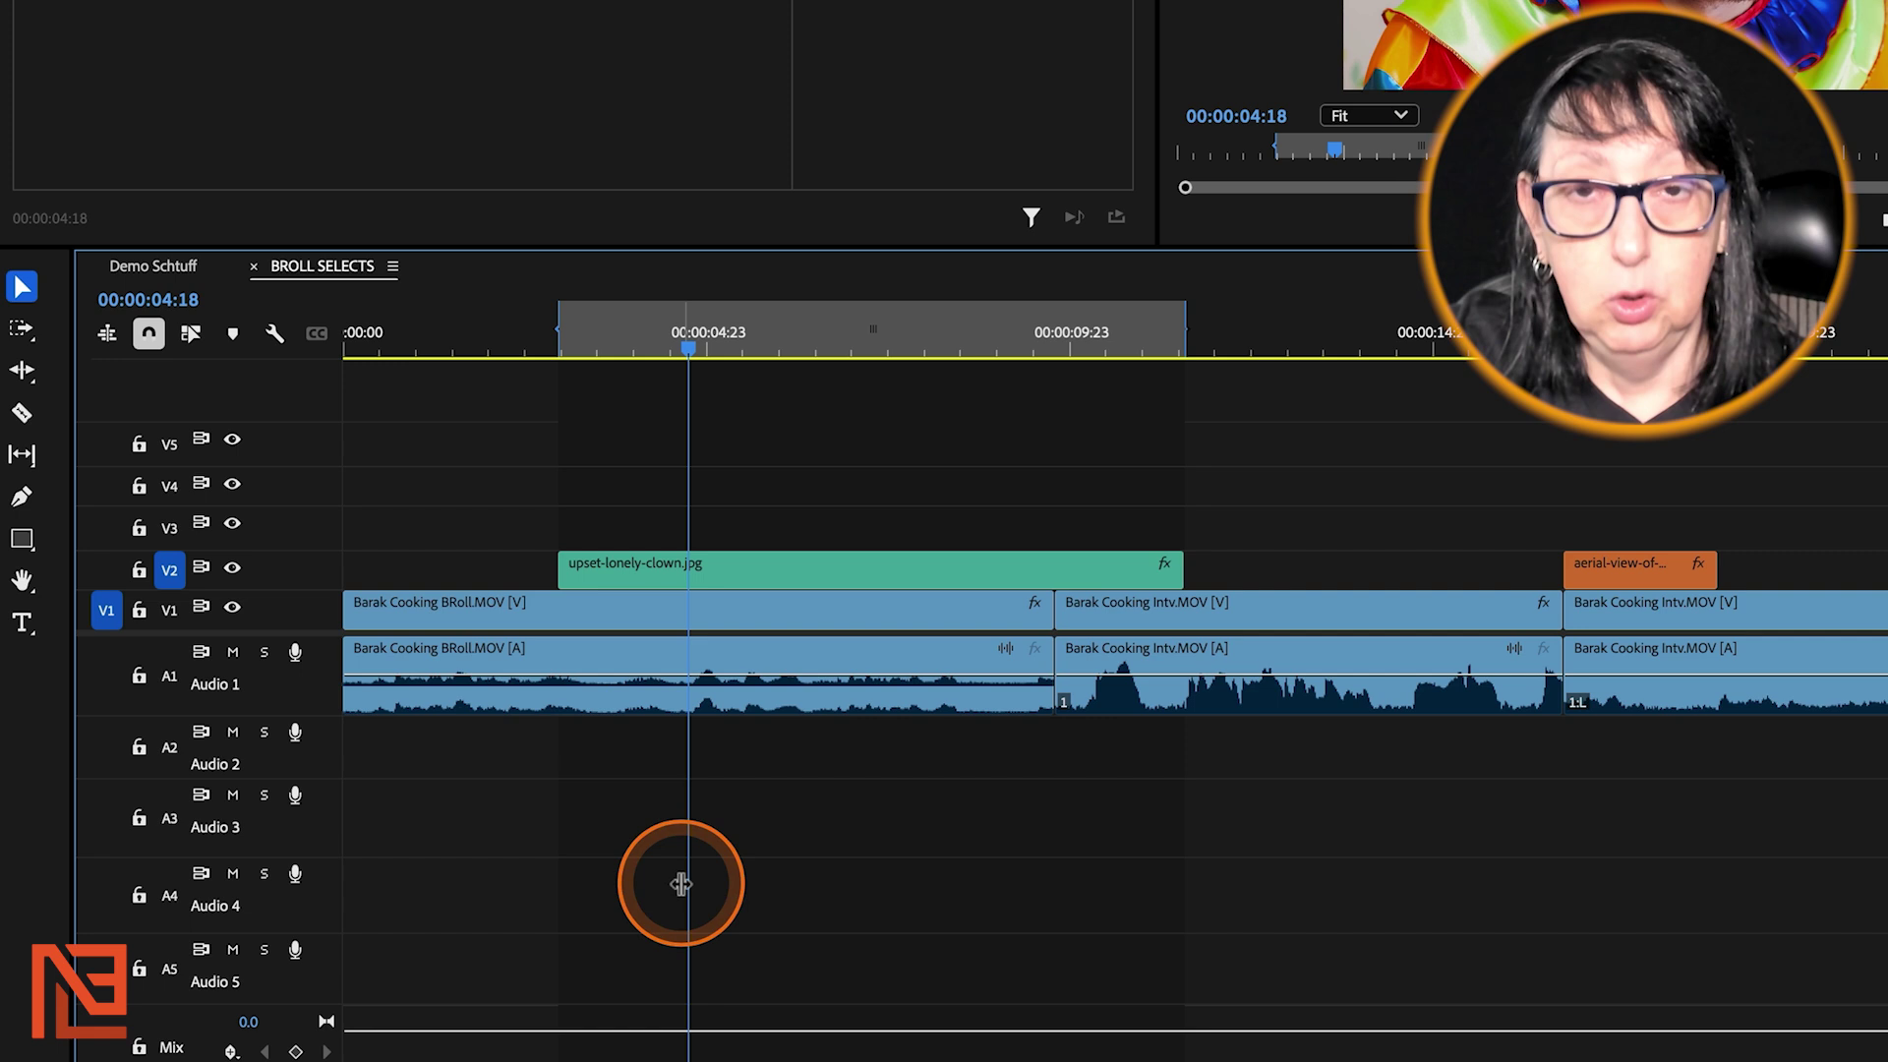
key("apostrophe")
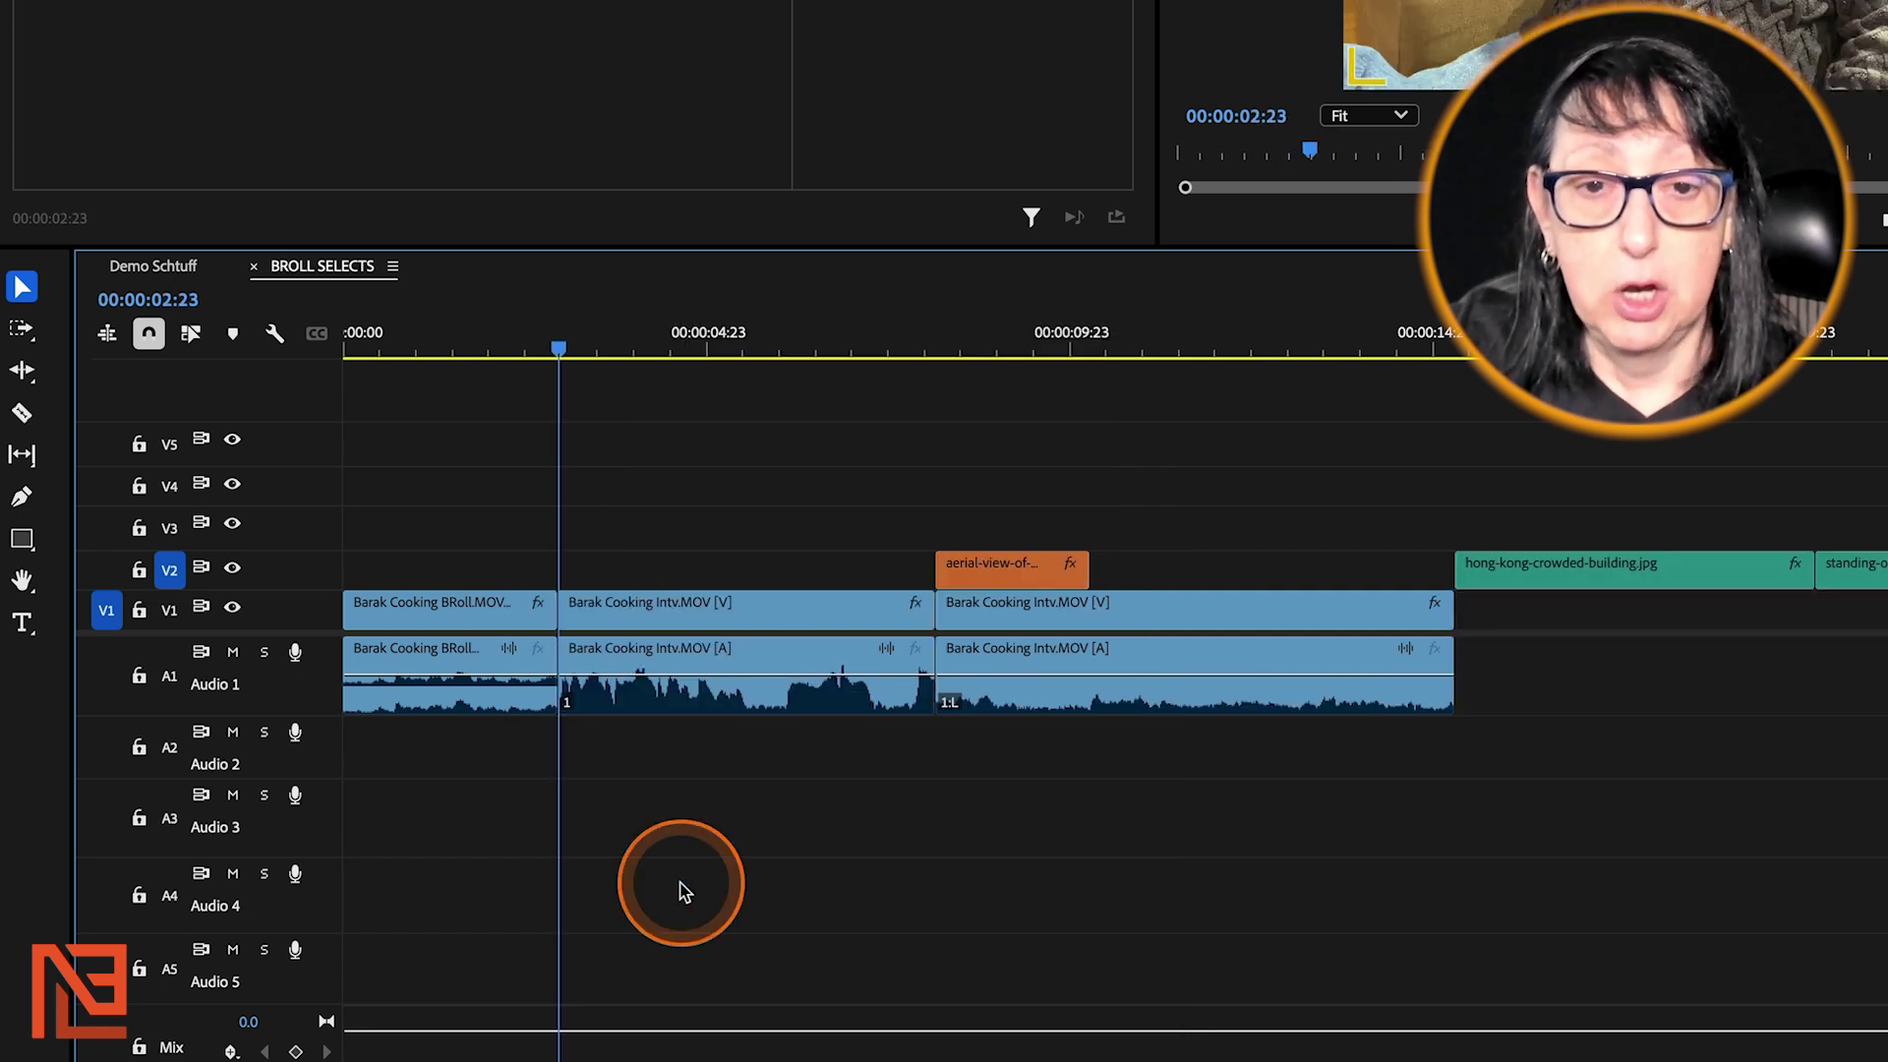
key("ctrl+z")
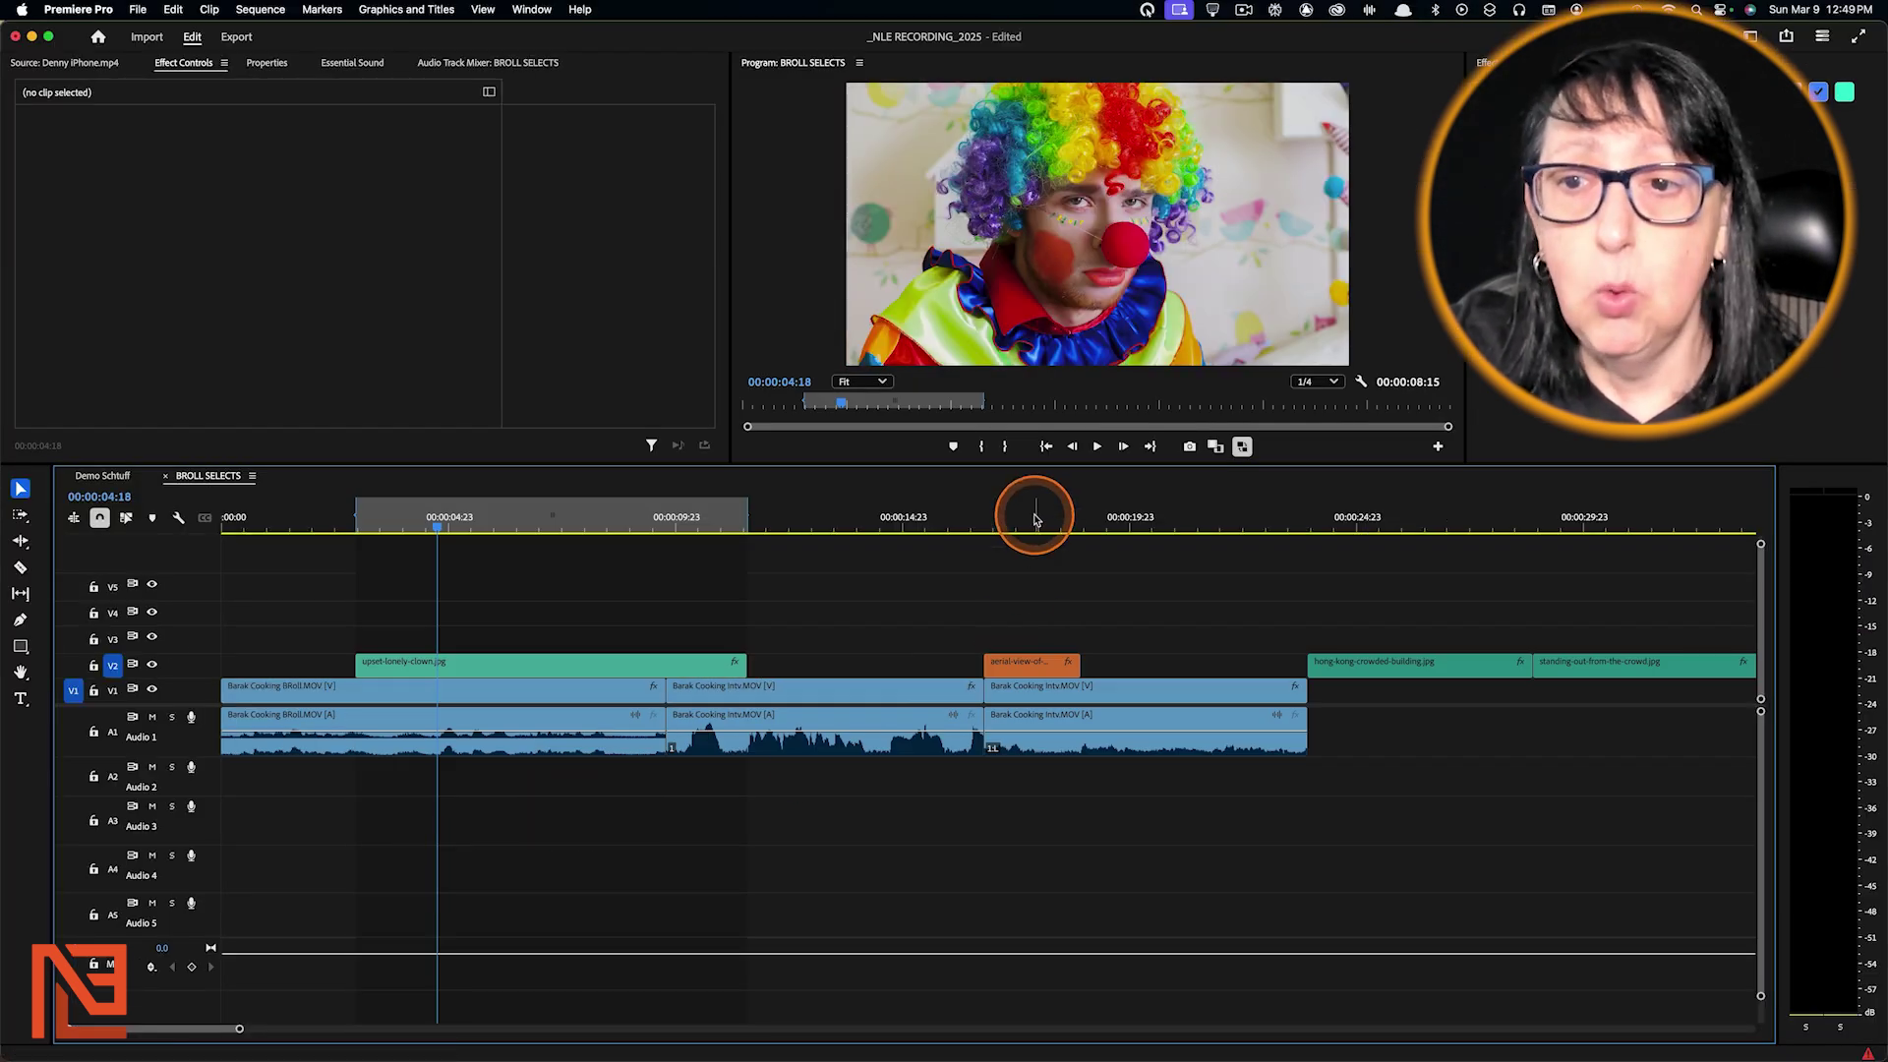
Place the playhead over the orange aerial-view clip on V2, mark that clip, and extract the marked range to close the gap
left_click(1035, 519)
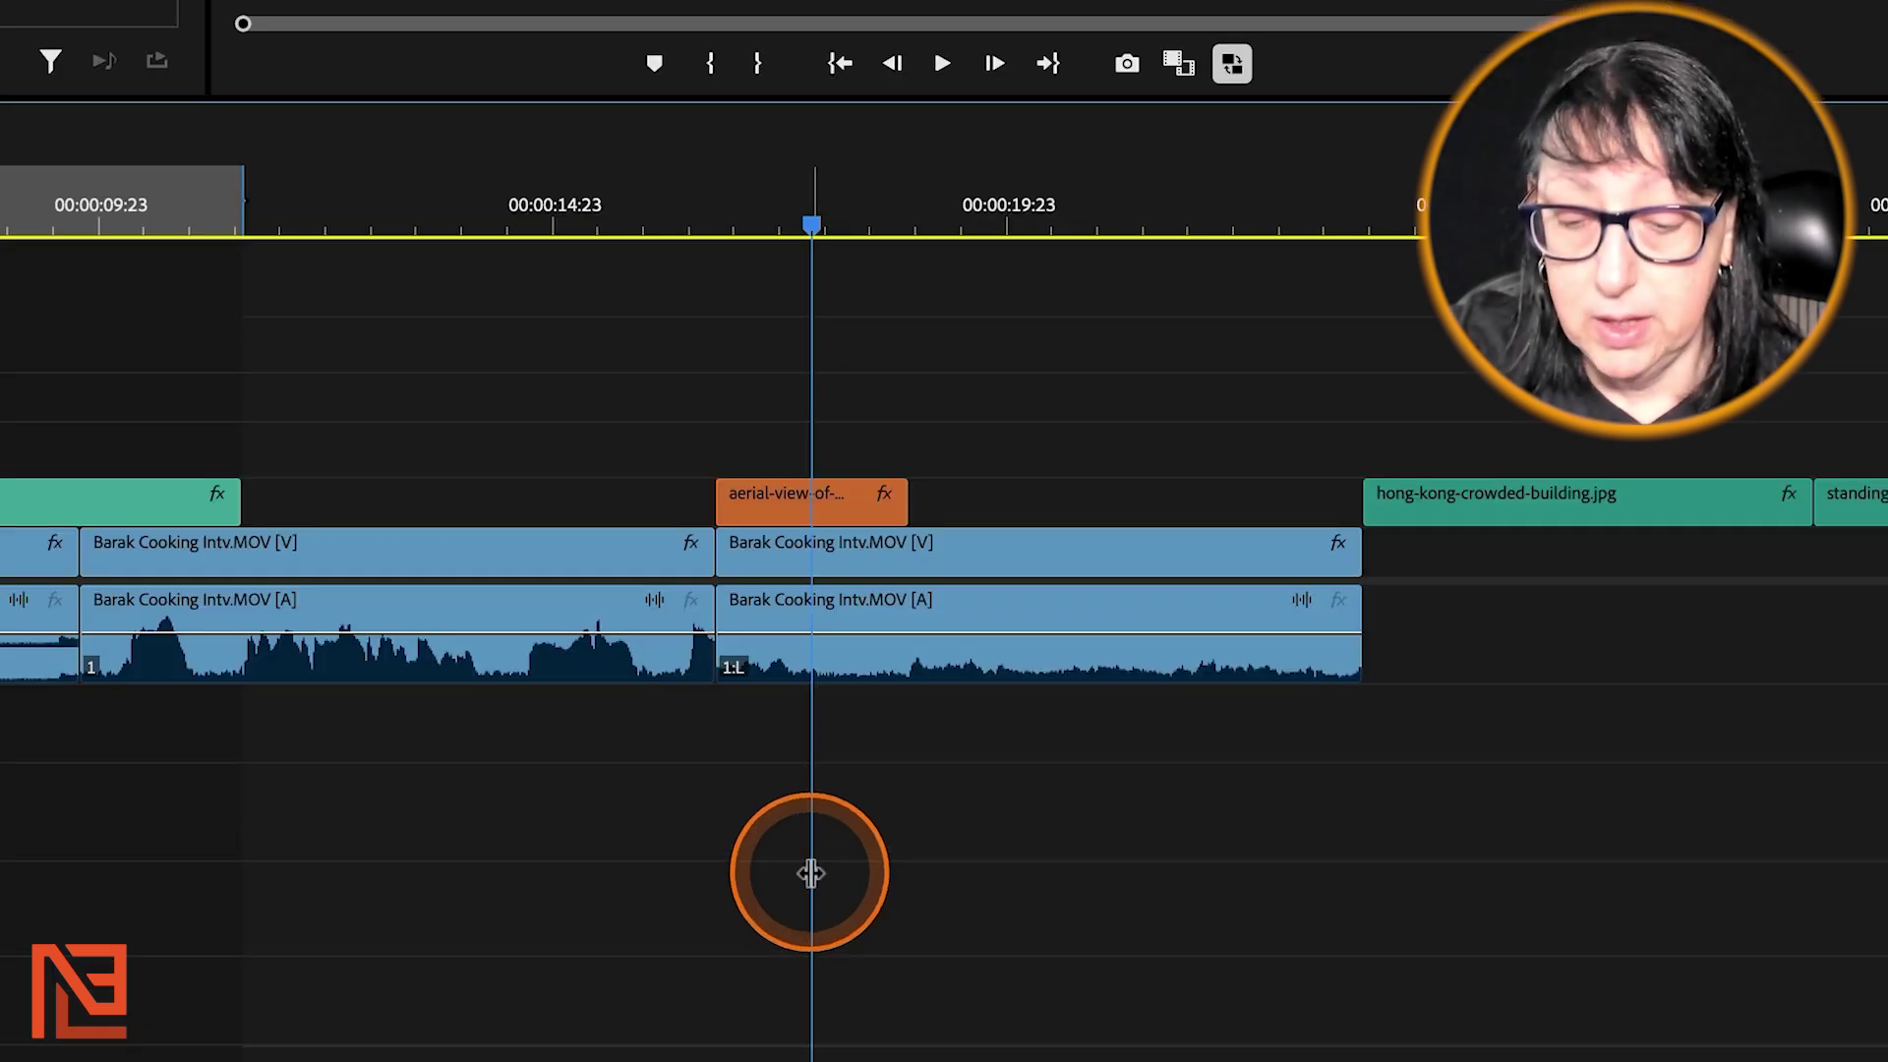
key("x")
key("apostrophe")
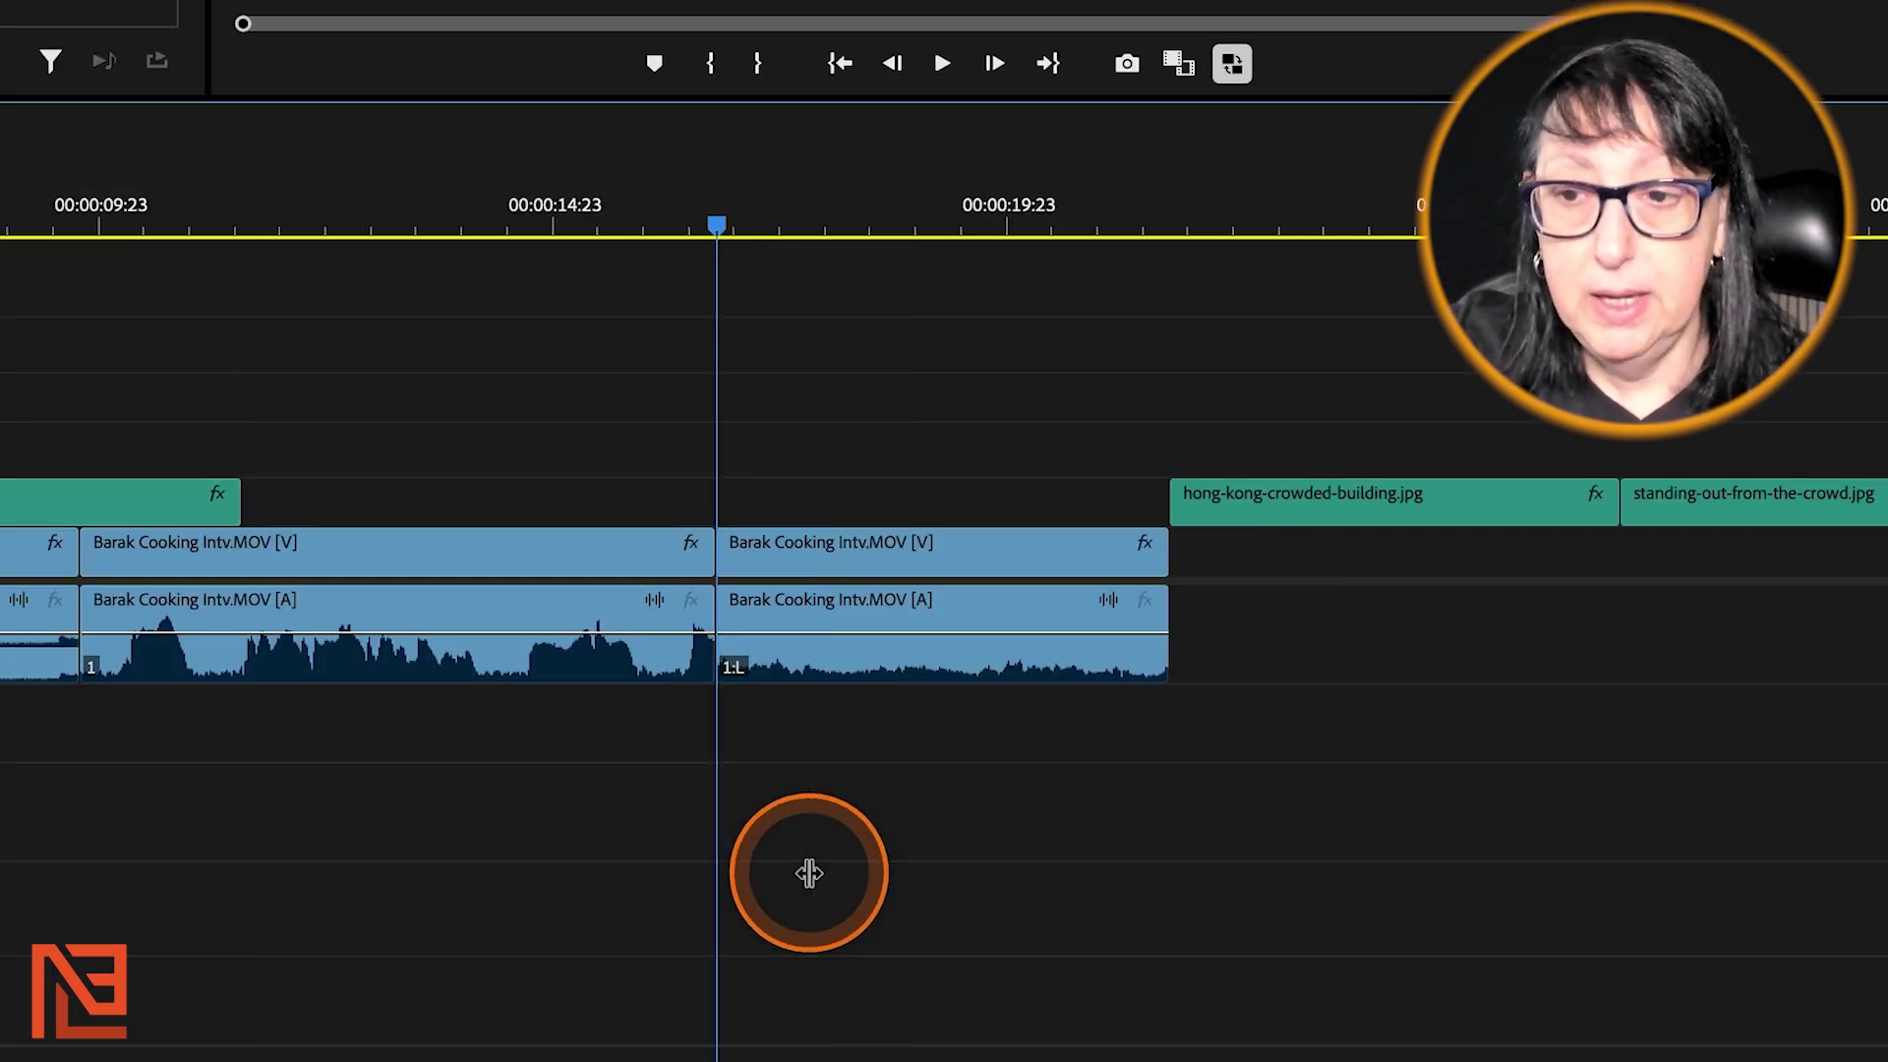
With the playhead at 00:00:17:10, target V1 instead of V2 and mark the Barak Cooking Intv.MOV clip beneath the orange aerial-view clip
left_click(124, 544)
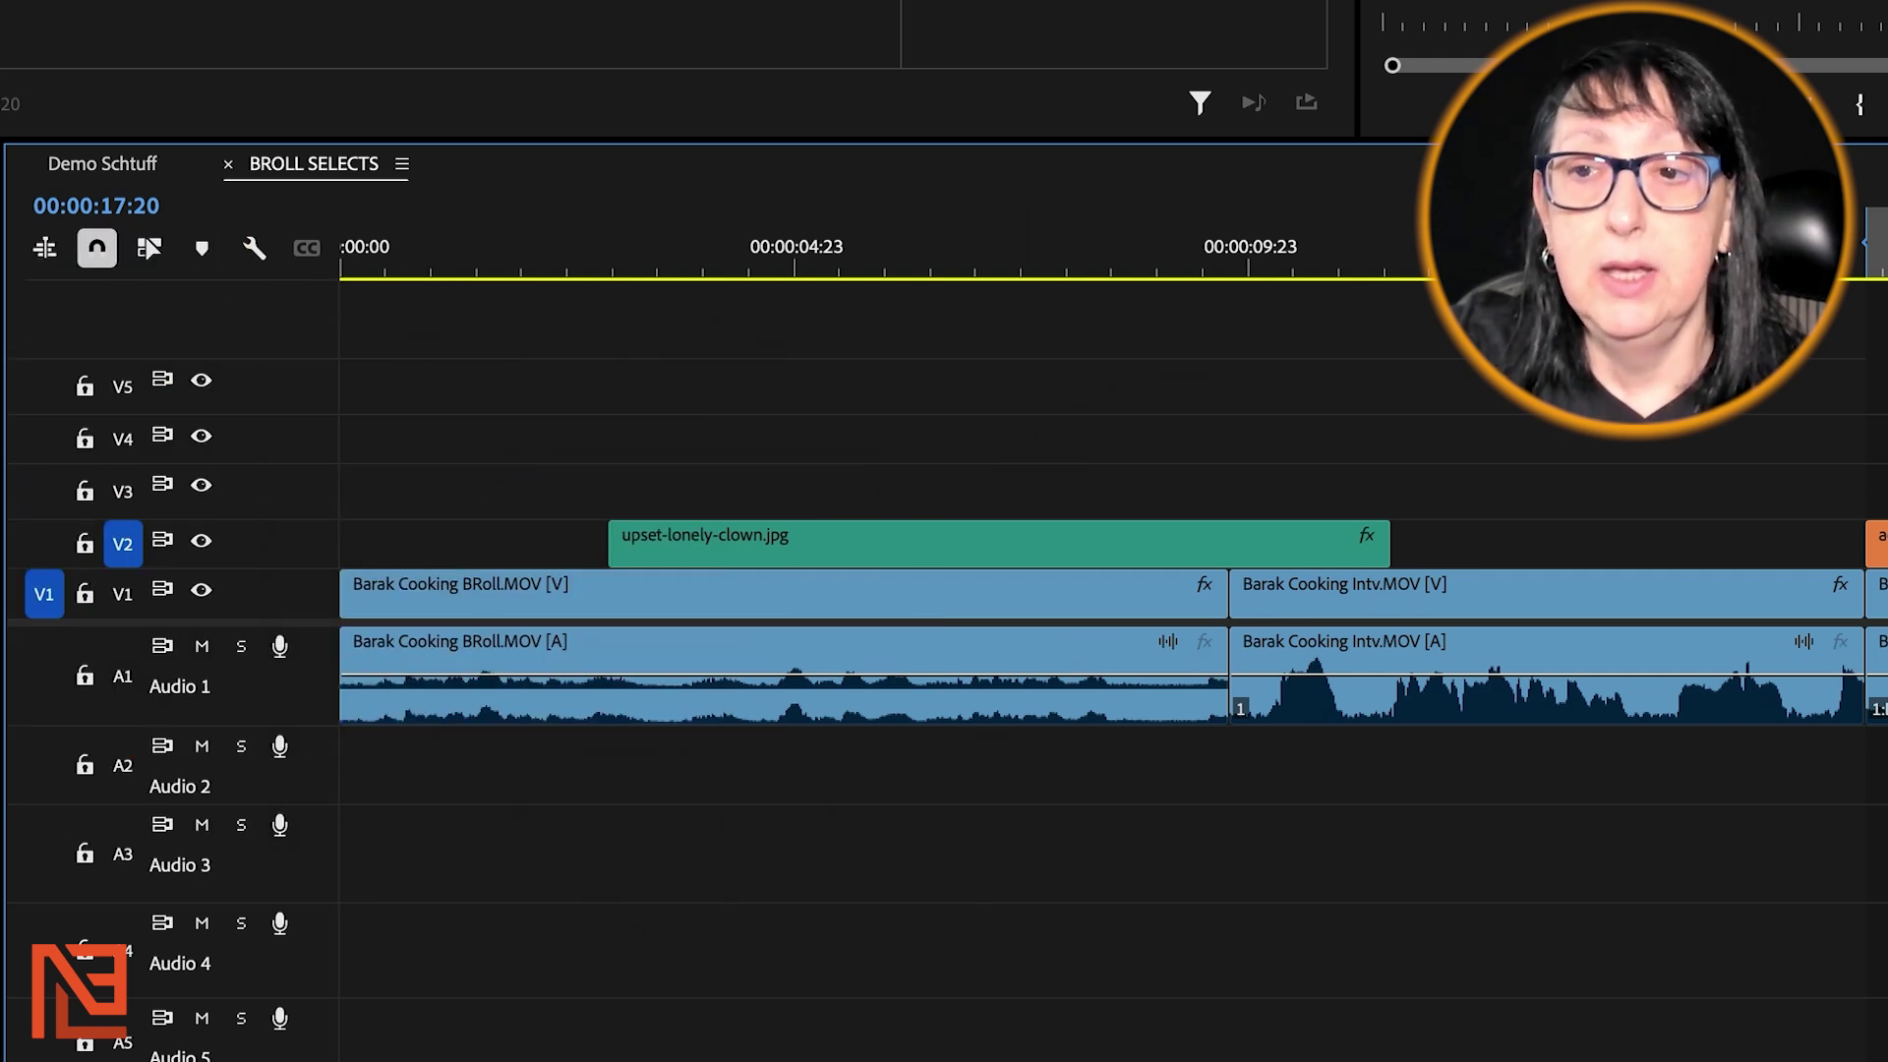
left_click(1035, 536)
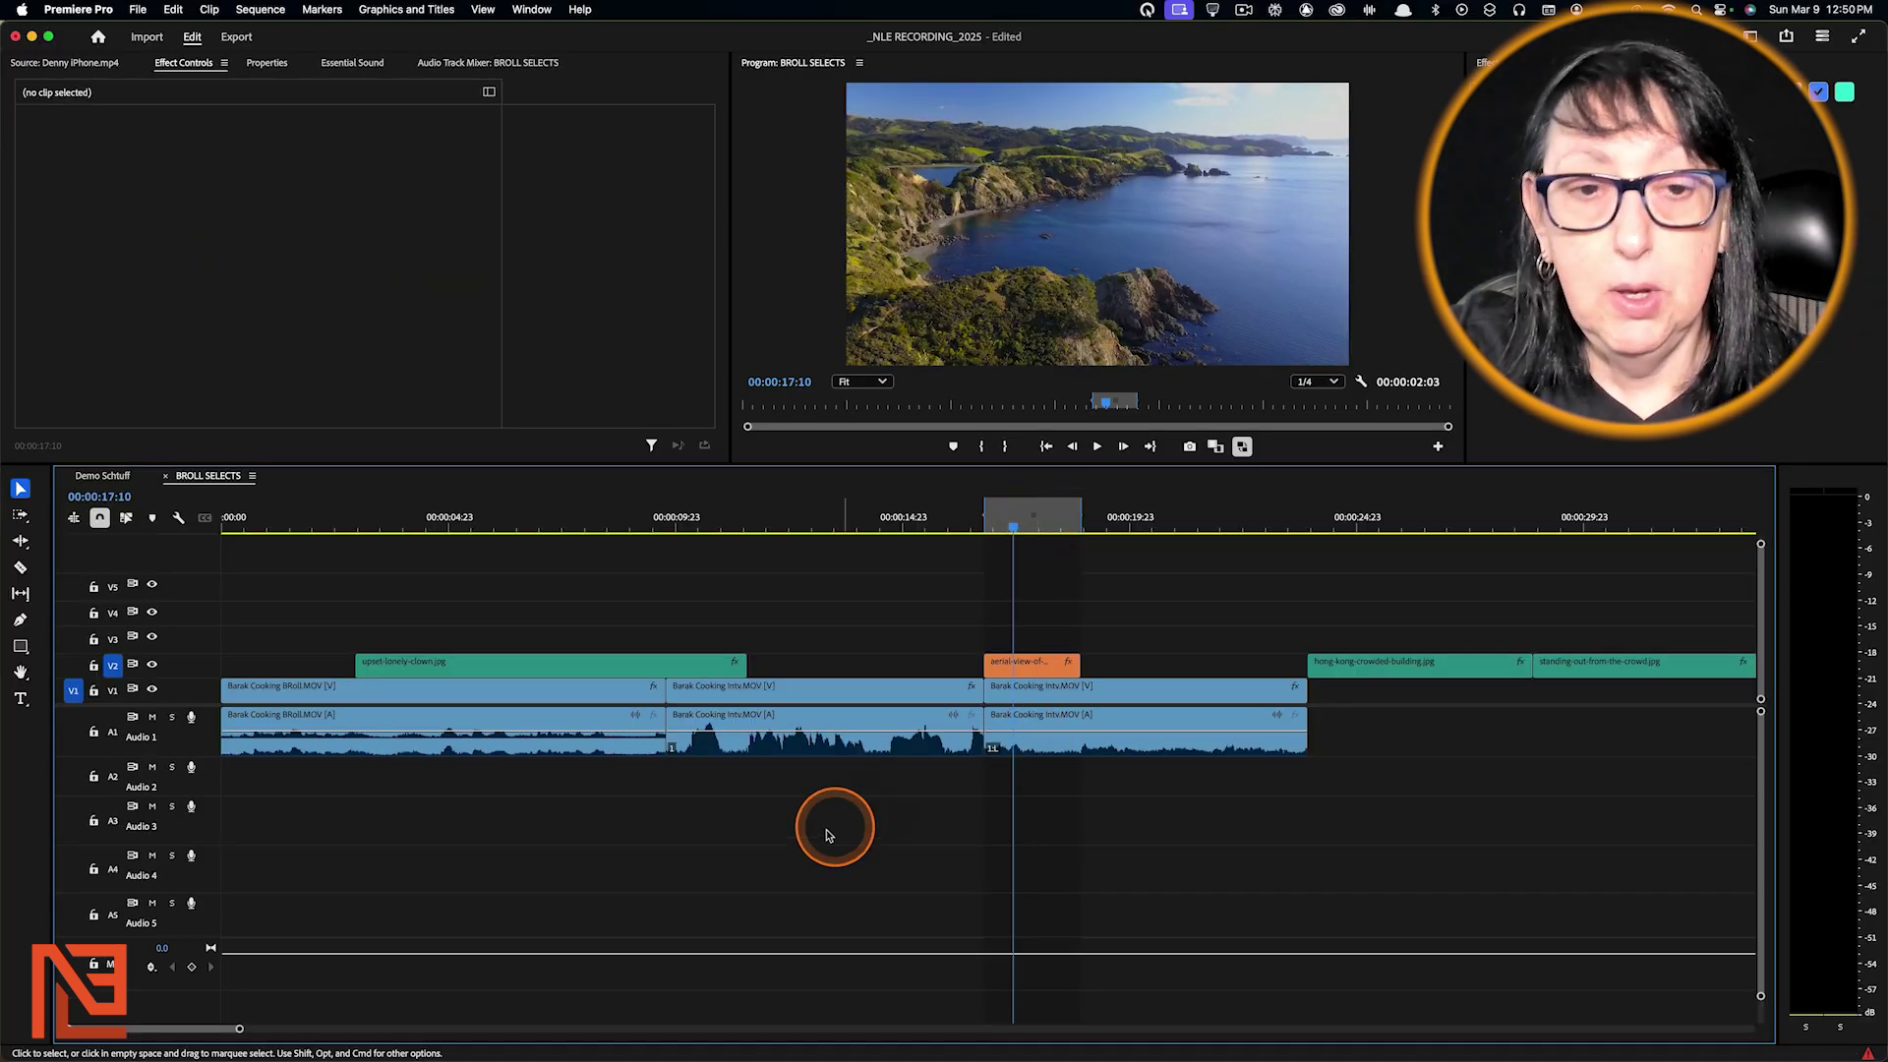
left_click(113, 691)
left_click(113, 666)
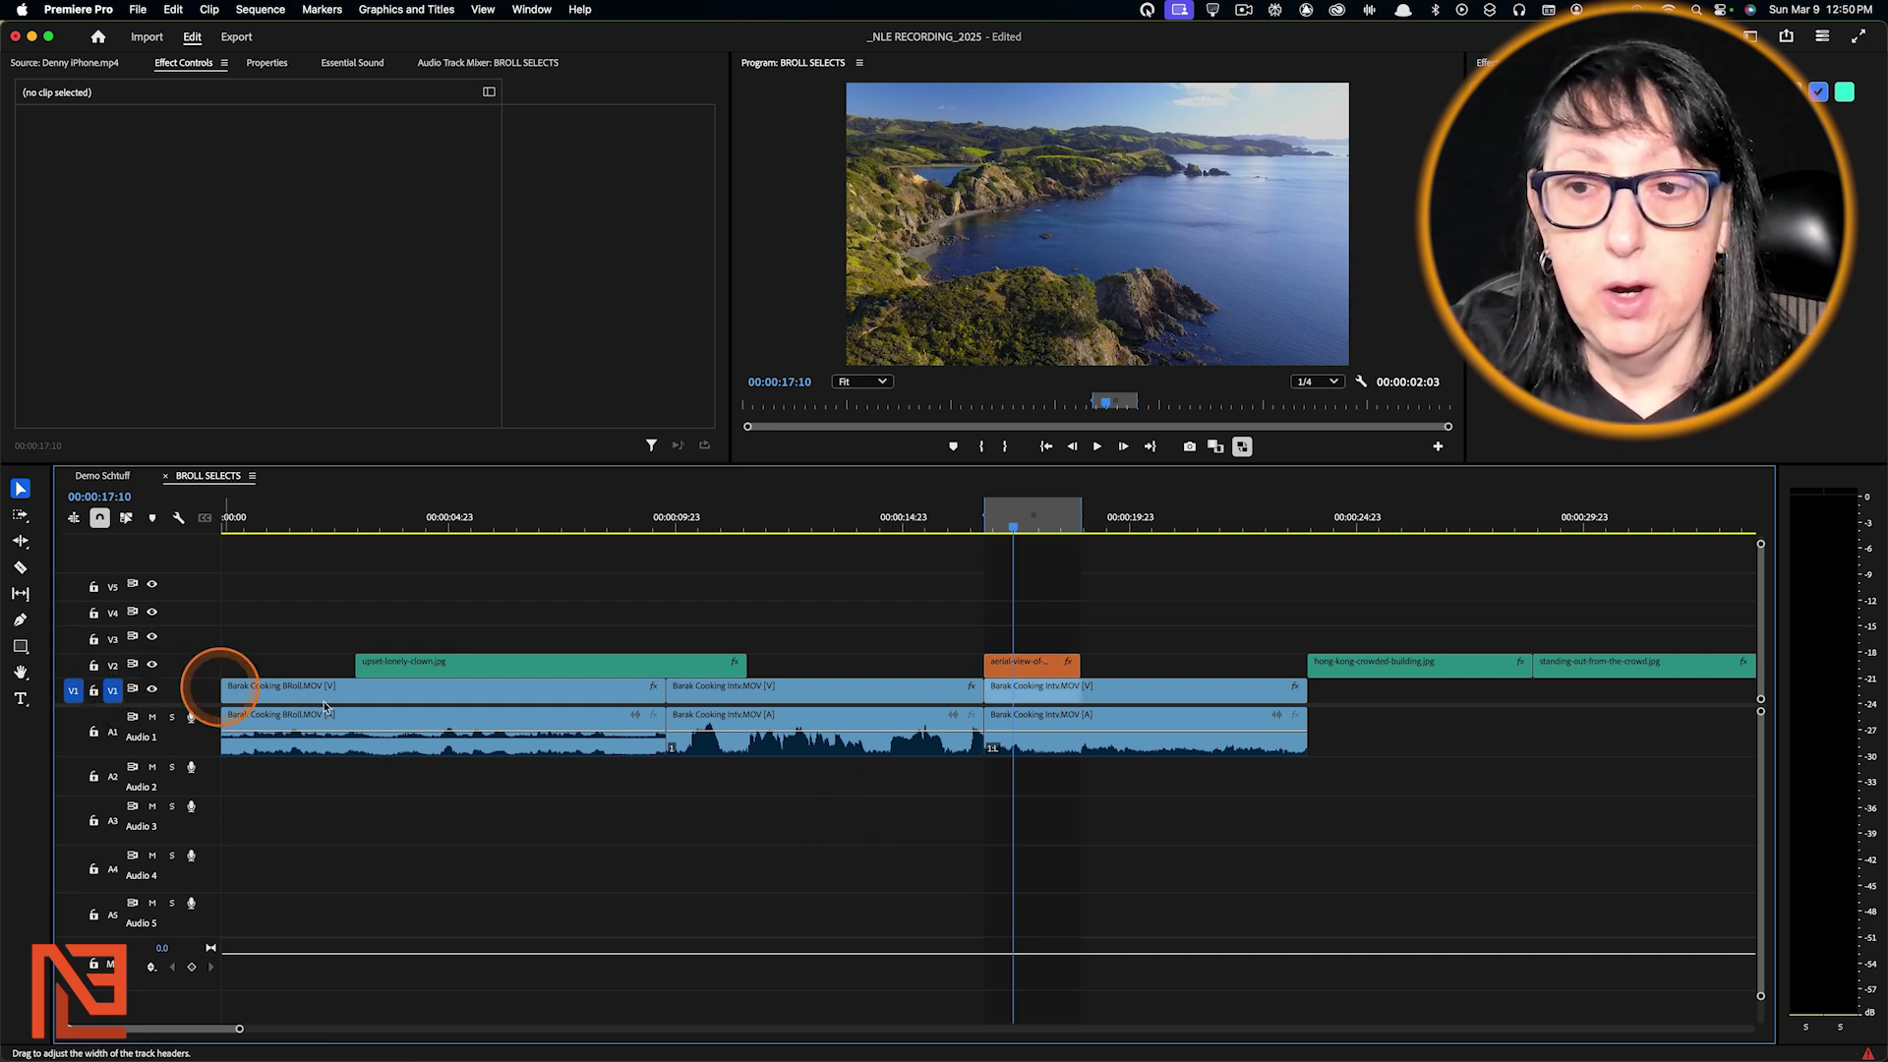
key("x")
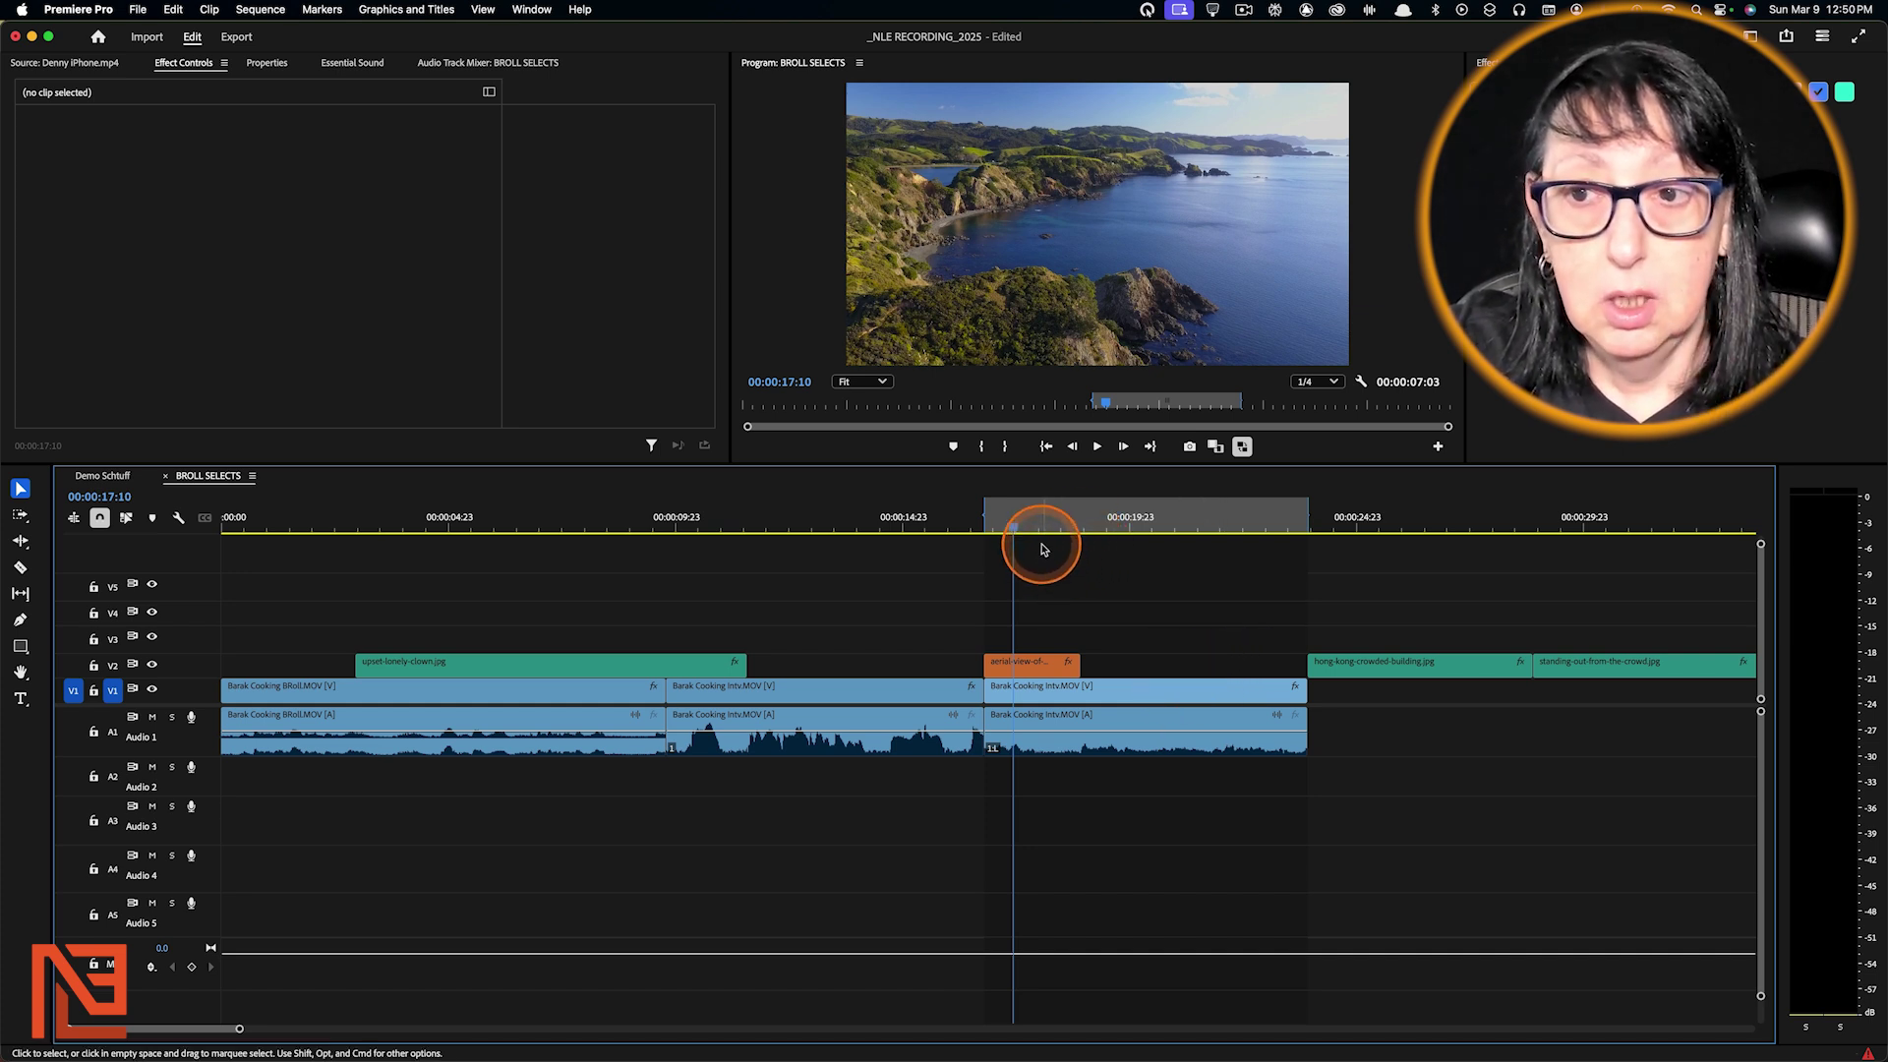
Target V2 instead of V1 to mark the orange aerial-view clip, then extract the marked range and undo the extraction
left_click(113, 665)
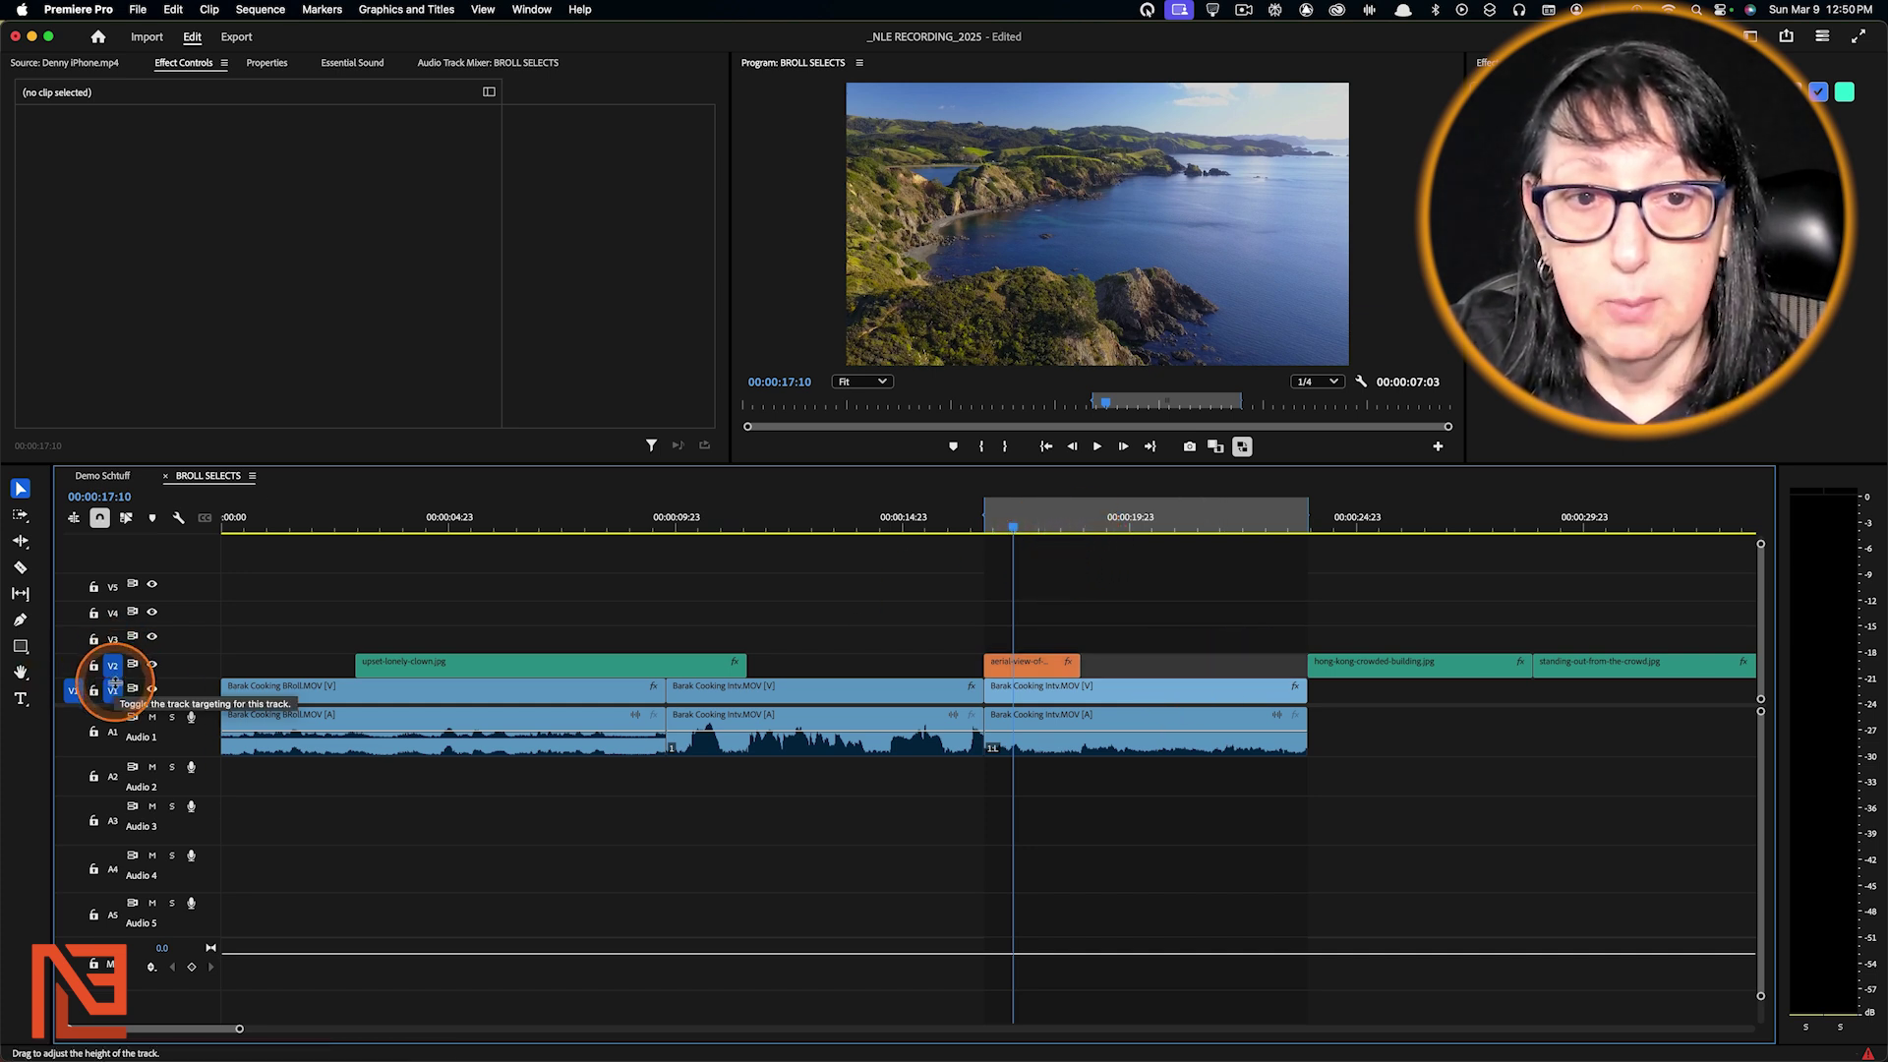
left_click(113, 691)
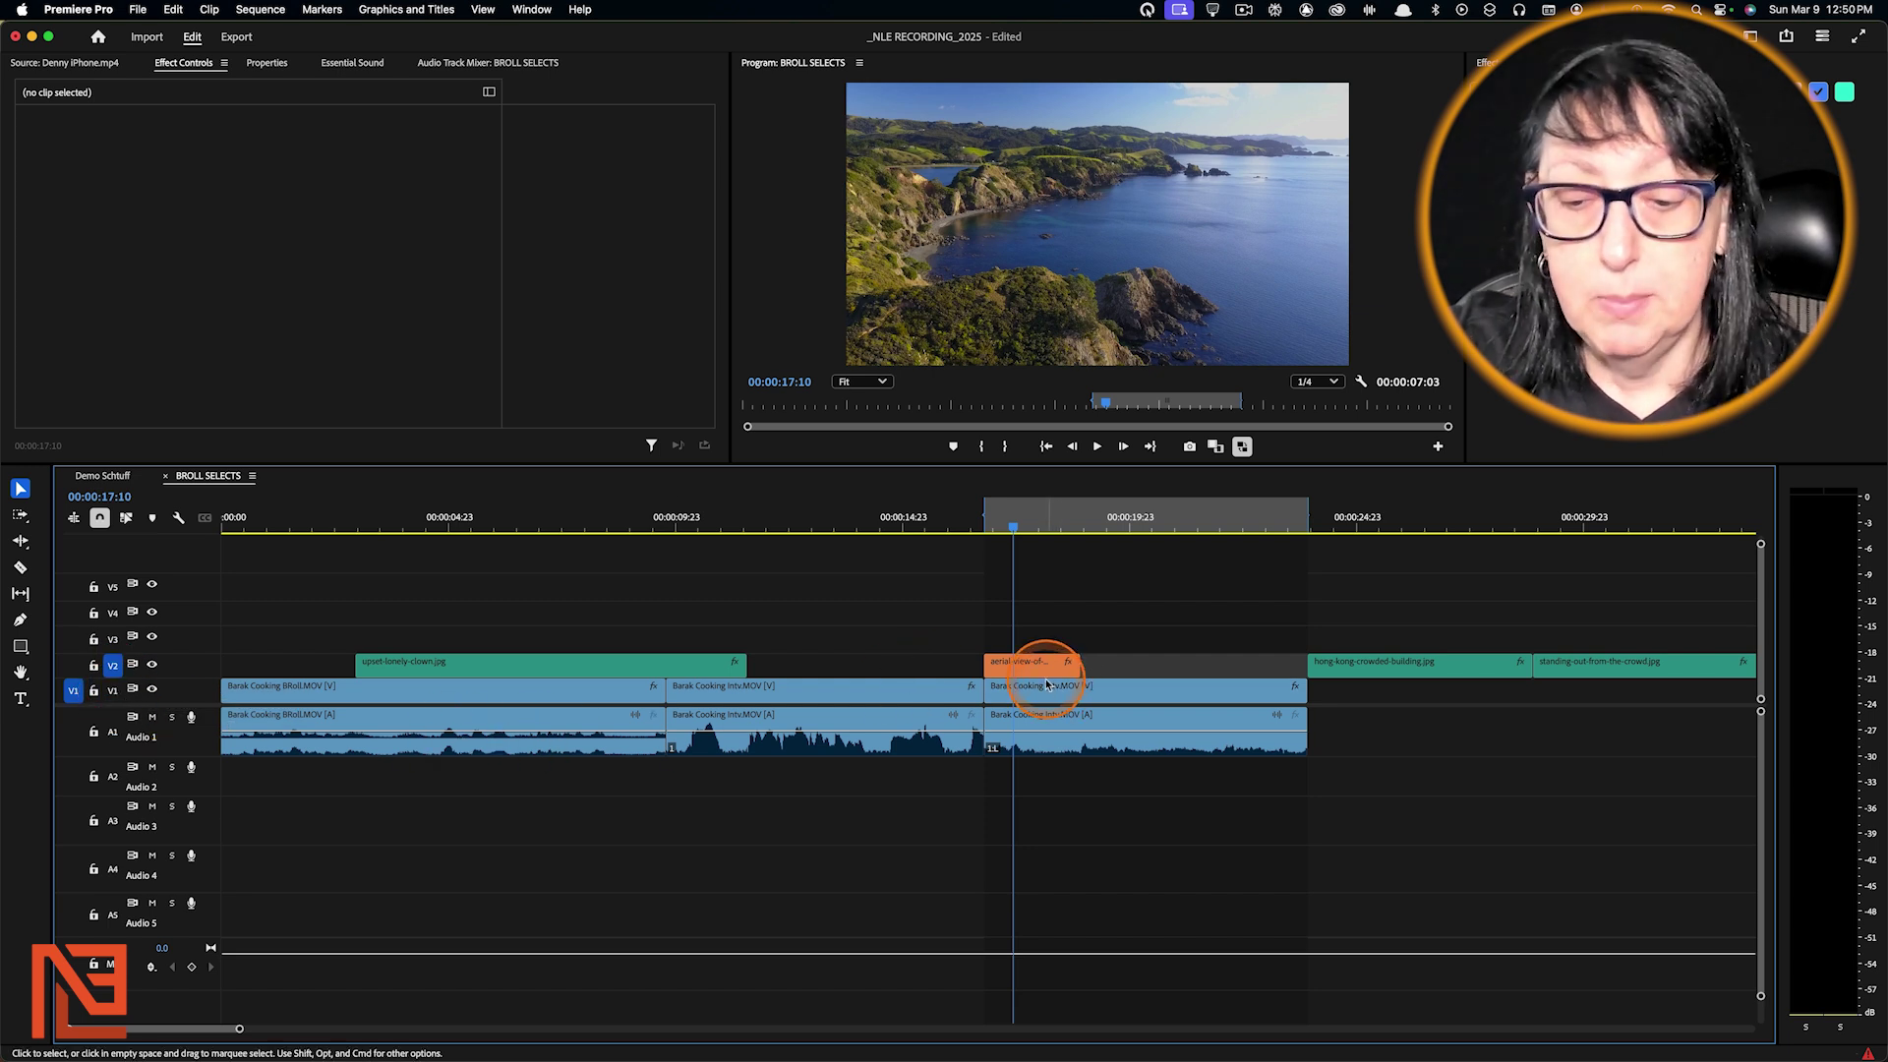
key("x")
key("'")
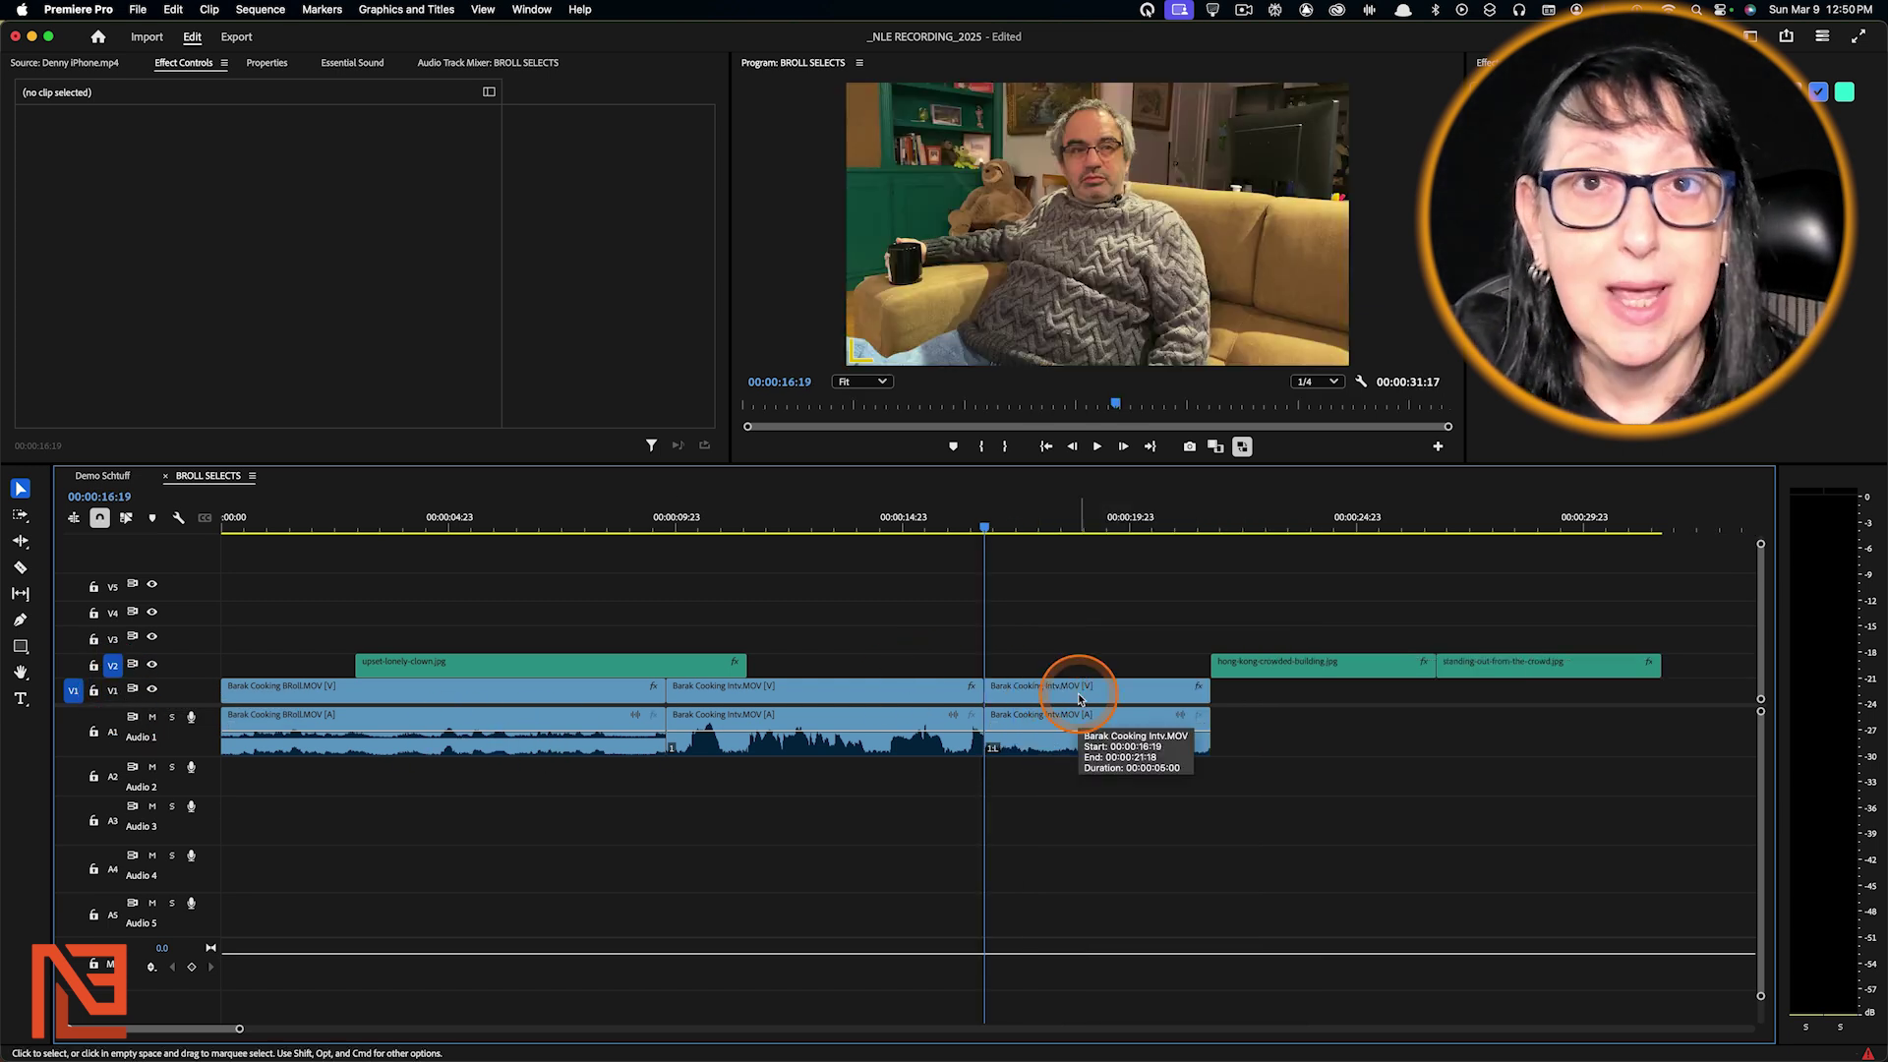
key("cmd+z")
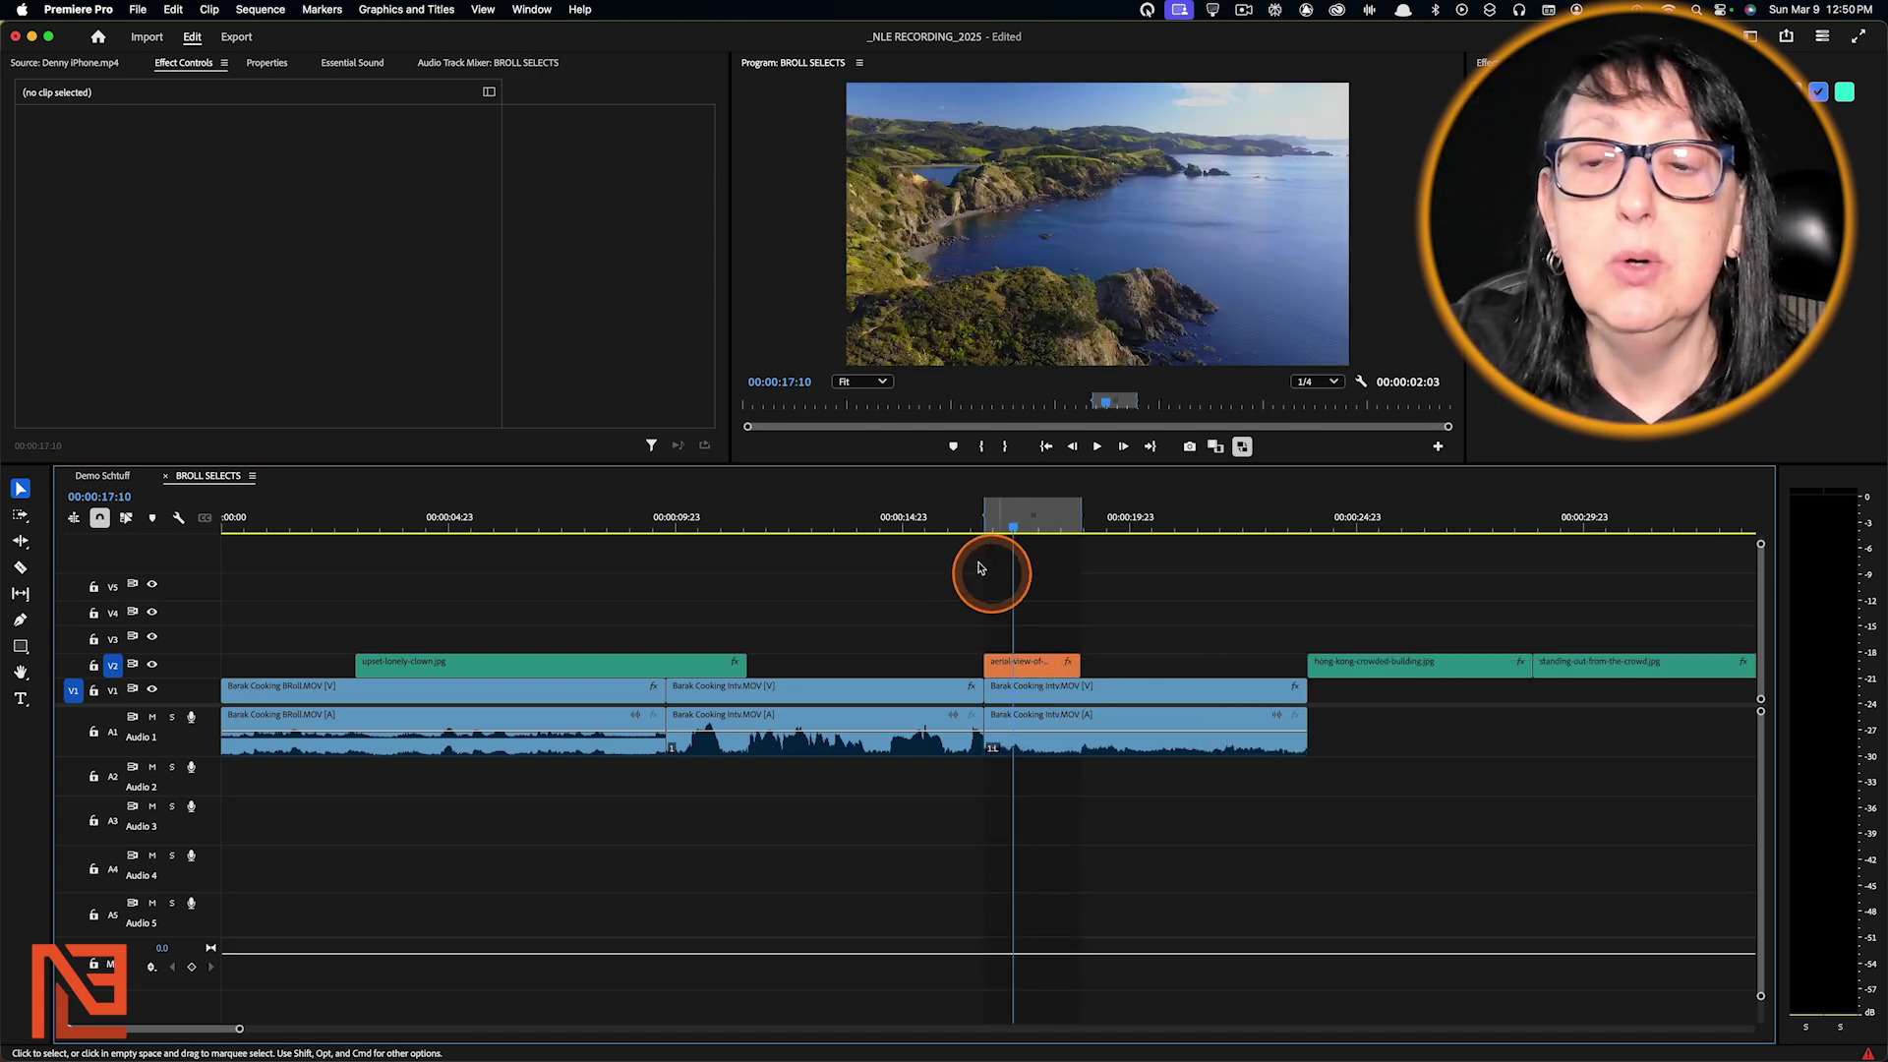
key("minus")
key("equal")
key("minus")
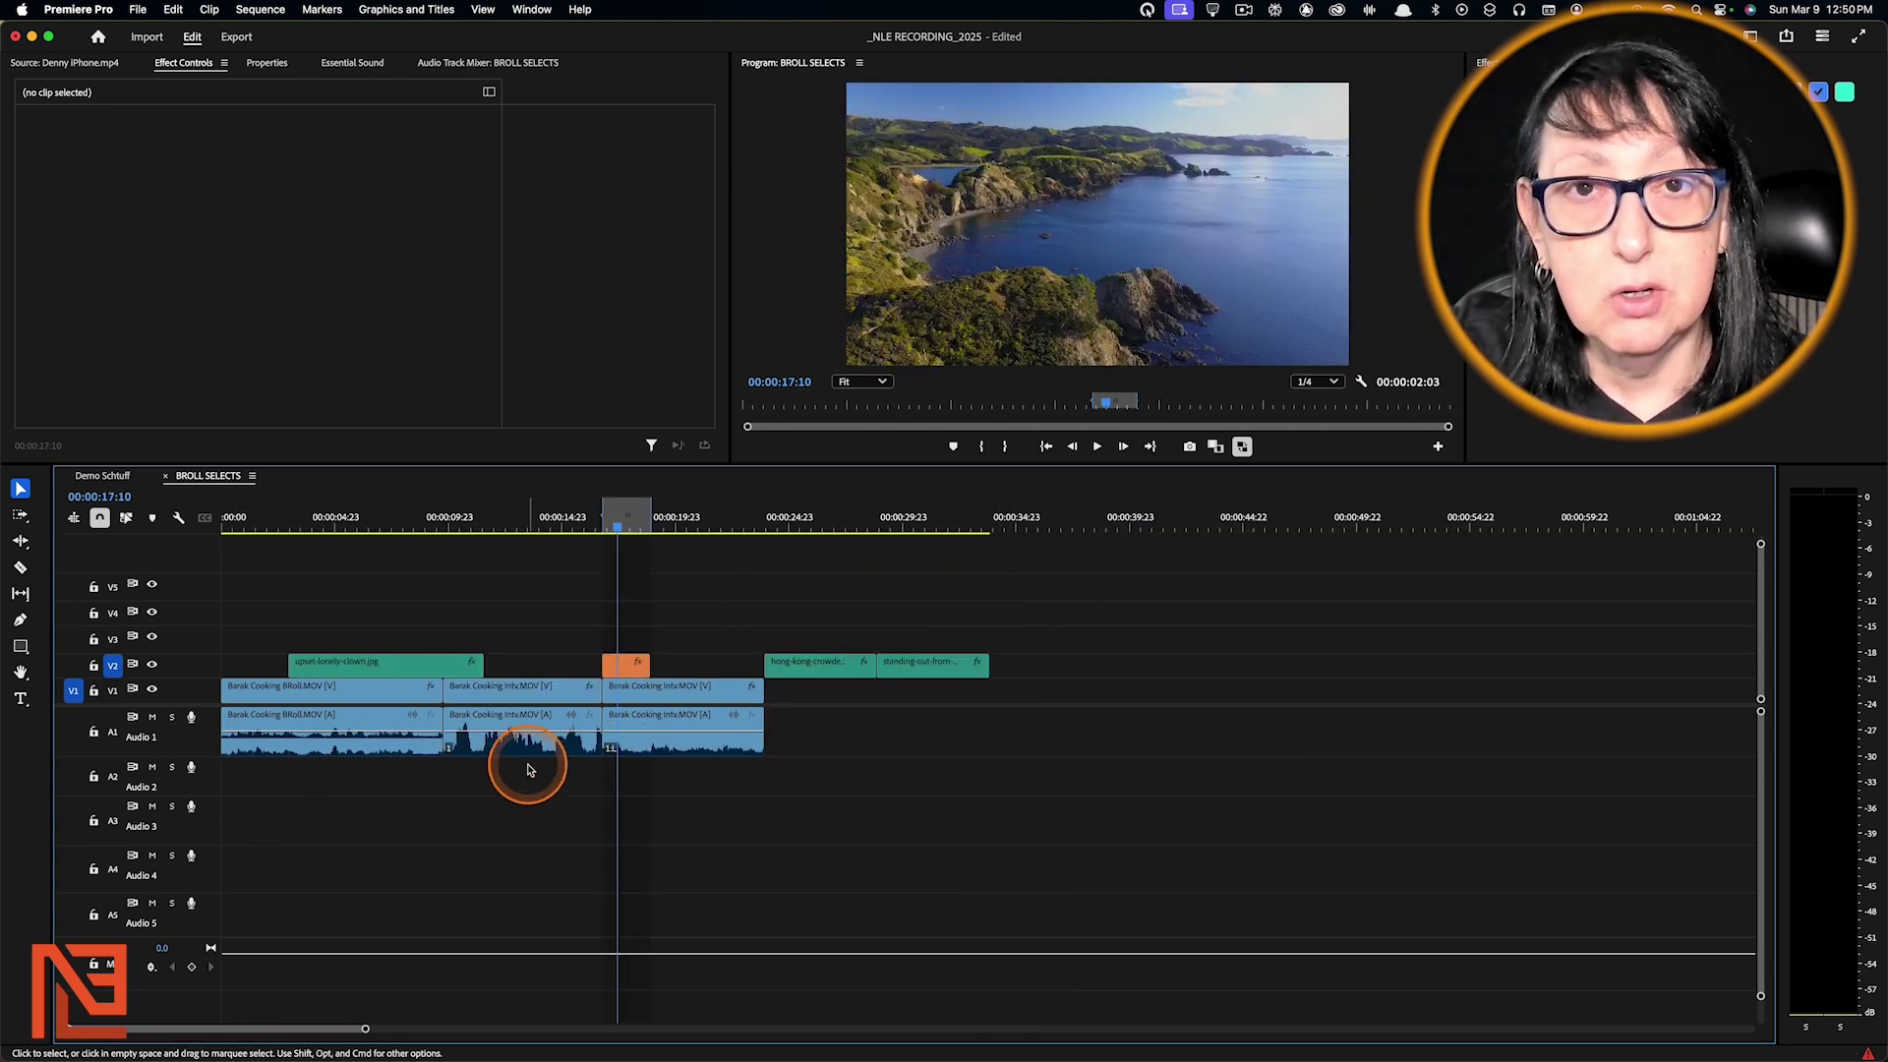
key("equal")
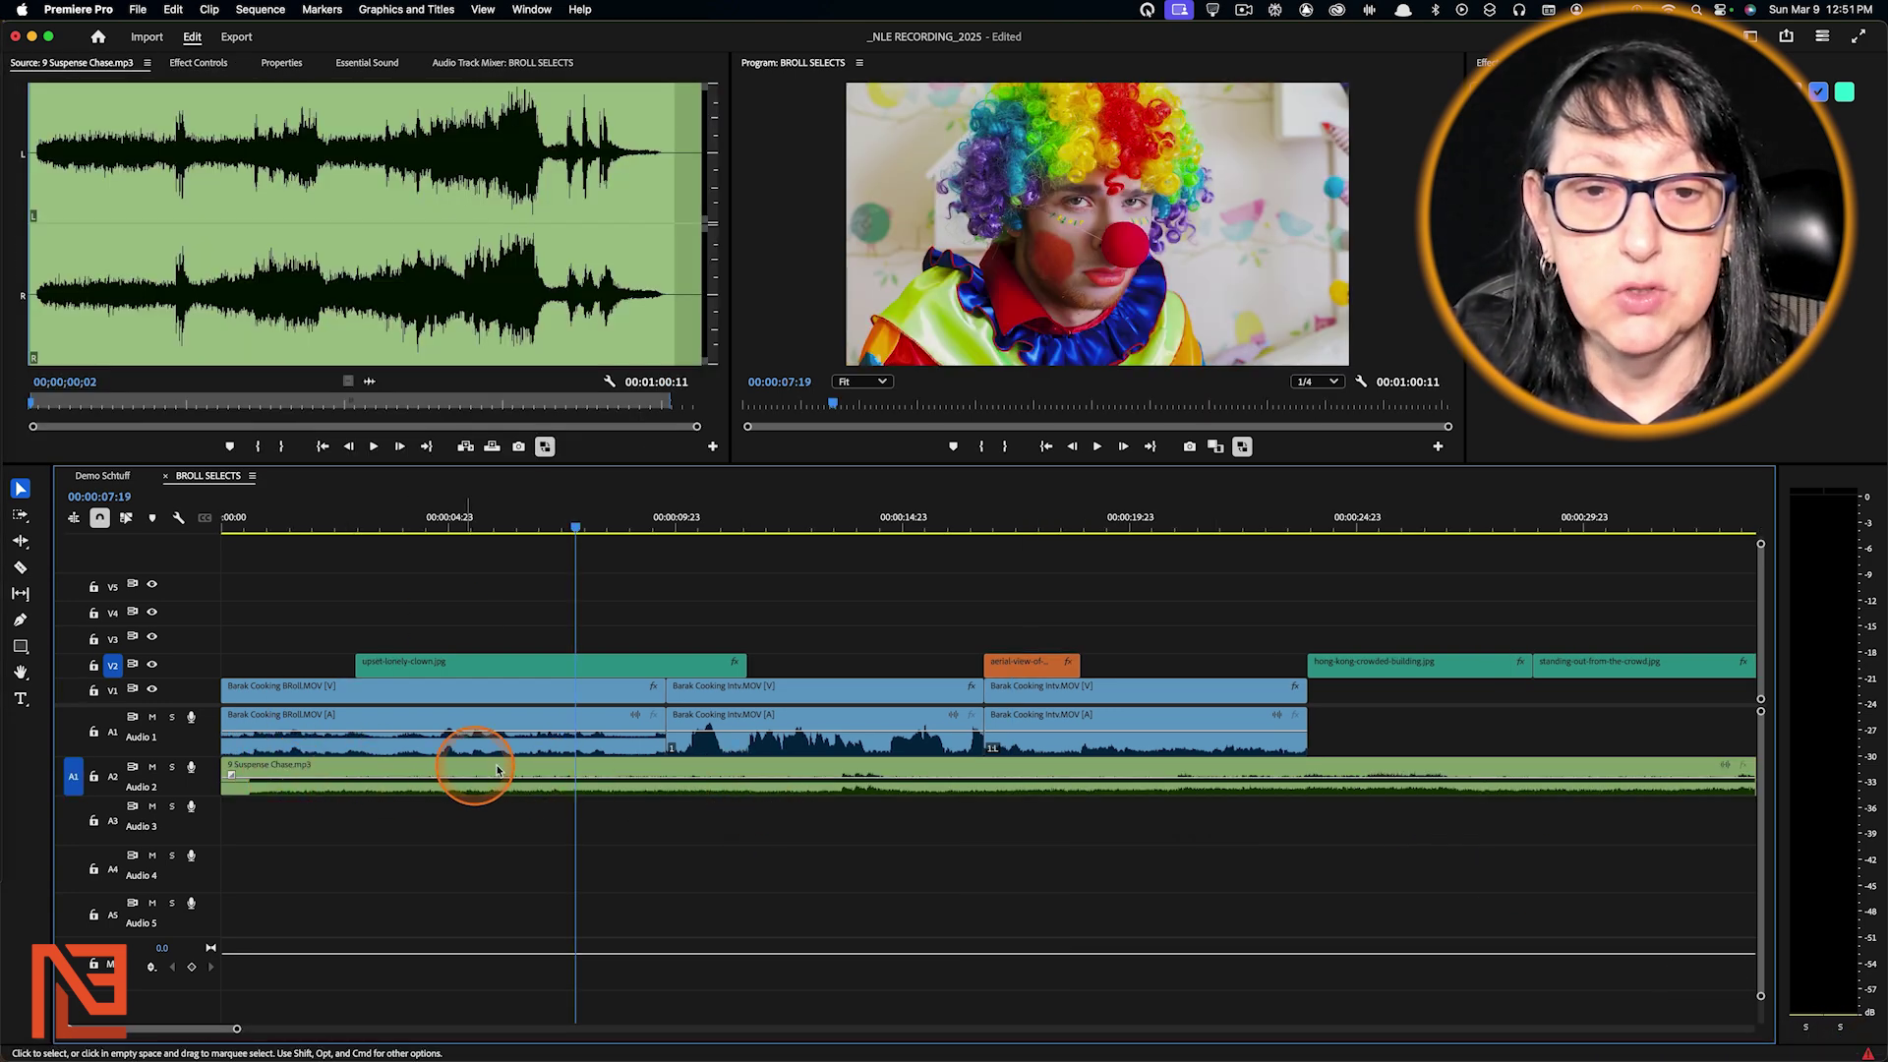
Mark a 00:00:01:21 range ending at 00:00:08:00 within the upset-lonely-clown.jpg clip, and extract it across all tracks
left_click_drag(251, 526, 503, 540)
key("backslash")
key("backslash")
key("i")
left_click(583, 514)
key("o")
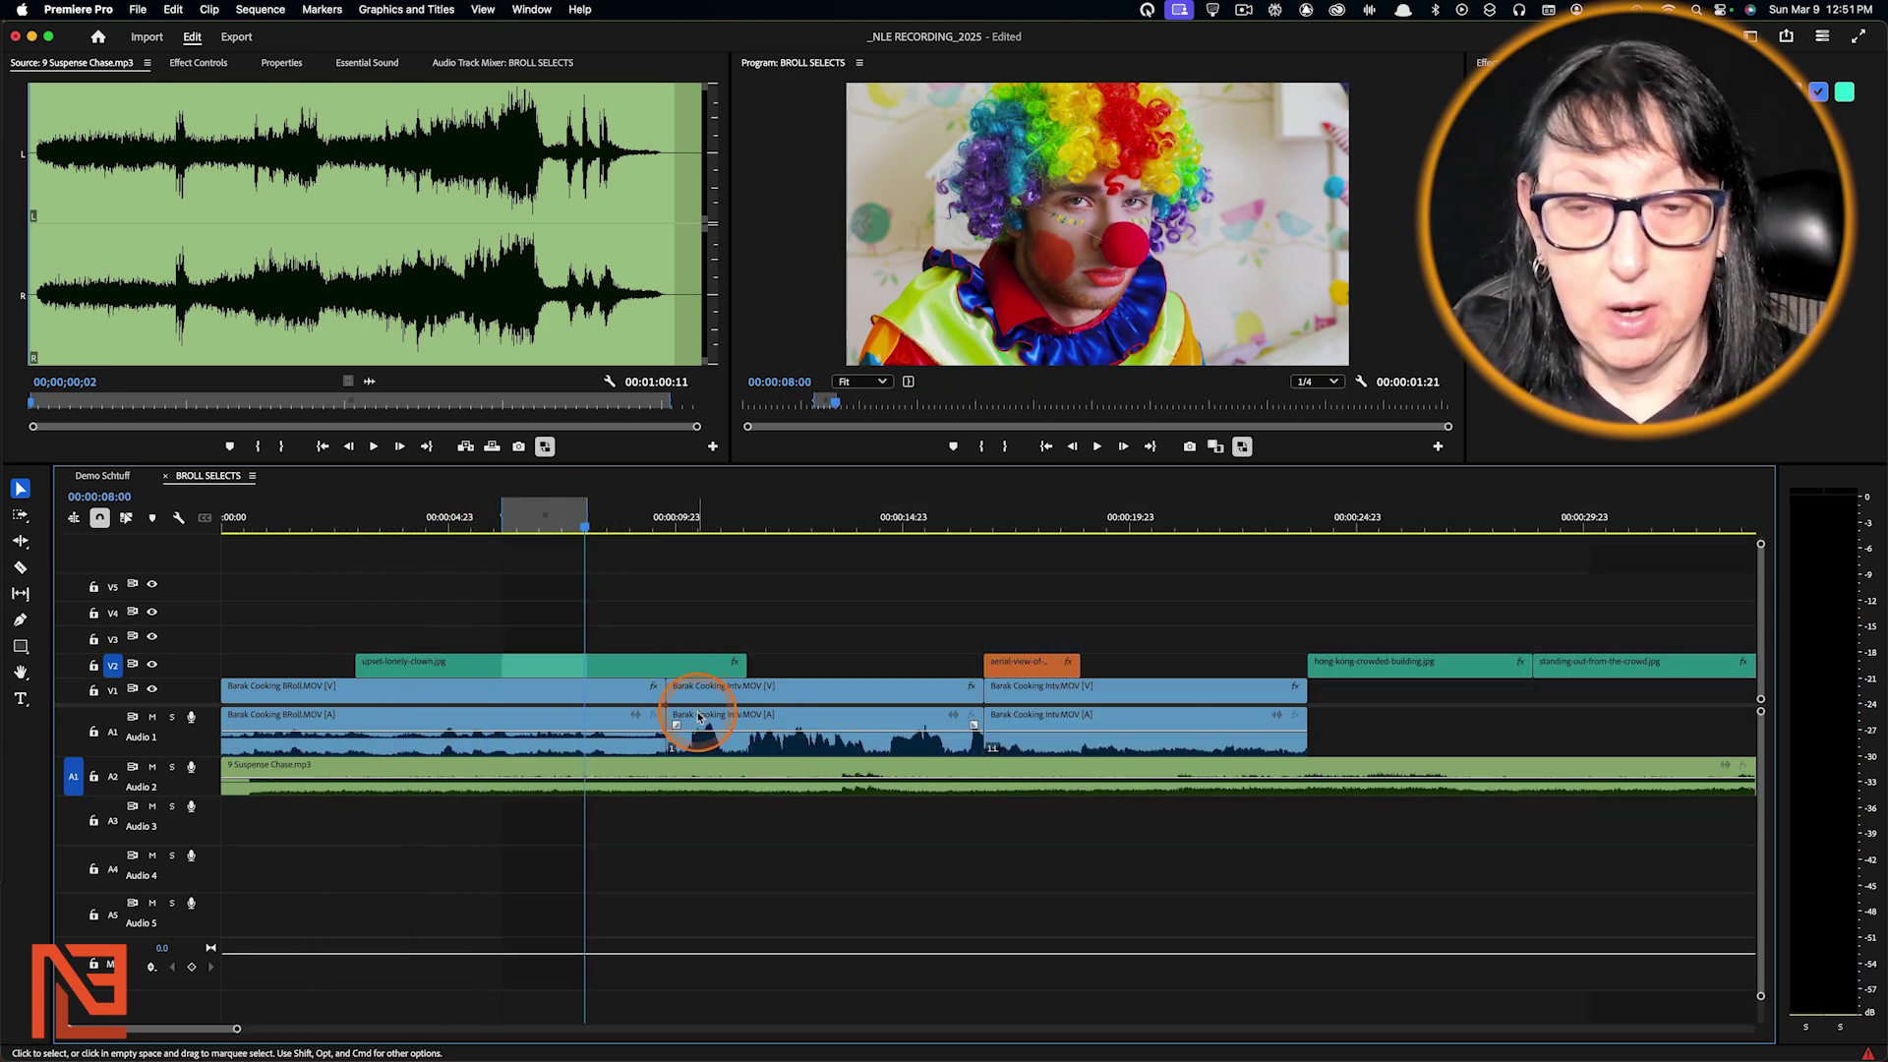
key("apostrophe")
Mark a range of about two seconds starting at 00:00:07:02, and extract it across all tracks
left_click(542, 527)
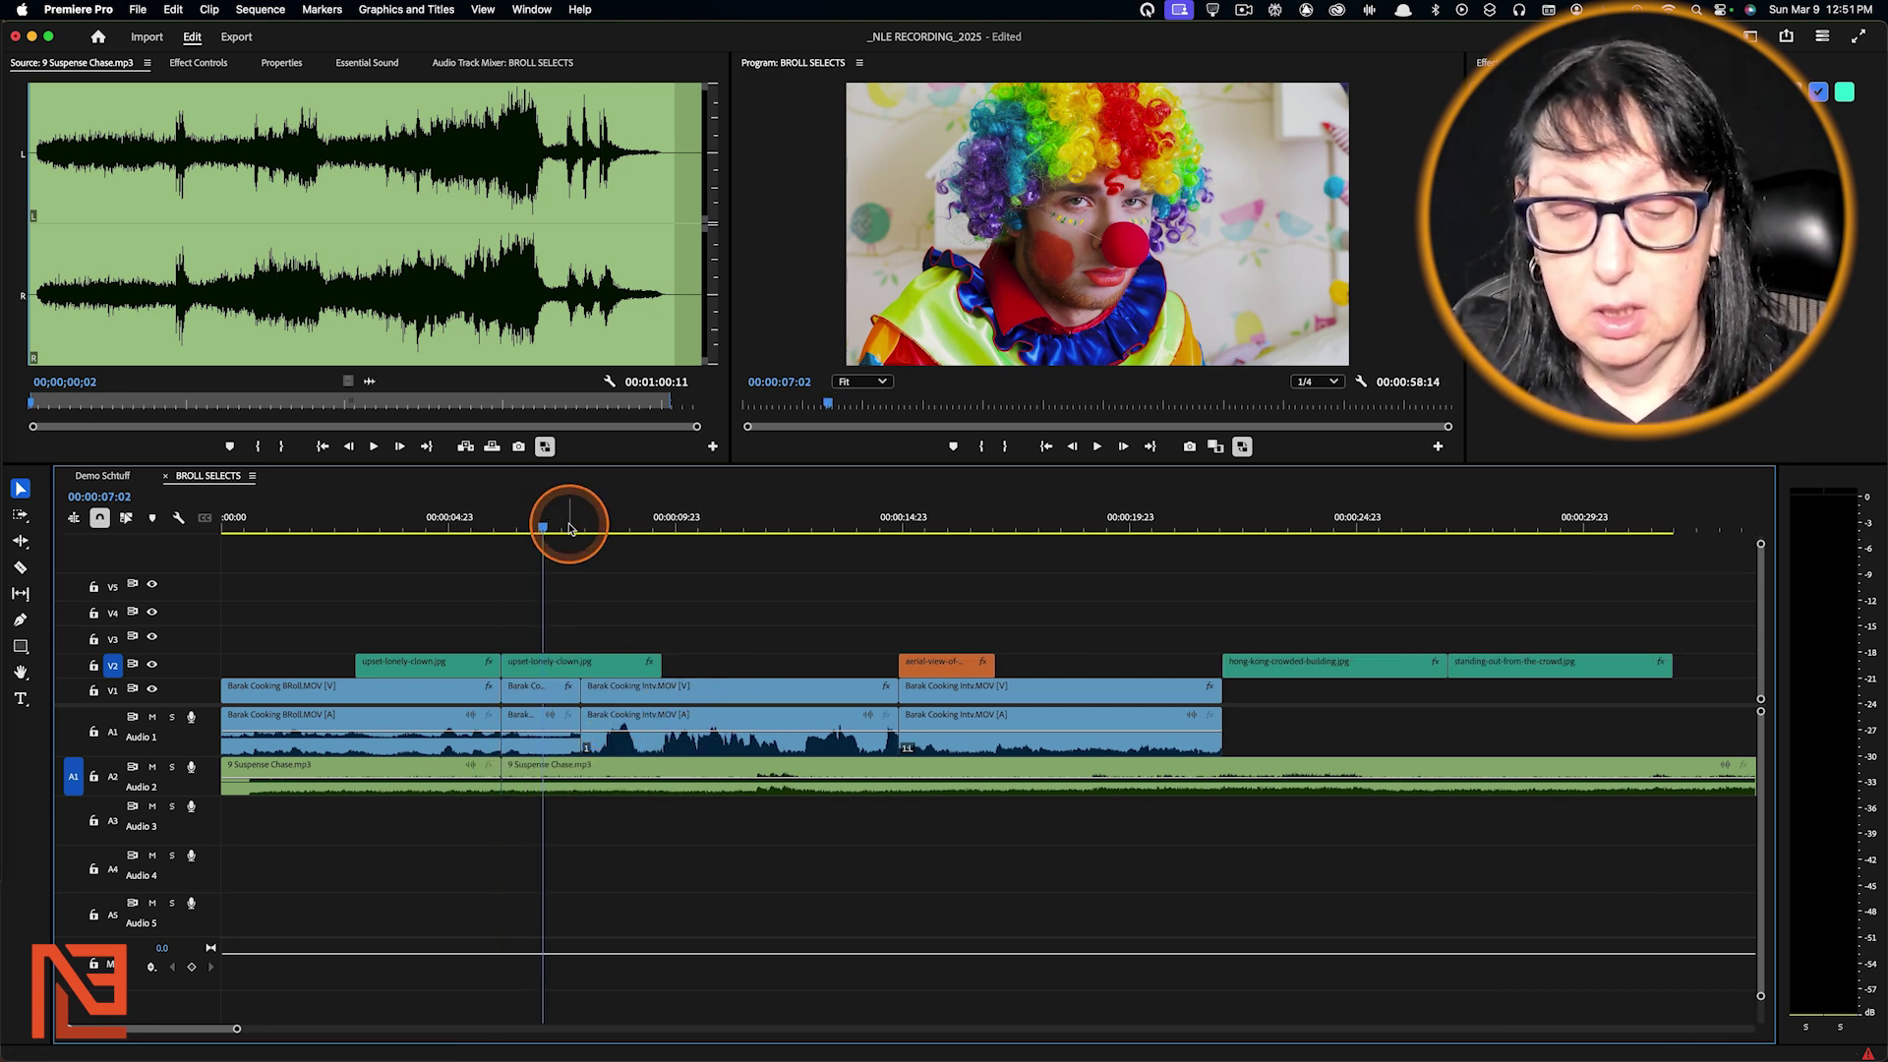
key("i")
left_click(628, 524)
key("o")
key("apostrophe")
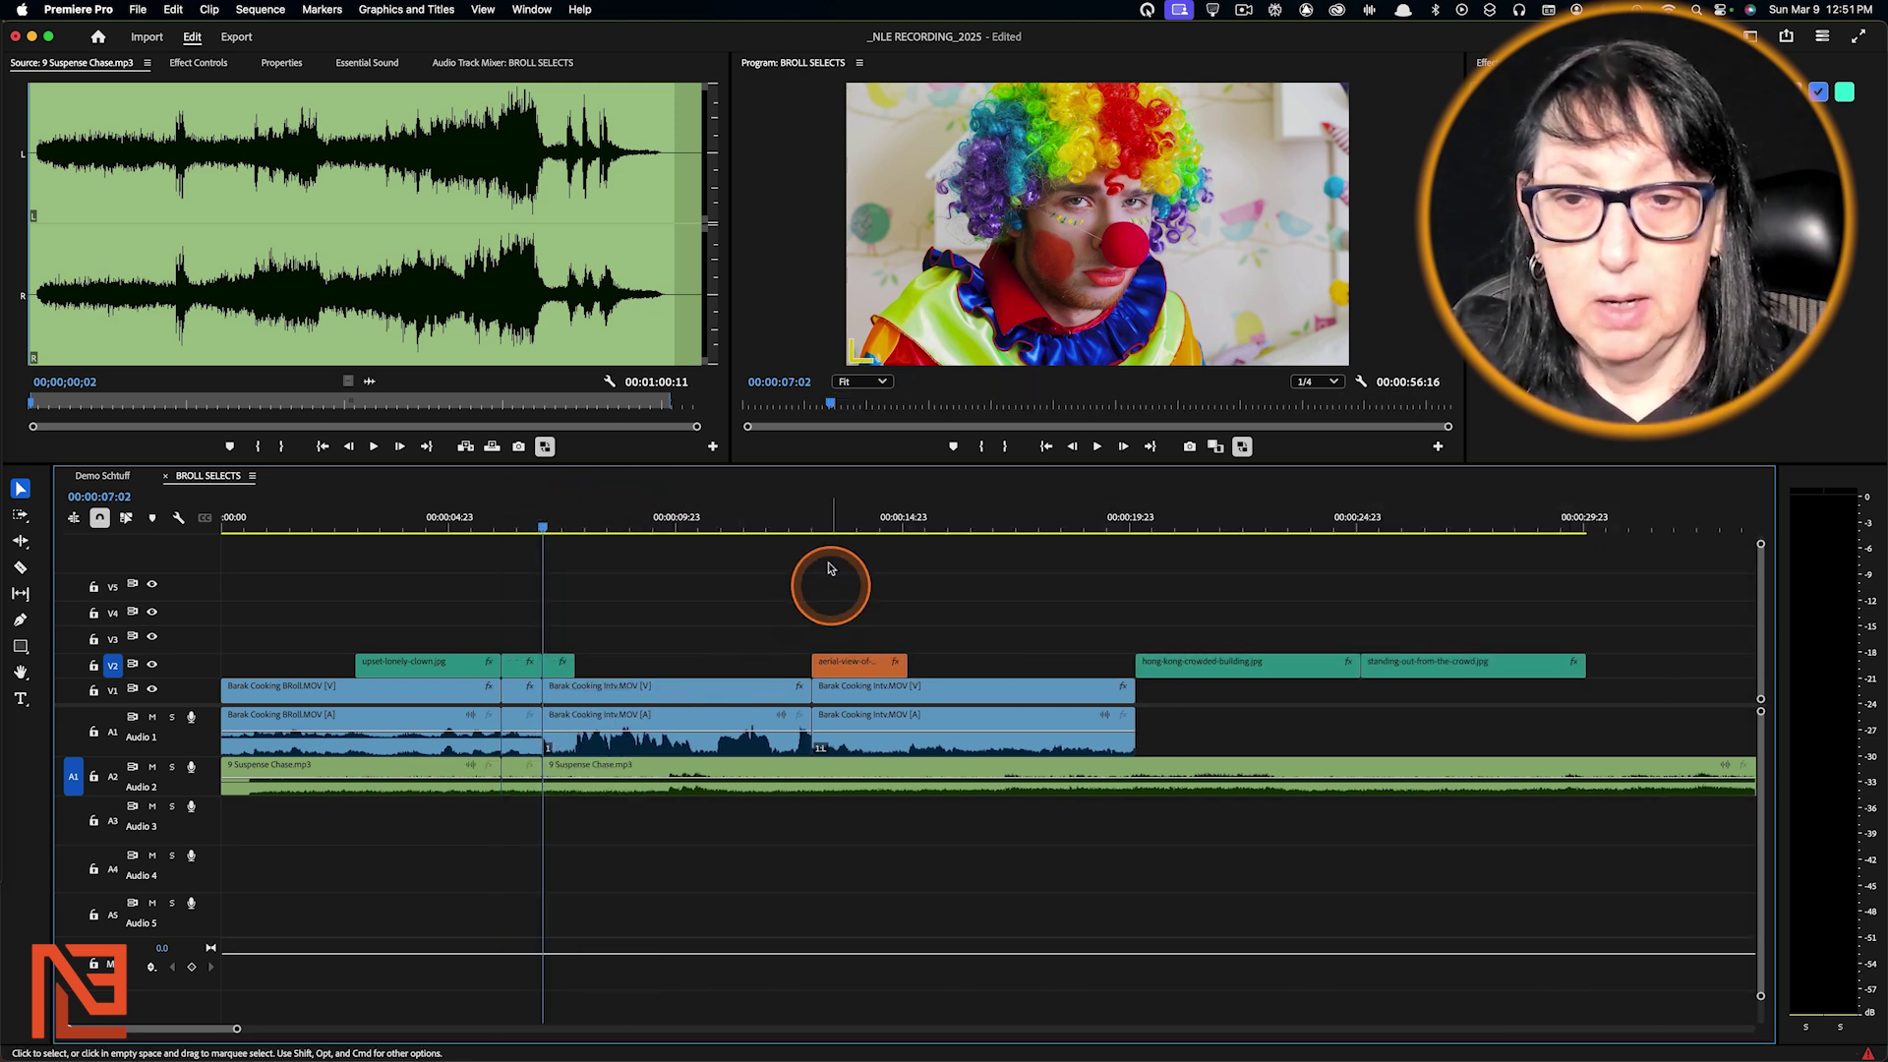
Mark a range of about three and a half seconds starting at 00:00:15:03, and extract it across all tracks
left_click(906, 519)
key("i")
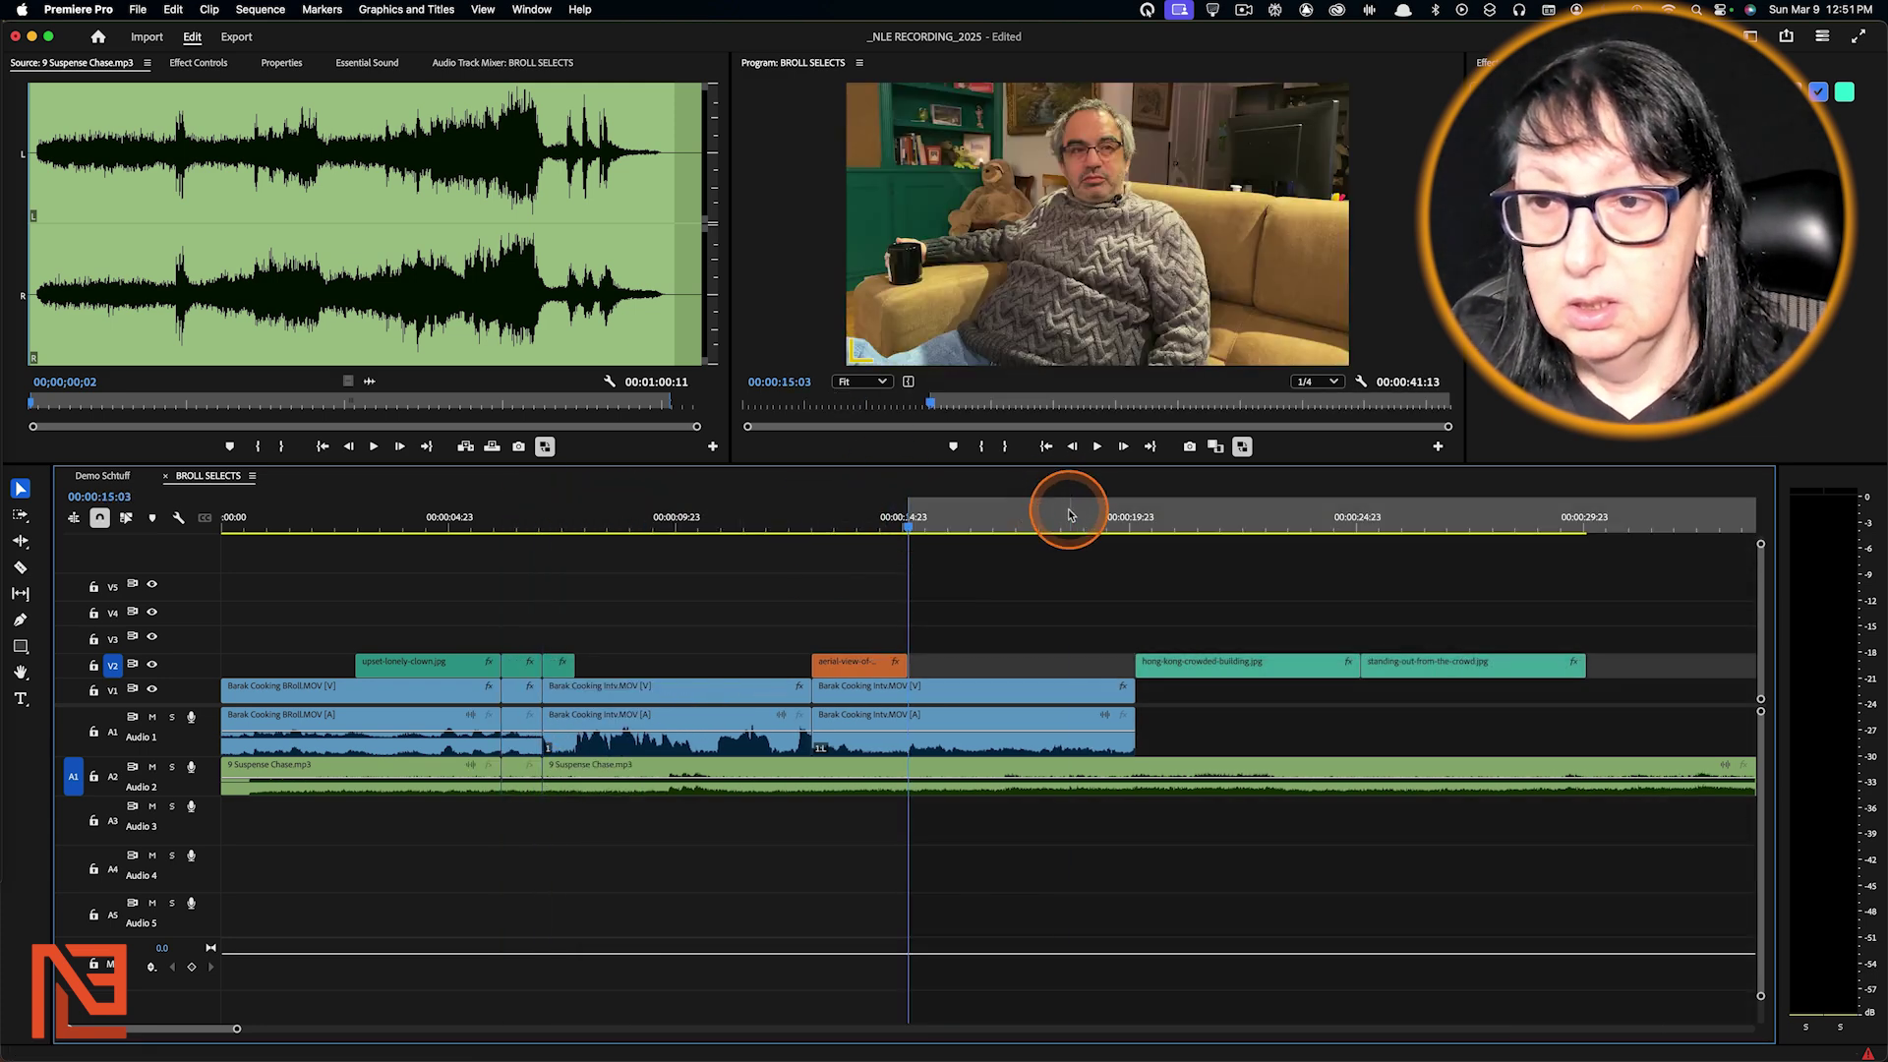
left_click(1068, 512)
key("o")
key("apostrophe")
key("minus")
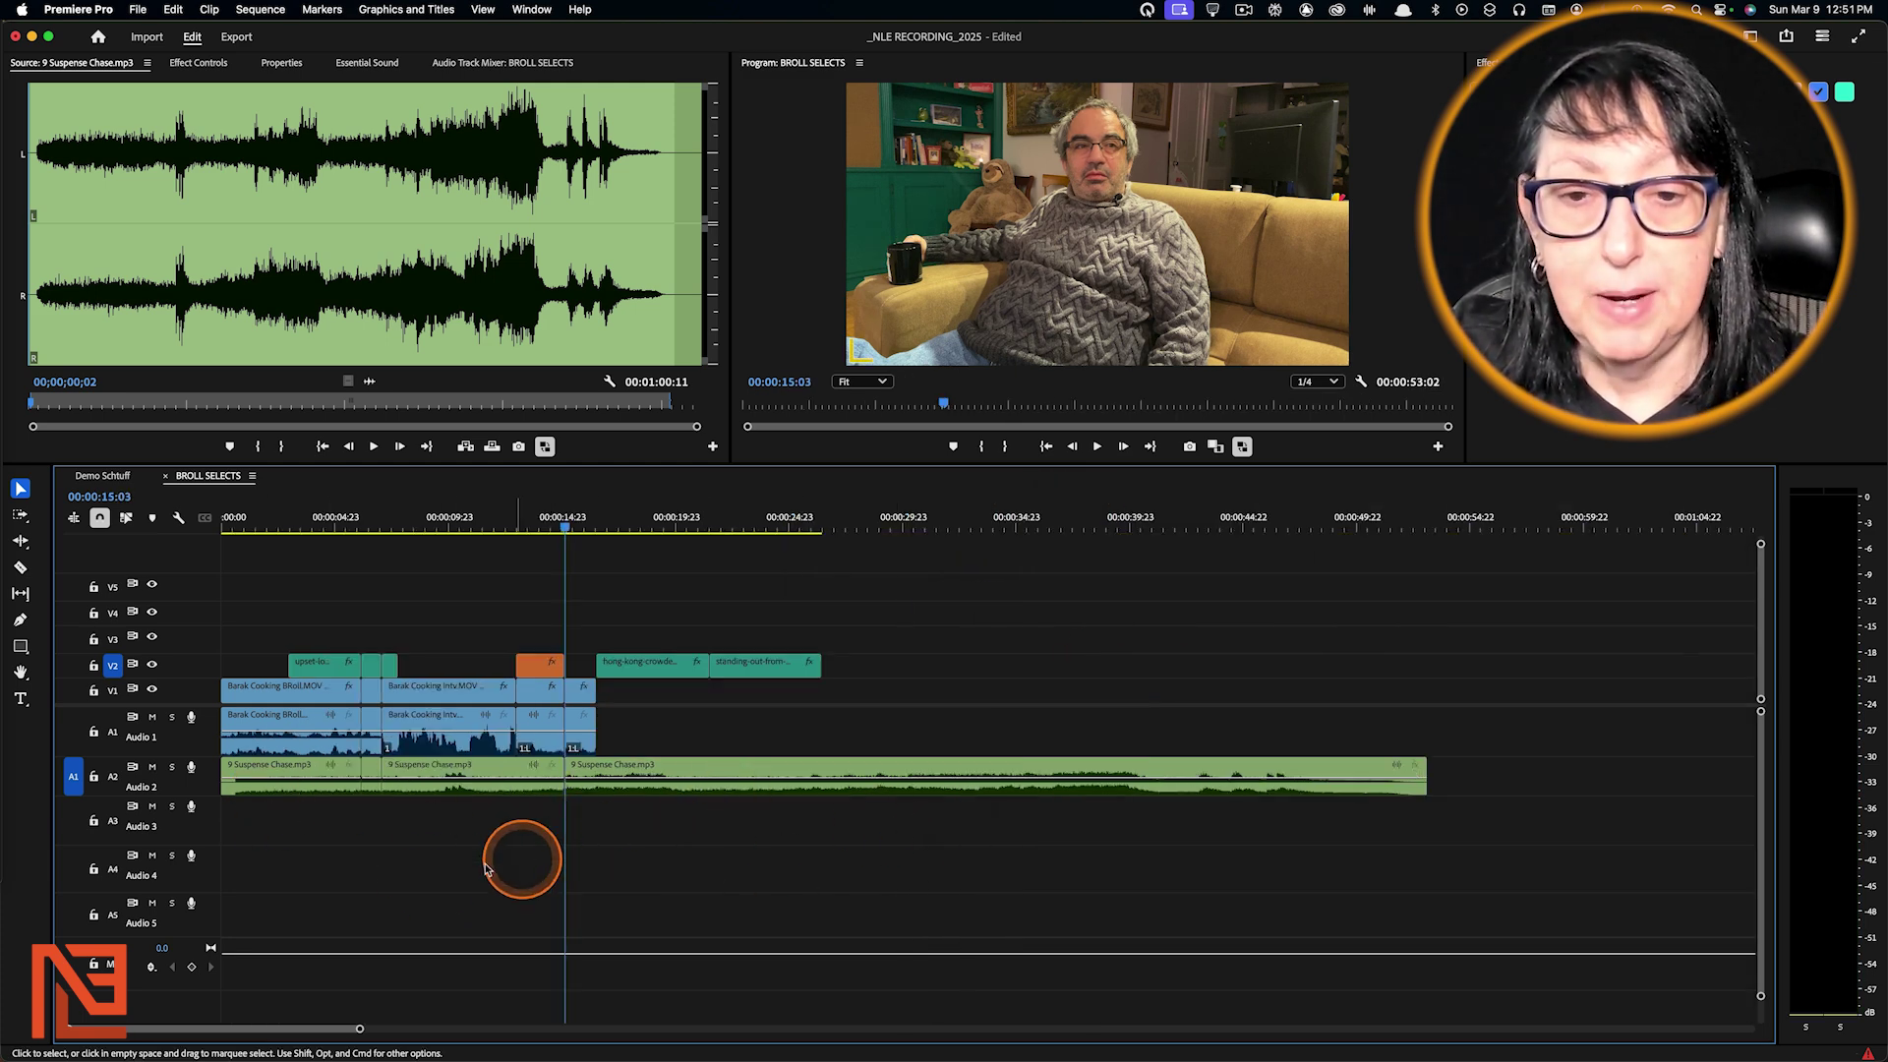
Target only A2, and mark the last 9 Suspense Chase.mp3 clip with the playhead at 00:00:21:12
key("End")
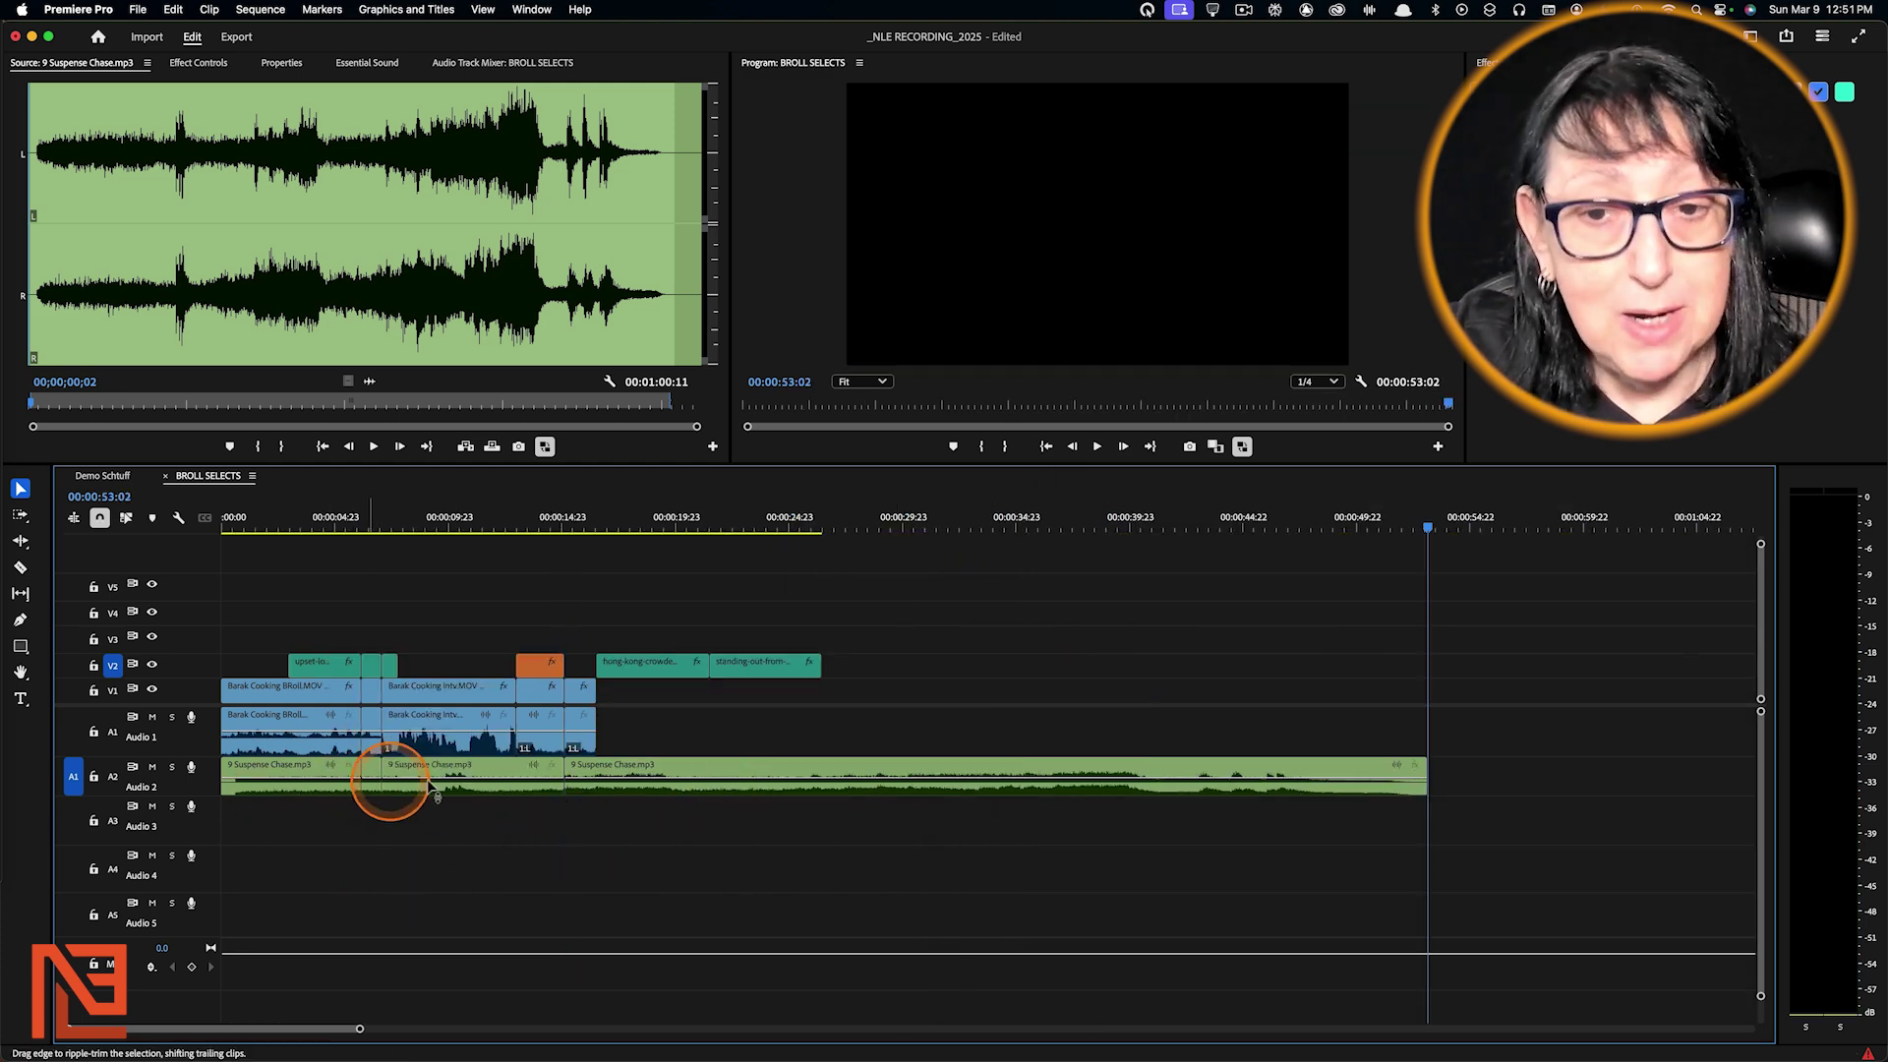
left_click(710, 521)
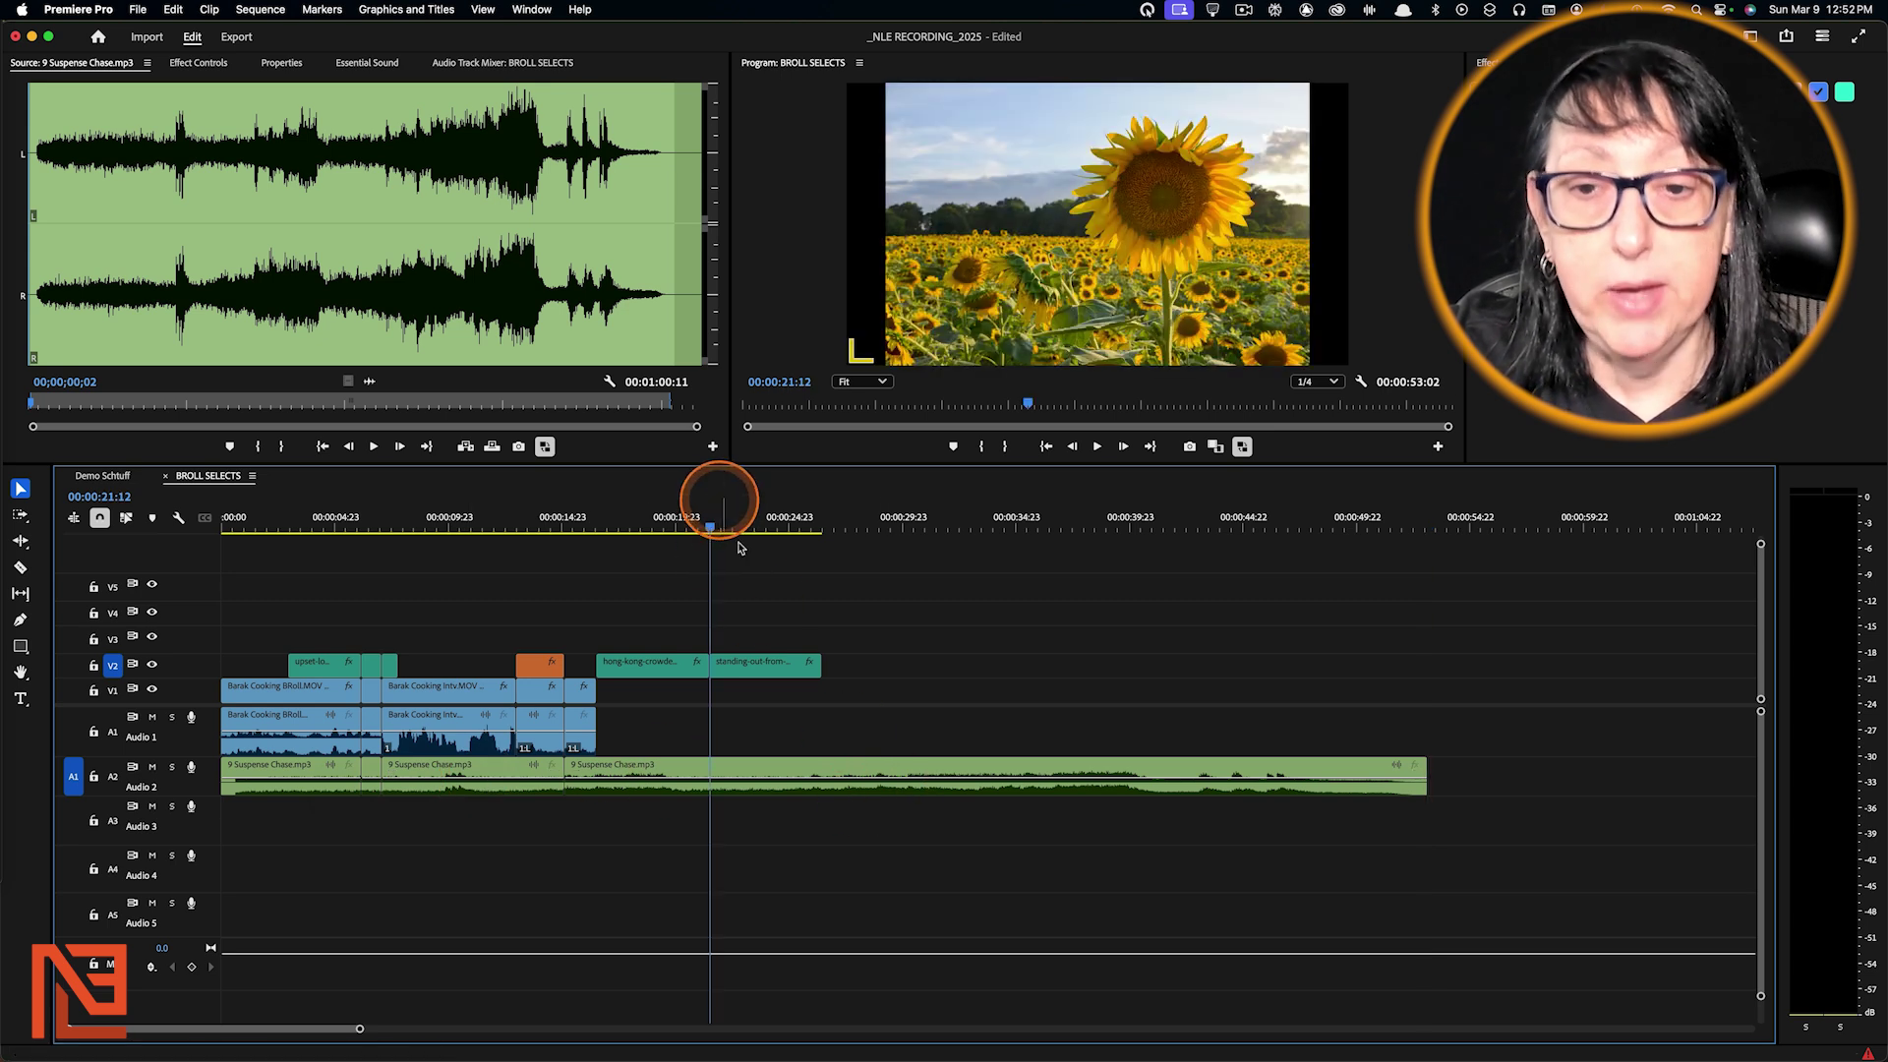
left_click(113, 777)
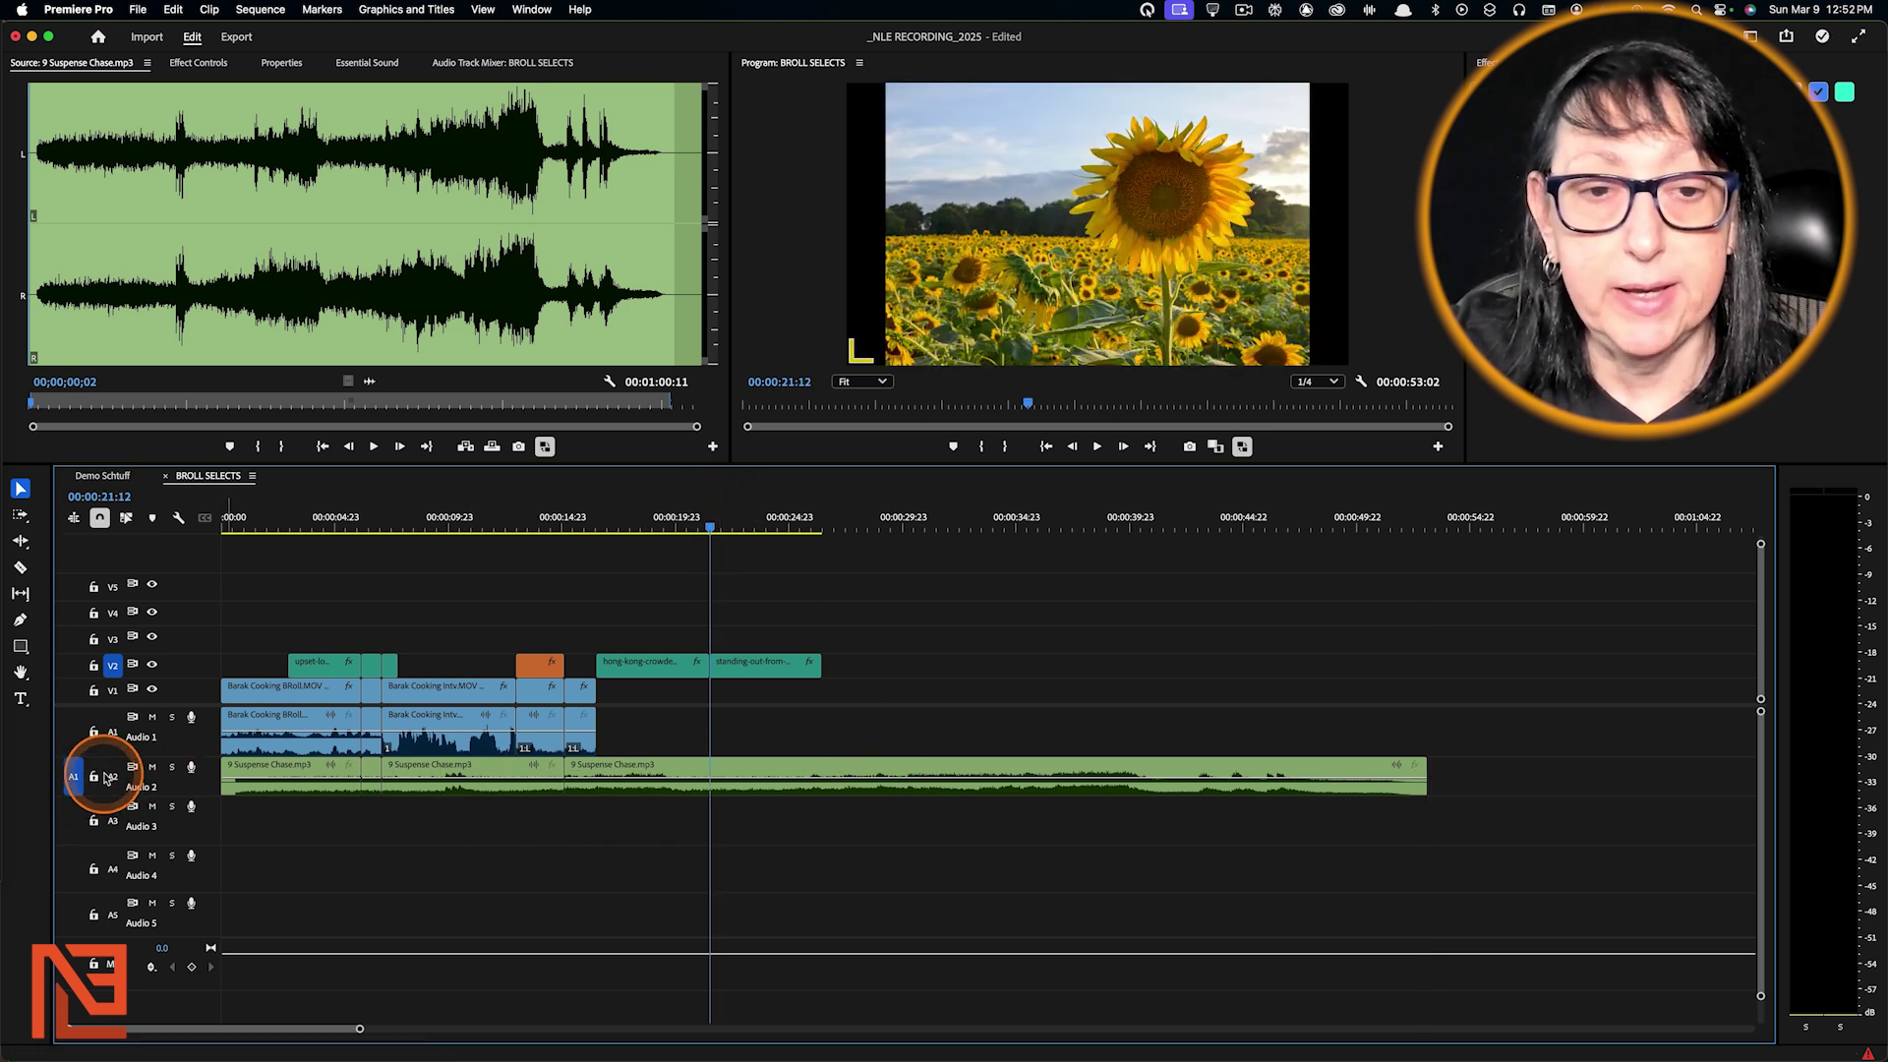
left_click(113, 665)
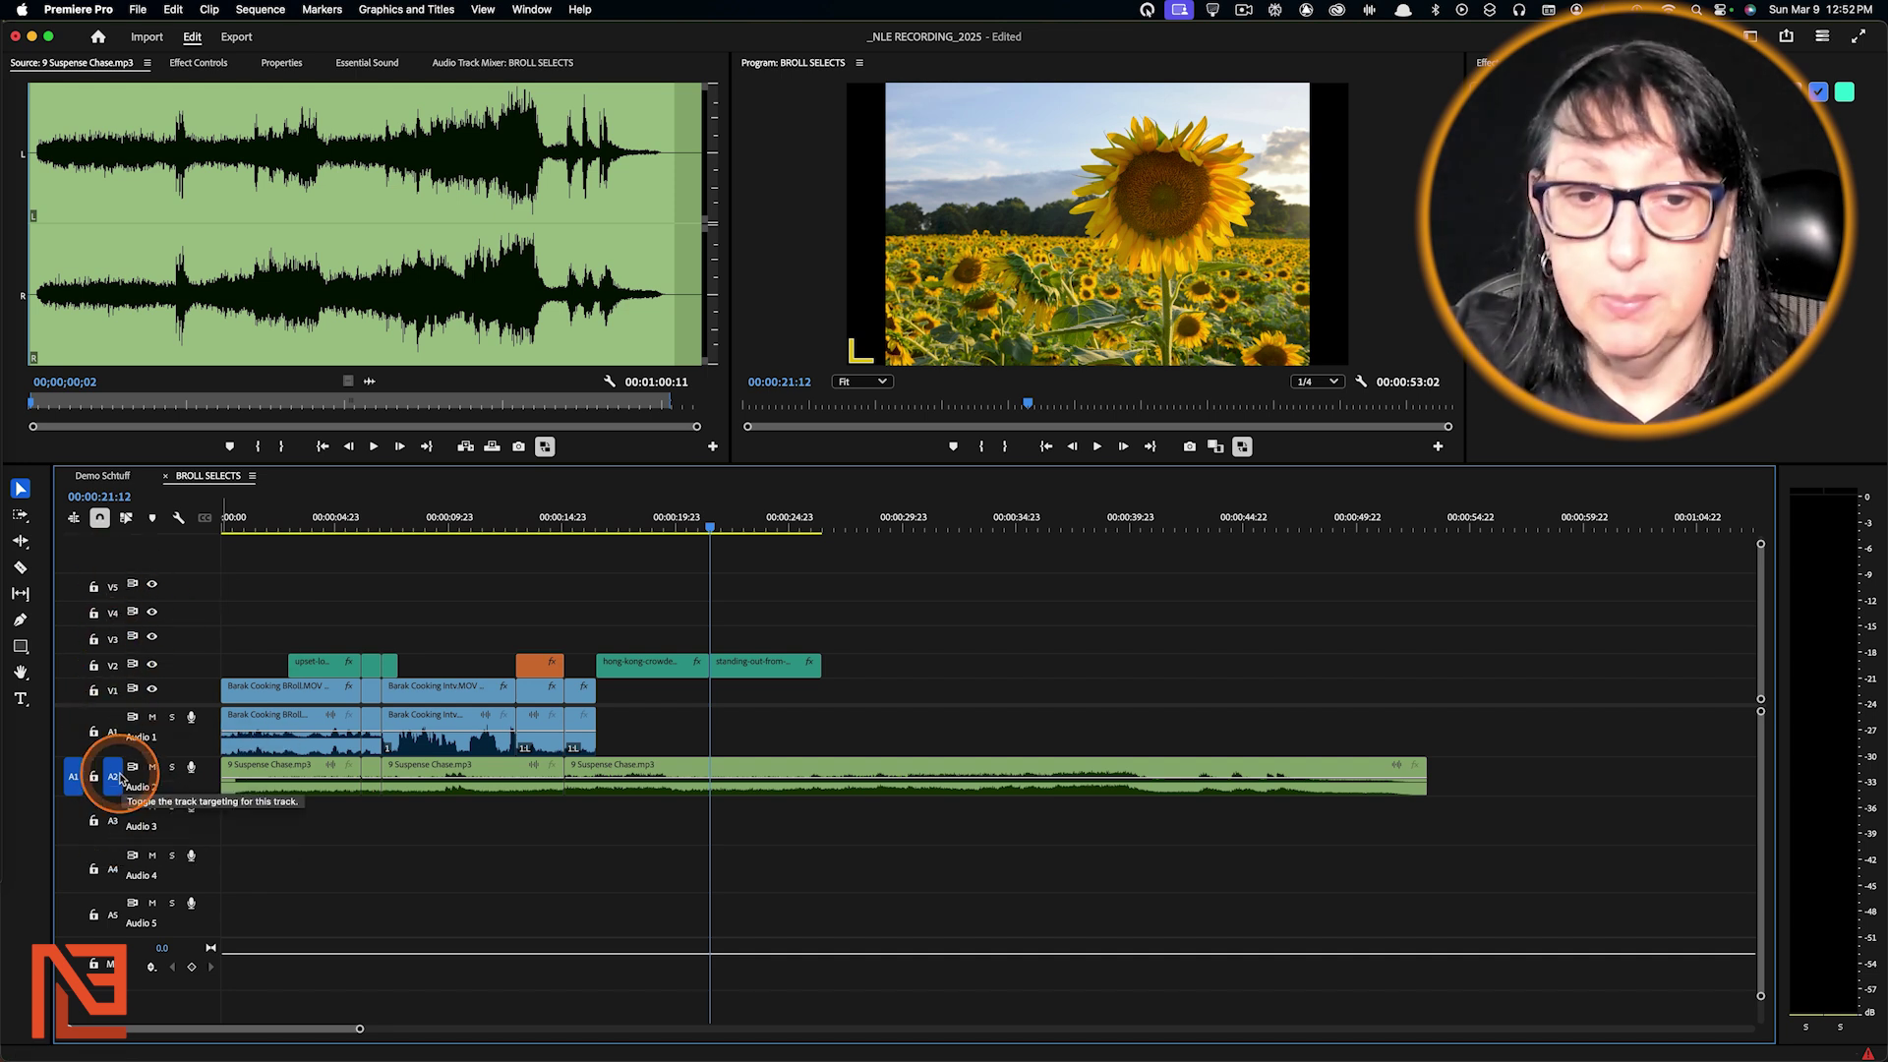
key("x")
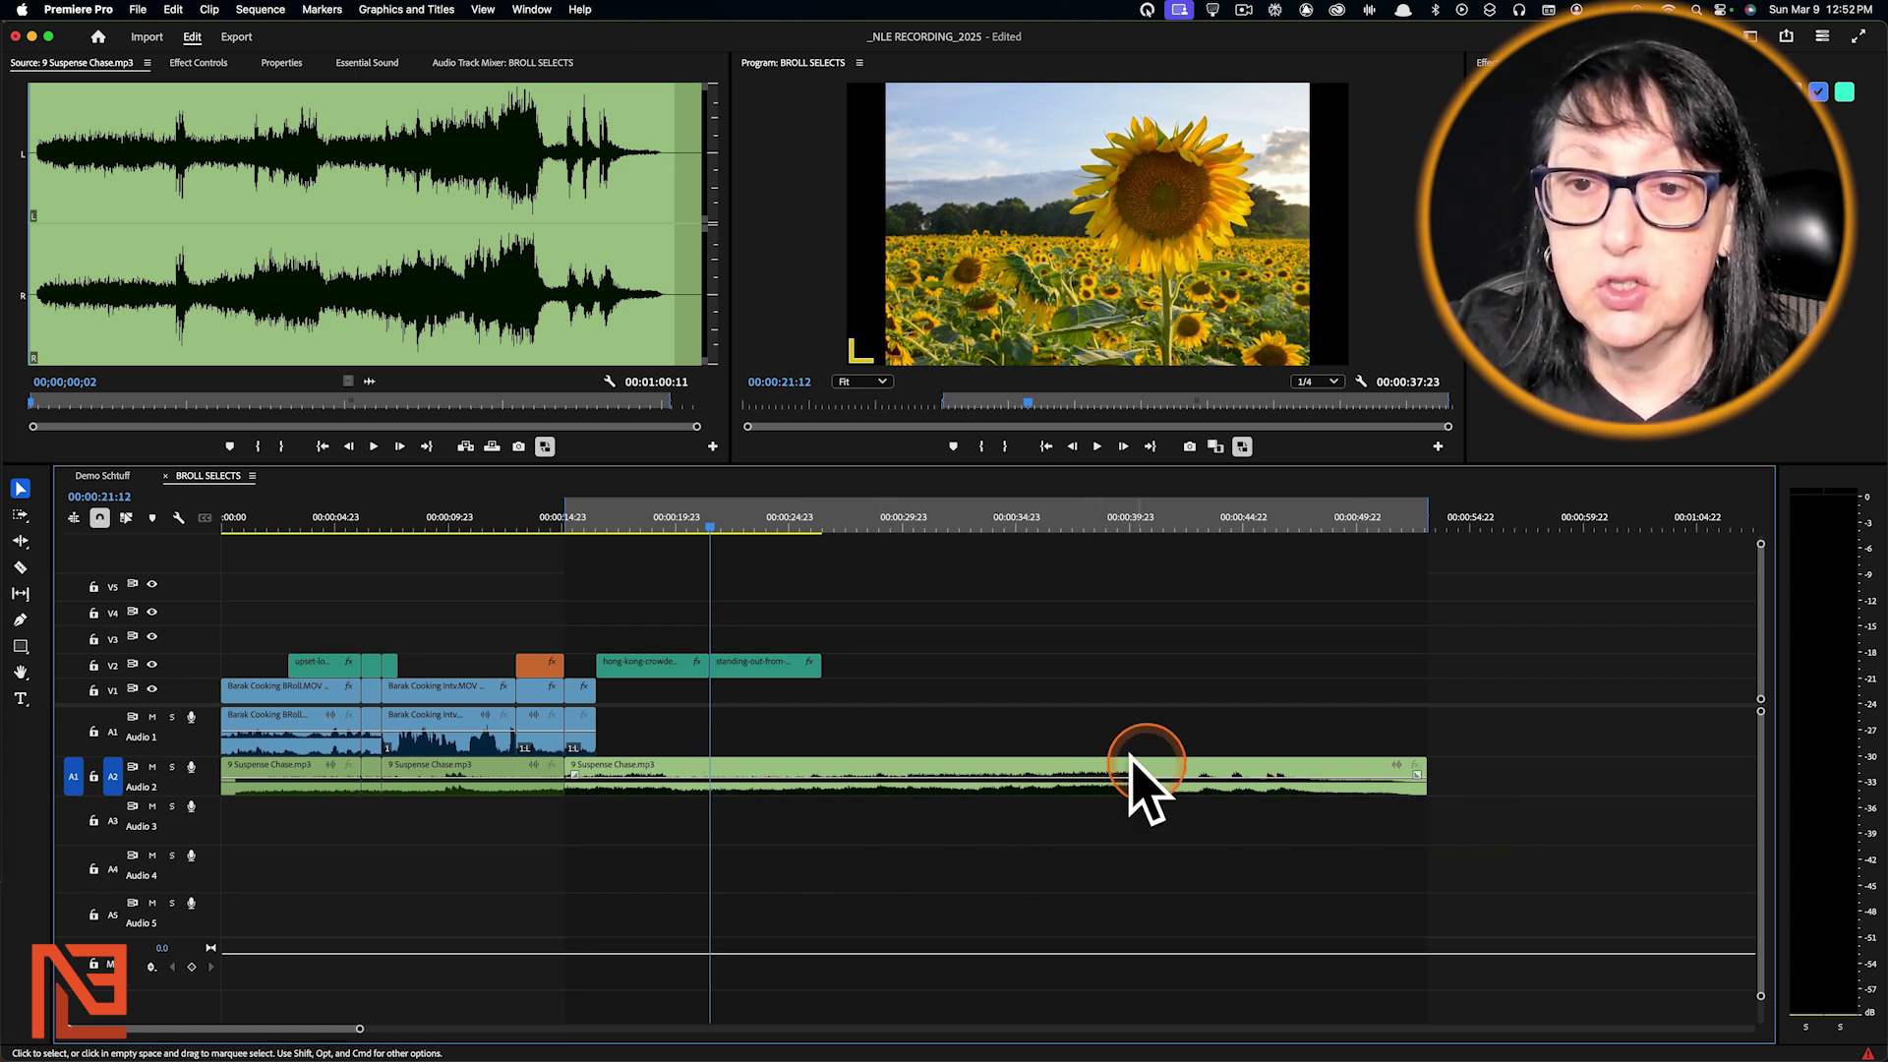
Extend the cuts in the 9 Suspense Chase.mp3 music on A2 to the Out point at 00:00:53:01, and undo the extensions
left_click(773, 513)
key("shift+o")
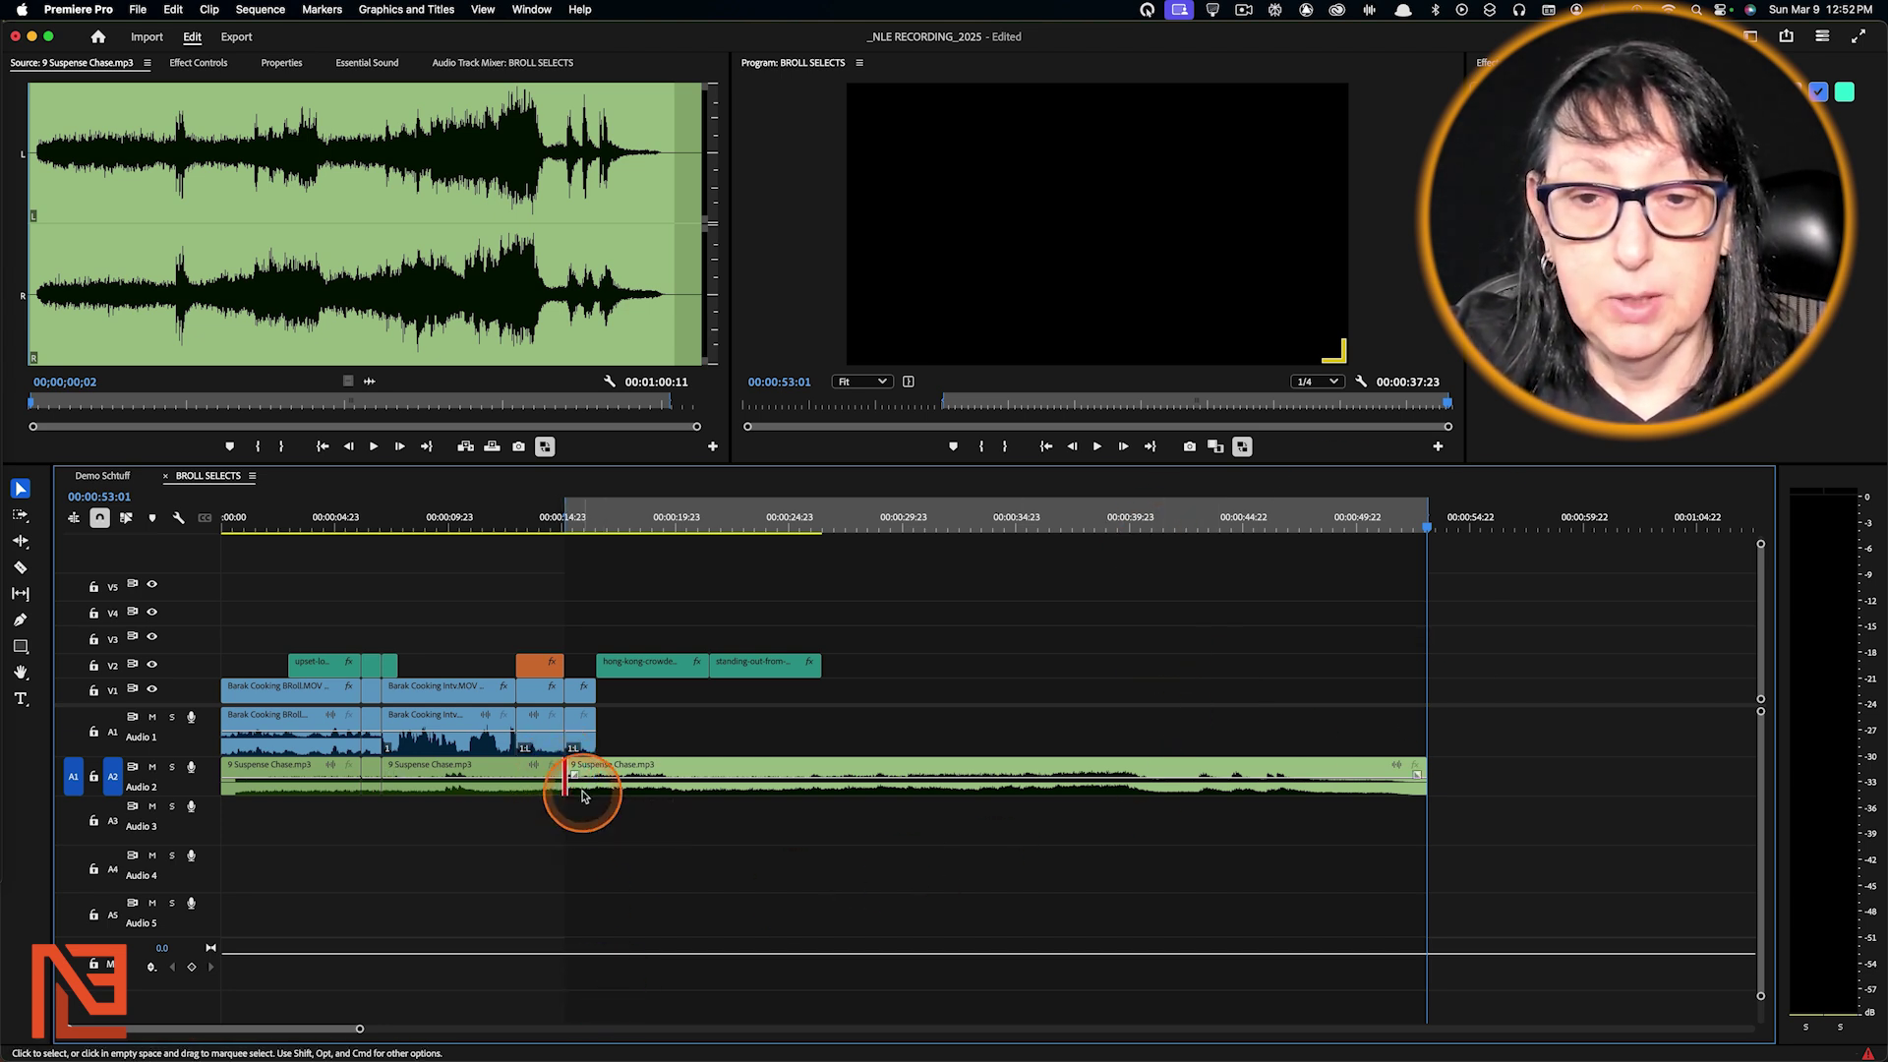
key("super+z")
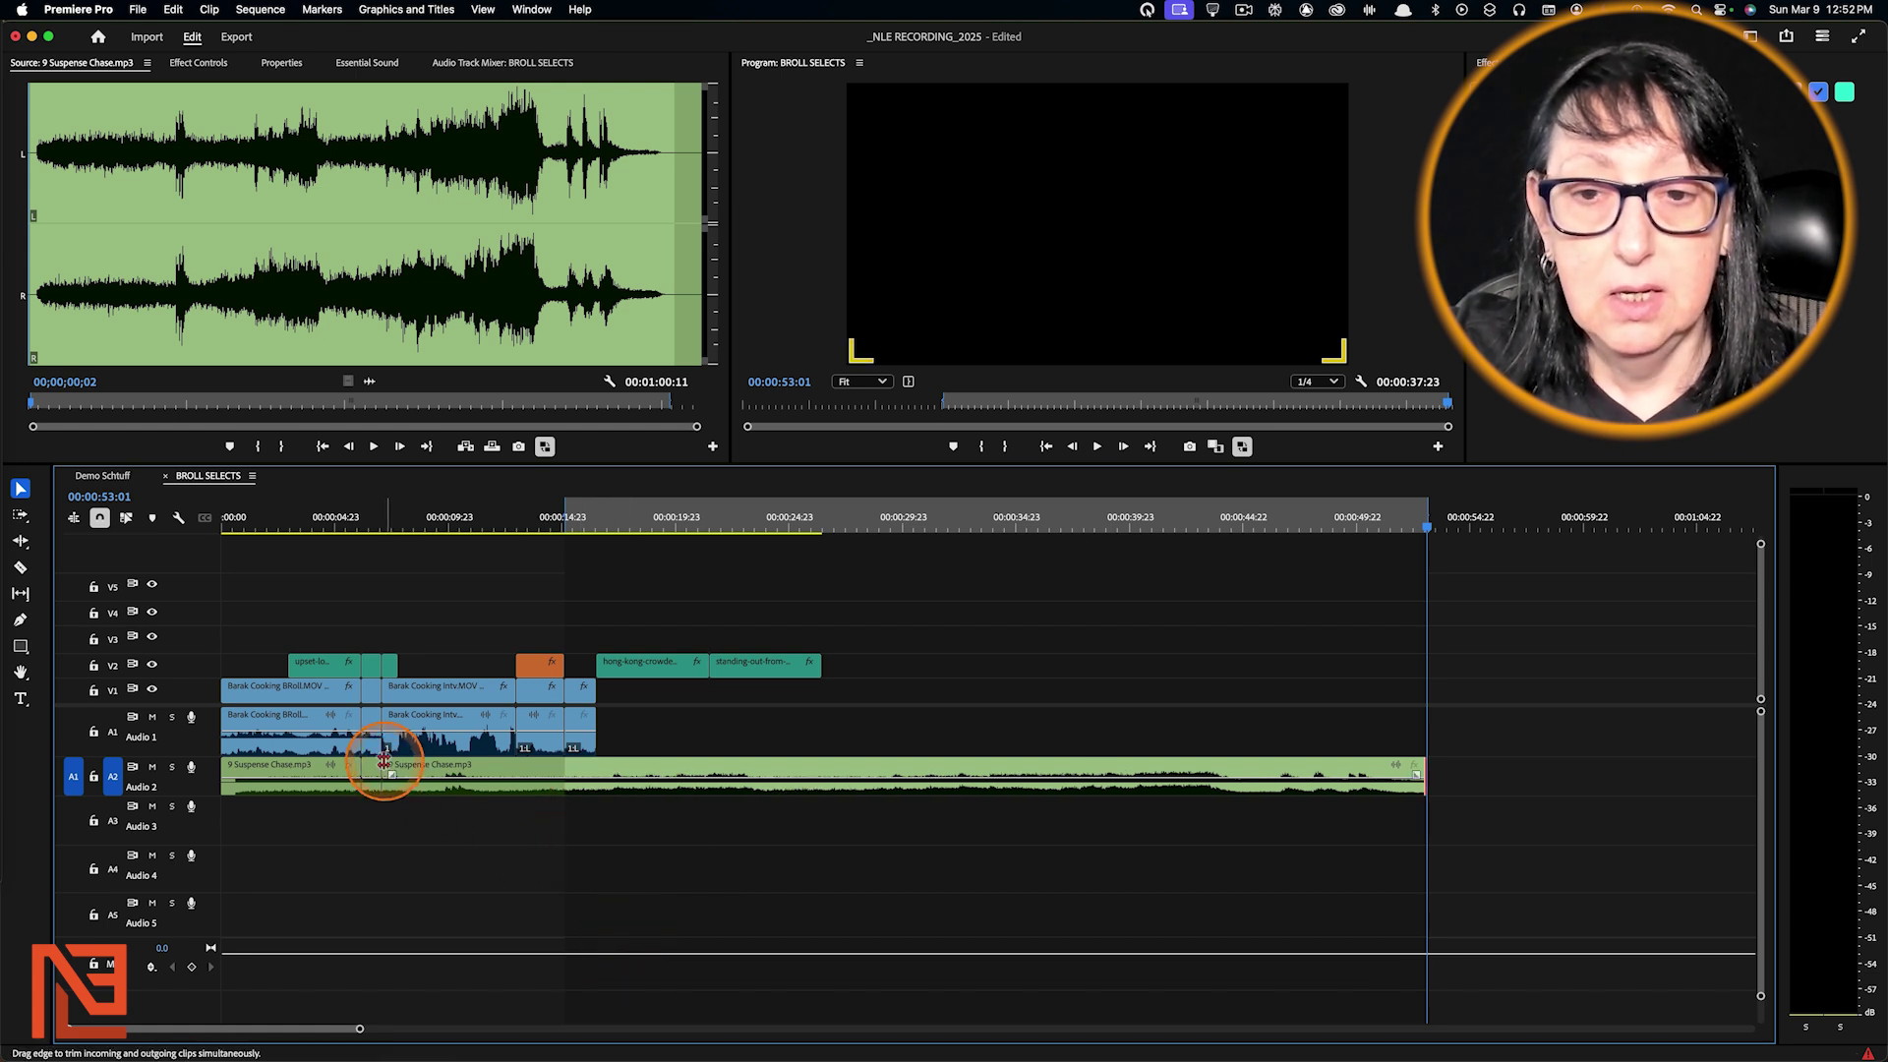
key("super+z")
key("super+z")
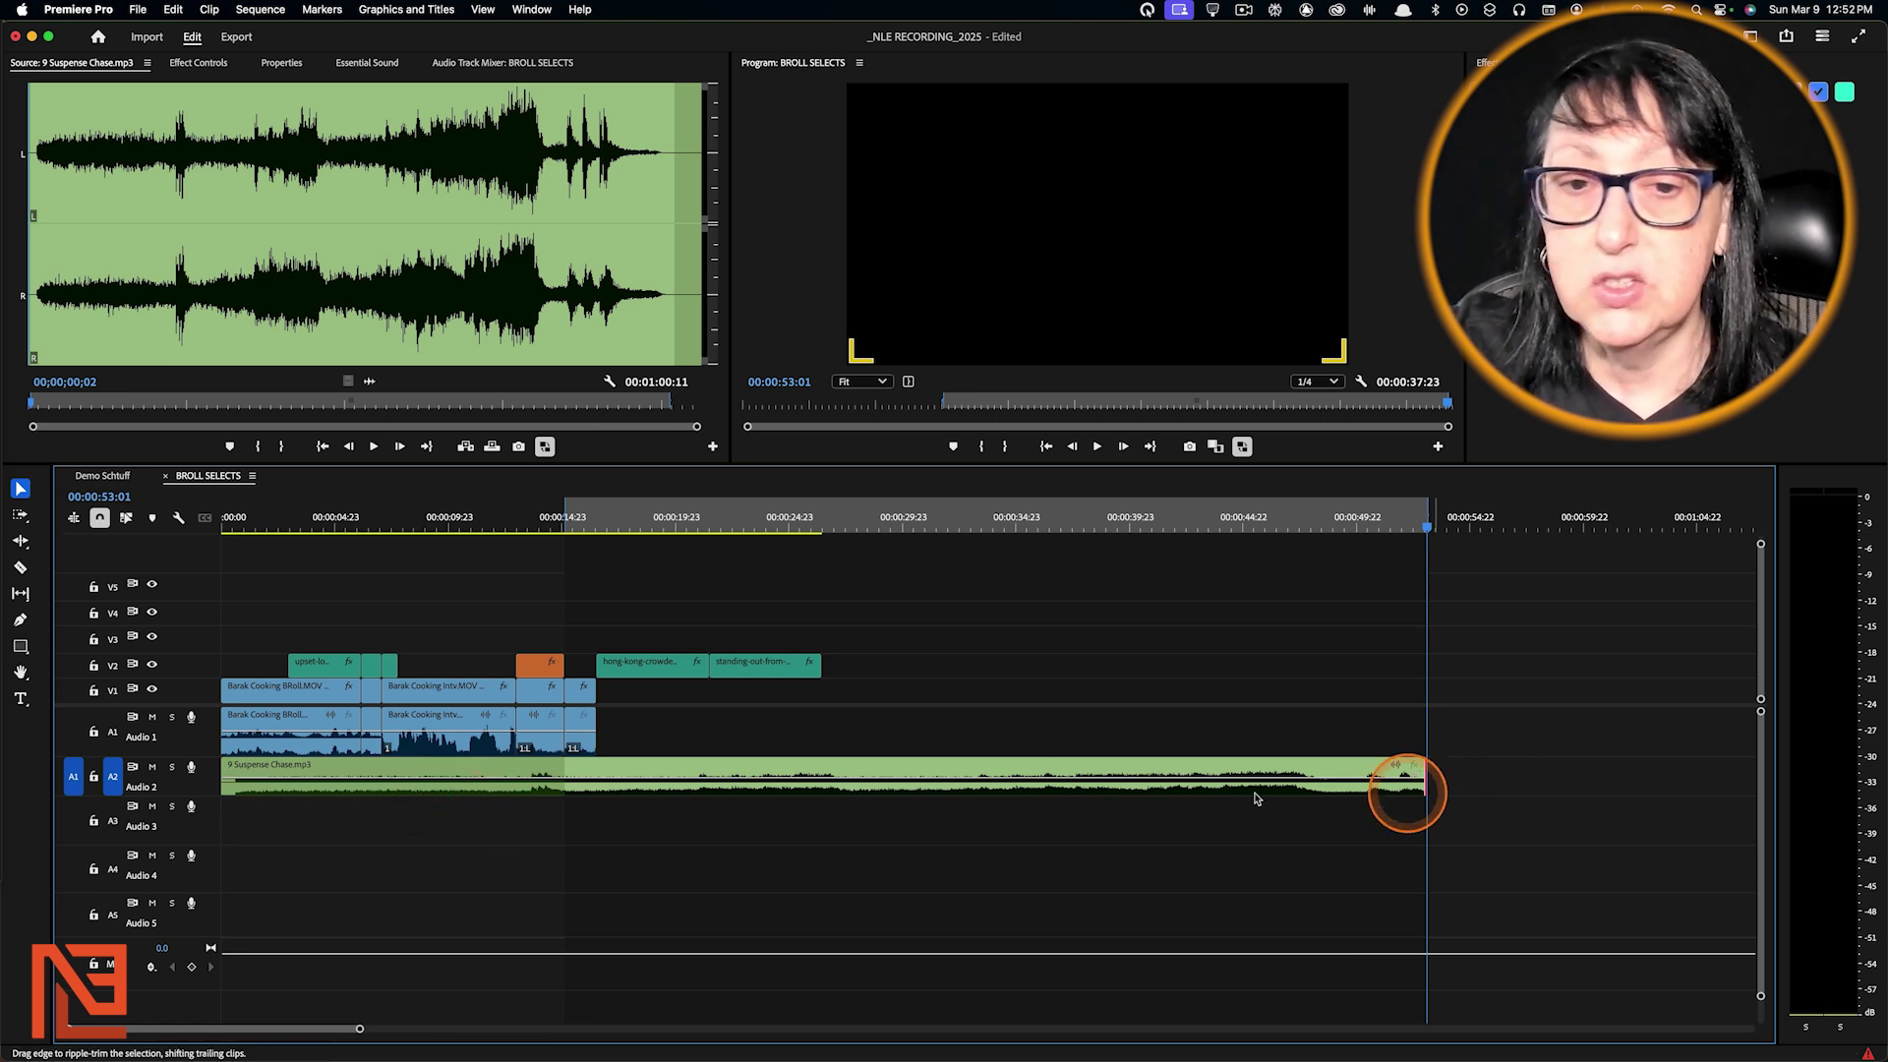
Place the playhead at 00:00:31:19, mark the last 9 Suspense Chase.mp3 clip on A2, and remove that clip
left_click_drag(298, 521, 502, 524)
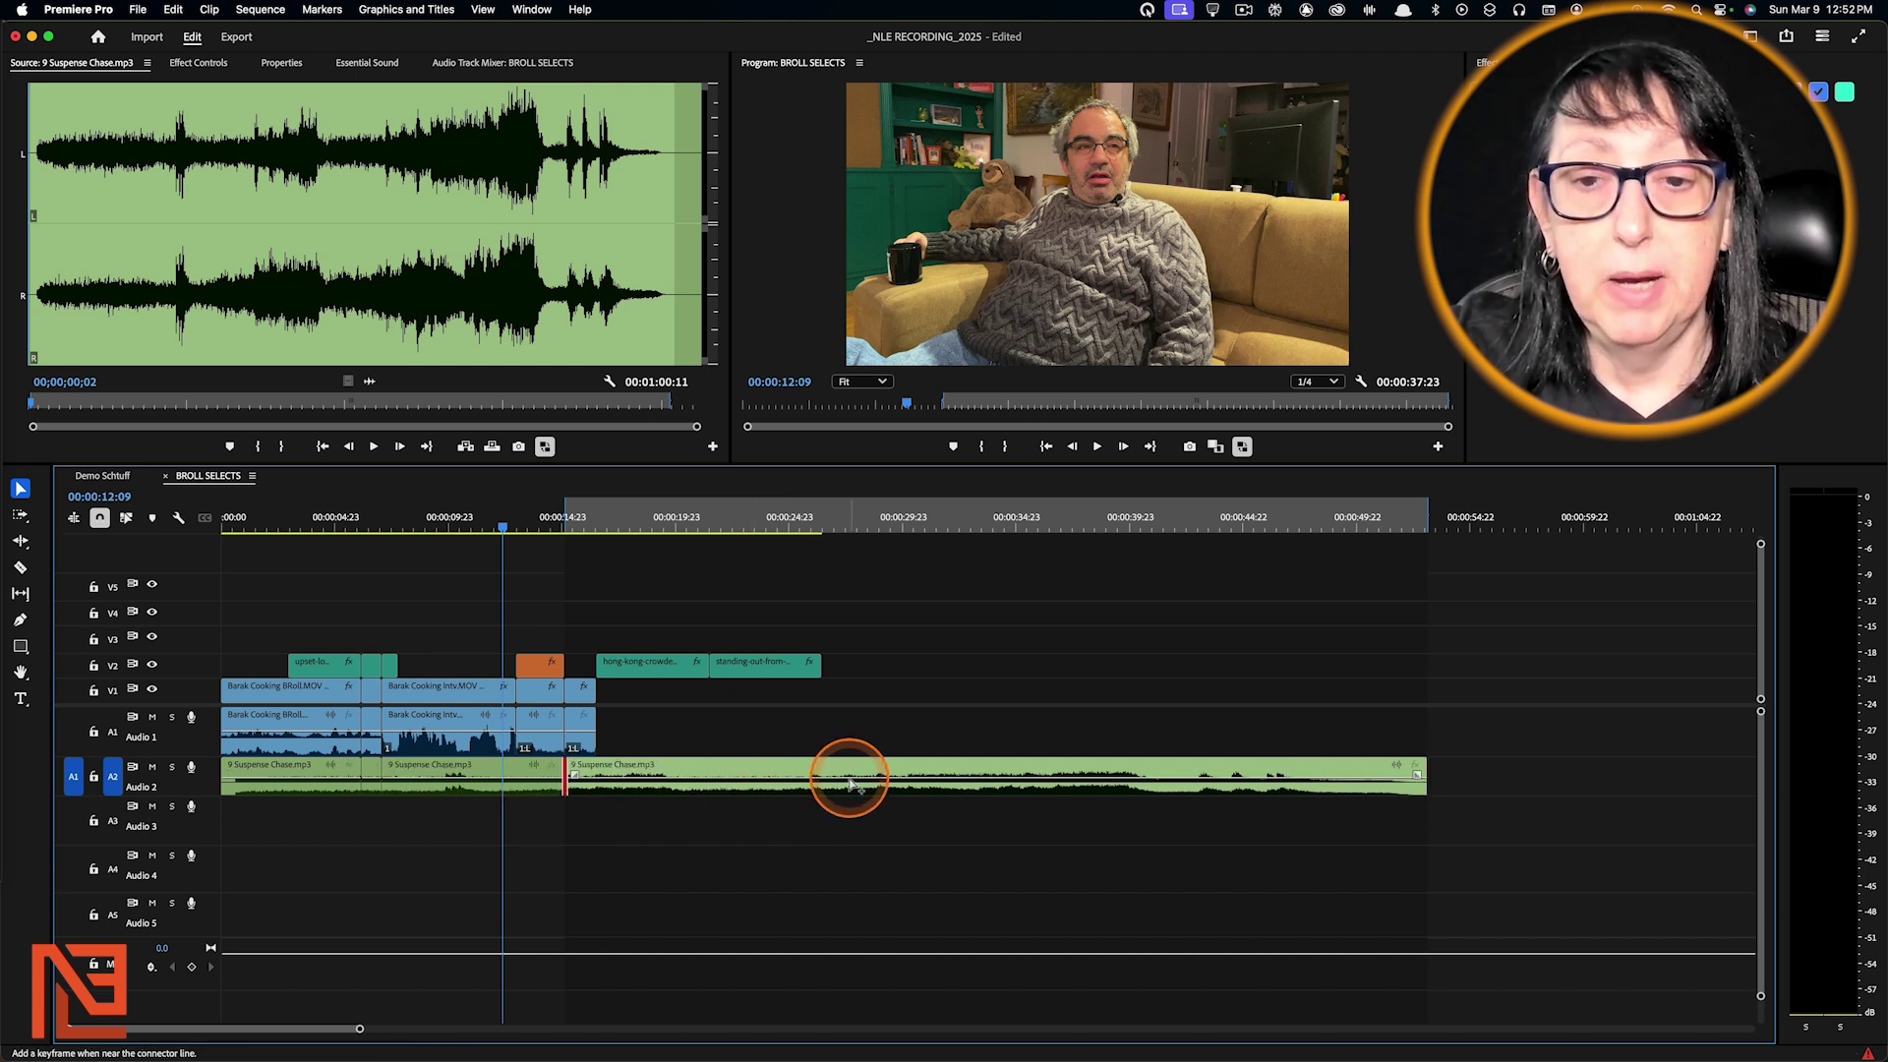
left_click(944, 524)
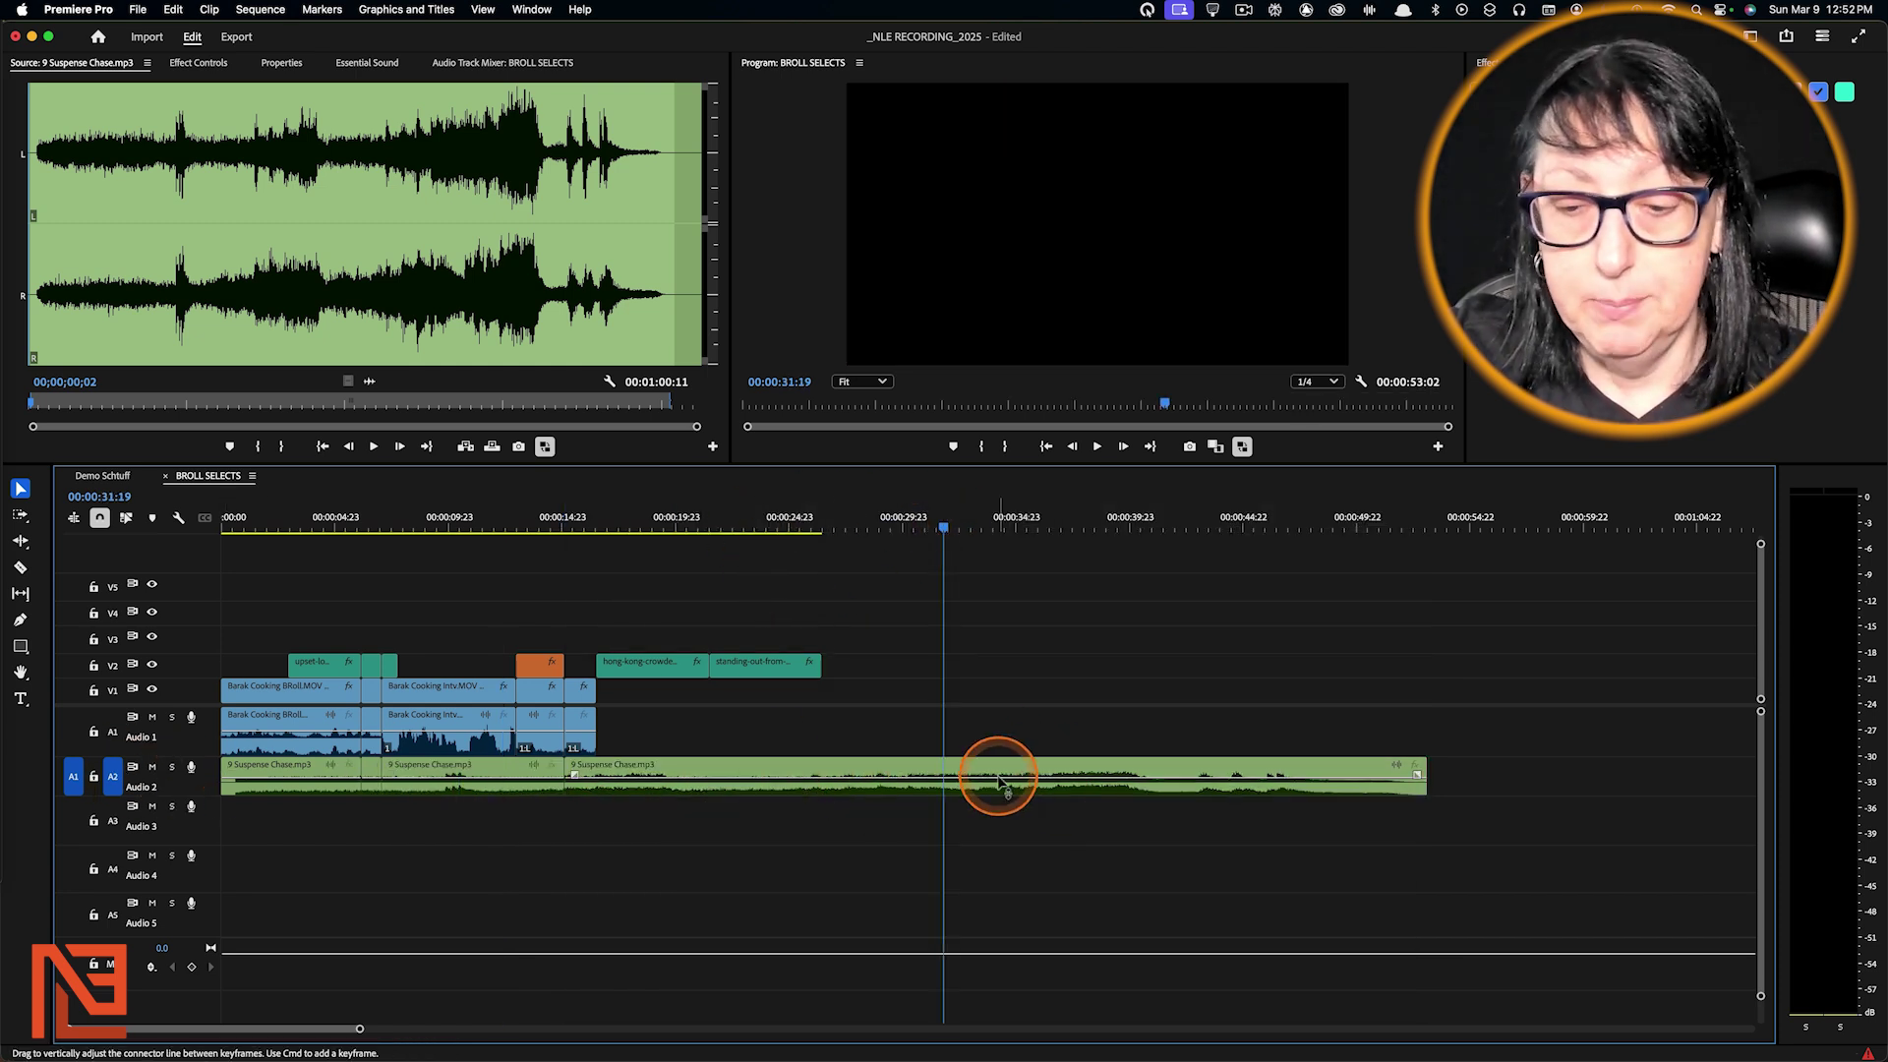
key("x")
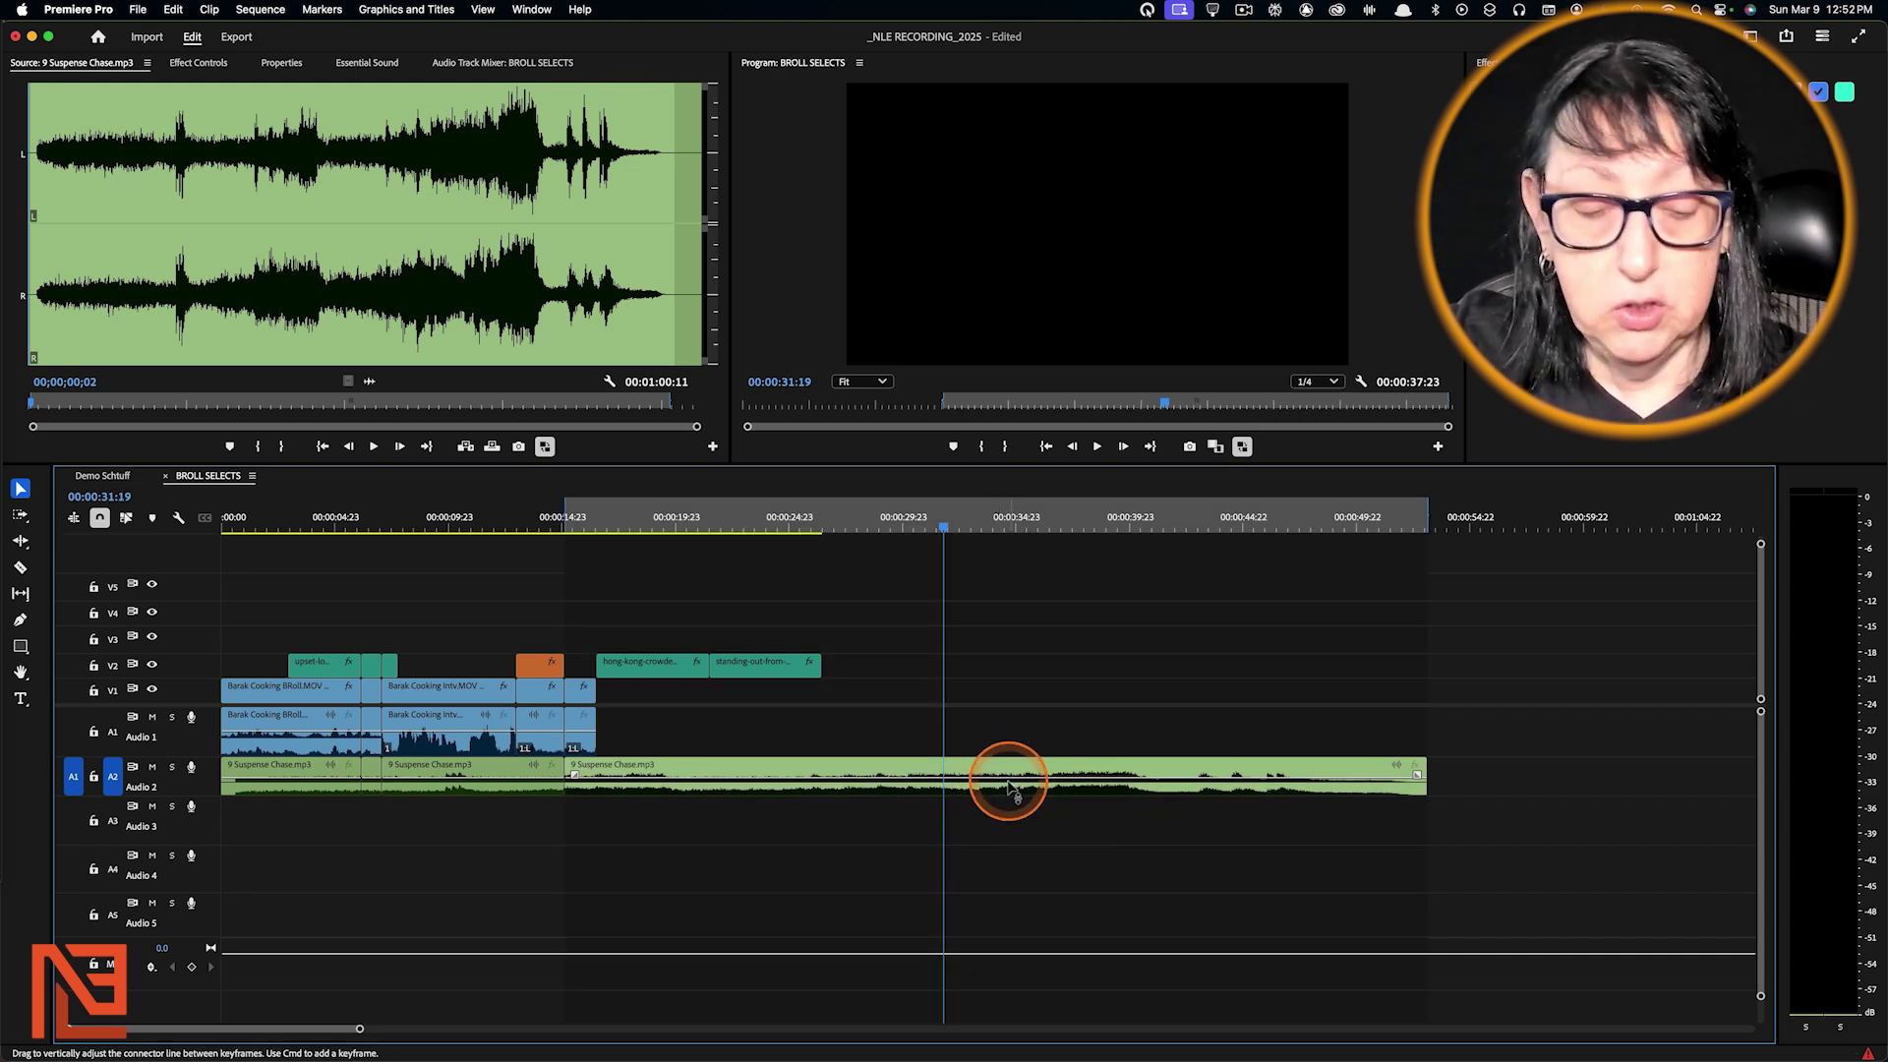
left_click(1013, 787)
key("Delete")
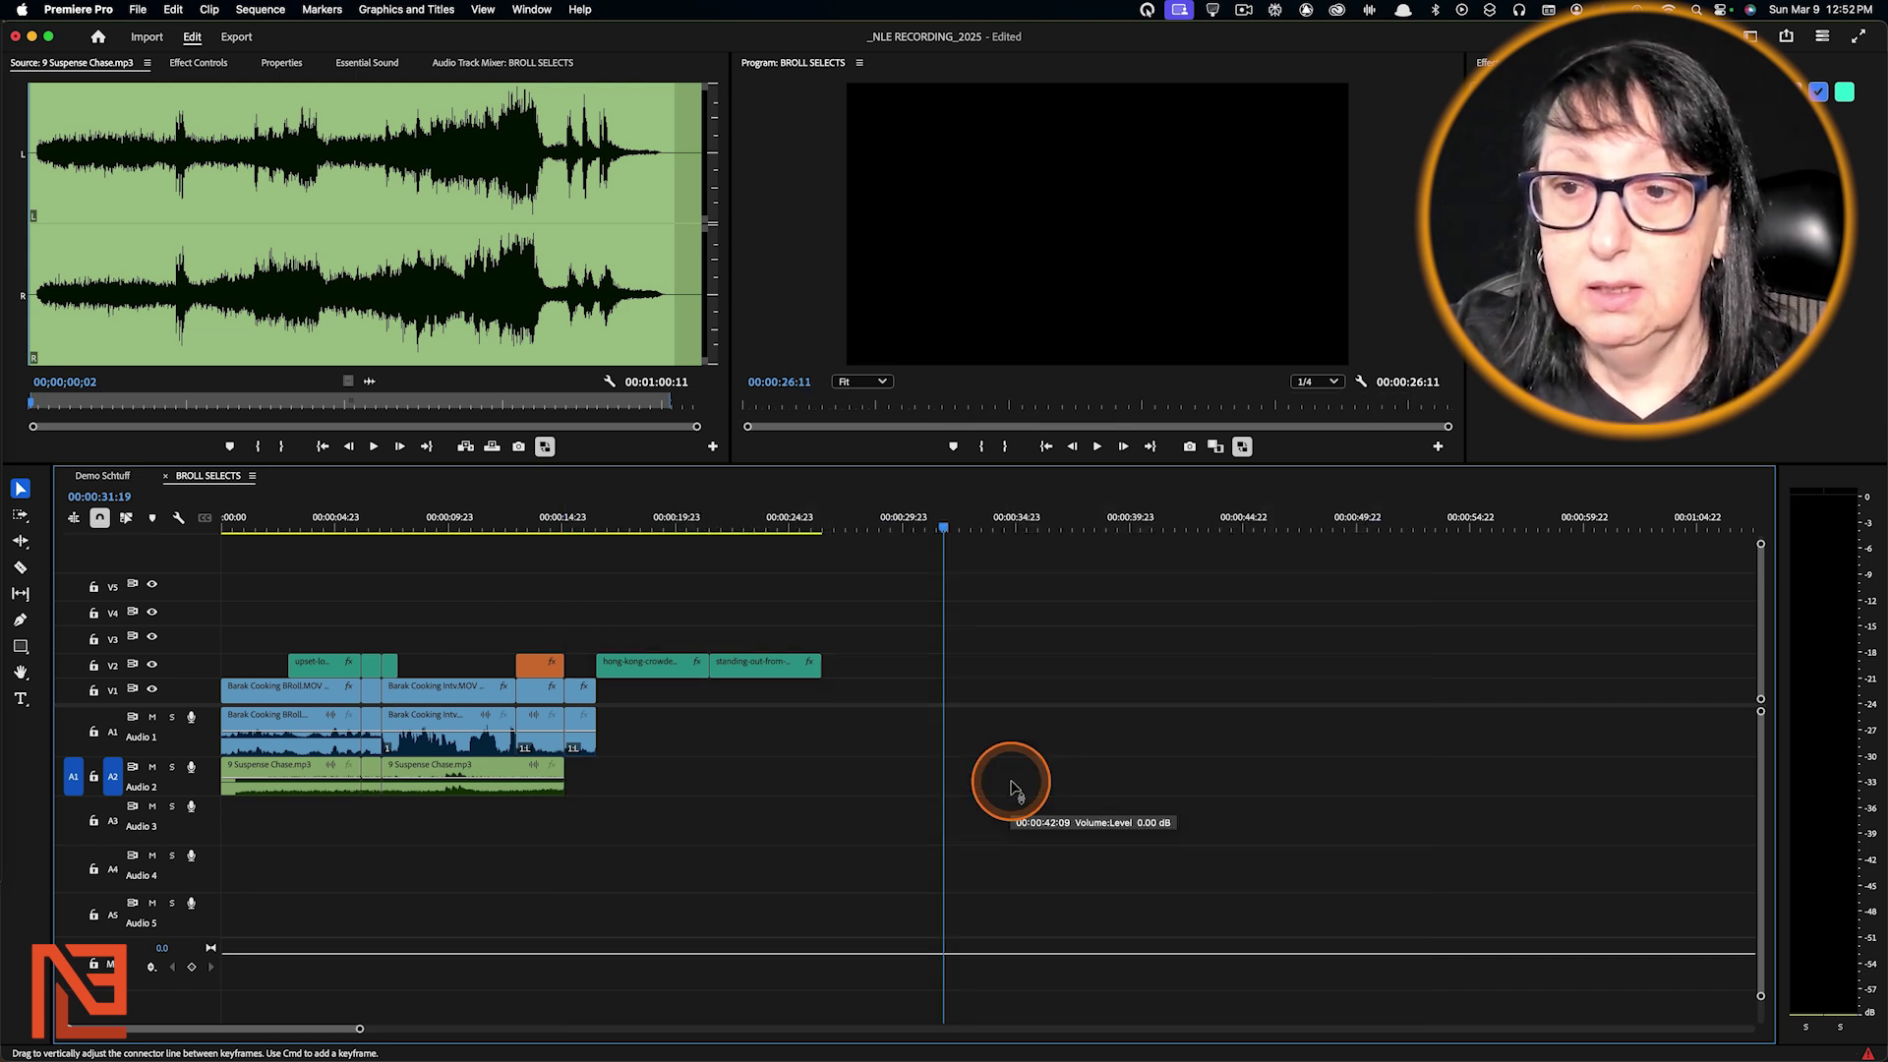
Try to extend the cuts between the remaining 9 Suspense Chase.mp3 clips on A2 to the playhead at 00:00:31:19
left_click(361, 773)
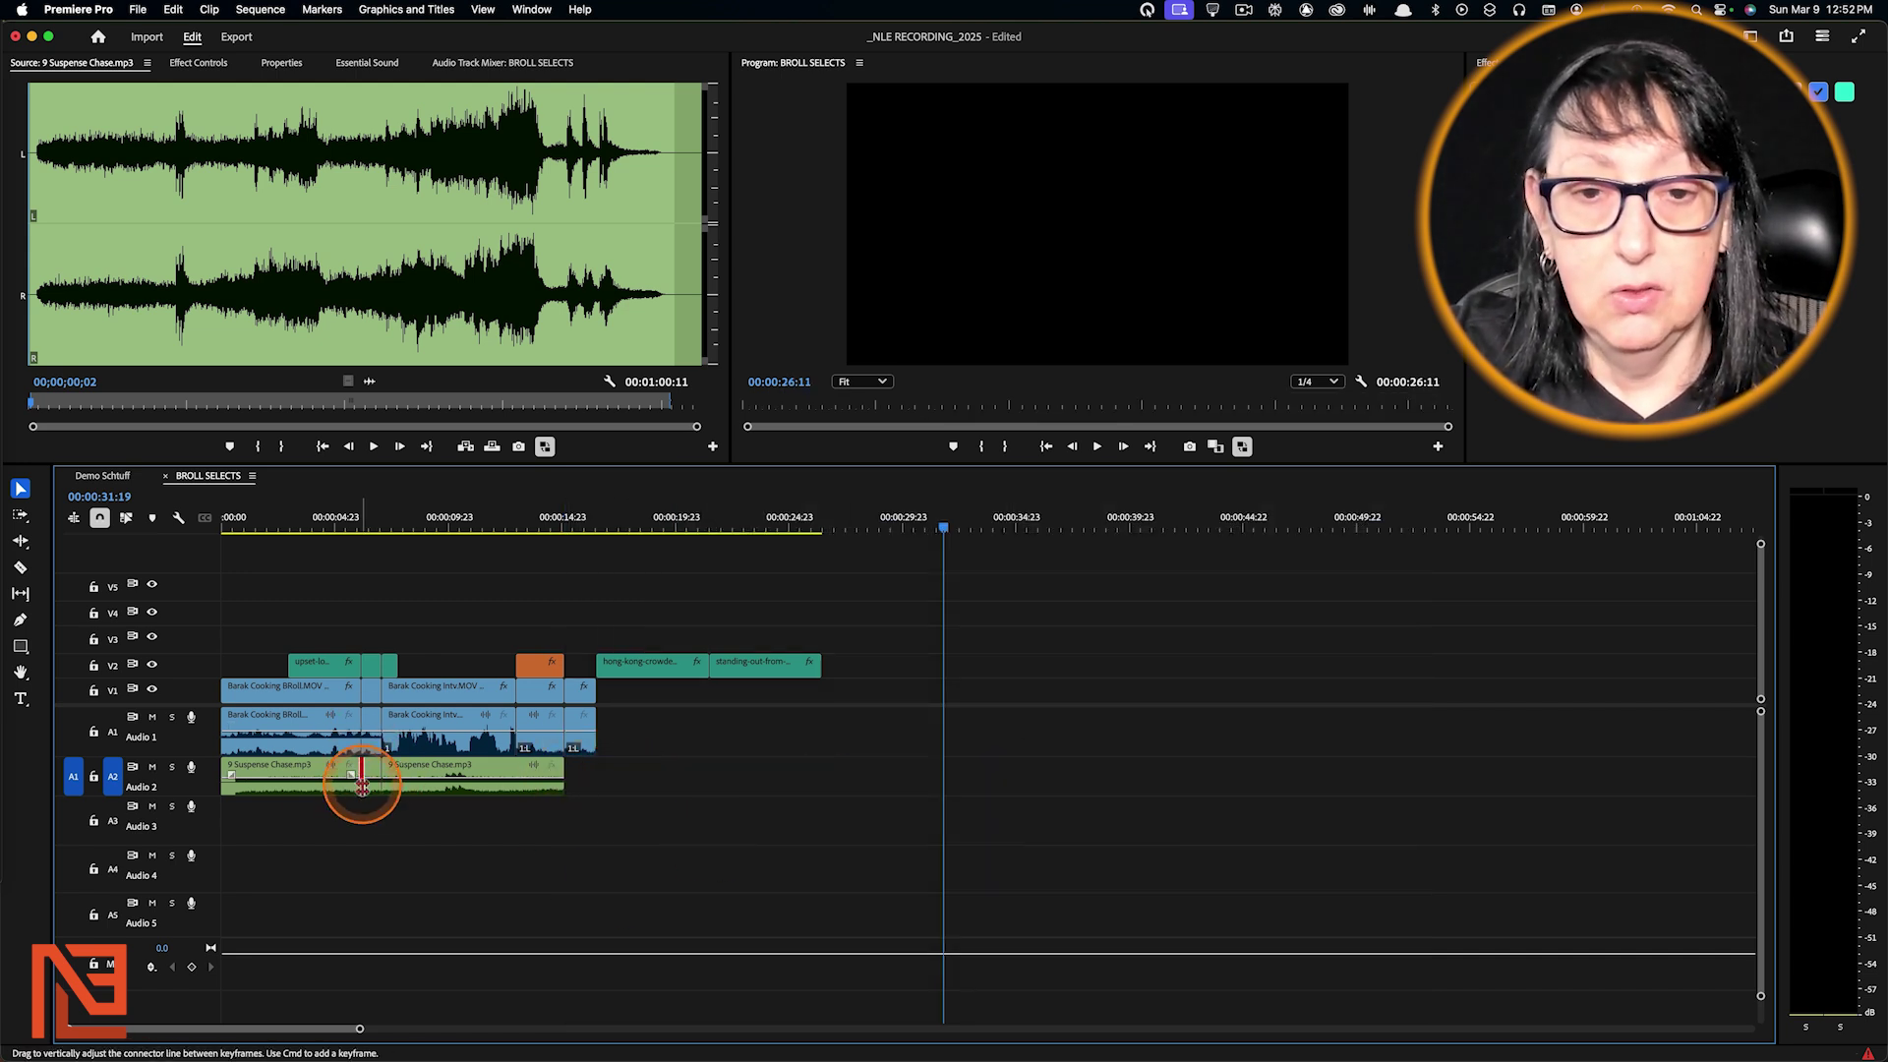
key("alt+shift+Right")
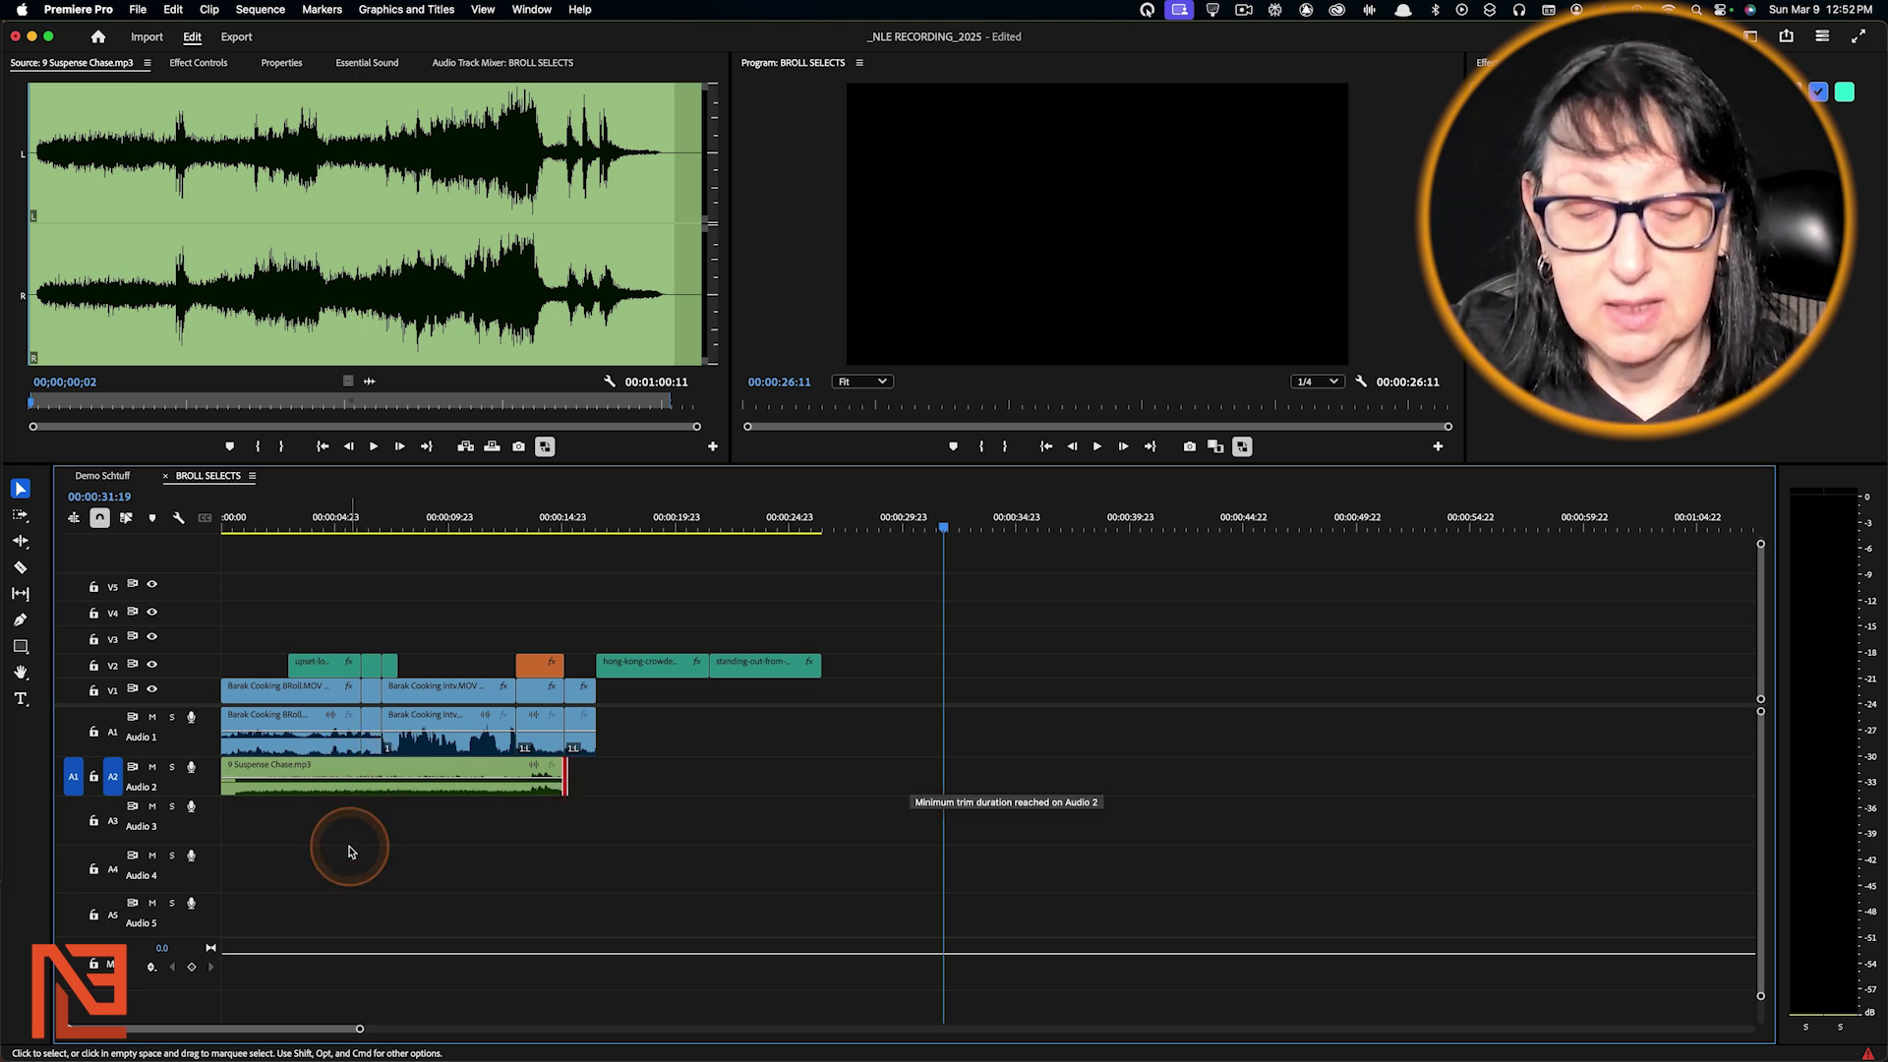
key("e")
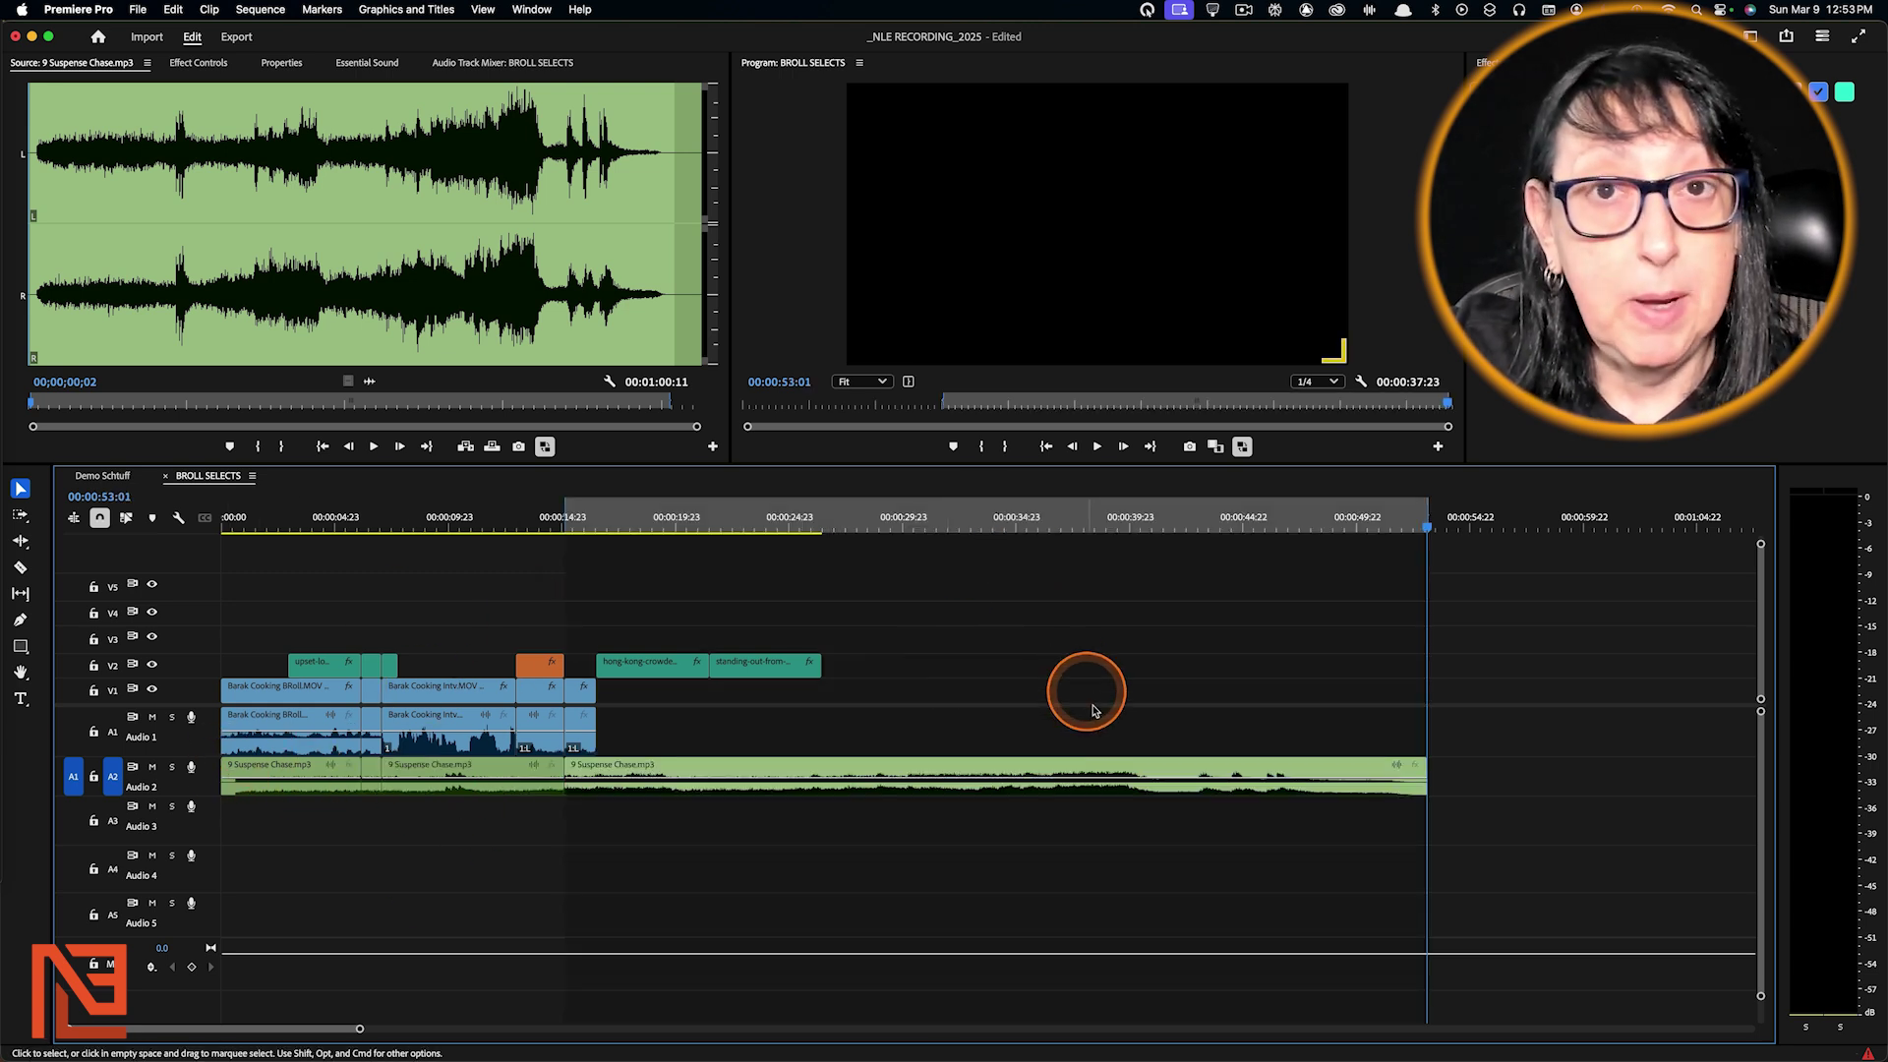
Extend the 9 Suspense Chase.mp3 cuts on A2 one at a time to the playhead at 00:00:53:01, and undo both extensions
left_click(565, 773)
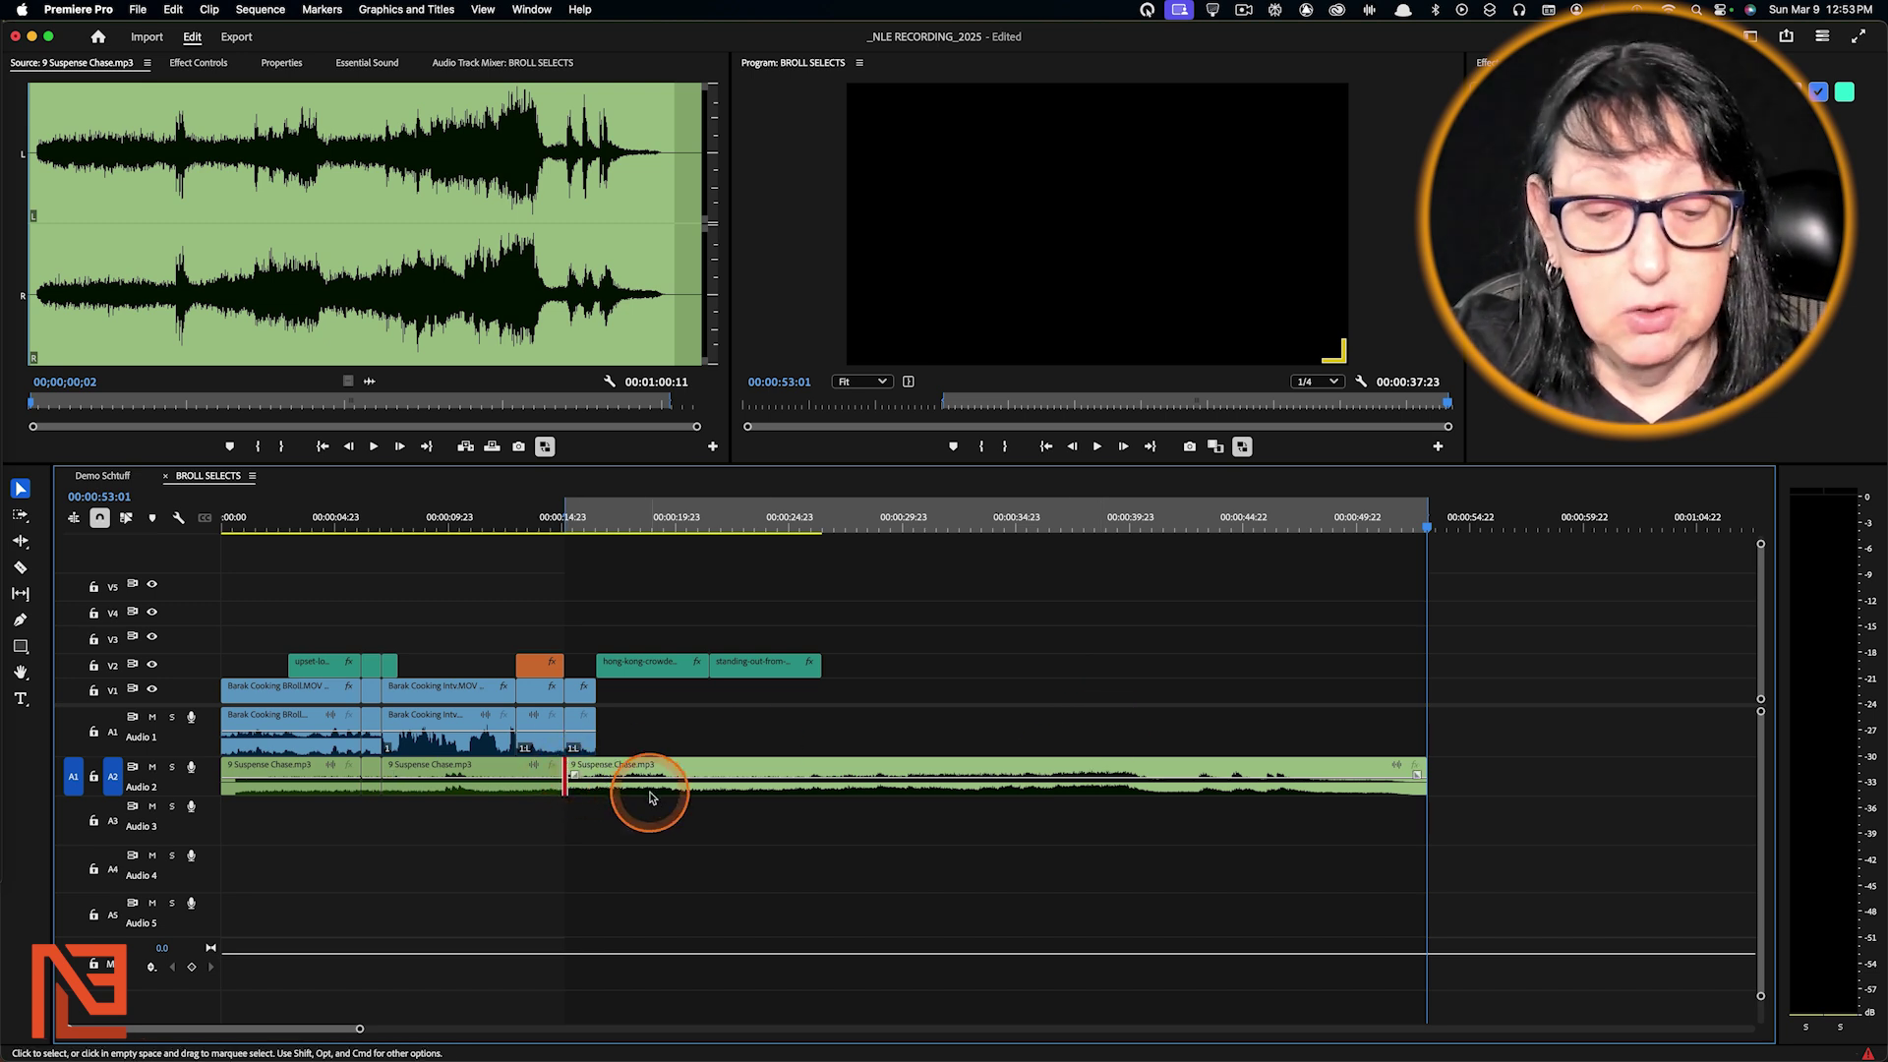
key("e")
left_click(383, 774)
key("e")
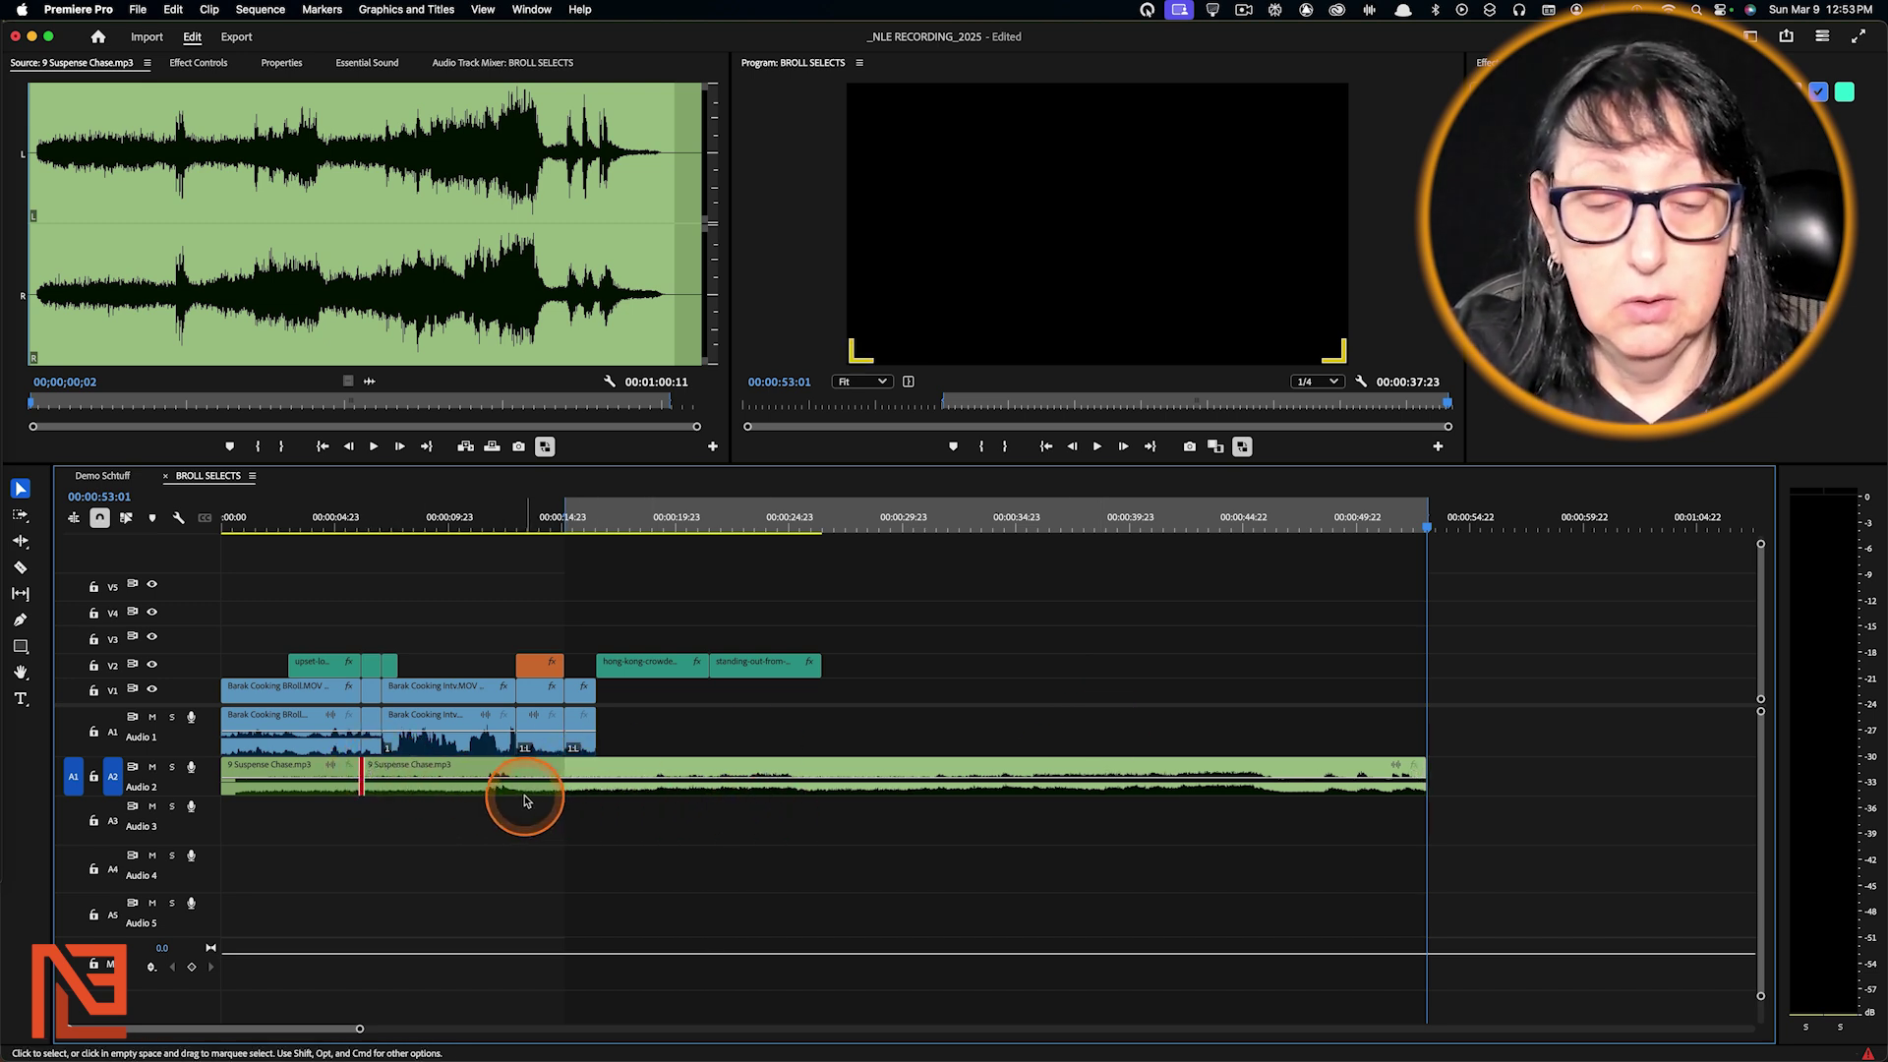
key("super+z")
key("super+z")
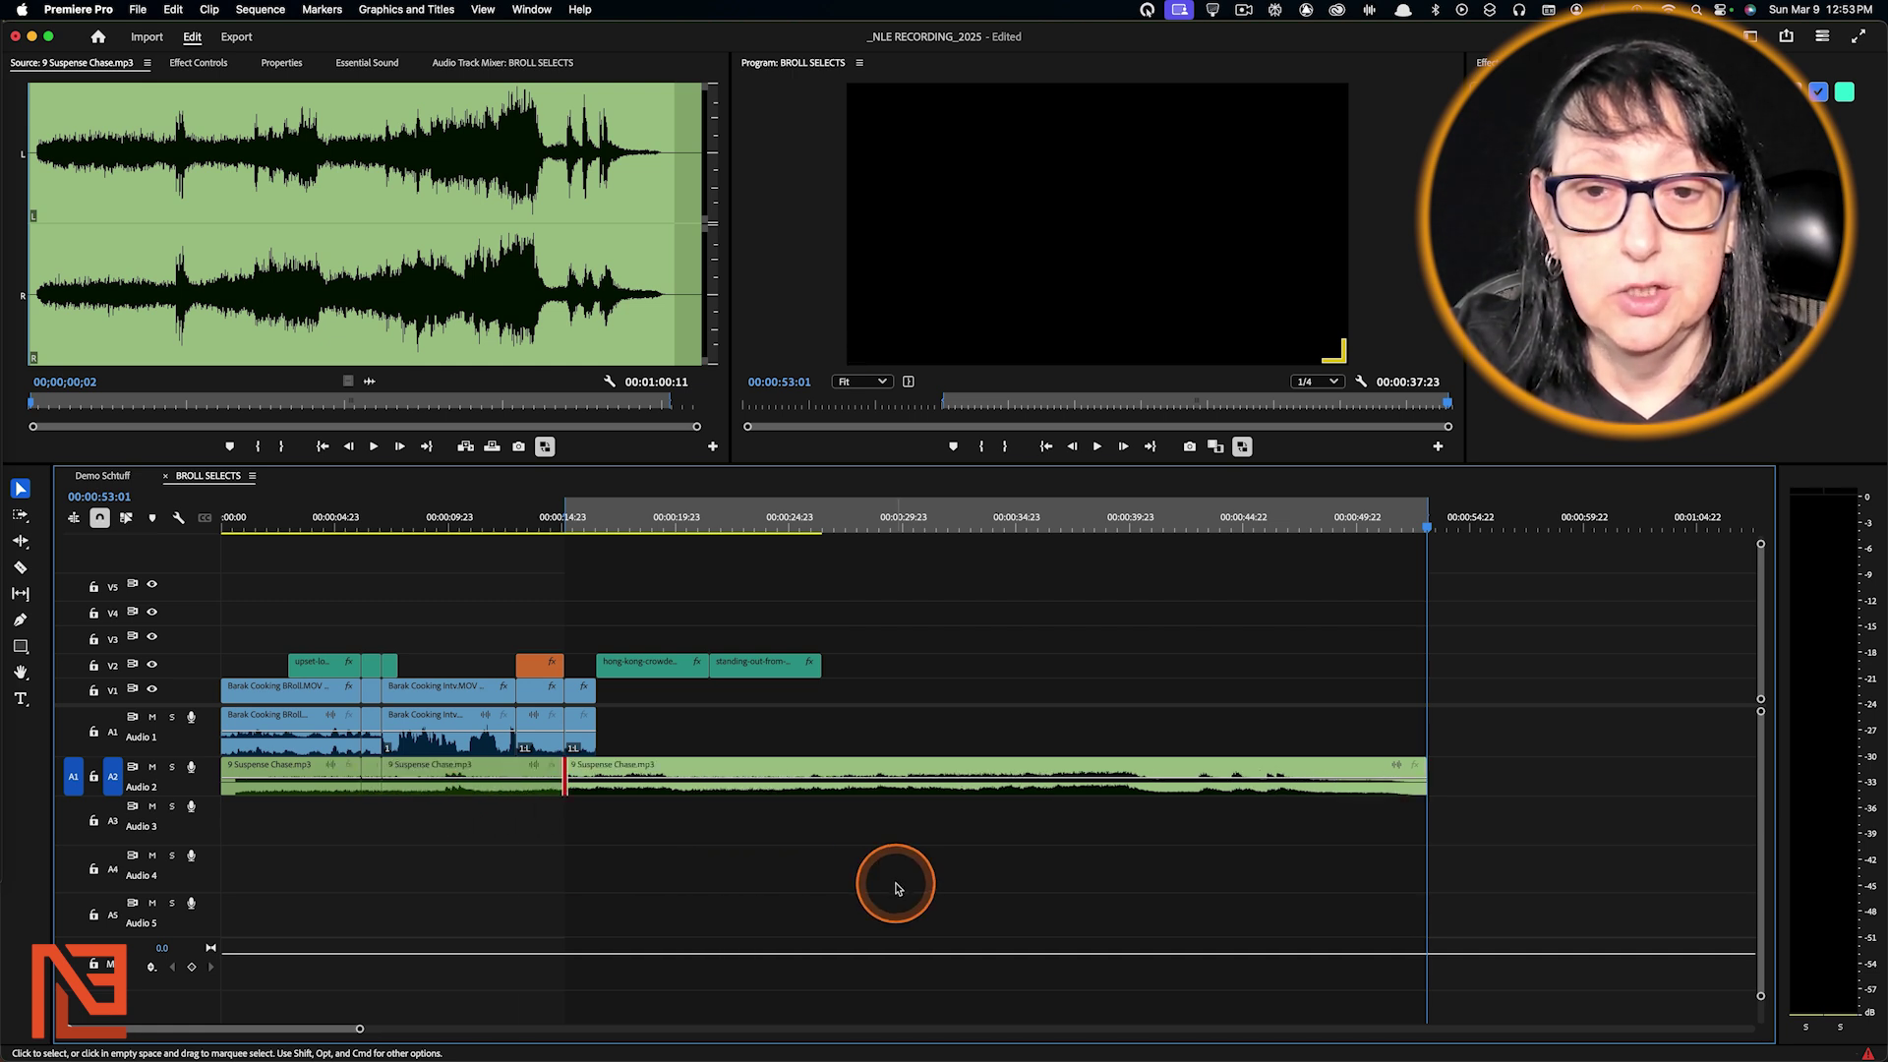
Extend the cuts in the 9 Suspense Chase.mp3 music on A2 one at a time to the playhead at 00:00:53:01
left_click(863, 875)
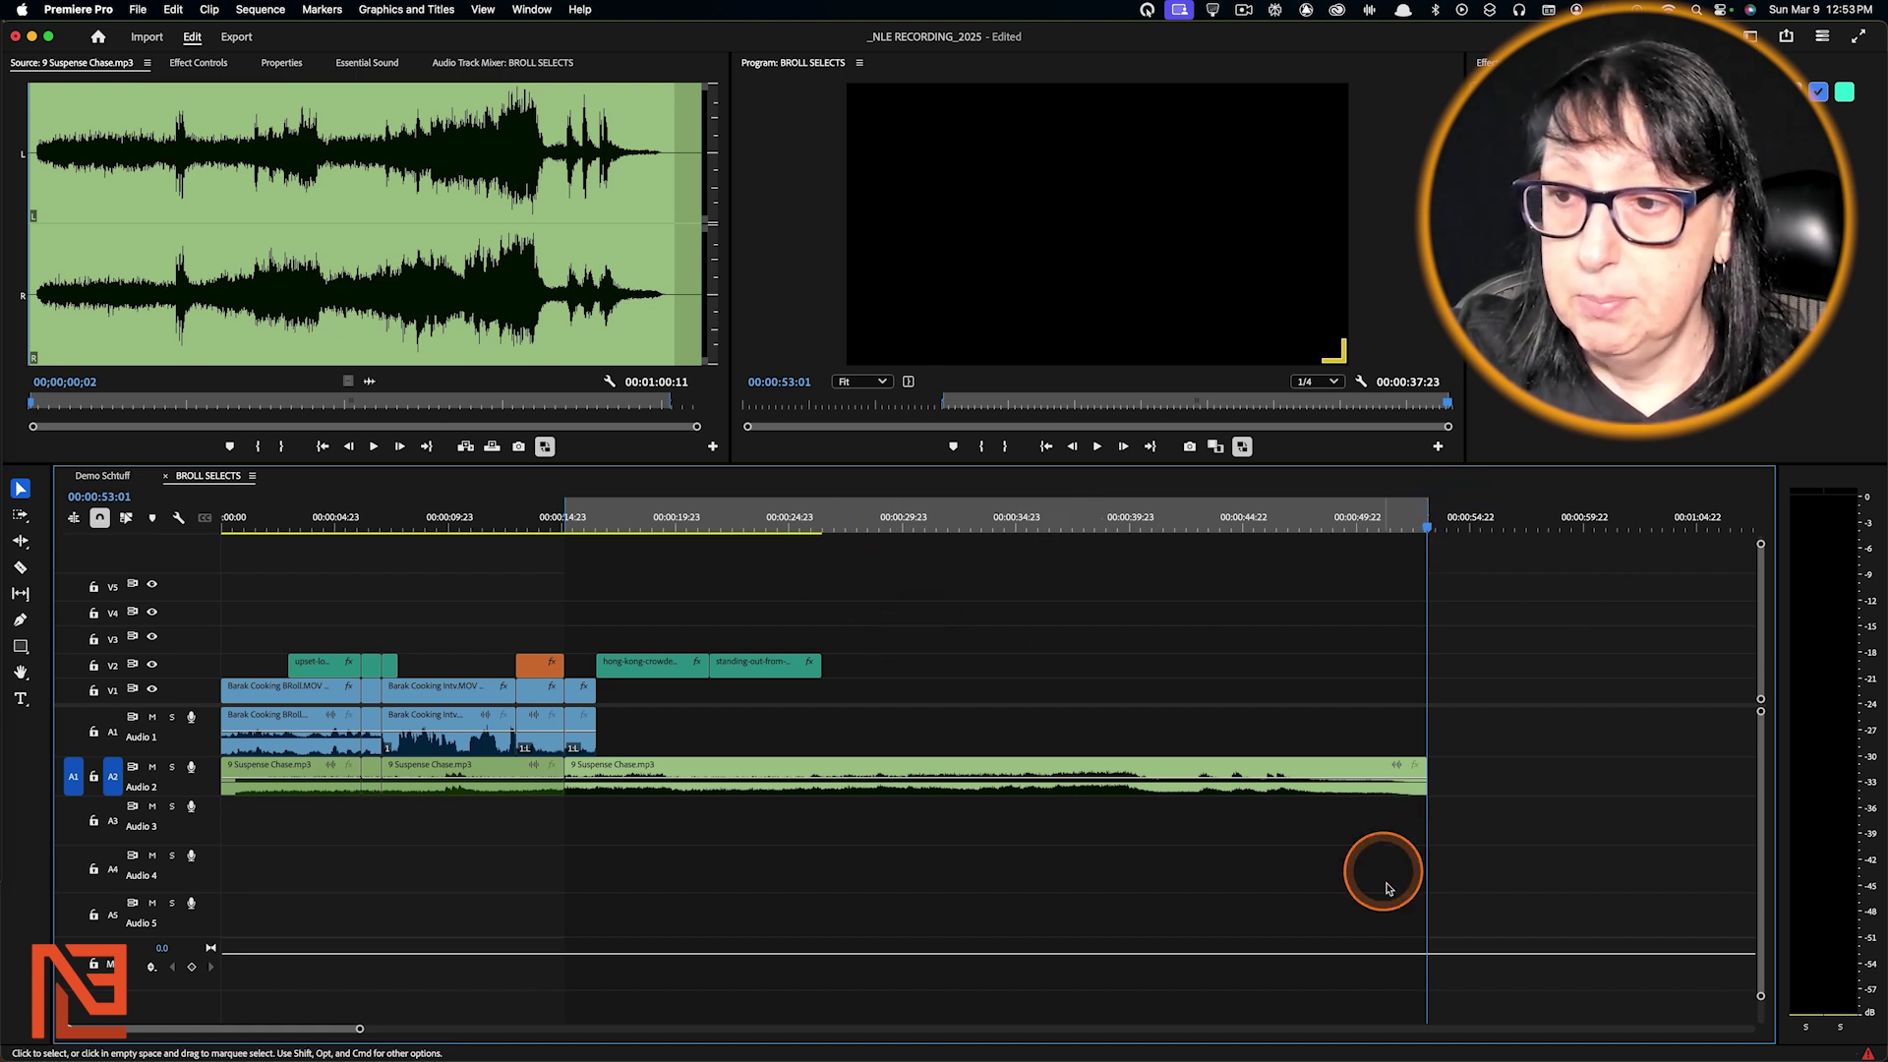
left_click(363, 765)
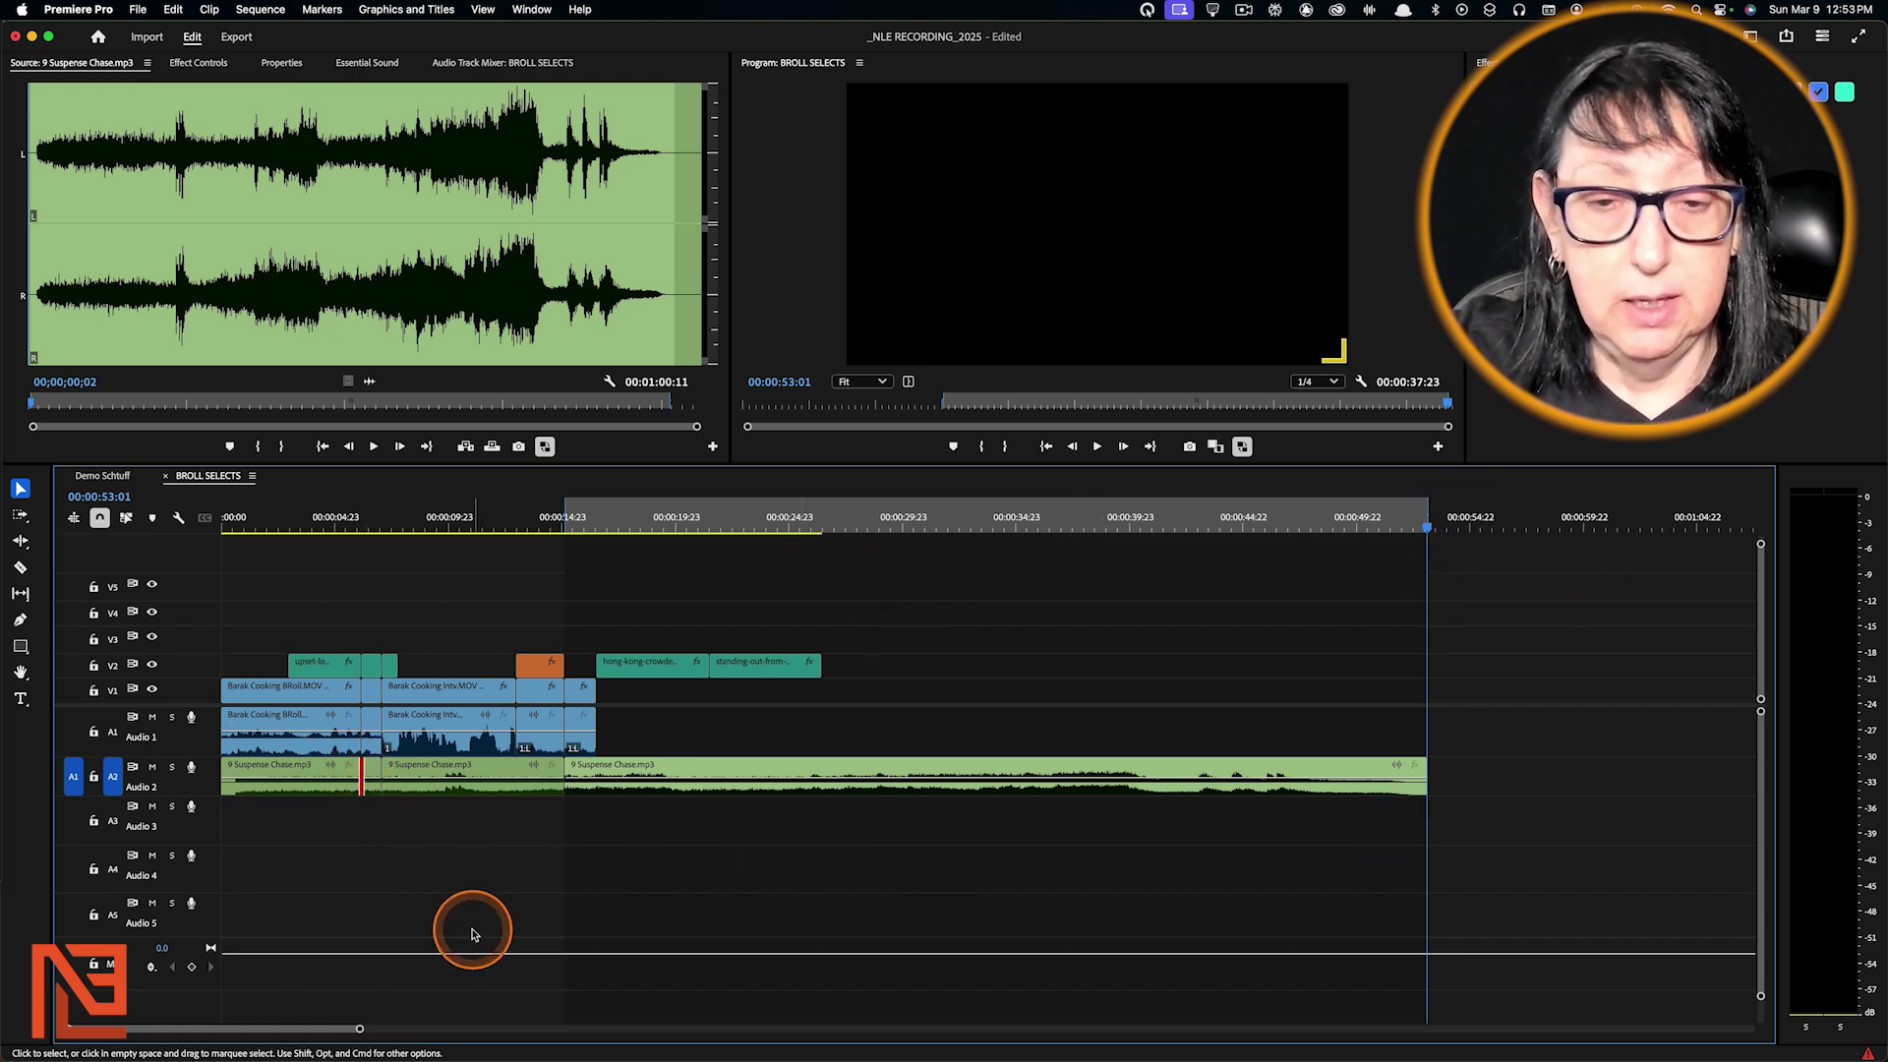
key("e")
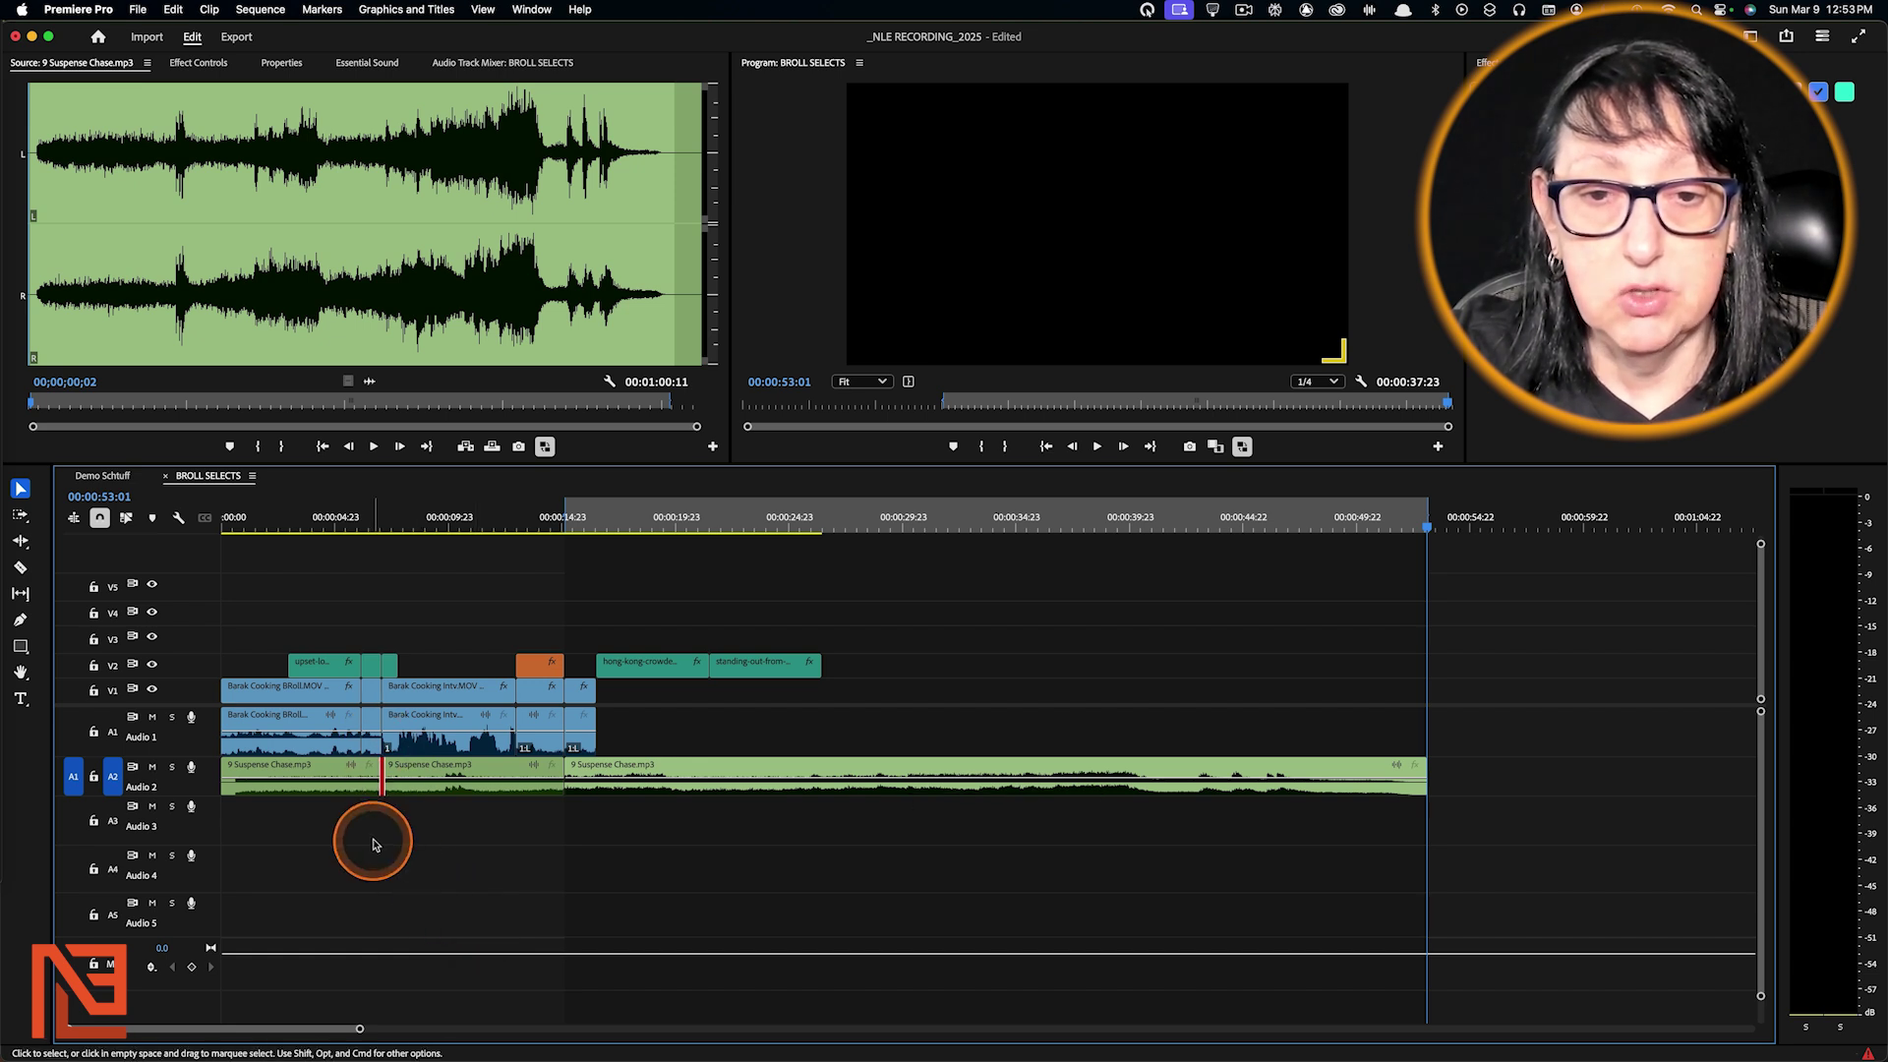
key("e")
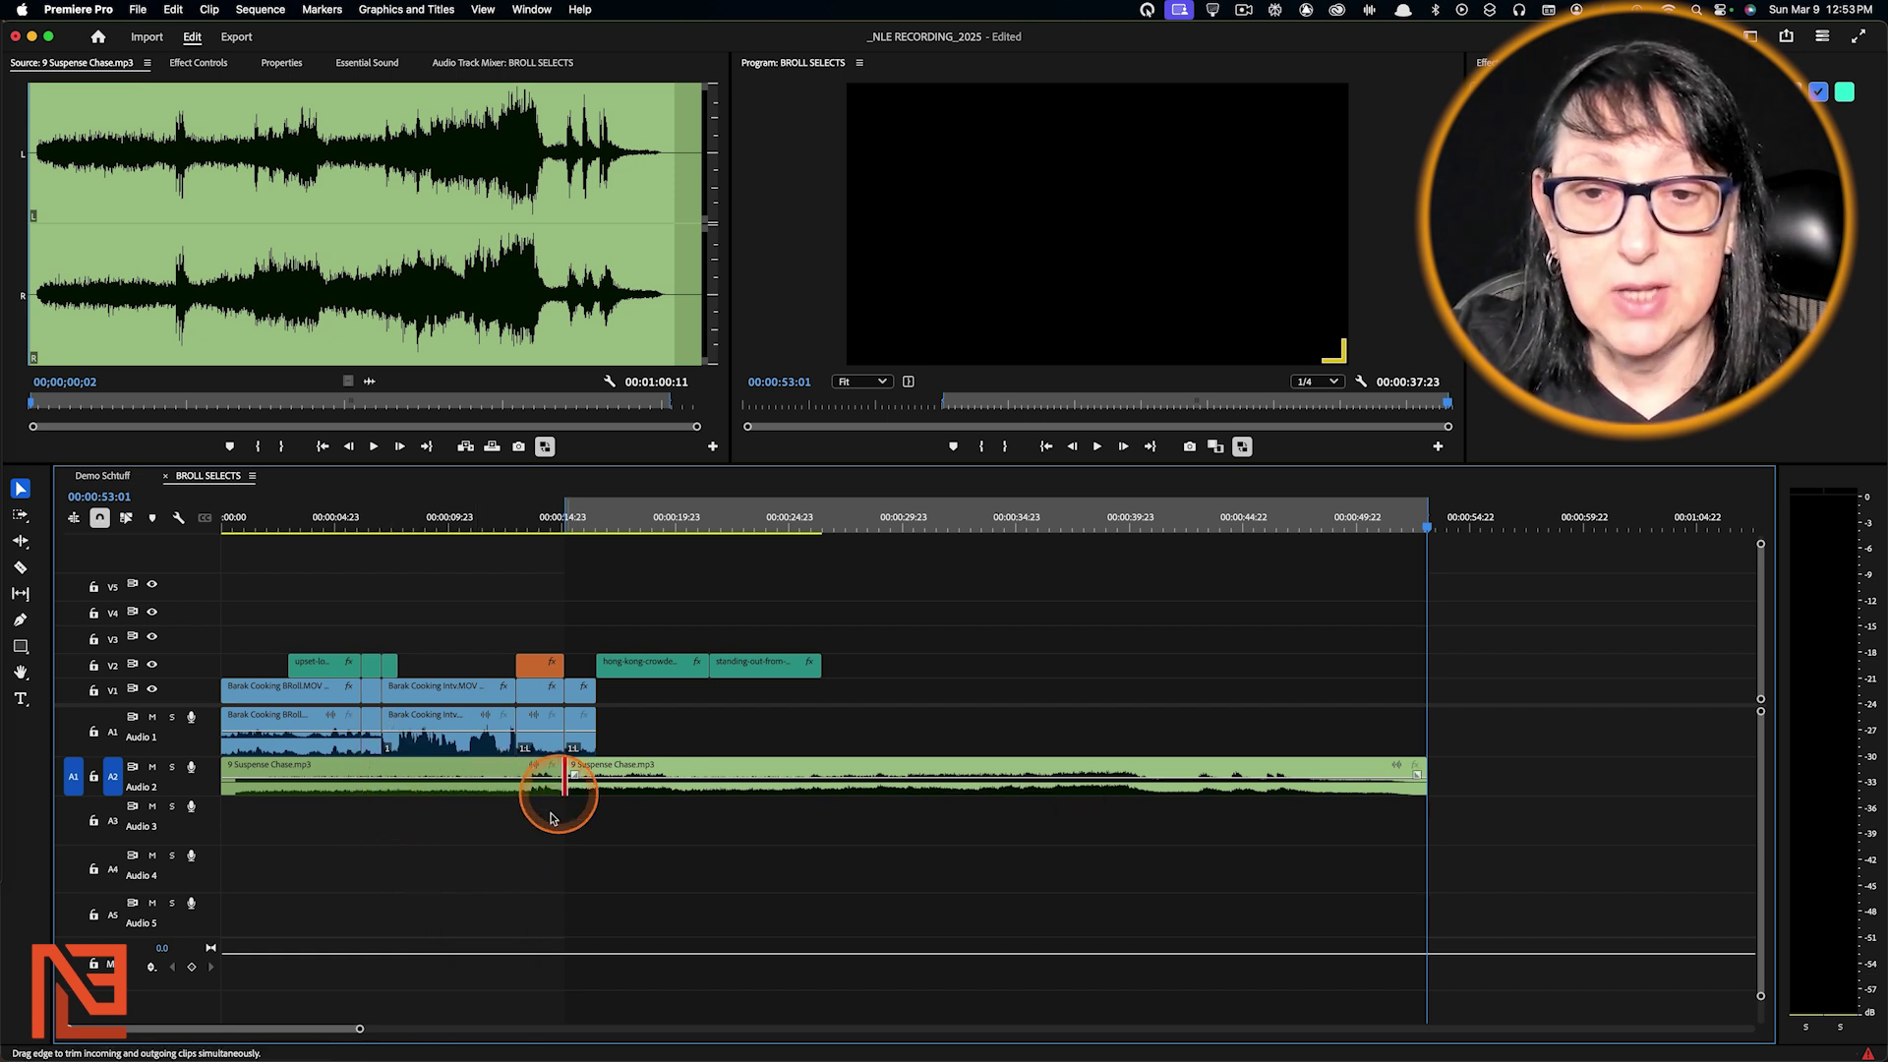
key("e")
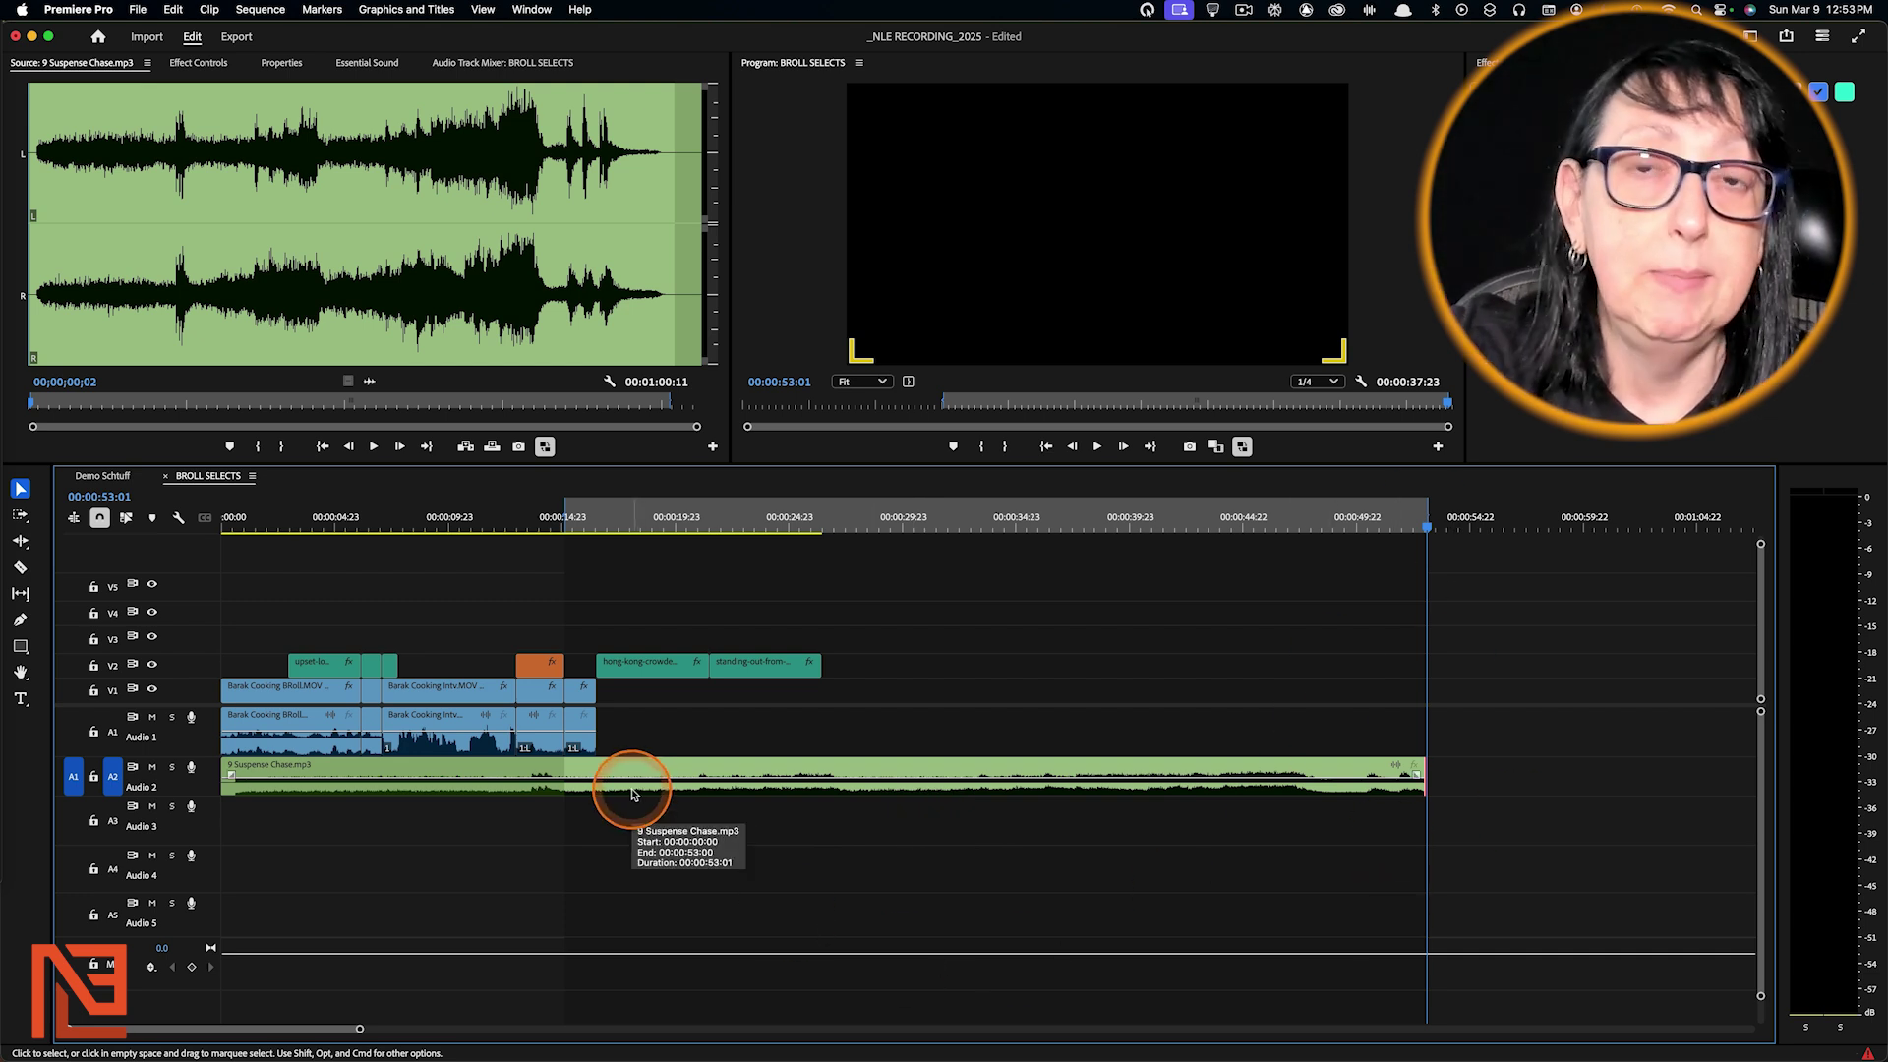
Target V2 instead of A2, mark the Hong Kong still around 00:00:19:04, and extract the marked range from the sequence
left_click(670, 507)
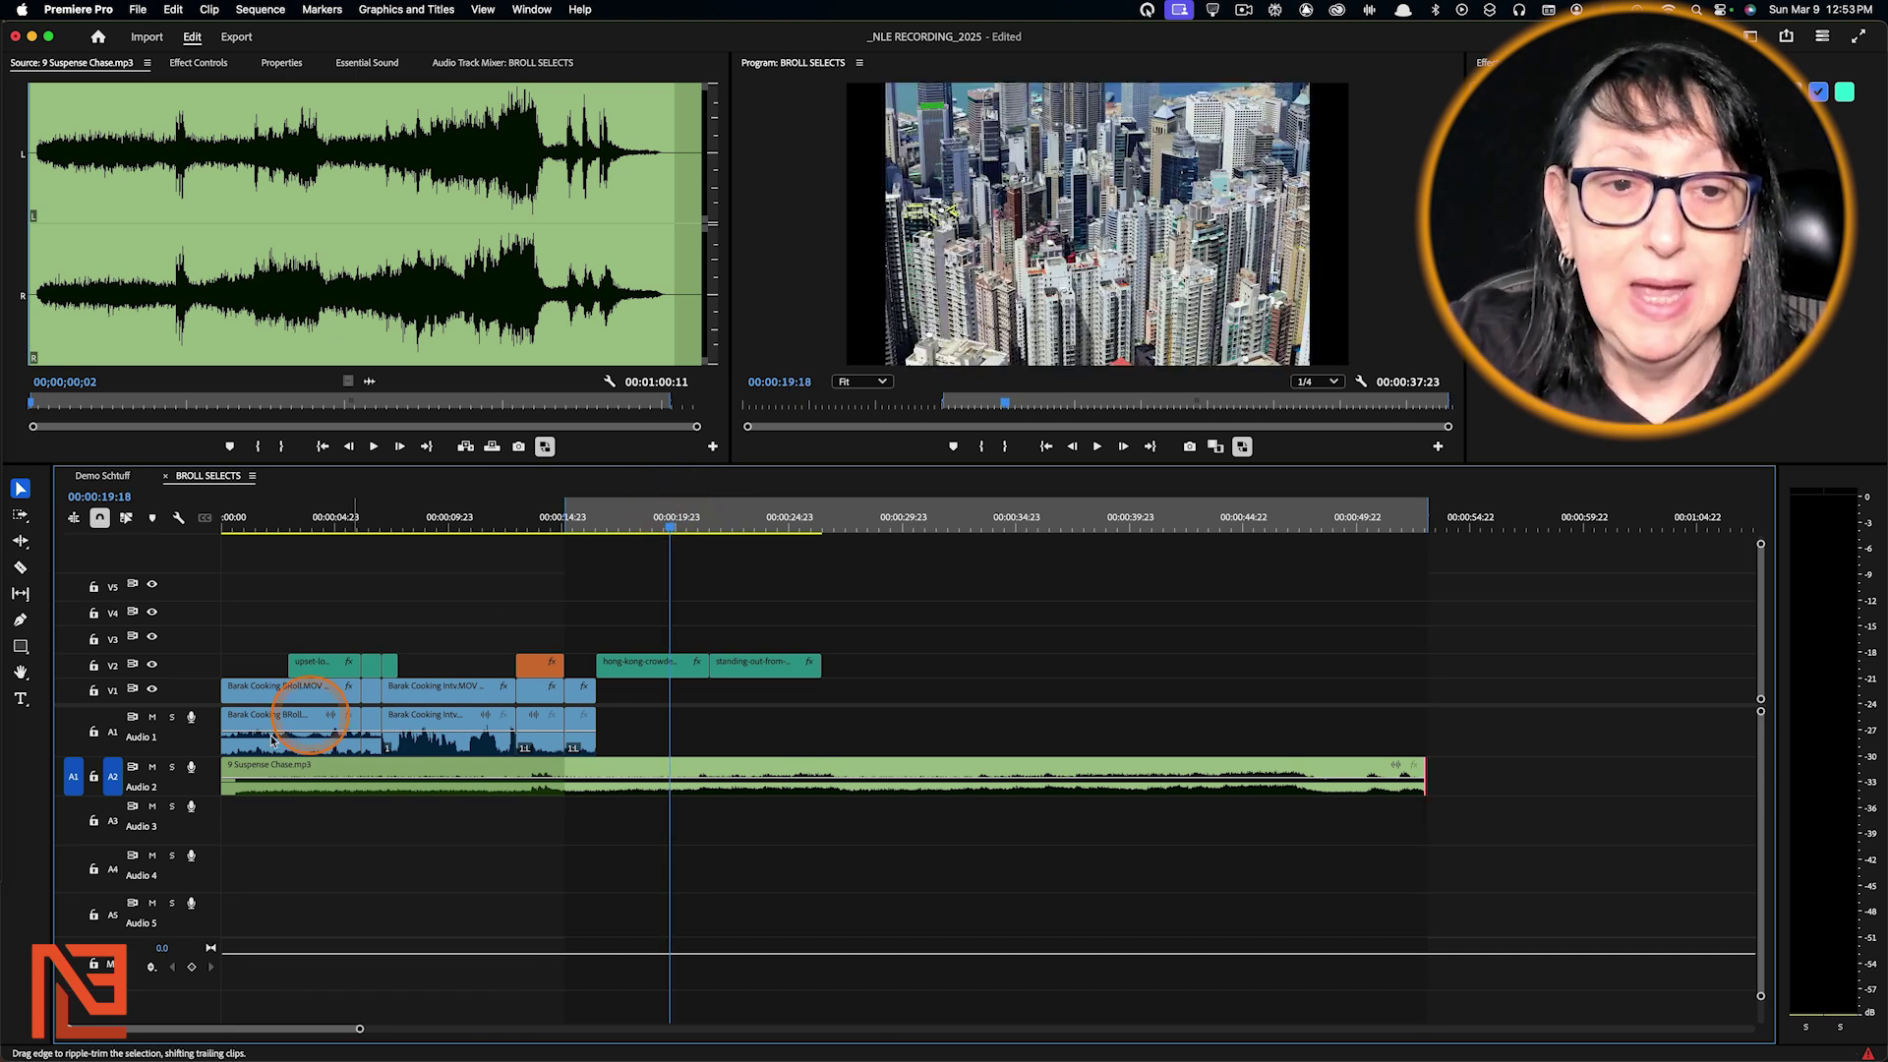
left_click(112, 776)
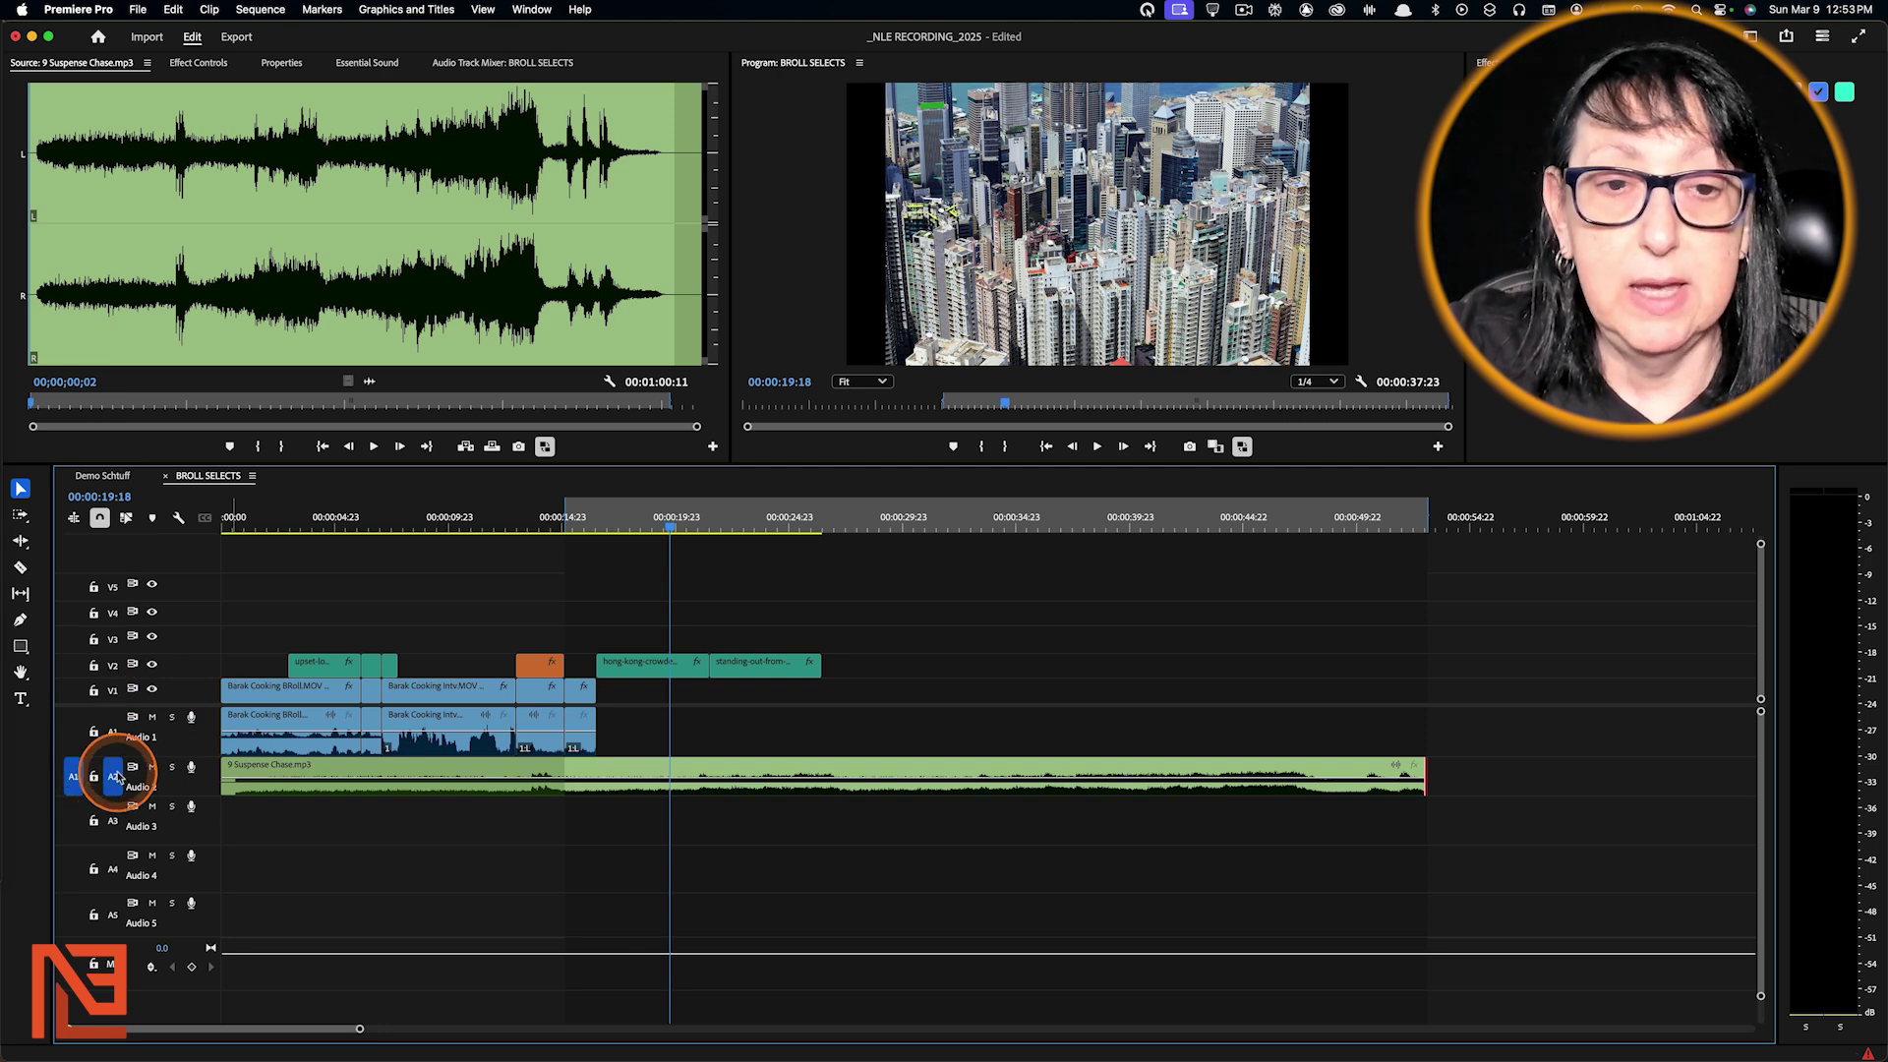
left_click(112, 665)
left_click(657, 522)
left_click(112, 776)
left_click(112, 776)
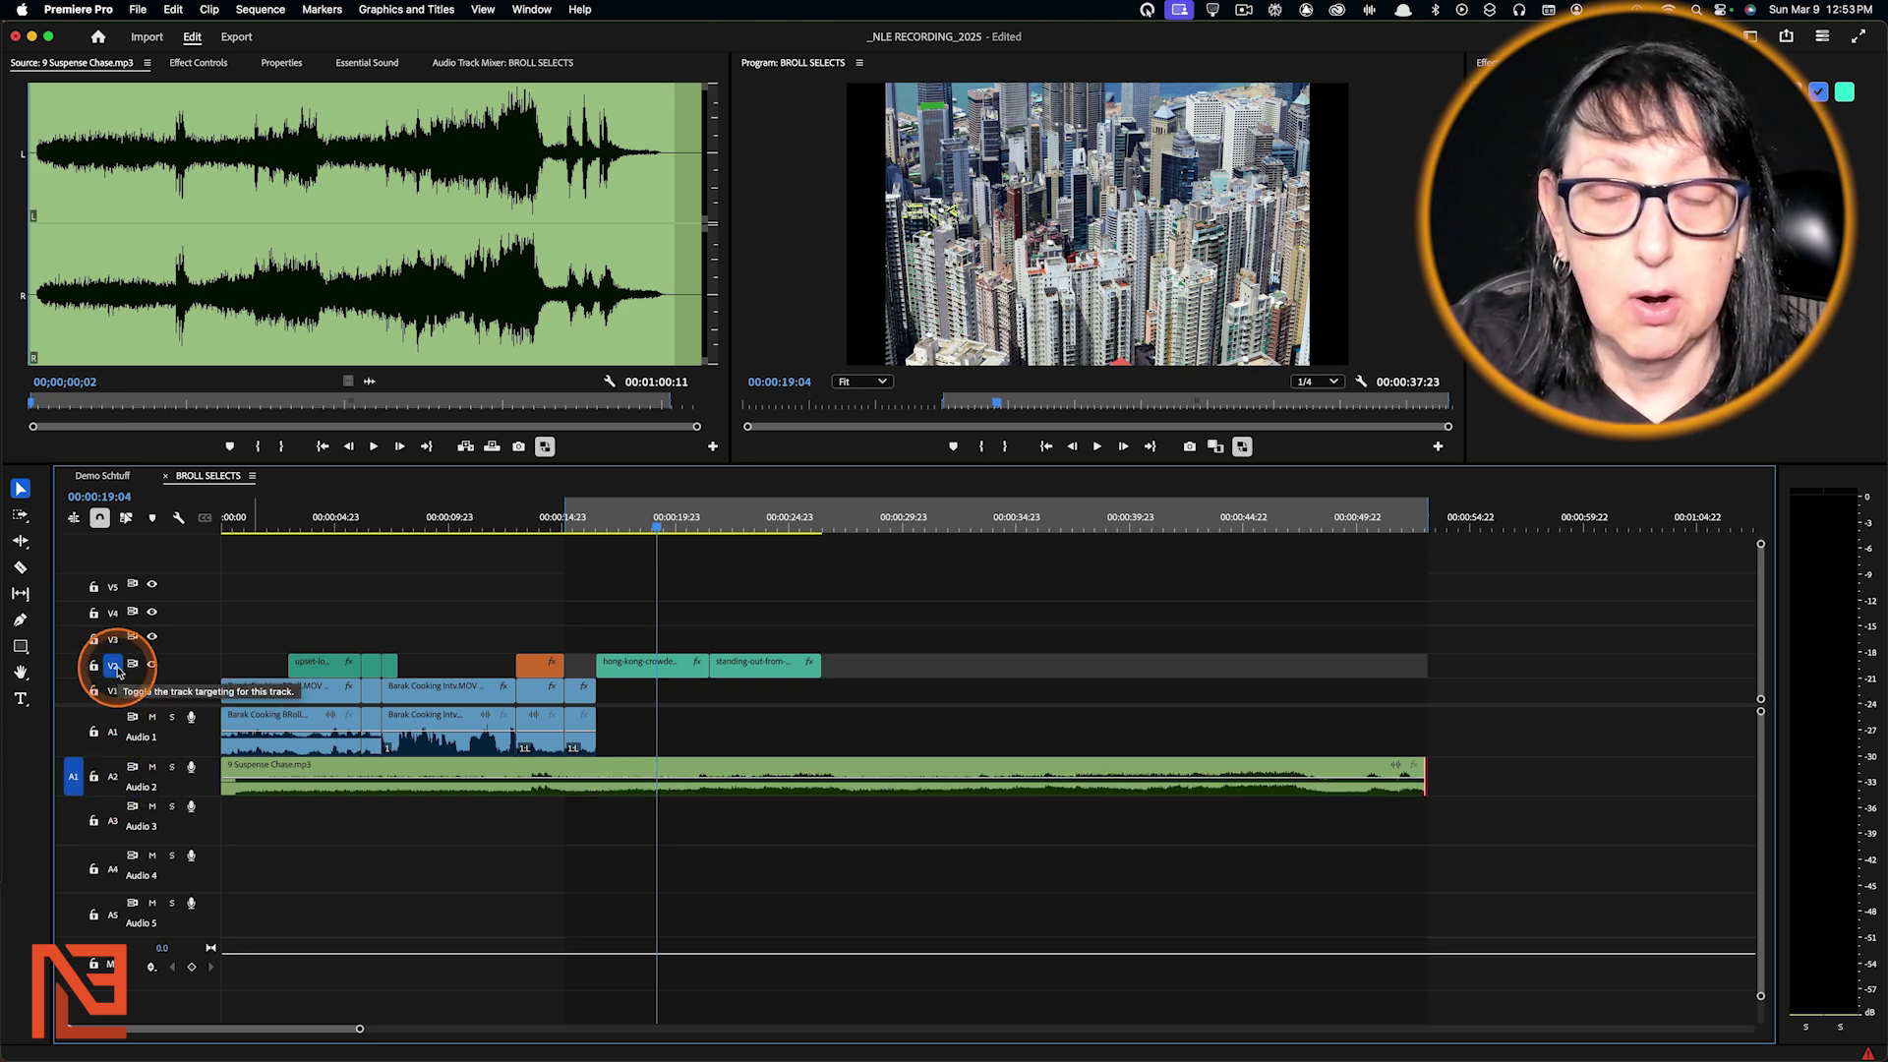
left_click(557, 706)
key("x")
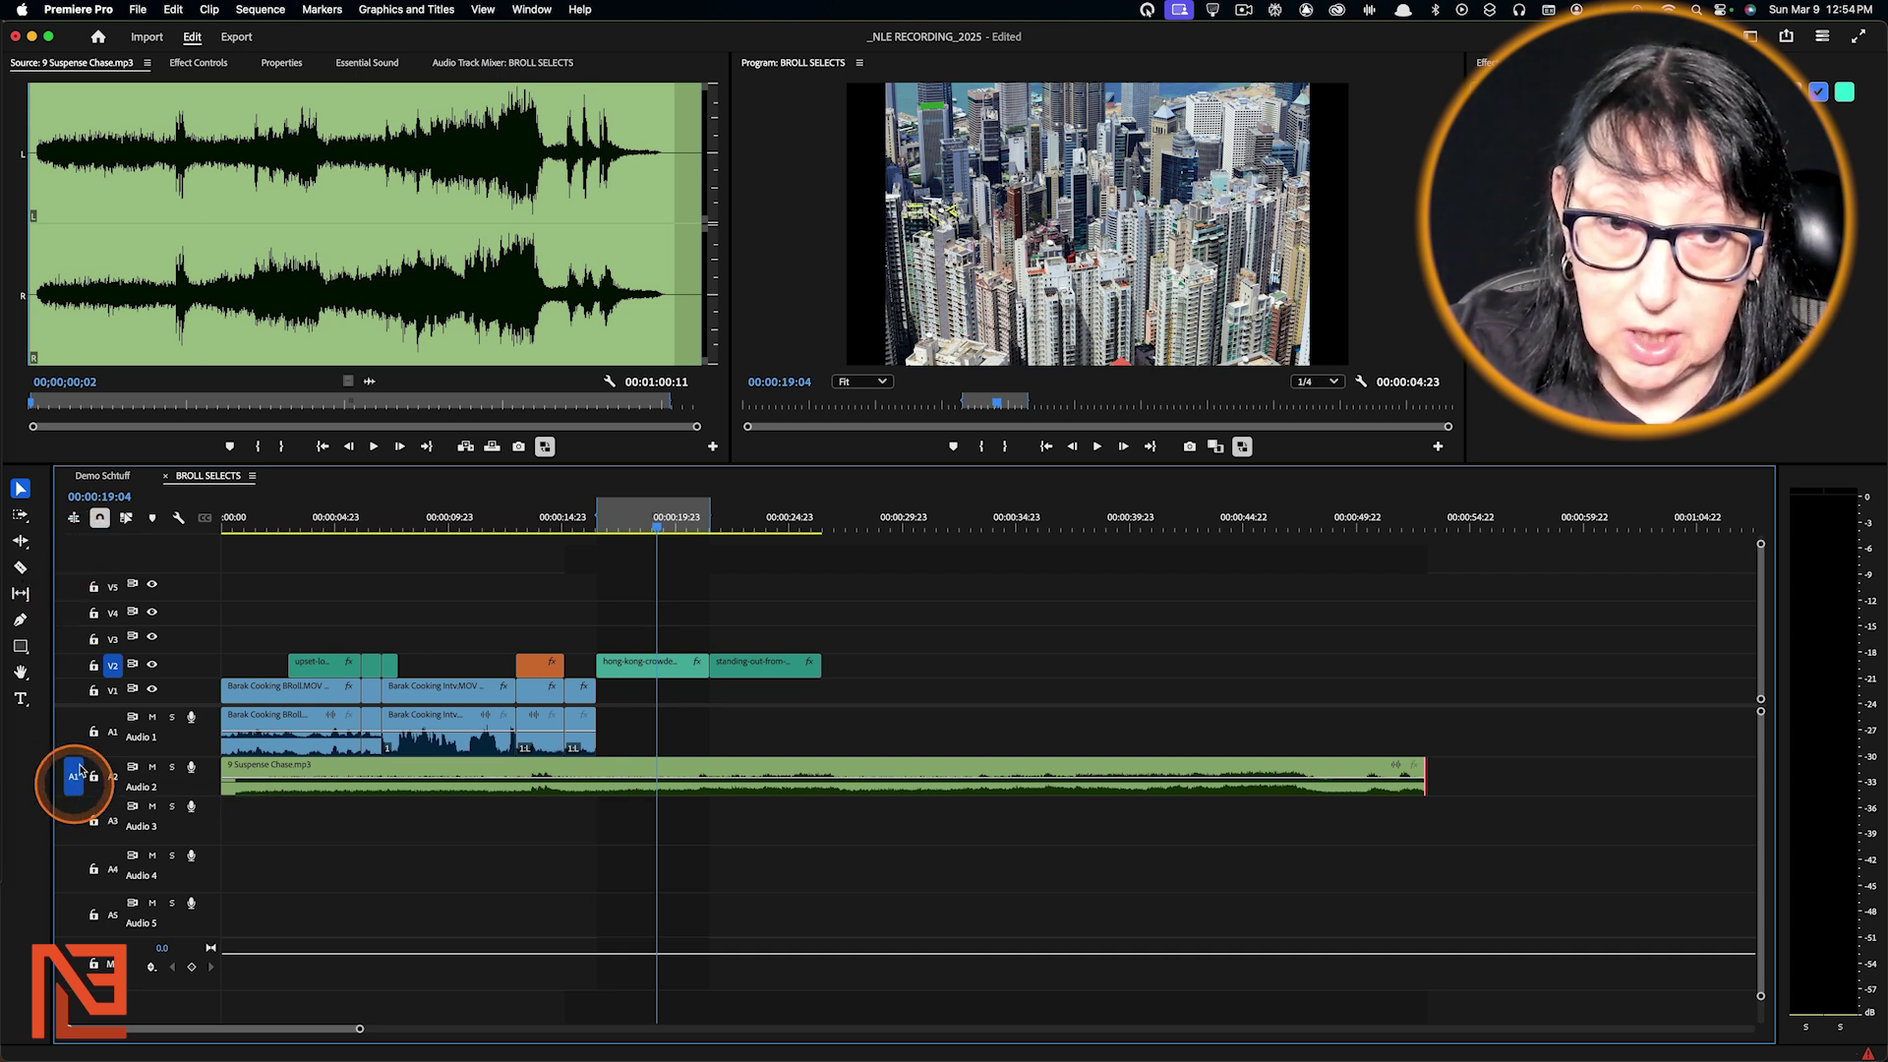
left_click(652, 526)
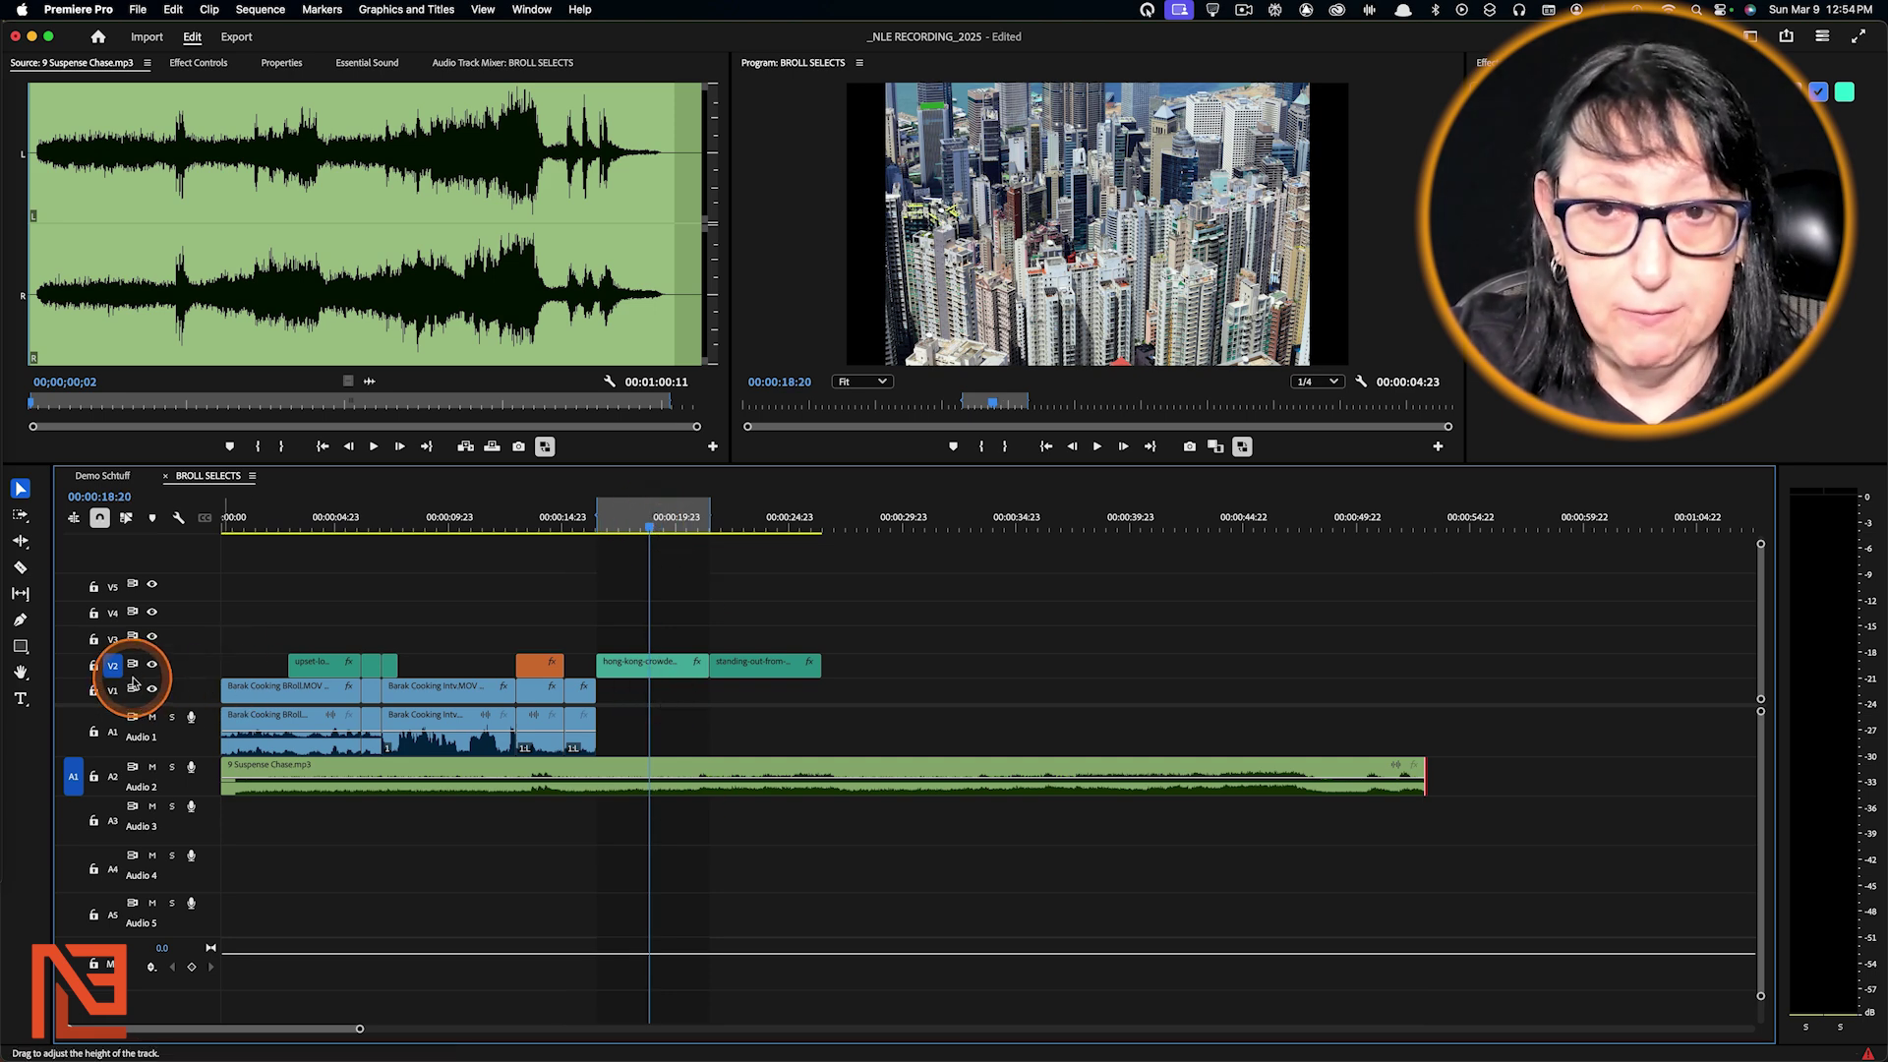
key("apostrophe")
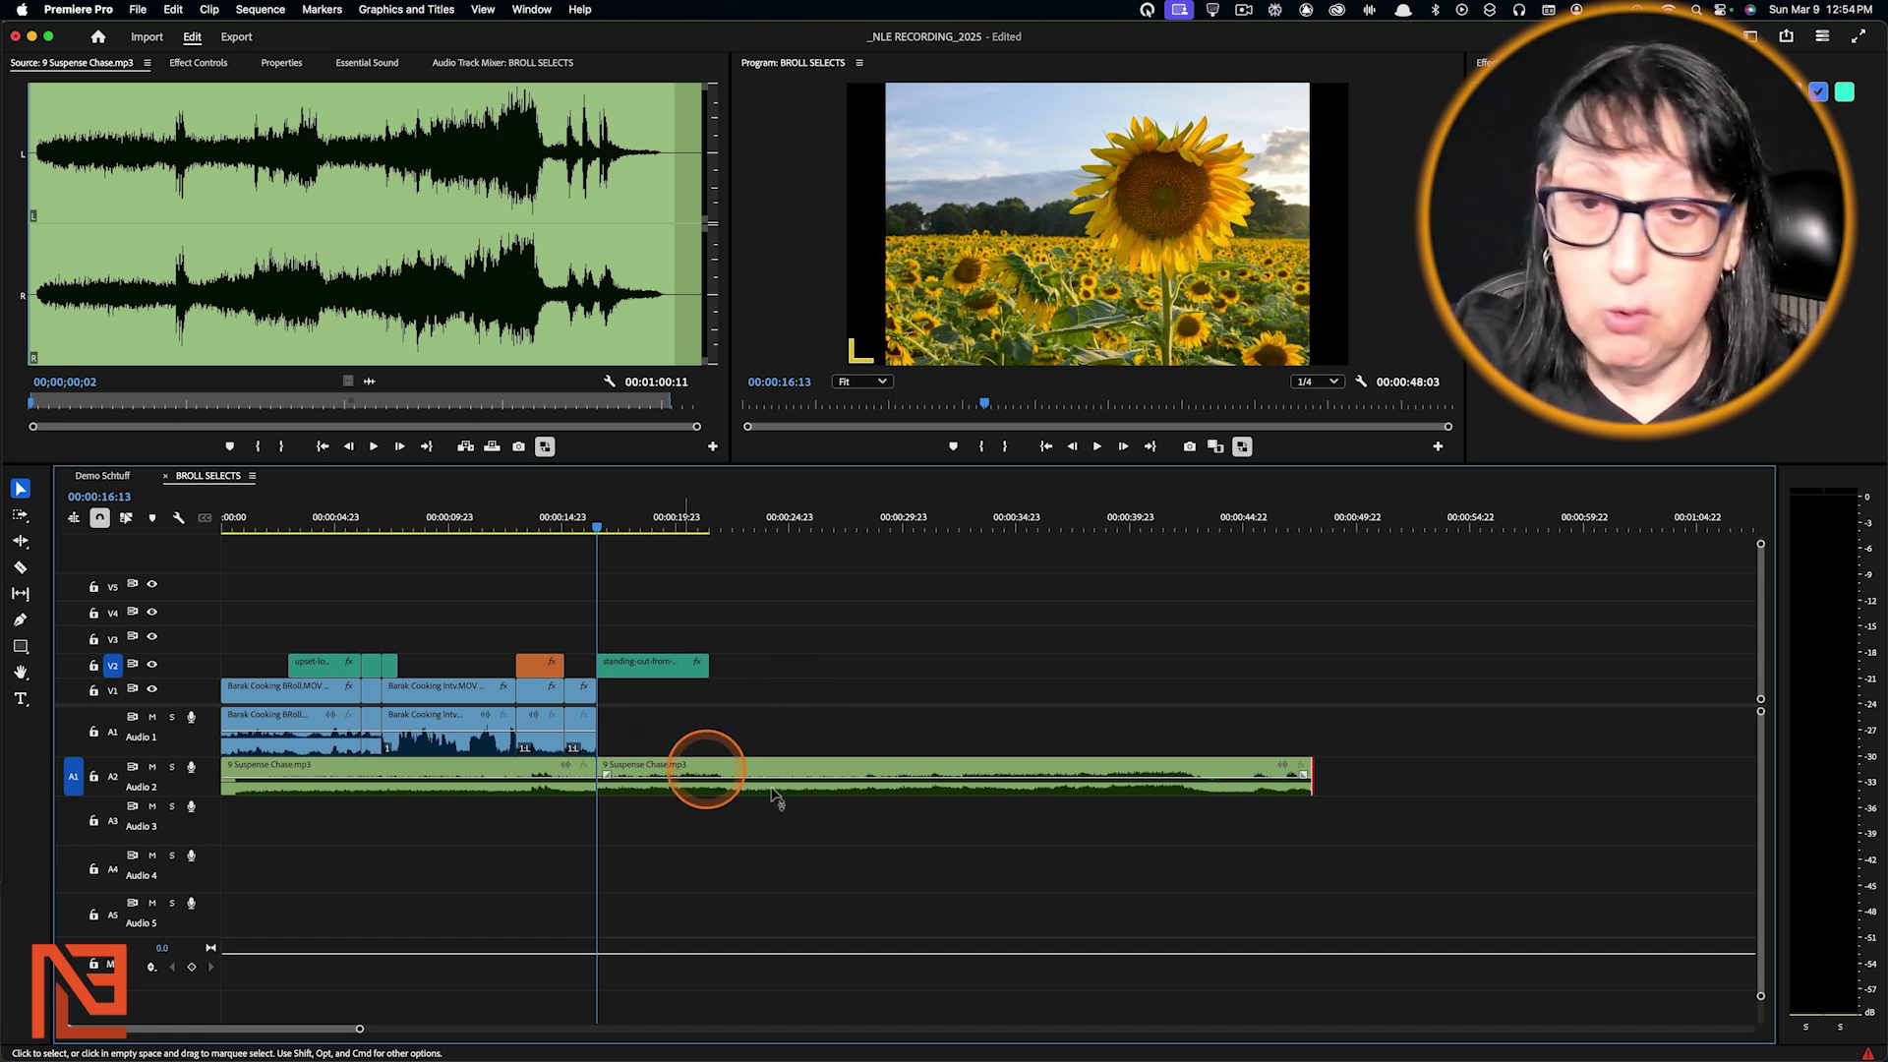
Target A2 instead of V2, move the playhead to 00:00:48:01, and extend the cut in the 9 Suspense Chase.mp3 music to it
left_click(716, 531)
left_click(112, 666)
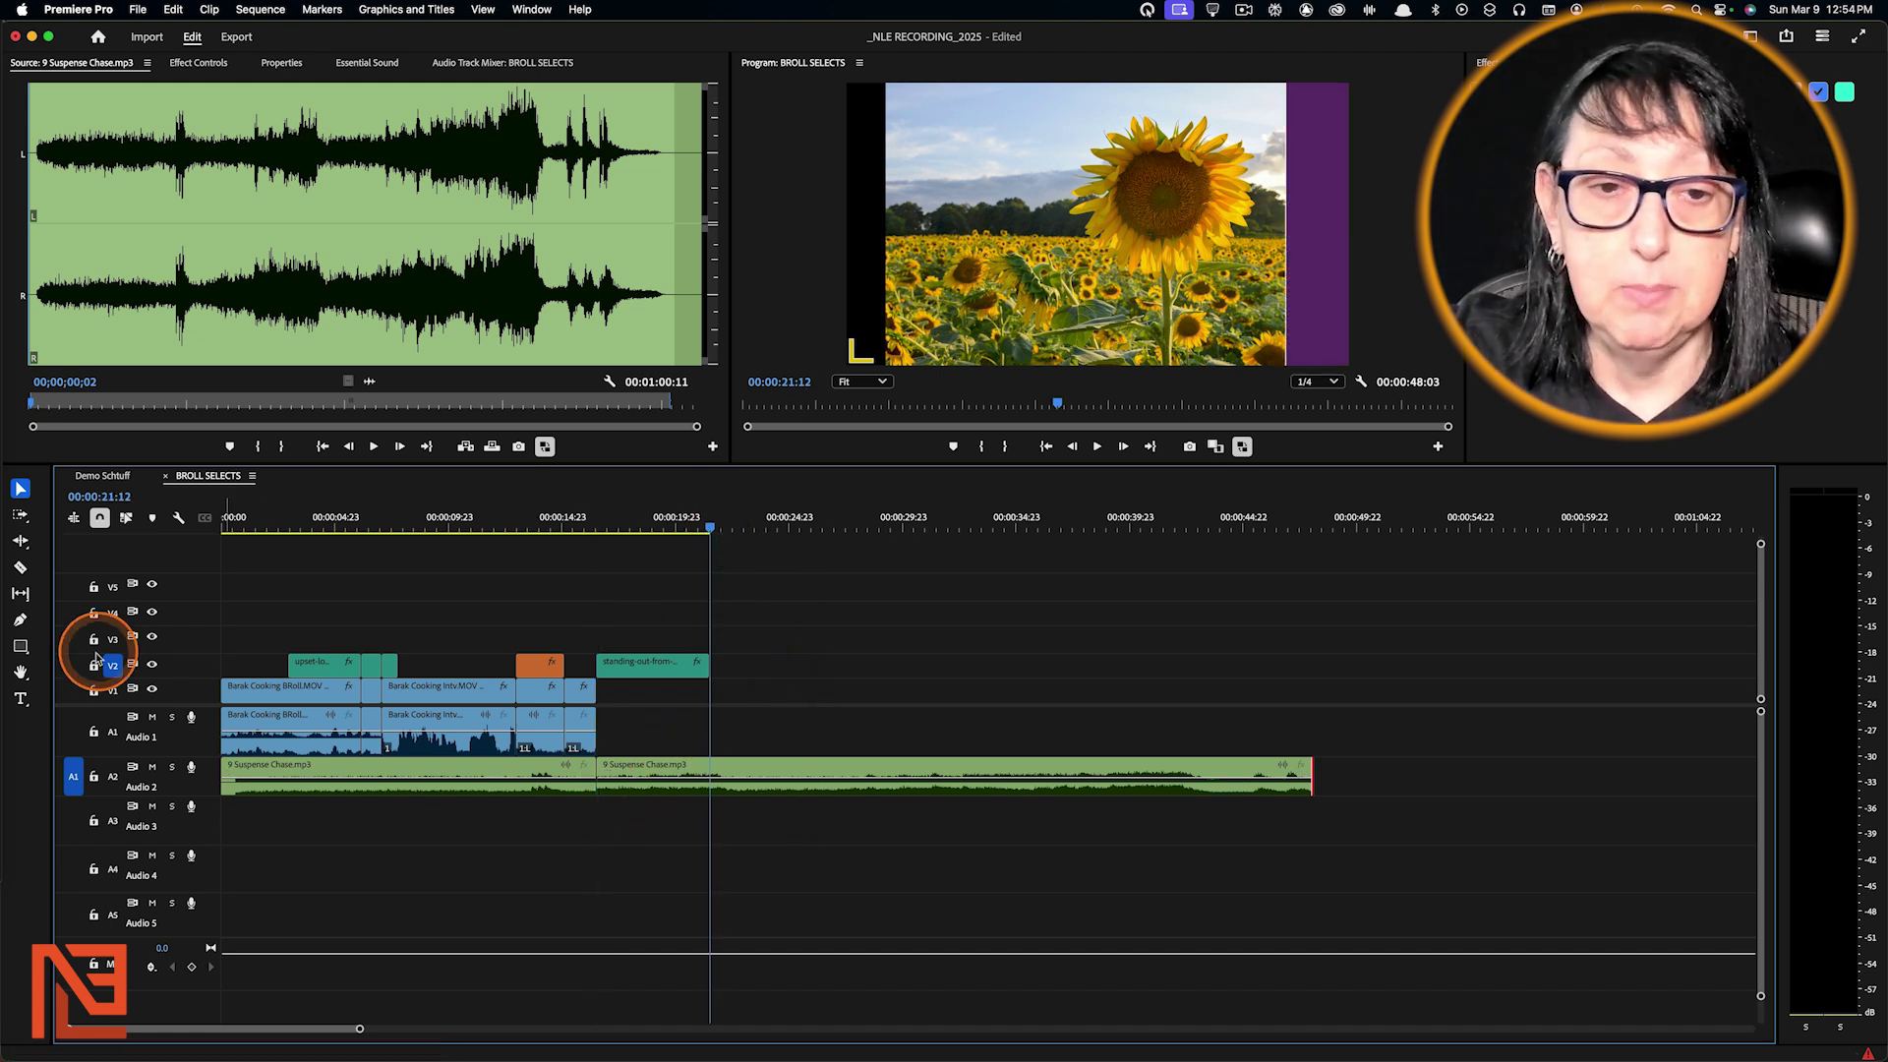
left_click(112, 776)
key("x")
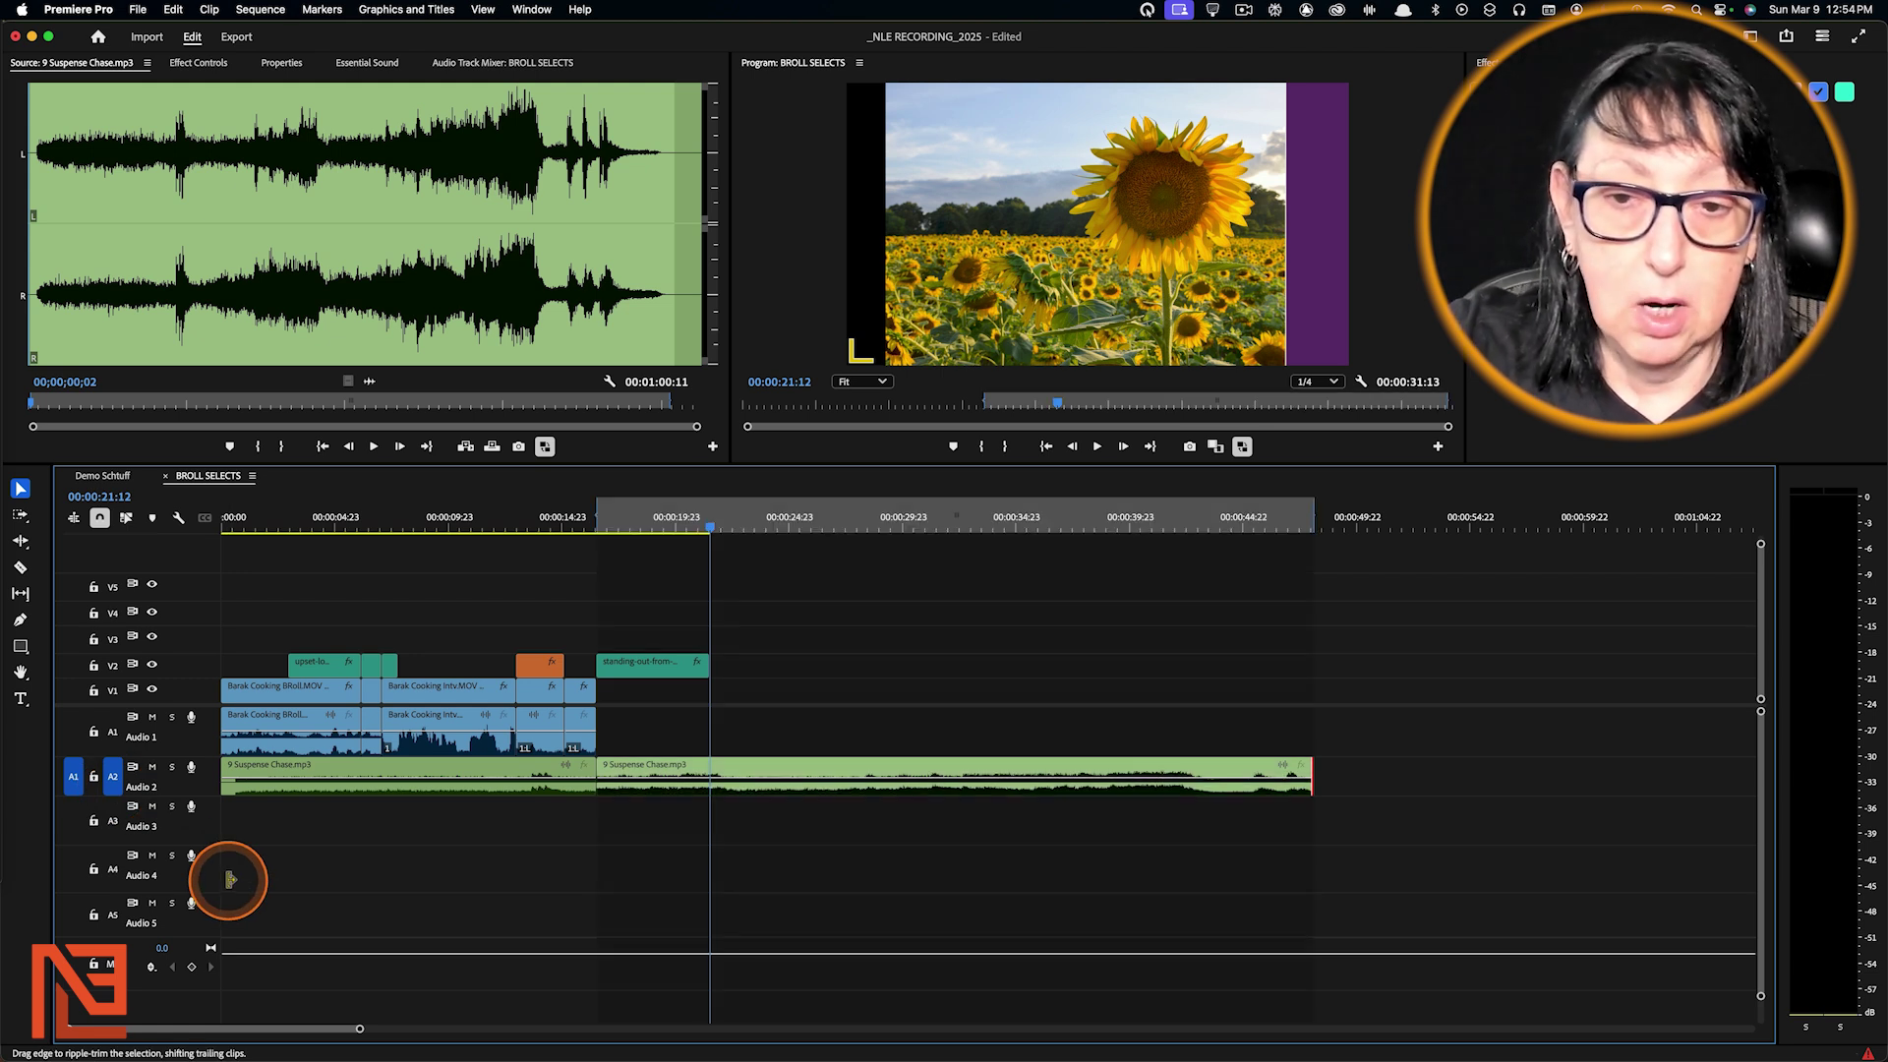
key("Down")
key("x")
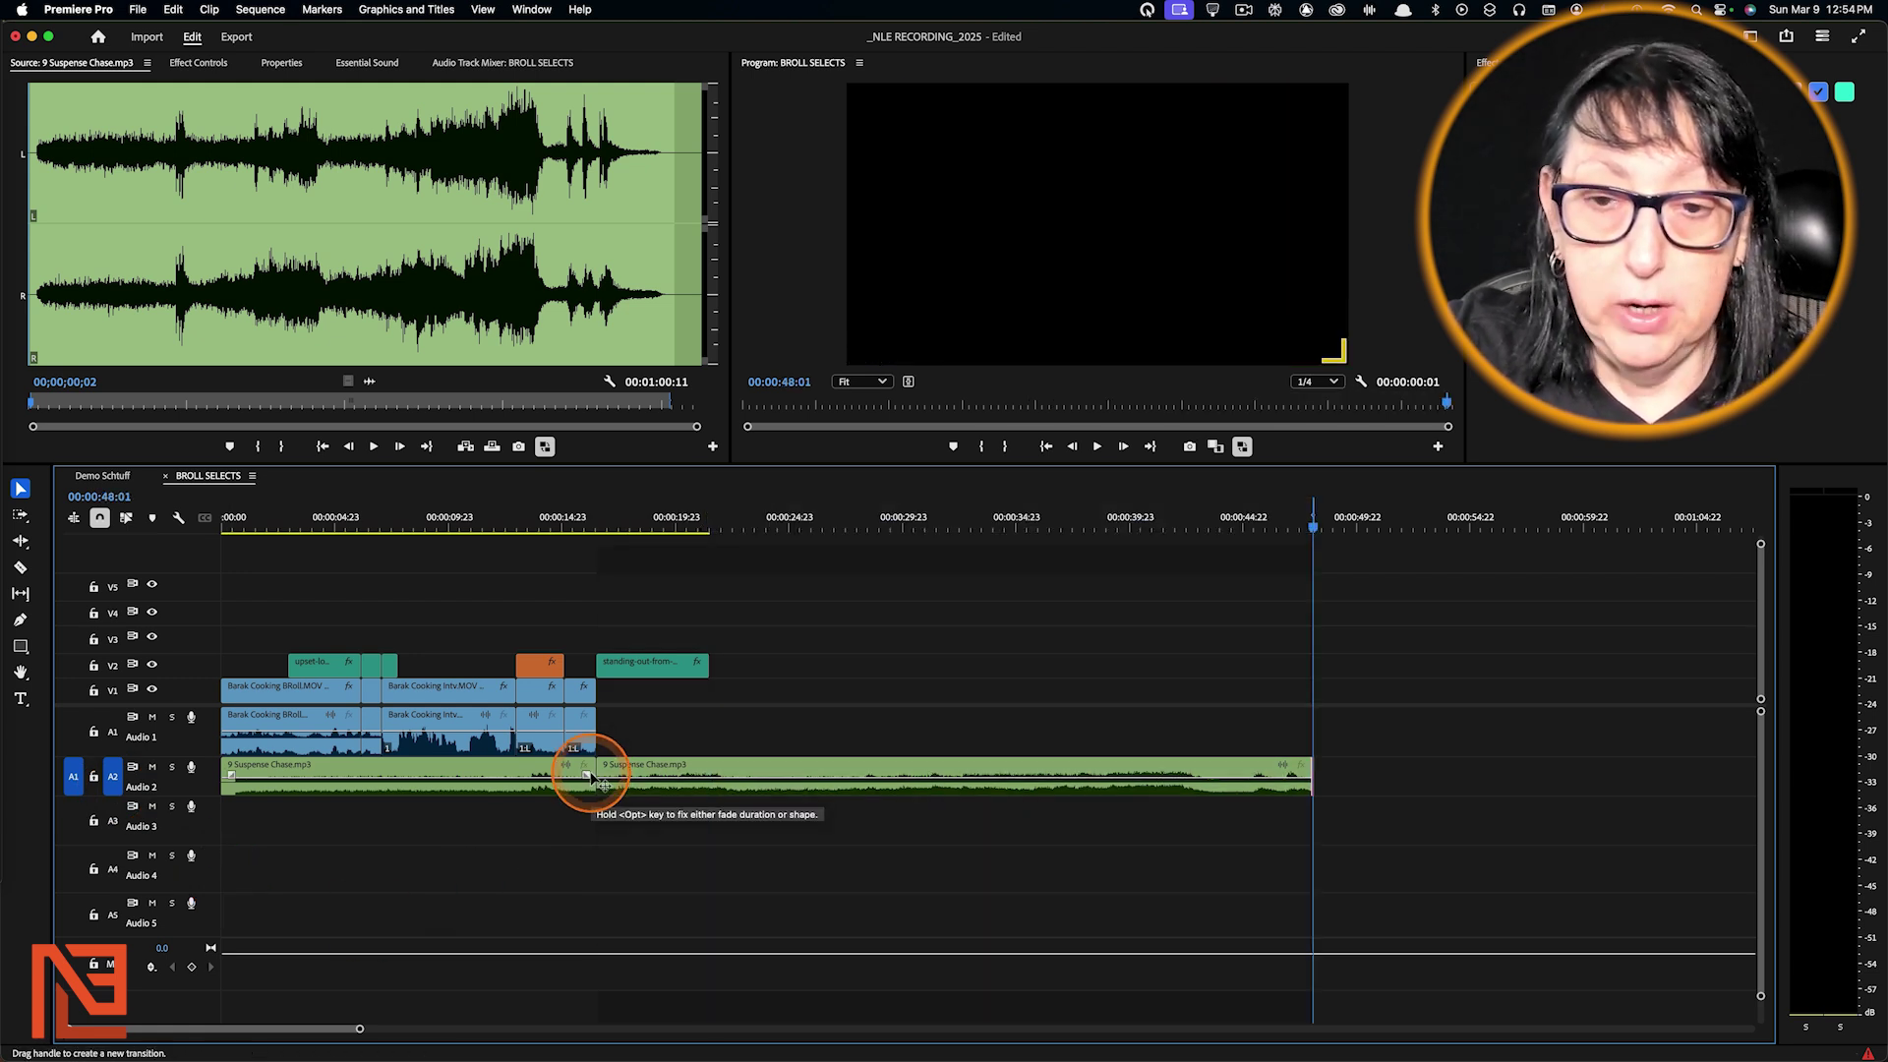
left_click(596, 775)
key("e")
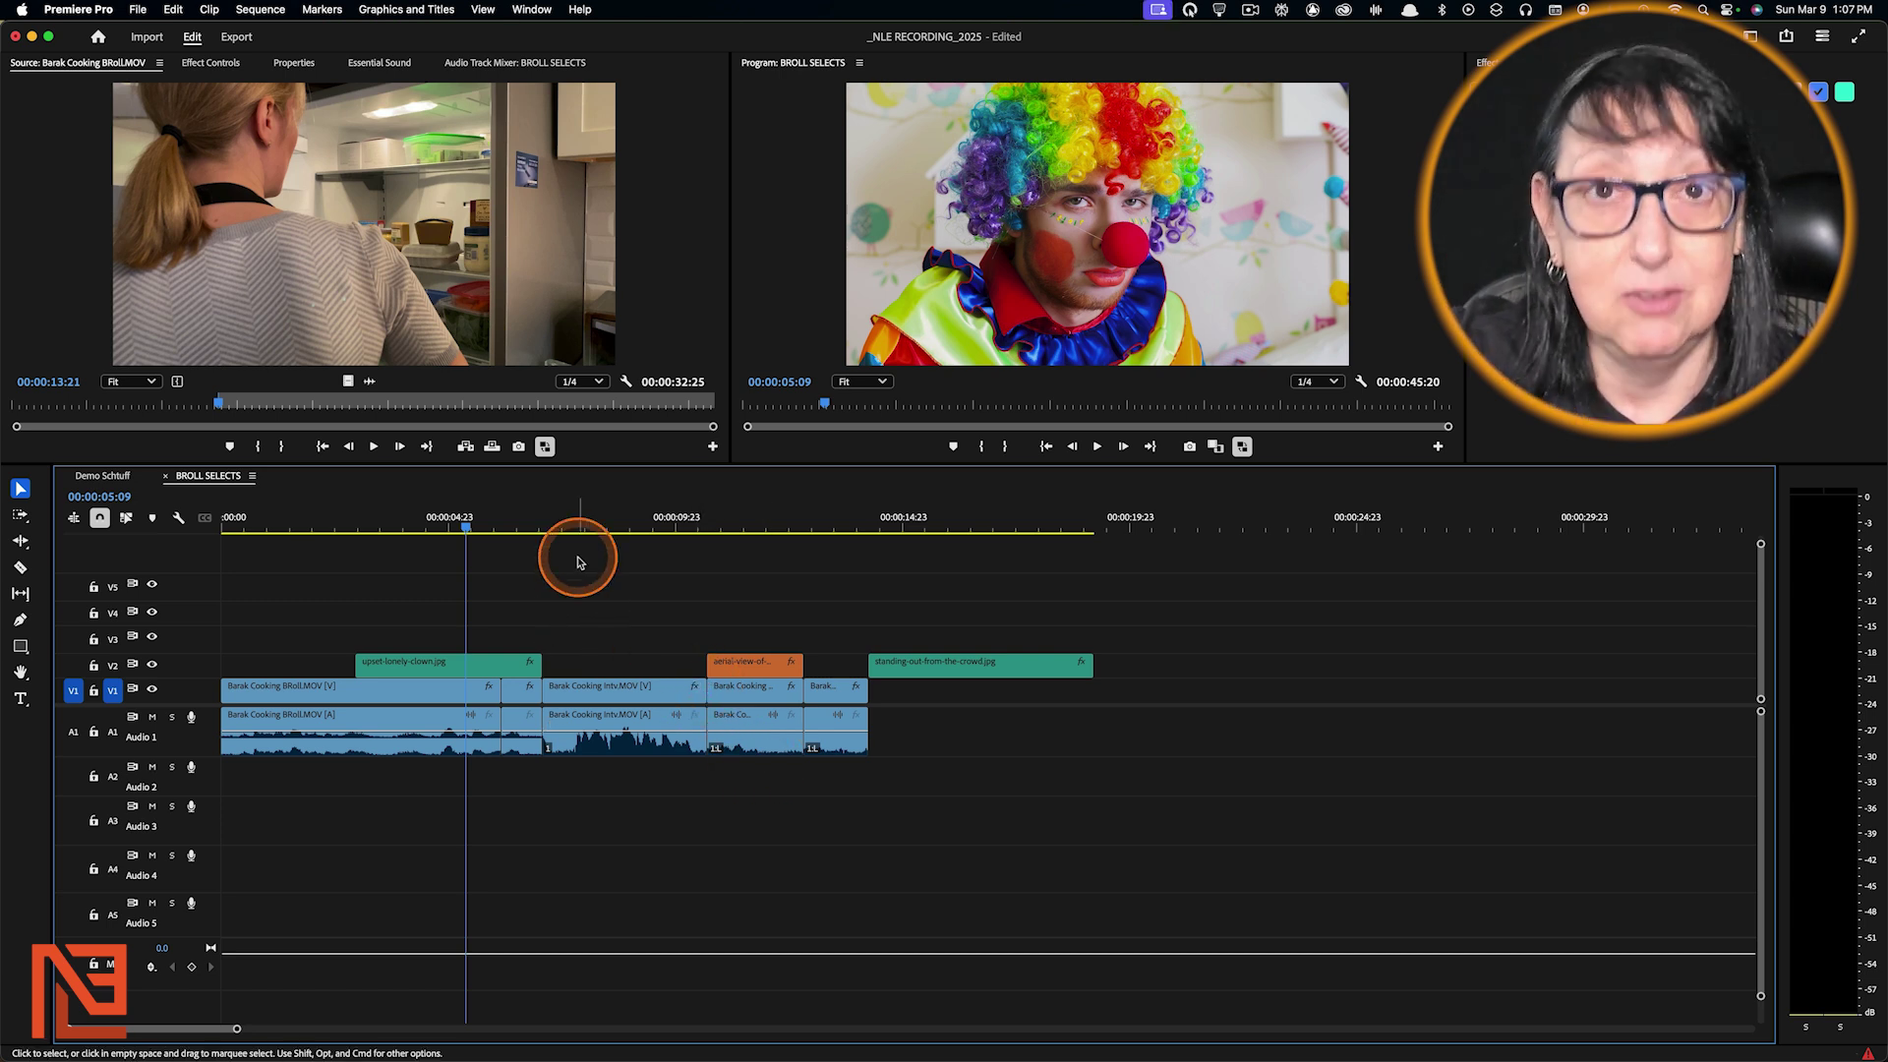
Examine the Adobe Premiere Pro Default keyboard shortcut preset, and switch back to the djb 2021 preset
left_click(612, 522)
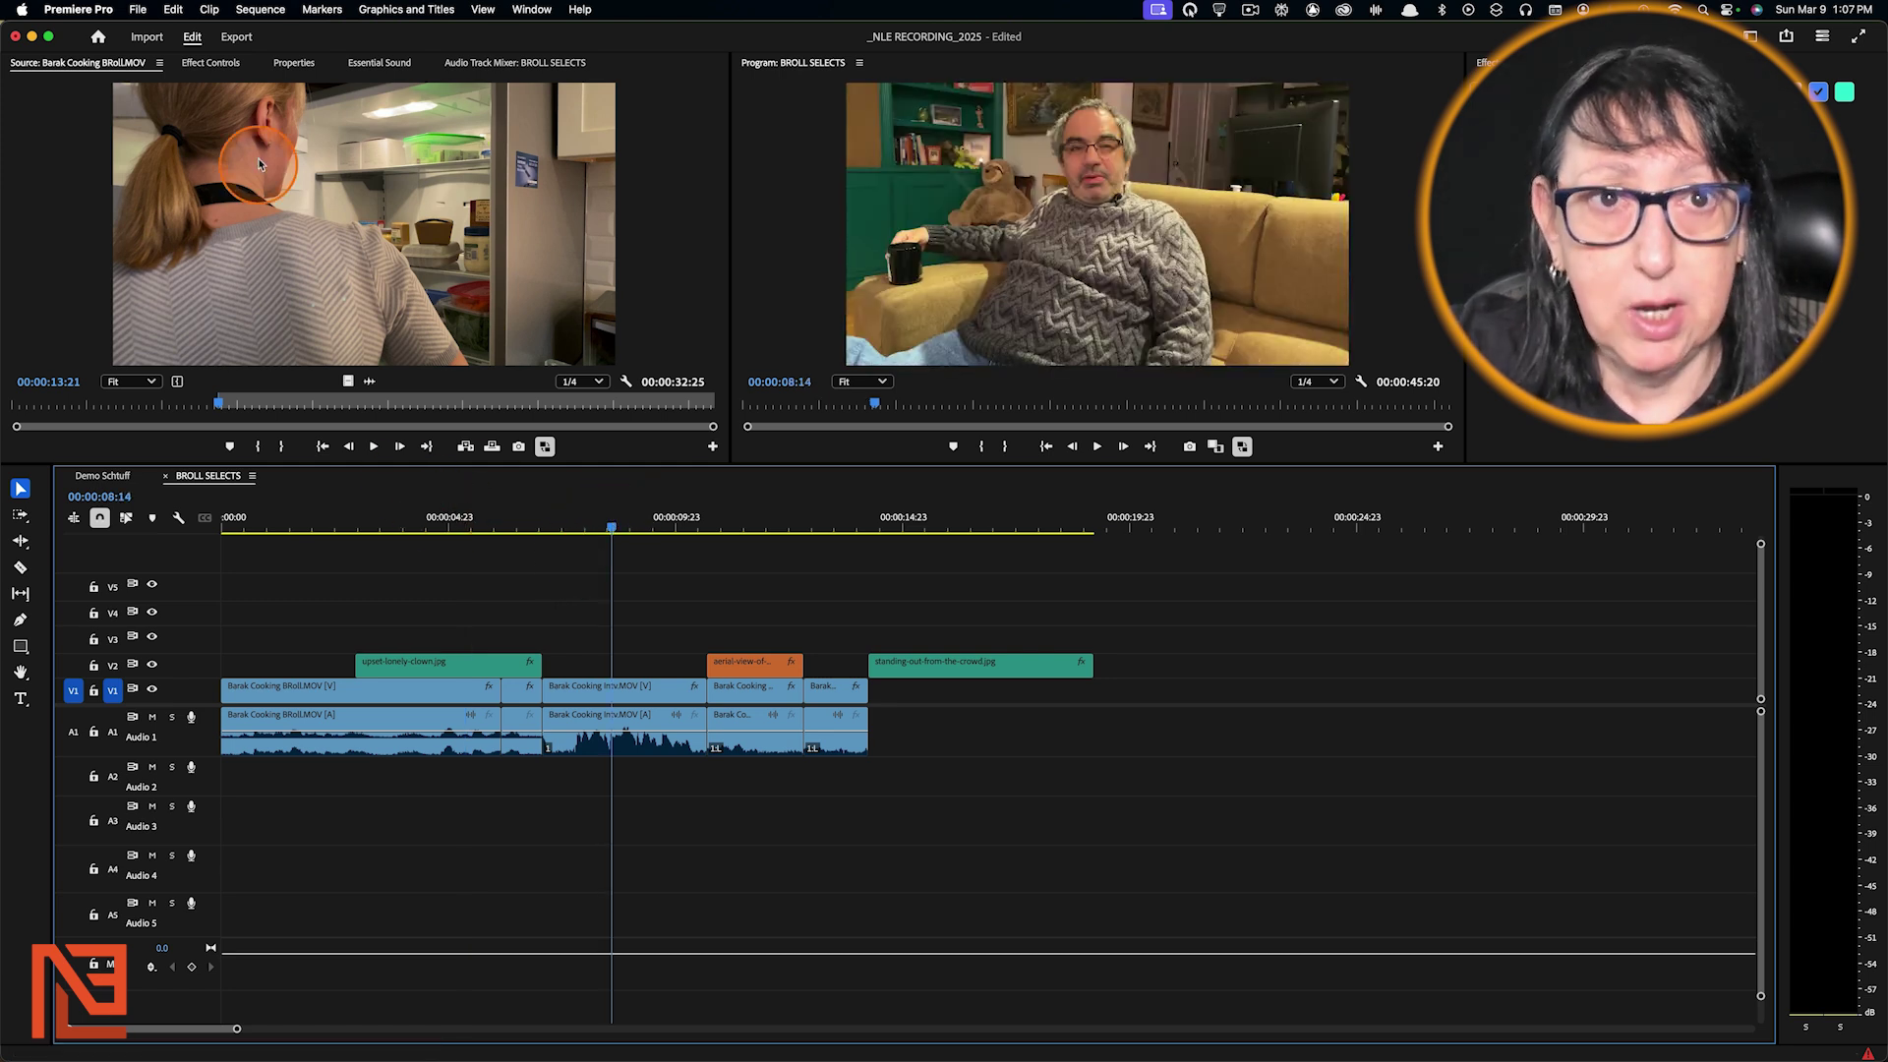
left_click(74, 10)
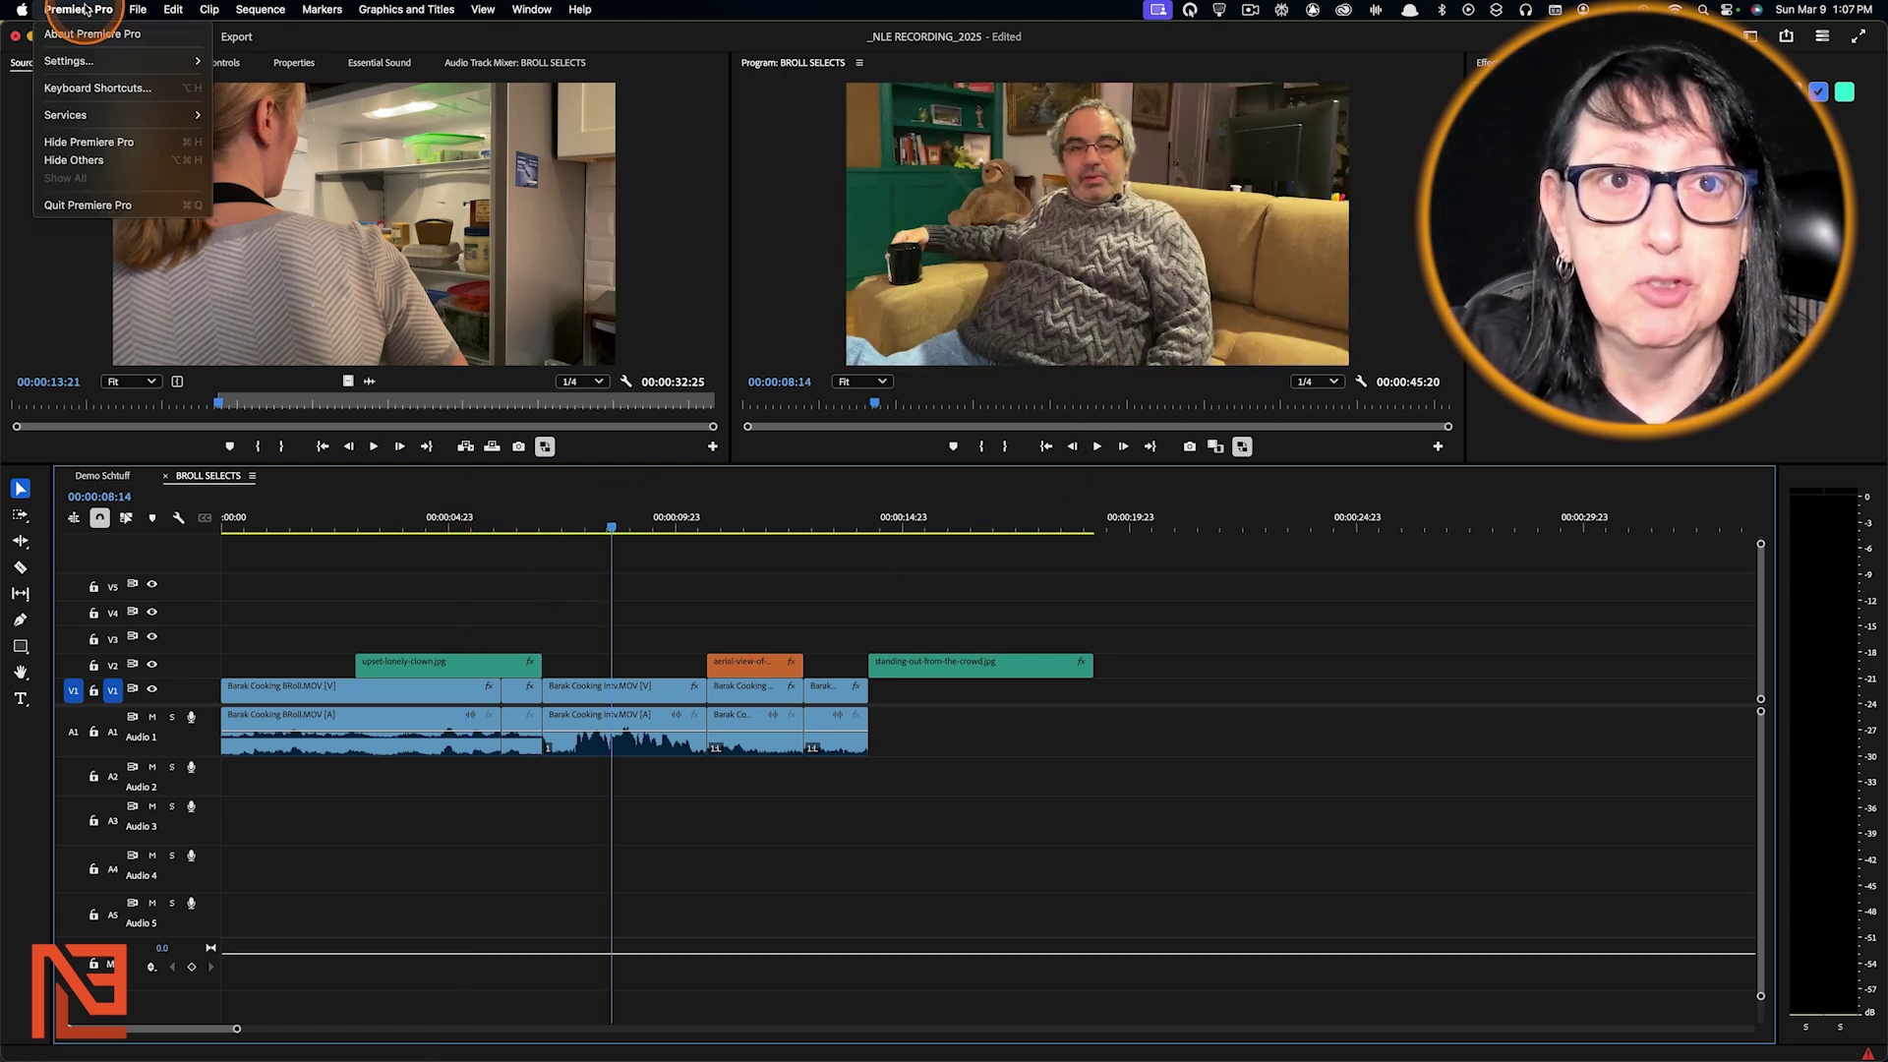
left_click(97, 88)
left_click(246, 57)
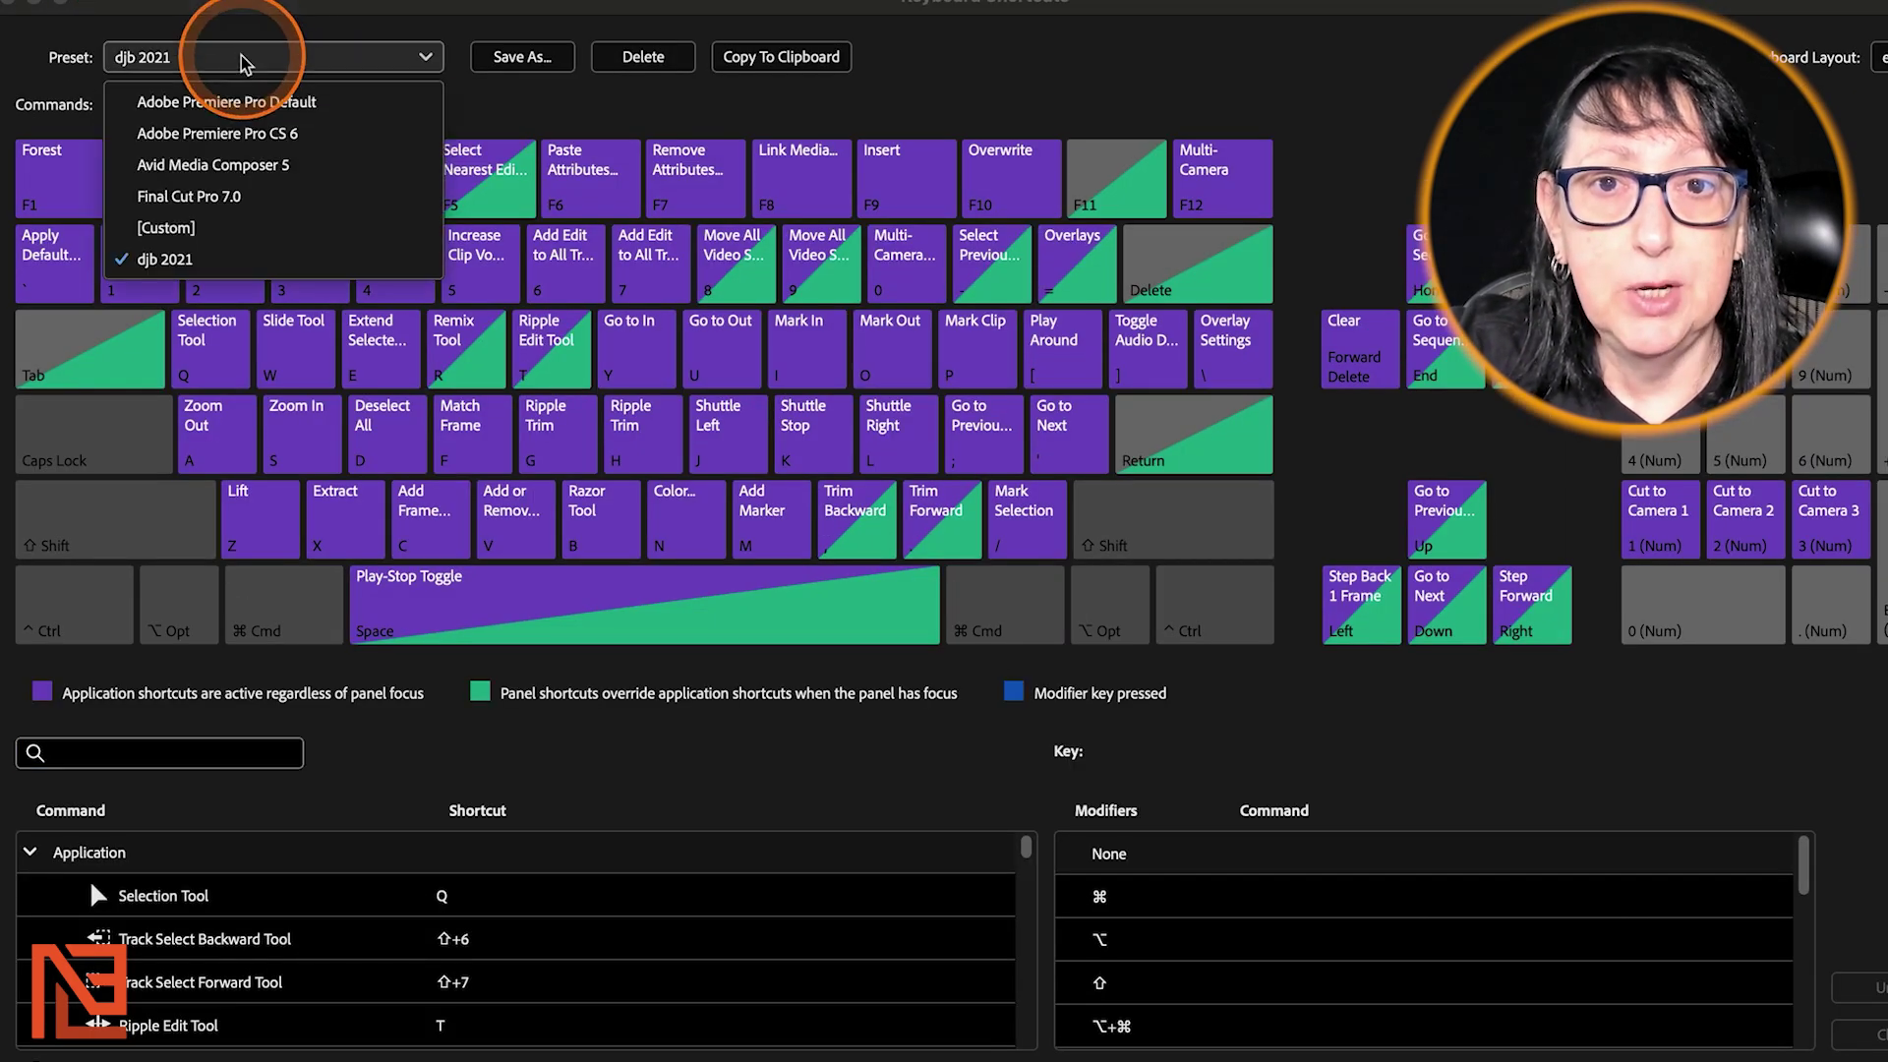
left_click(253, 101)
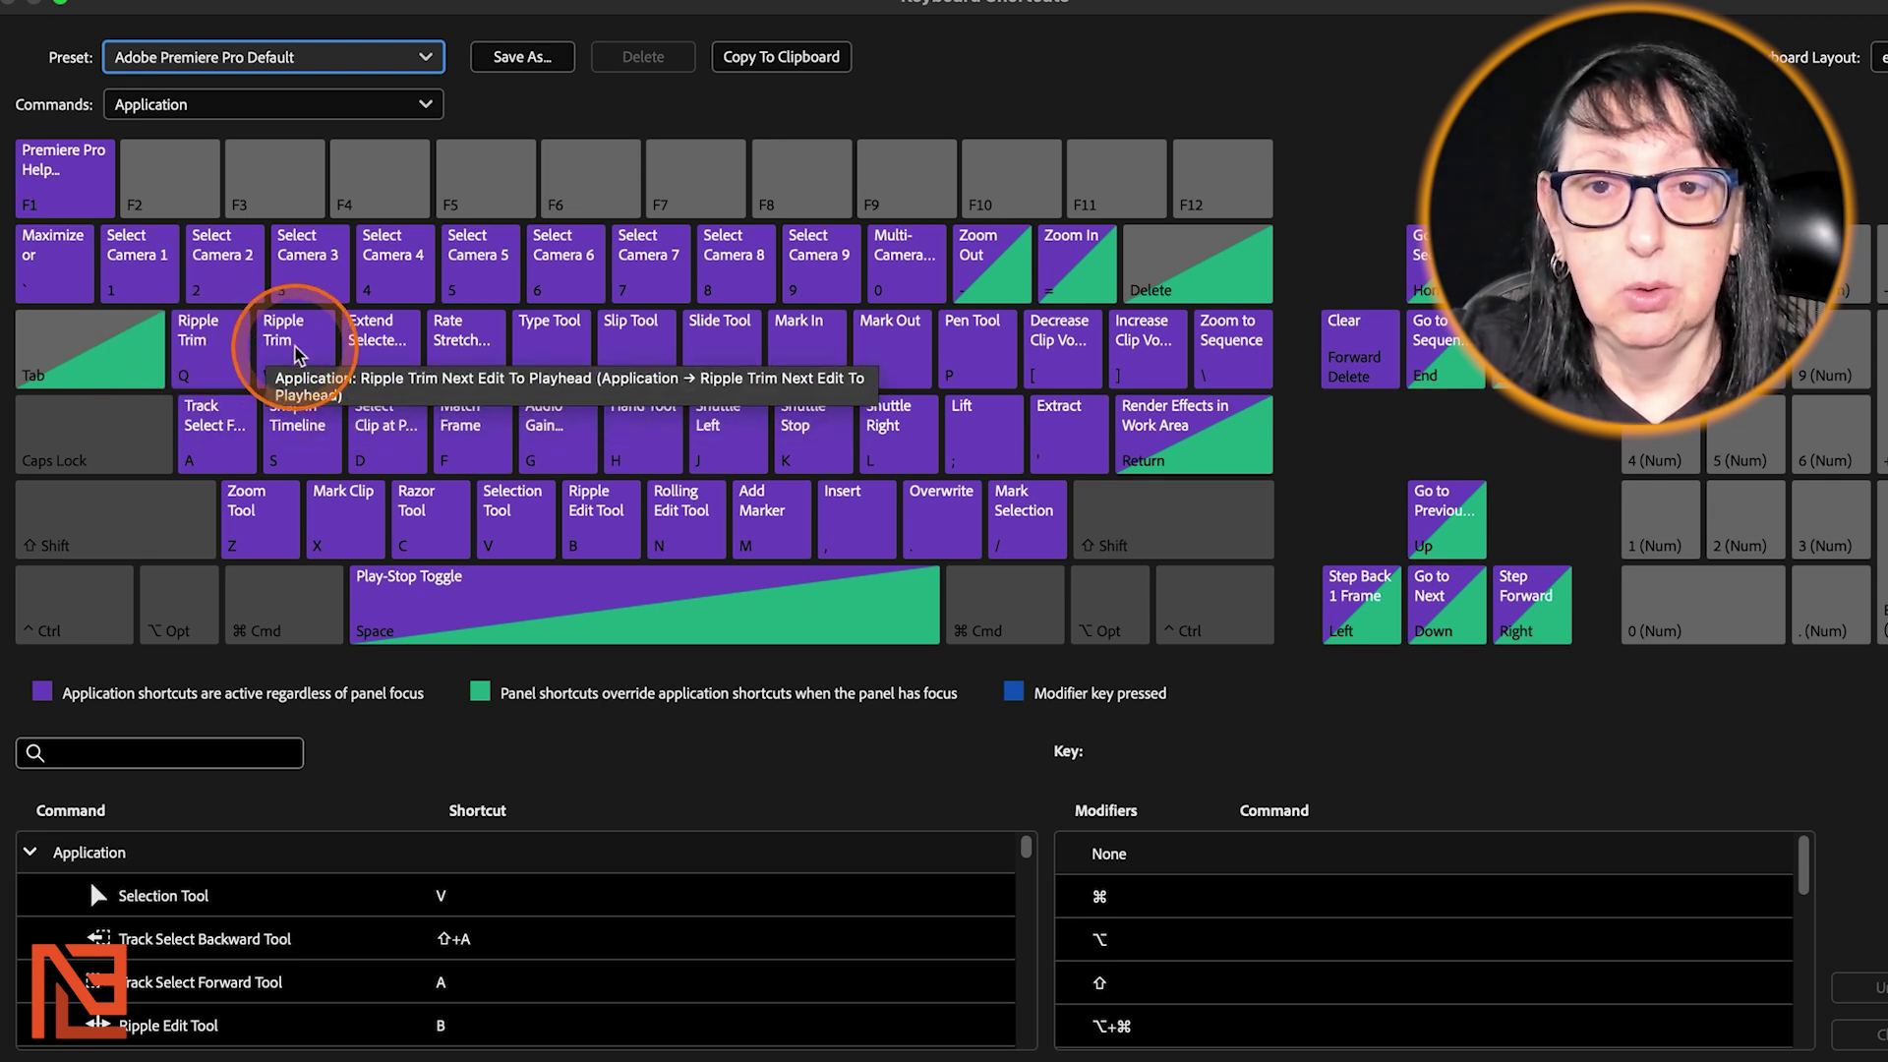
left_click(291, 57)
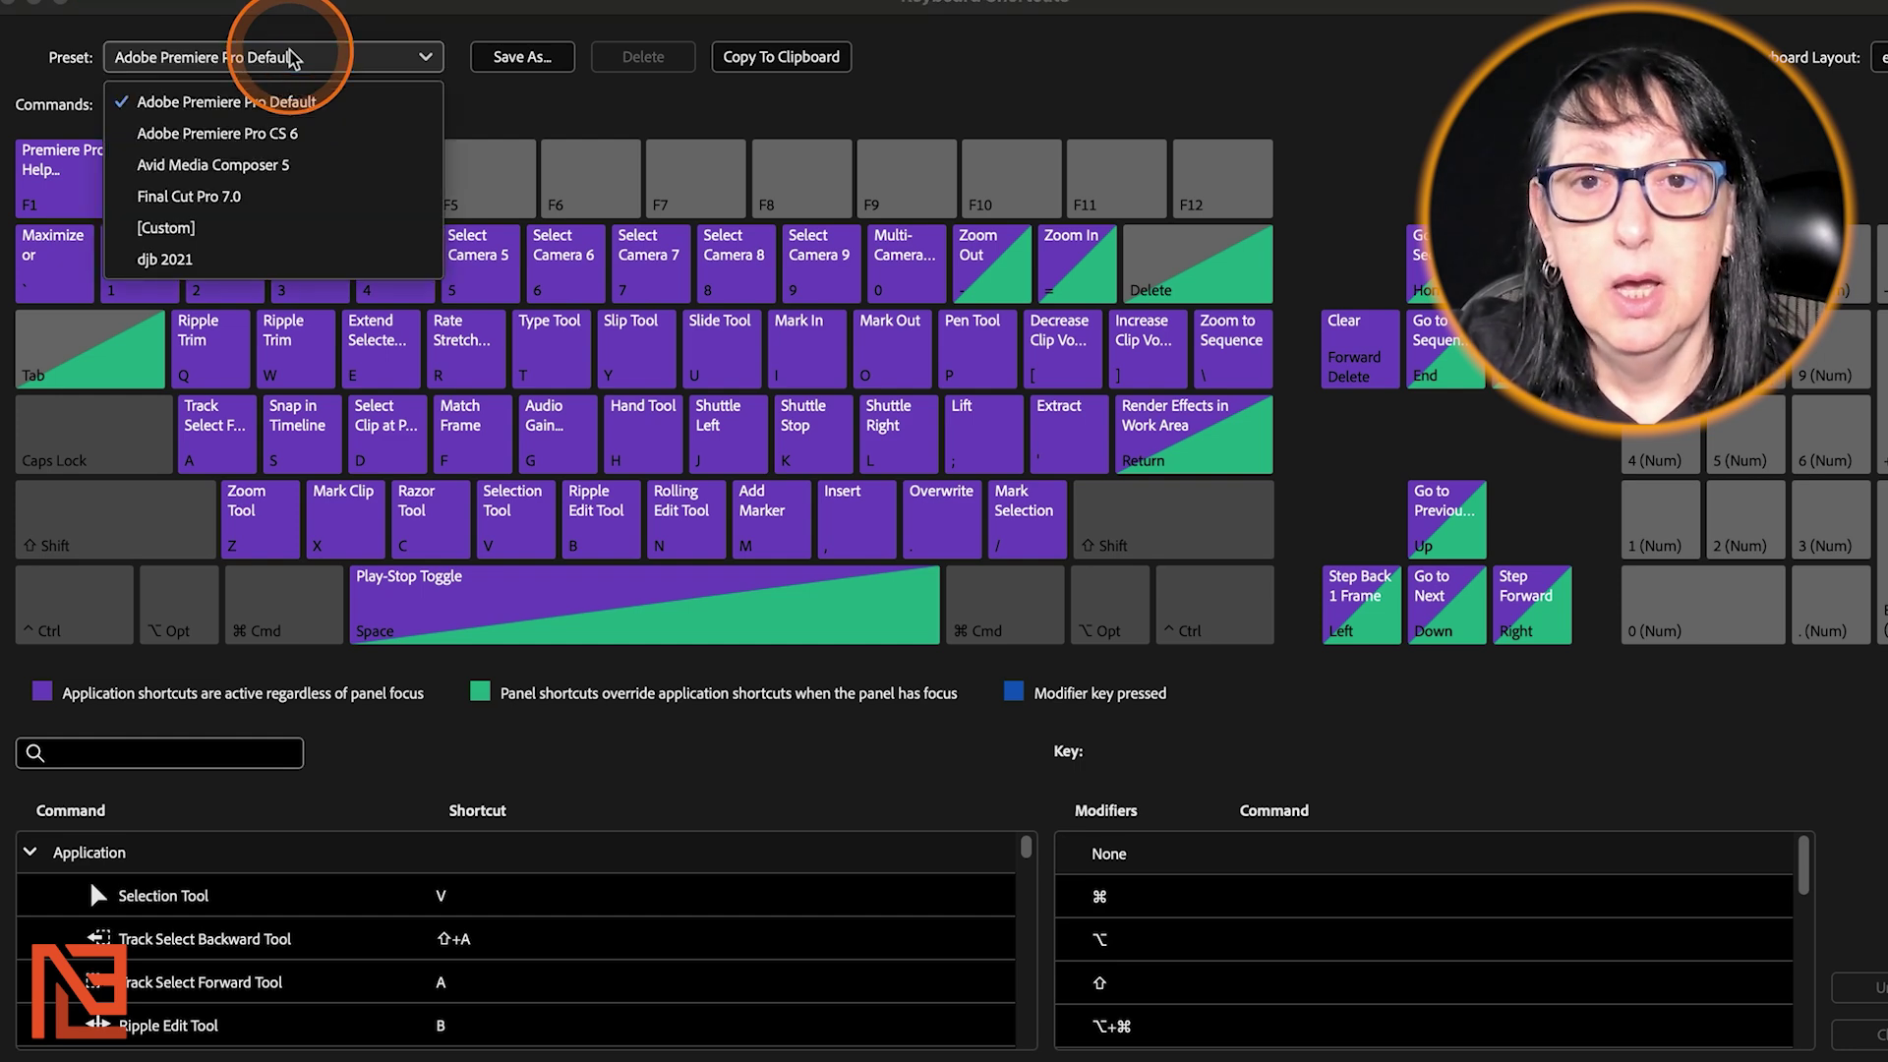
left_click(167, 260)
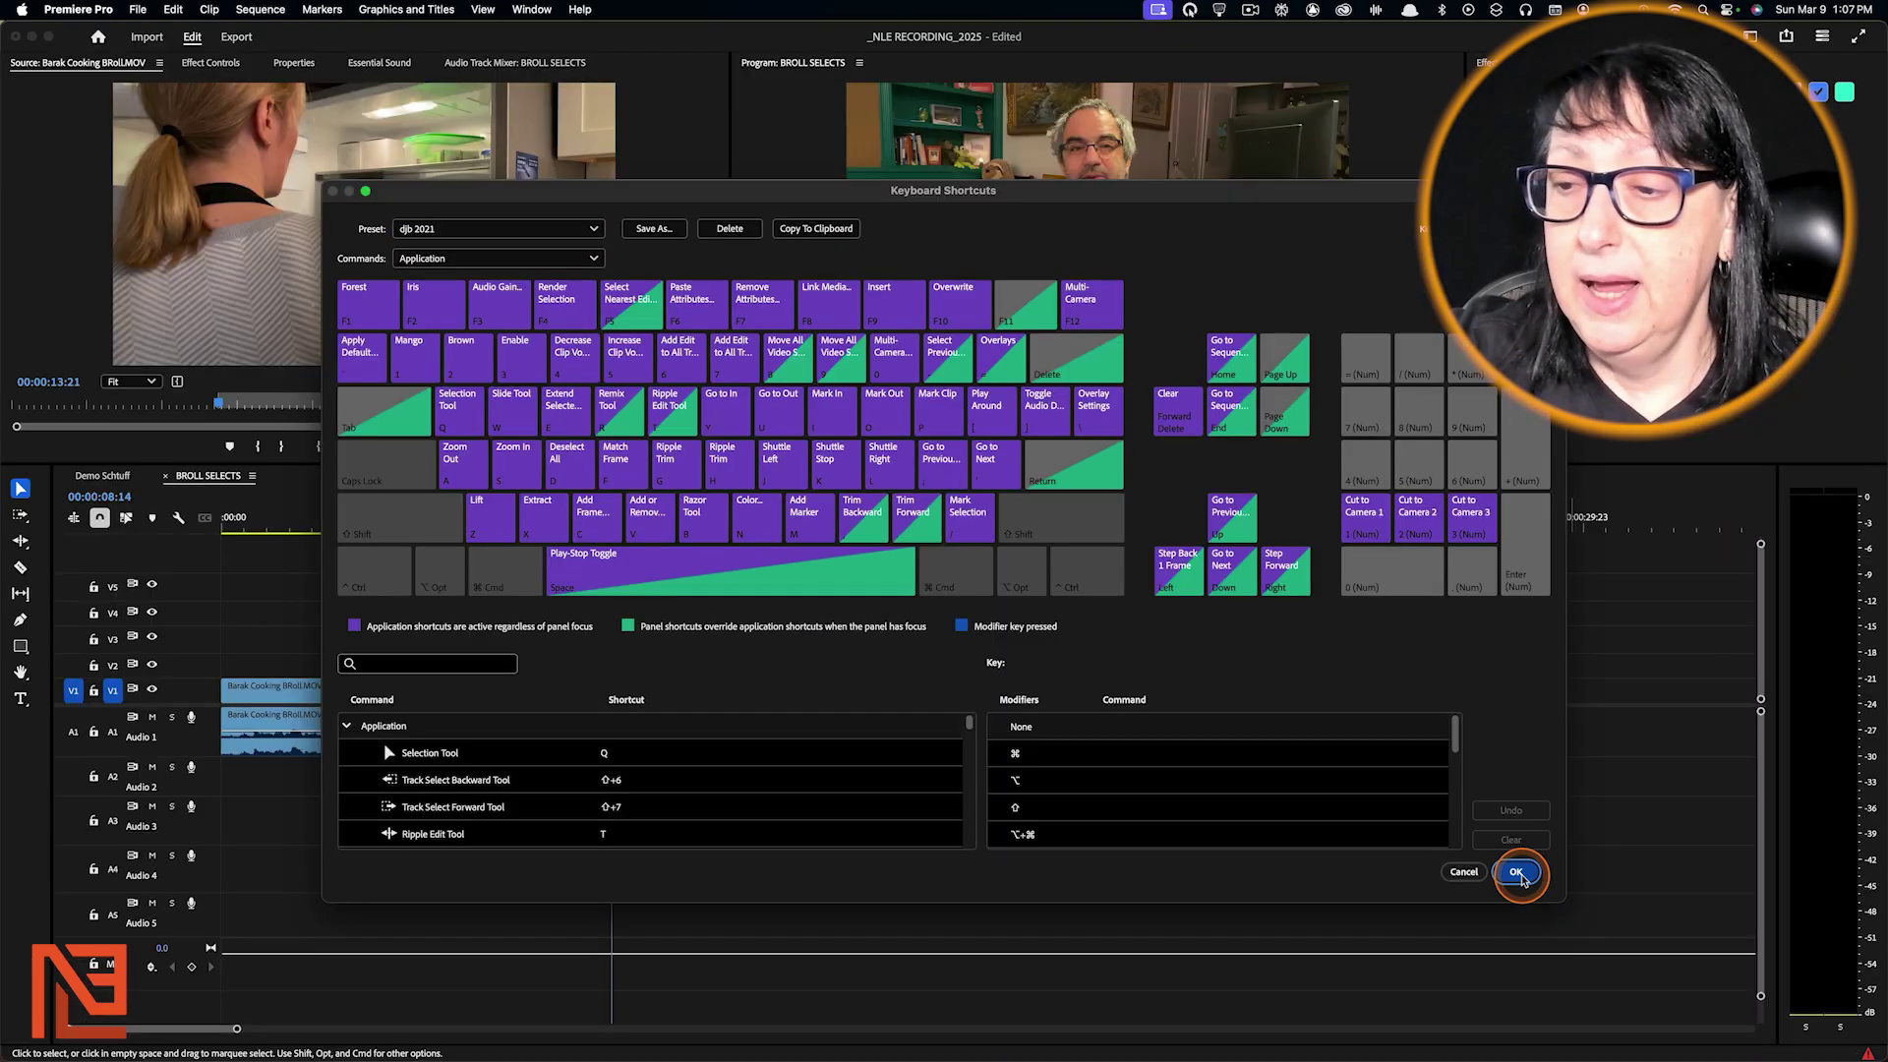
left_click(1518, 994)
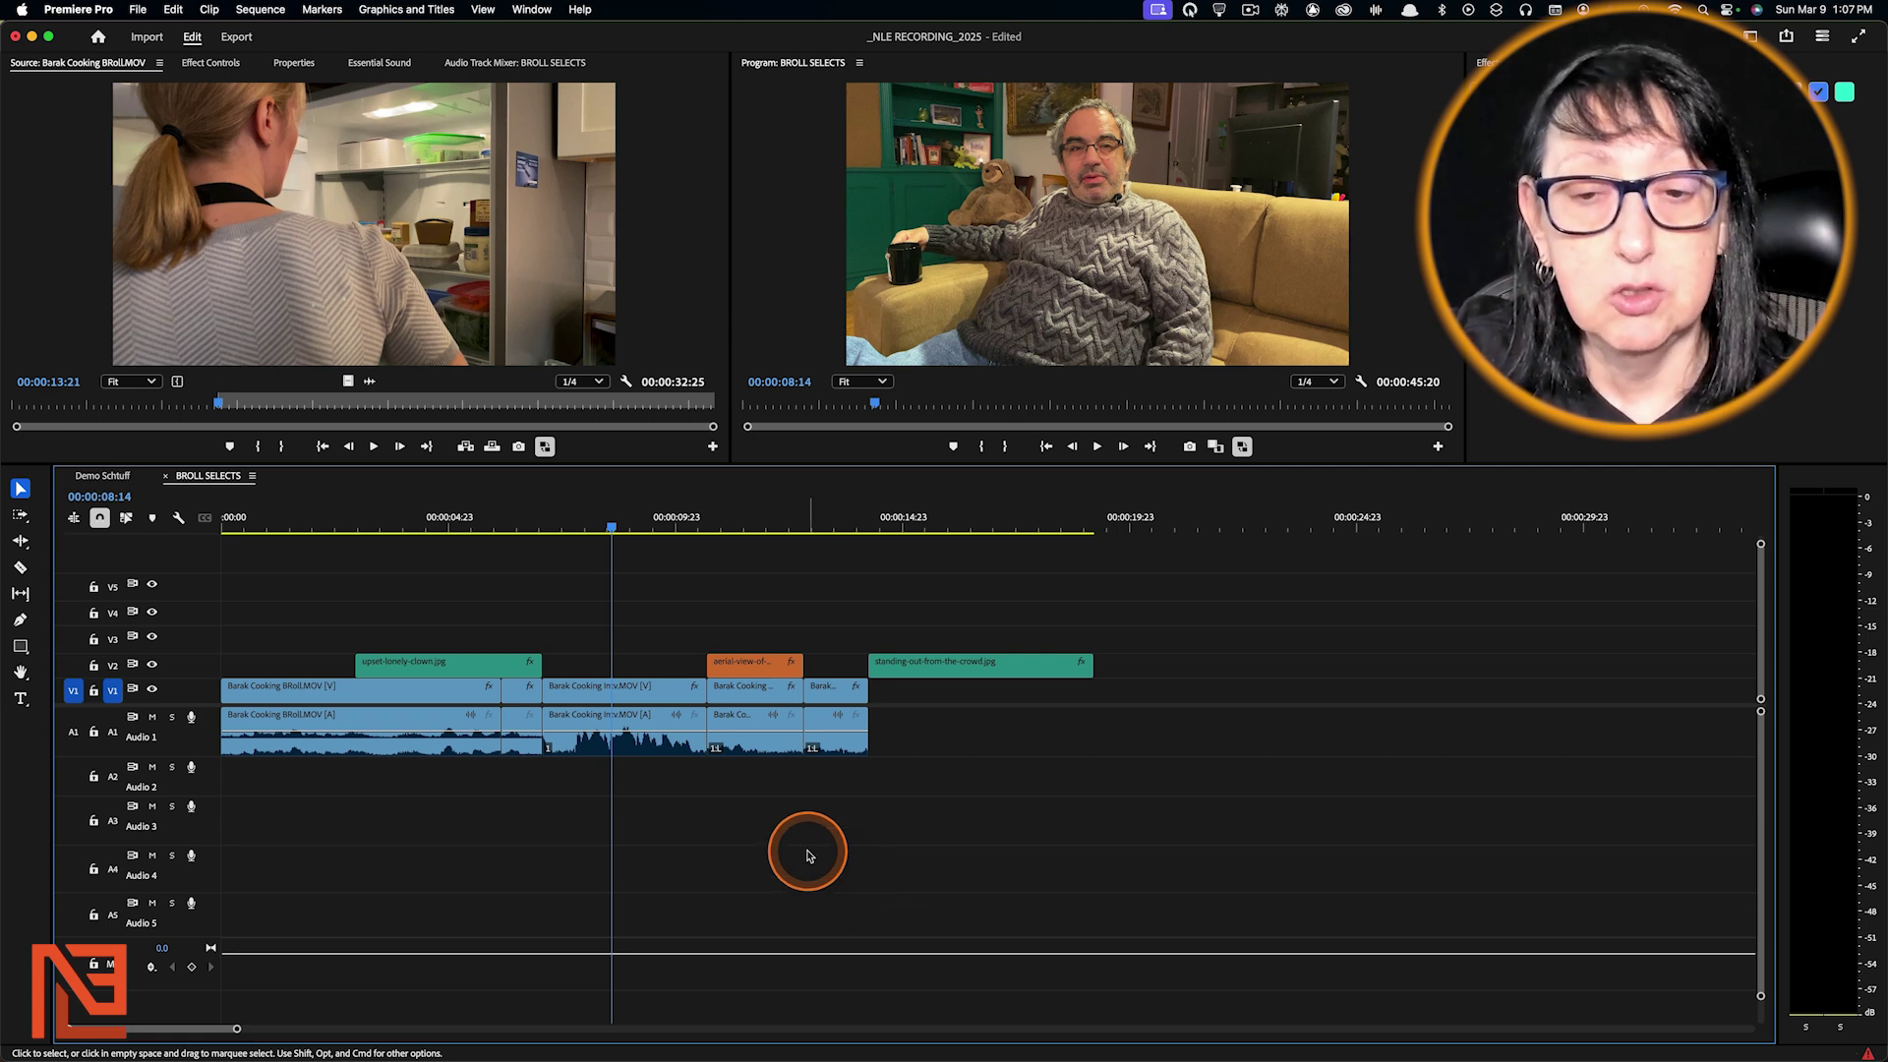
Zoom the timeline in and out around the playhead, place the playhead at 00:00:09:15, and fit the whole sequence in view
left_click(615, 529)
key("equal")
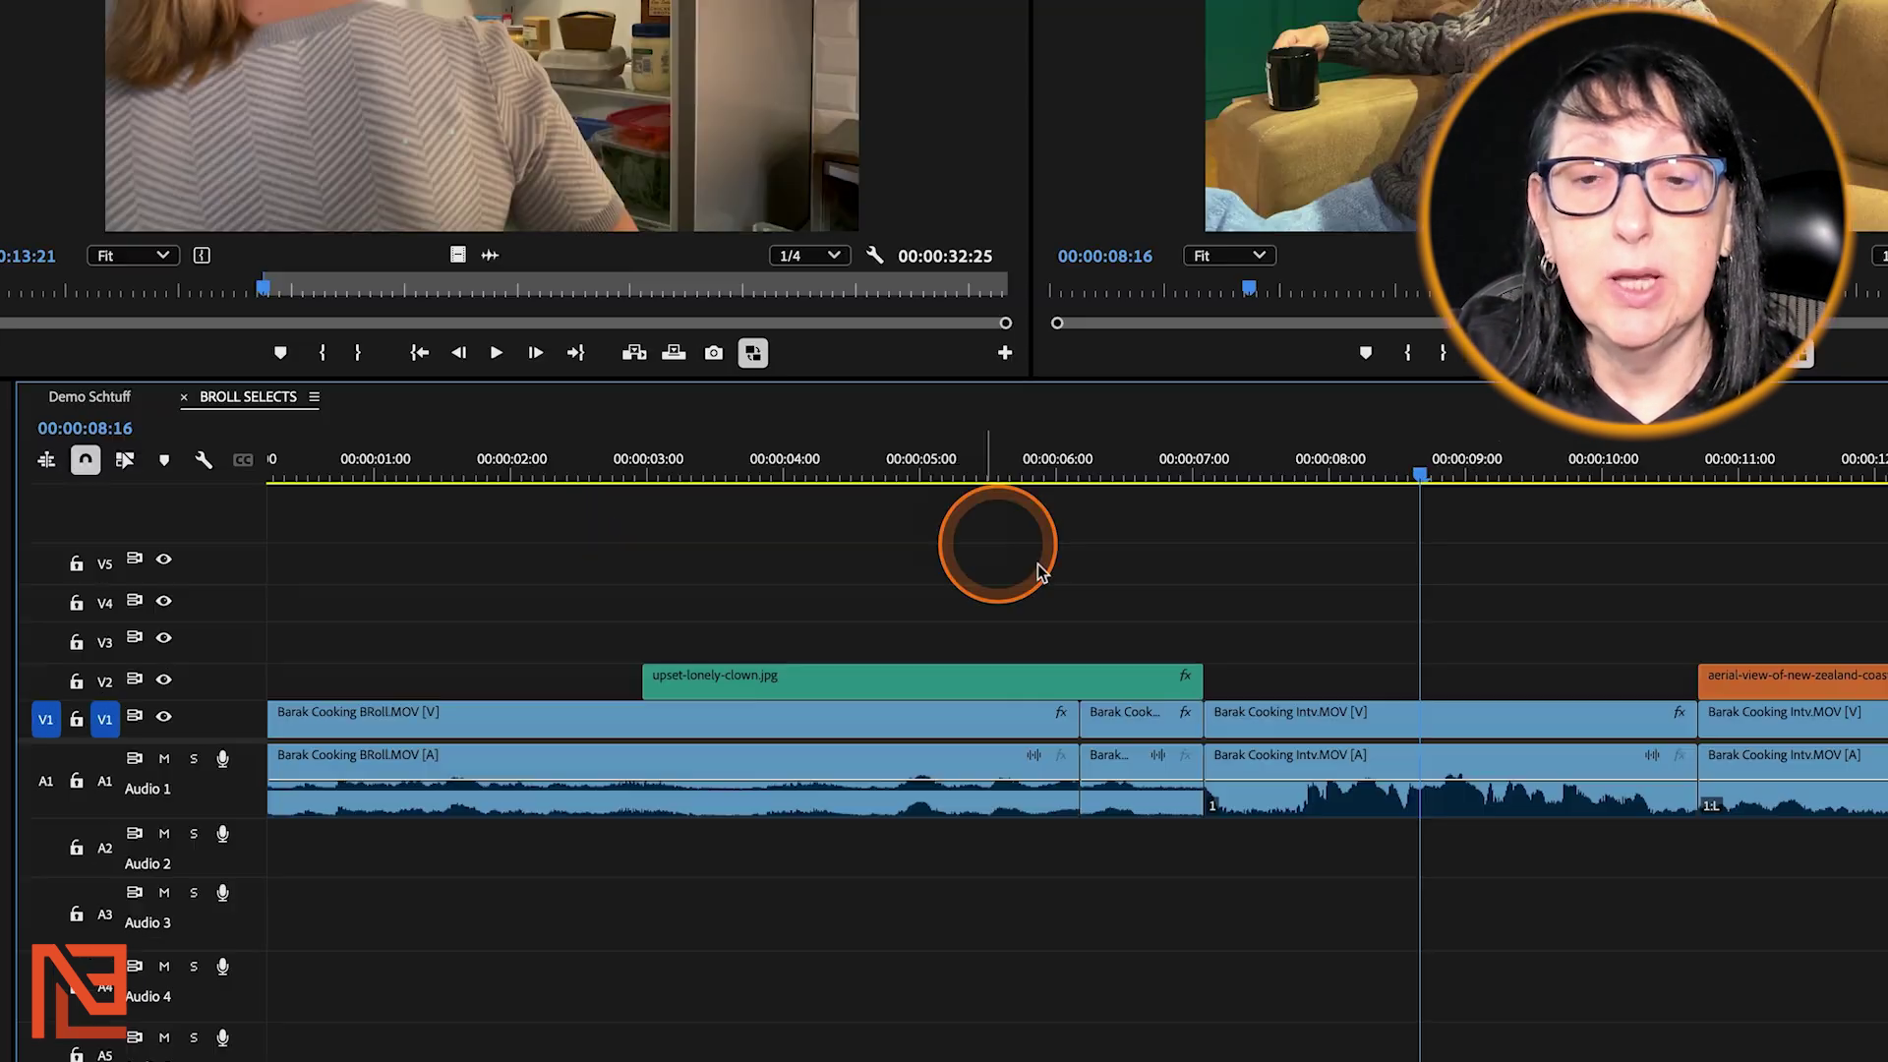
key("minus")
key("equal")
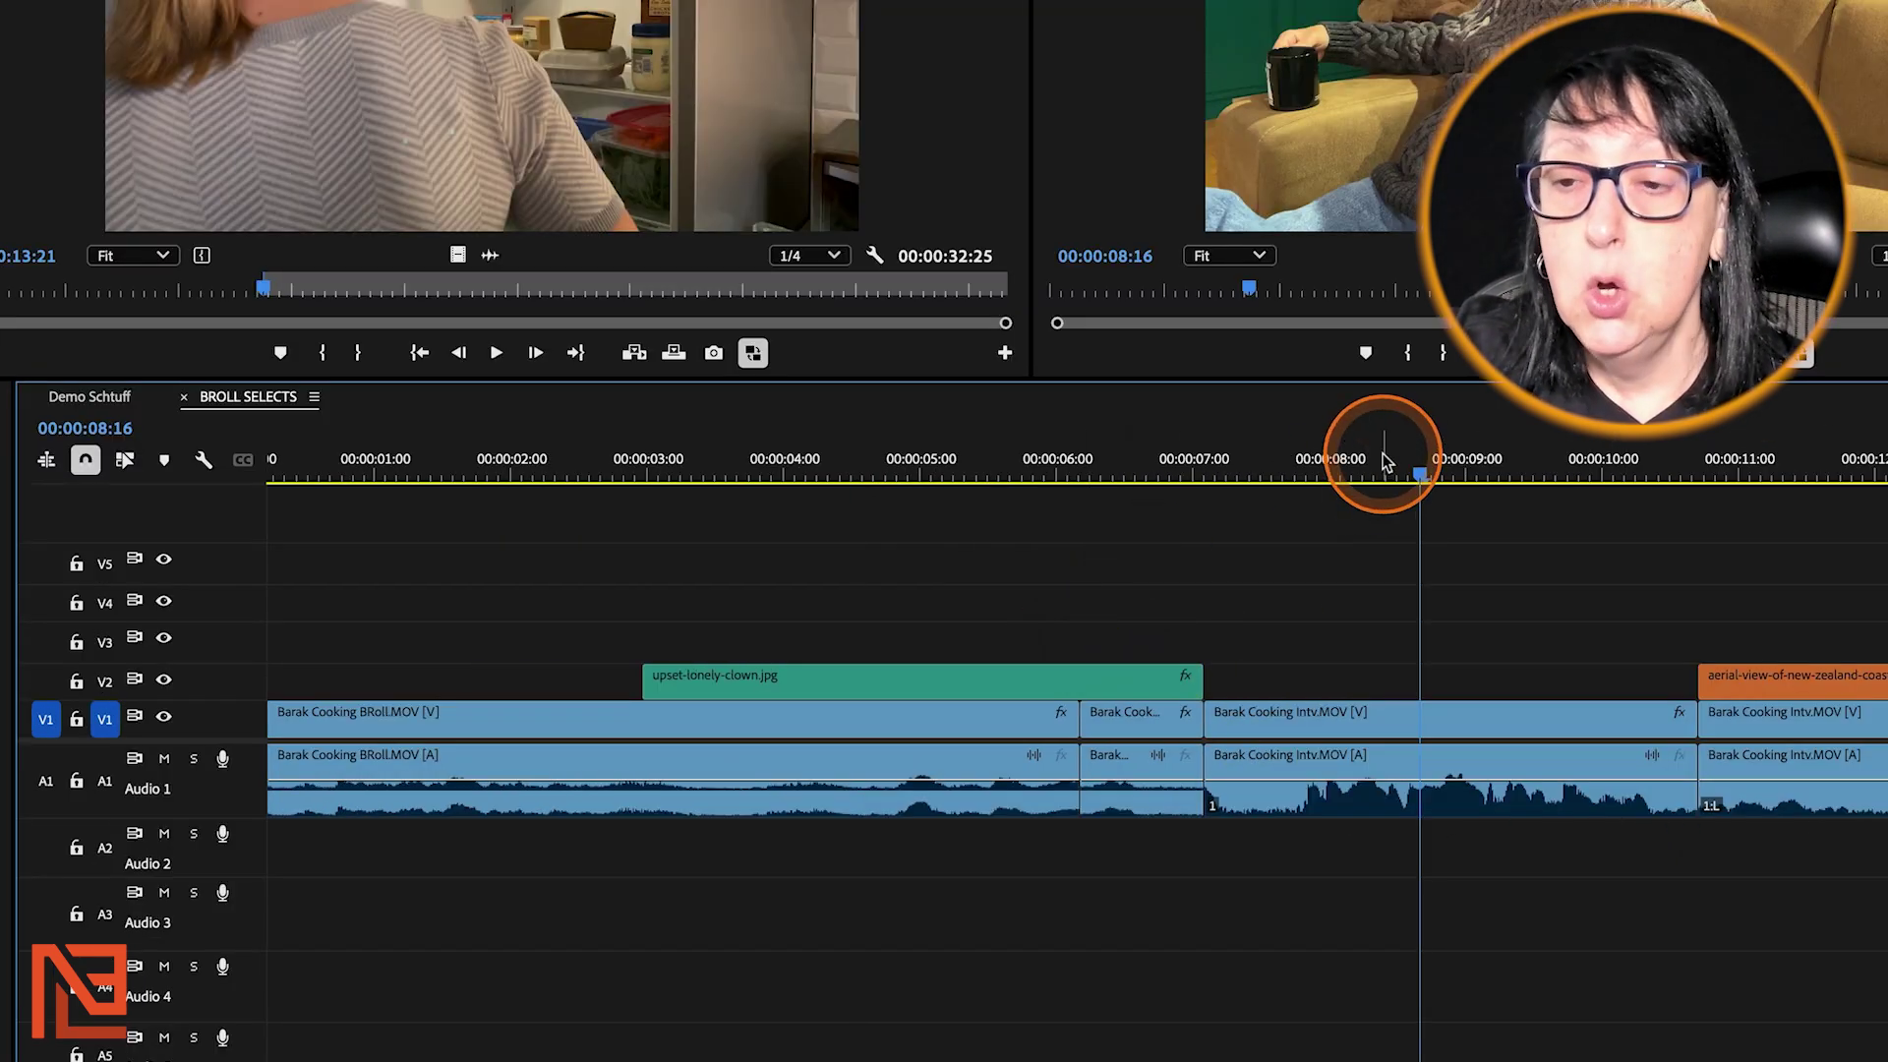
left_click(1443, 480)
key("equal")
key("minus")
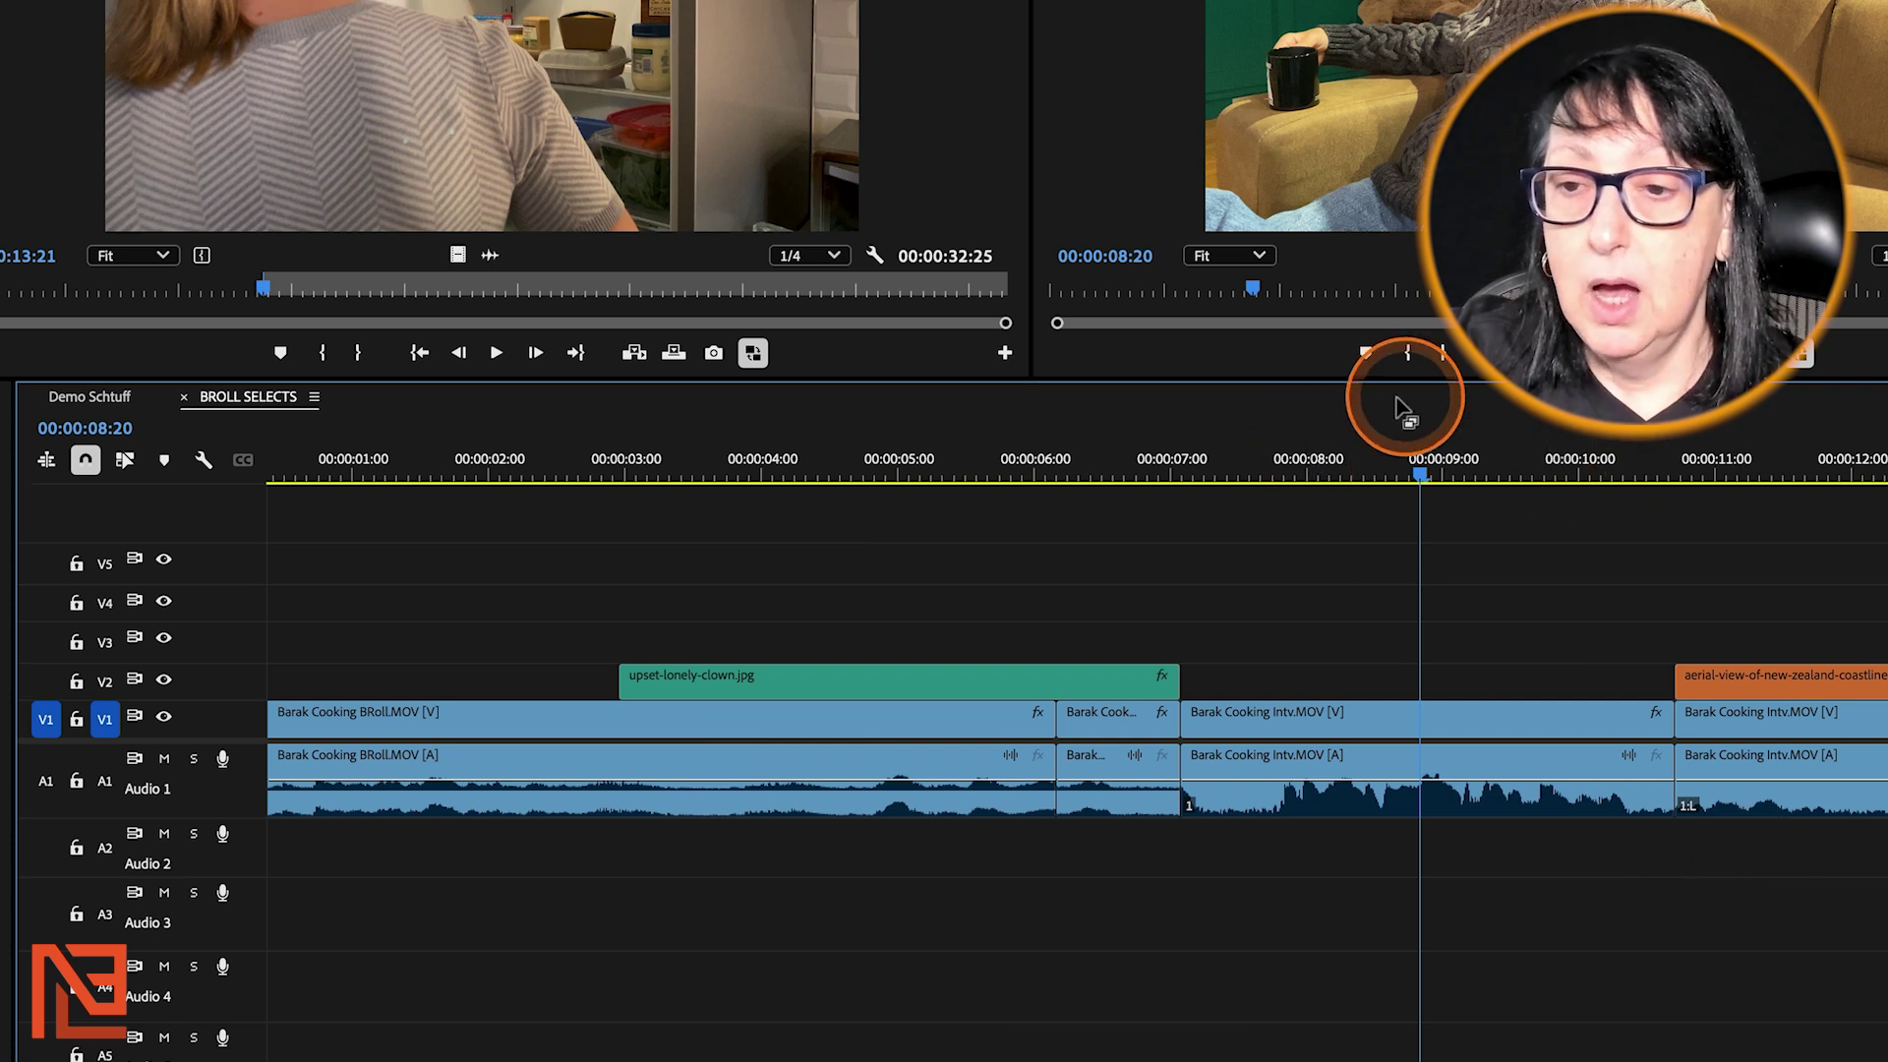
left_click_drag(1416, 474, 1519, 480)
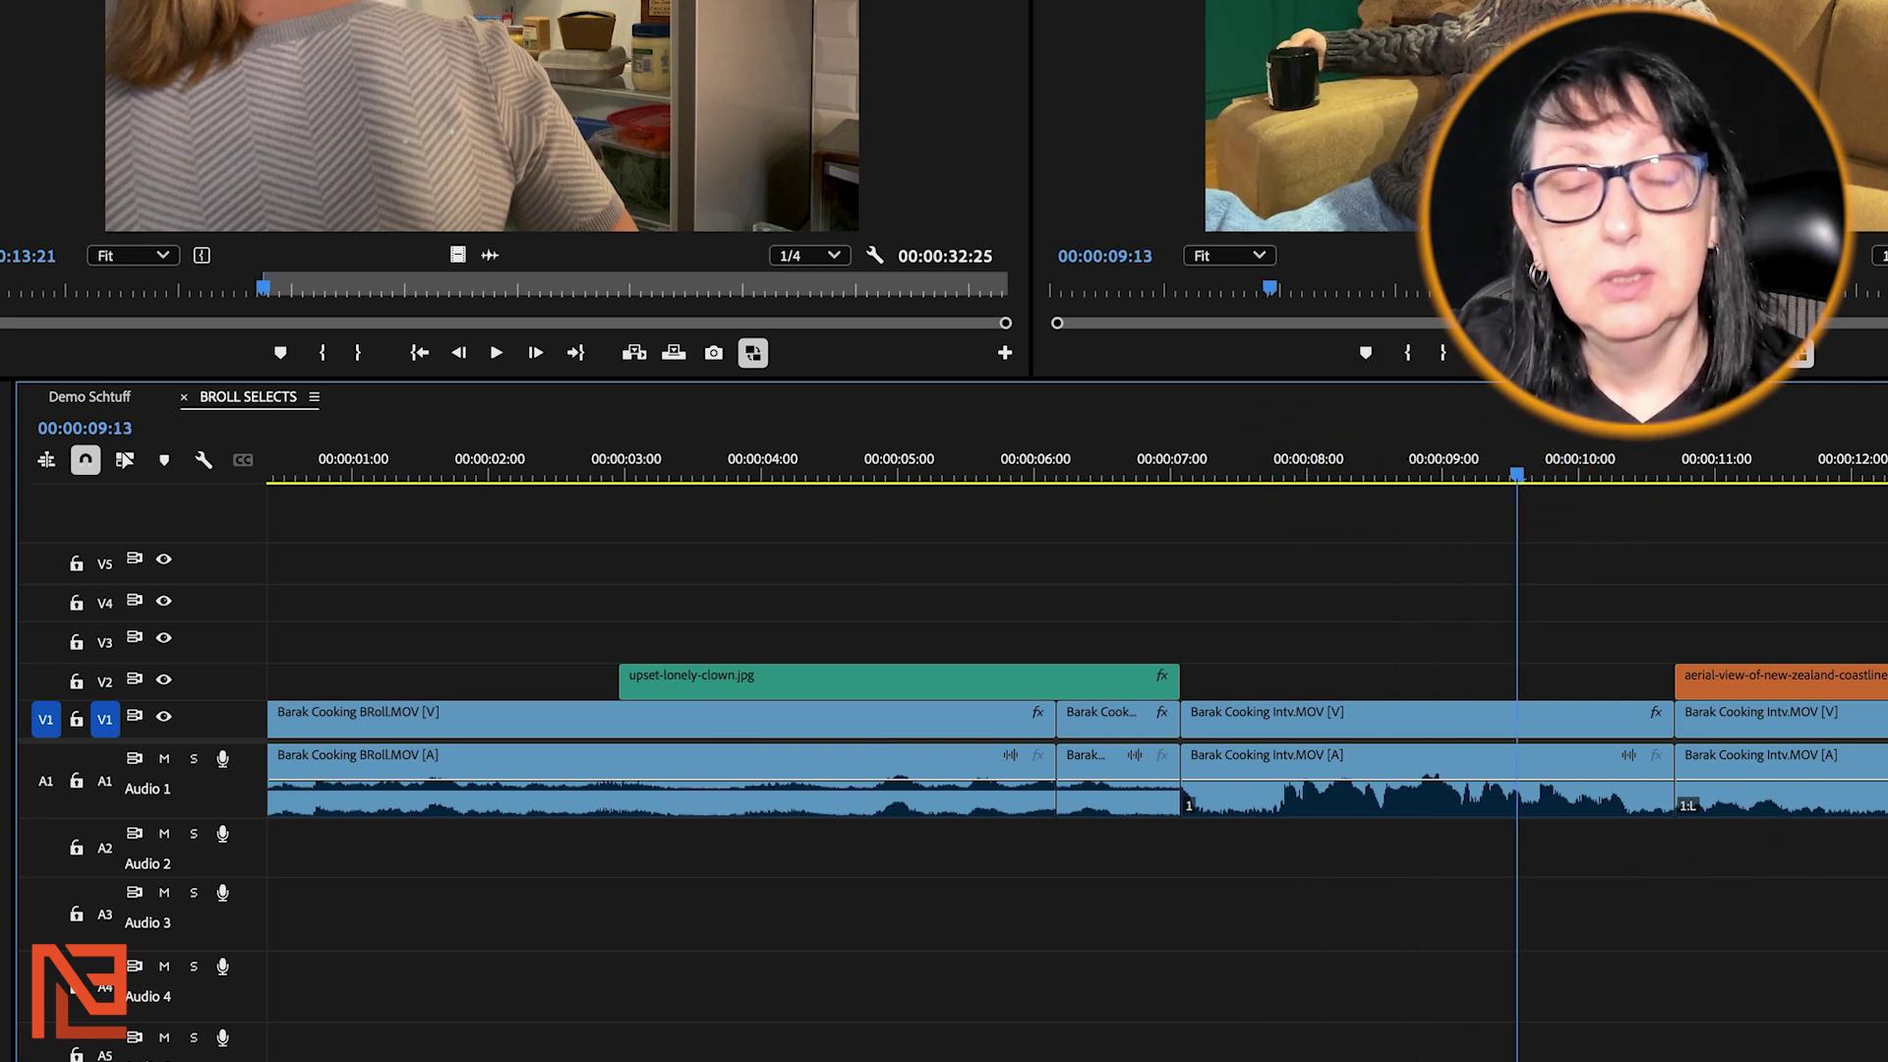
scroll(1528, 531, "up", 2)
left_click(1450, 458)
key("backslash")
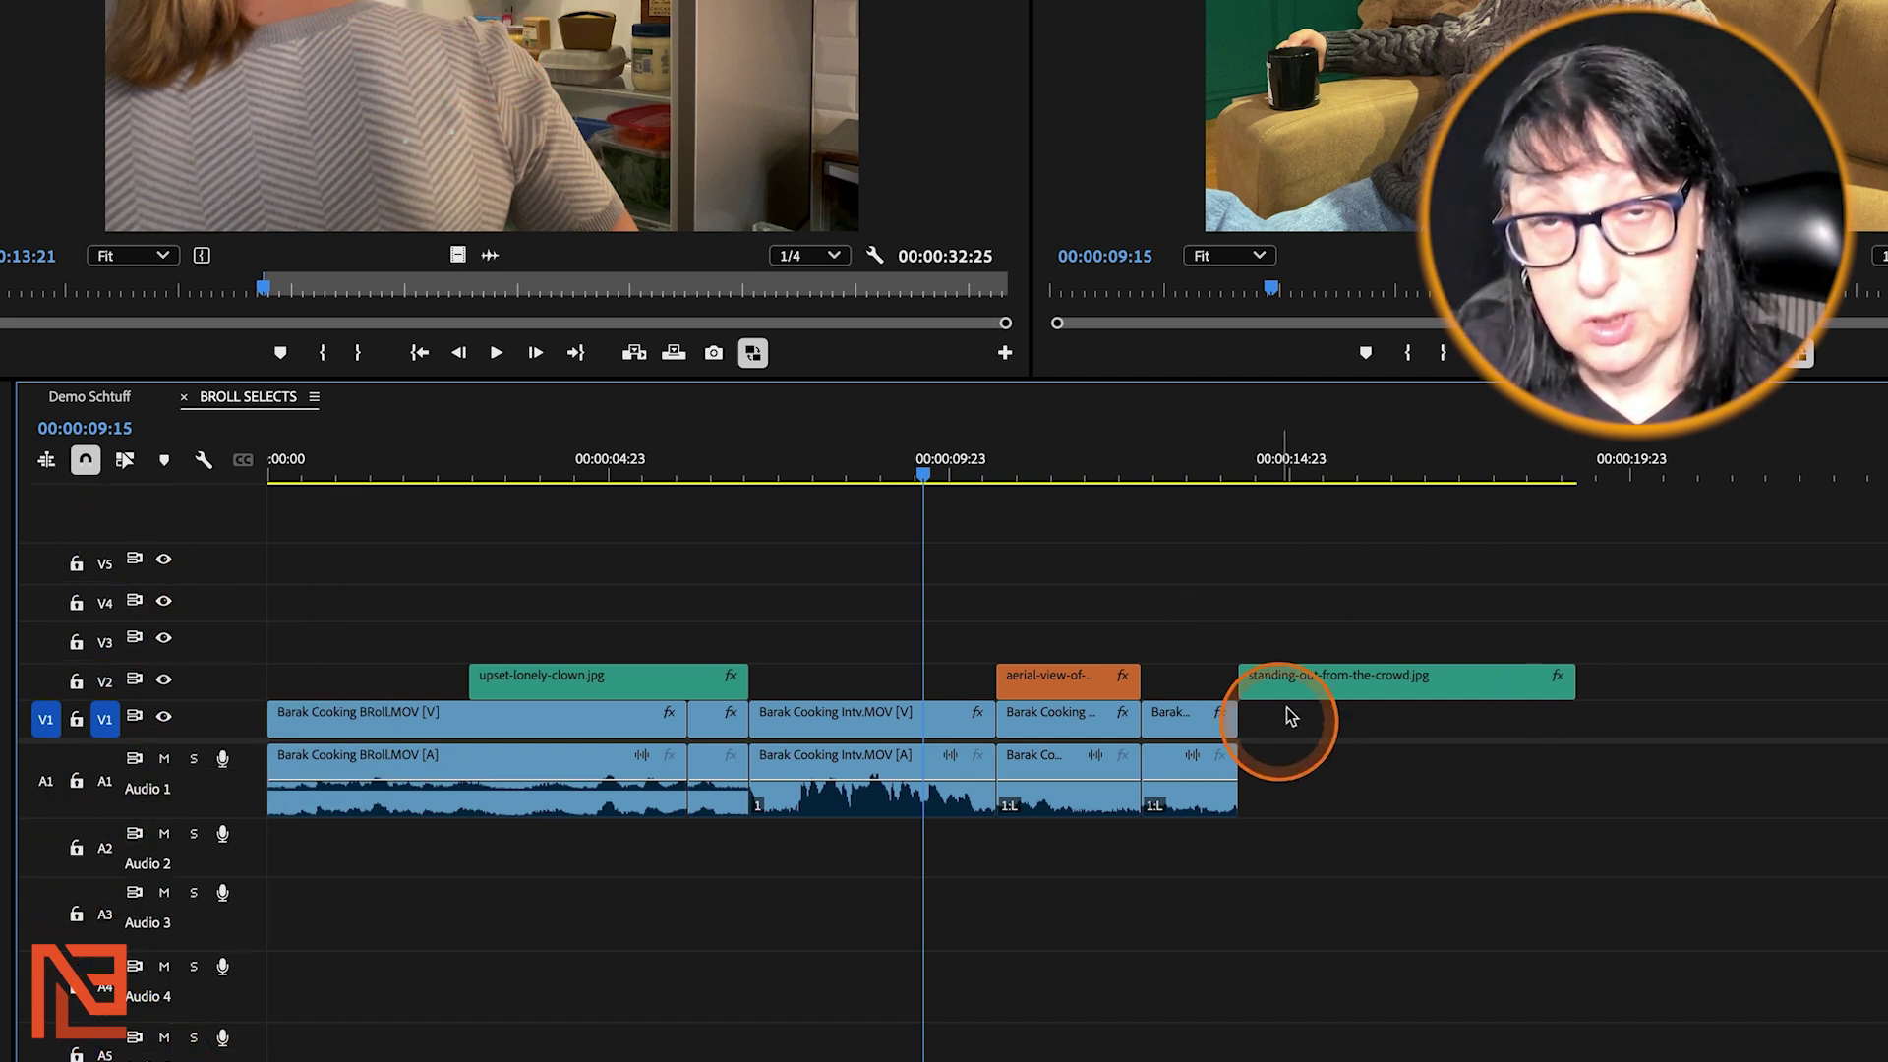
Switch track targeting from V1 to V3, and return it to V1
left_click(105, 643)
left_click(104, 719)
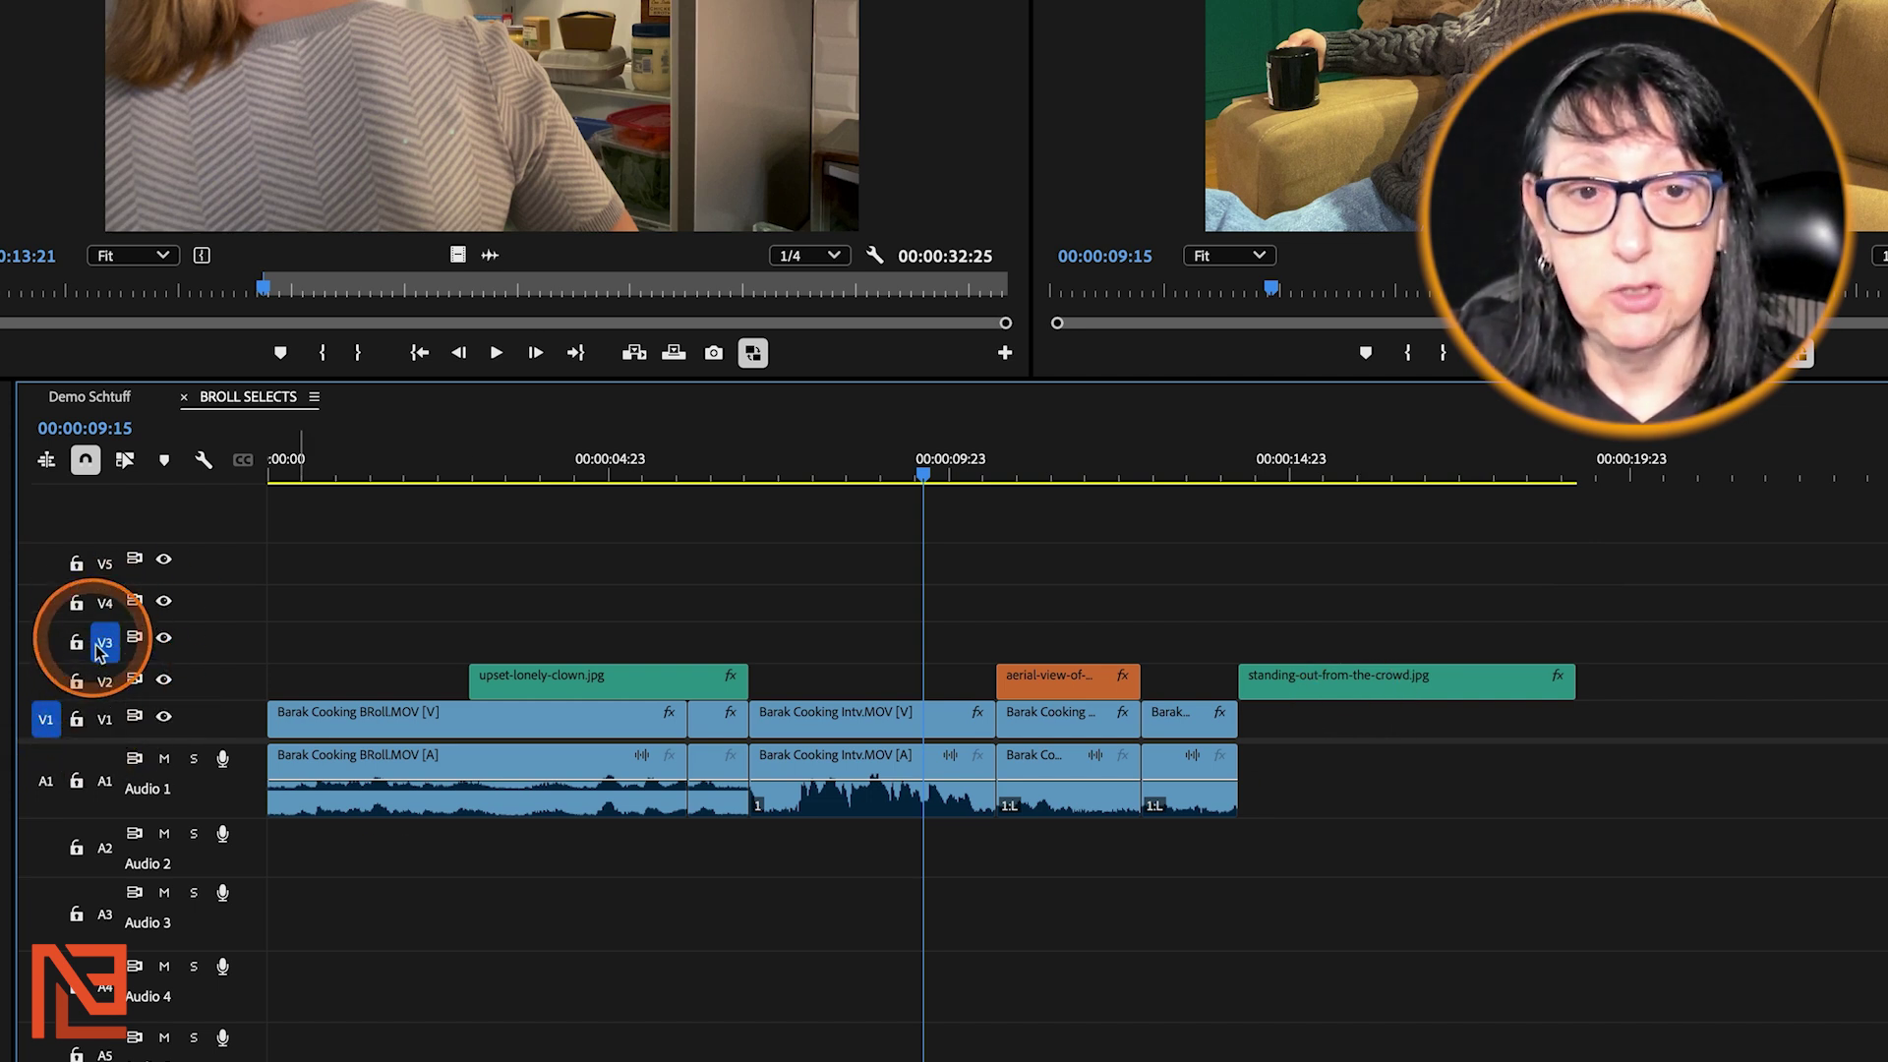
left_click(104, 642)
left_click(105, 719)
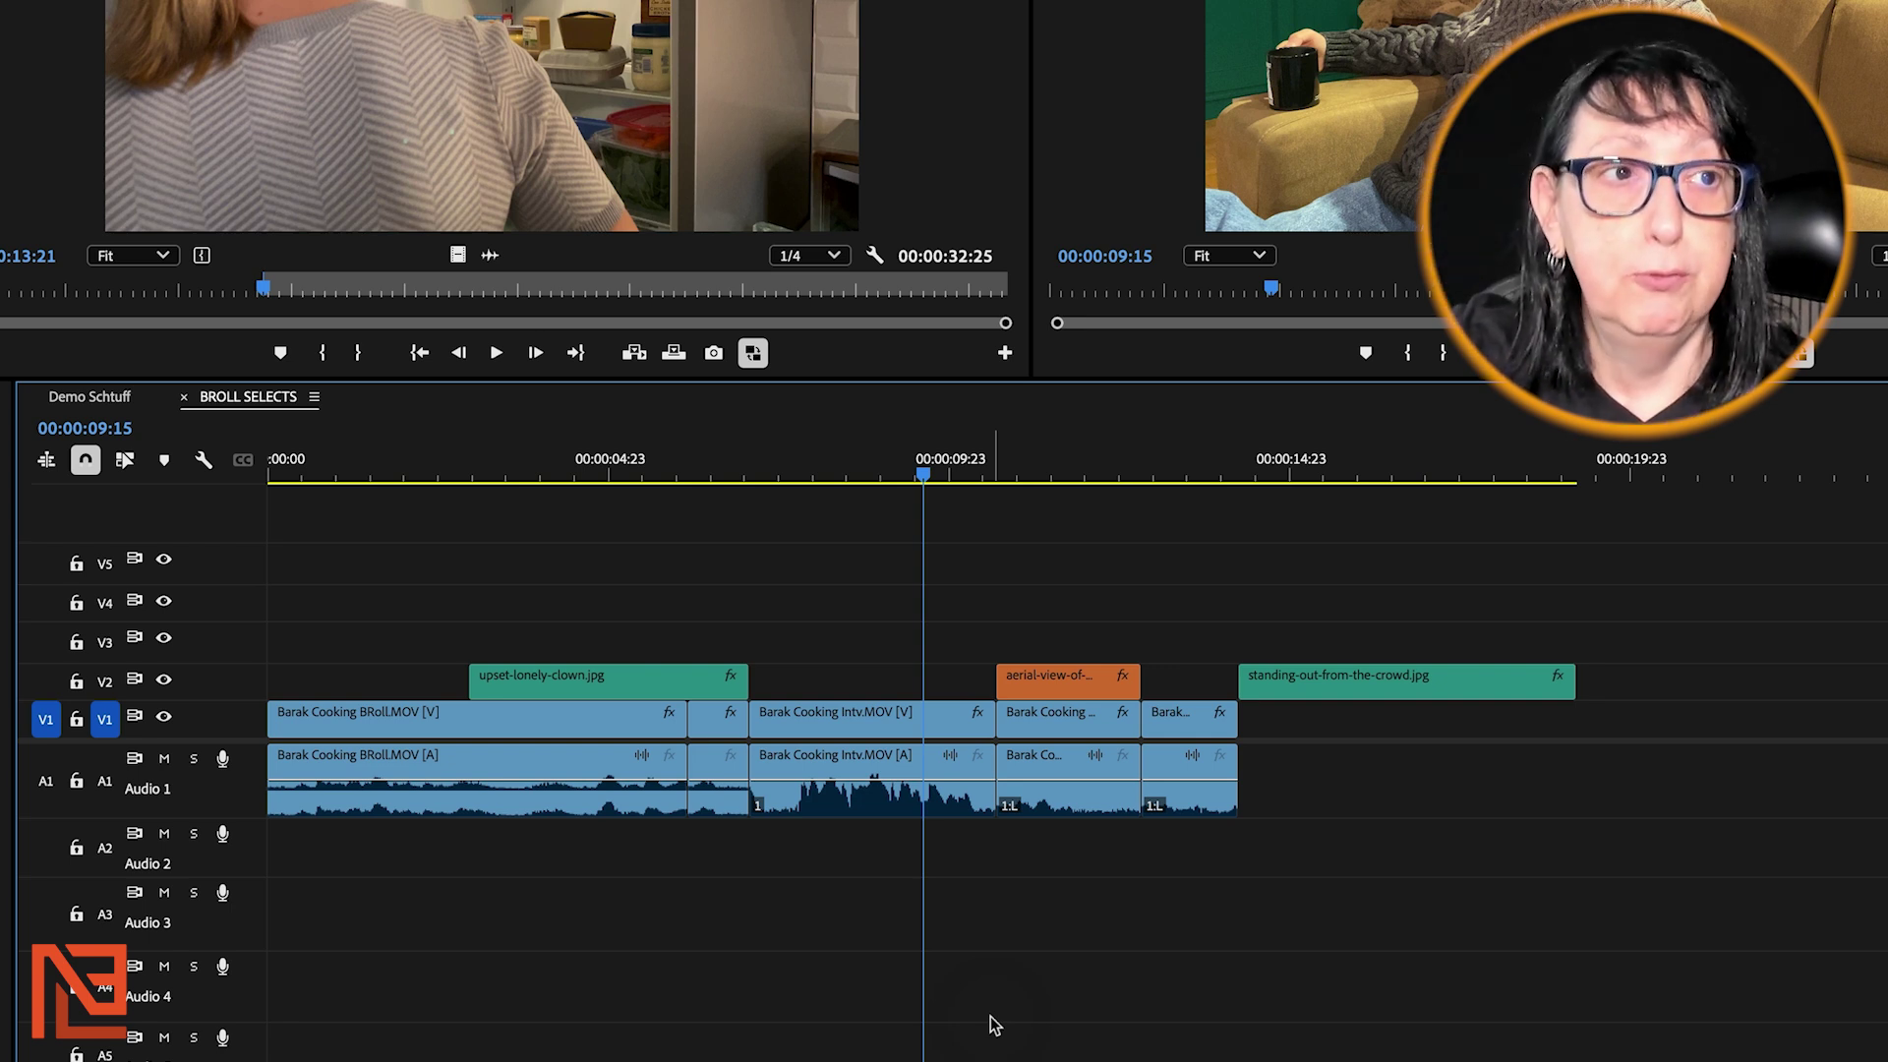
Ripple trim the end of the first Barak Cooking Intv.MOV clip to the playhead at 00:00:09:14, and undo the trim
left_click(923, 474)
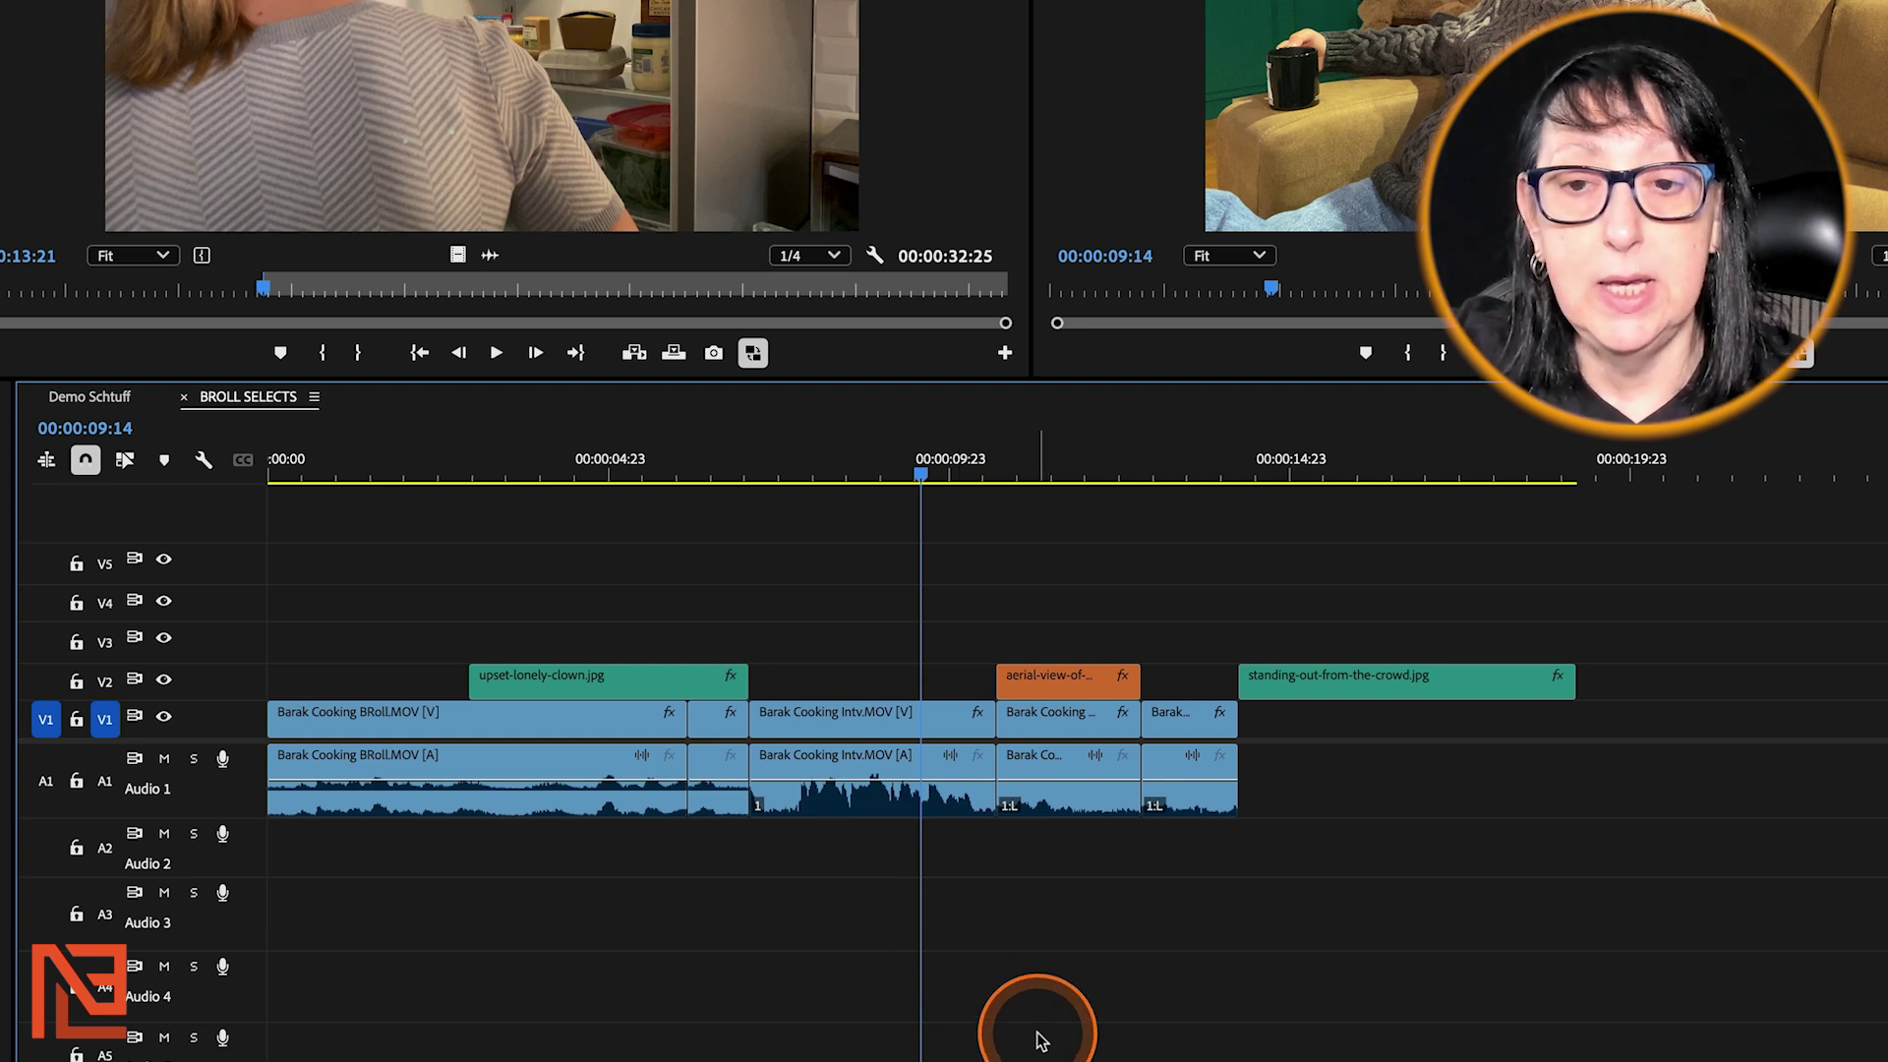
key("w")
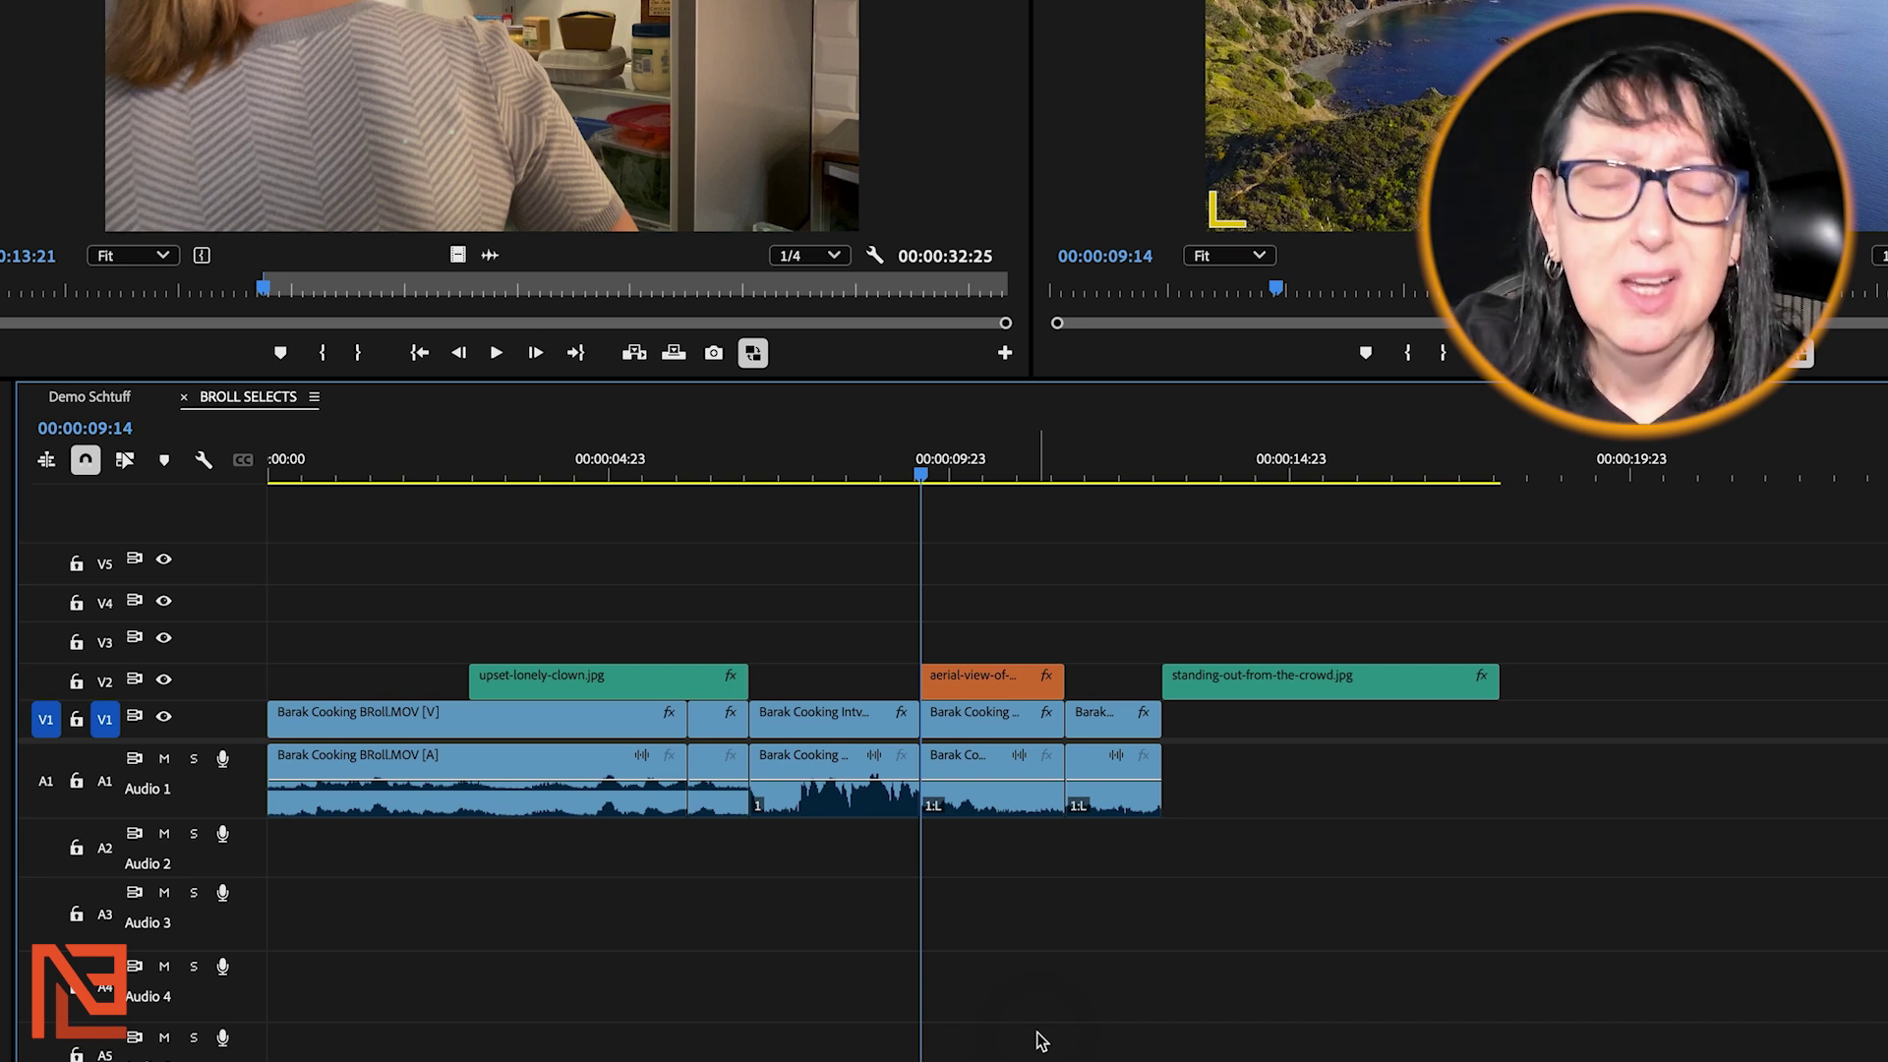
key("ctrl+z")
left_click(1040, 1040)
left_click(919, 475)
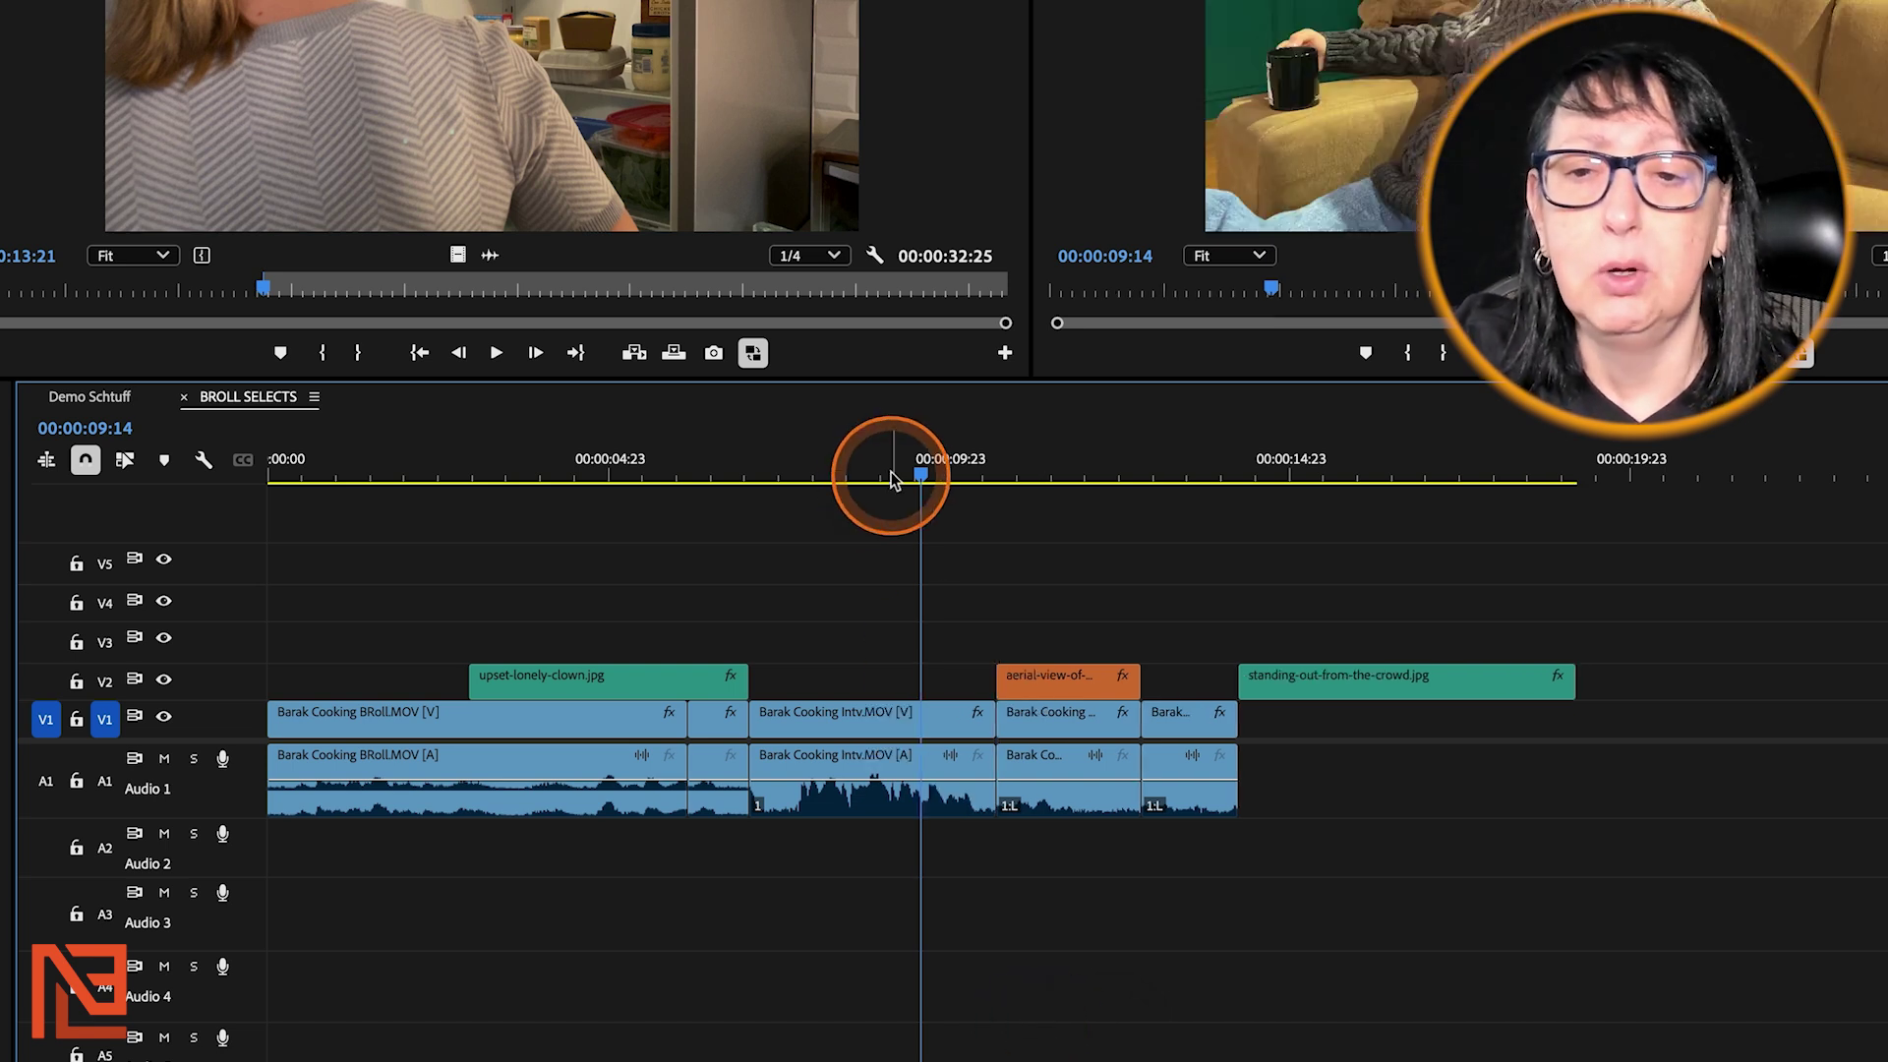
left_click(928, 883)
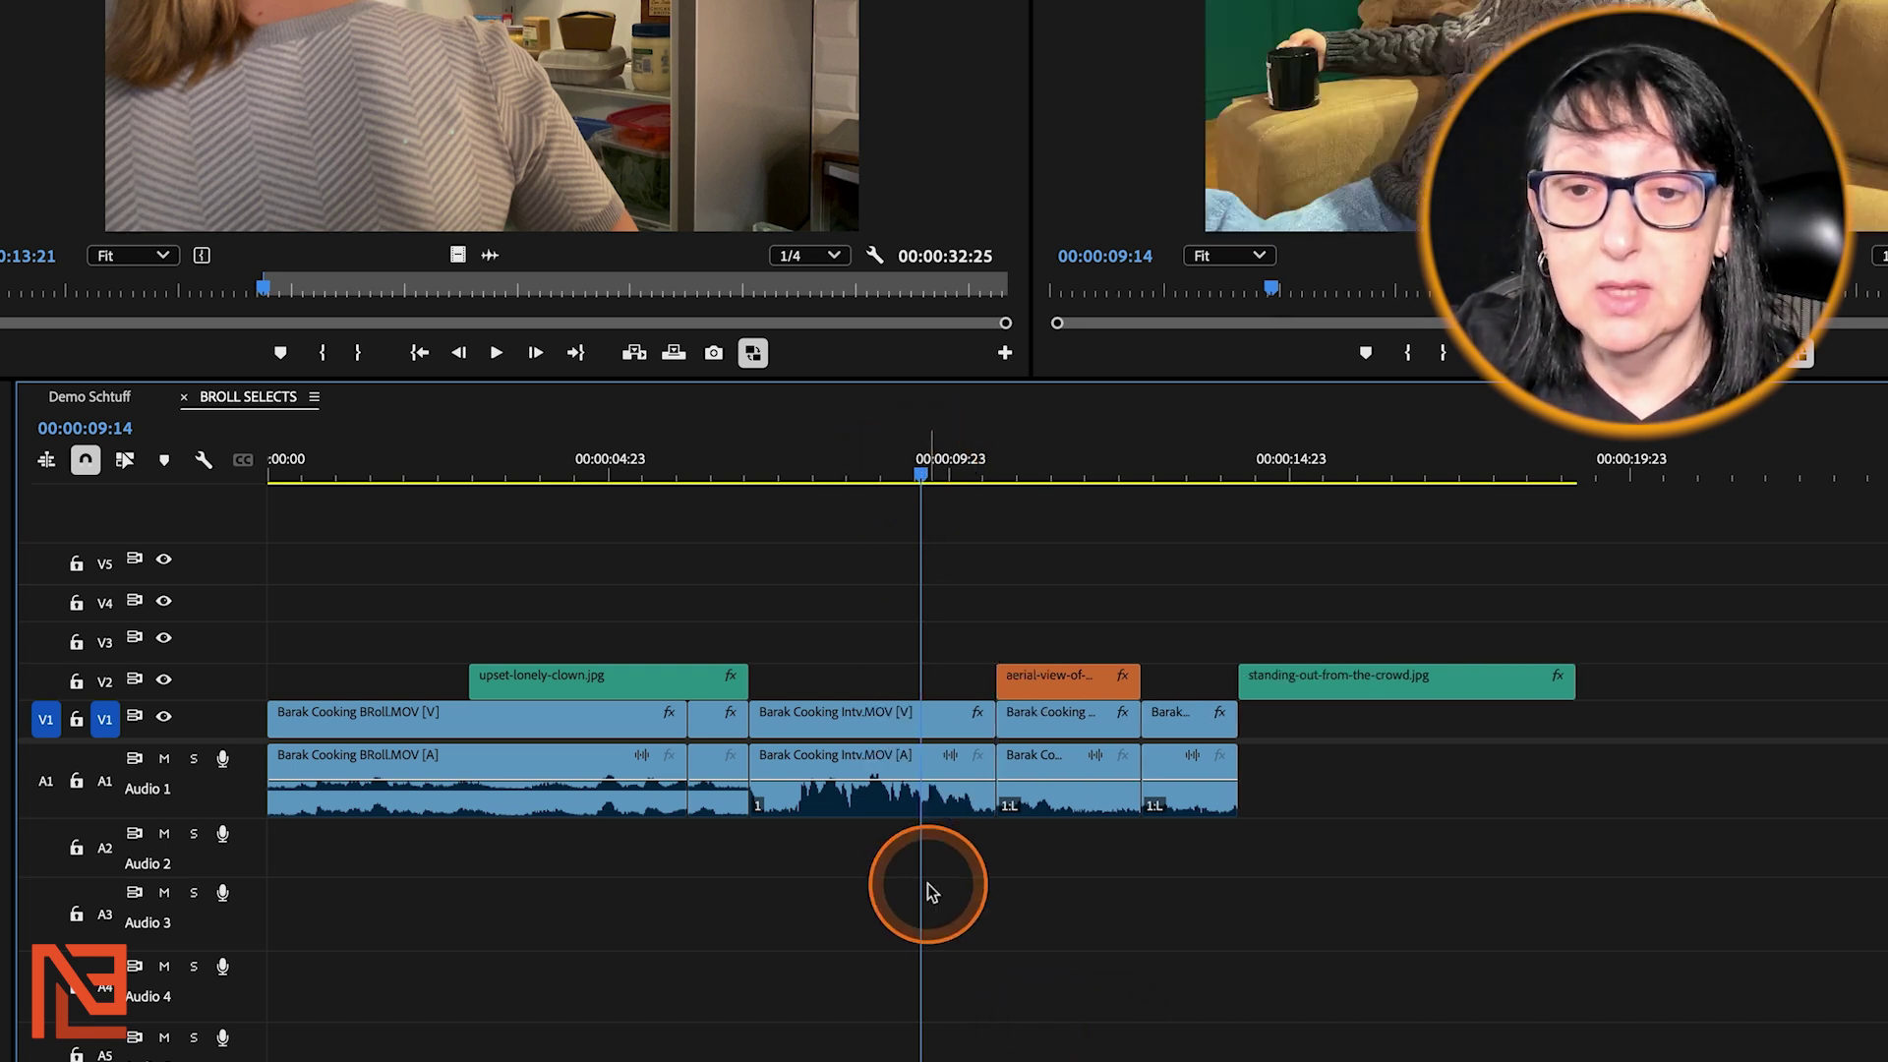
left_click(960, 801)
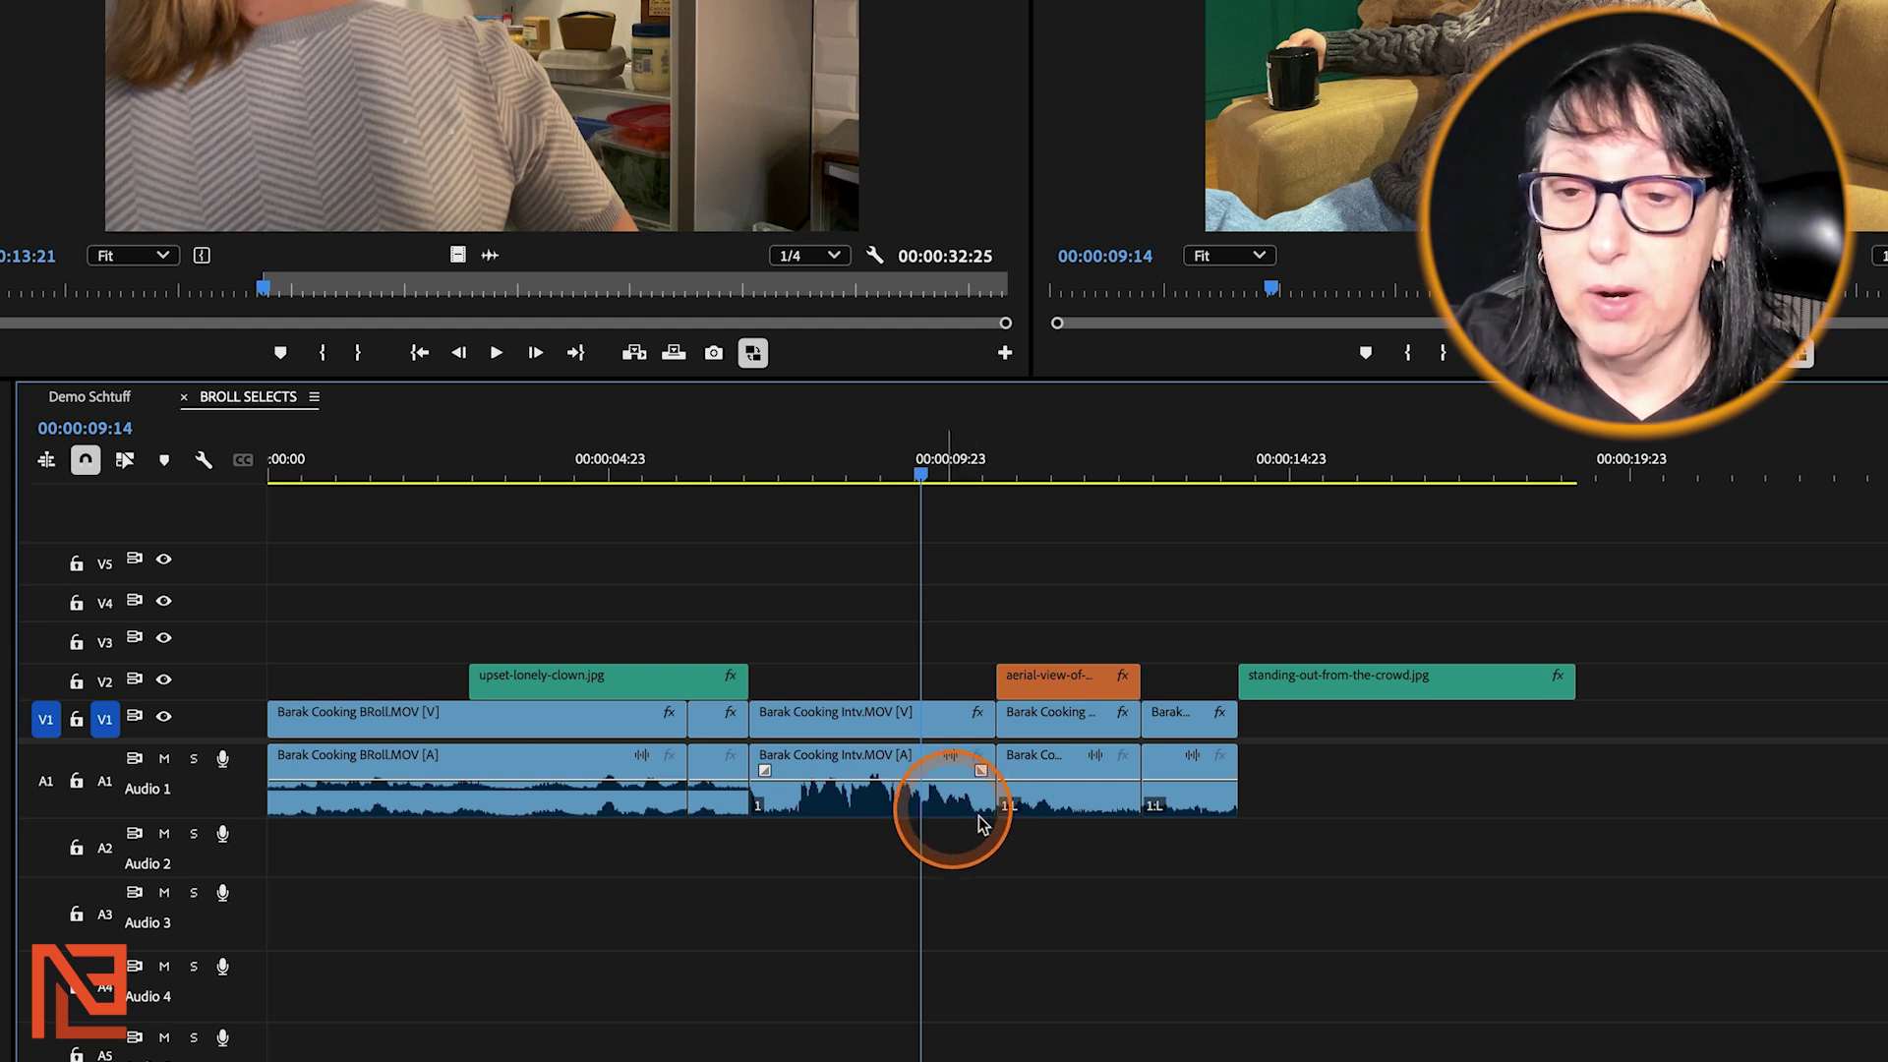
left_click(993, 802)
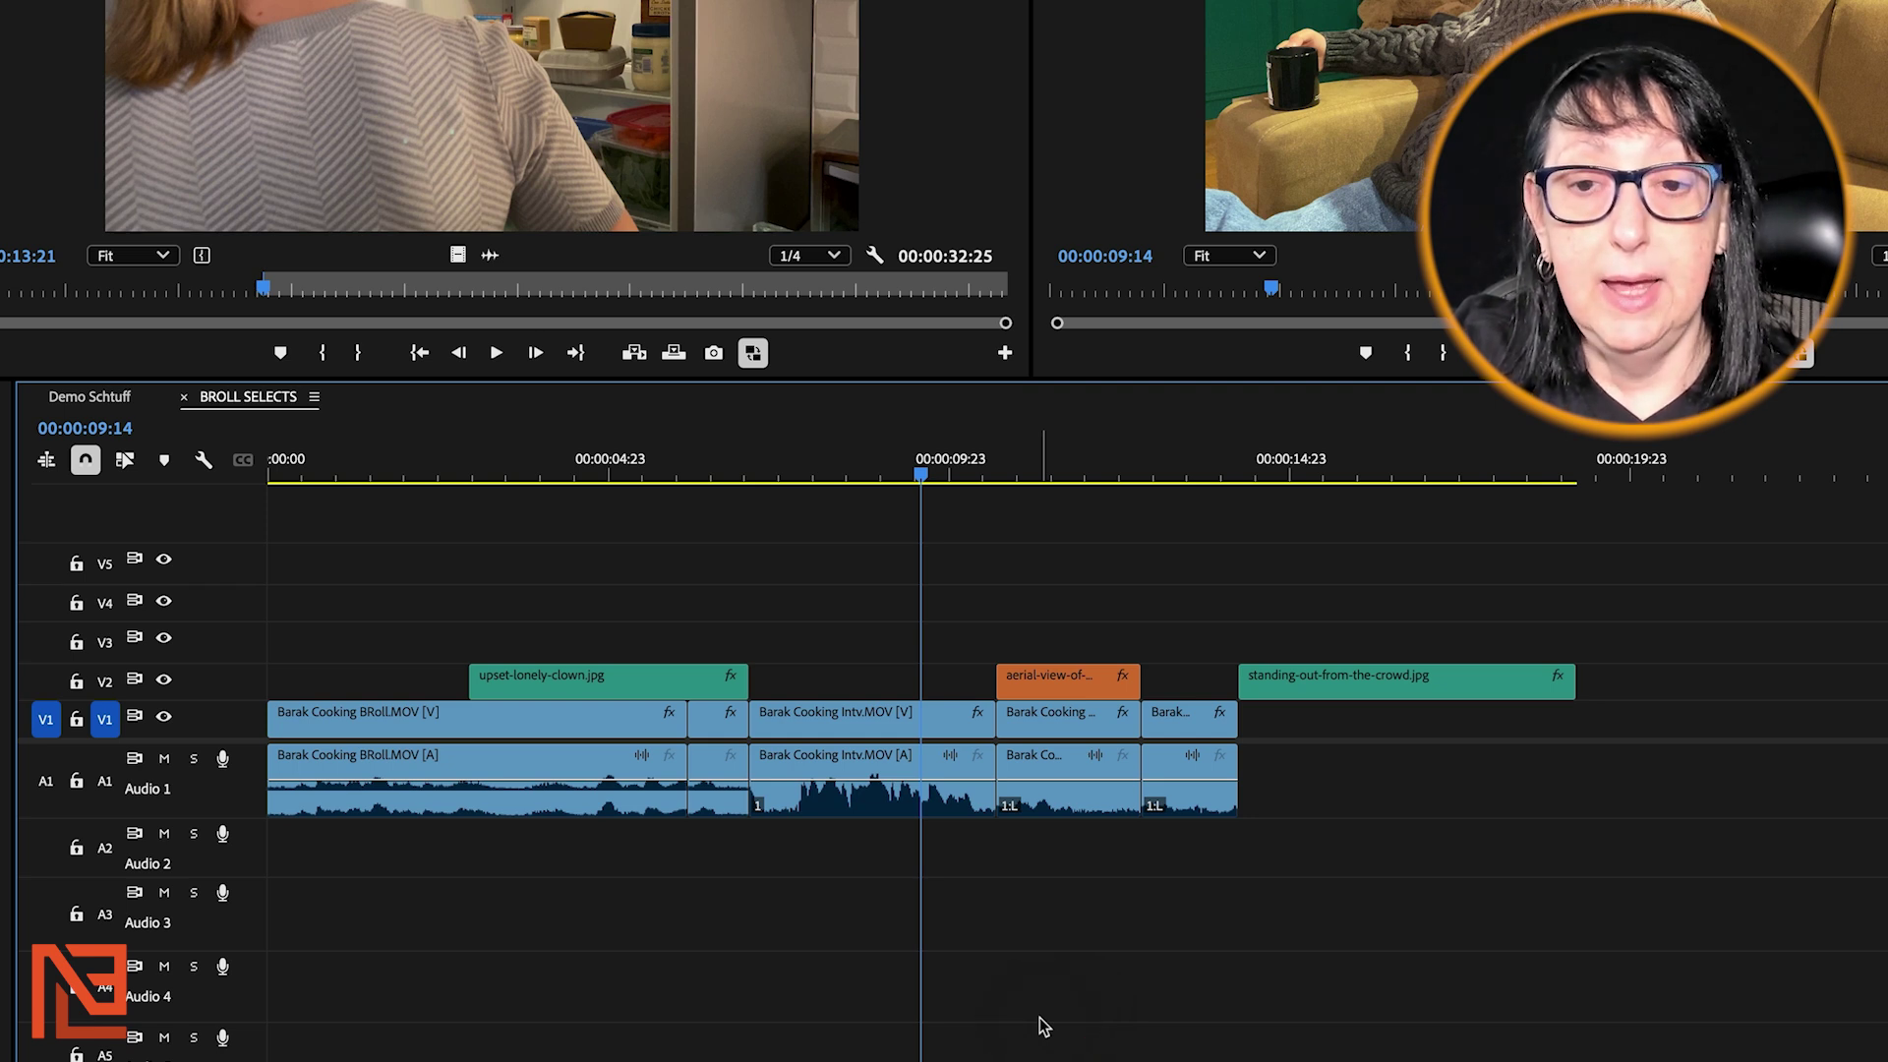
Ripple trim the start of the first Barak Cooking Intv.MOV clip to the playhead at 00:00:09:14, and undo the trim
key("q")
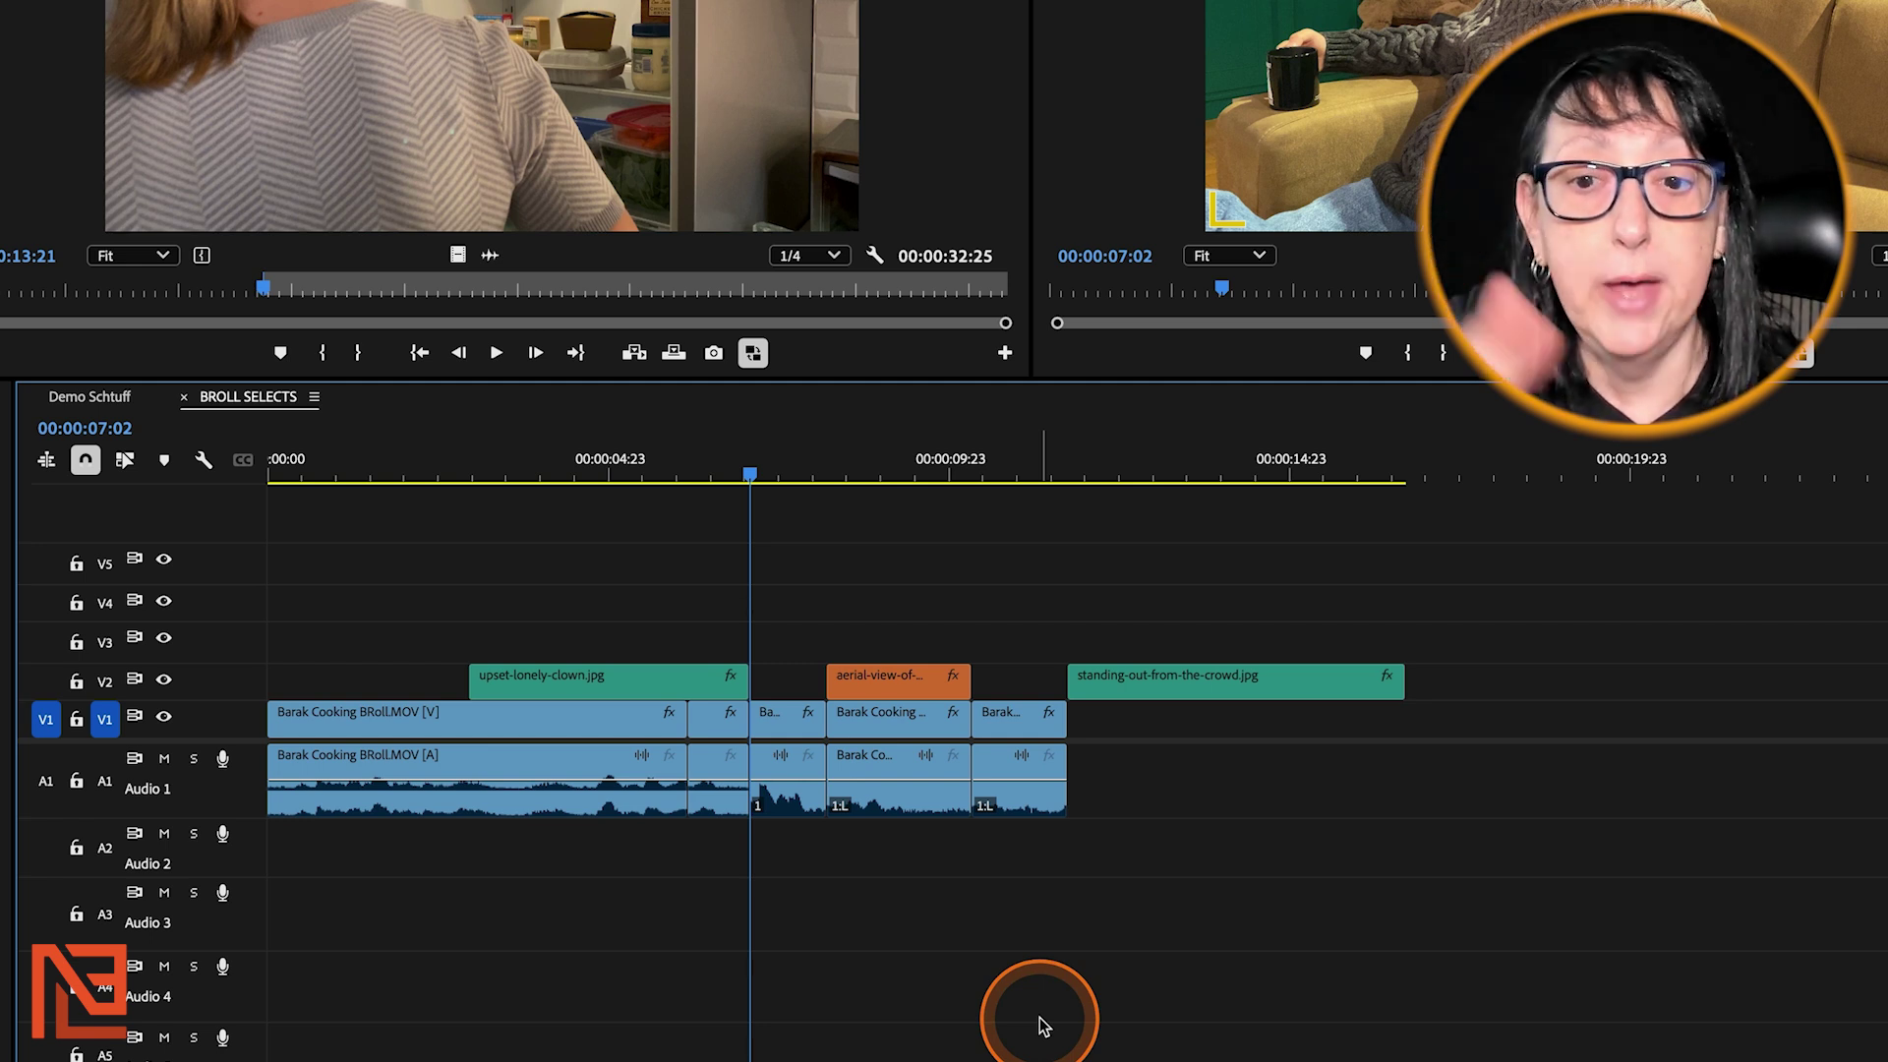
key("ctrl+z")
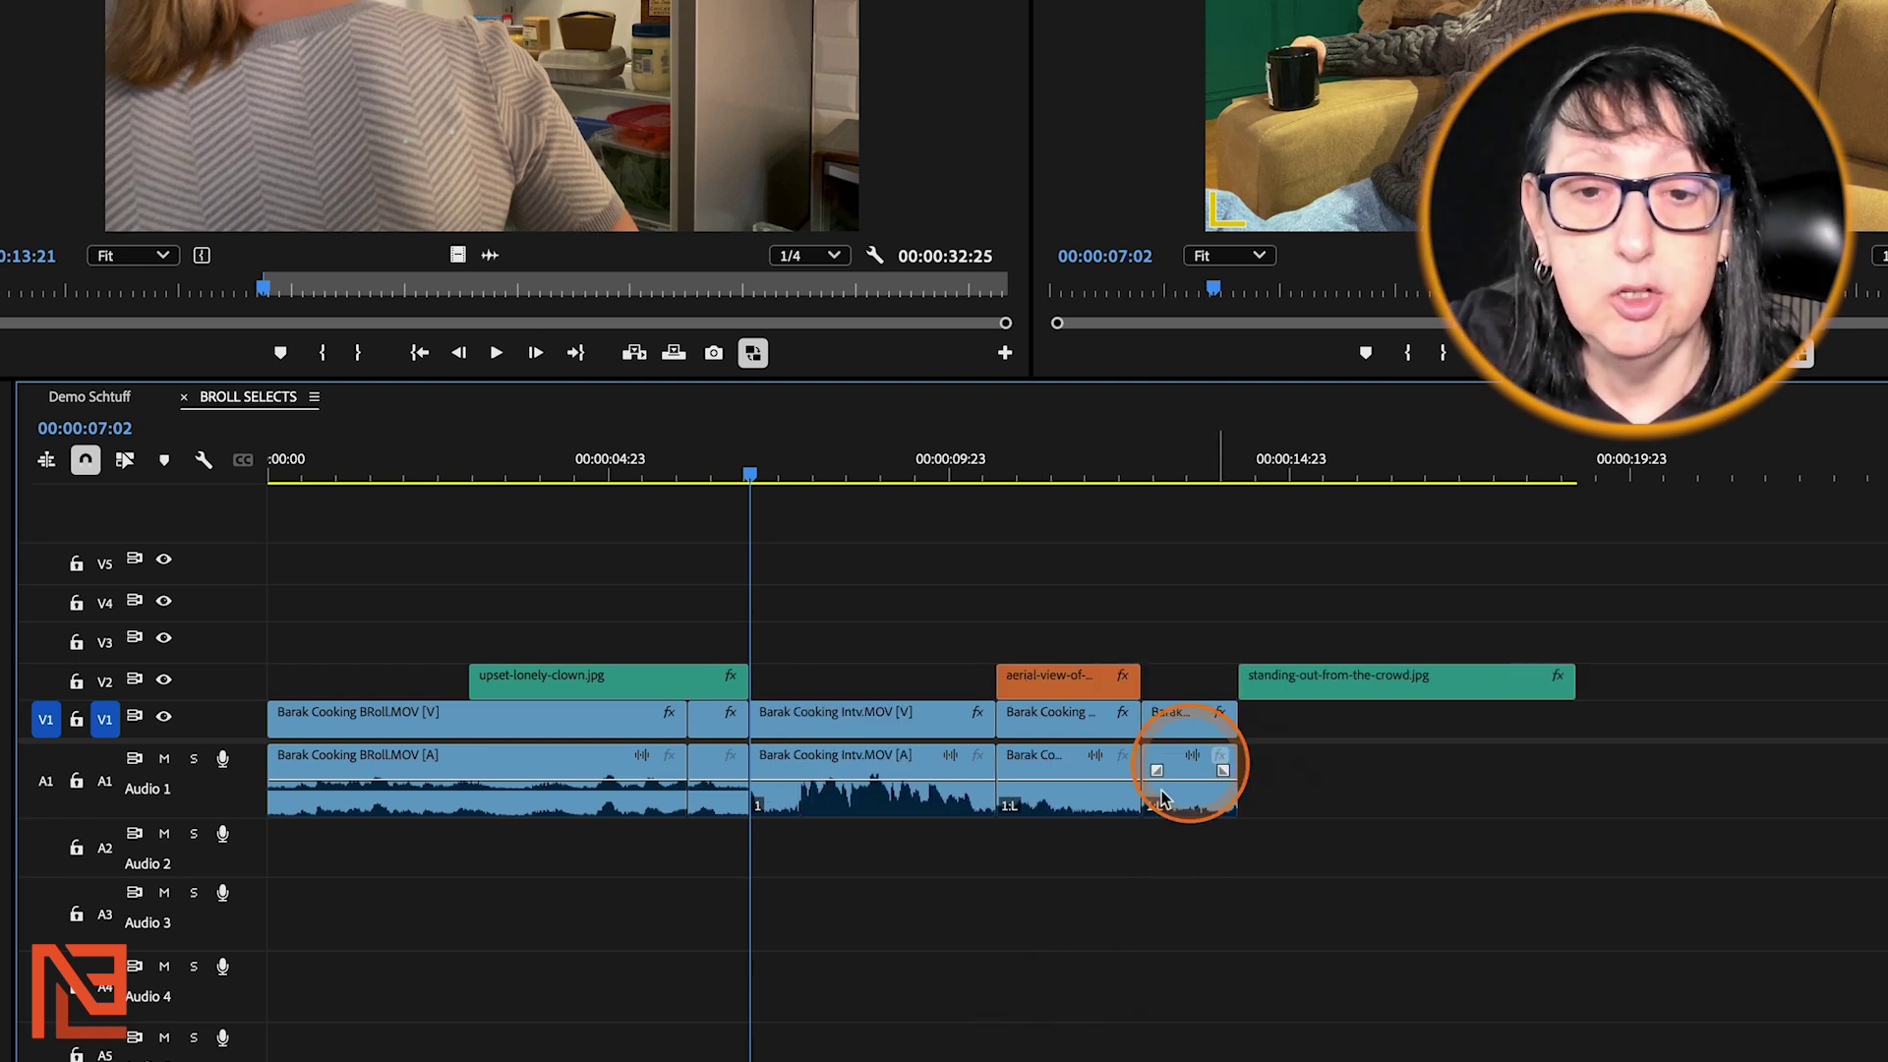
With V1 targeted, ripple trim the end of the first Barak Cooking BRoll.MOV clip to 00:00:04:13, mark the clip after it, and undo both
left_click(636, 470)
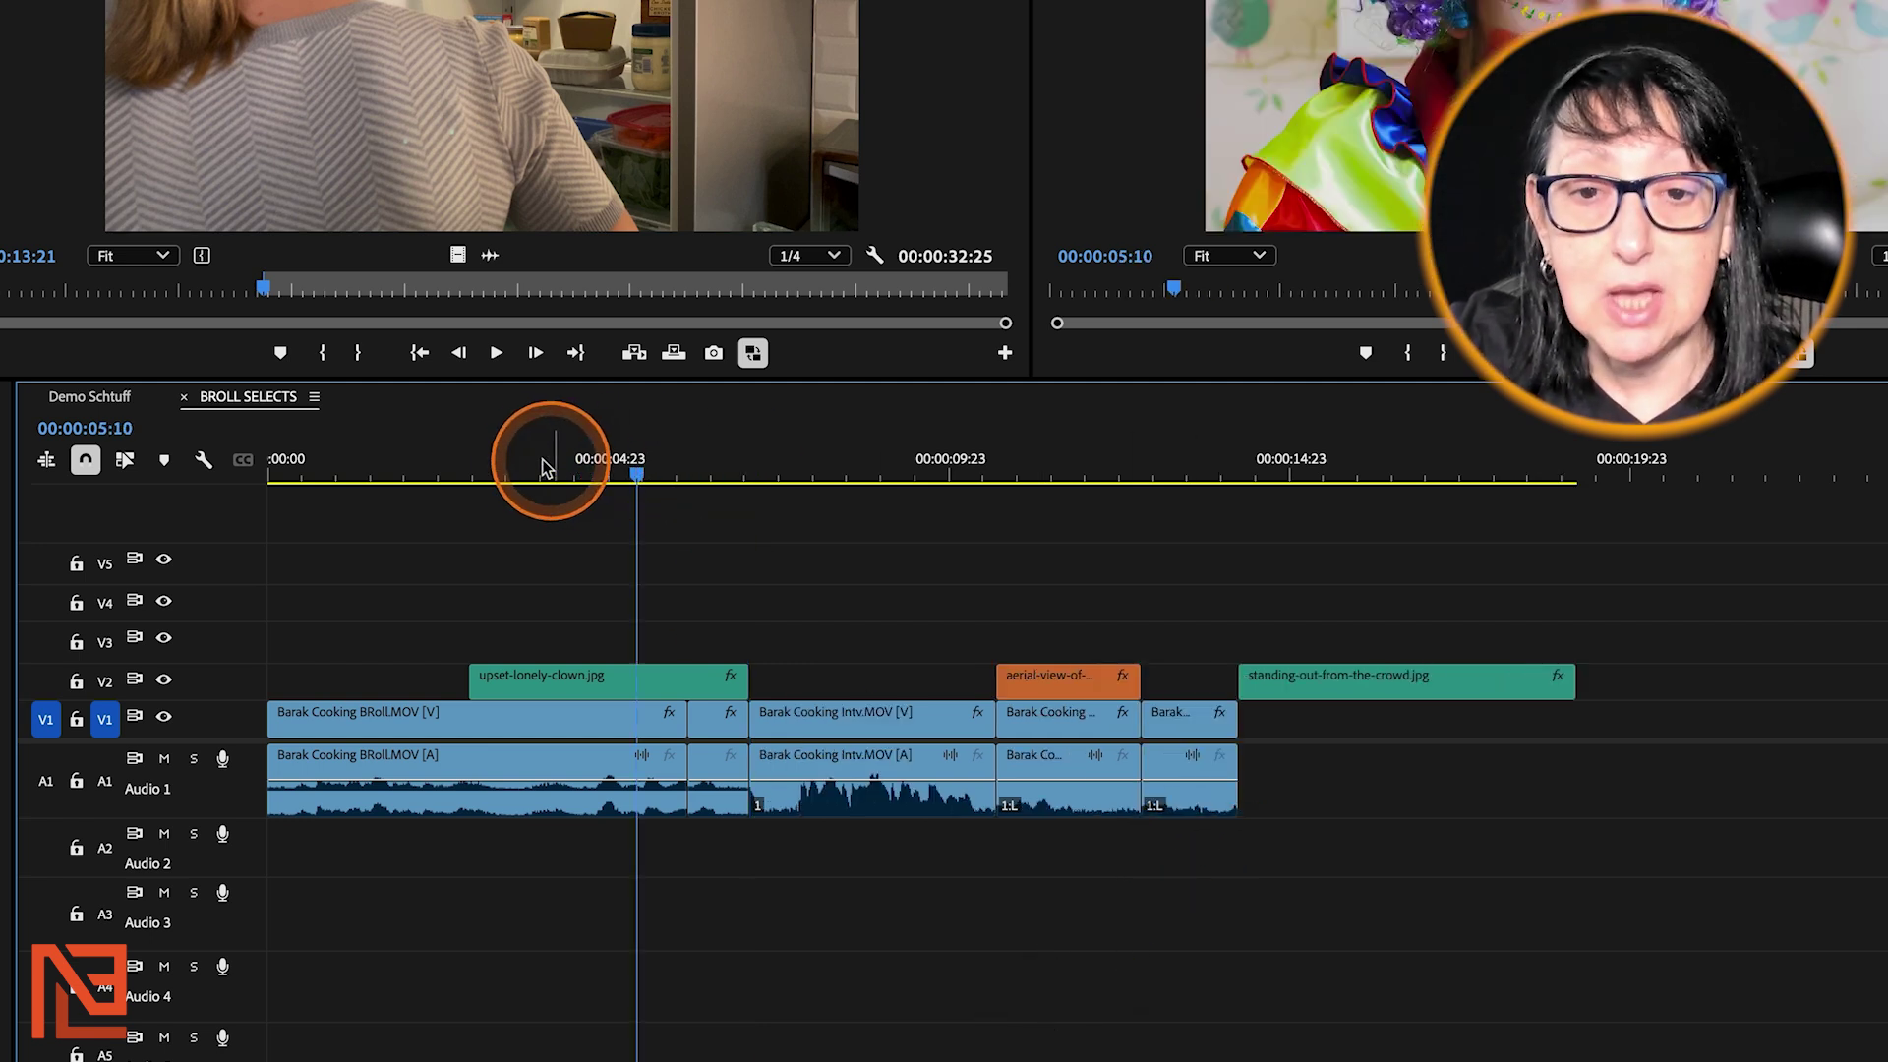
left_click(606, 470)
left_click_drag(635, 467, 580, 499)
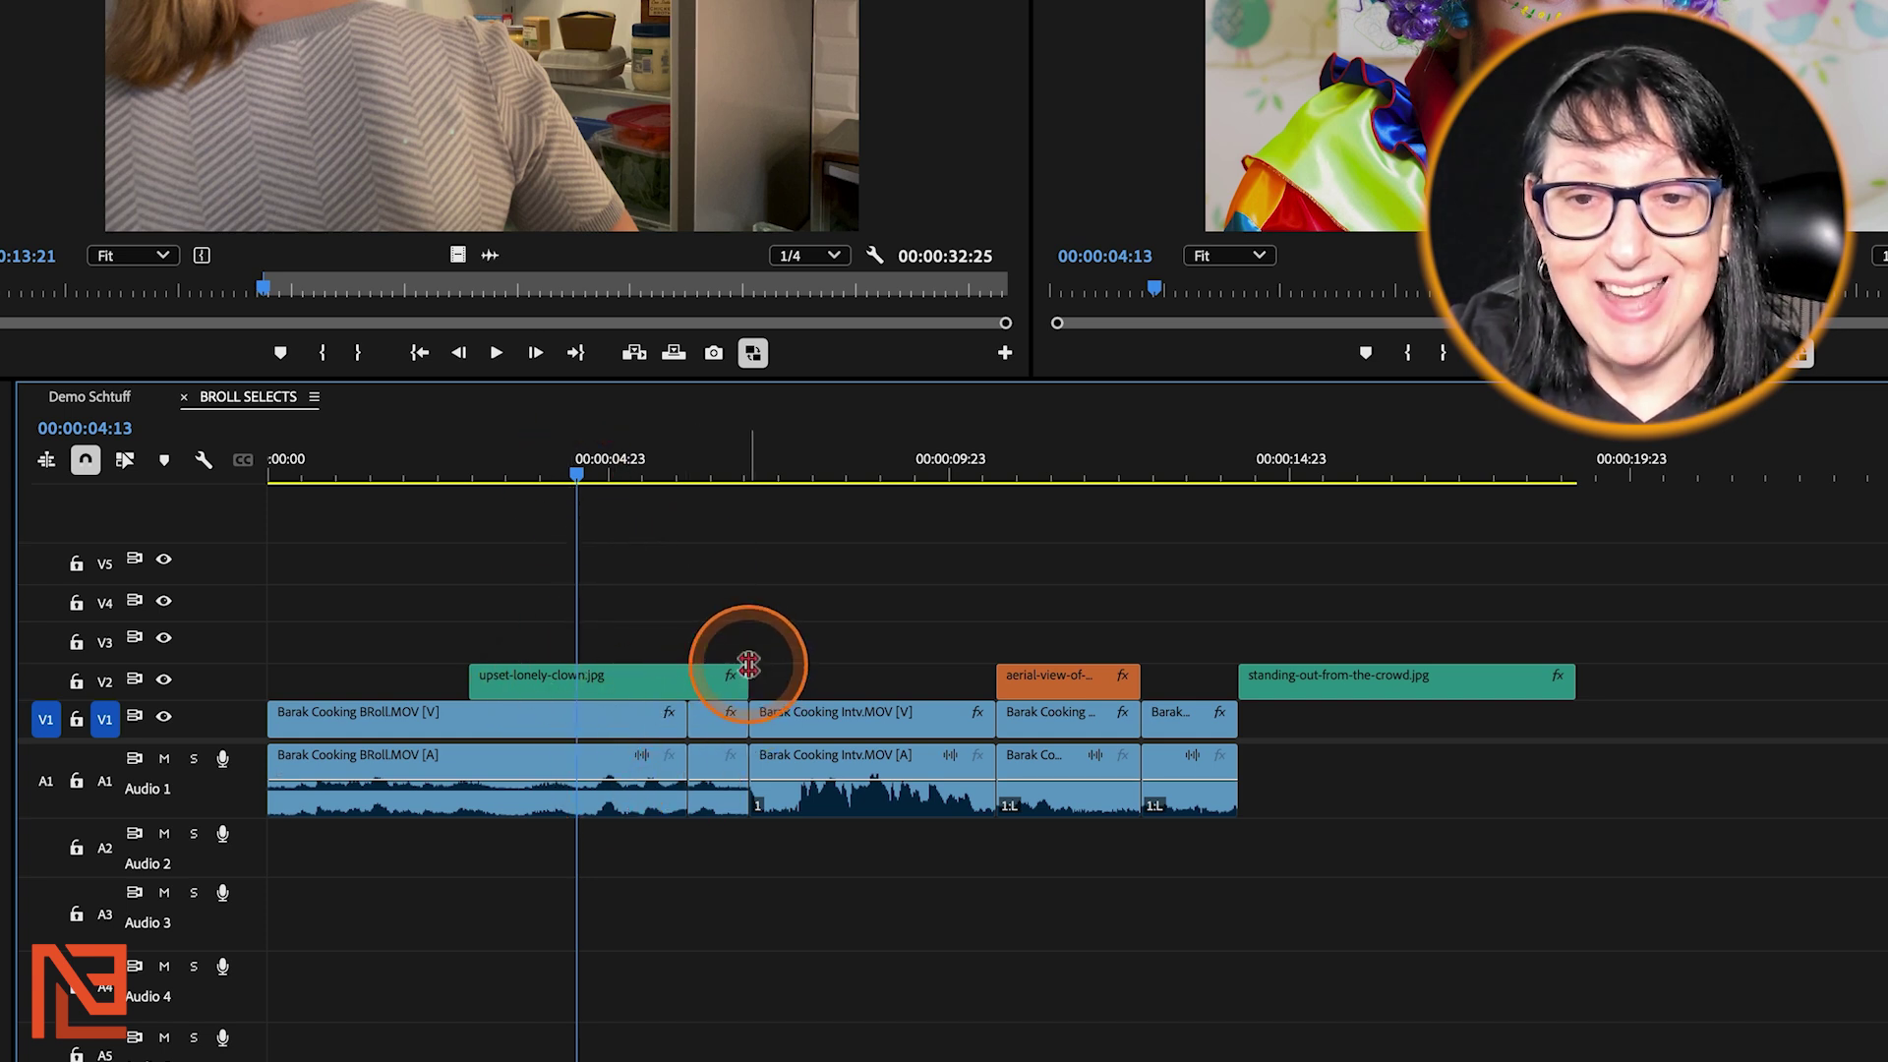
left_click(106, 721)
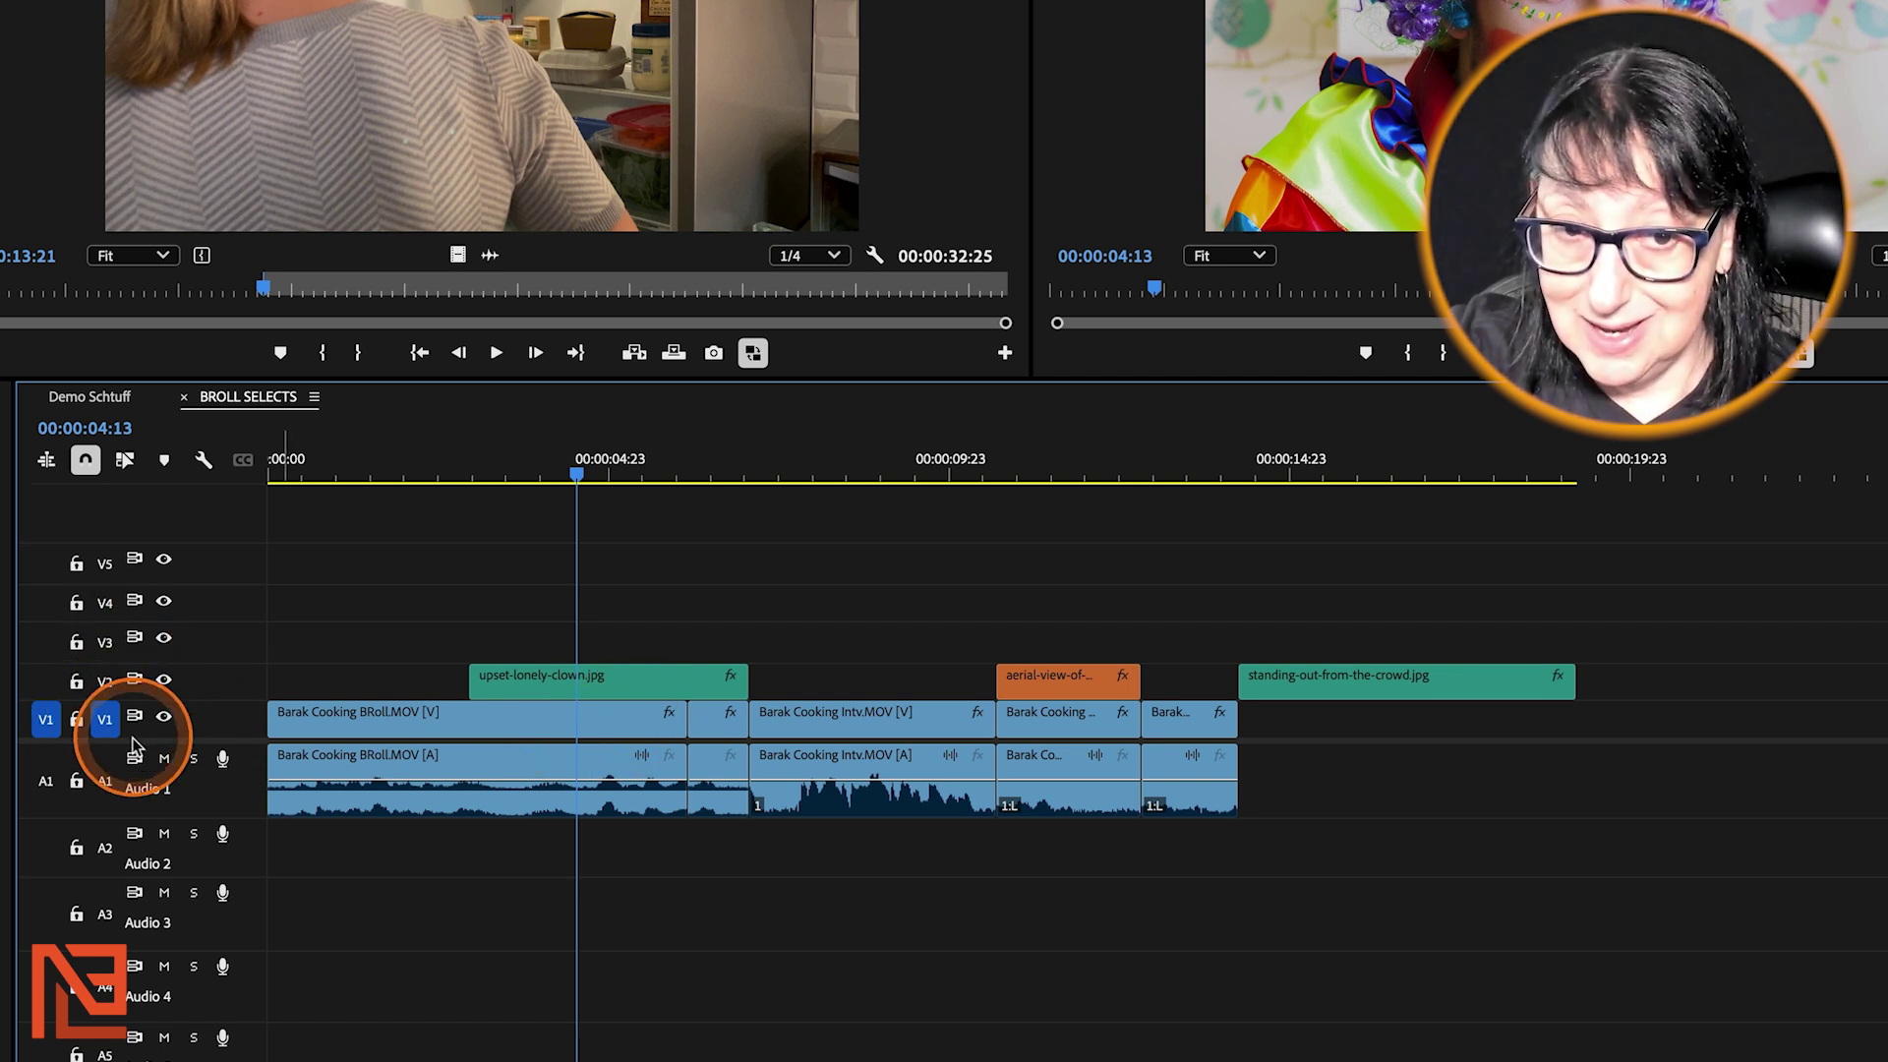
mouse_move(672, 773)
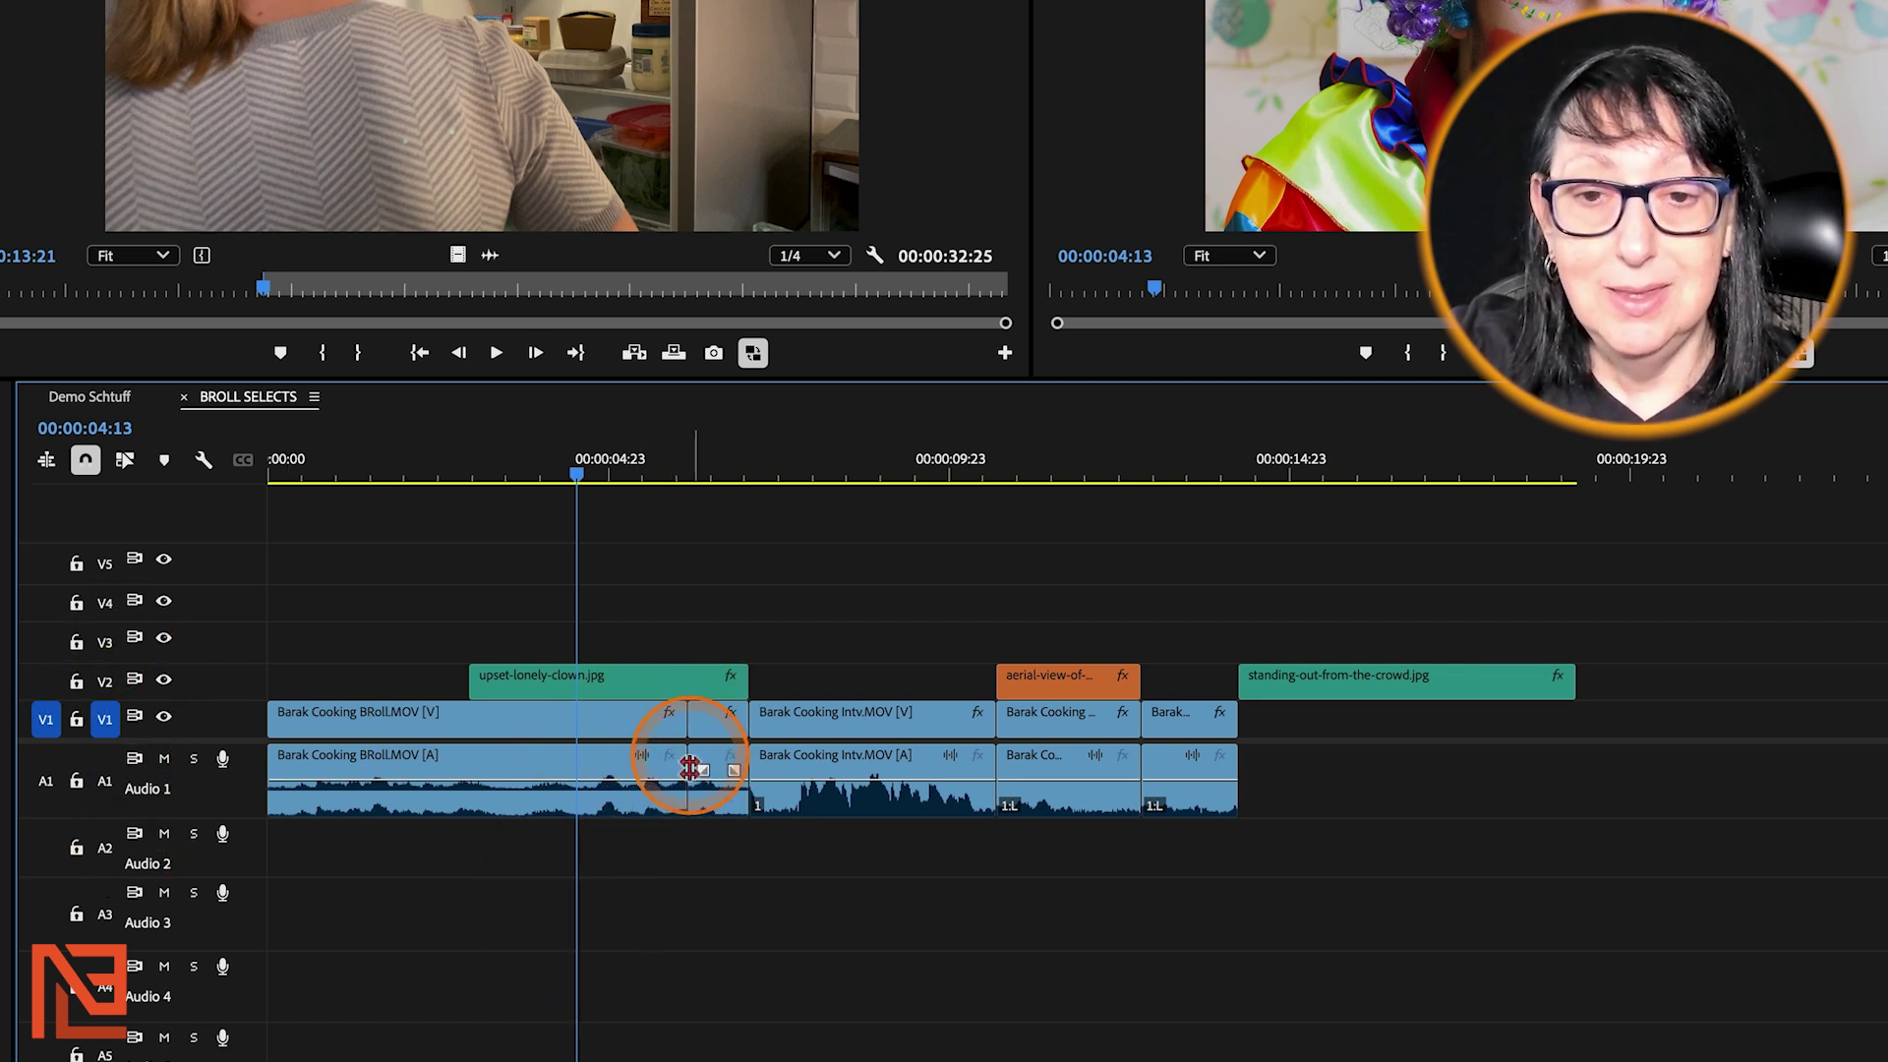
key("w")
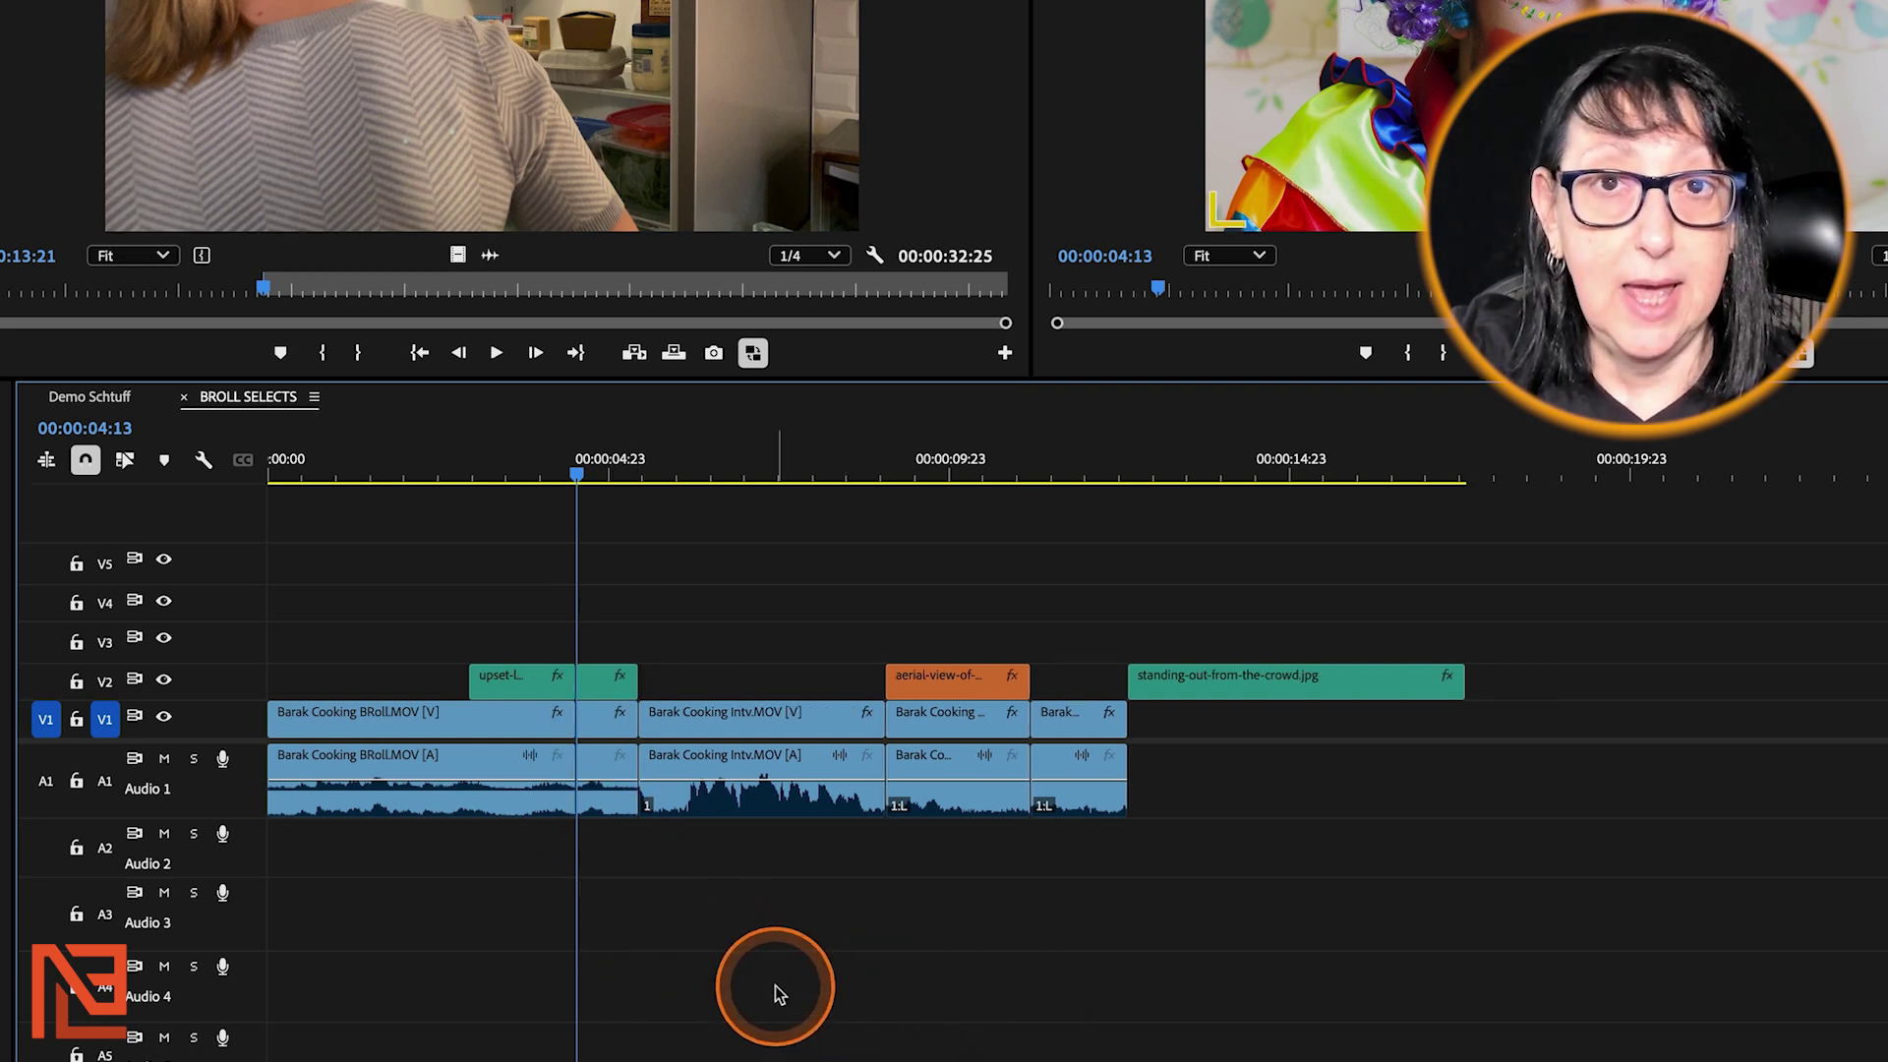
key("x")
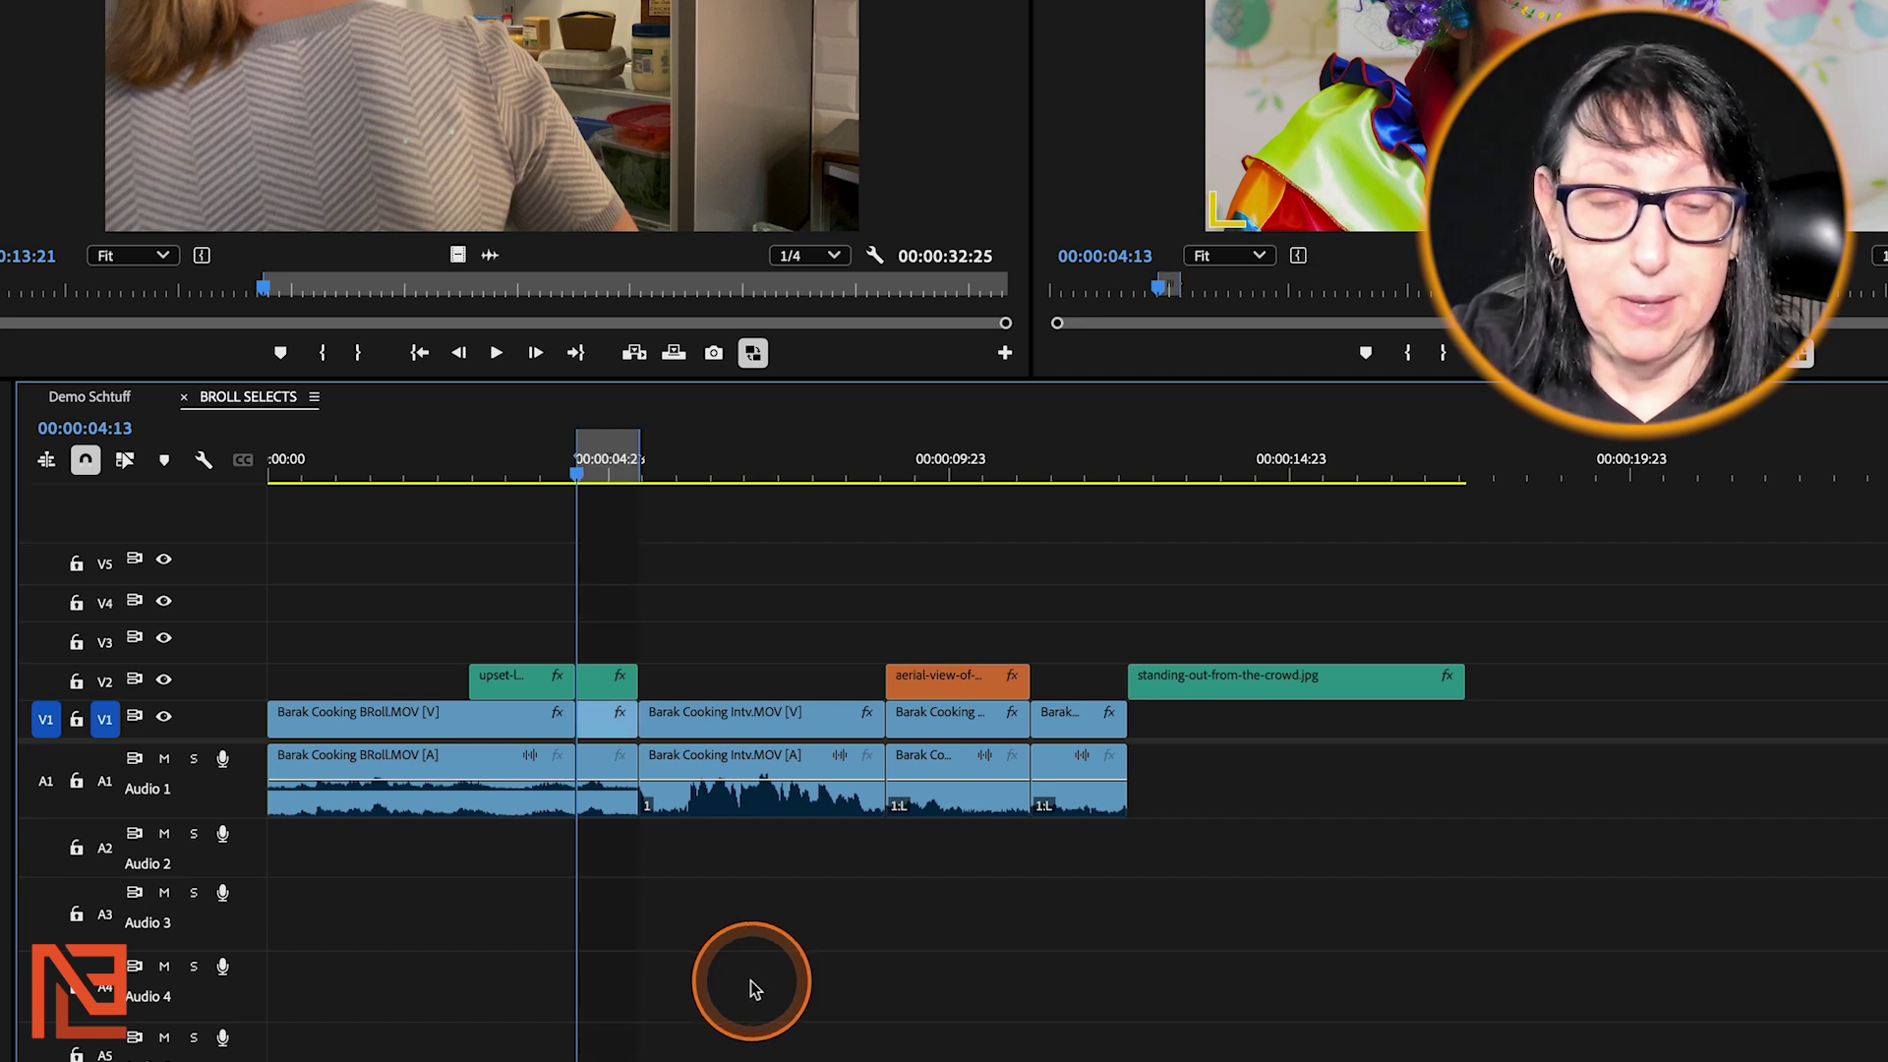
key("ctrl+z")
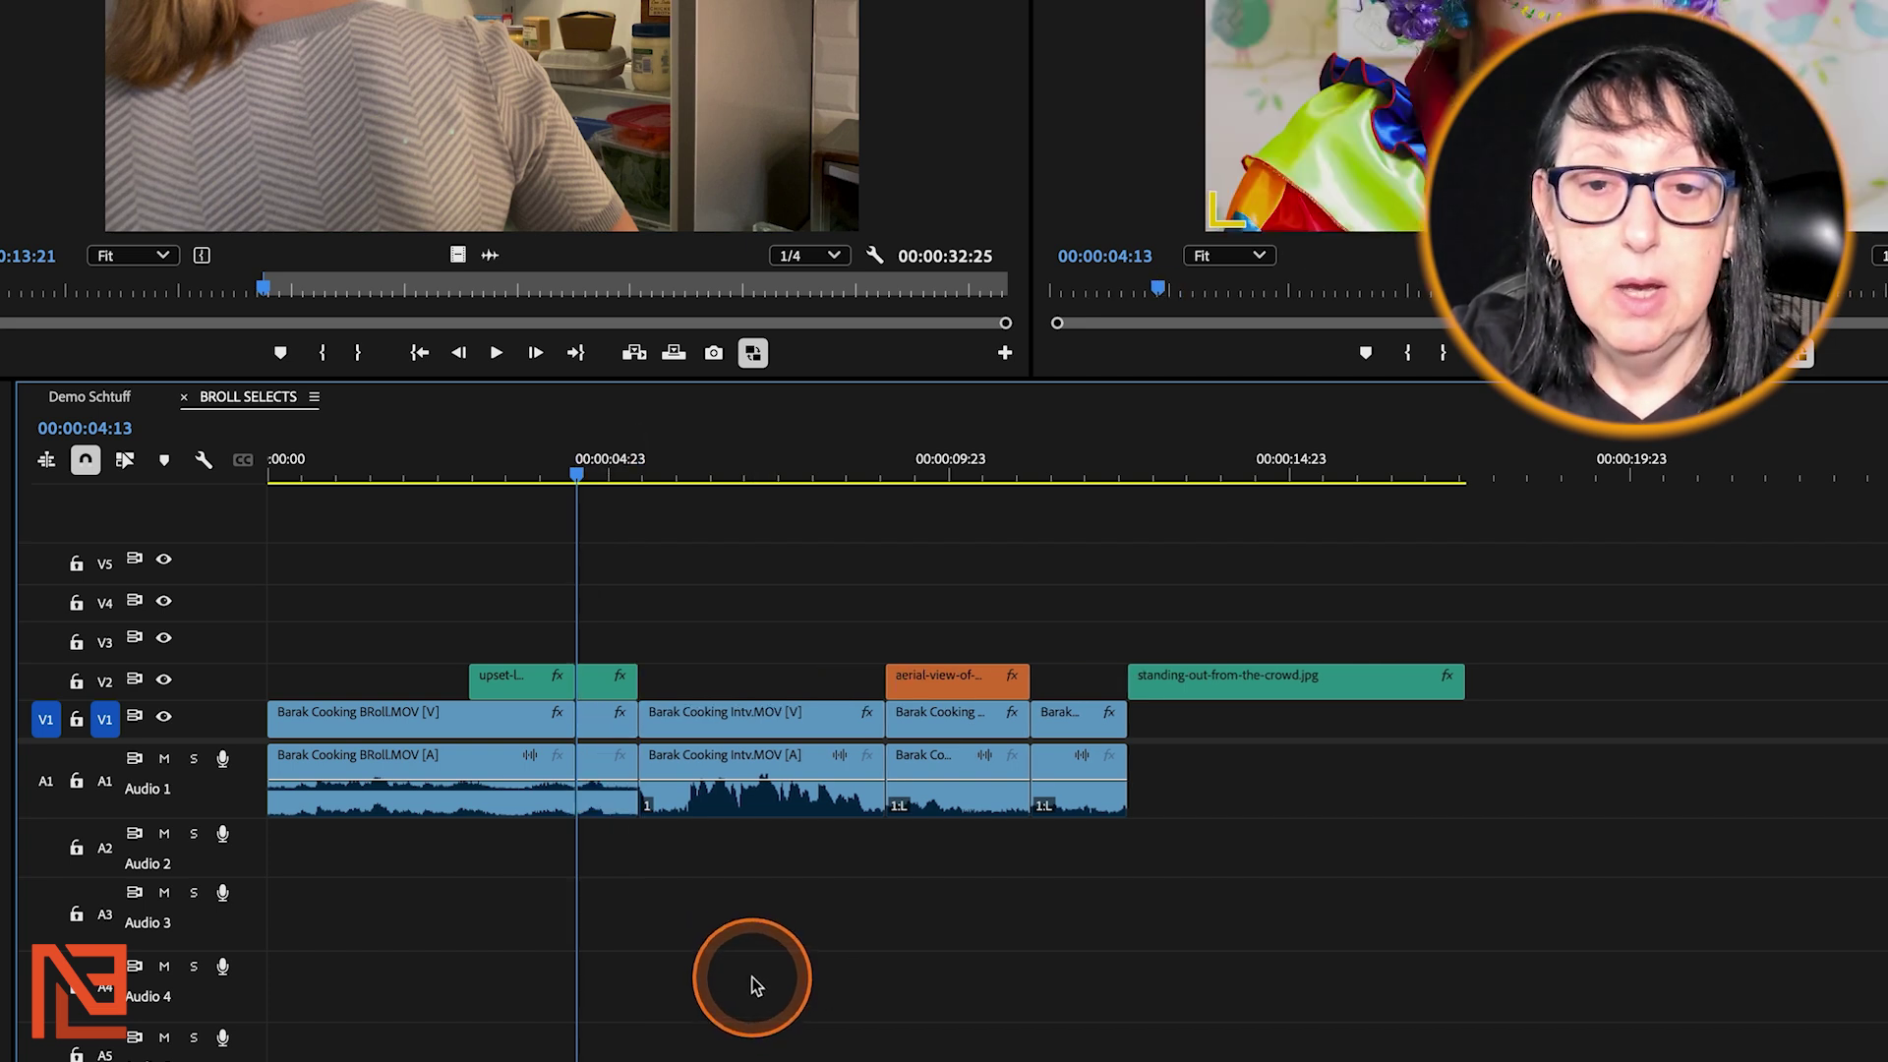
key("ctrl+z")
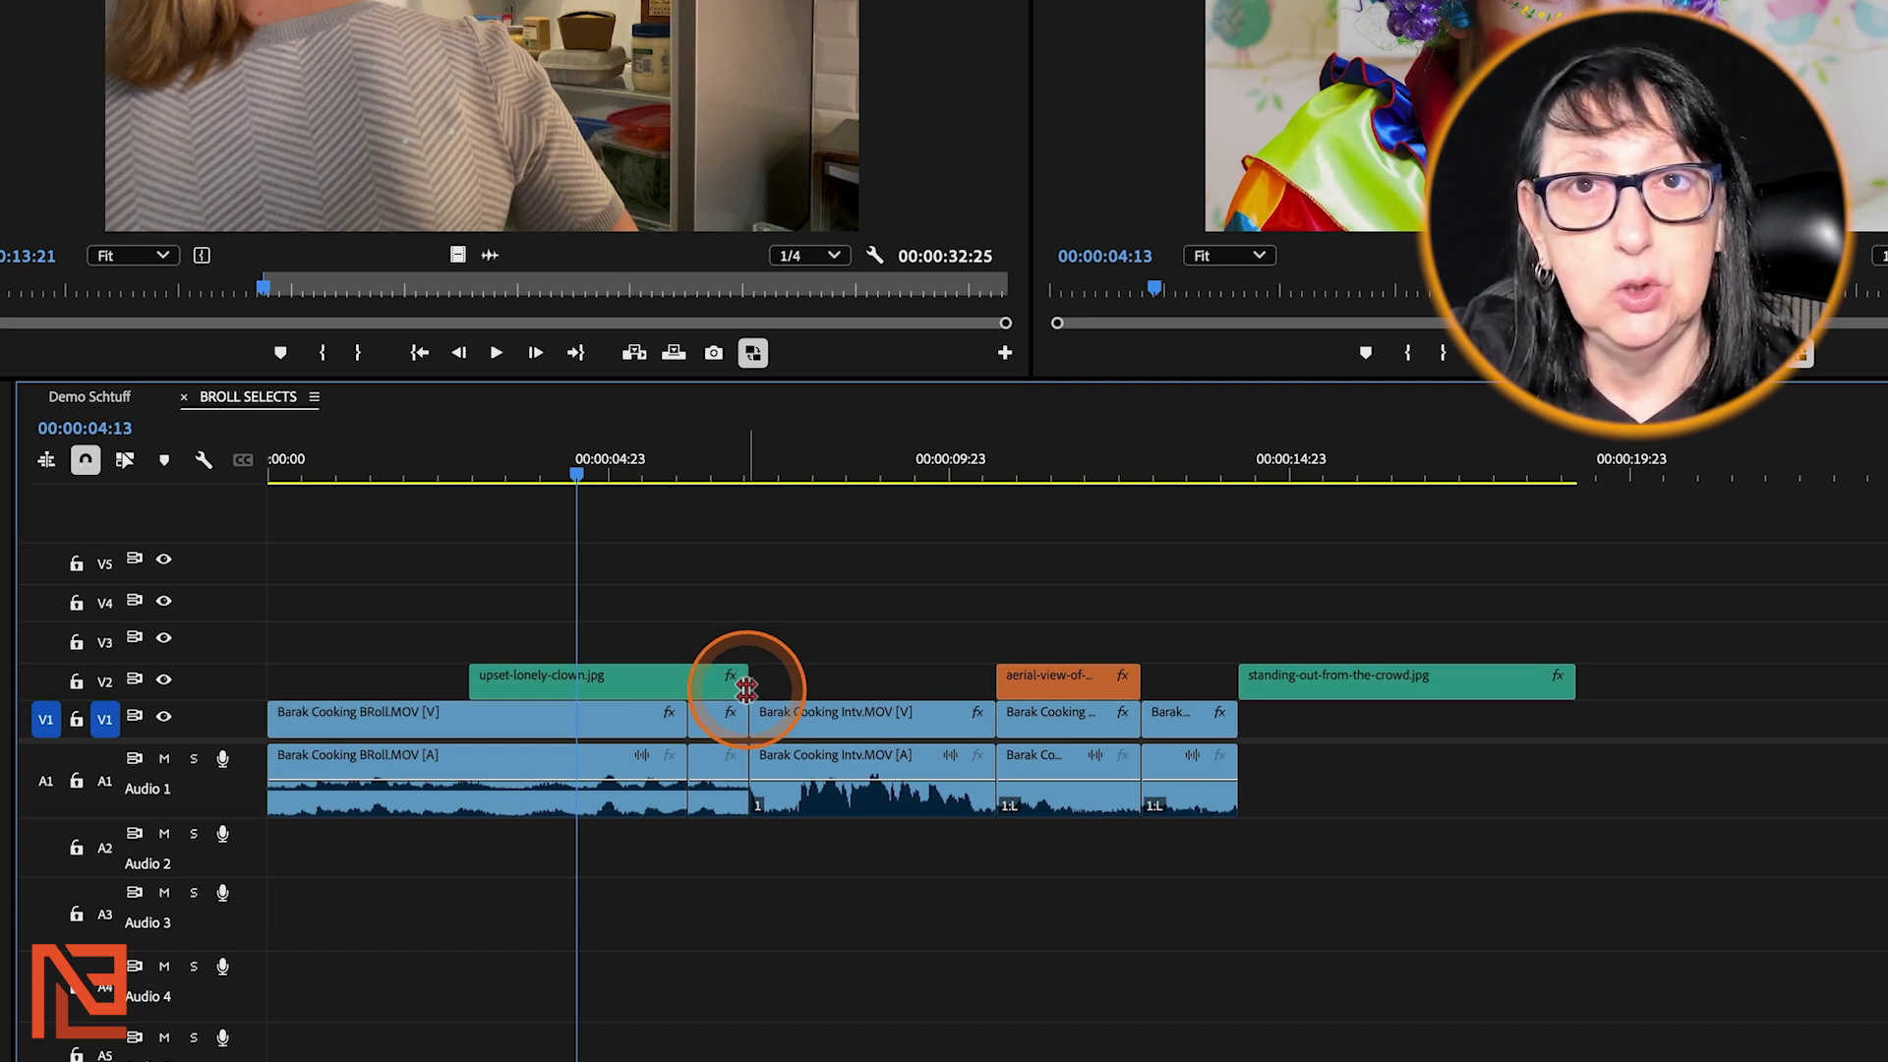
Target V2 instead of V1, ripple trim the end of upset-lonely-clown.jpg to the playhead at 00:00:04:13, and undo the trim
left_click(105, 682)
left_click(106, 719)
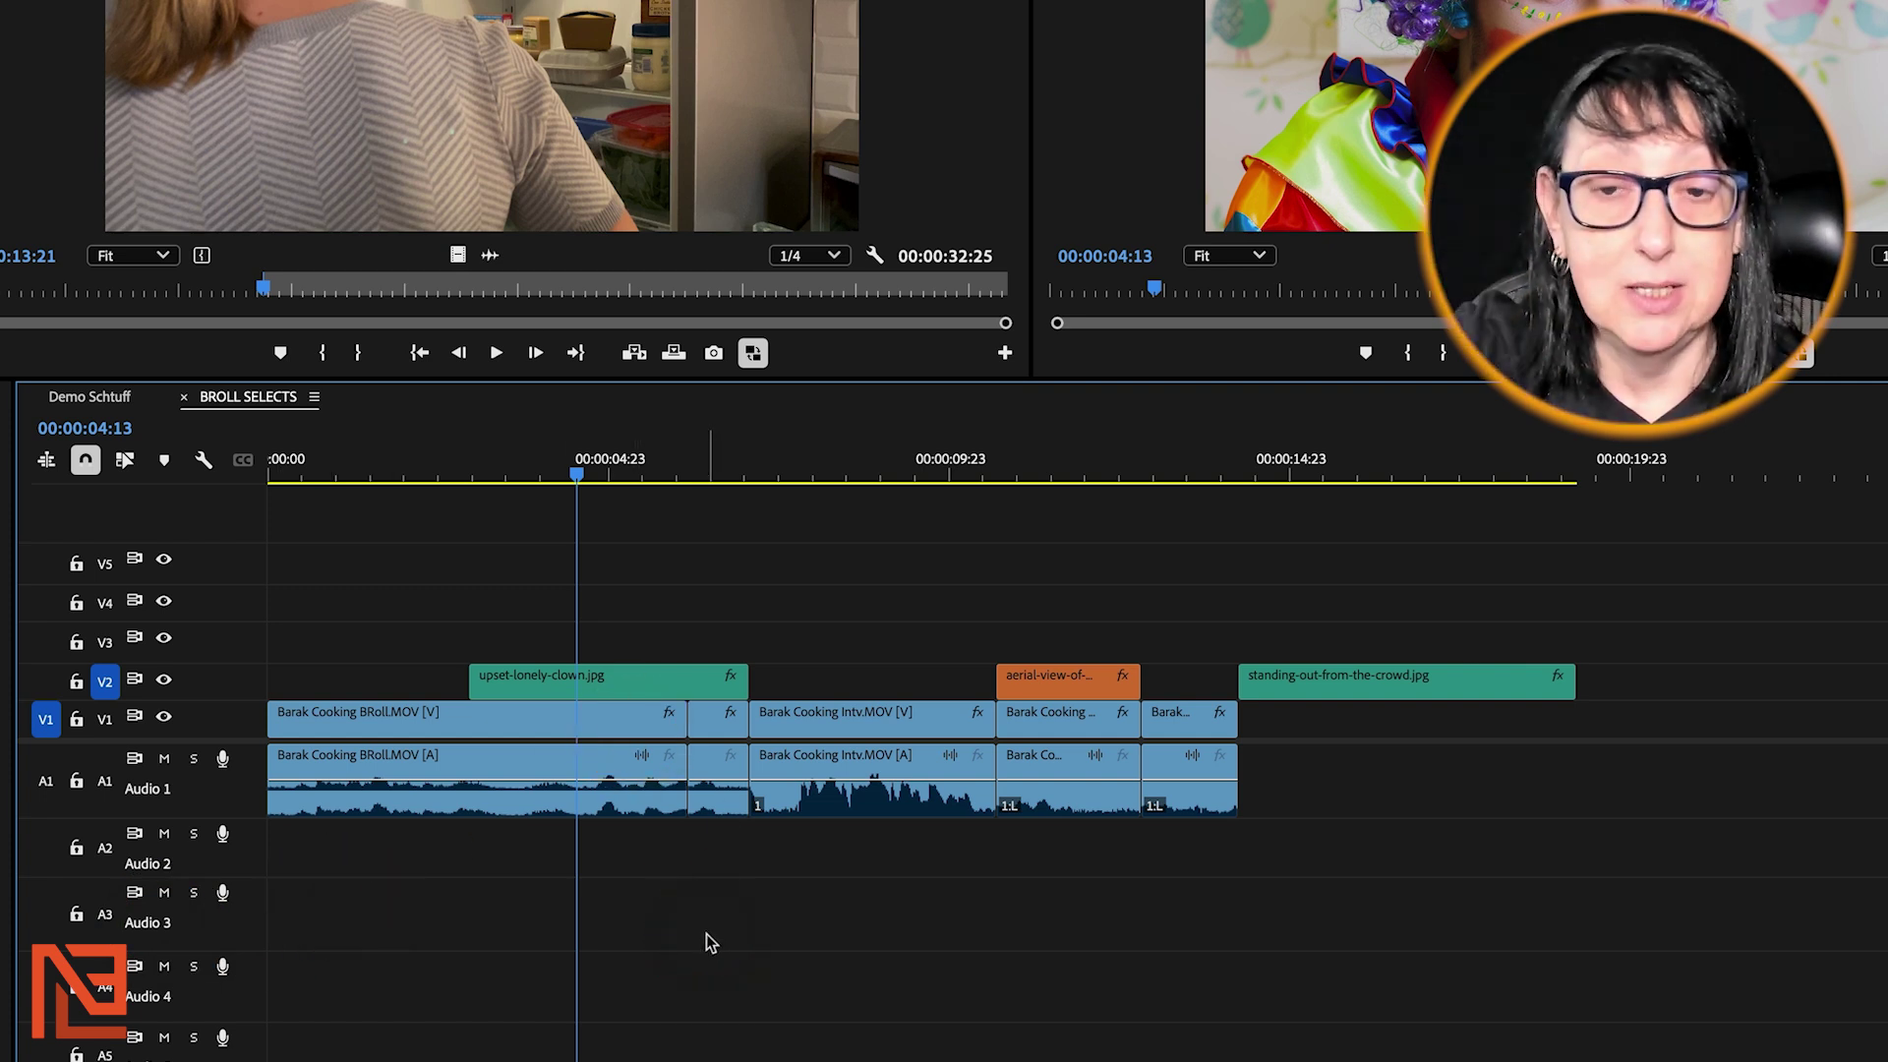
key("w")
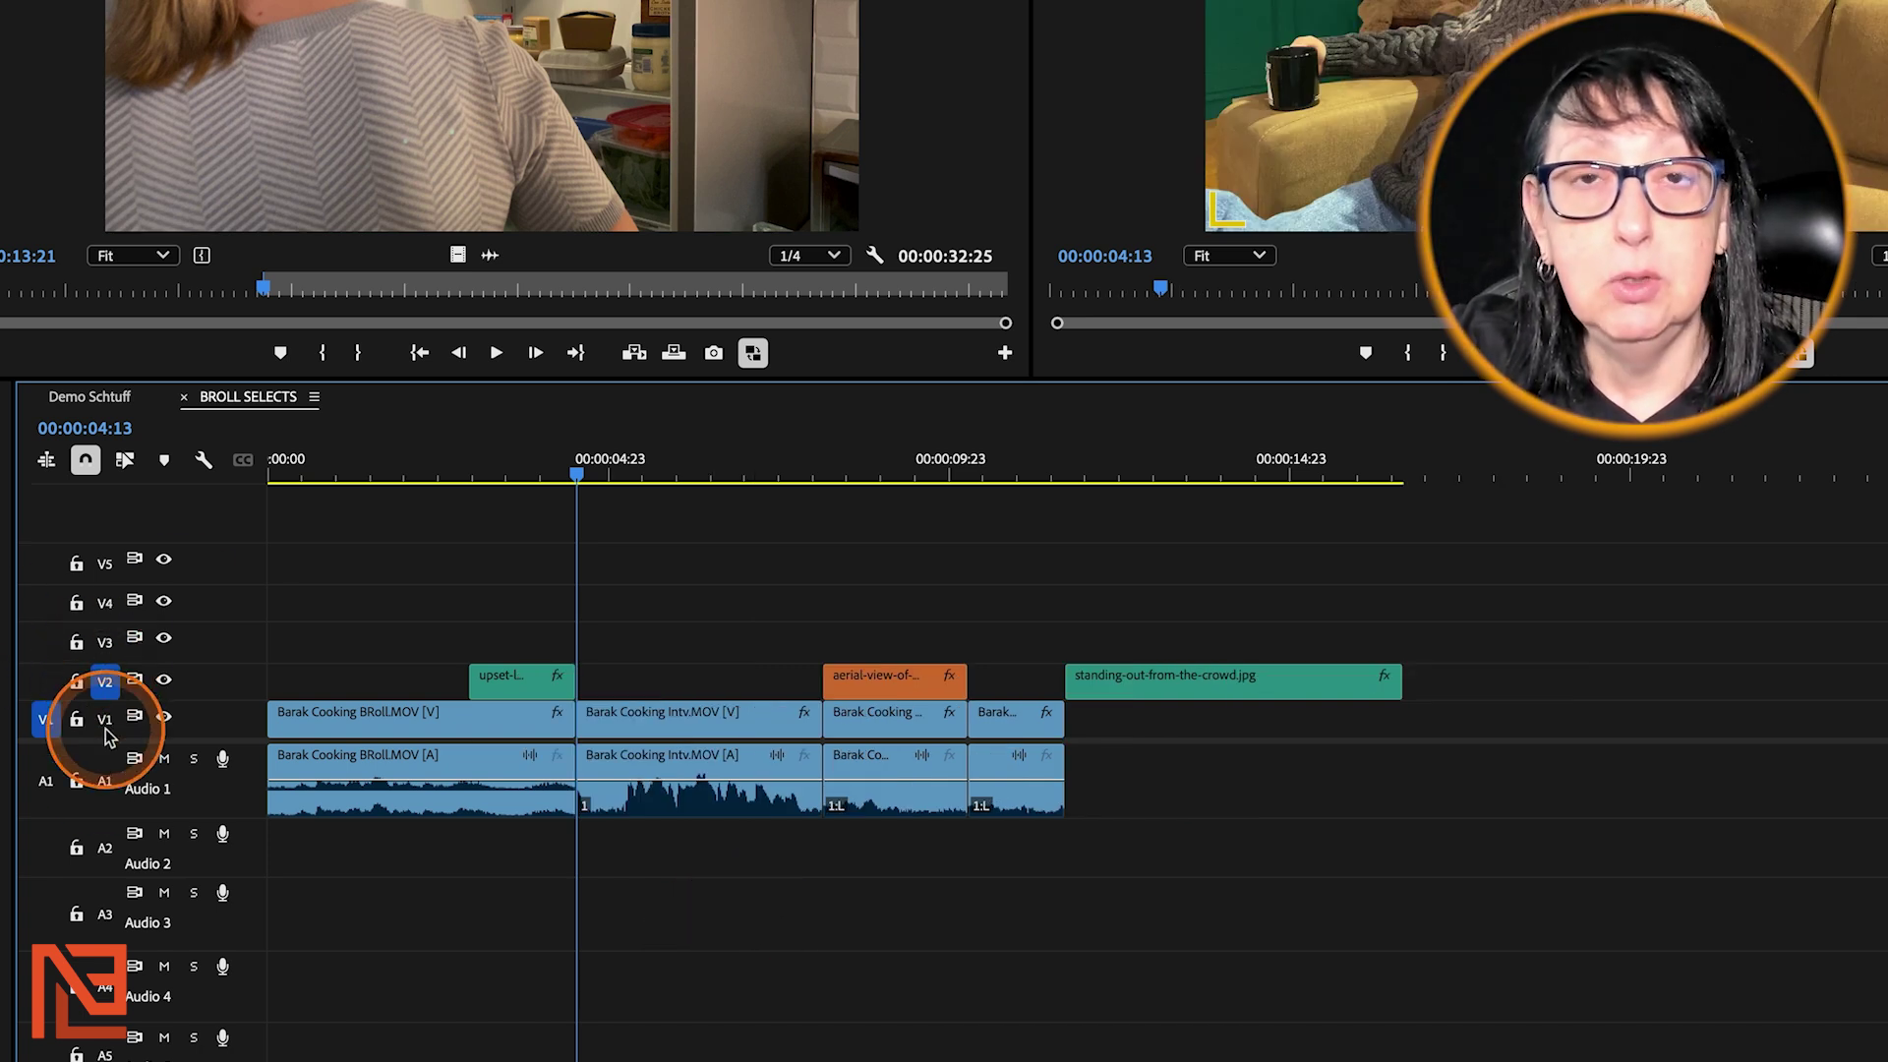
key("ctrl+z")
Move the orange aerial-view clip from V2 to V3 above upset-lonely-clown.jpg, and place the playhead over it at 00:00:05:04
left_click(1070, 681)
left_click_drag(1070, 682, 600, 663)
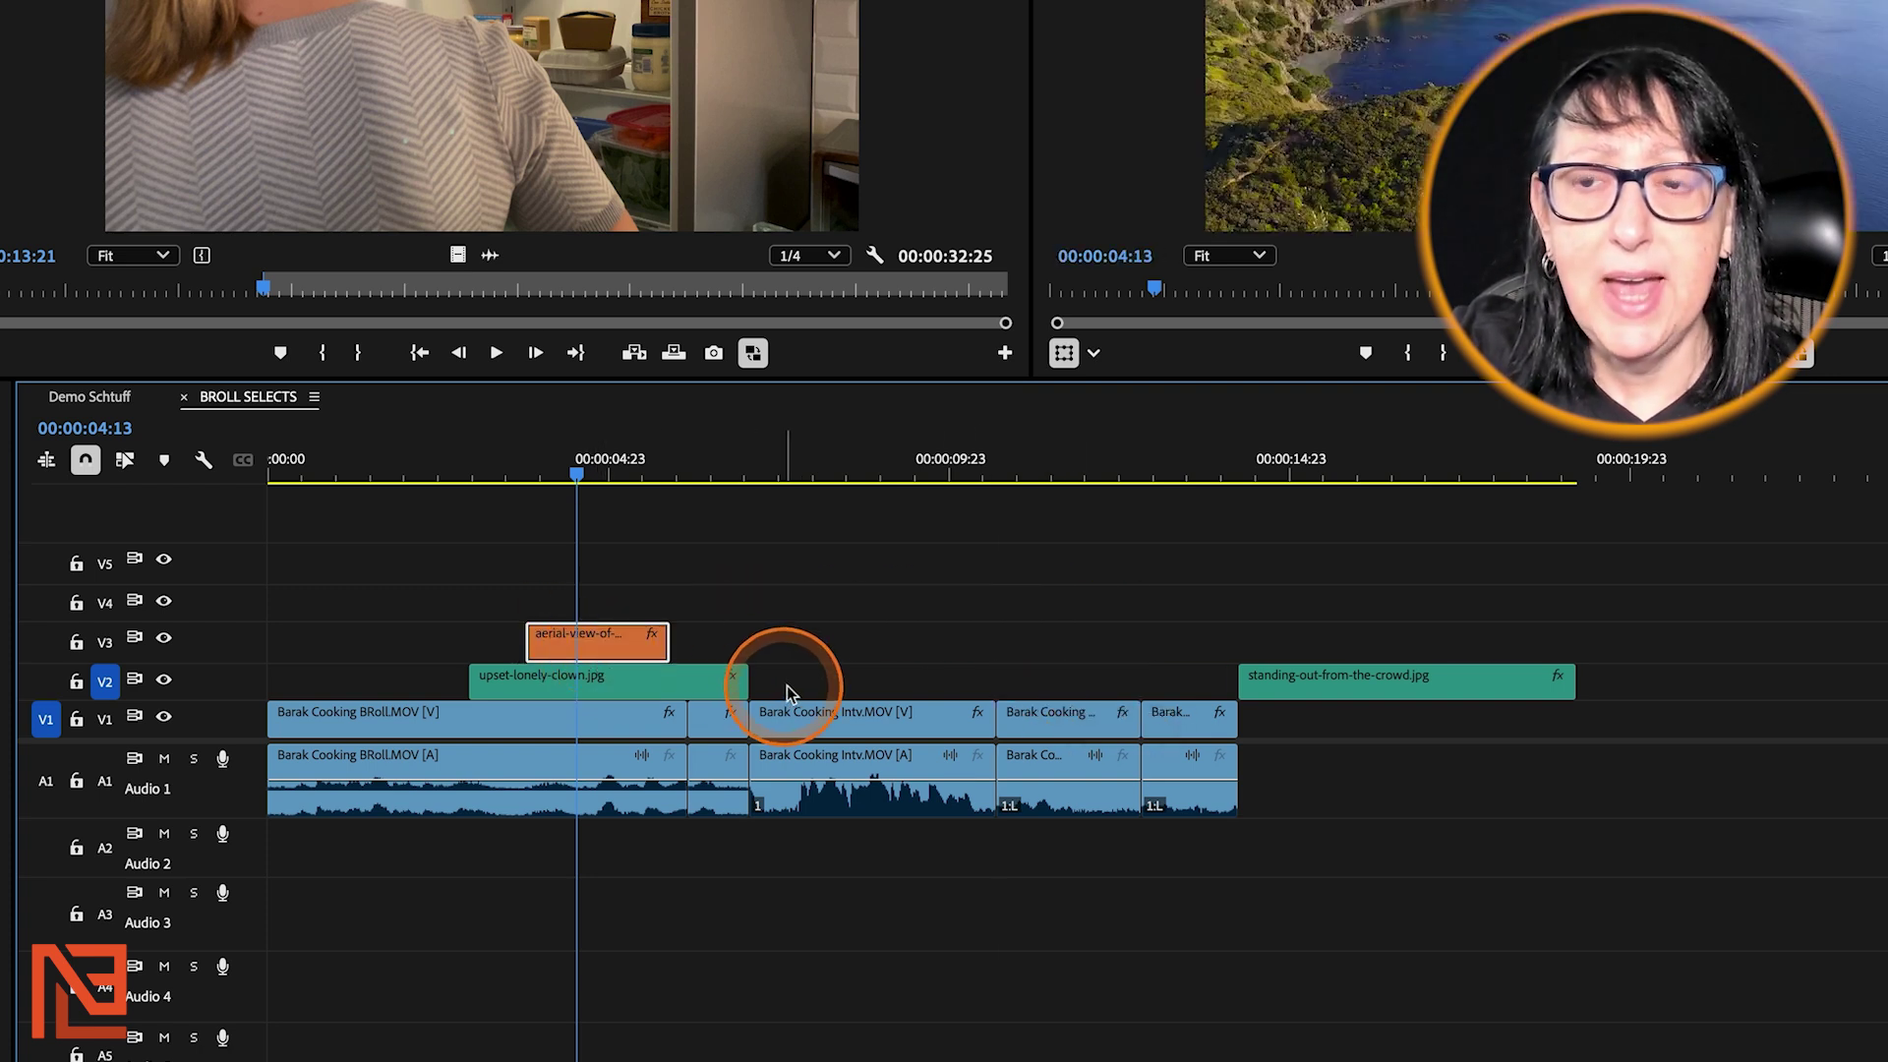
left_click_drag(478, 459, 621, 477)
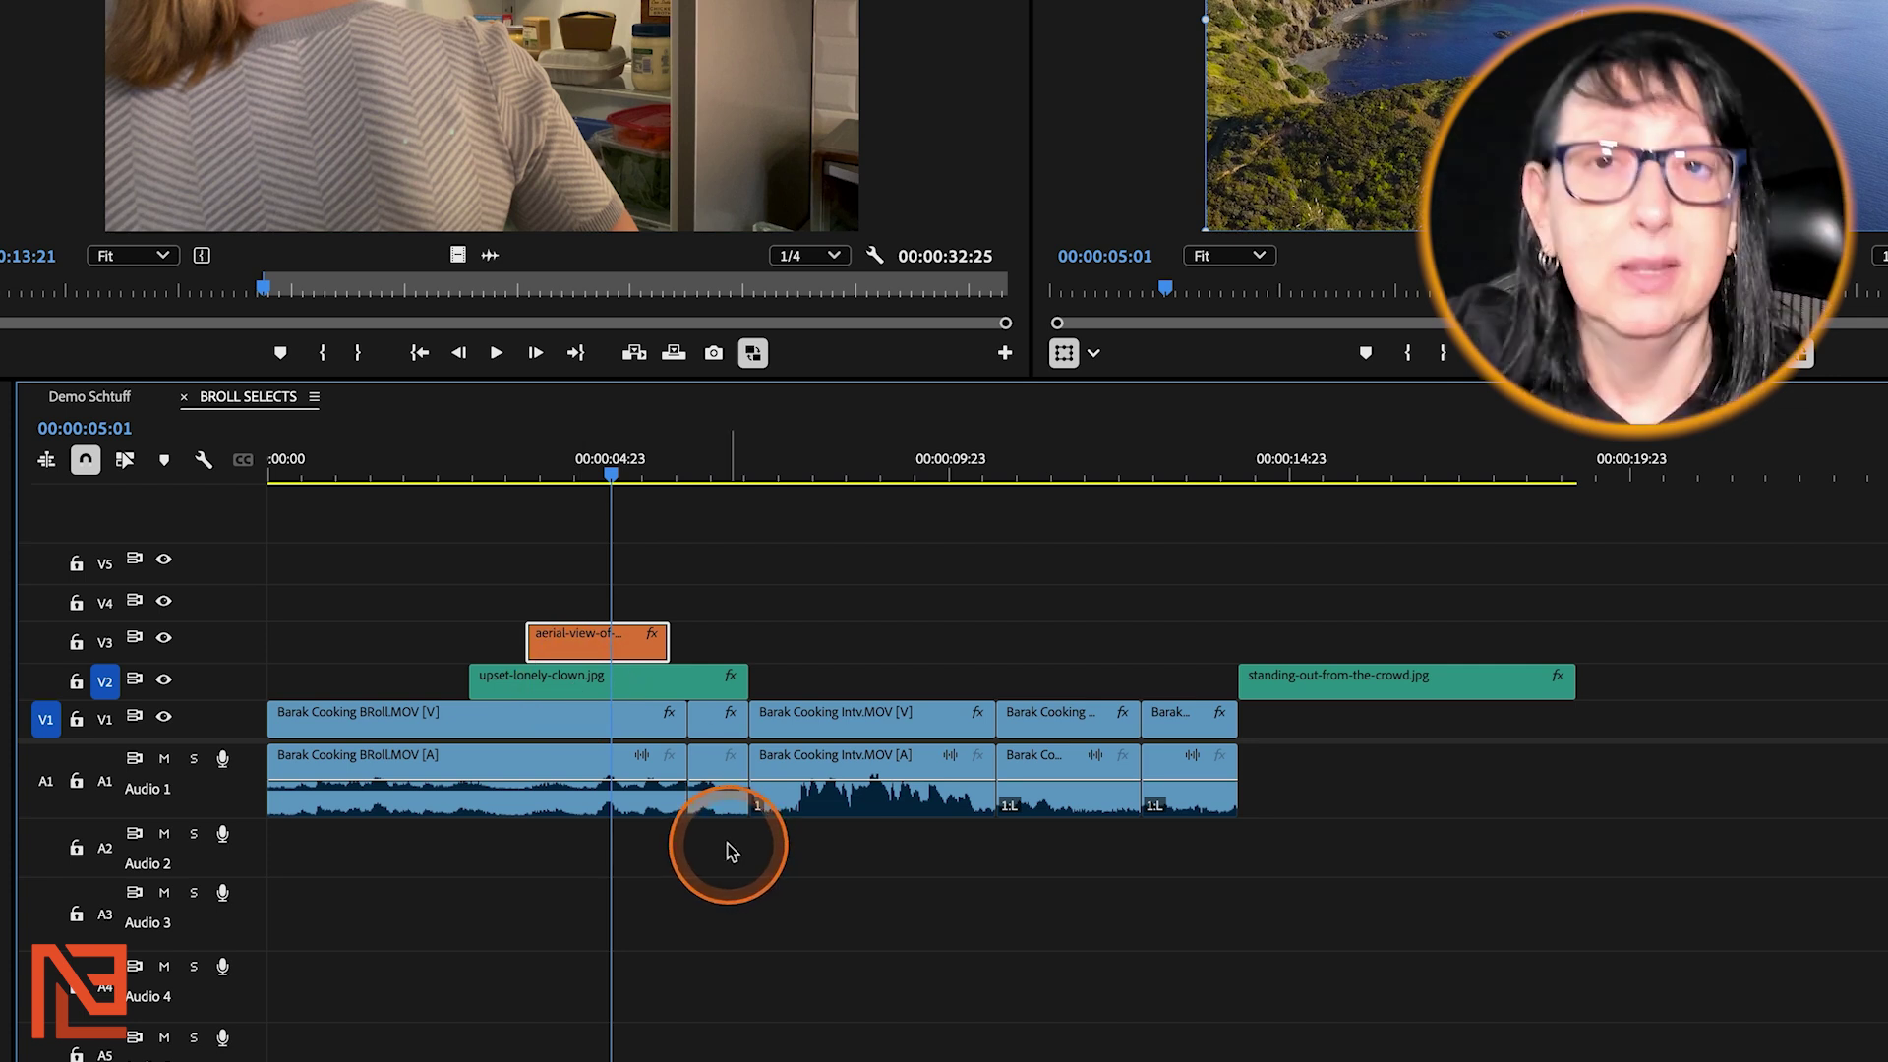
left_click_drag(561, 463, 623, 463)
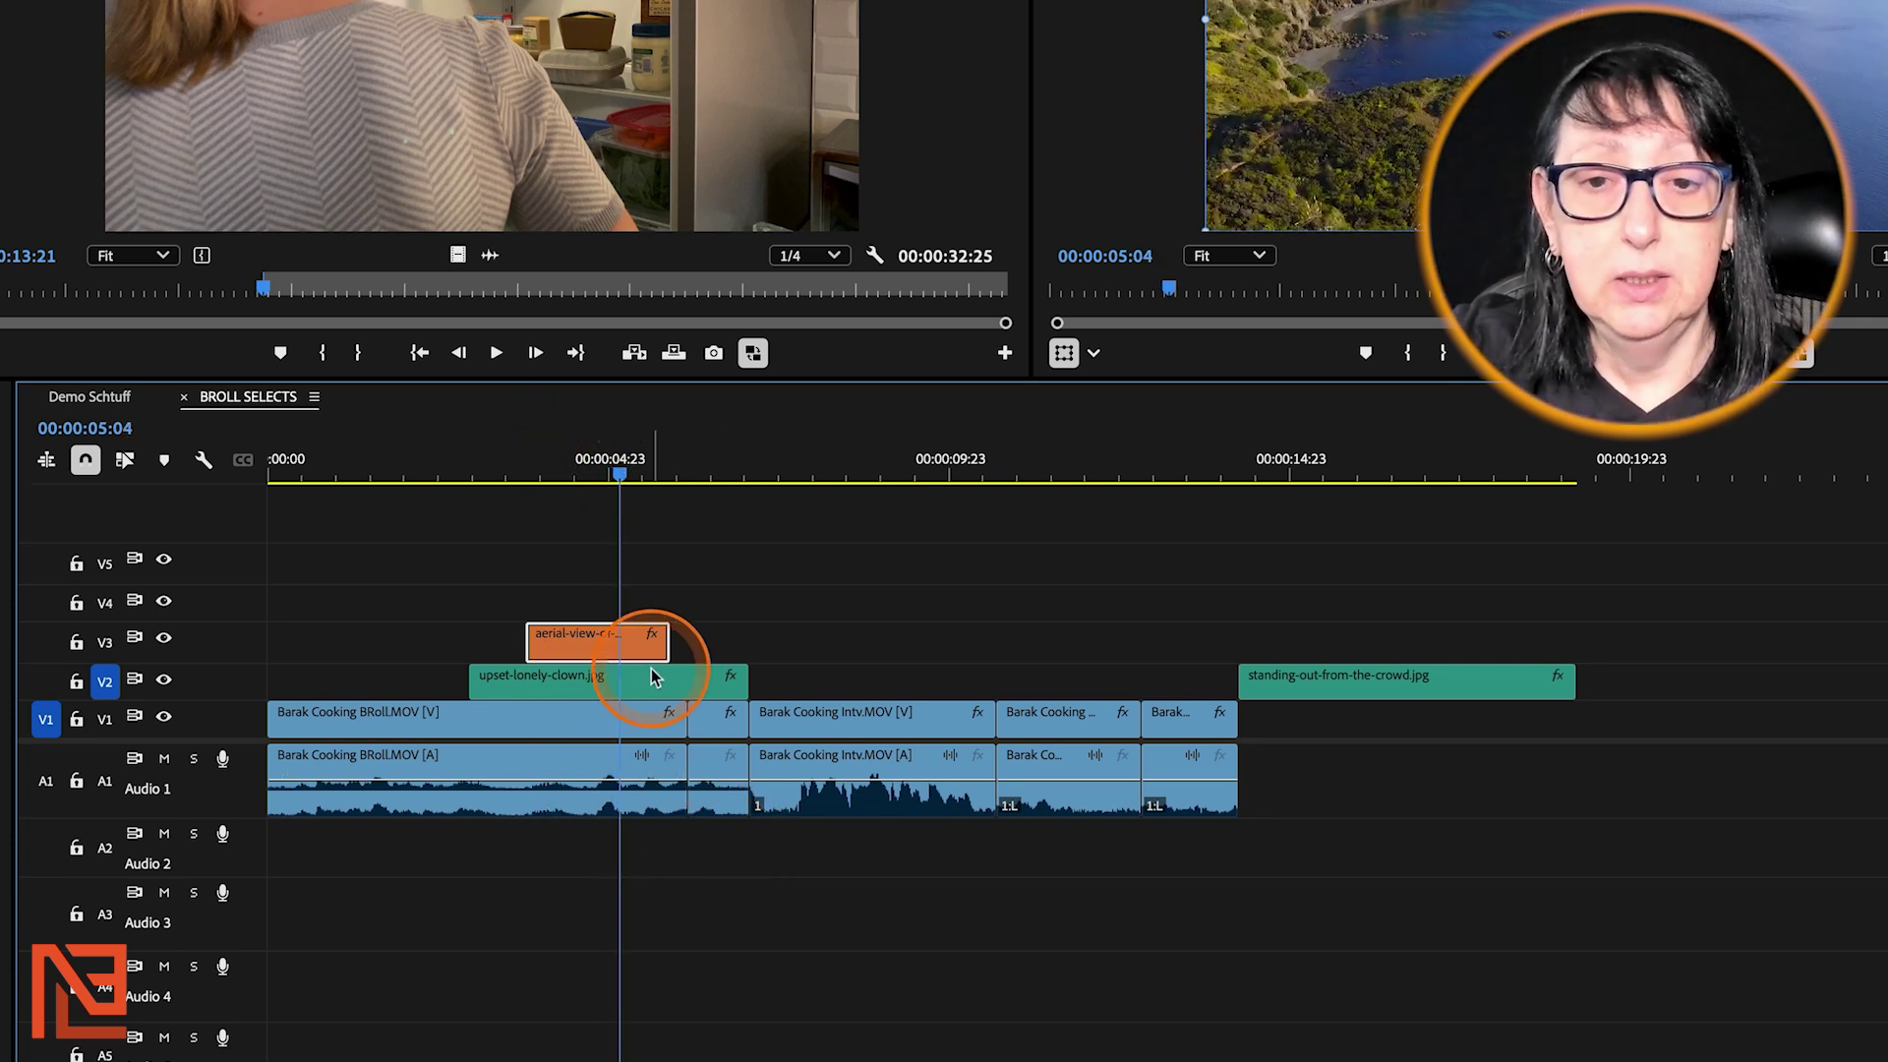
left_click(638, 518)
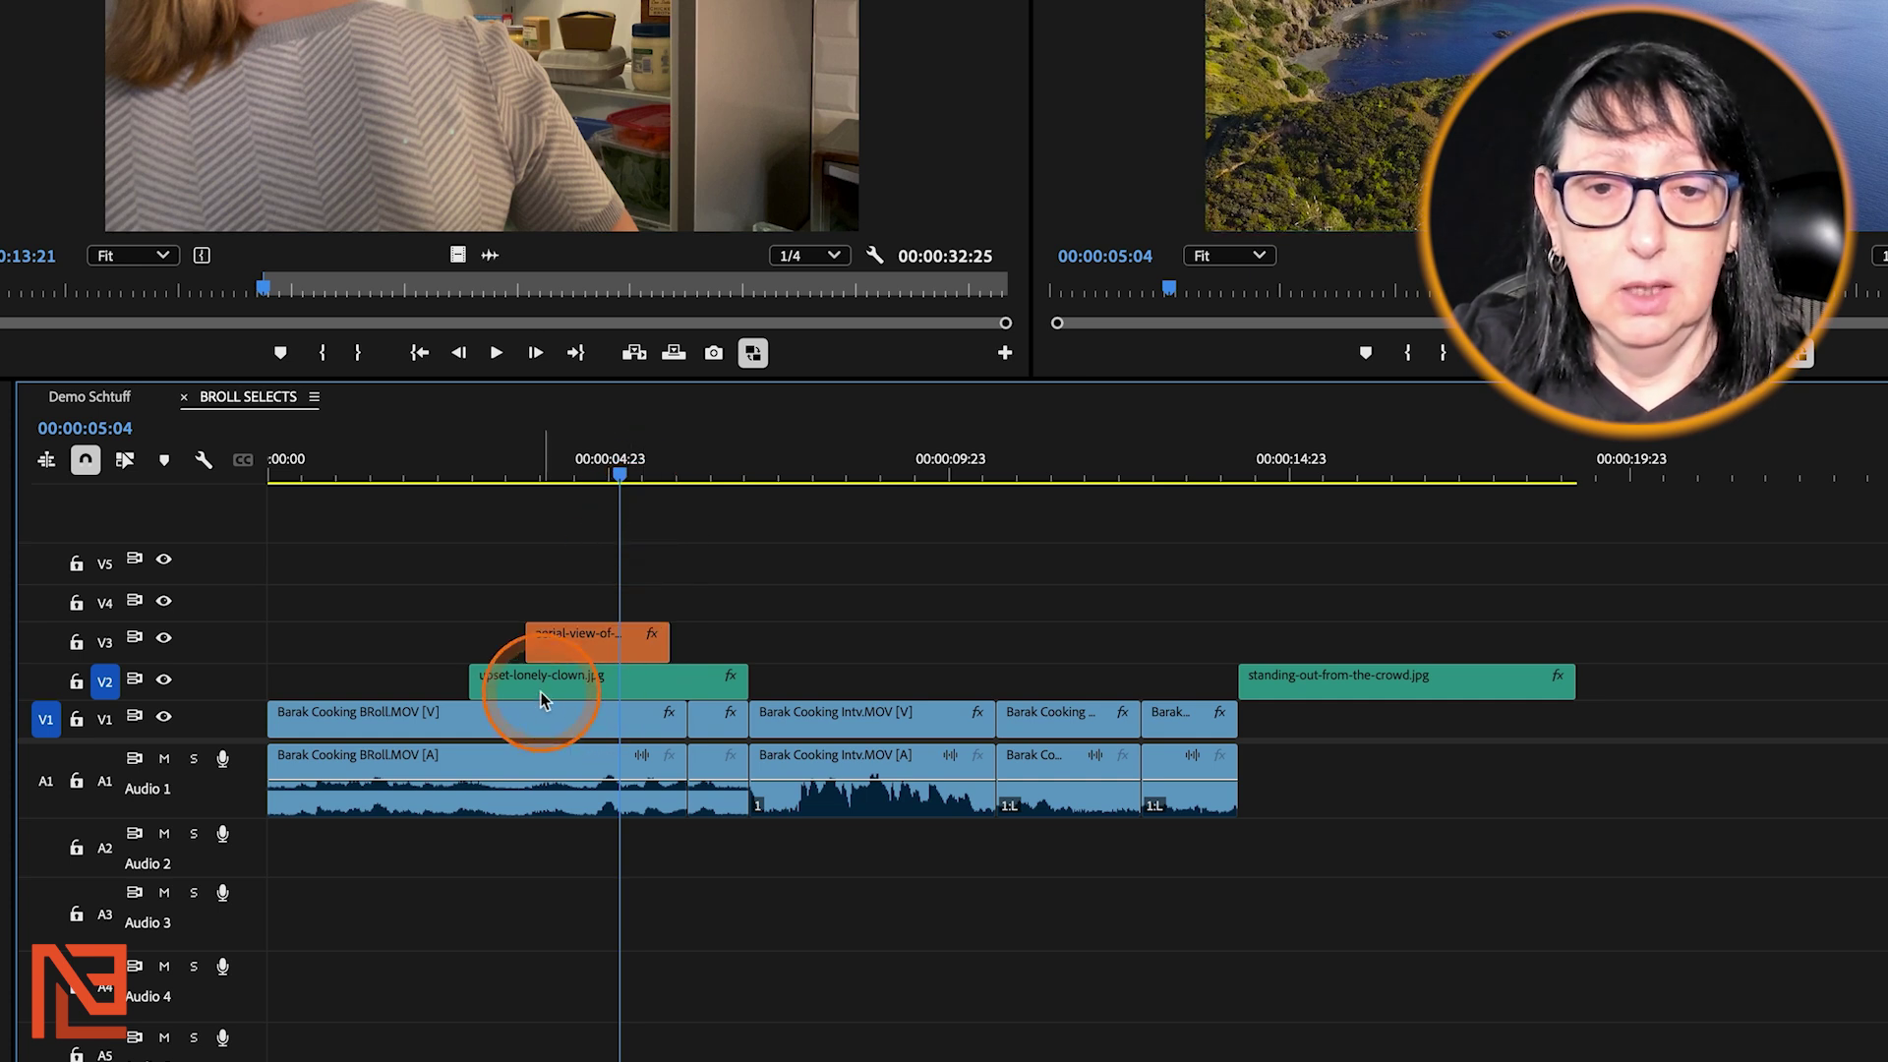
left_click(644, 482)
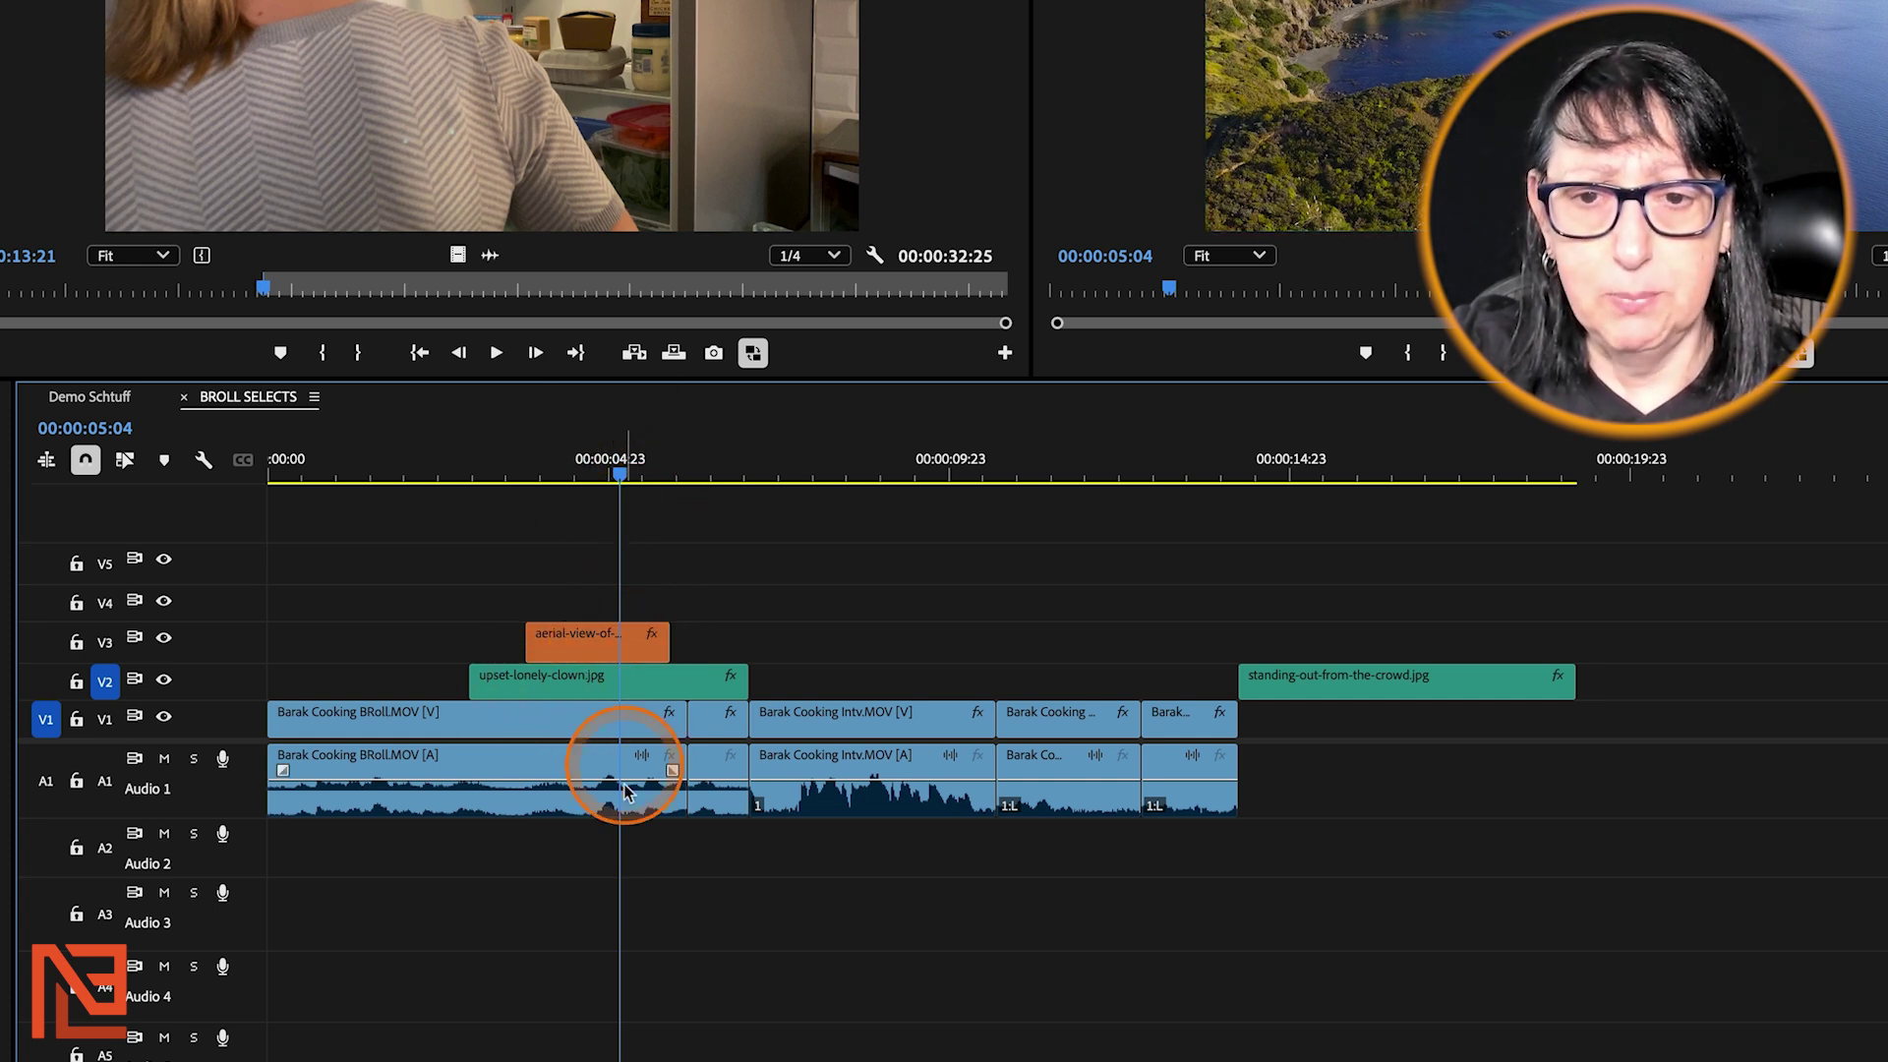
Switch targeting to V3 and back to V2, ripple trim the end of upset-lonely-clown.jpg to the playhead at 00:00:05:04, and undo the trim
left_click(105, 643)
left_click(105, 682)
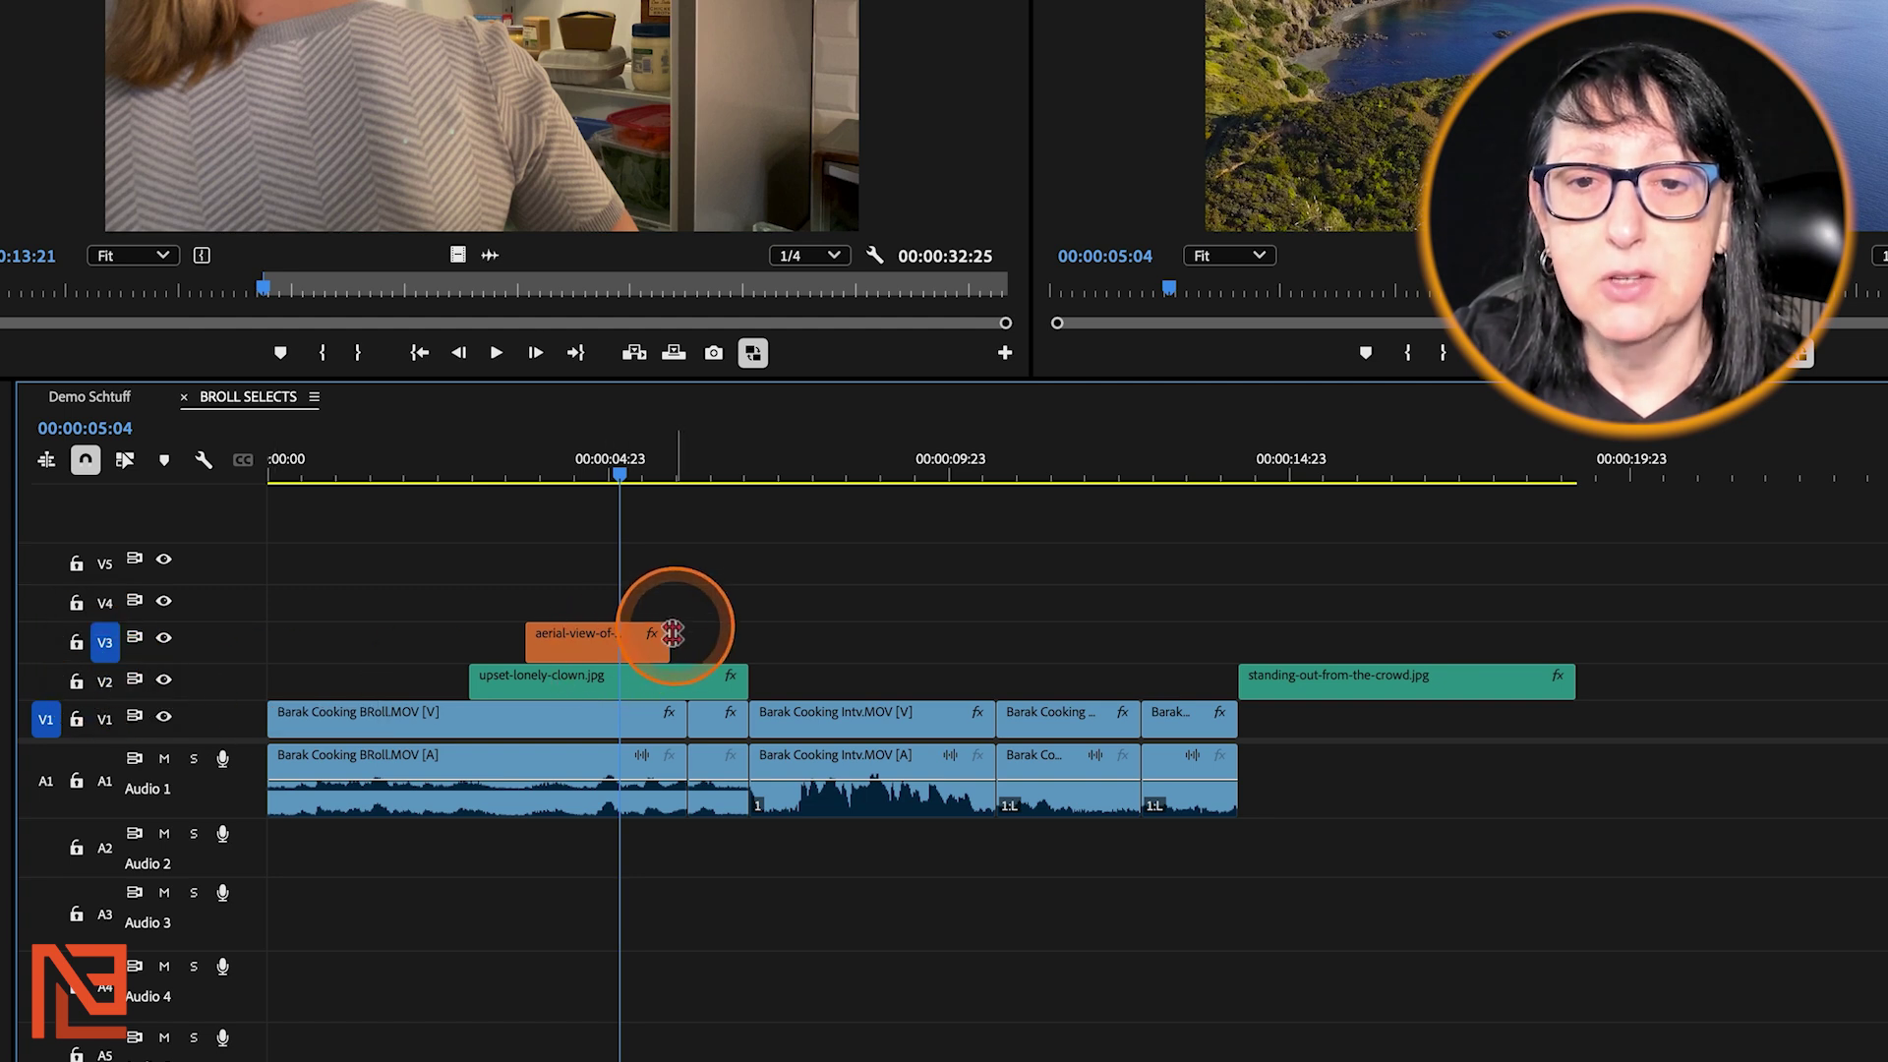
left_click(105, 682)
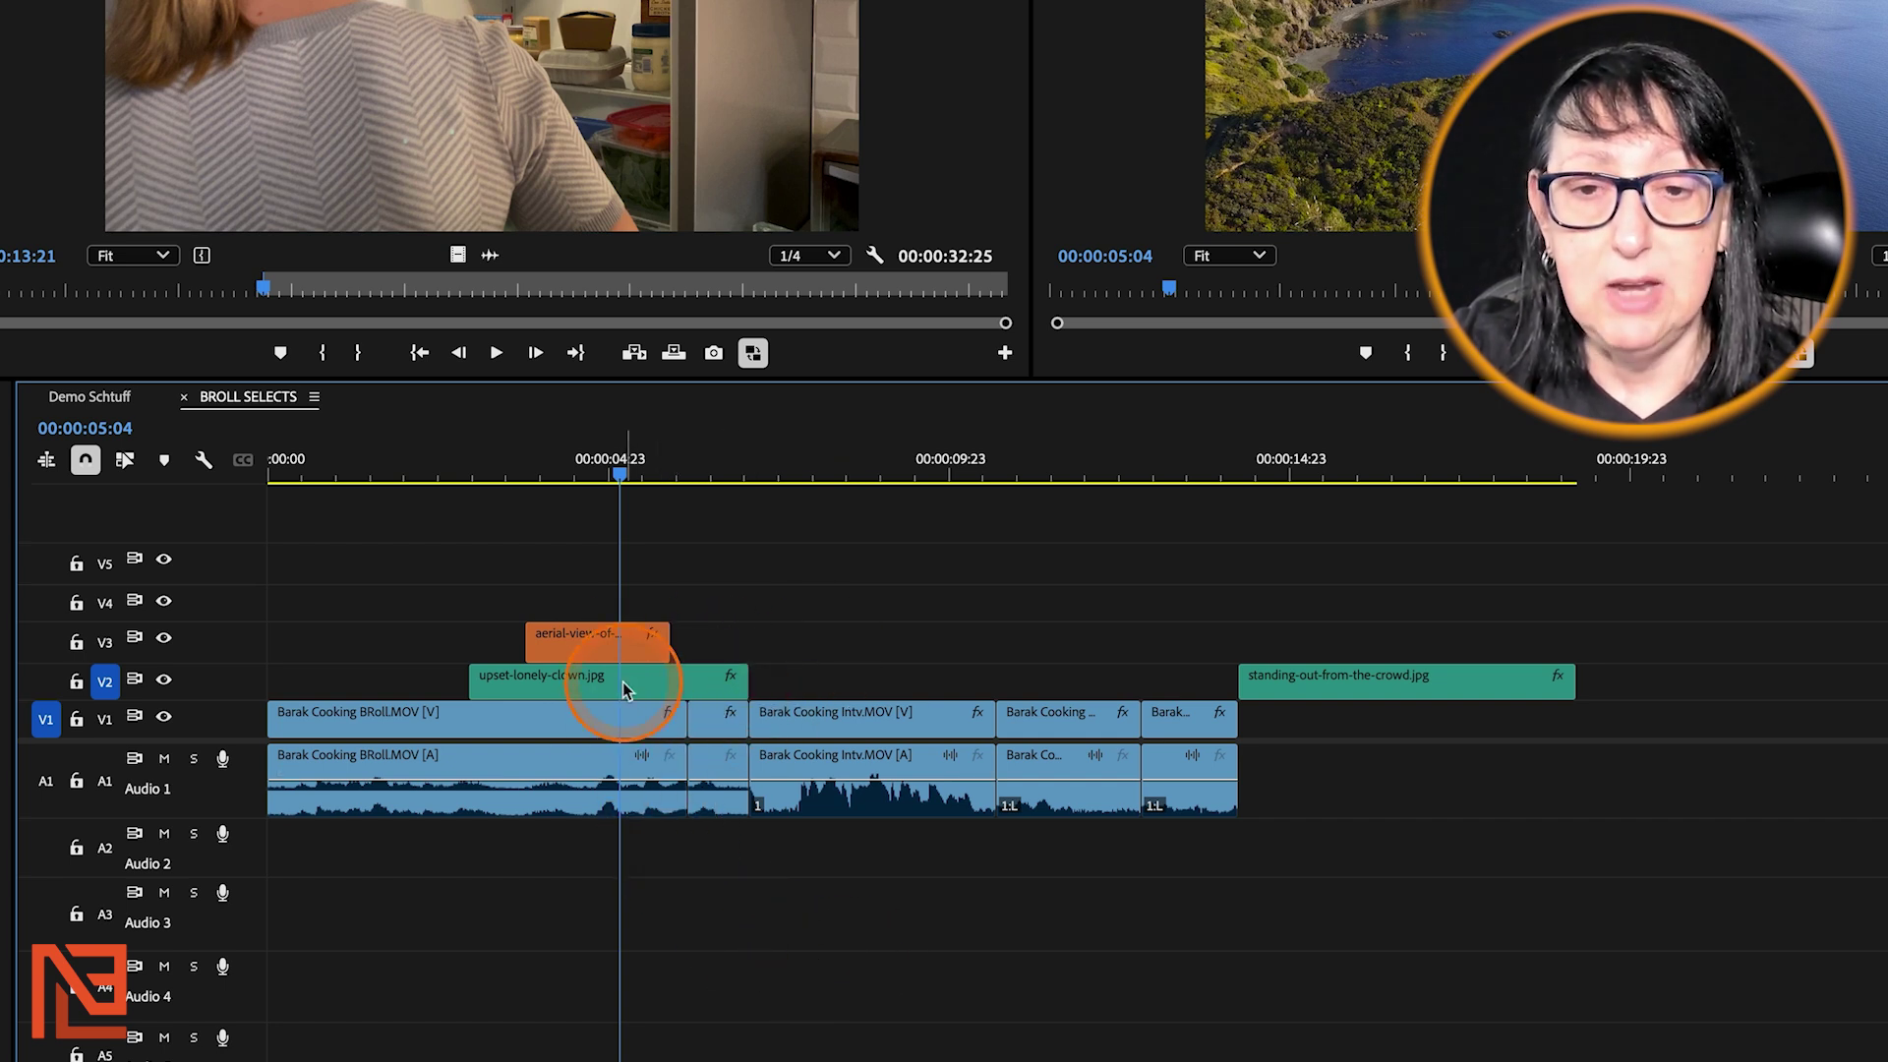
key("w")
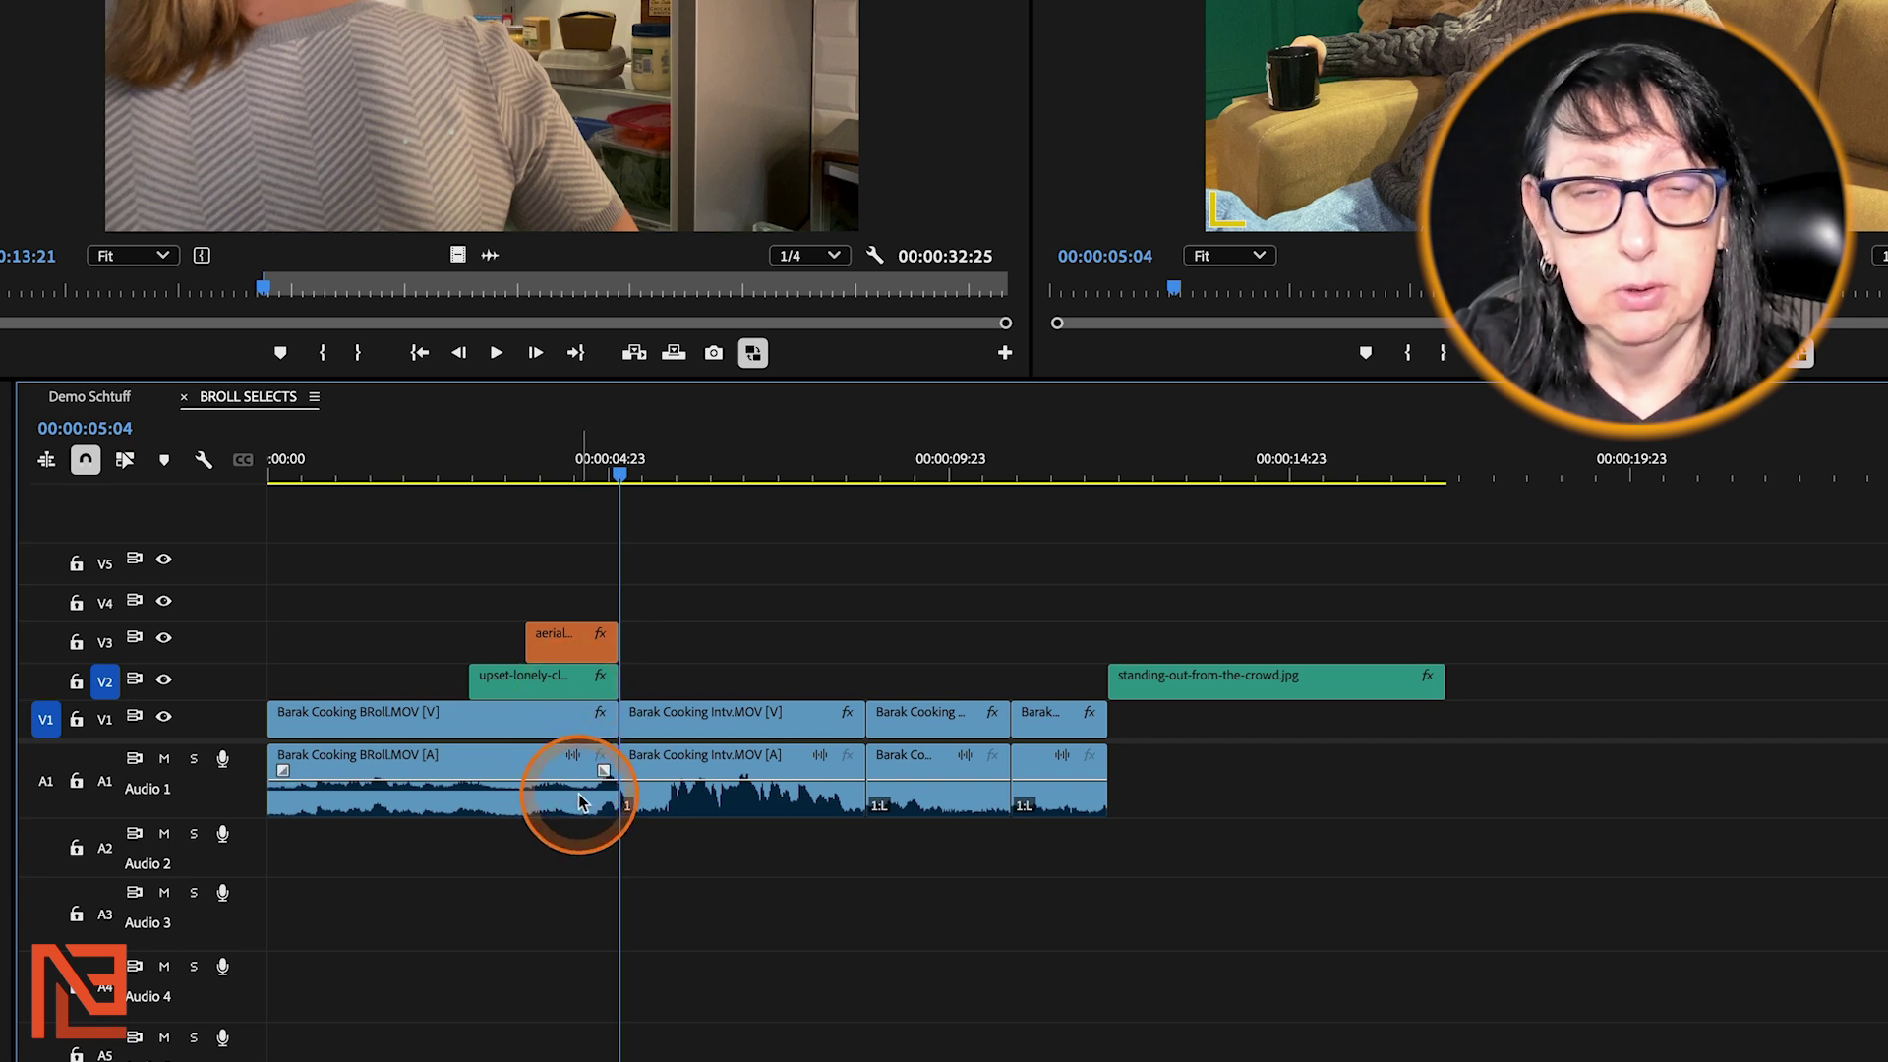
key("ctrl+z")
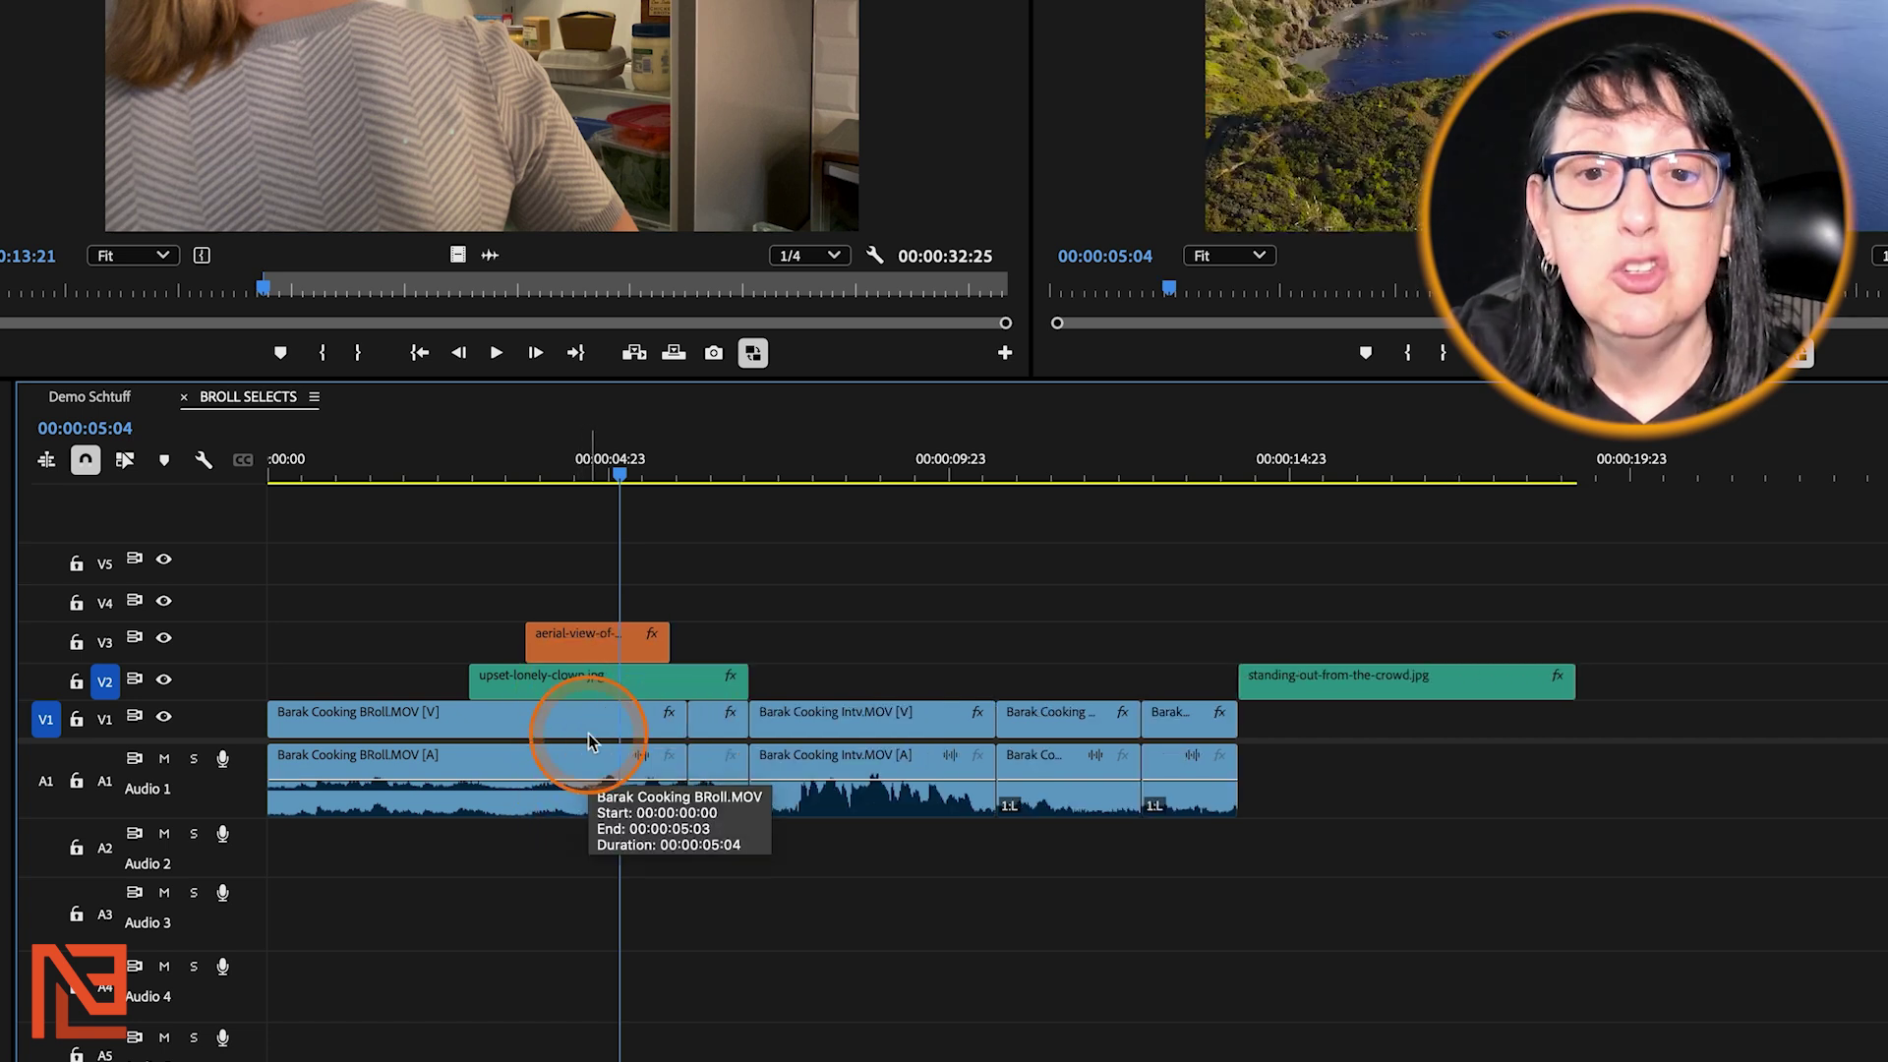
Target V1 instead of V2, ripple trim the end of the first Barak Cooking Intv.MOV clip to 00:00:09:04, and undo the trim
left_click(866, 445)
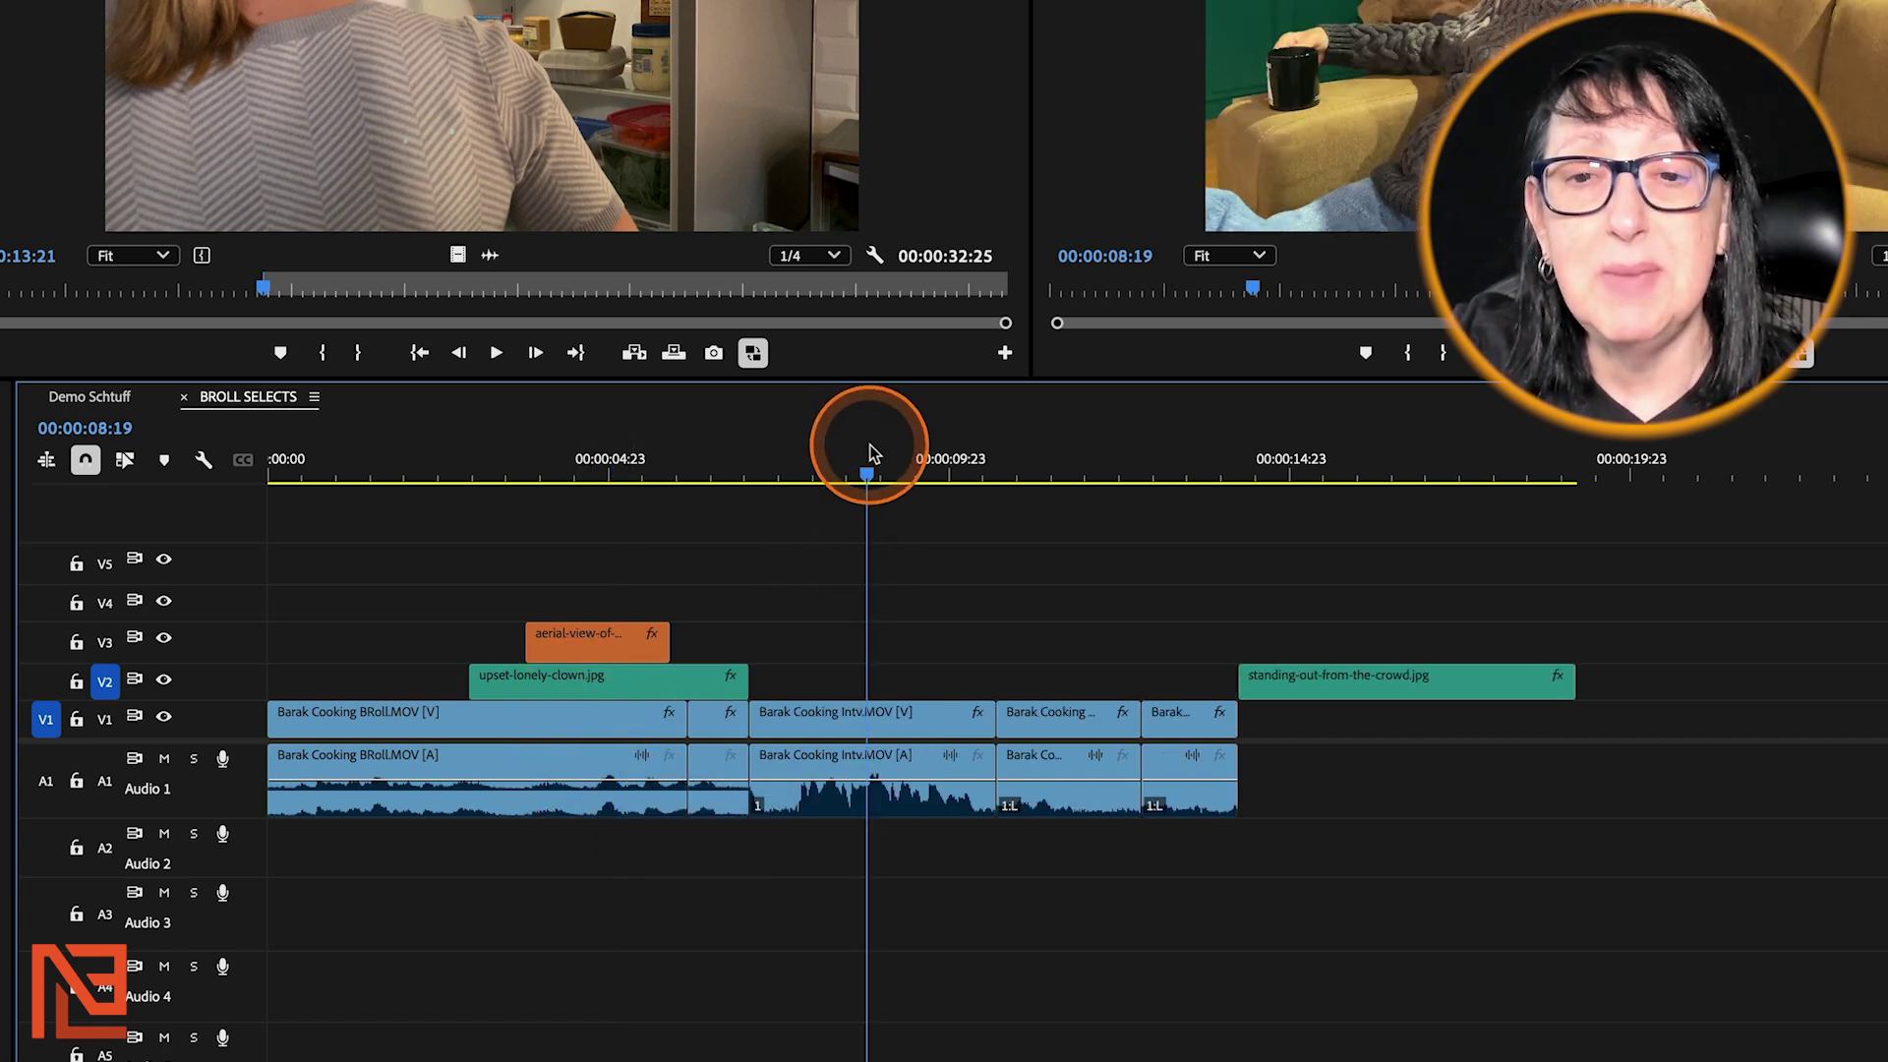
left_click_drag(882, 467, 892, 468)
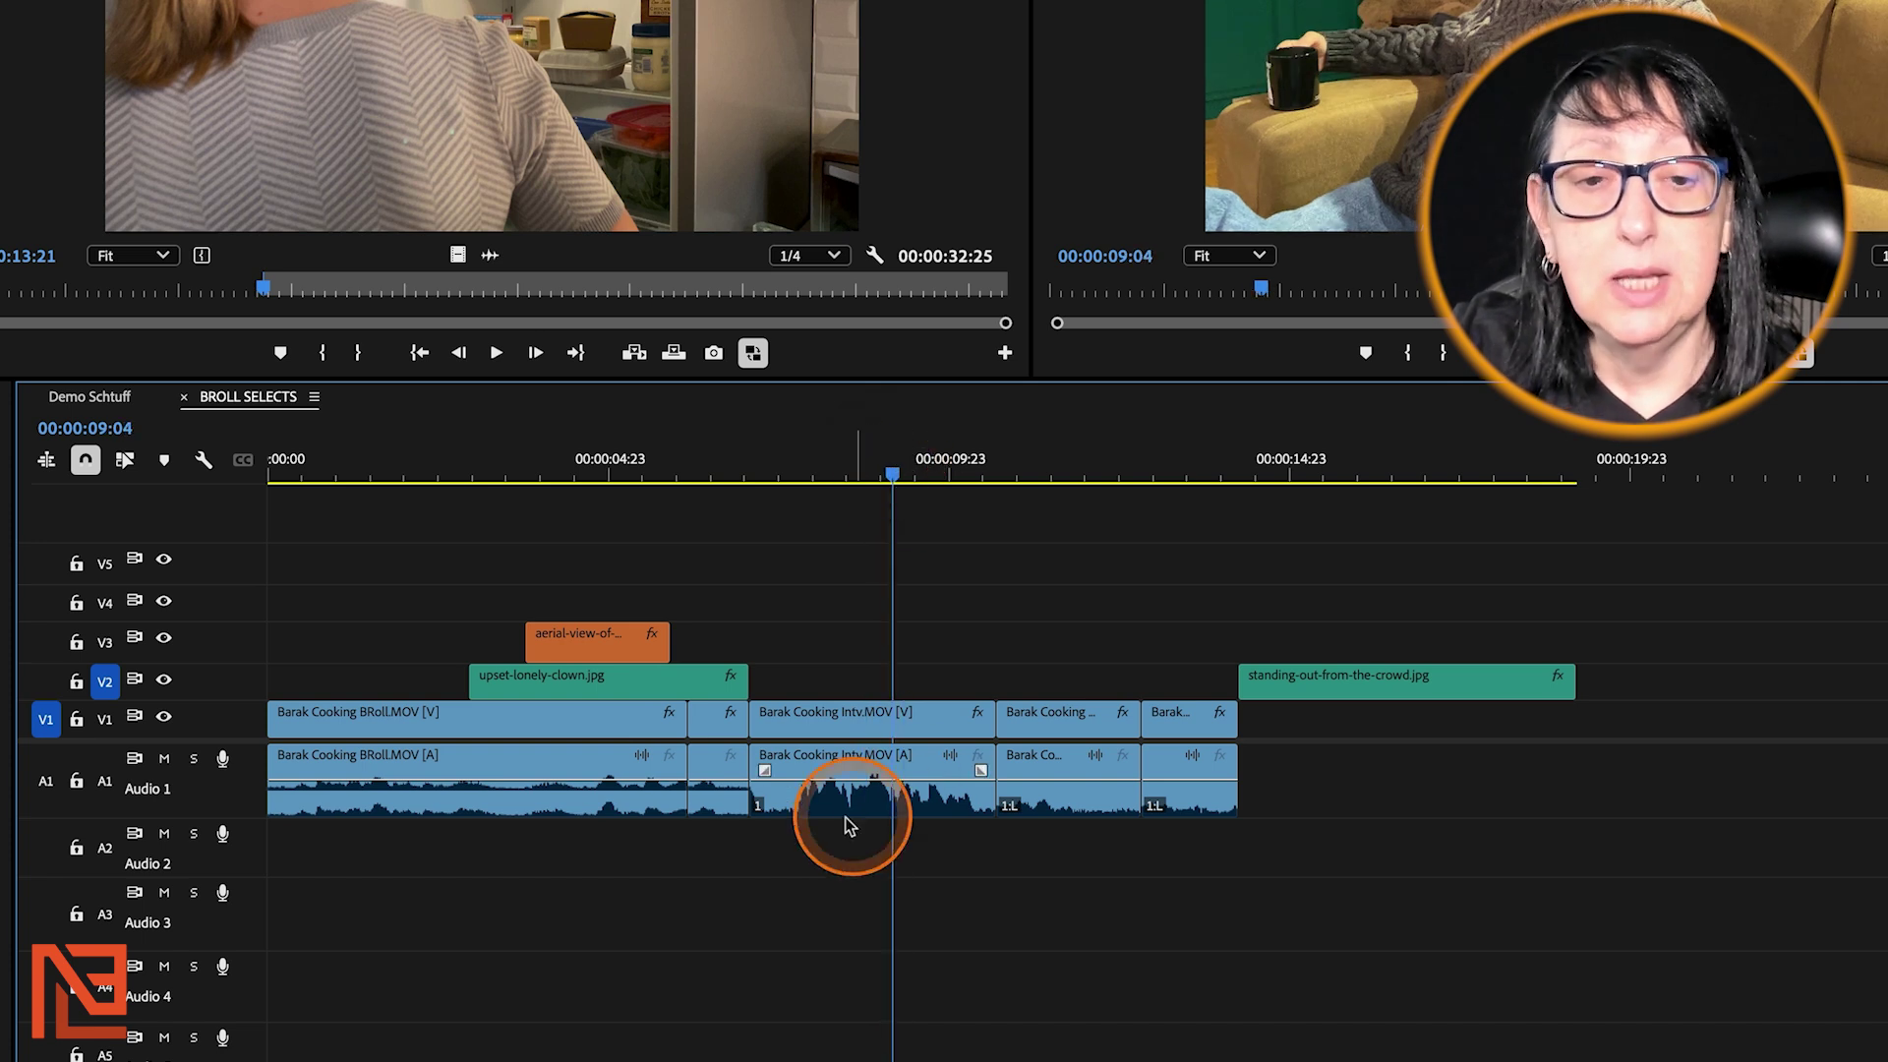
left_click(106, 681)
left_click(106, 718)
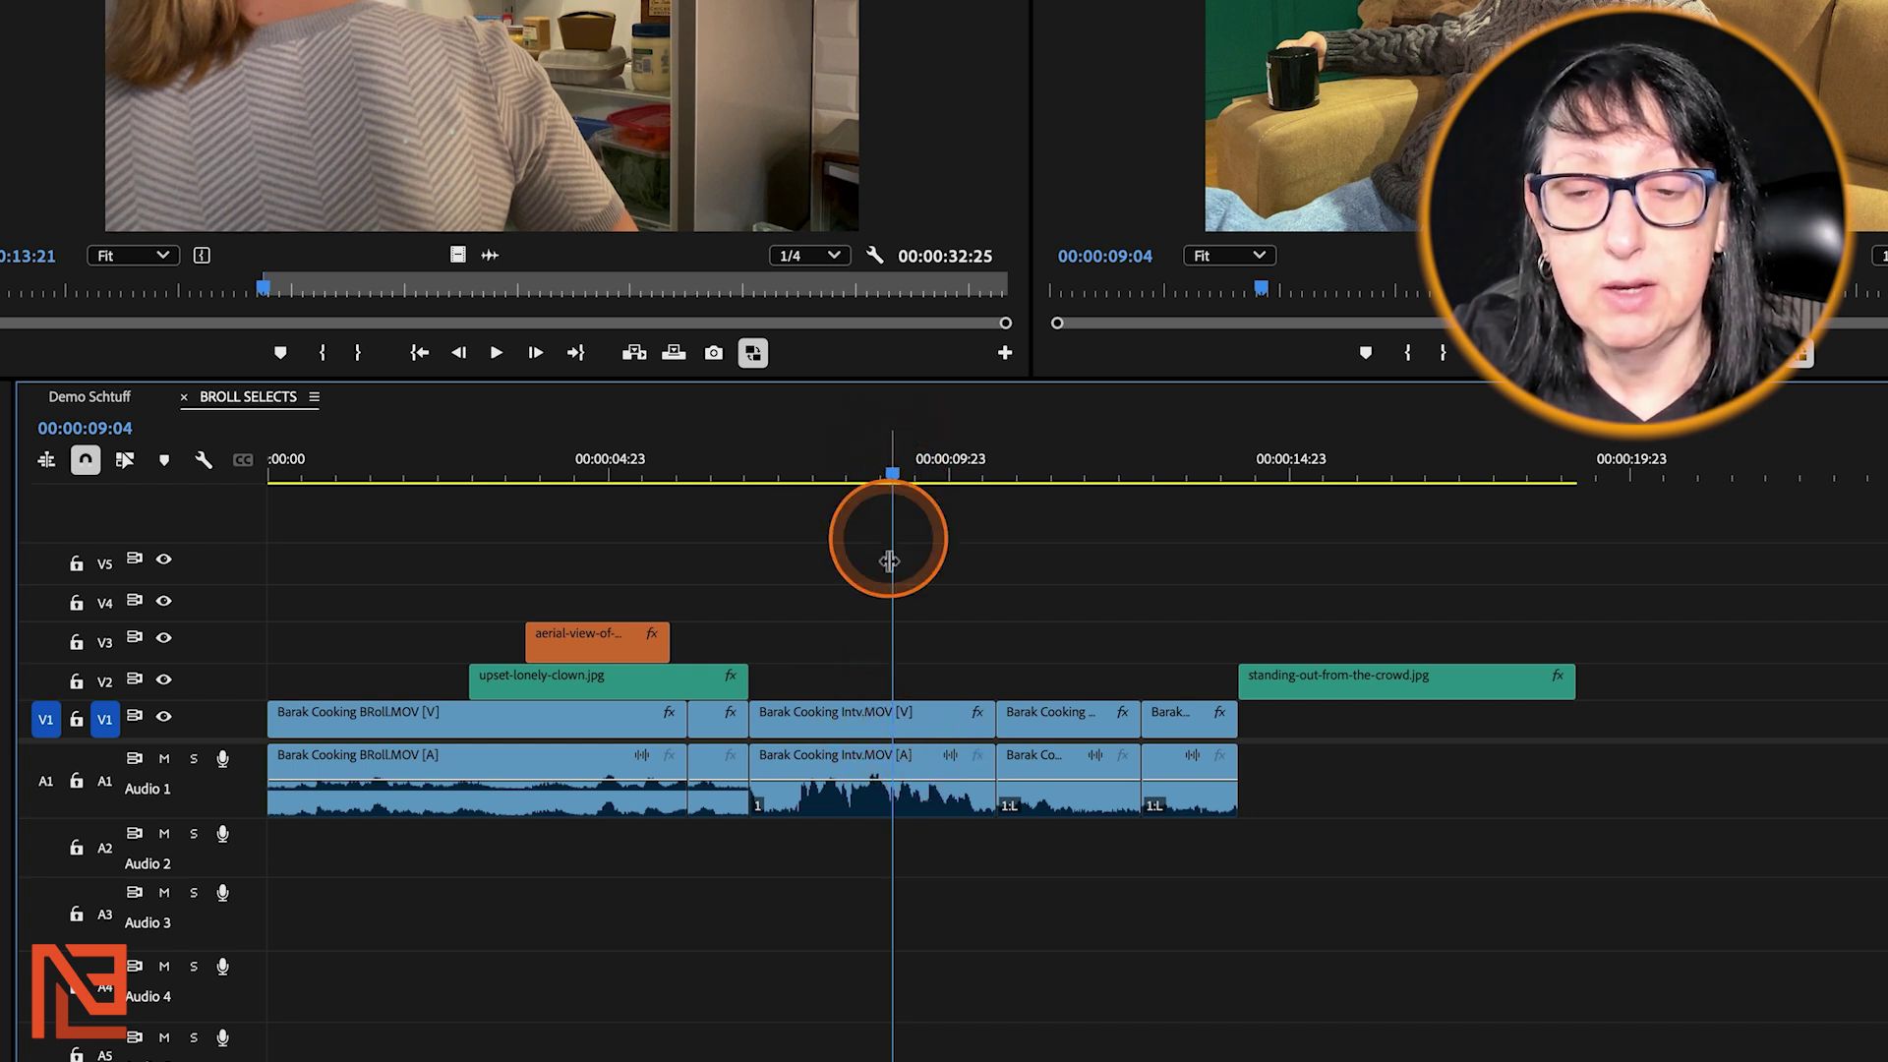
key("w")
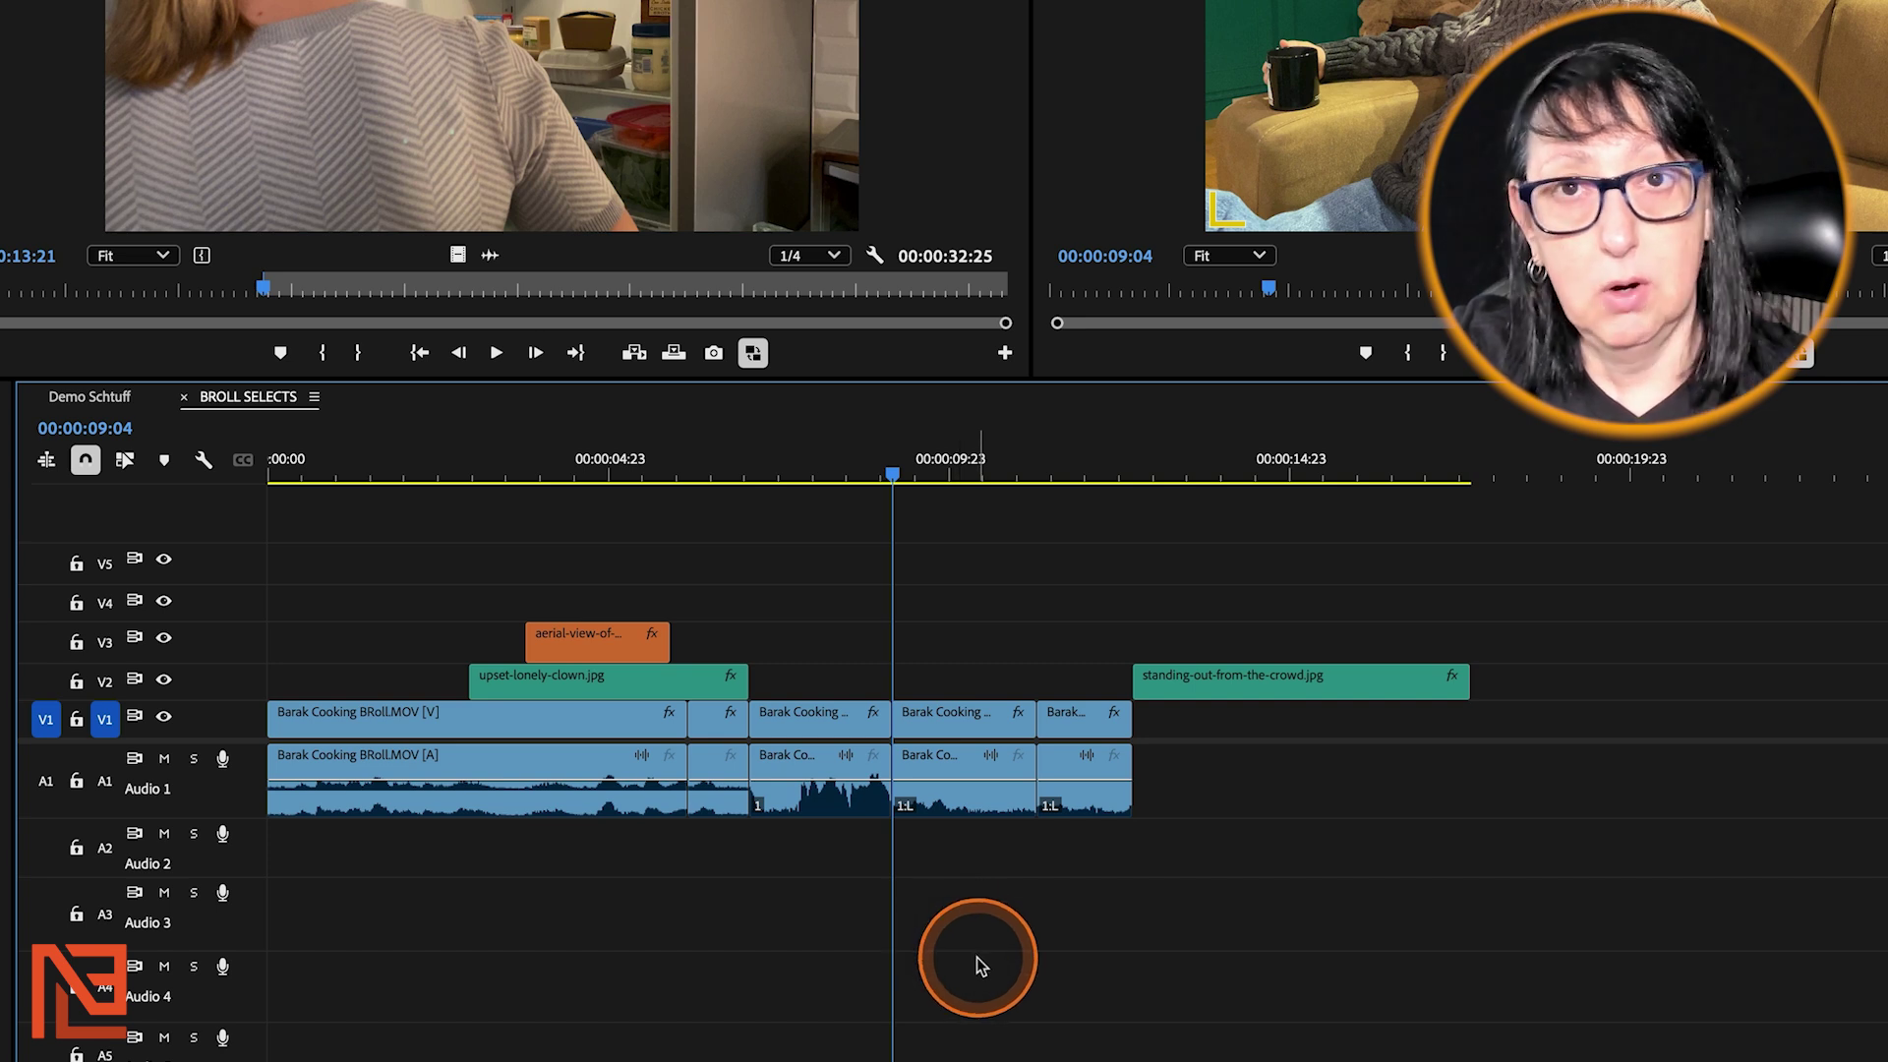
key("ctrl+z")
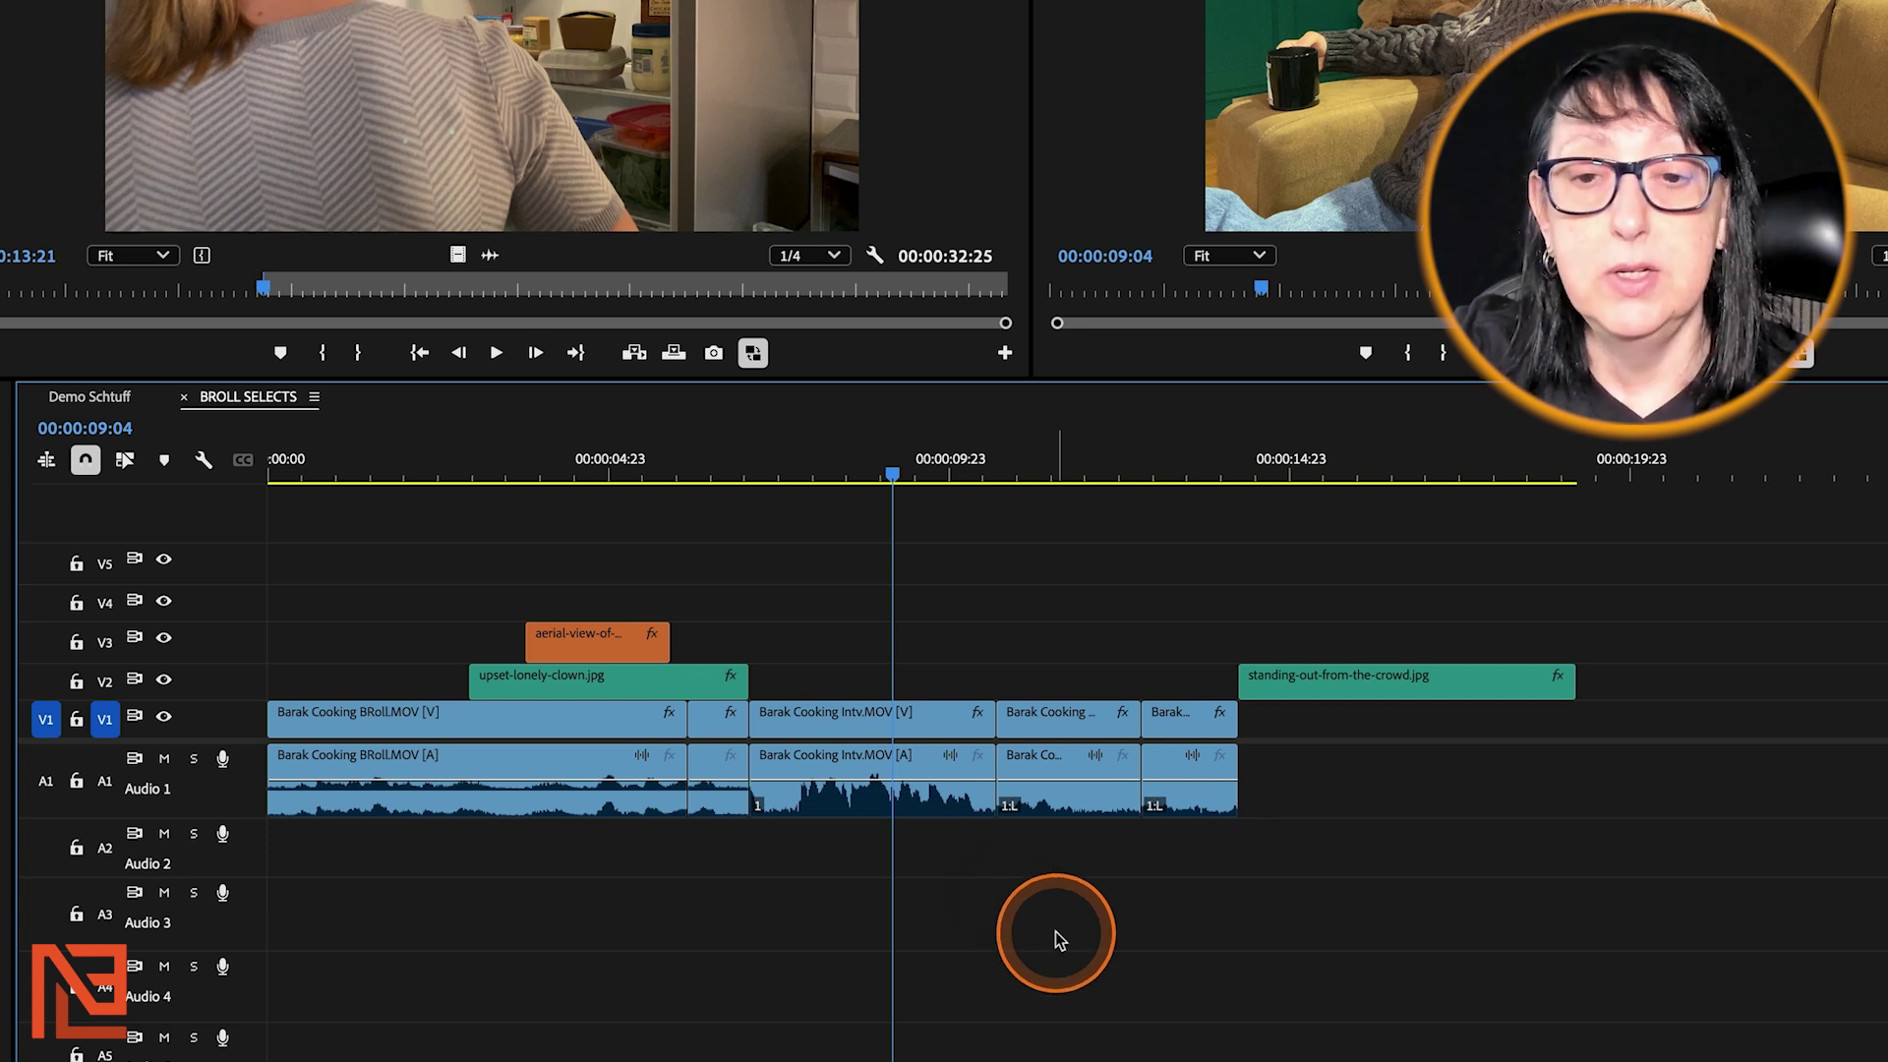
Move the playhead to the start of the first Barak Cooking Intv.MOV clip at 00:00:07:02
key("Up")
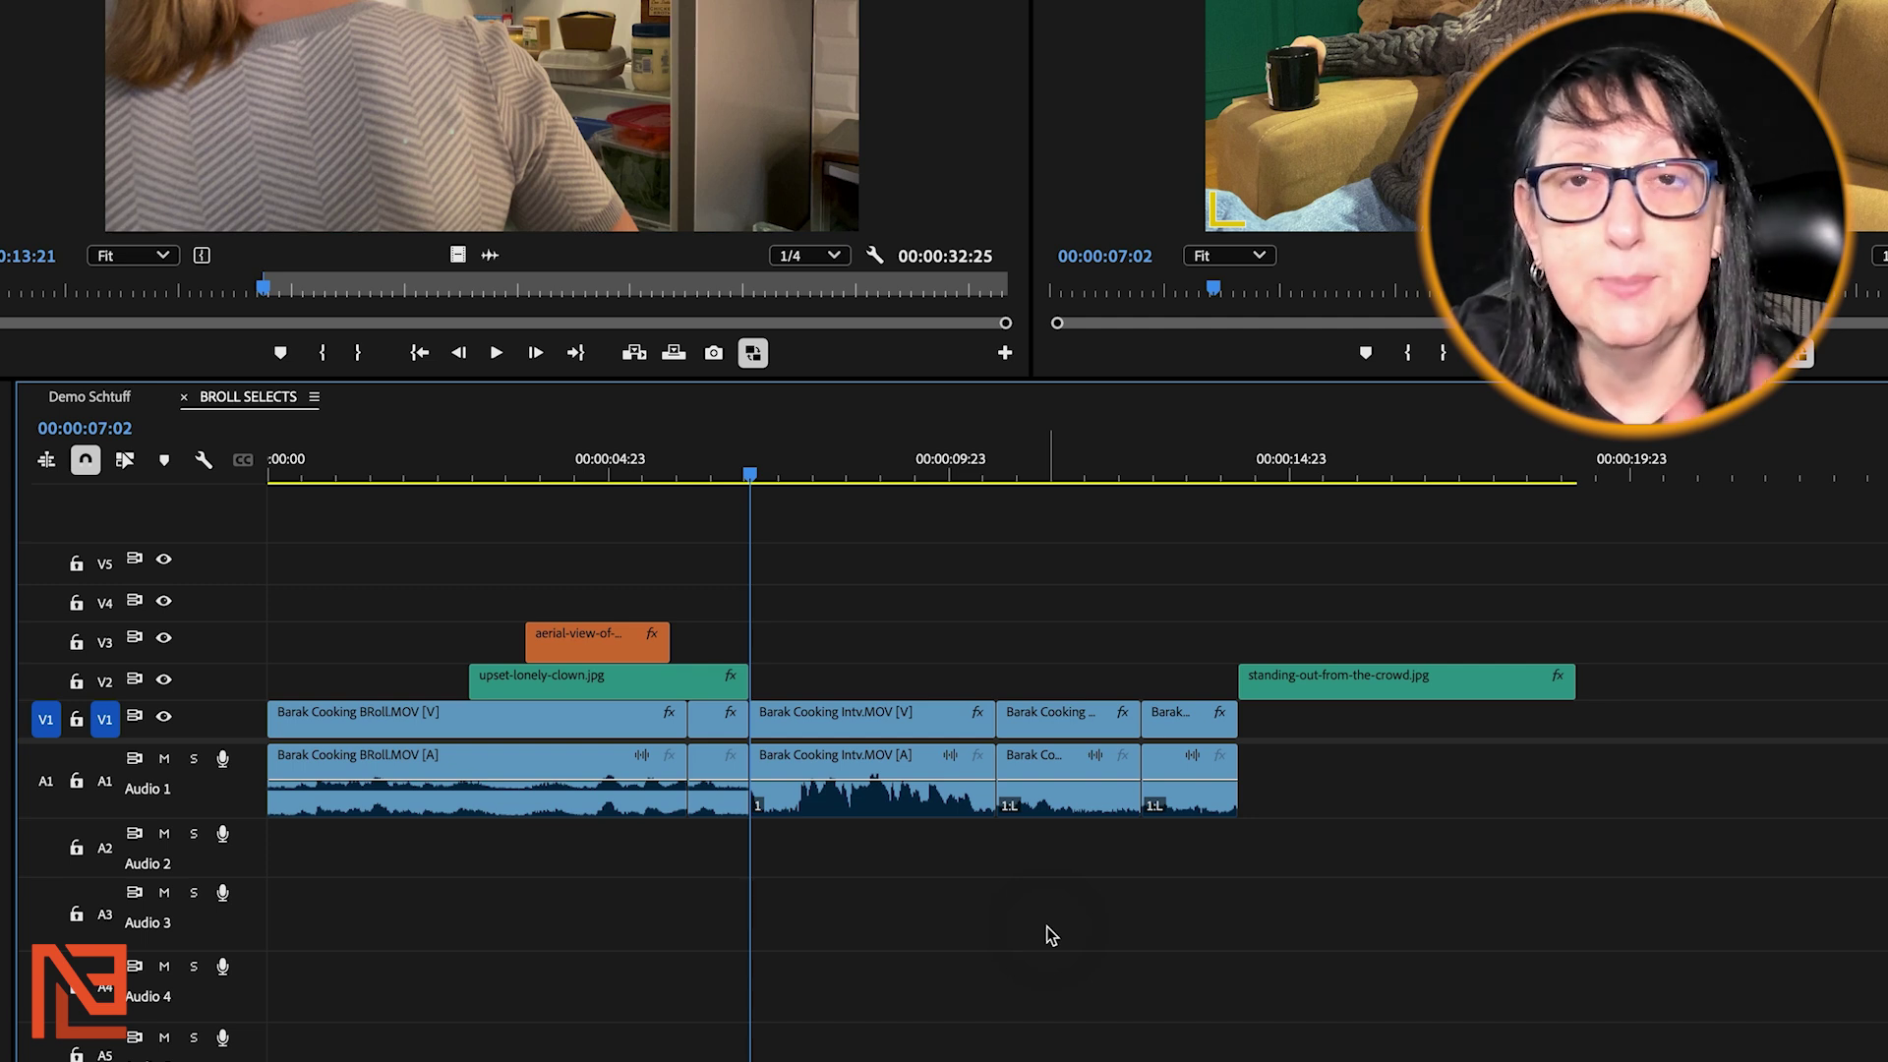
left_click(1046, 927)
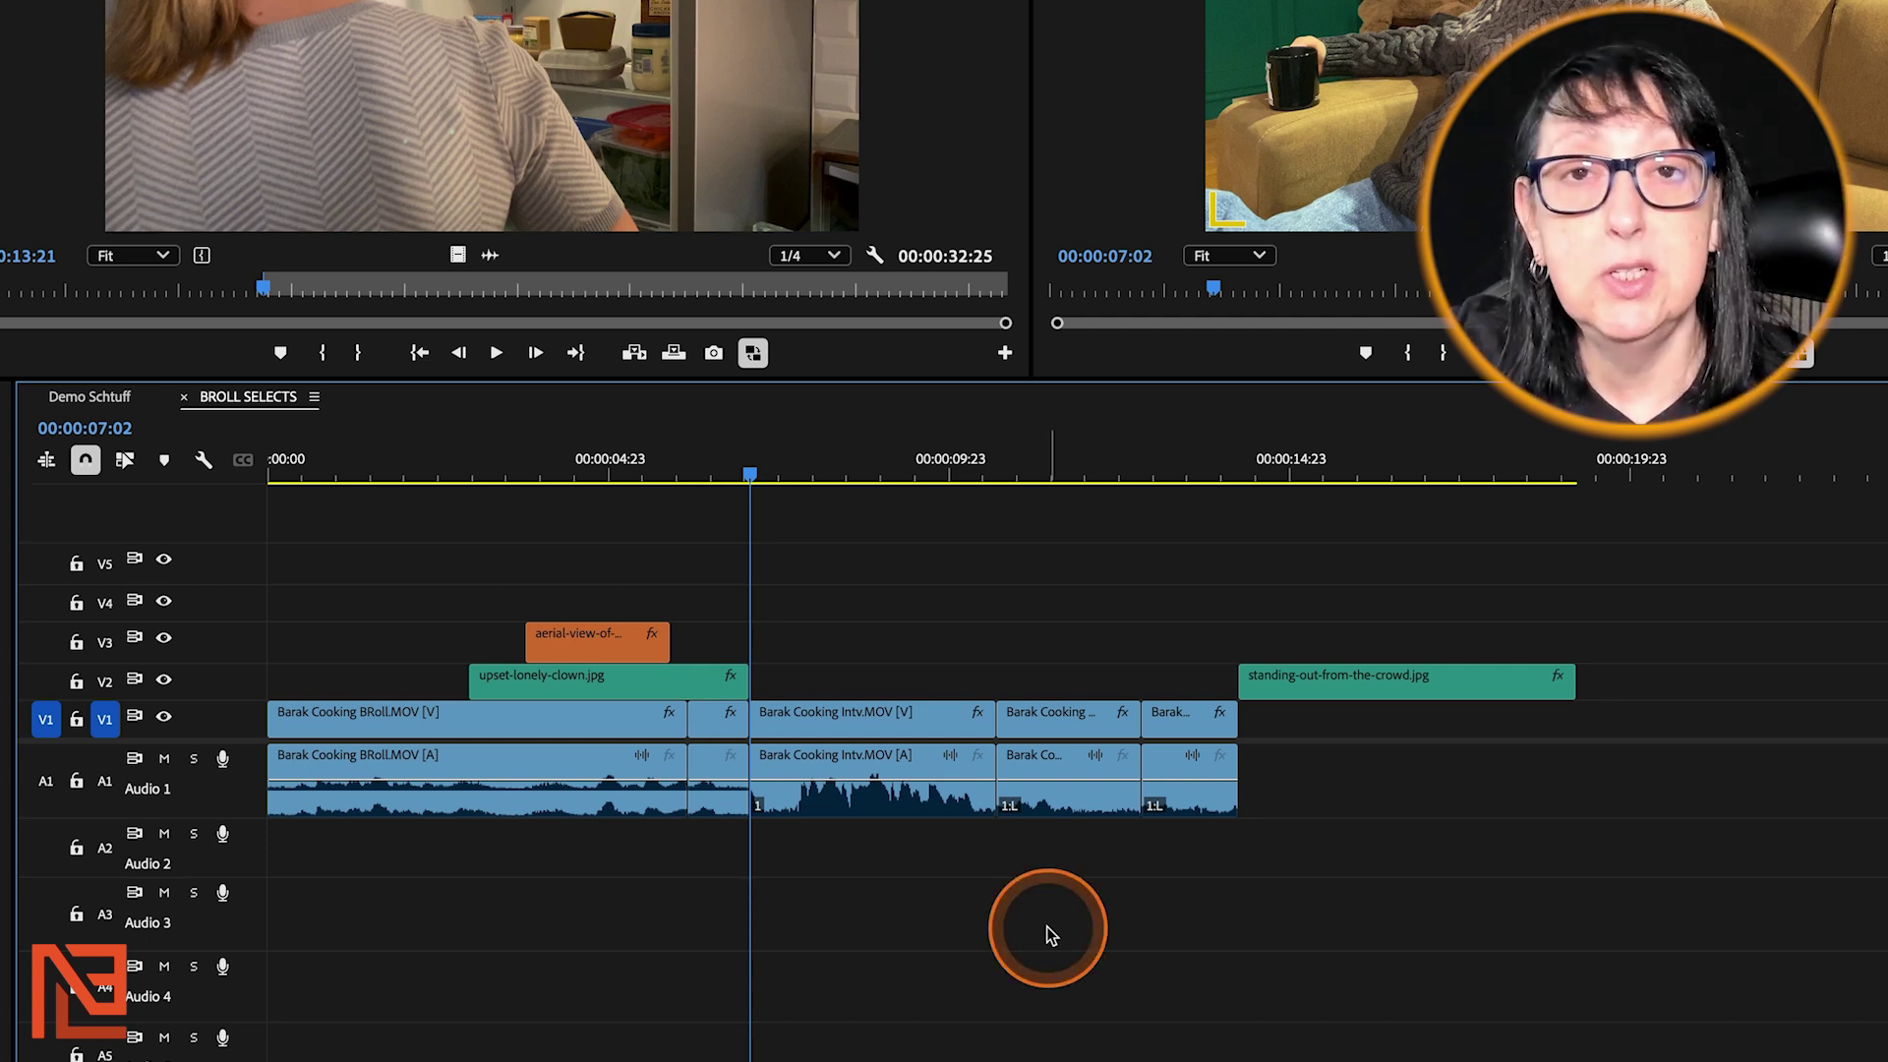